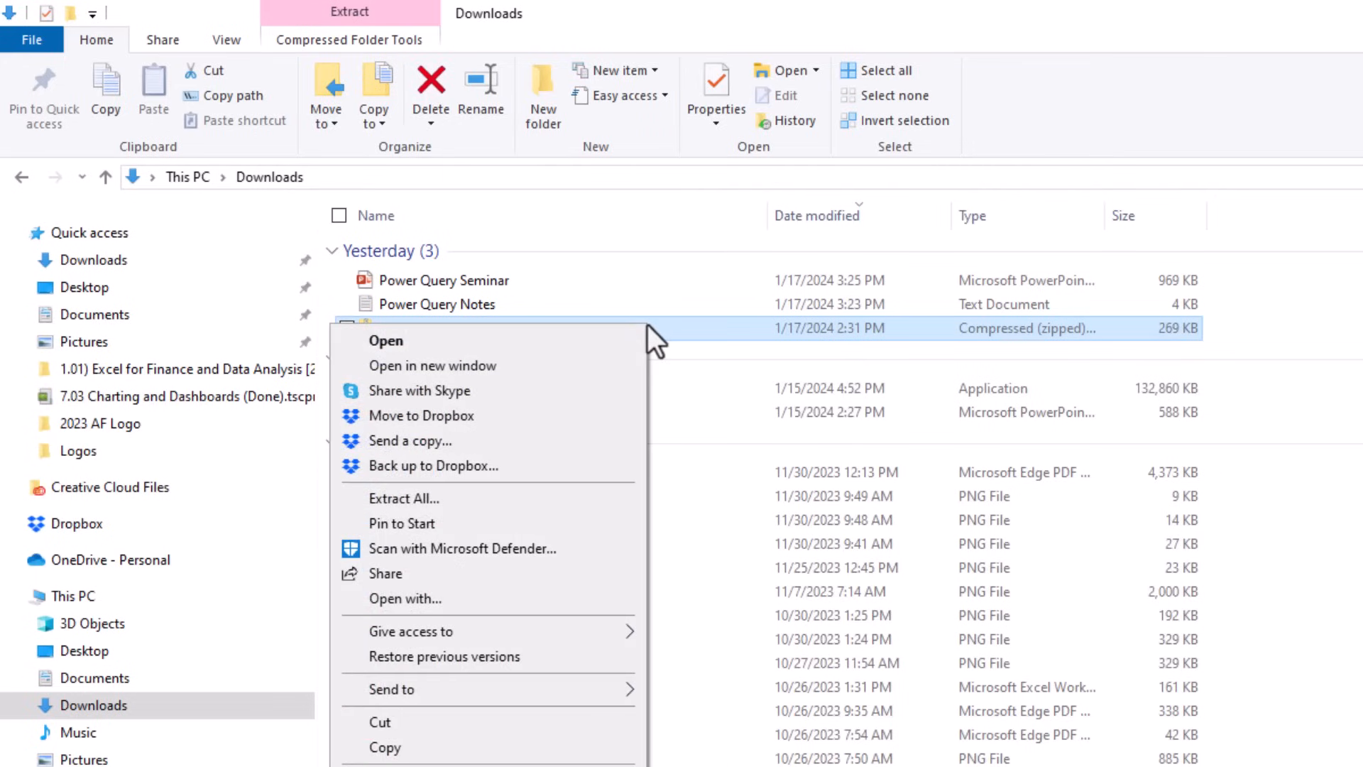
Extract the Power Query Webinar archive to its default folder and open the Power Query Essentials 2024.01.18 workbook from PQ Webinar 1-18.
{"action": "left_click", "coordinate": [525, 505]}
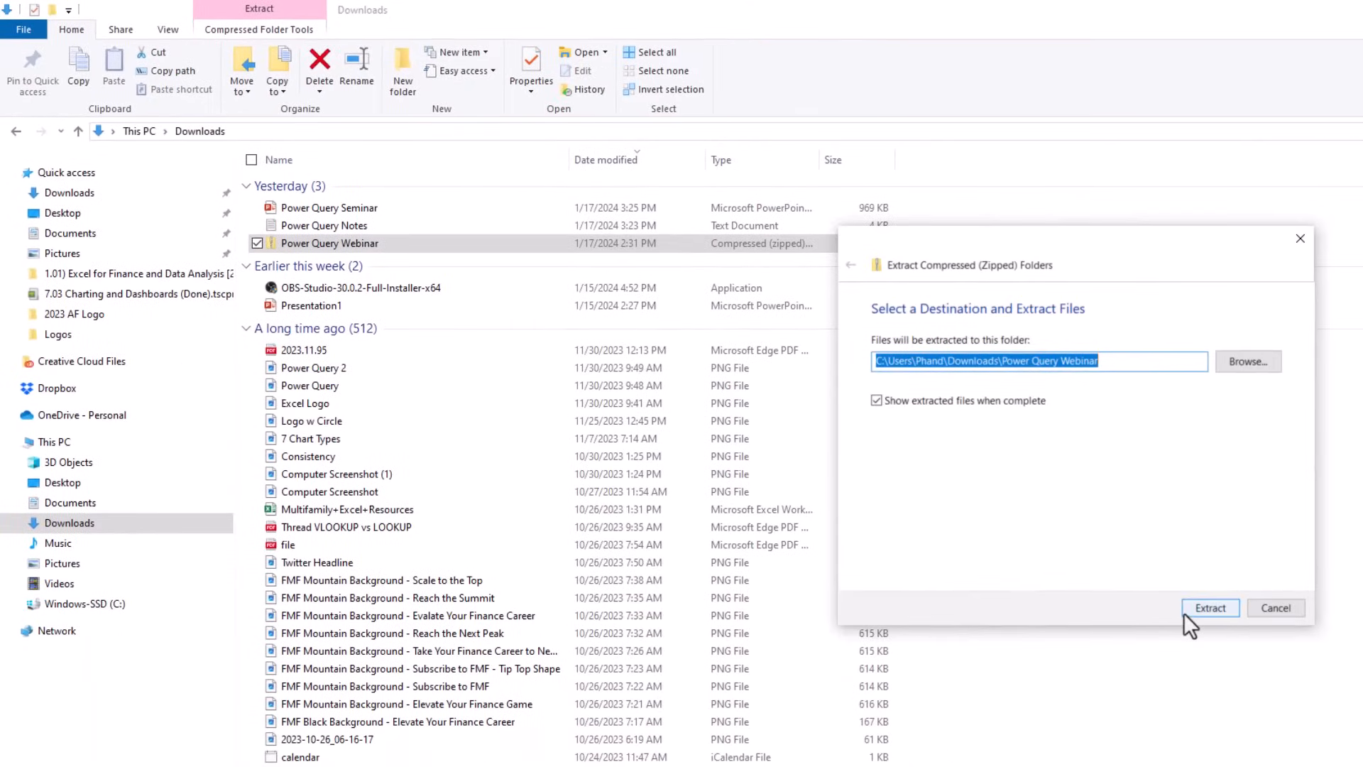
{"action": "left_click", "coordinate": [1201, 612]}
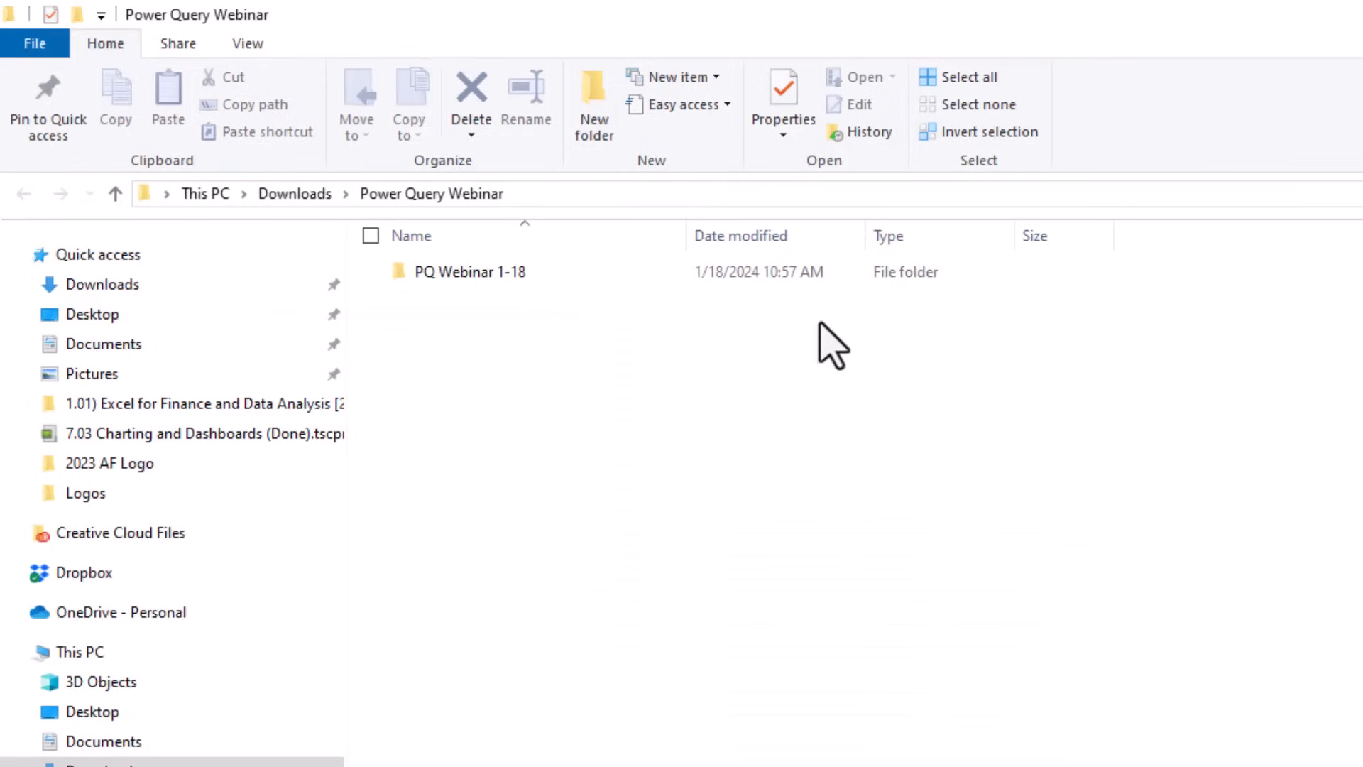
{"action": "double_click", "coordinate": [453, 278]}
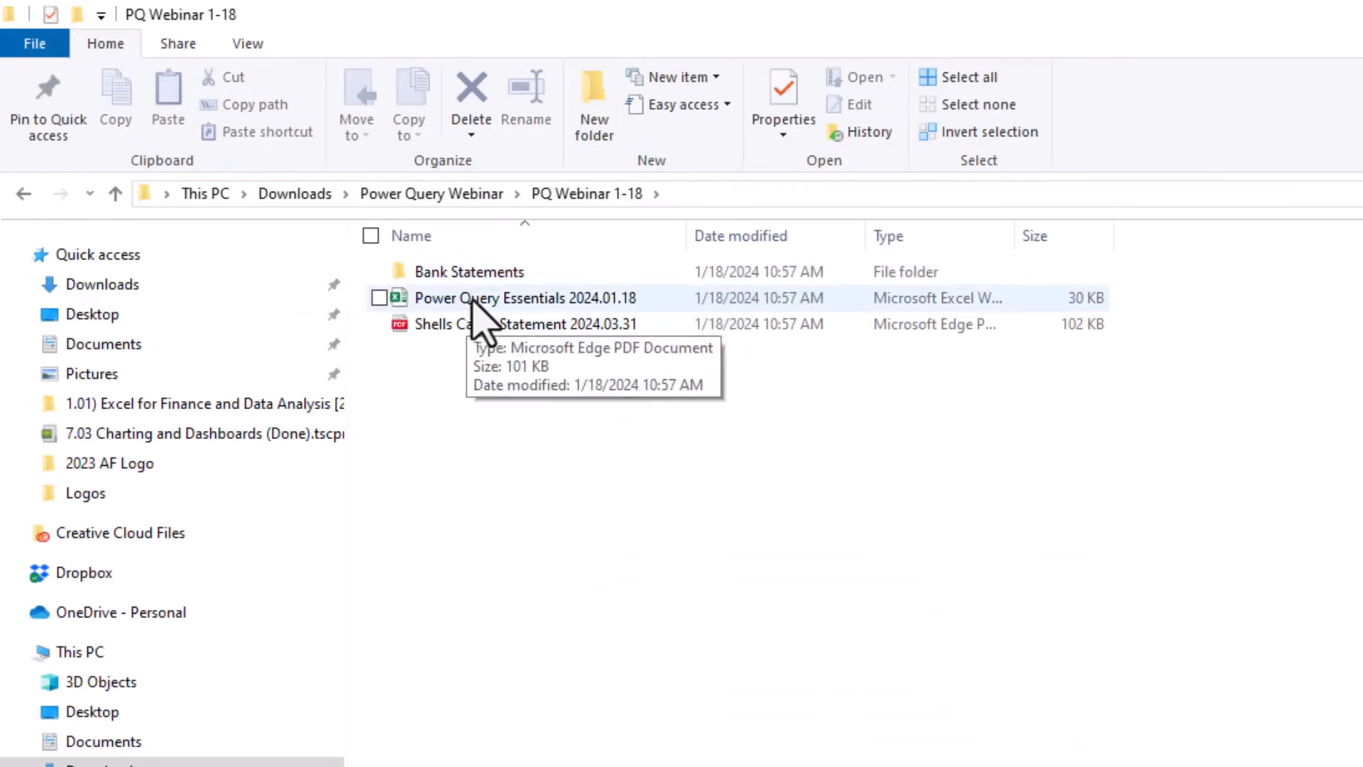
{"action": "double_click", "coordinate": [478, 302]}
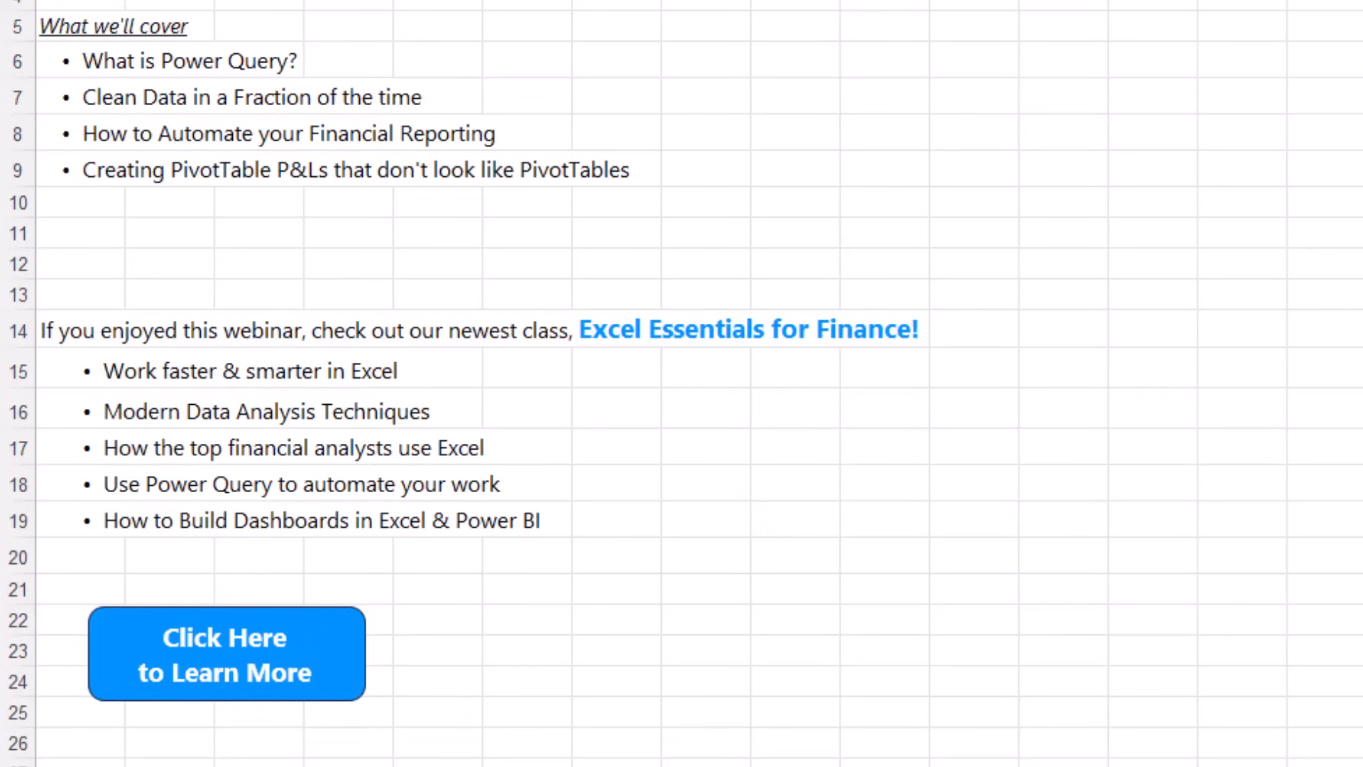
Examine the Library Survey sheet's columns from 1.1 ID # through 1.16 Survey Contact, including the formatting of the 1.11 Phone Number column.
{"action": "left_click", "coordinate": [188, 740]}
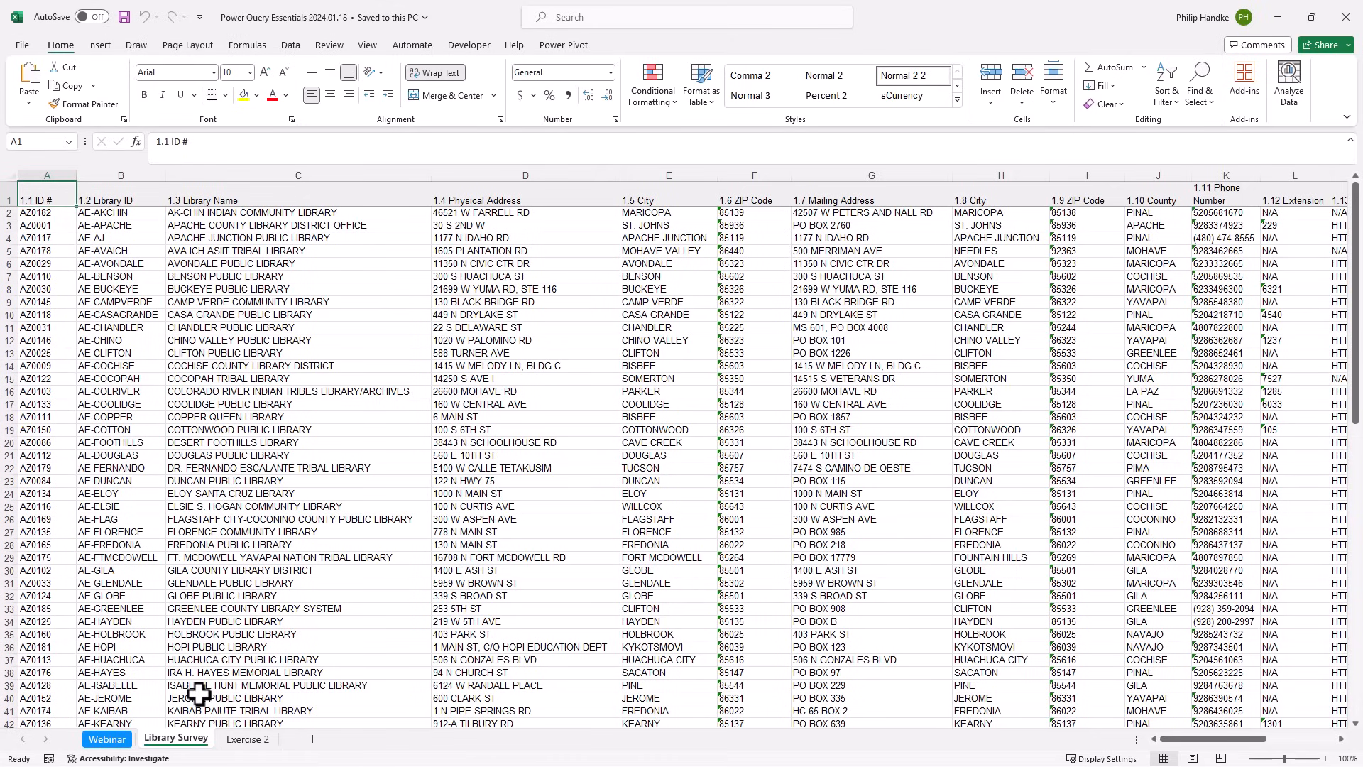
{"action": "key", "text": "Down"}
{"action": "key", "text": "Right"}
{"action": "key", "text": "Right"}
{"action": "key", "text": "Right"}
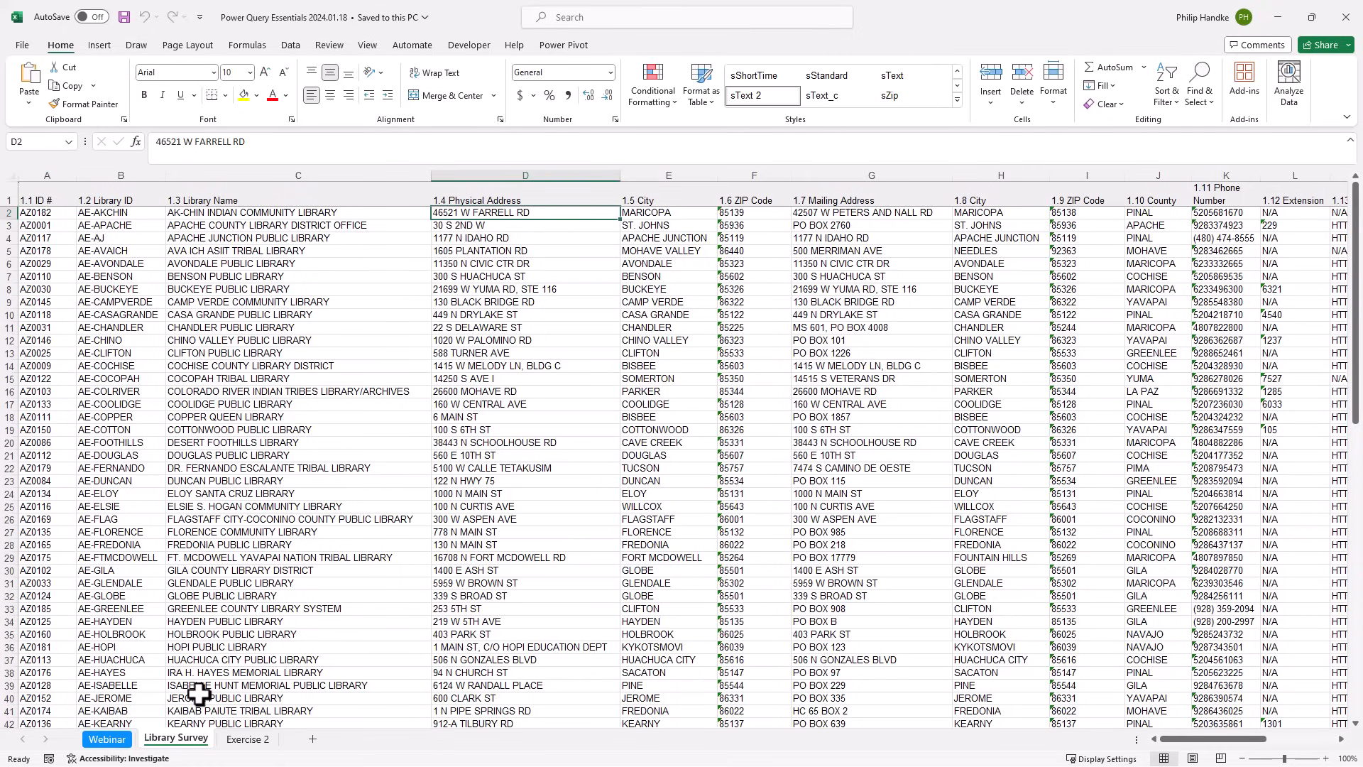
{"action": "key", "text": "Right"}
{"action": "key", "text": "Right"}
{"action": "key", "text": "Right"}
{"action": "key", "text": "Right"}
{"action": "key", "text": "Right"}
{"action": "key", "text": "Right"}
{"action": "key", "text": "Right"}
{"action": "key", "text": "Right"}
{"action": "key", "text": "Right"}
{"action": "key", "text": "Right"}
{"action": "key", "text": "Right"}
{"action": "key", "text": "Right"}
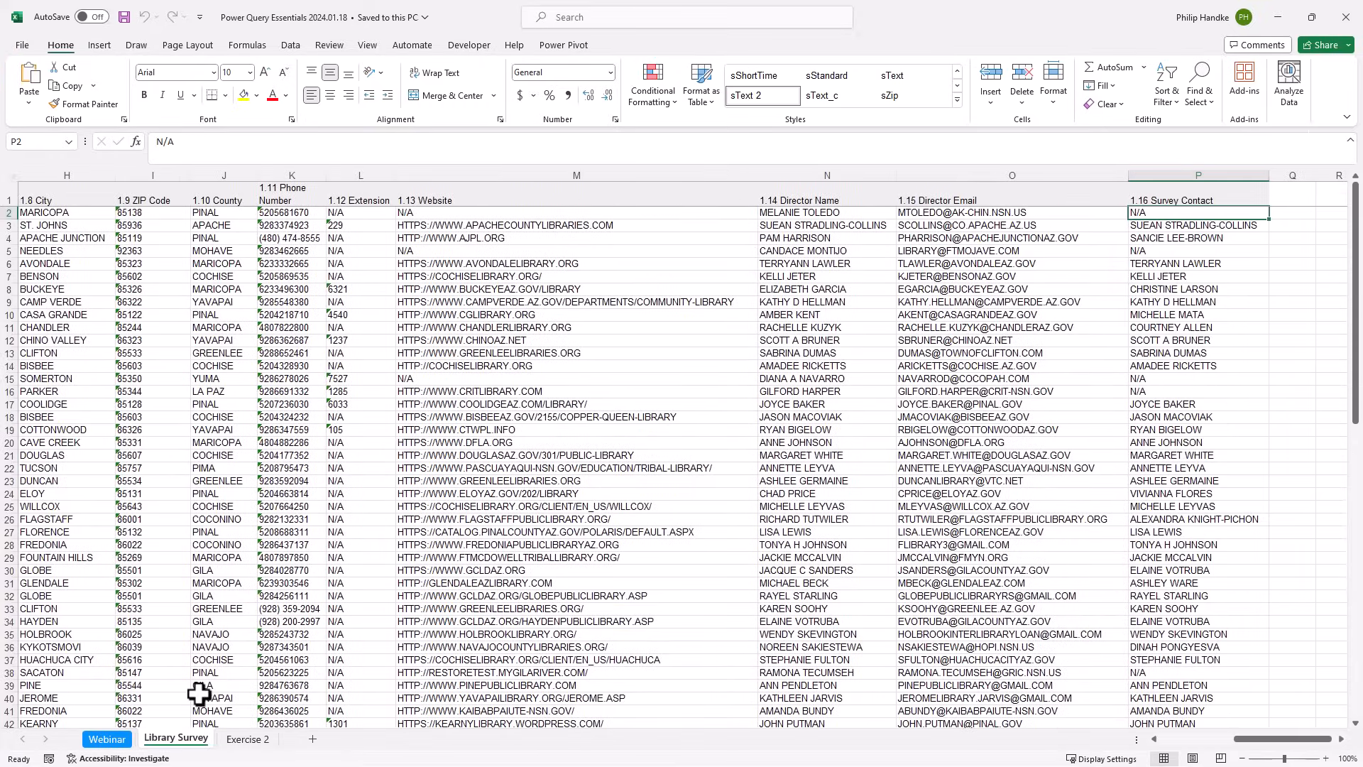
{"action": "key", "text": "Home"}
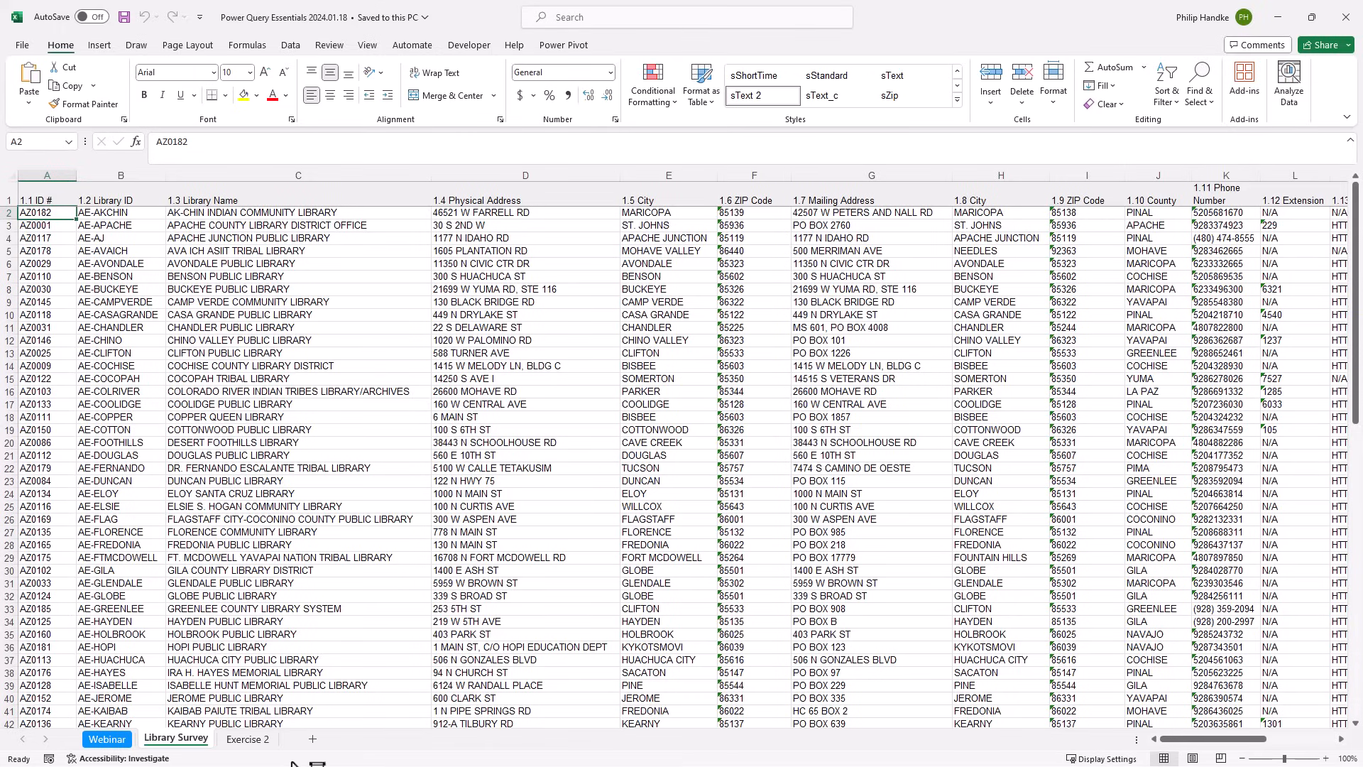
{"action": "left_click", "coordinate": [1222, 170]}
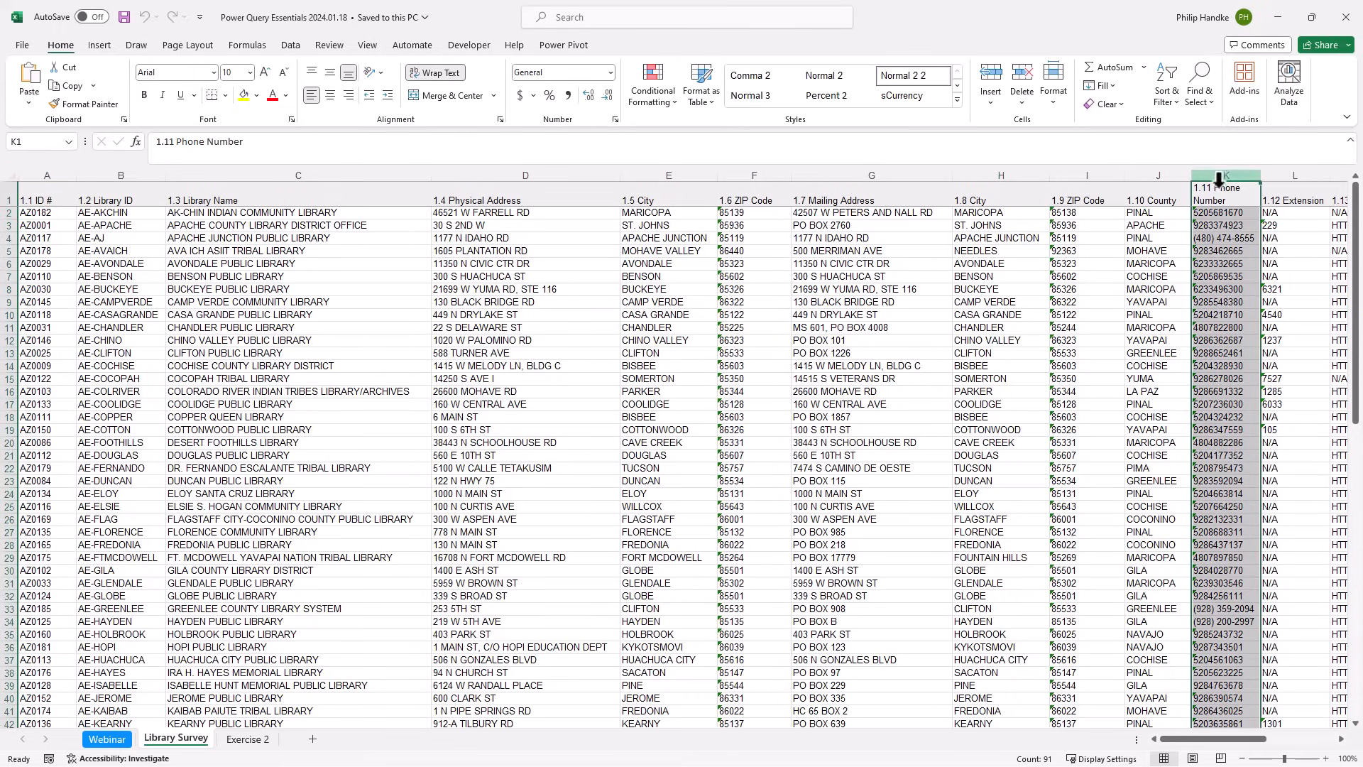
{"action": "left_click", "coordinate": [1215, 238]}
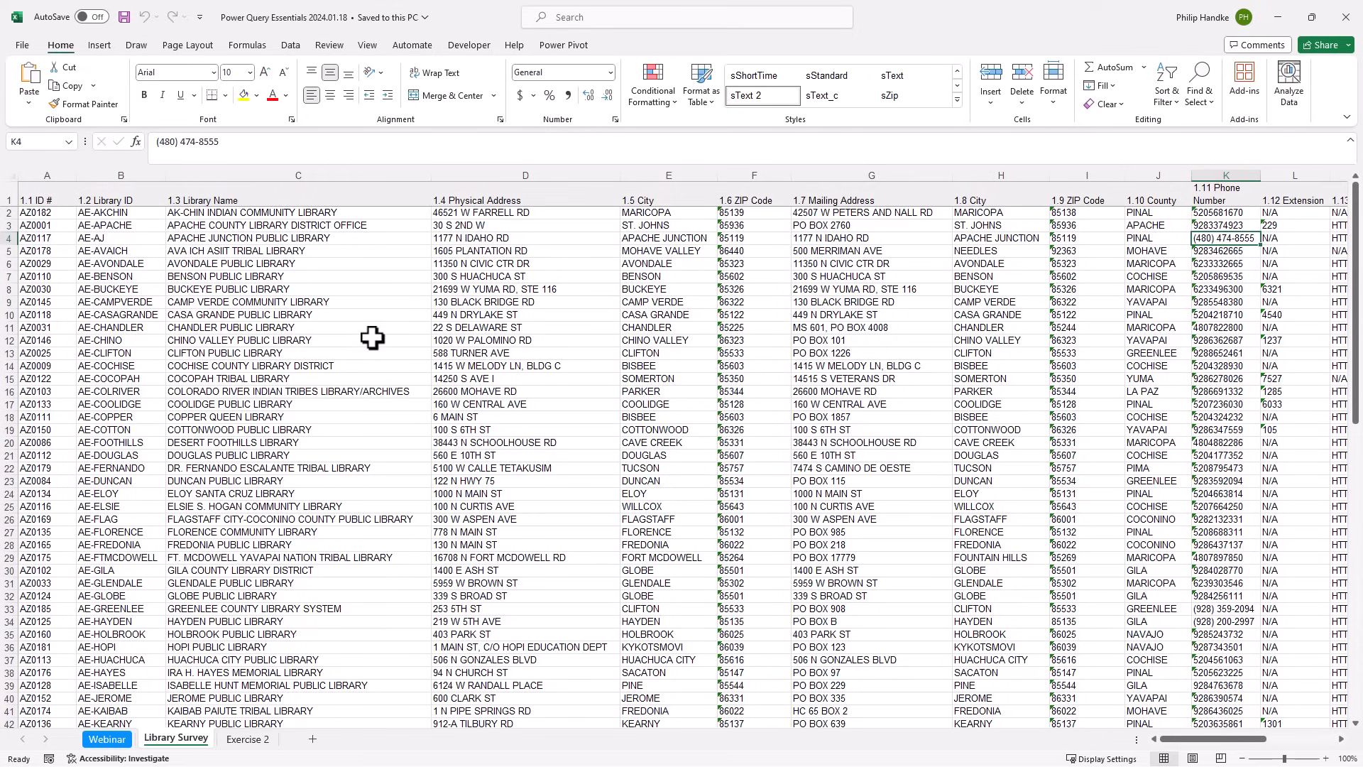
Insert an empty column before 1.4 Physical Address and give it the header "1.31 Library Name".
{"action": "left_click", "coordinate": [473, 165]}
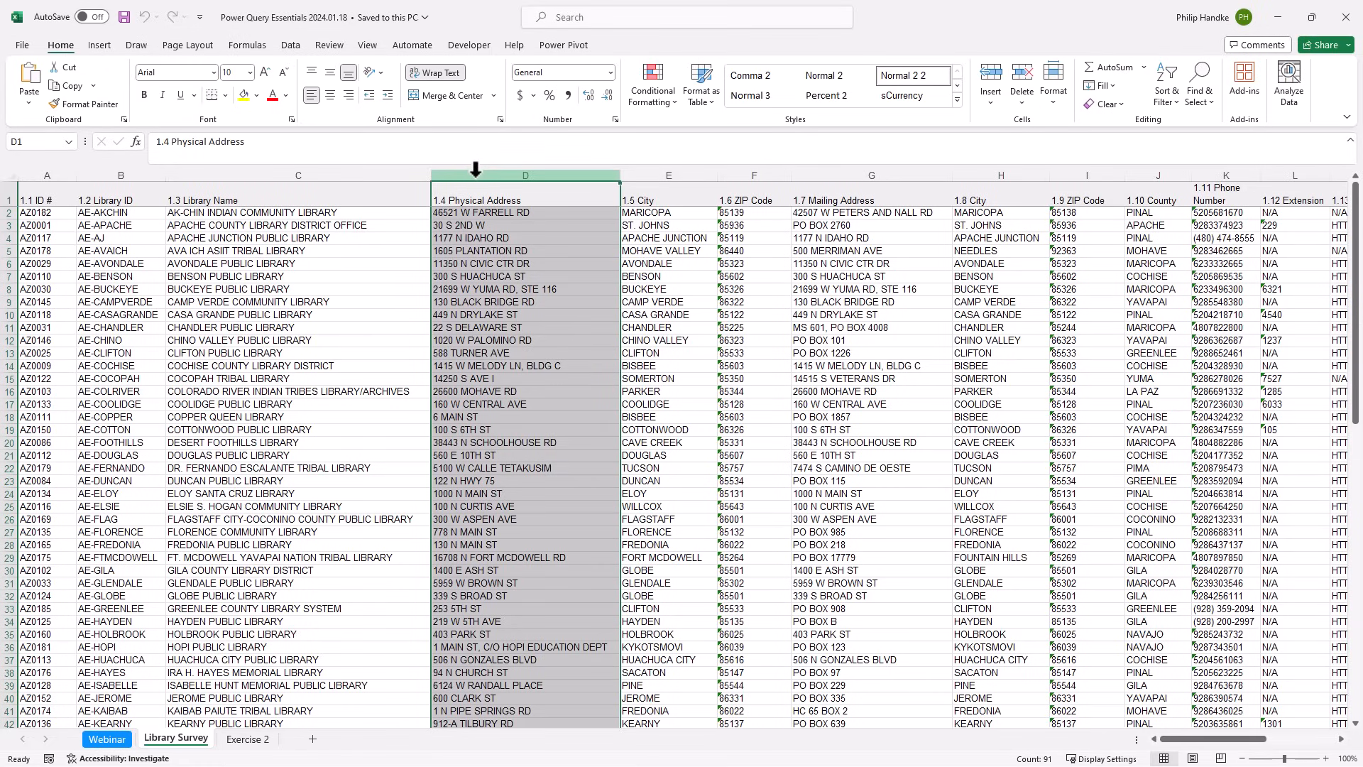
{"action": "right_click", "coordinate": [476, 168]}
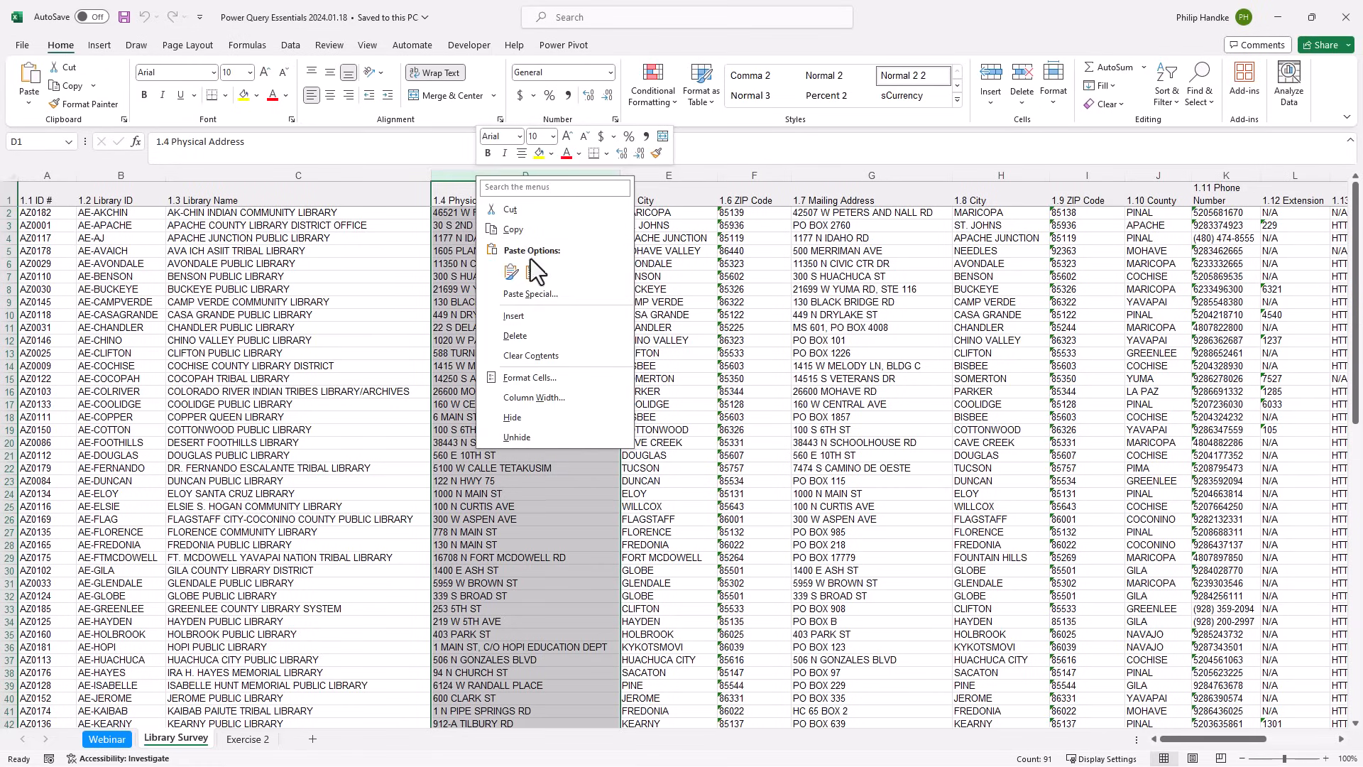
{"action": "key", "text": "Escape"}
{"action": "key", "text": "ctrl+shift+plus"}
{"action": "left_click", "coordinate": [499, 201]}
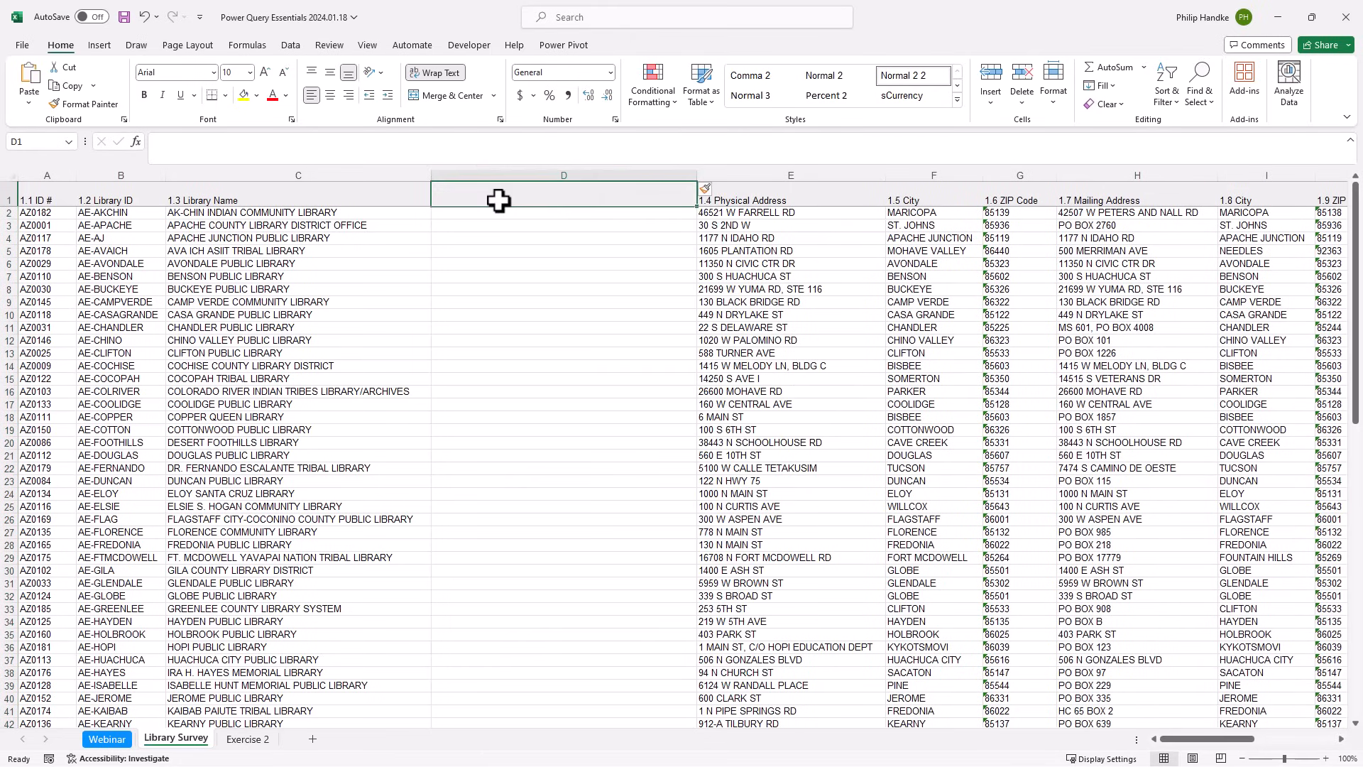
{"action": "type", "text": "1.31 Library Name"}
{"action": "key", "text": "Return"}
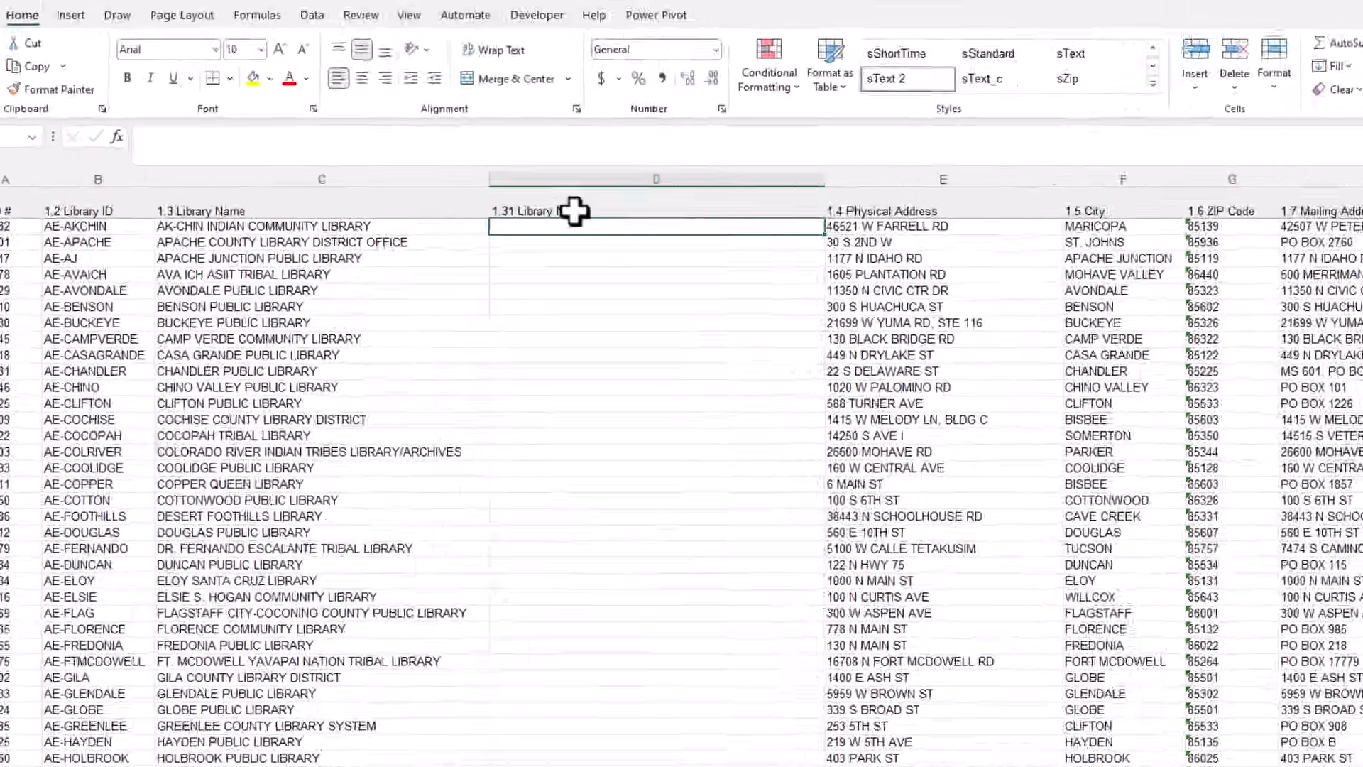
Enter =PROPER(C2) in cell D2 and fill the formula down the whole 1.31 Library Name column.
{"action": "type", "text": "="}
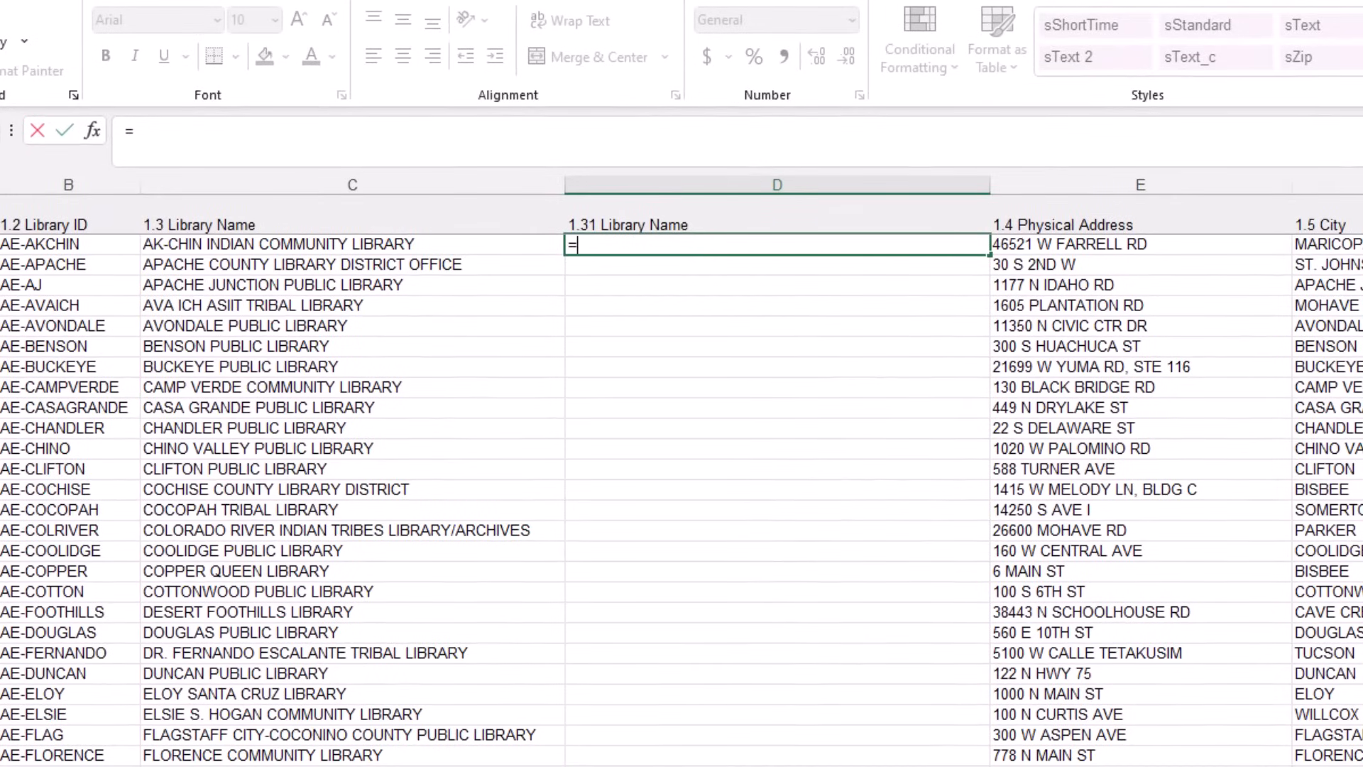
{"action": "type", "text": "PROPER("}
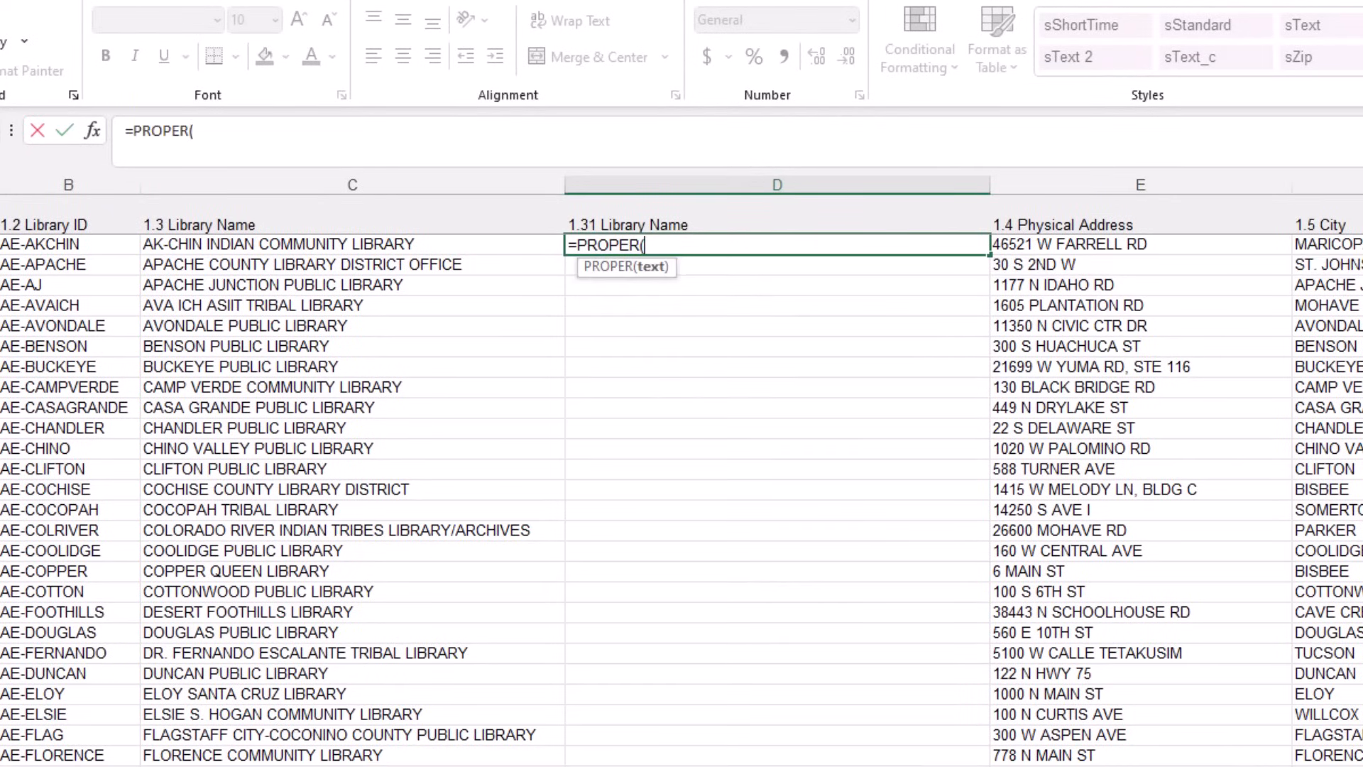
{"action": "key", "text": "Left"}
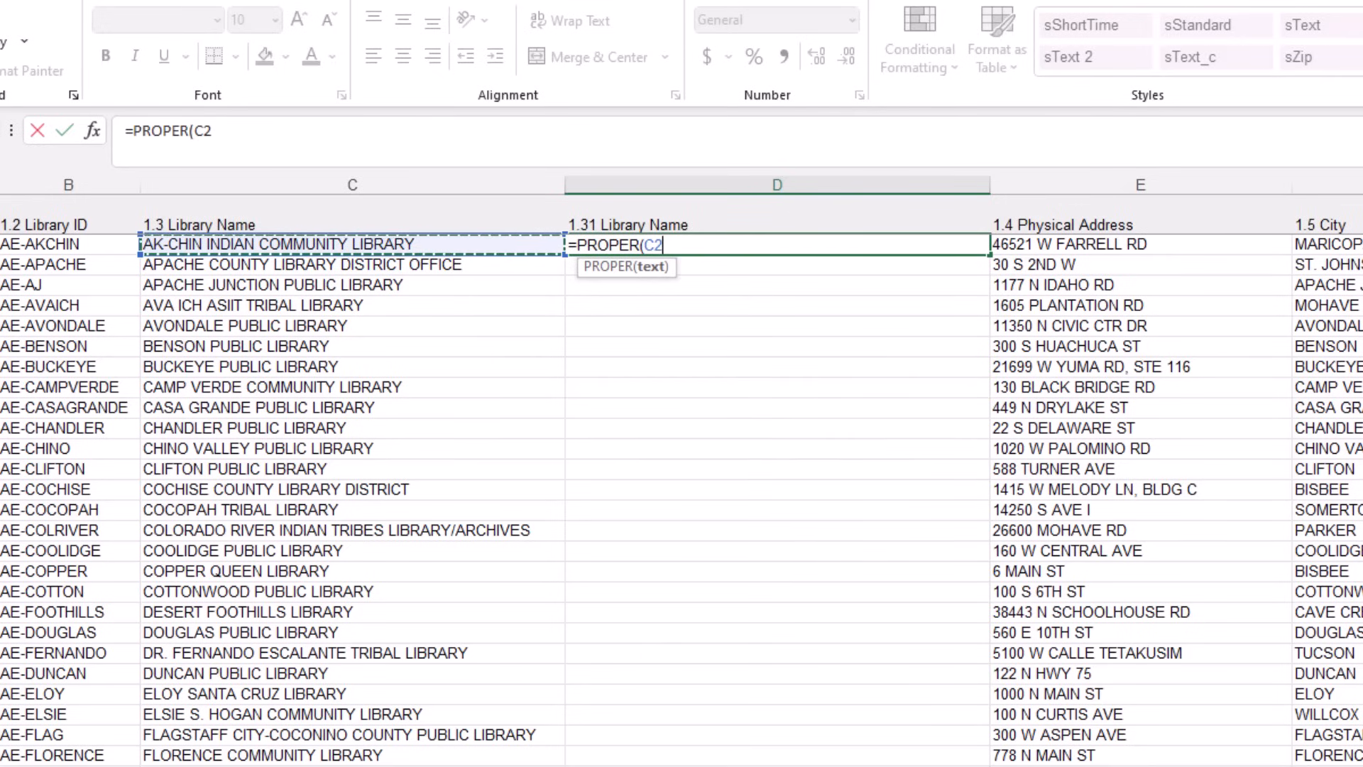
{"action": "type", "text": ")"}
{"action": "key", "text": "Return"}
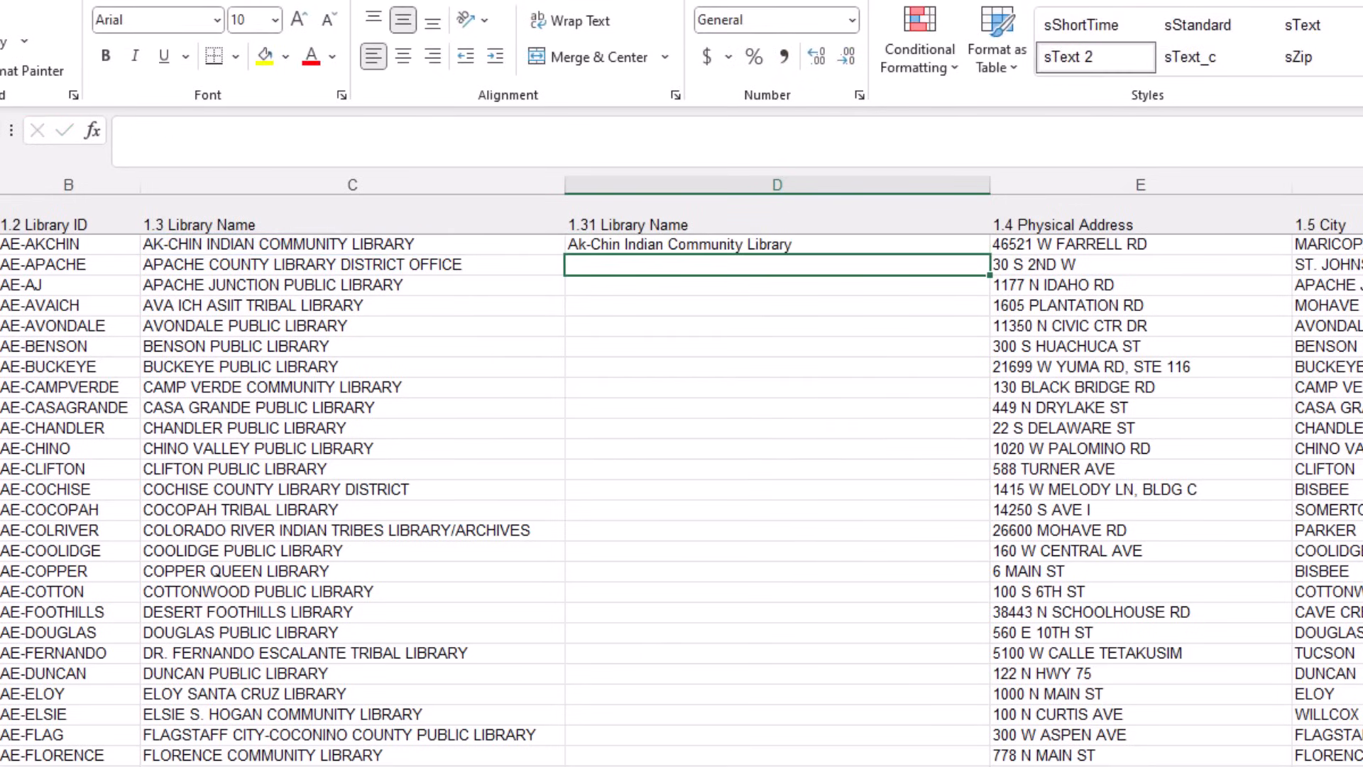
{"action": "key", "text": "Up"}
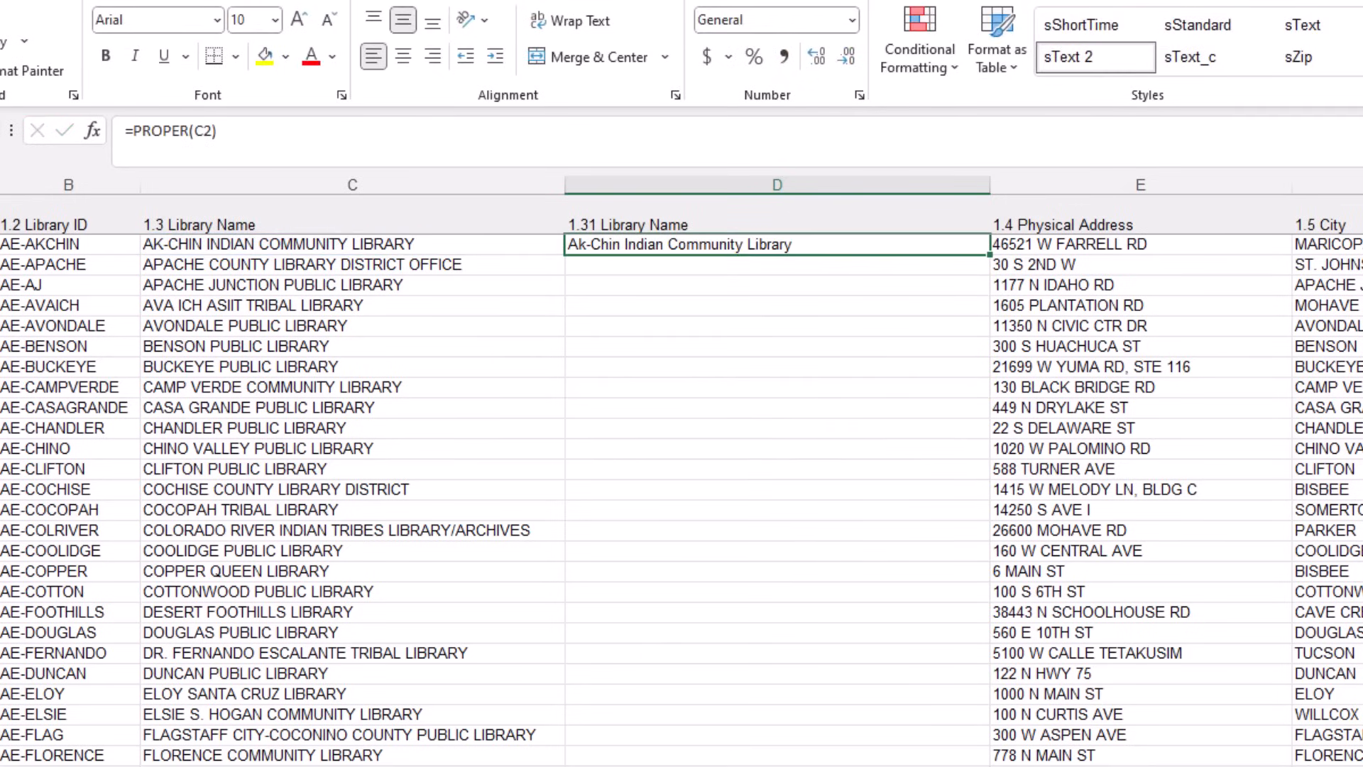
{"action": "double_click", "coordinate": [989, 254]}
{"action": "left_click", "coordinate": [667, 504]}
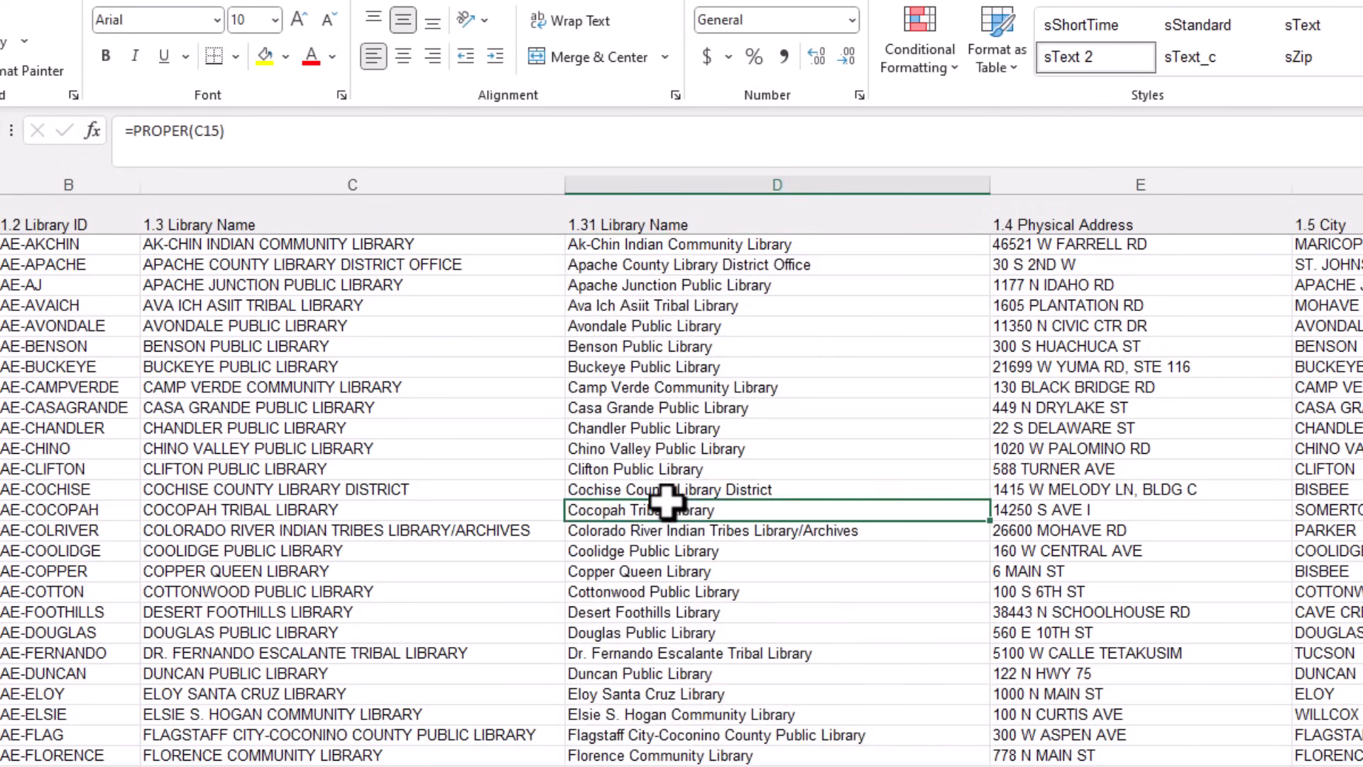
Replace the PROPER formulas in the 1.31 Library Name column with their values from D2 down.
{"action": "left_click", "coordinate": [683, 245]}
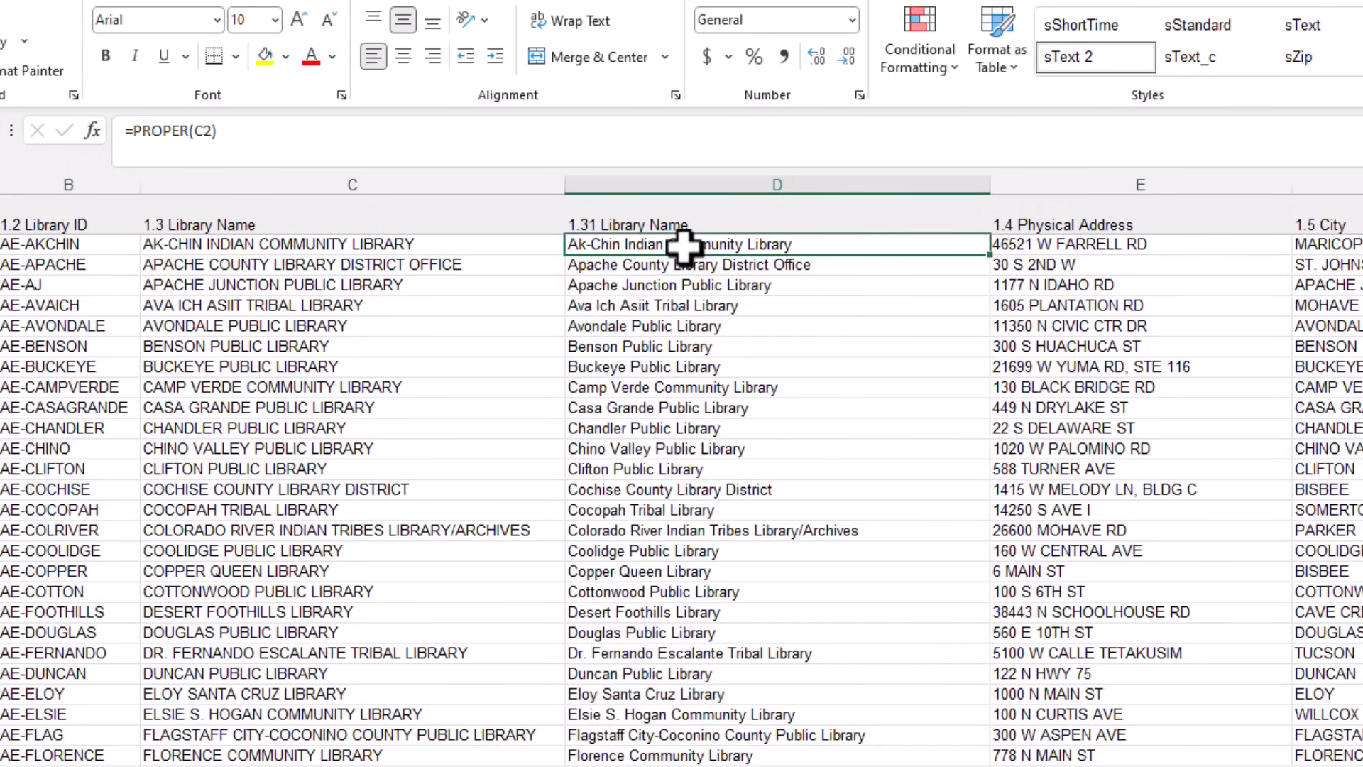
{"action": "key", "text": "ctrl+shift+Down"}
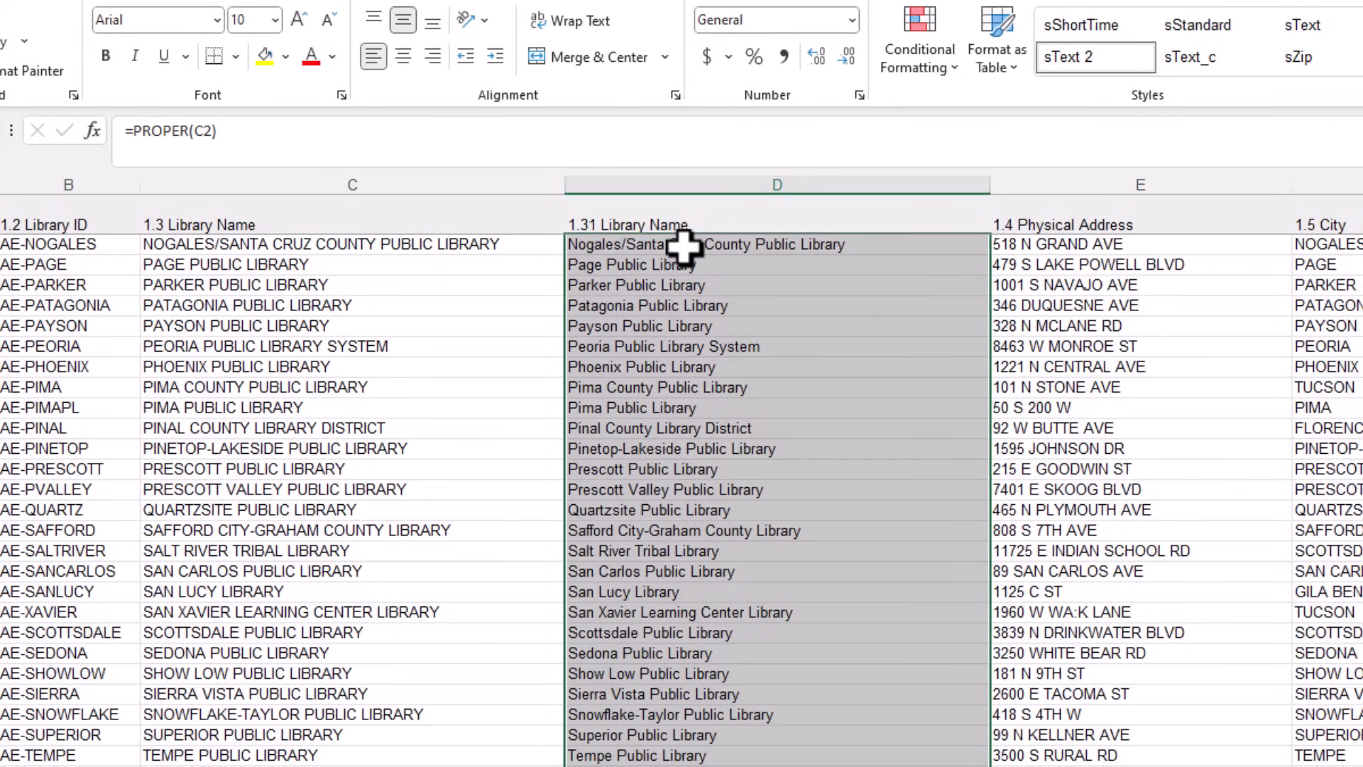
{"action": "key", "text": "ctrl+c"}
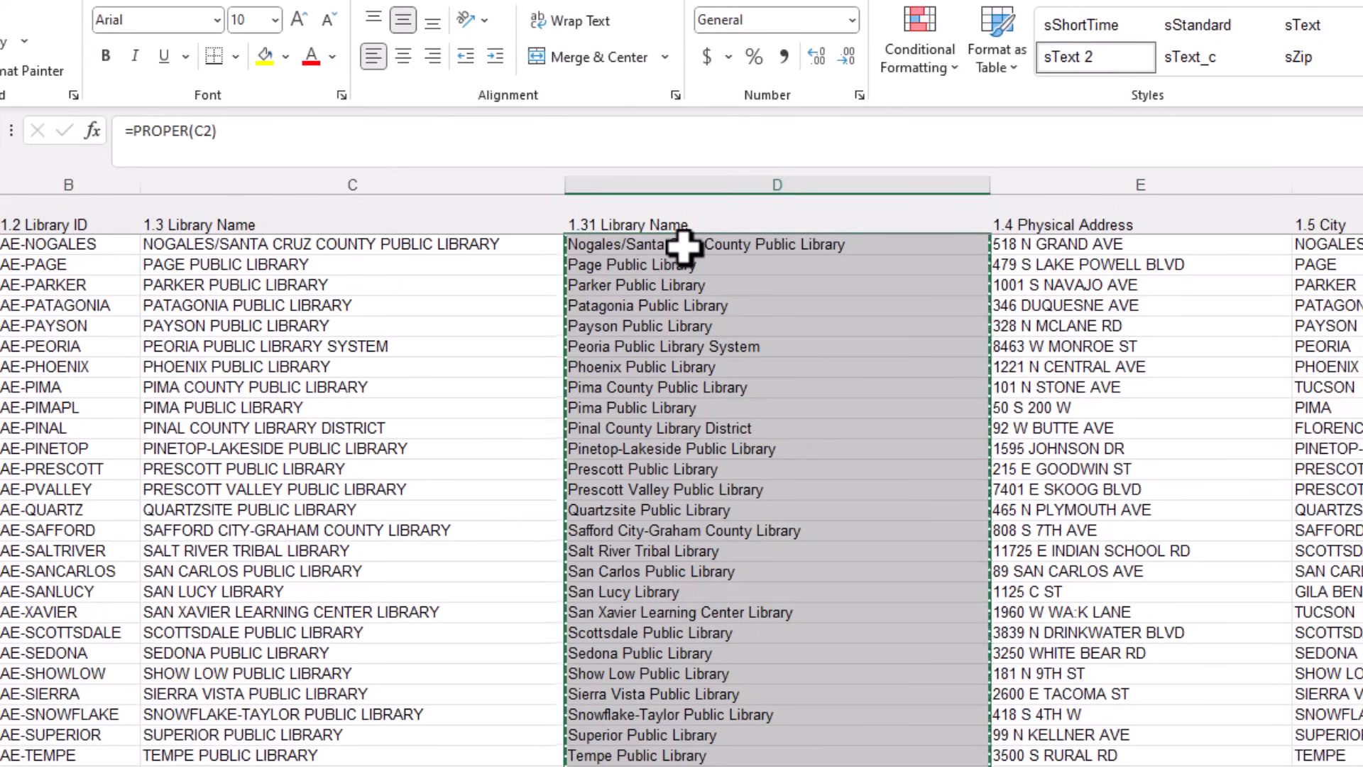
{"action": "key", "text": "ctrl+shift+v"}
Delete the original uppercase 1.3 Library Name column.
{"action": "left_click", "coordinate": [468, 281]}
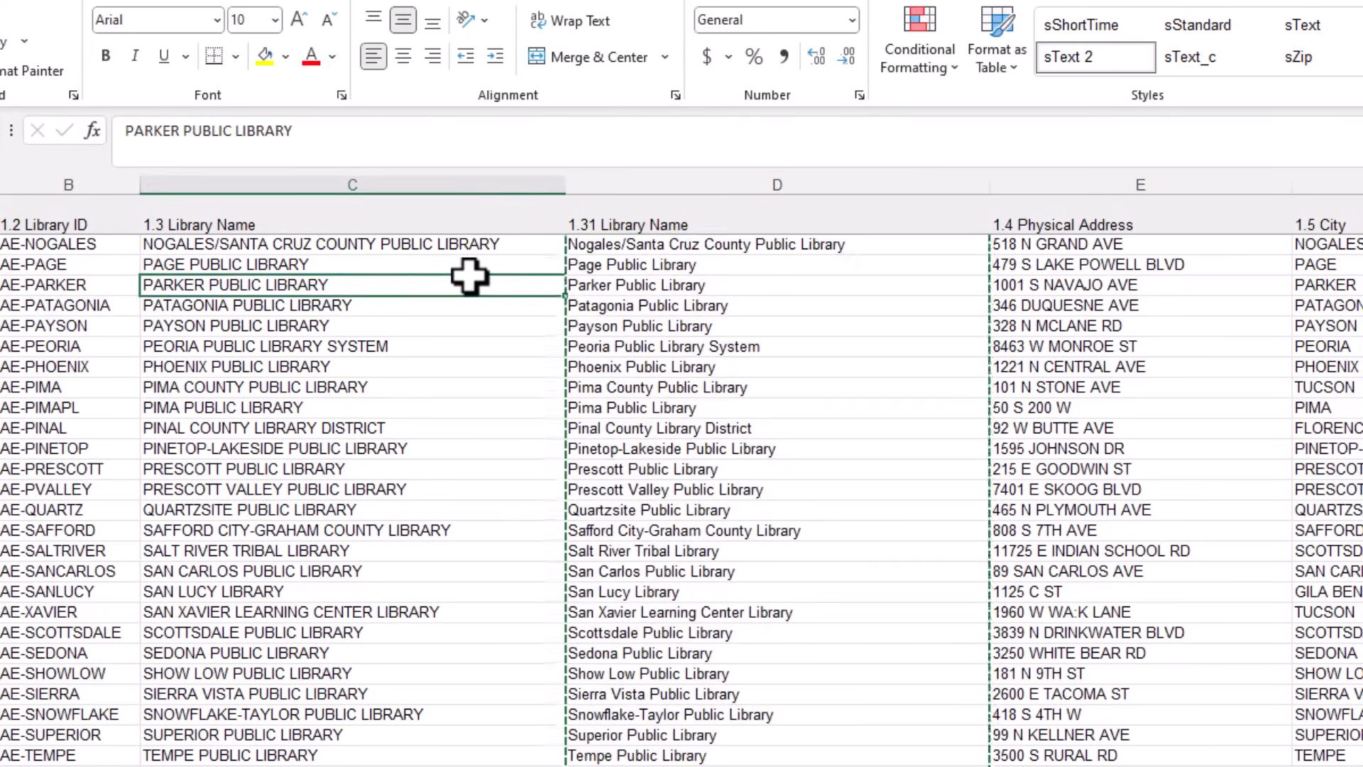
{"action": "scroll", "coordinate": [465, 269], "scroll_direction": "up", "scroll_amount": 10}
{"action": "scroll", "coordinate": [458, 263], "scroll_direction": "up", "scroll_amount": 7}
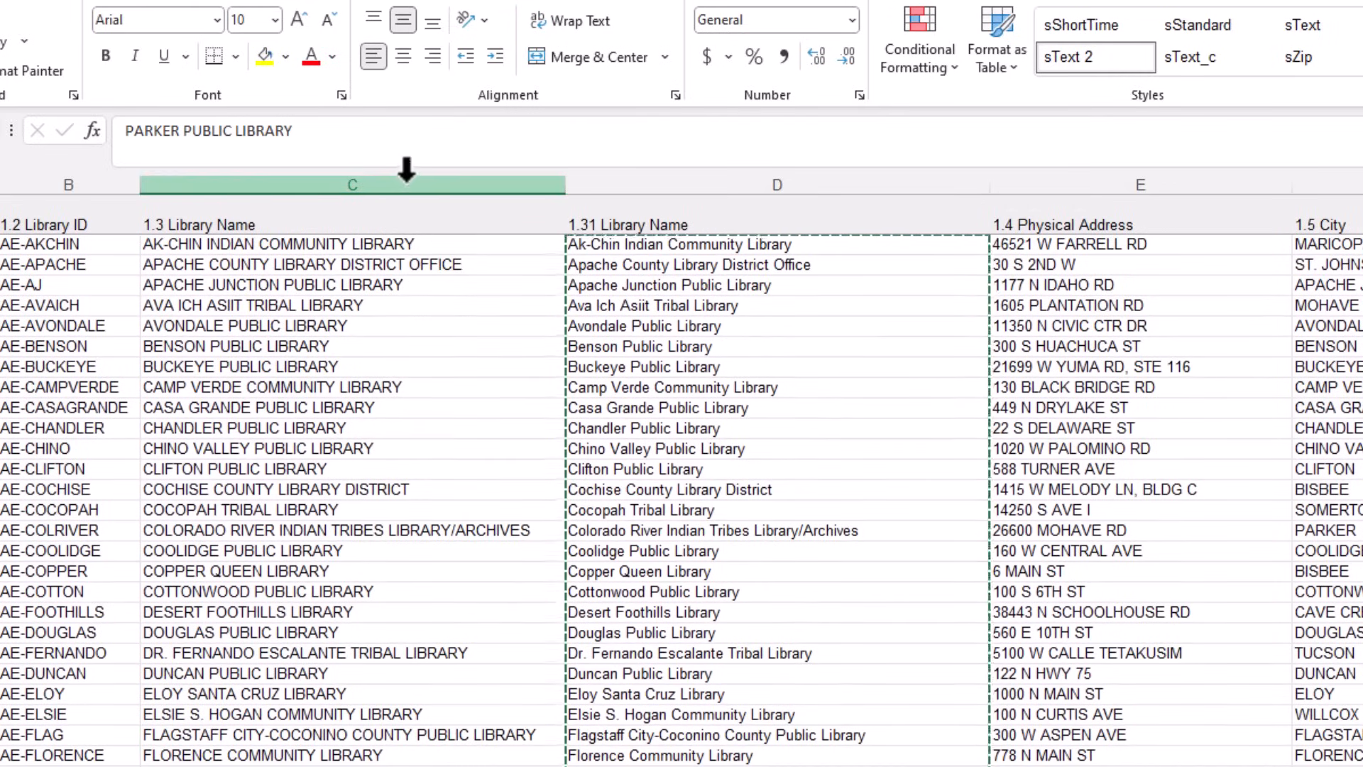
{"action": "right_click", "coordinate": [406, 174]}
{"action": "left_click", "coordinate": [510, 450]}
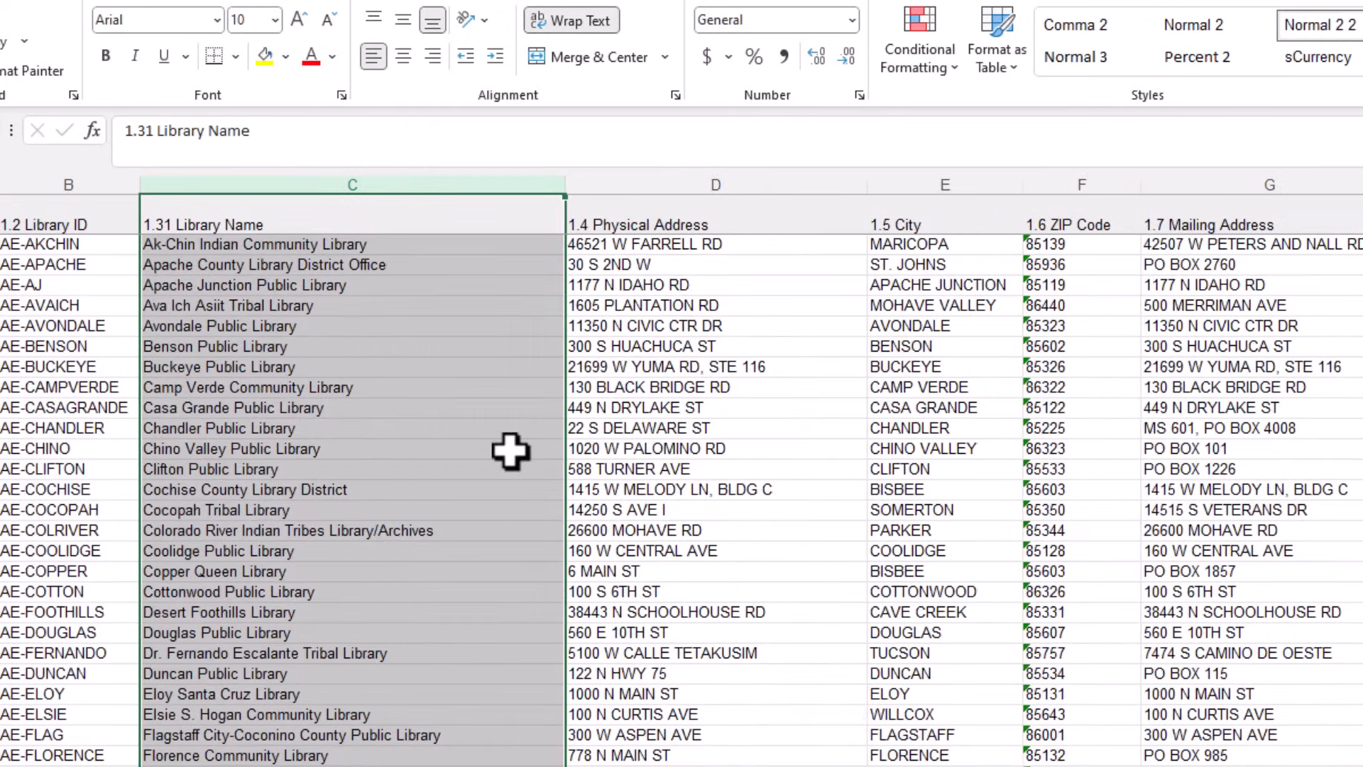
{"action": "left_click", "coordinate": [495, 434]}
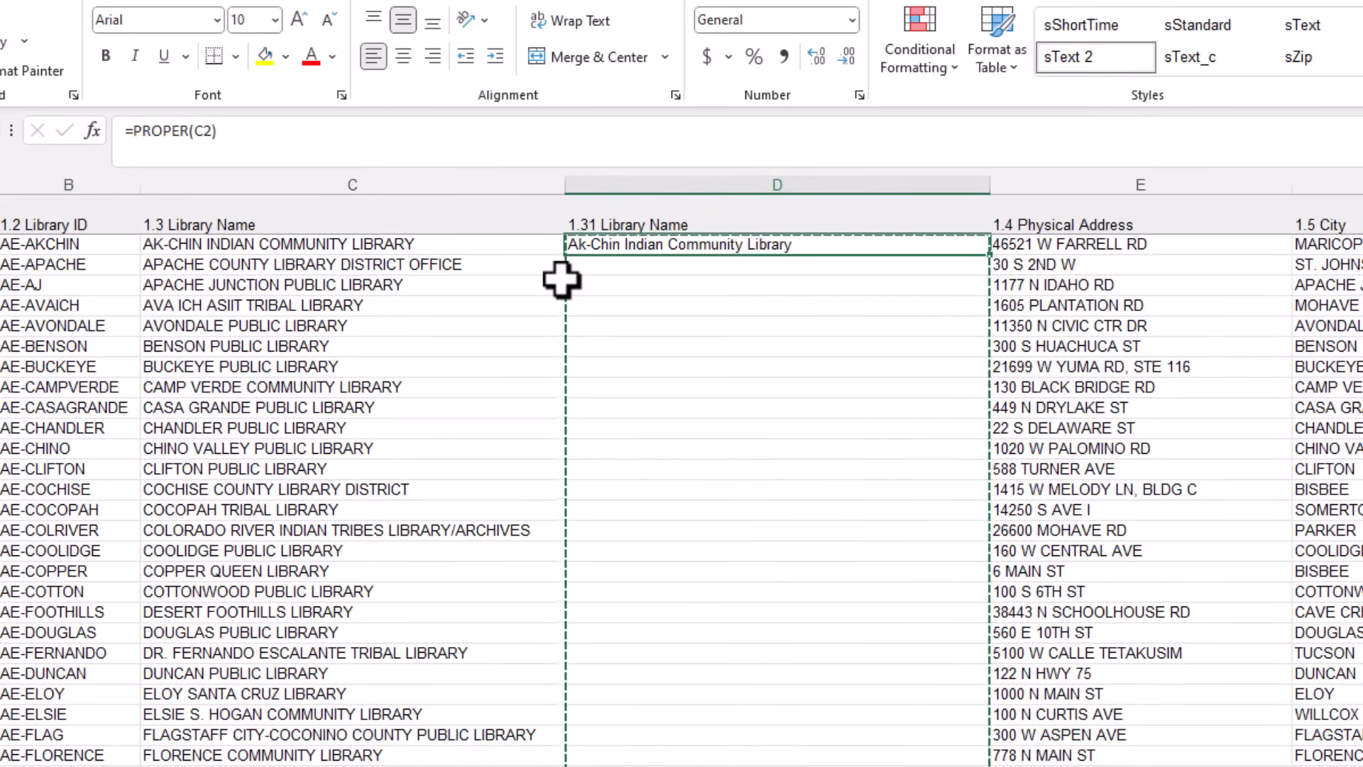
Undo the manual cleanup back to before the 1.31 Library Name column was inserted, and clear the copy selection.
{"action": "key", "text": "ctrl+z"}
{"action": "key", "text": "ctrl+z"}
{"action": "key", "text": "ctrl+z"}
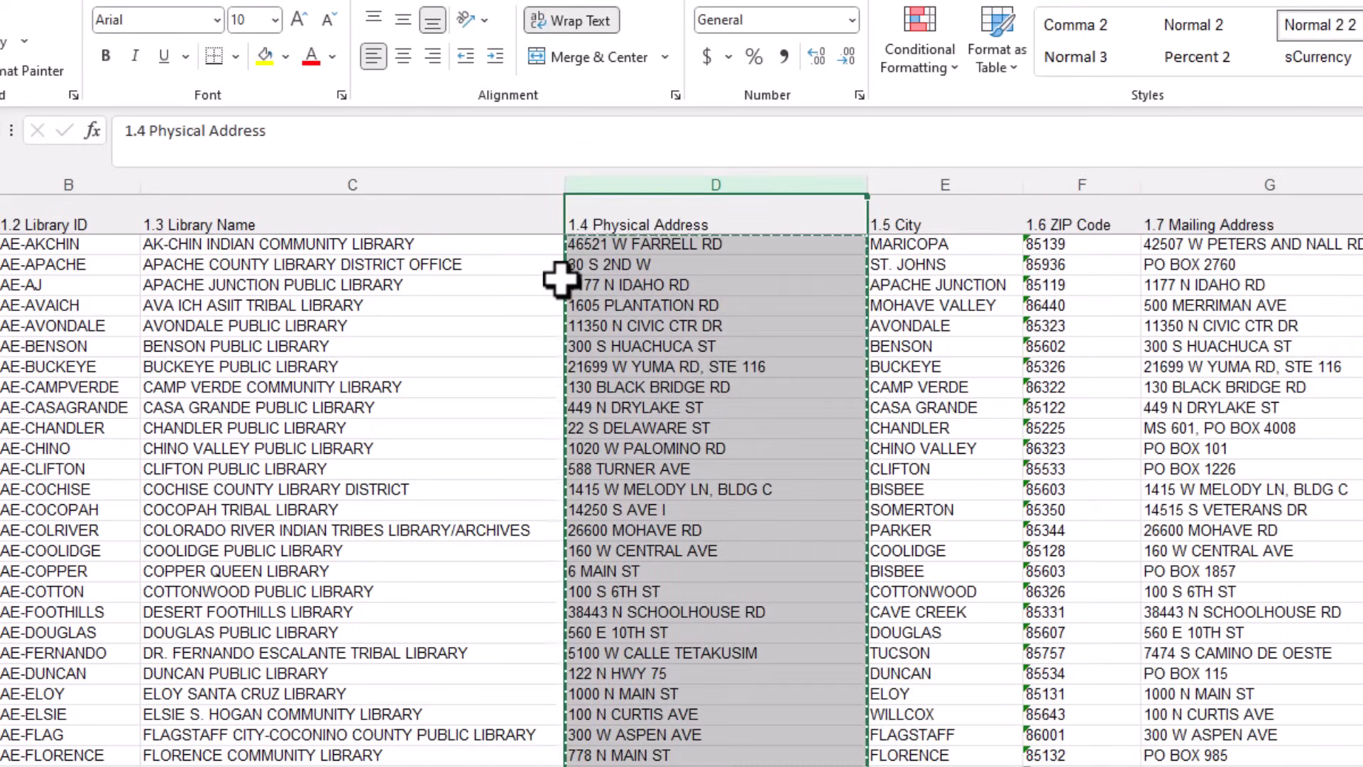
{"action": "key", "text": "Escape"}
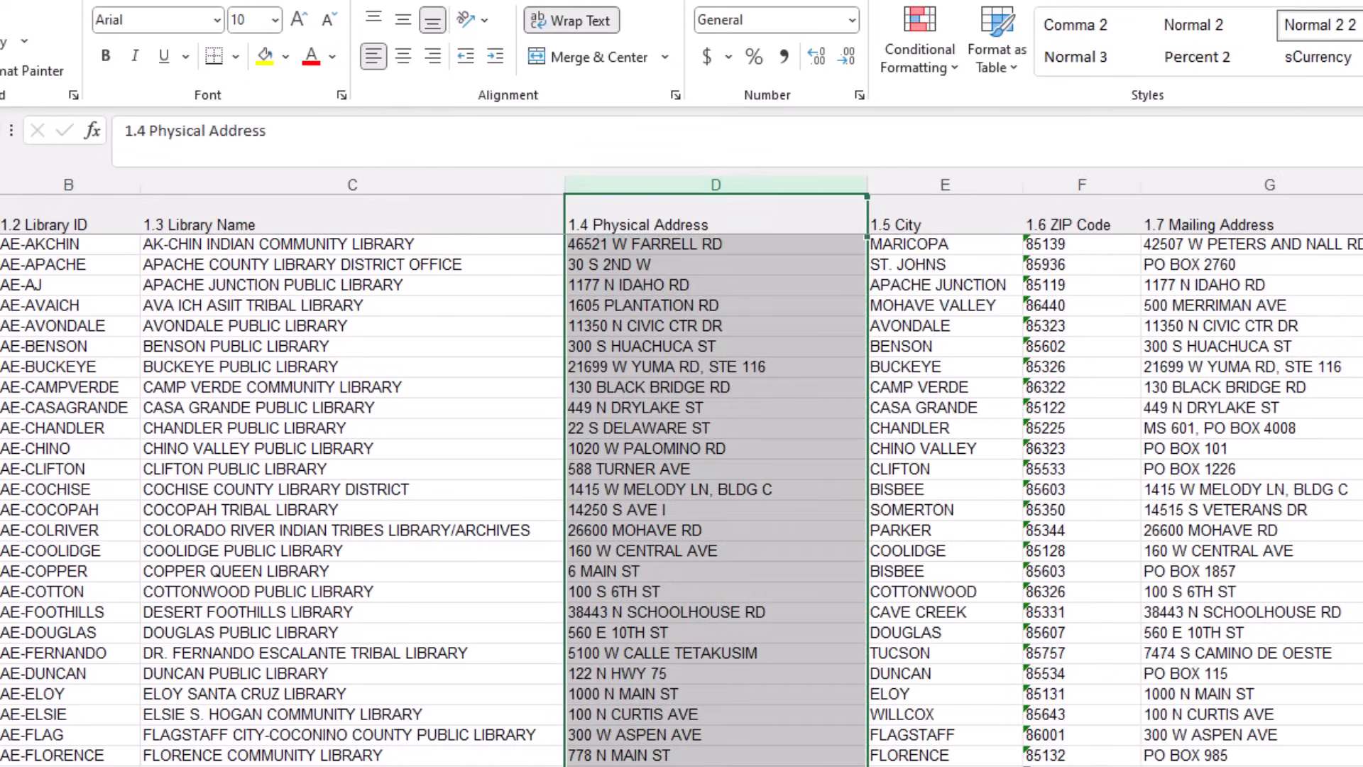
Create a Power Query from the survey data as a table over $A$1:$P$91 with headers, starting from cell A1.
{"action": "left_click", "coordinate": [20, 201]}
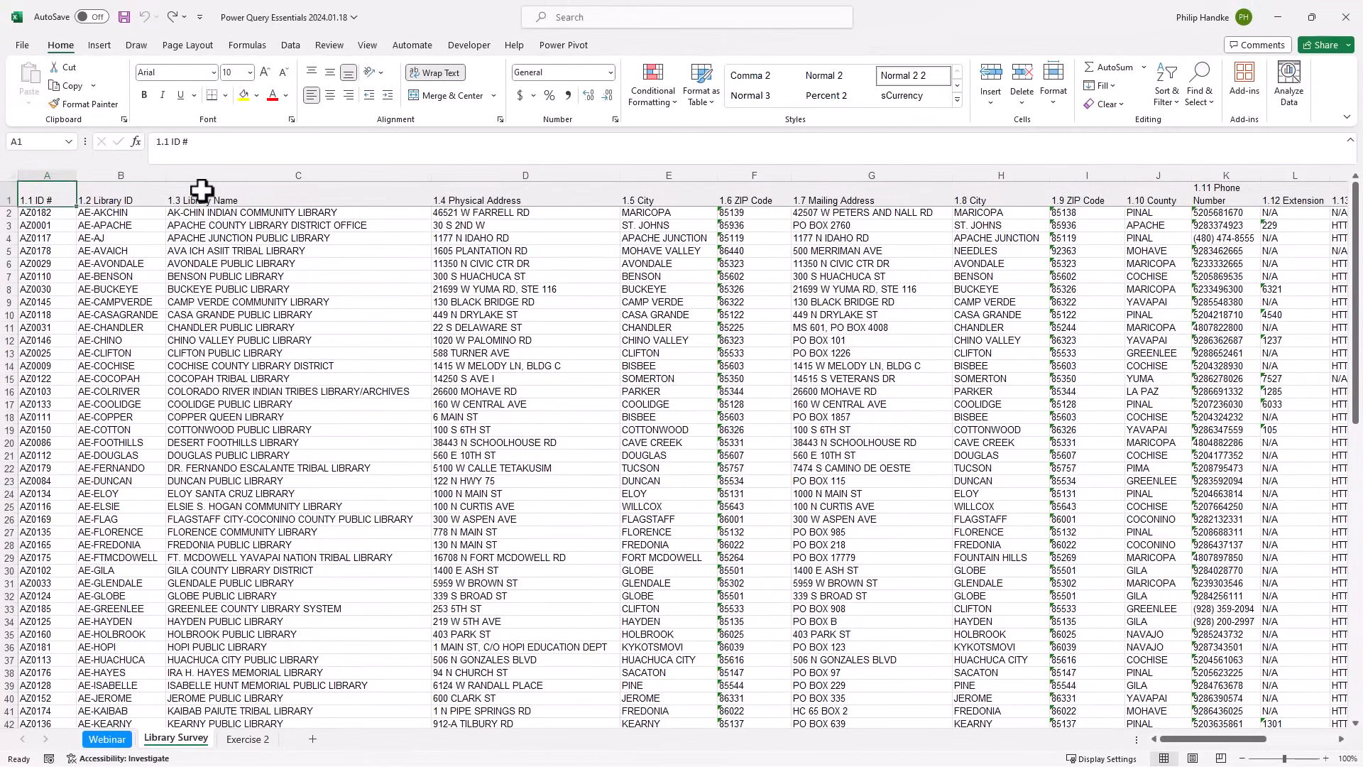
{"action": "left_click", "coordinate": [291, 47]}
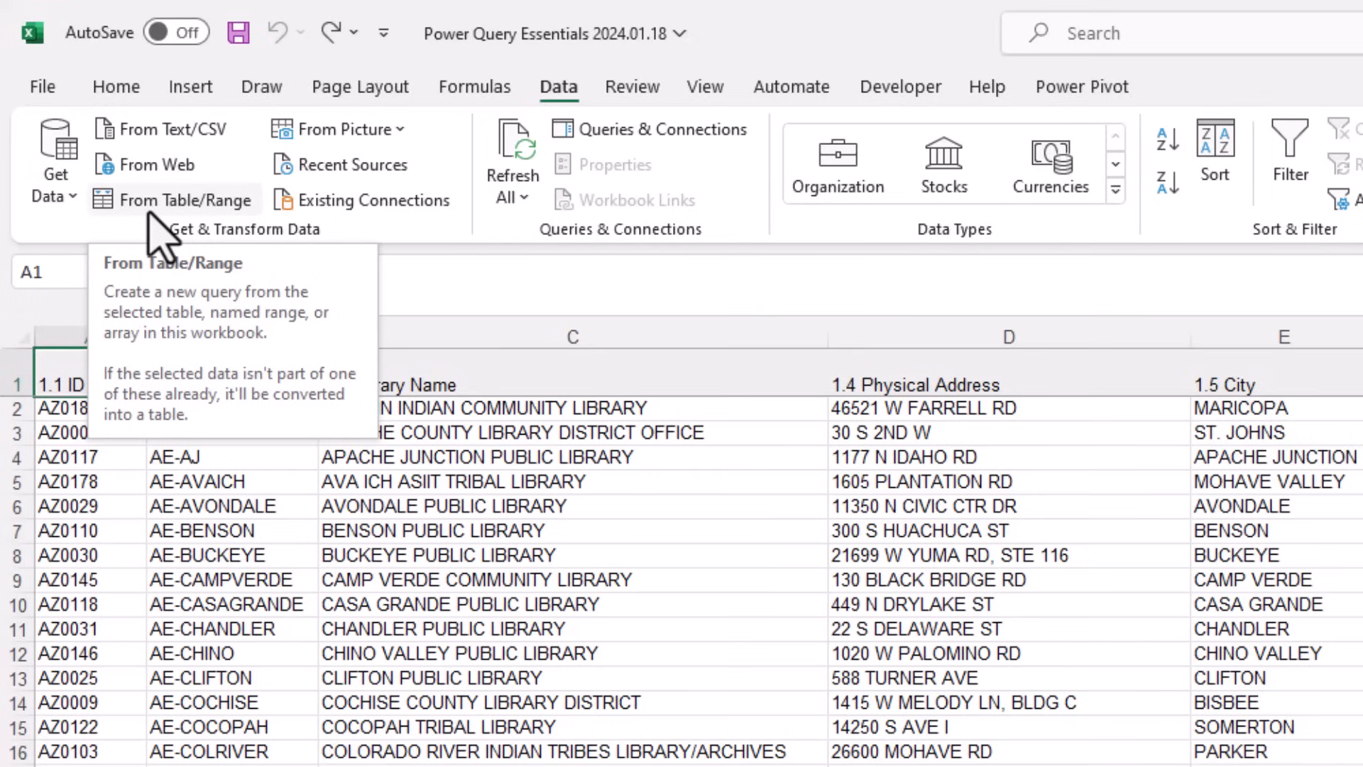
{"action": "left_click", "coordinate": [49, 193]}
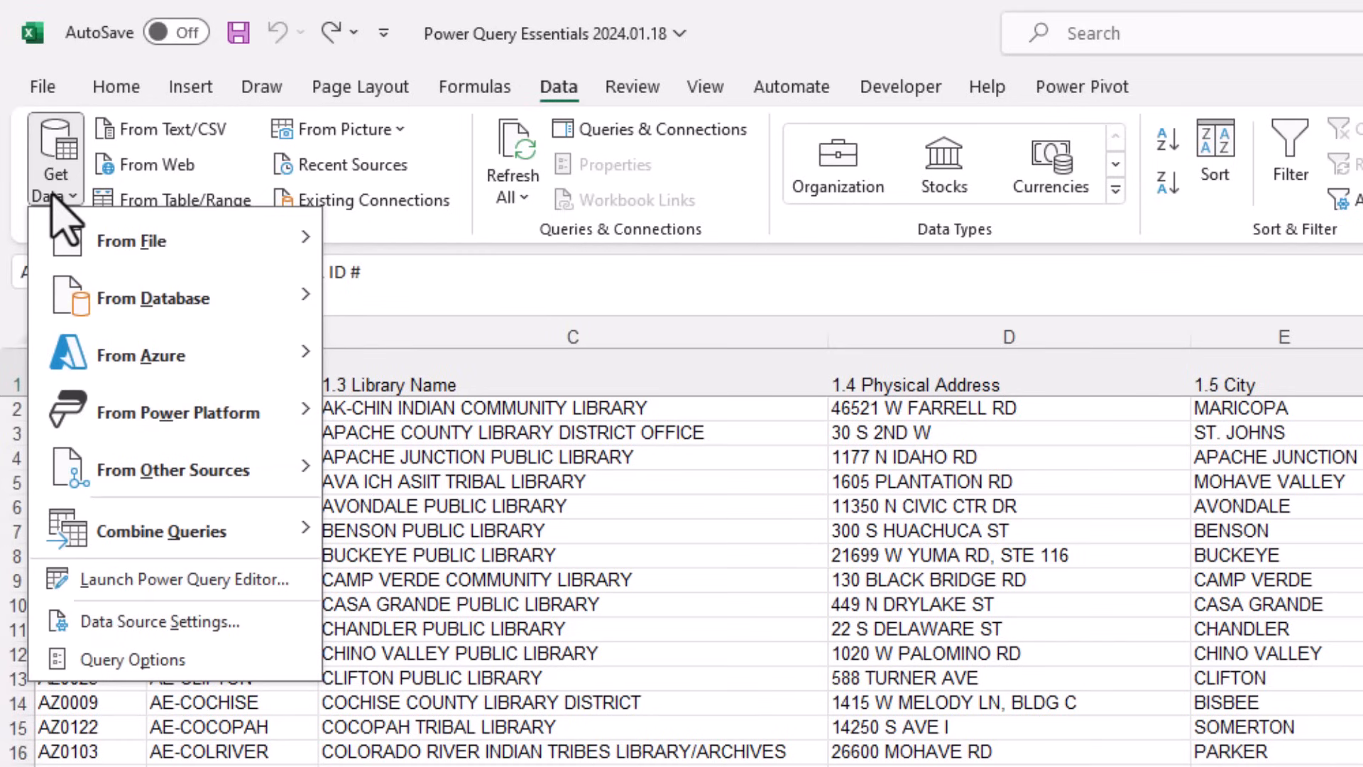
{"action": "mouse_move", "coordinate": [175, 470]}
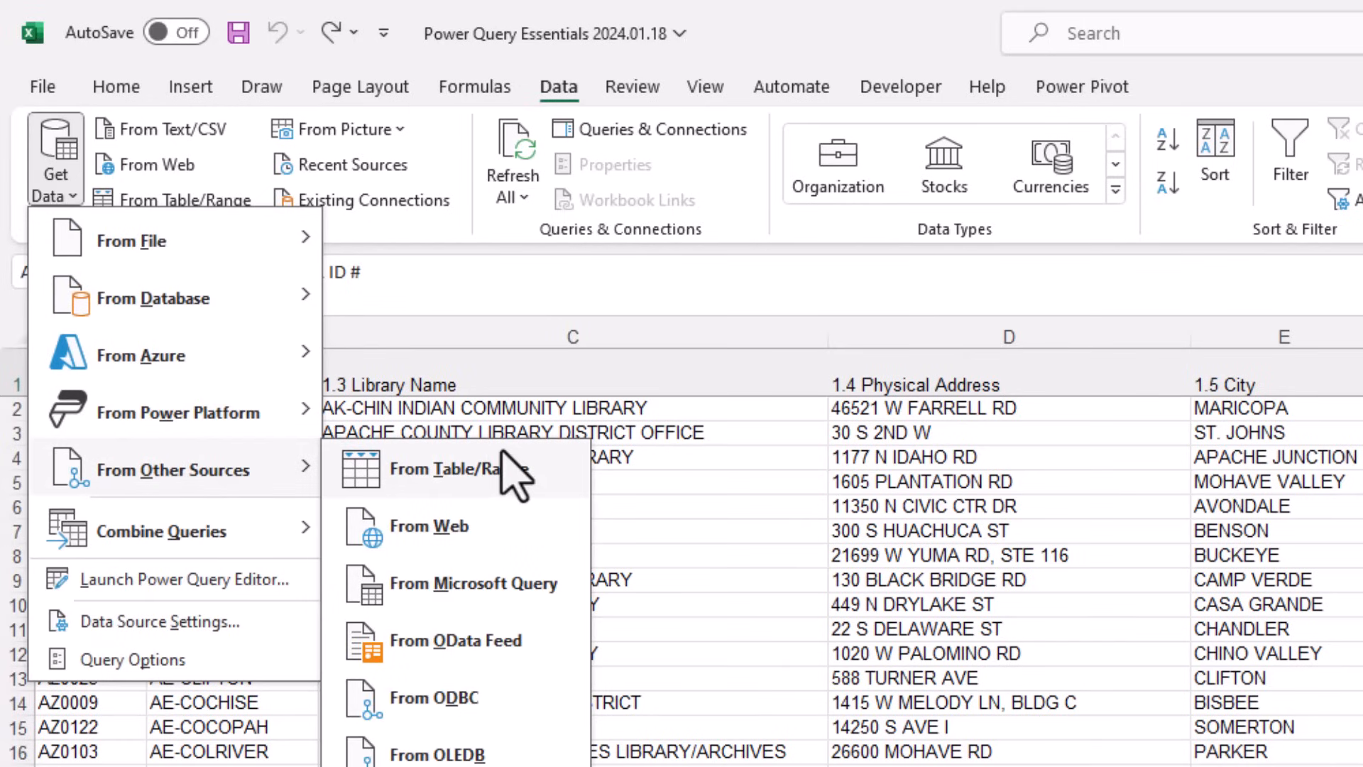
{"action": "left_click", "coordinate": [532, 488]}
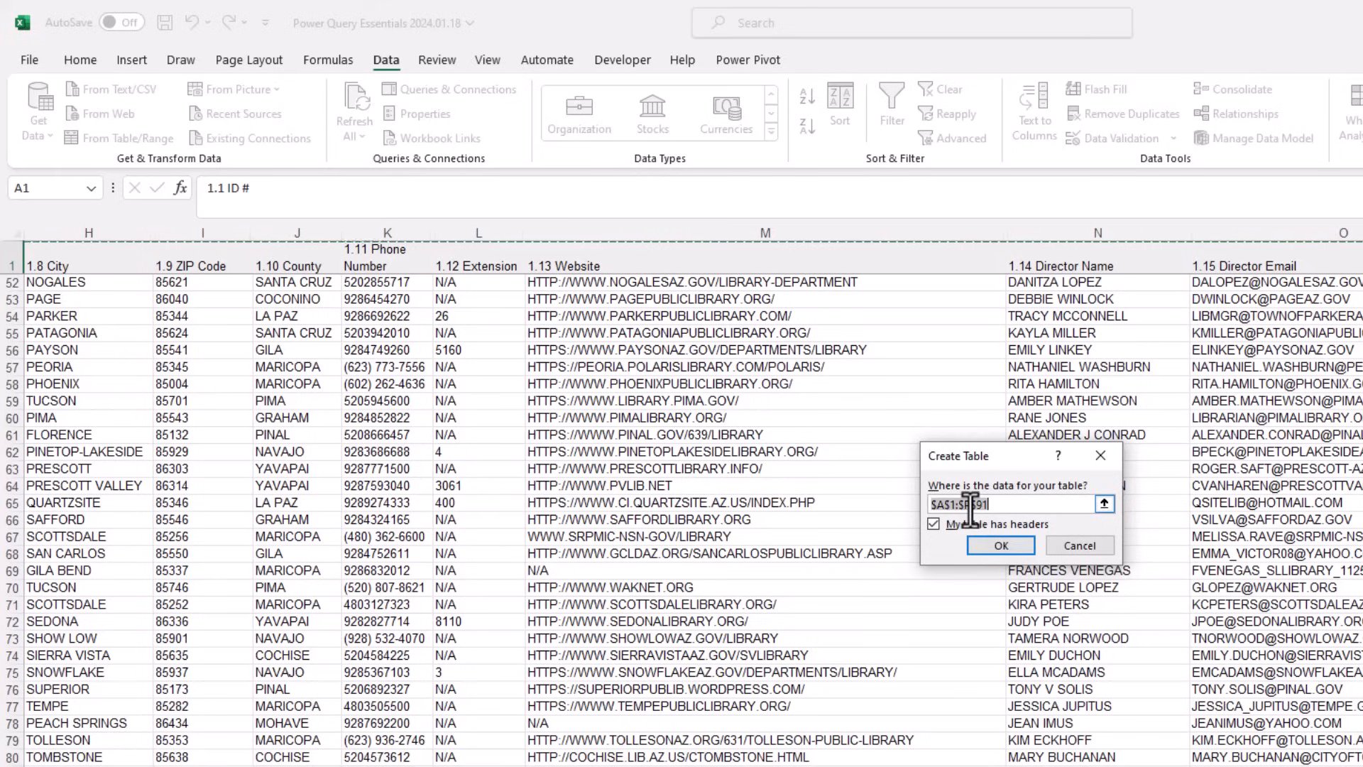
{"action": "left_click", "coordinate": [997, 546]}
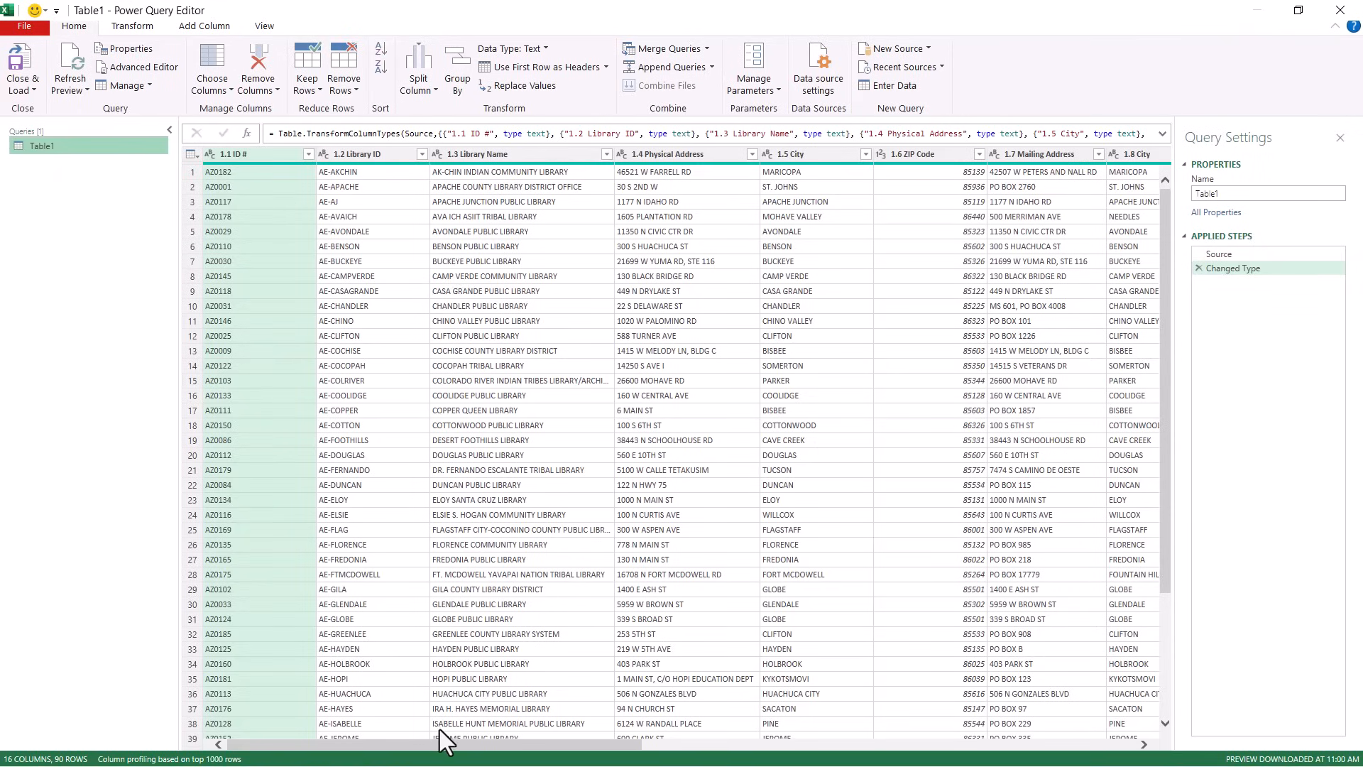
Examine the entries in the 1.11 Phone Number column for consistent formatting.
{"action": "left_click_drag", "start_coordinate": [478, 745], "coordinate": [782, 718]}
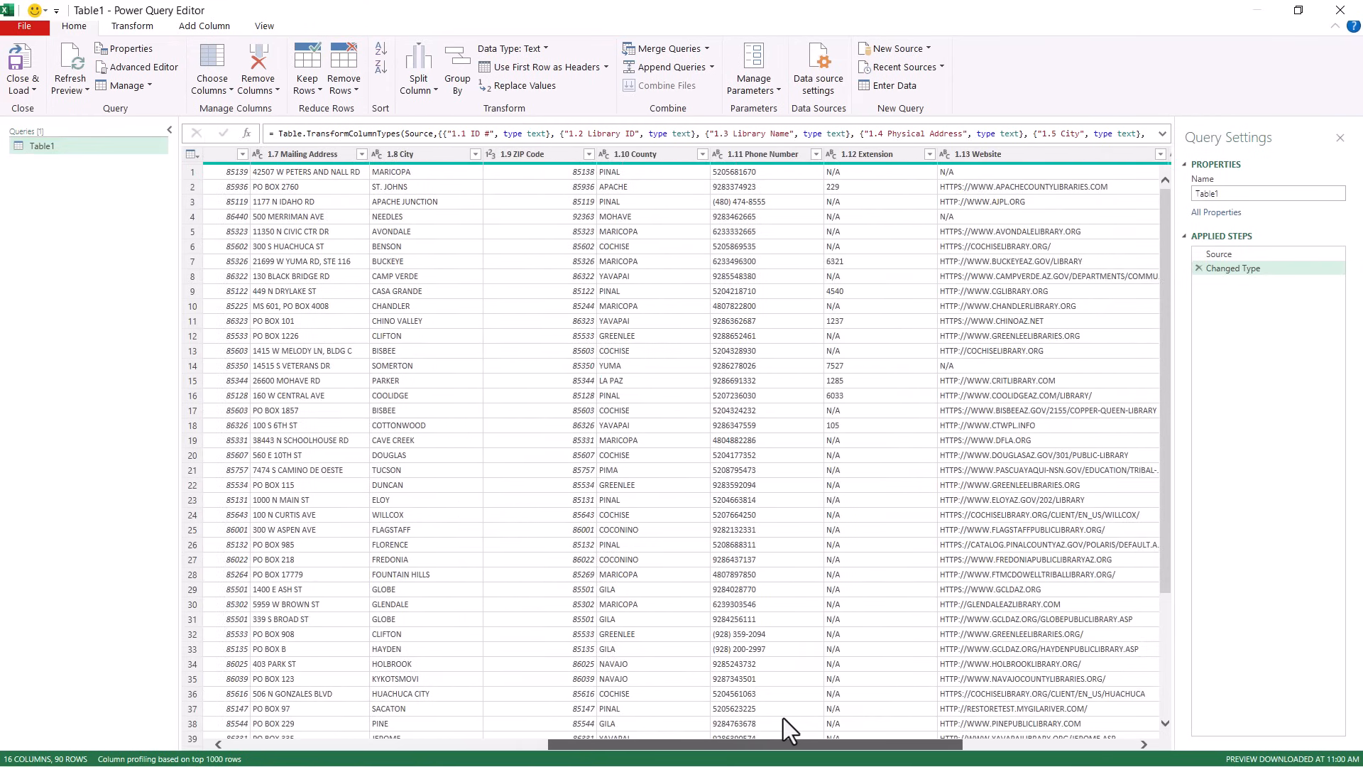
{"action": "left_click", "coordinate": [747, 202]}
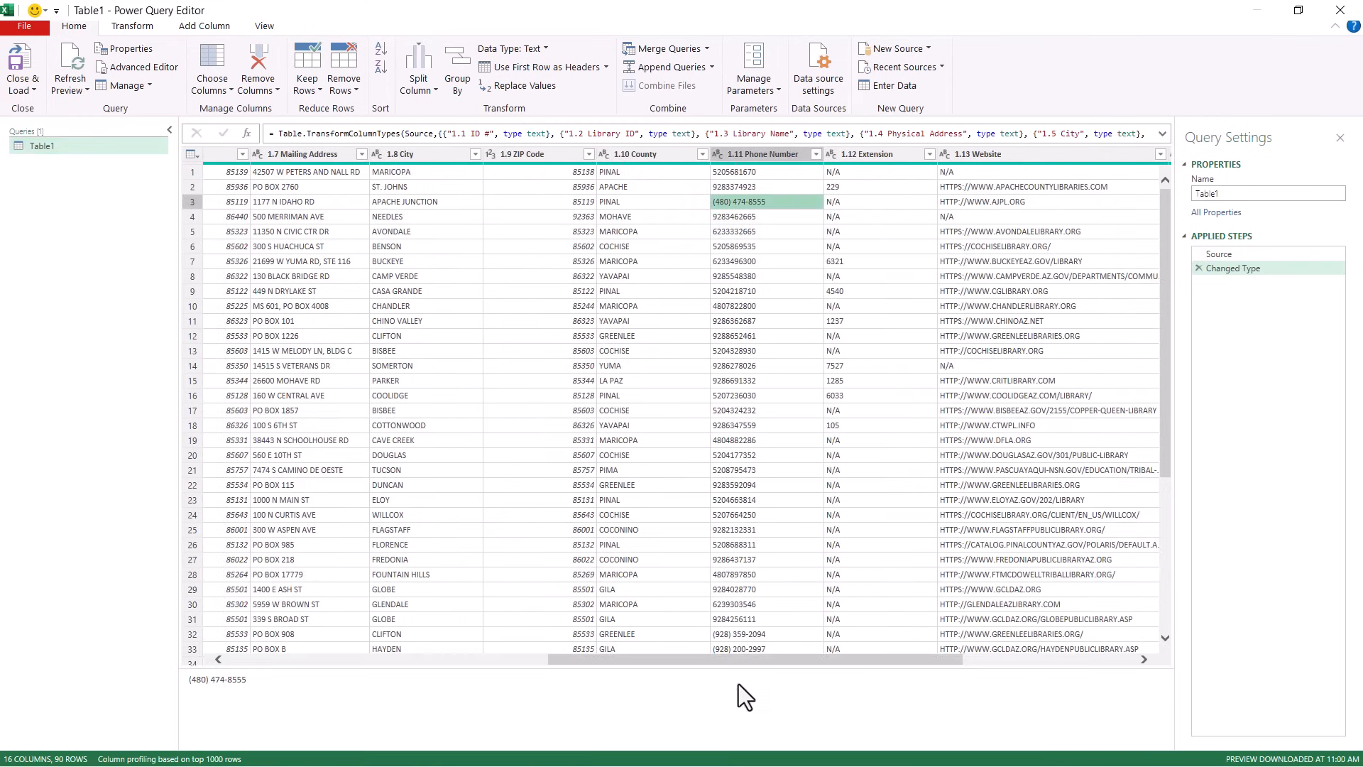
{"action": "left_click_drag", "start_coordinate": [744, 634], "coordinate": [748, 649]}
{"action": "left_click", "coordinate": [749, 649]}
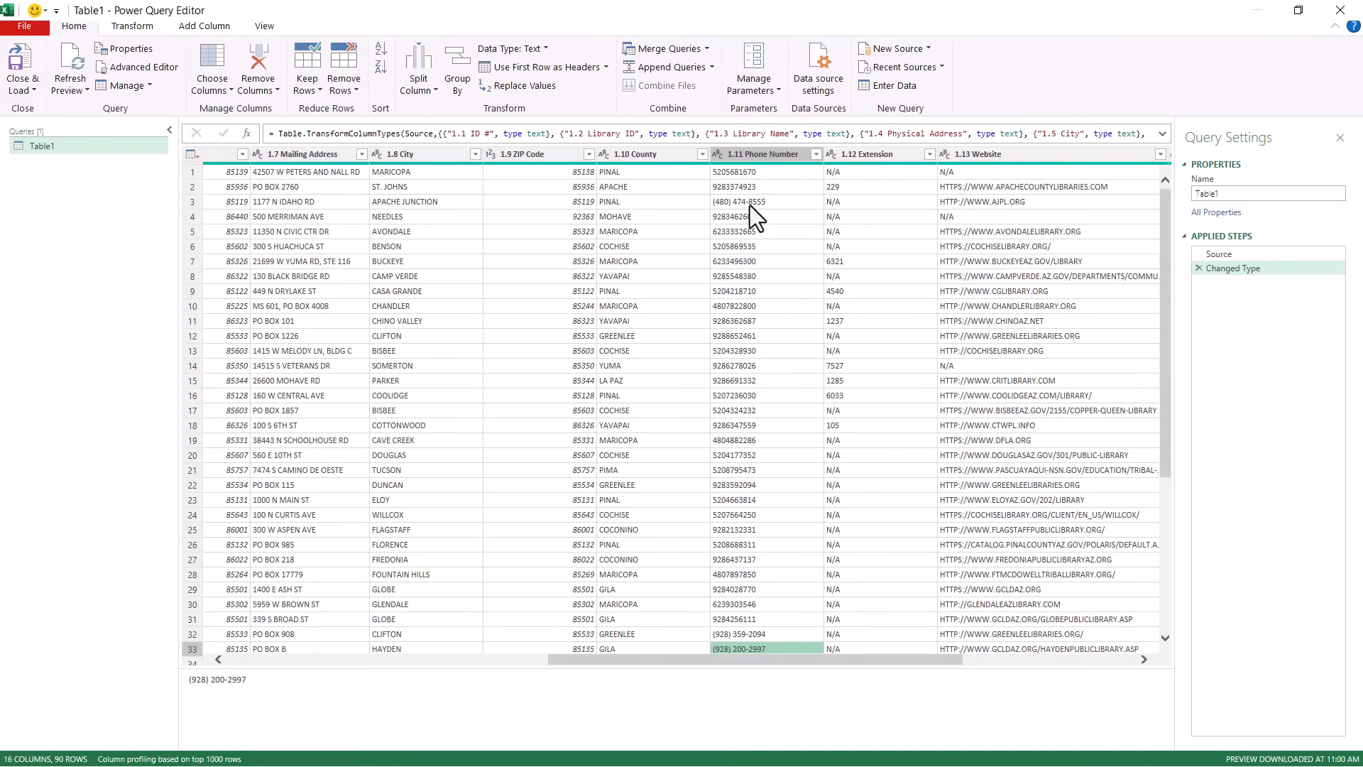
{"action": "left_click", "coordinate": [749, 203]}
{"action": "left_click_drag", "start_coordinate": [710, 660], "coordinate": [305, 660]}
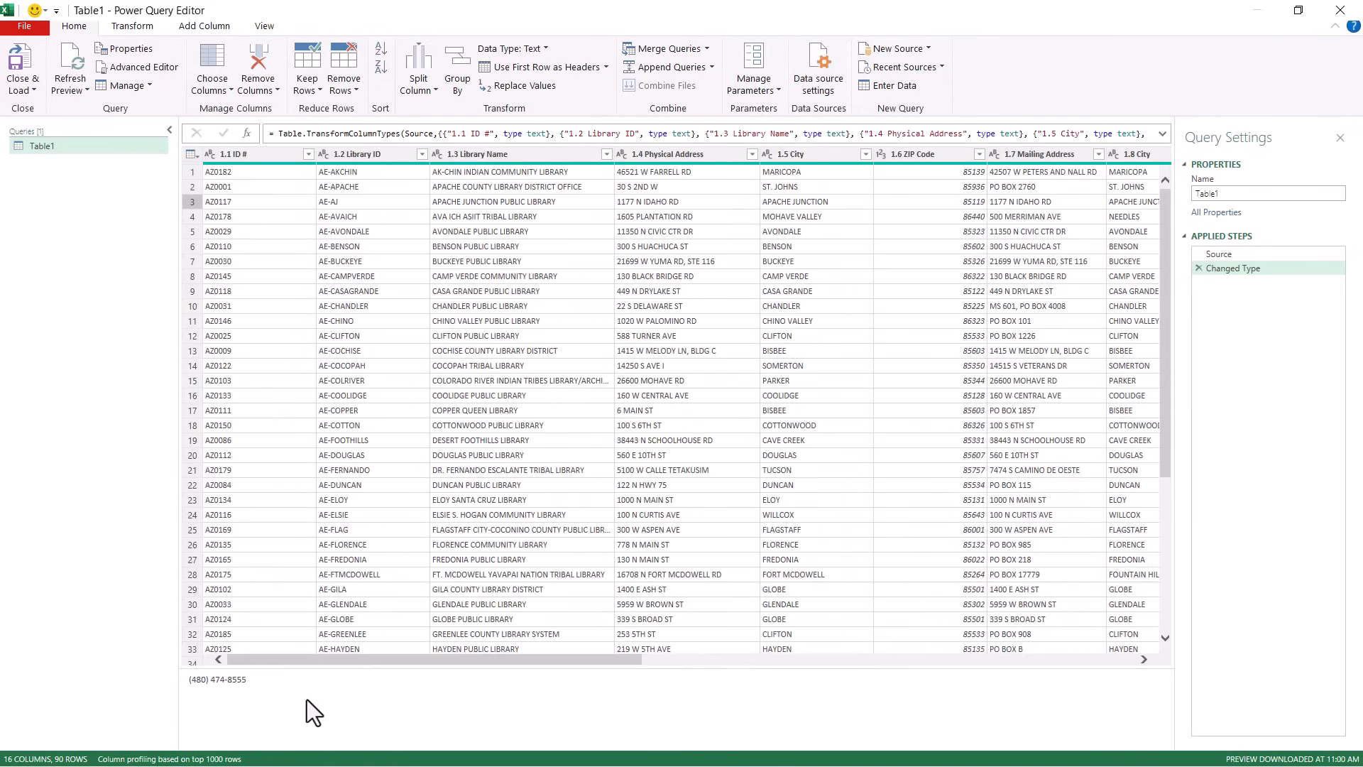
{"action": "left_click", "coordinate": [277, 174]}
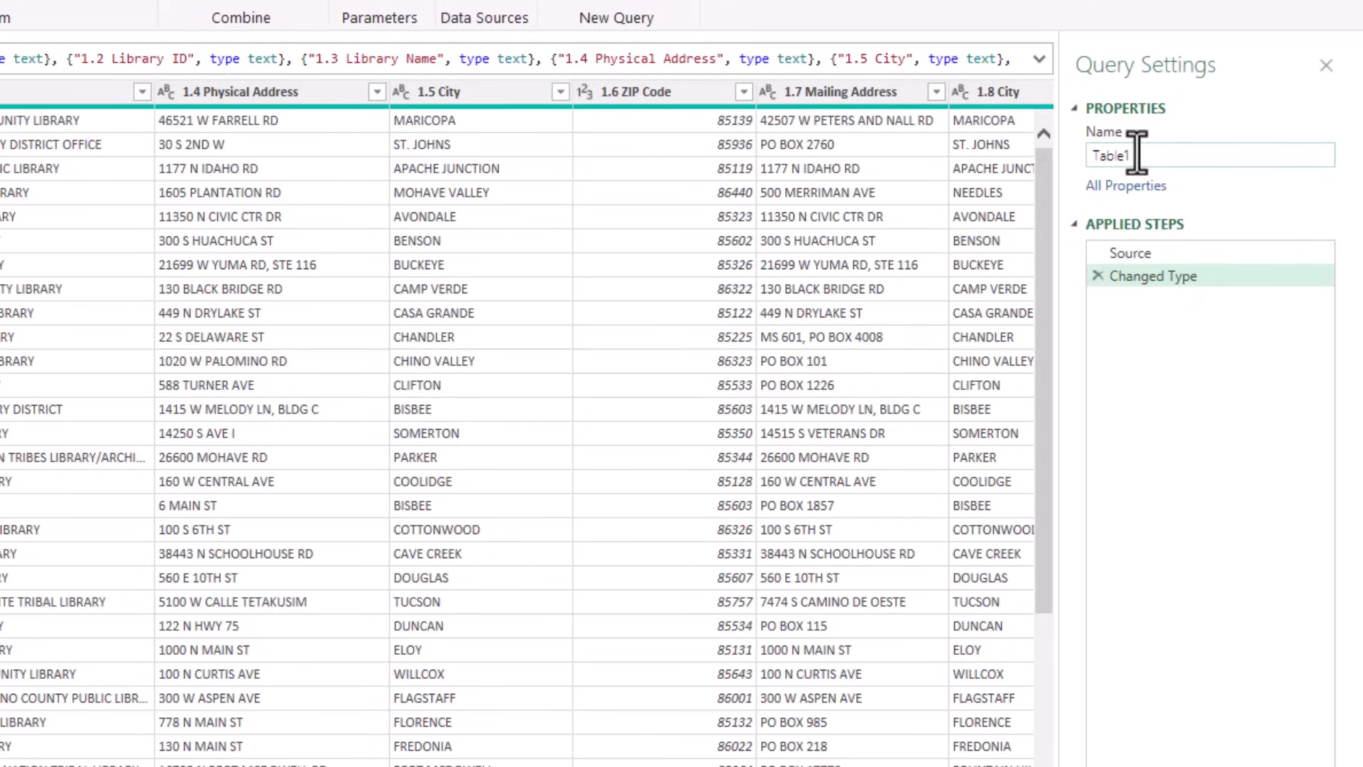
Review the query's Source step and the data type choices for the 1.3 Library Name column.
{"action": "left_click", "coordinate": [1120, 257]}
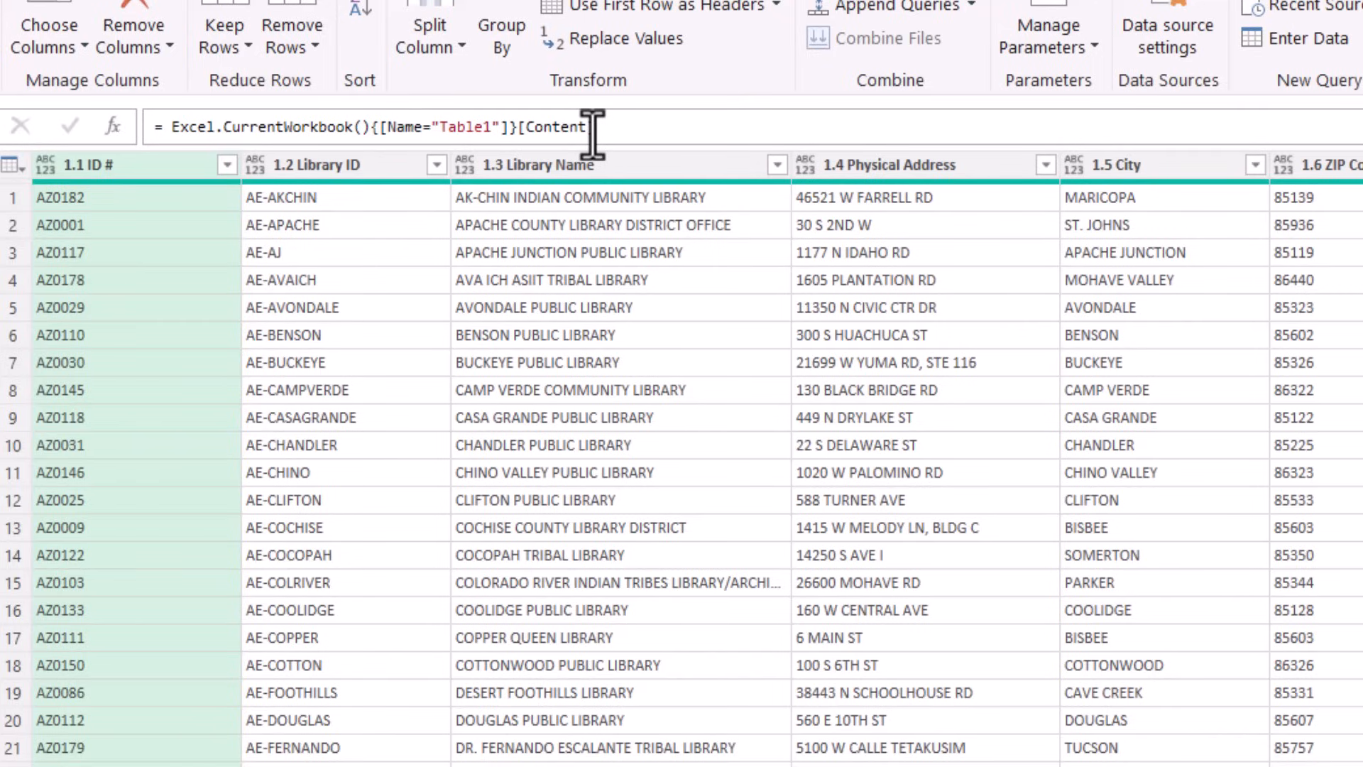
{"action": "left_click", "coordinate": [465, 166]}
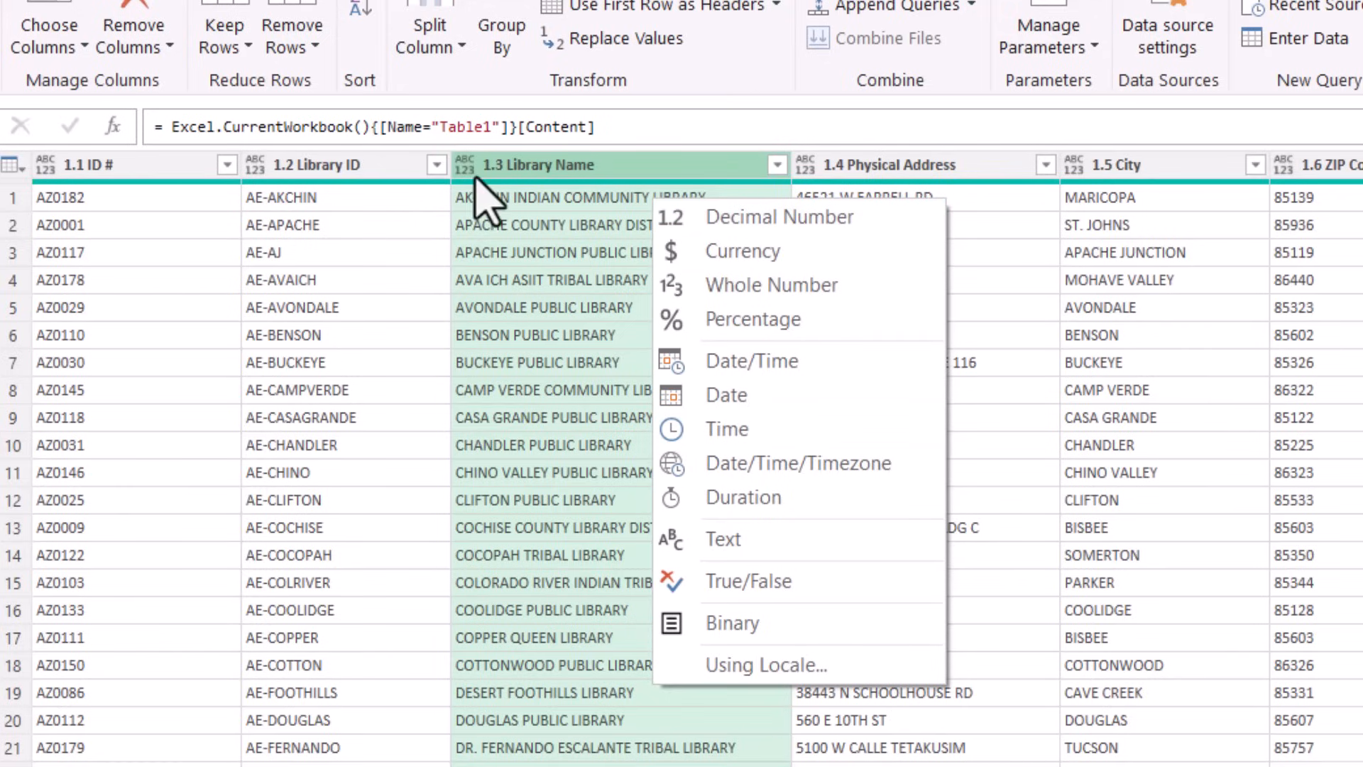
{"action": "left_click", "coordinate": [533, 366]}
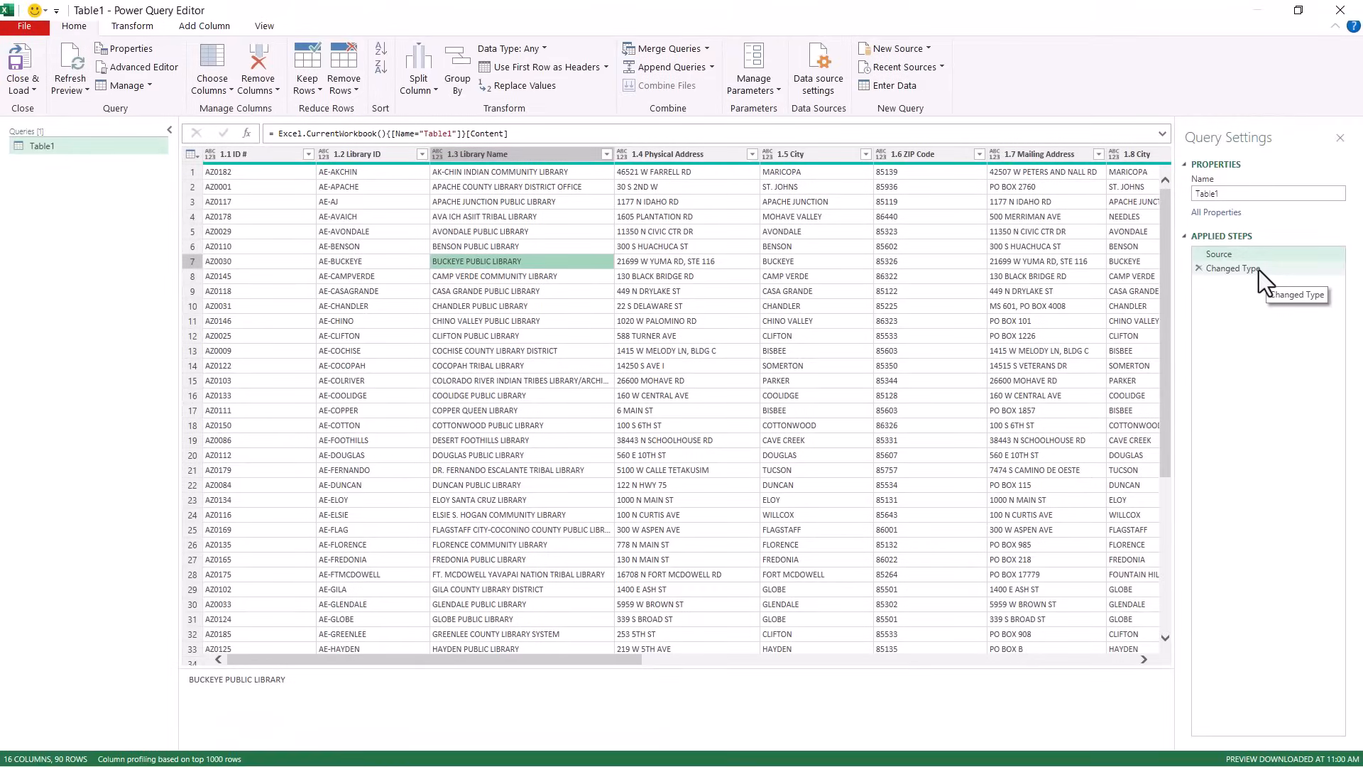
Return to the Changed Type step and review the data types of the 1.2 Library ID, 1.6 ZIP Code and 1.15 Director Email columns.
{"action": "left_click", "coordinate": [1236, 269]}
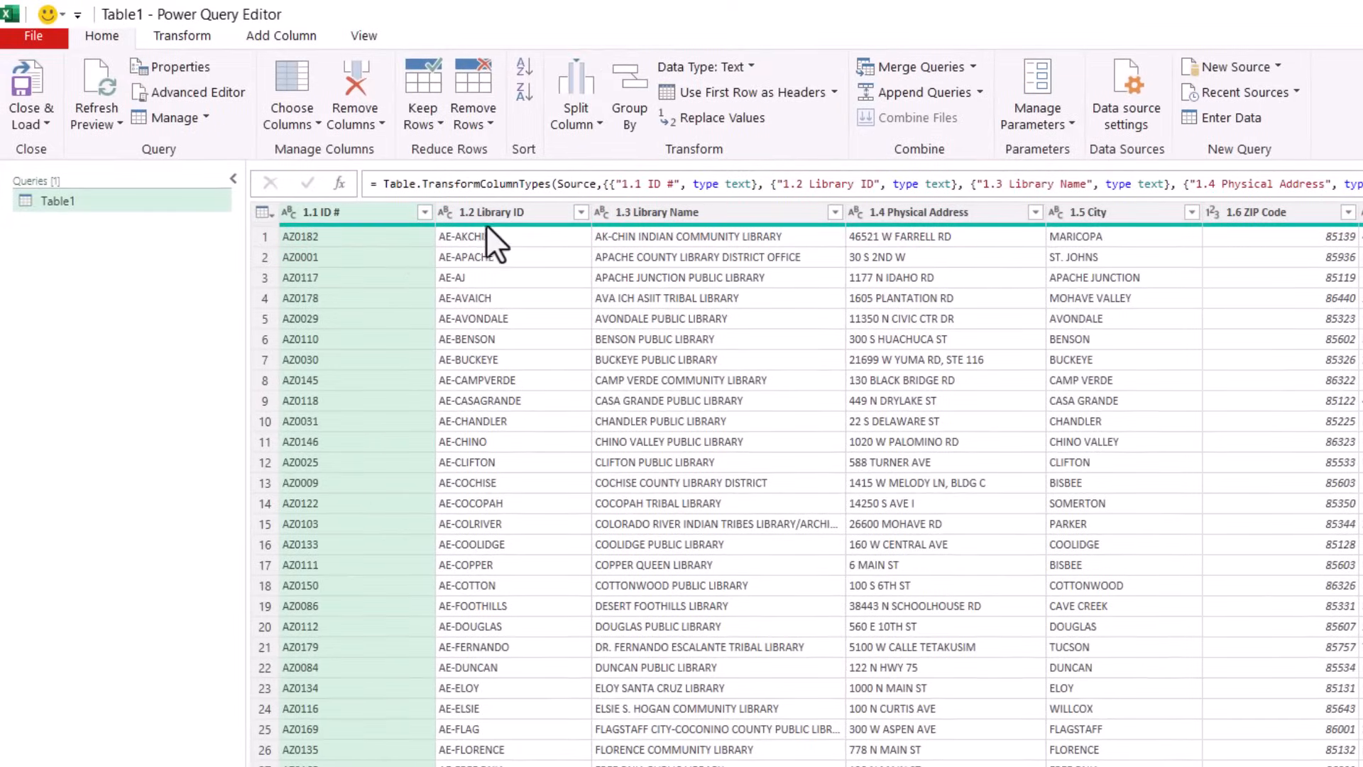
{"action": "left_click", "coordinate": [449, 212]}
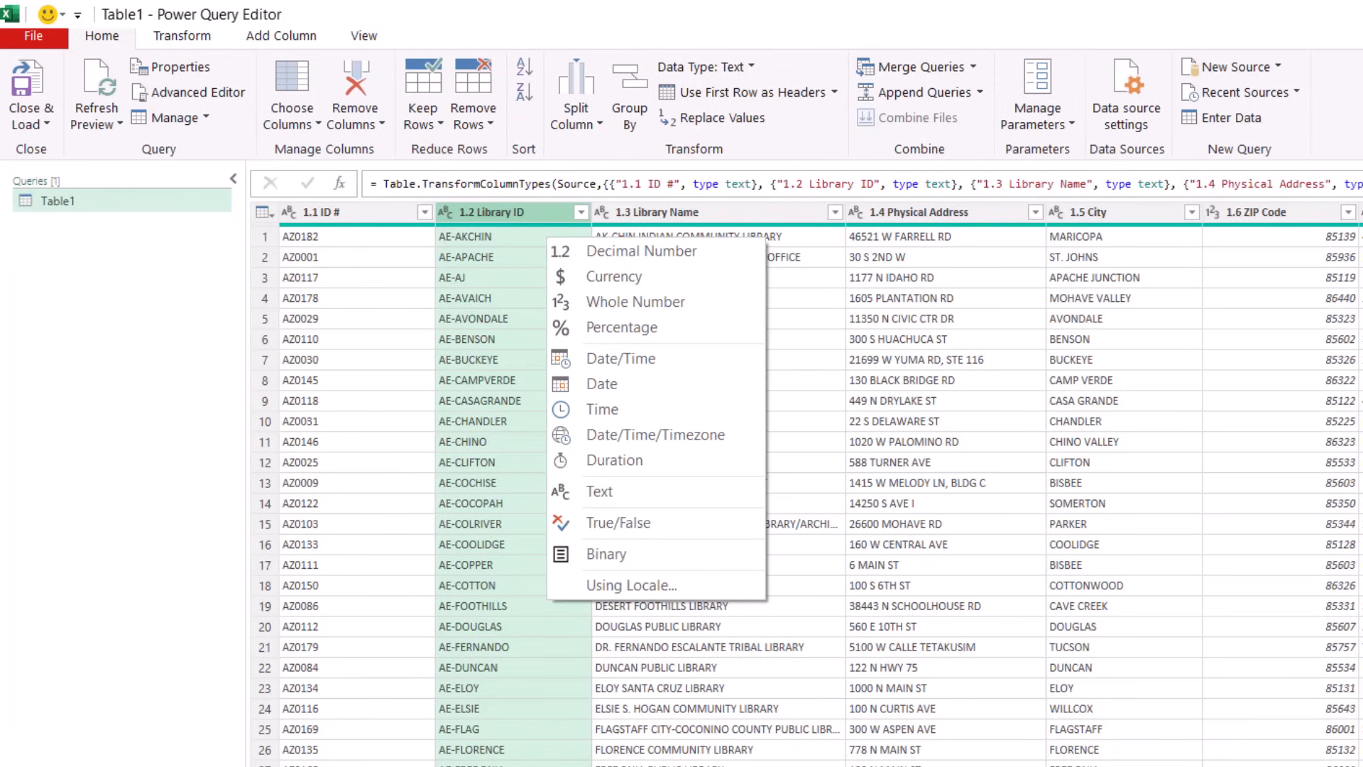
{"action": "key", "text": "Escape"}
{"action": "scroll", "coordinate": [820, 485], "scroll_direction": "right", "scroll_amount": 5}
{"action": "scroll", "coordinate": [810, 366], "scroll_direction": "right", "scroll_amount": 1}
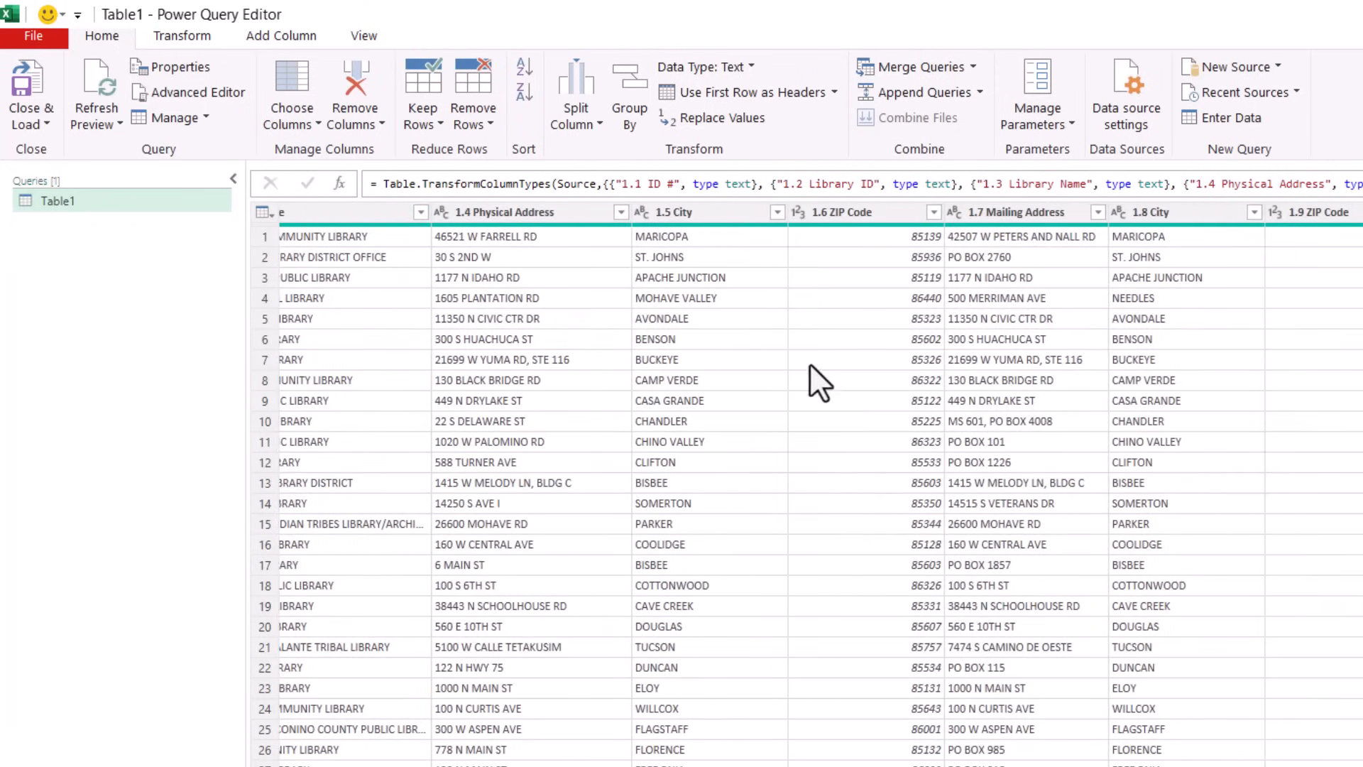
{"action": "left_click", "coordinate": [801, 213]}
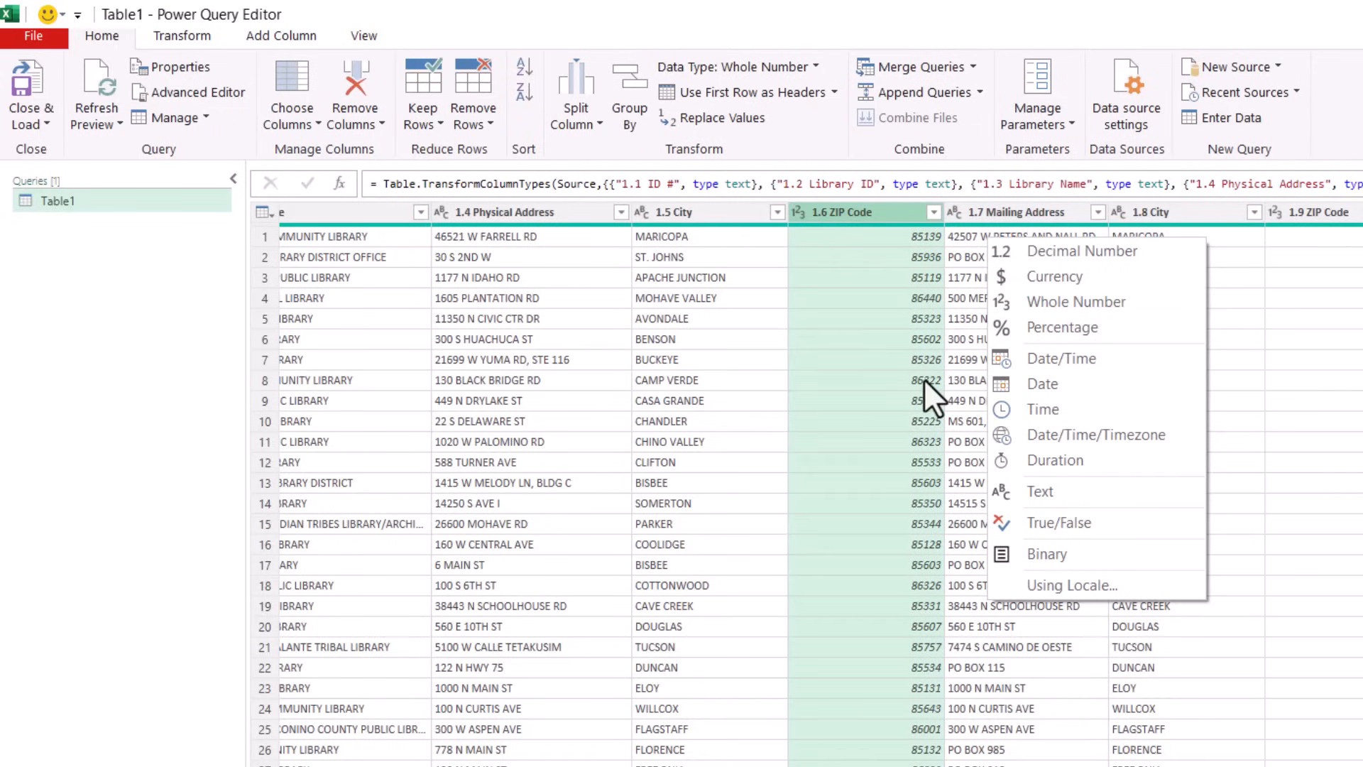
{"action": "left_click", "coordinate": [888, 363]}
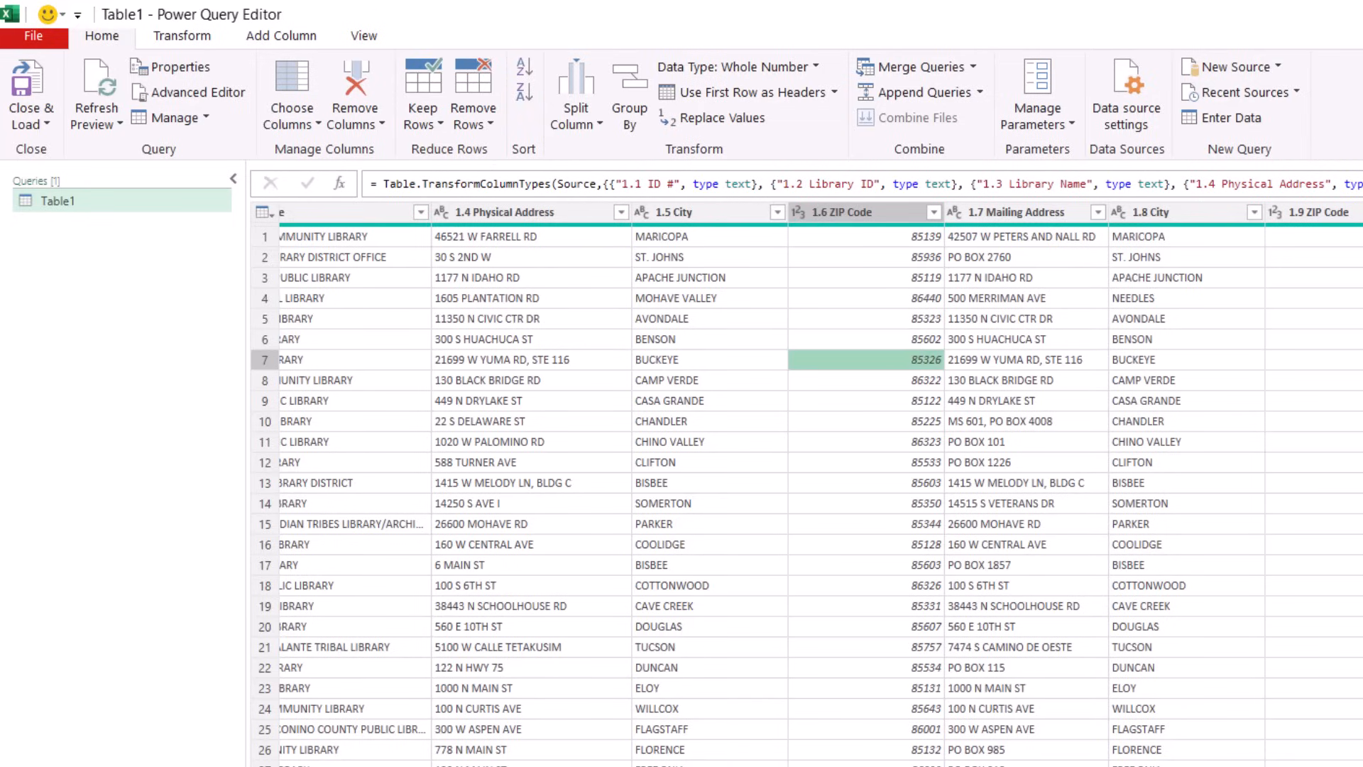
{"action": "scroll", "coordinate": [807, 490], "scroll_direction": "right", "scroll_amount": 10}
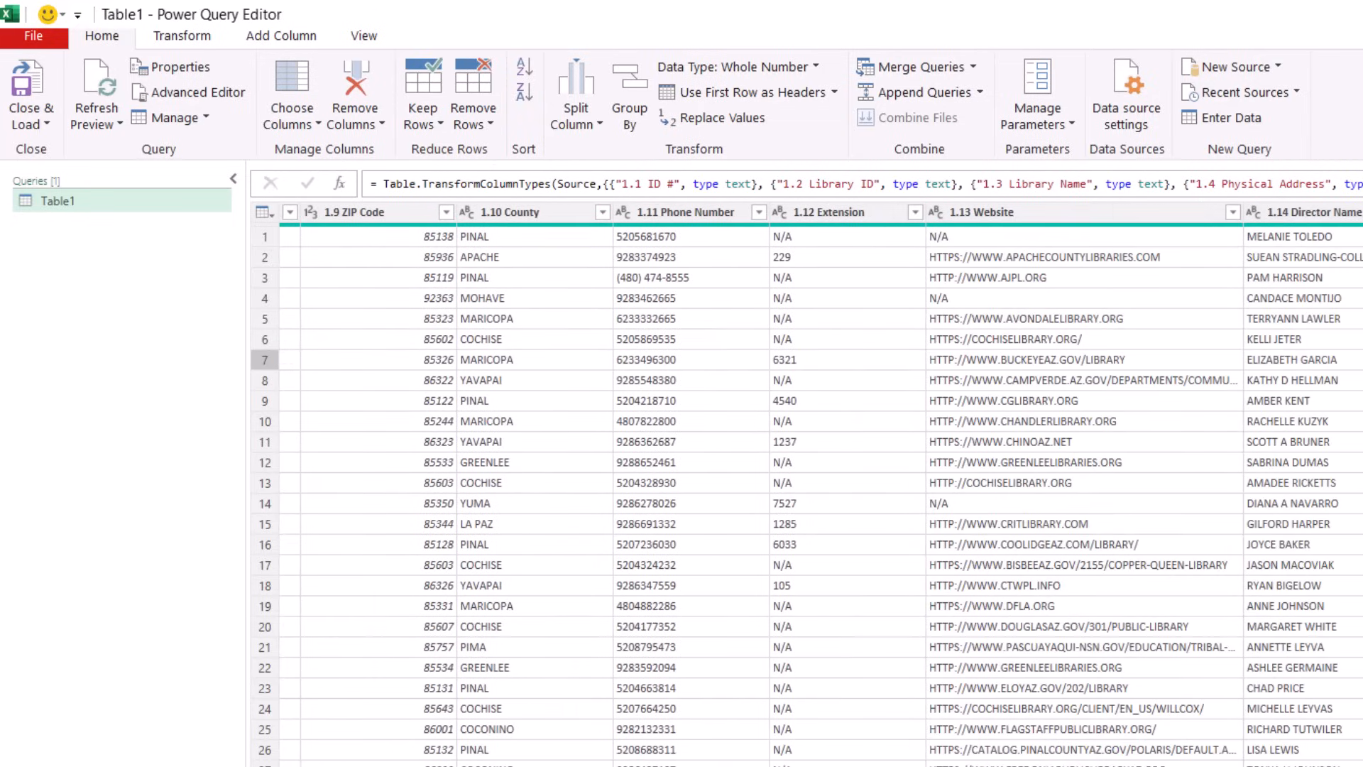
{"action": "scroll", "coordinate": [806, 490], "scroll_direction": "right", "scroll_amount": 3}
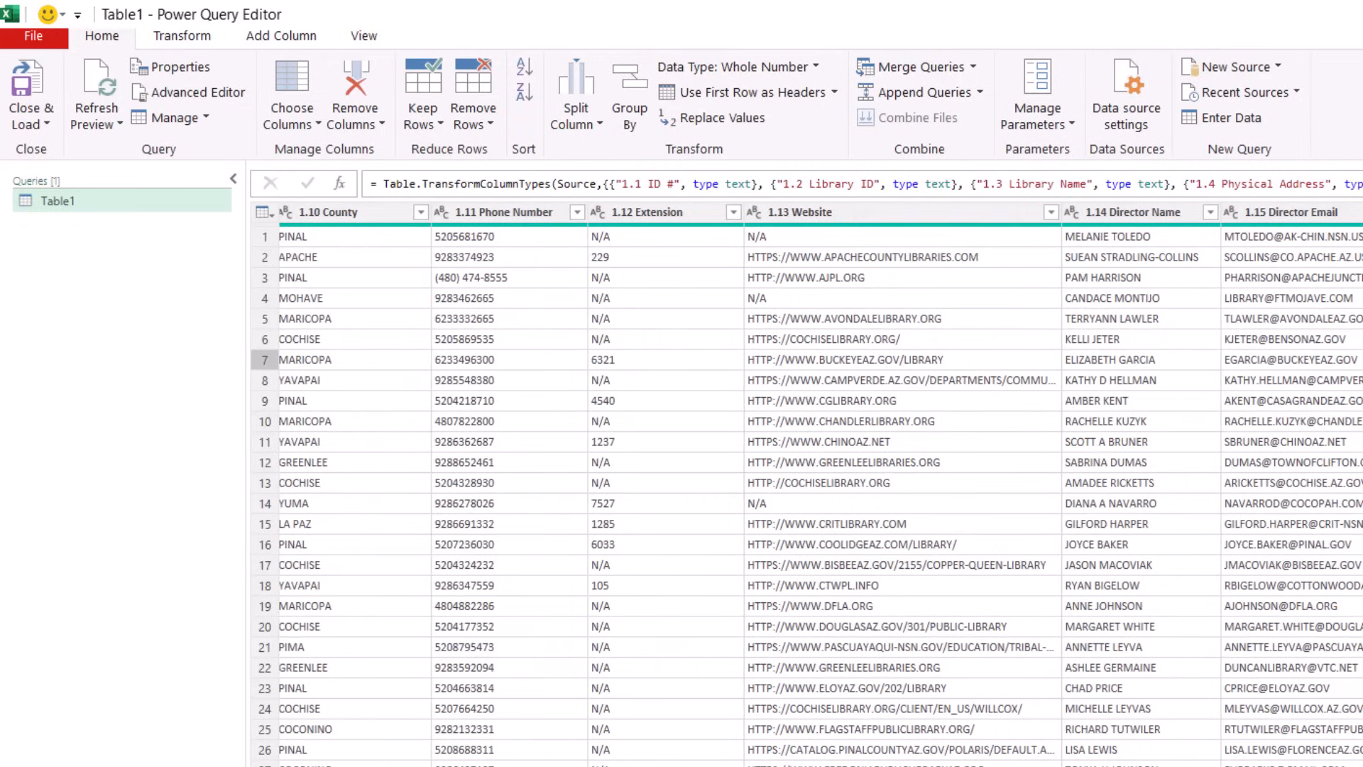
{"action": "left_click", "coordinate": [1230, 212]}
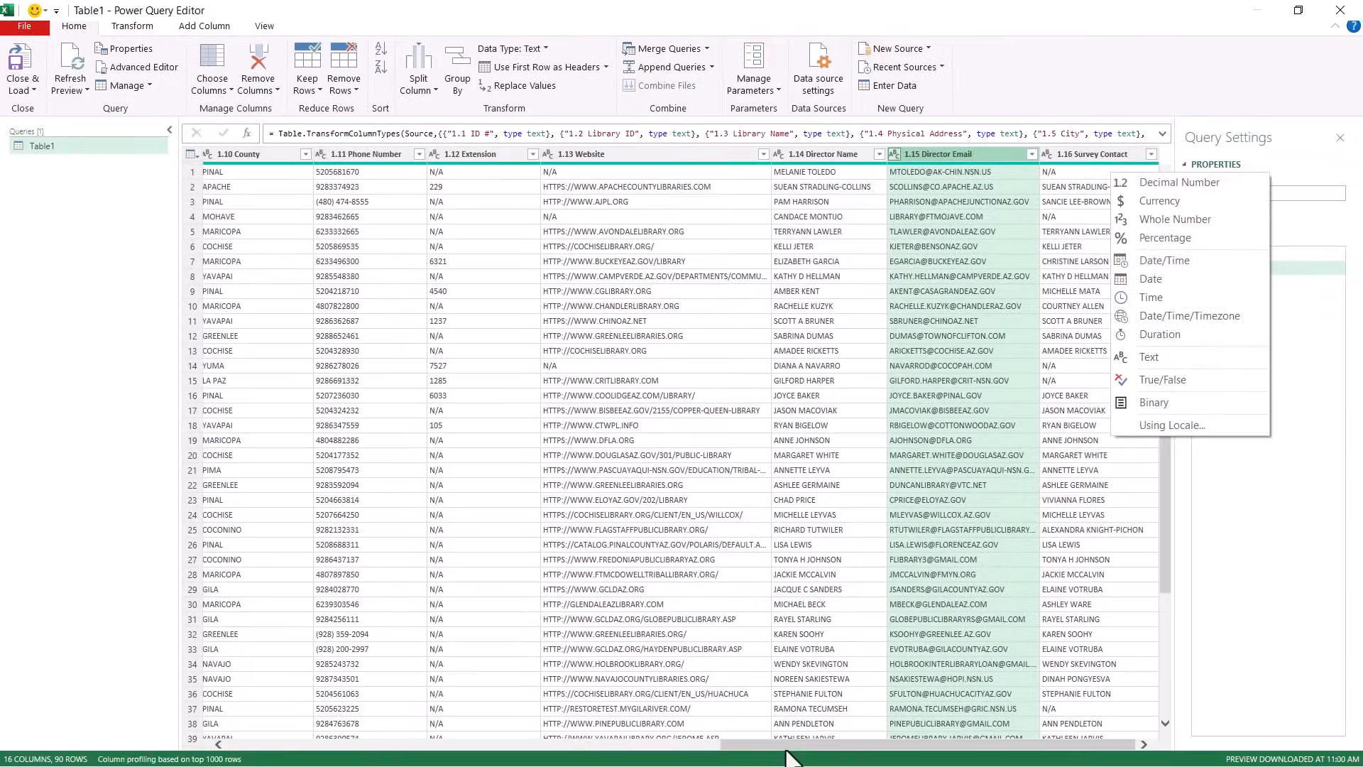
{"action": "left_click", "coordinate": [785, 753]}
{"action": "left_click_drag", "start_coordinate": [788, 754], "coordinate": [172, 739]}
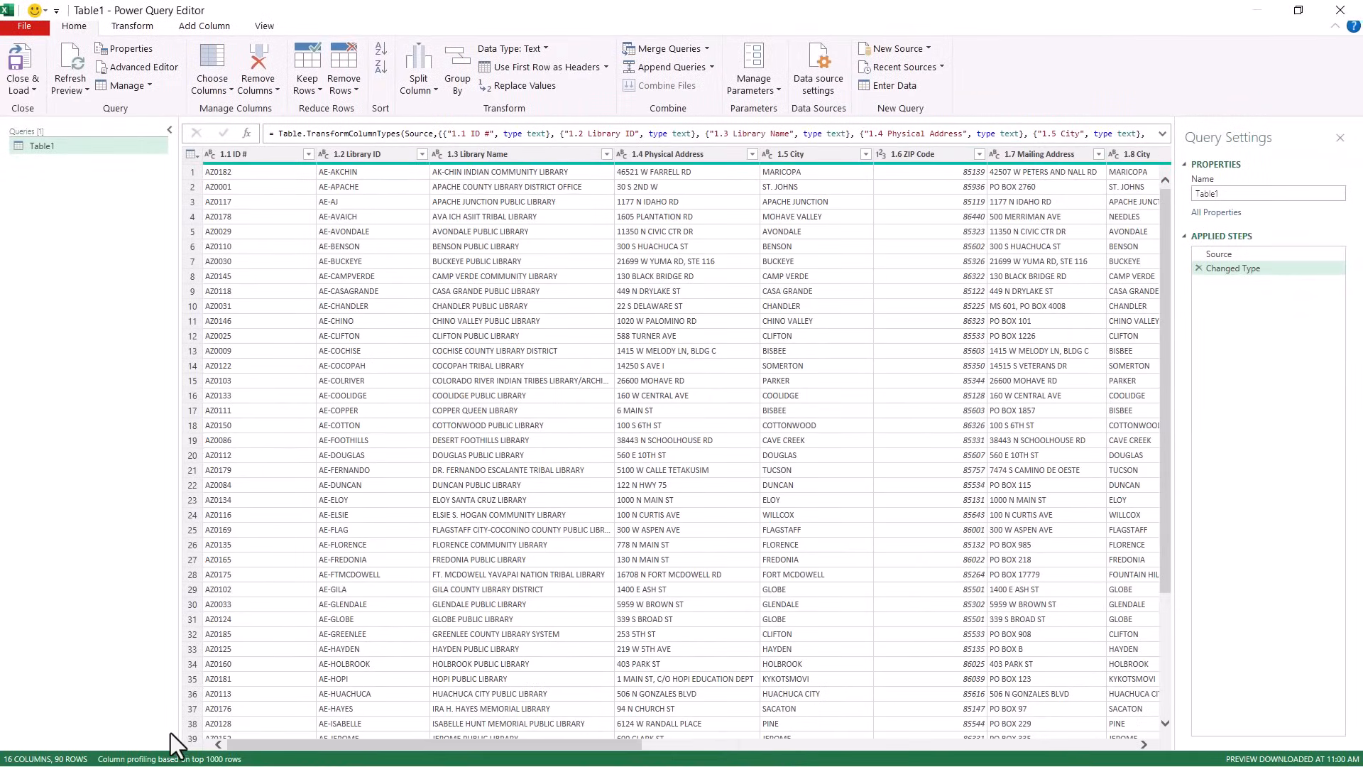
Capitalize each word in the Library Name, Physical Address, both City, Mailing Address, County, Director Name and Survey Contact columns.
{"action": "left_click", "coordinate": [258, 155]}
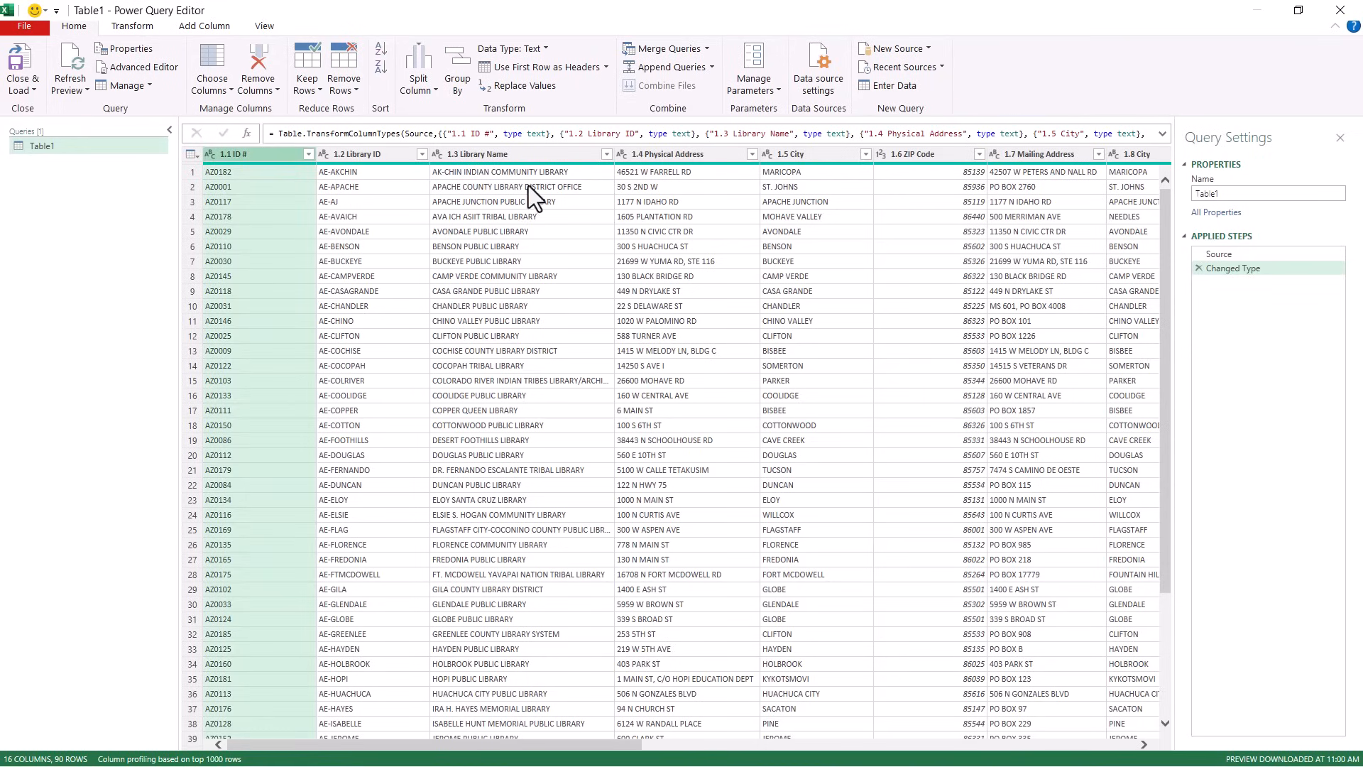
{"action": "left_click", "coordinate": [482, 155]}
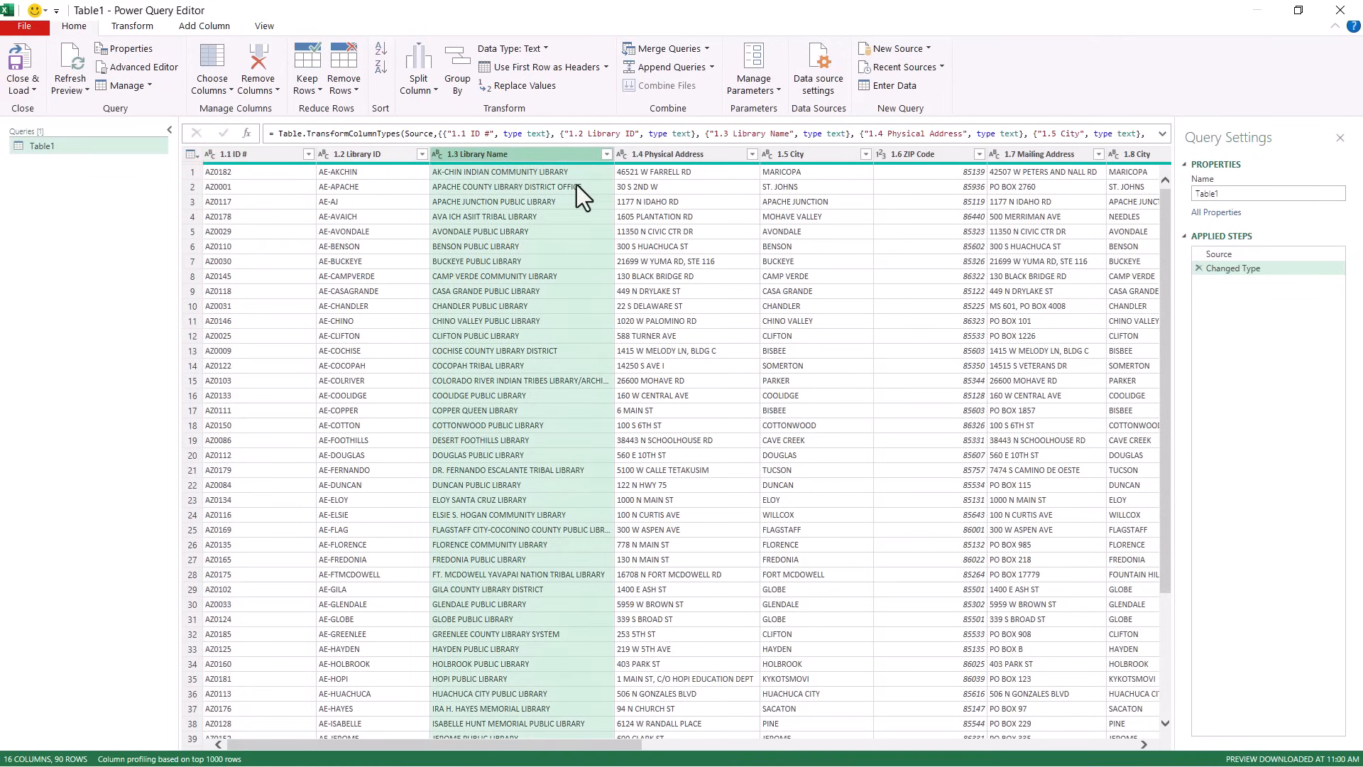
{"action": "left_click", "coordinate": [716, 152], "text": "ctrl"}
{"action": "left_click", "coordinate": [795, 152], "text": "ctrl"}
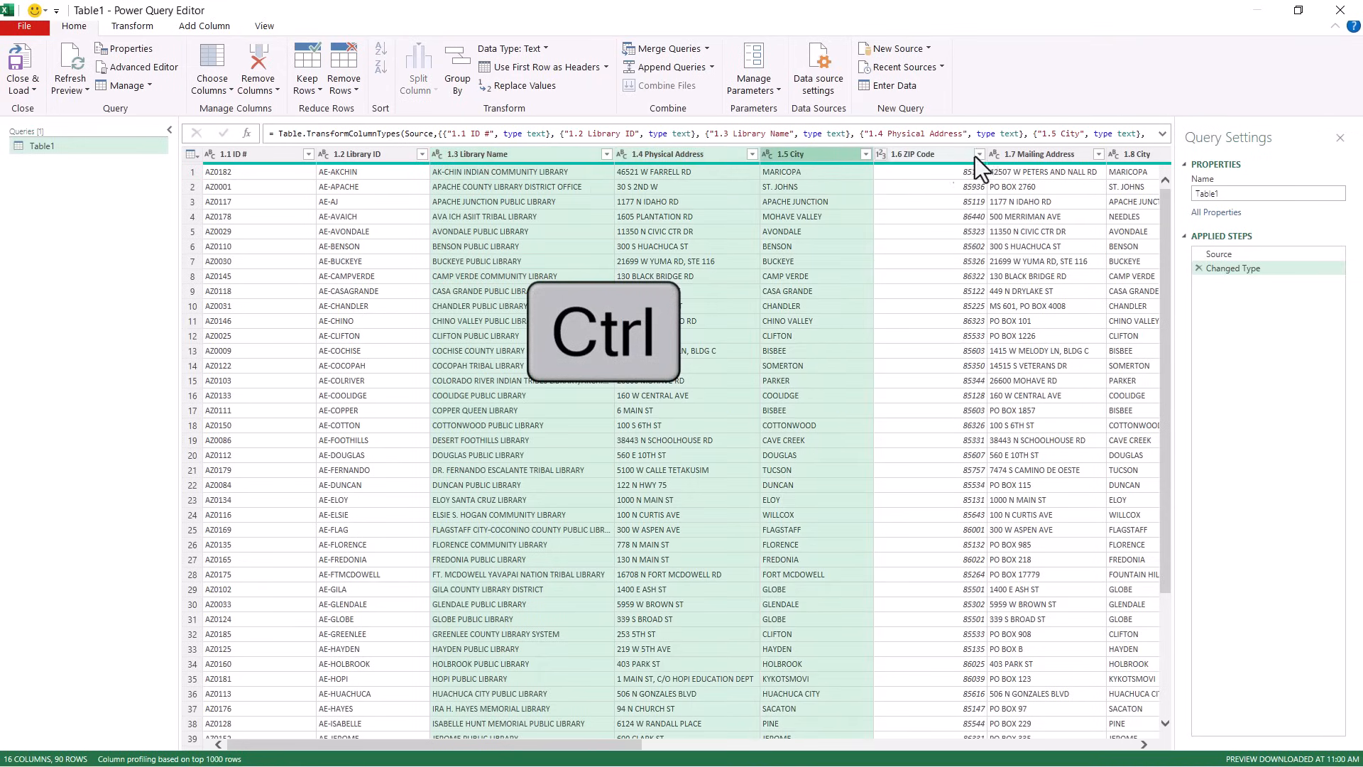
{"action": "left_click", "coordinate": [1022, 154], "text": "ctrl"}
{"action": "left_click_drag", "start_coordinate": [636, 746], "coordinate": [831, 747]}
{"action": "left_click", "coordinate": [732, 152], "text": "ctrl"}
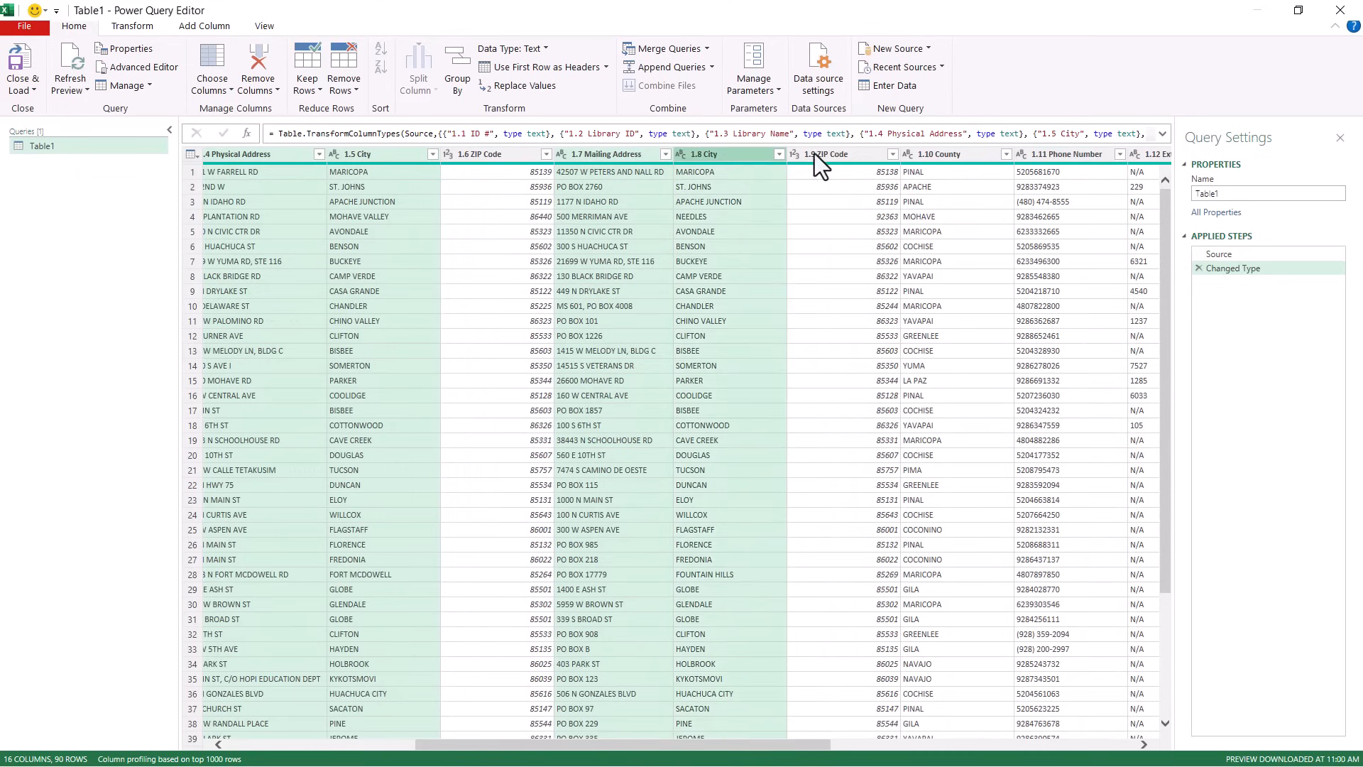
{"action": "left_click", "coordinate": [936, 154], "text": "ctrl"}
{"action": "left_click_drag", "start_coordinate": [674, 744], "coordinate": [905, 744]}
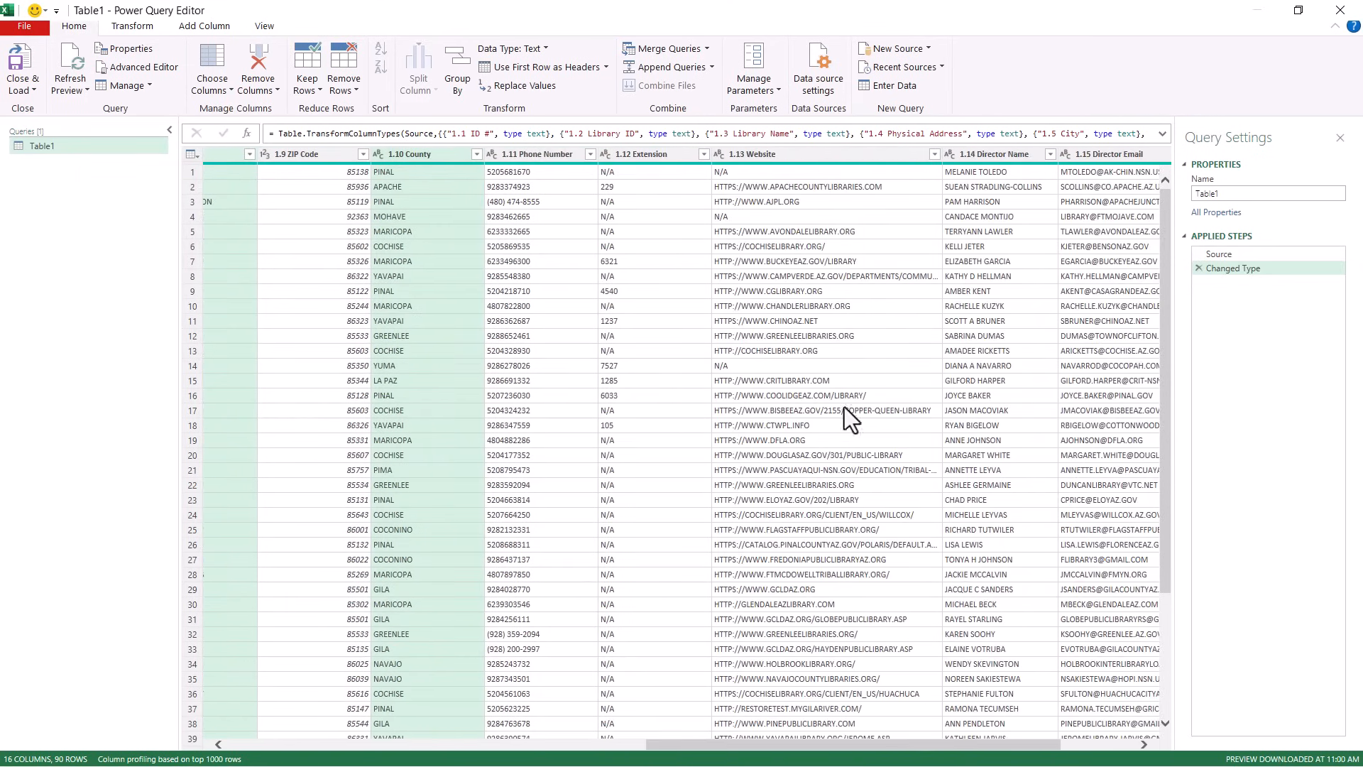
{"action": "left_click", "coordinate": [974, 152], "text": "ctrl"}
{"action": "left_click_drag", "start_coordinate": [777, 745], "coordinate": [889, 747]}
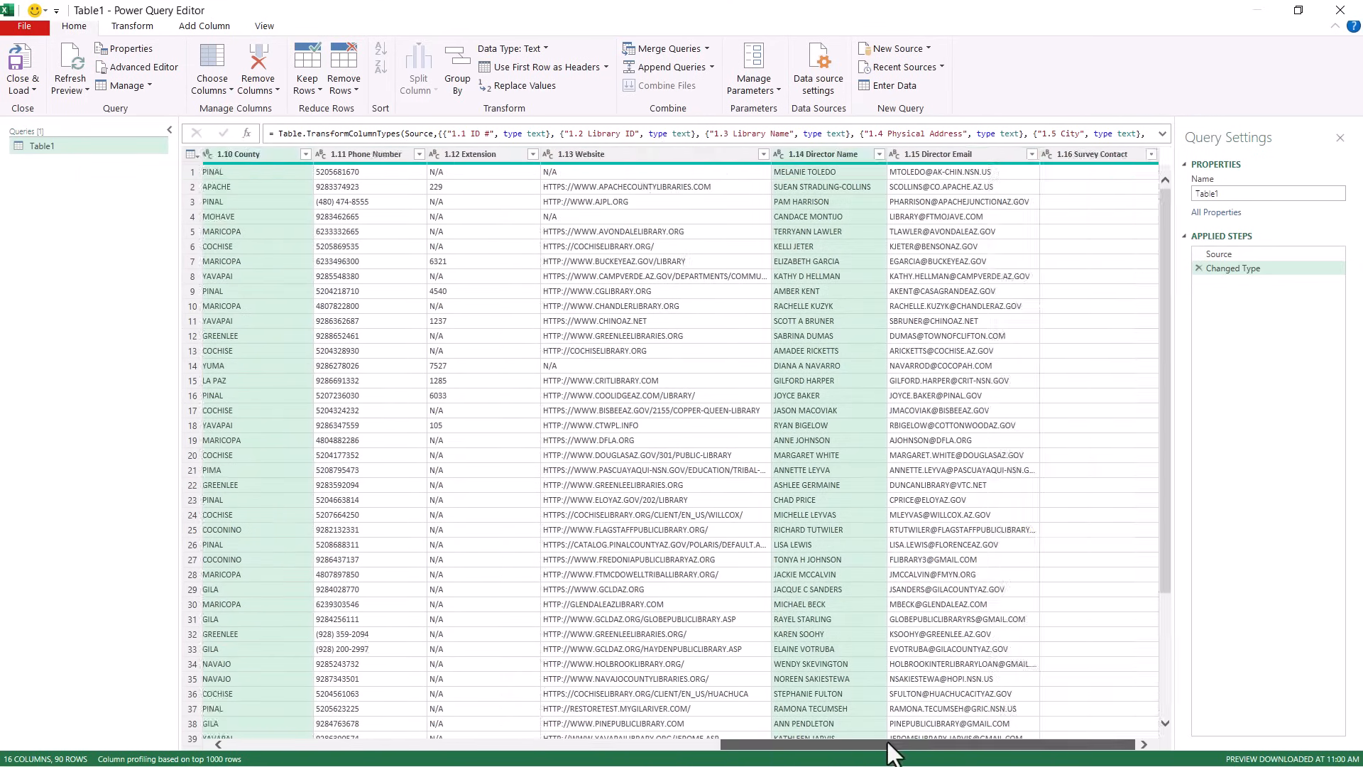
{"action": "left_click", "coordinate": [1088, 154], "text": "ctrl"}
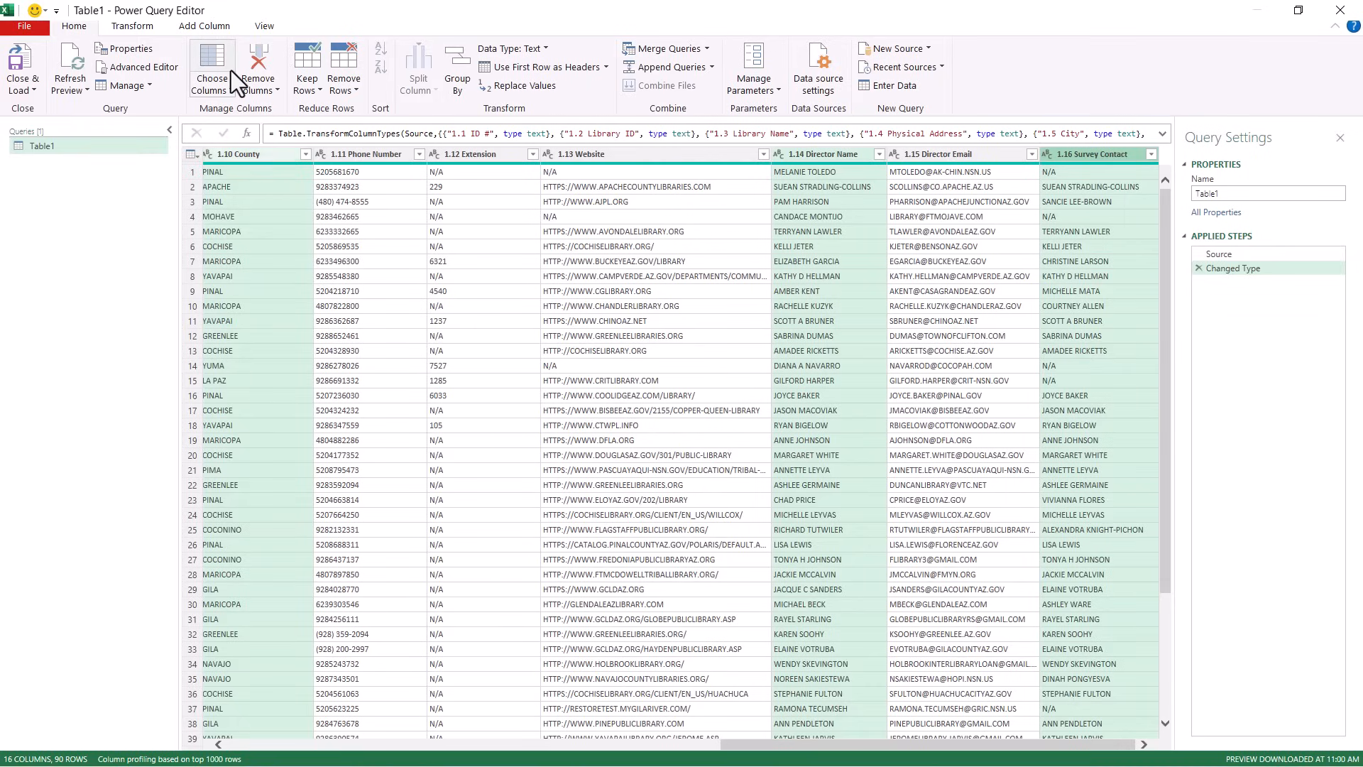
{"action": "left_click", "coordinate": [138, 28]}
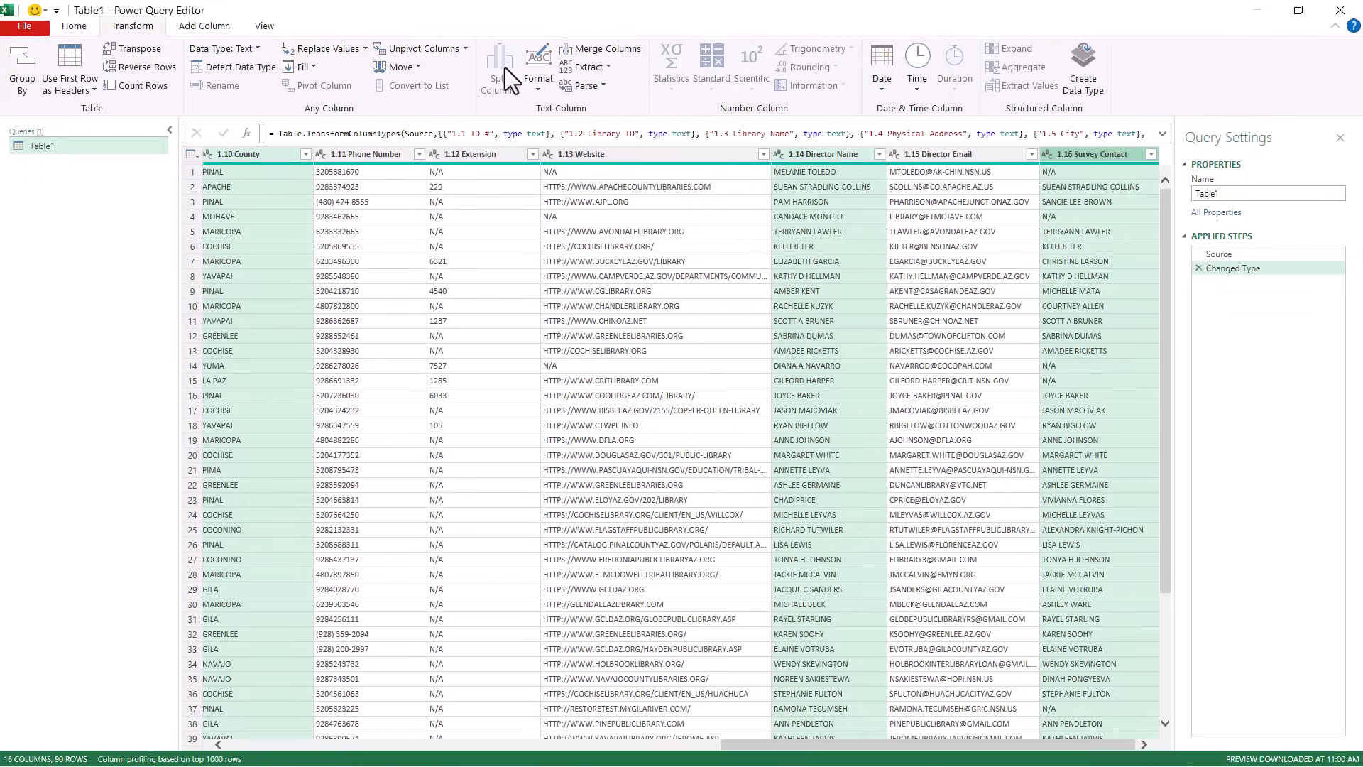
{"action": "left_click", "coordinate": [538, 91]}
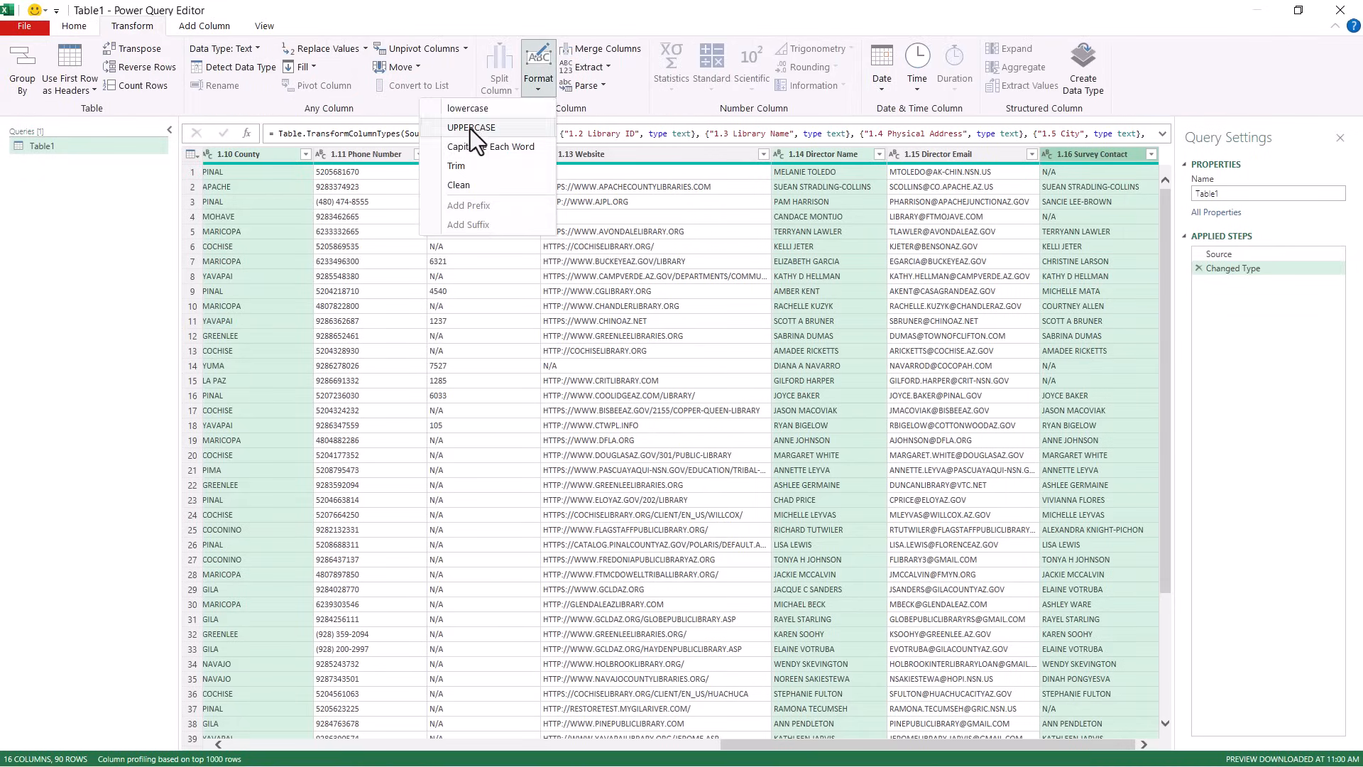
{"action": "left_click", "coordinate": [474, 152]}
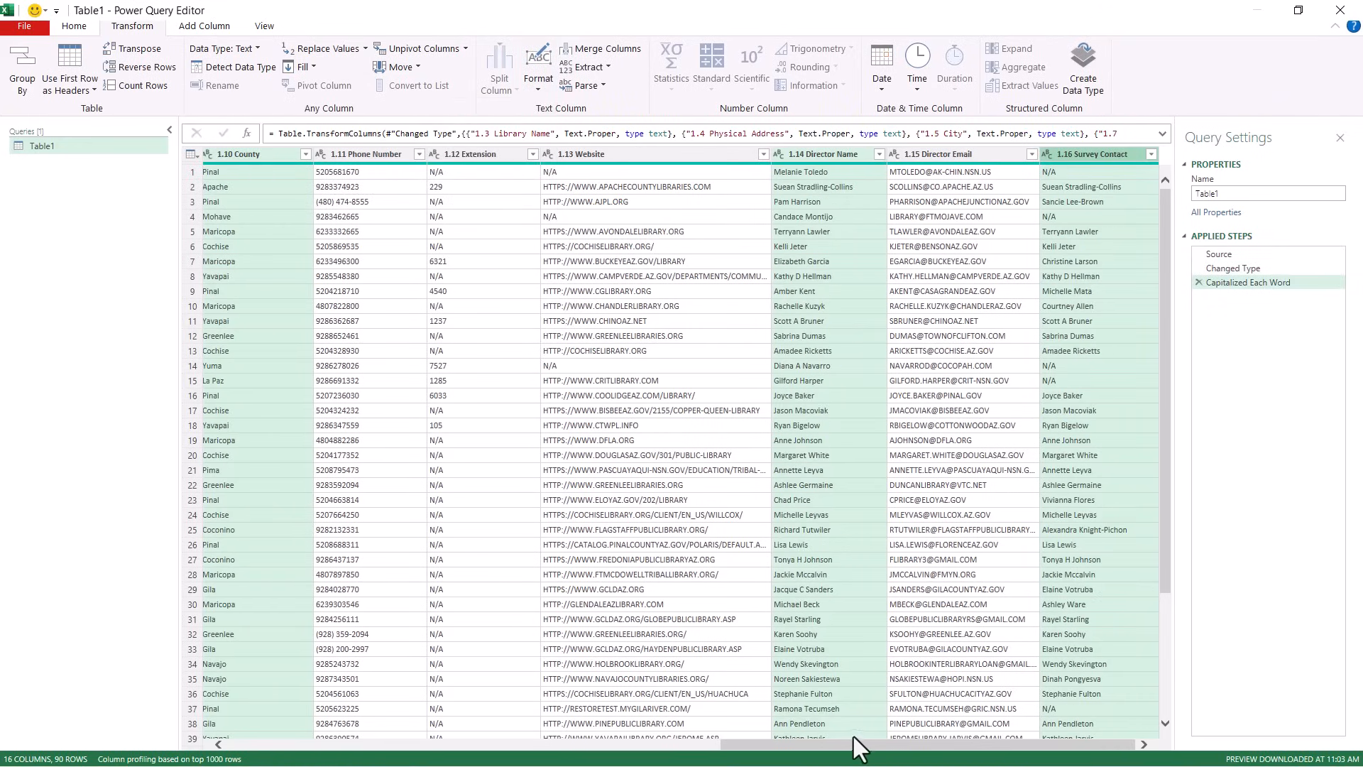
{"action": "left_click_drag", "start_coordinate": [821, 756], "coordinate": [390, 752]}
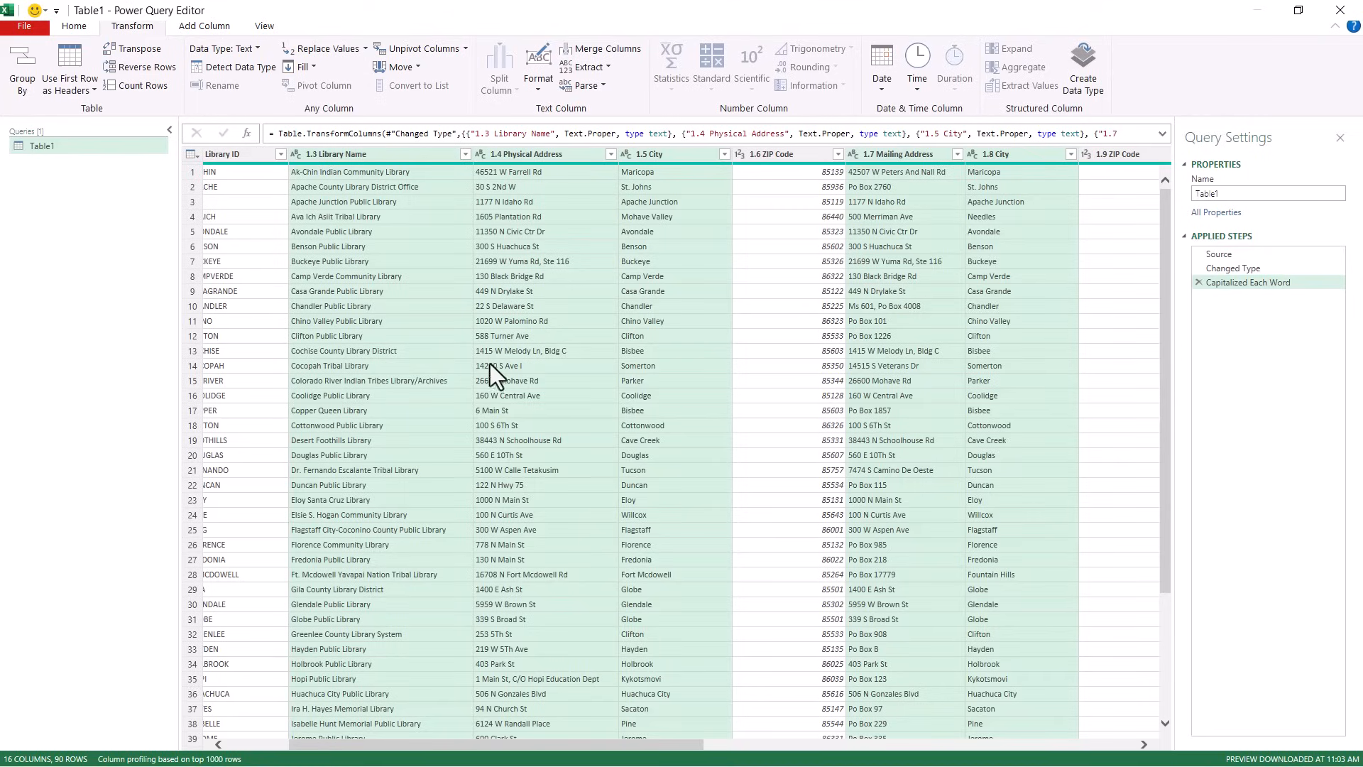
Replace N/A with an empty value in the 1.12 Extension and 1.13 Website columns.
{"action": "left_click_drag", "start_coordinate": [402, 754], "coordinate": [806, 746]}
{"action": "left_click", "coordinate": [566, 153]}
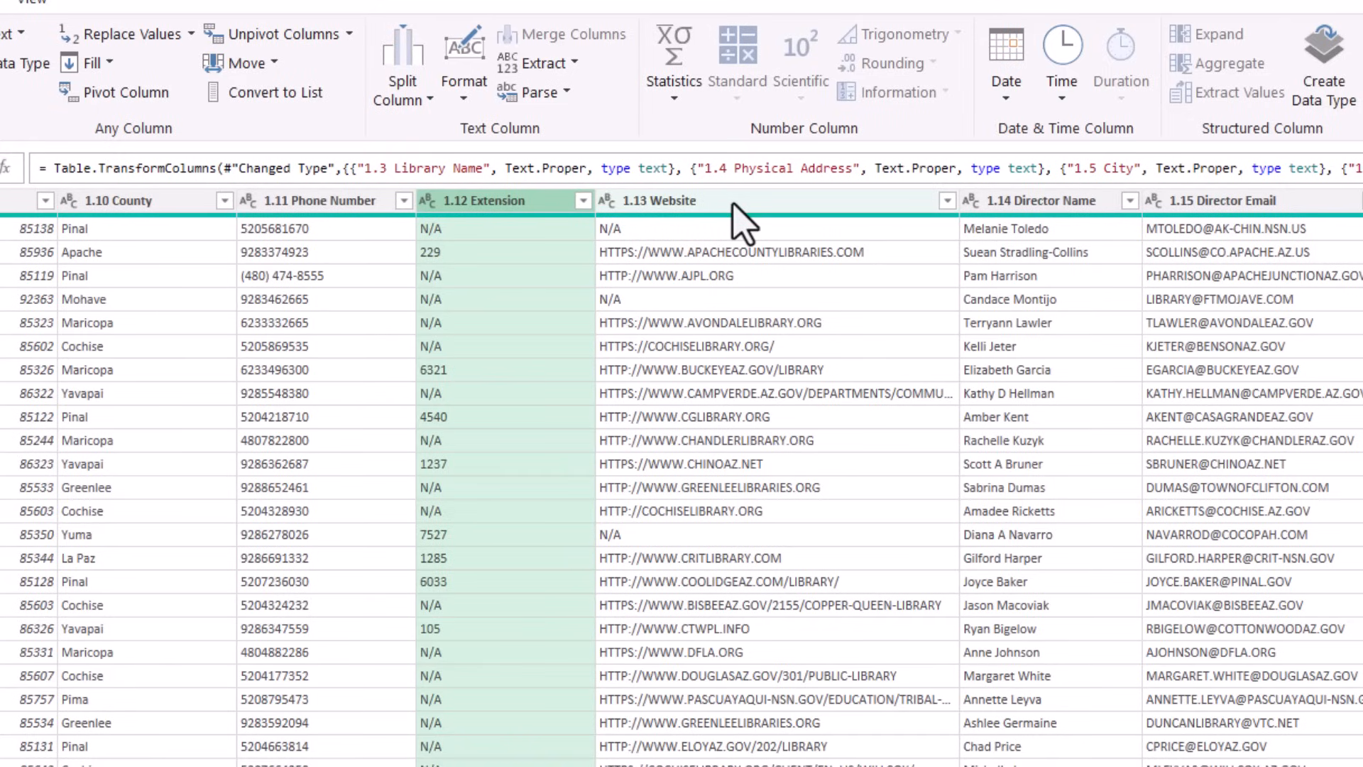
{"action": "left_click", "coordinate": [733, 203], "text": "ctrl"}
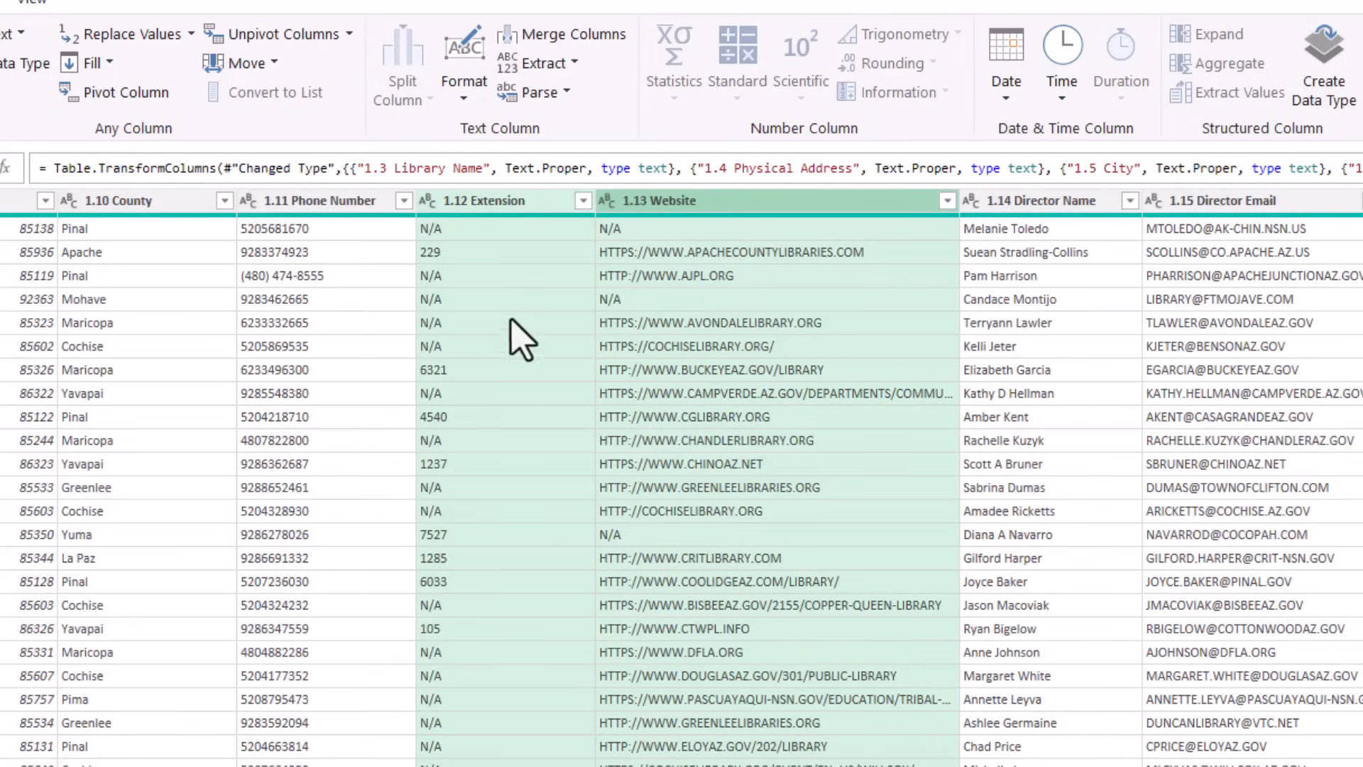
{"action": "left_click", "coordinate": [442, 254]}
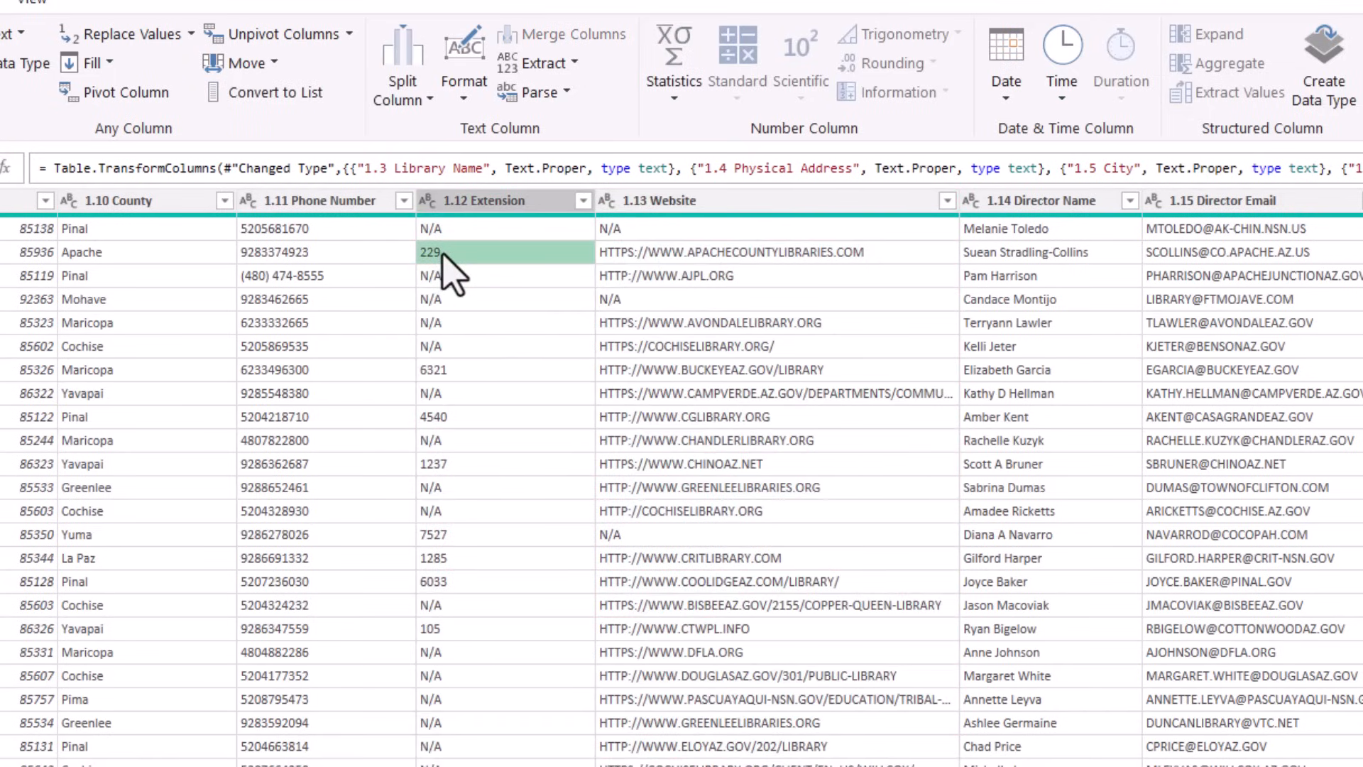
{"action": "left_click", "coordinate": [460, 278]}
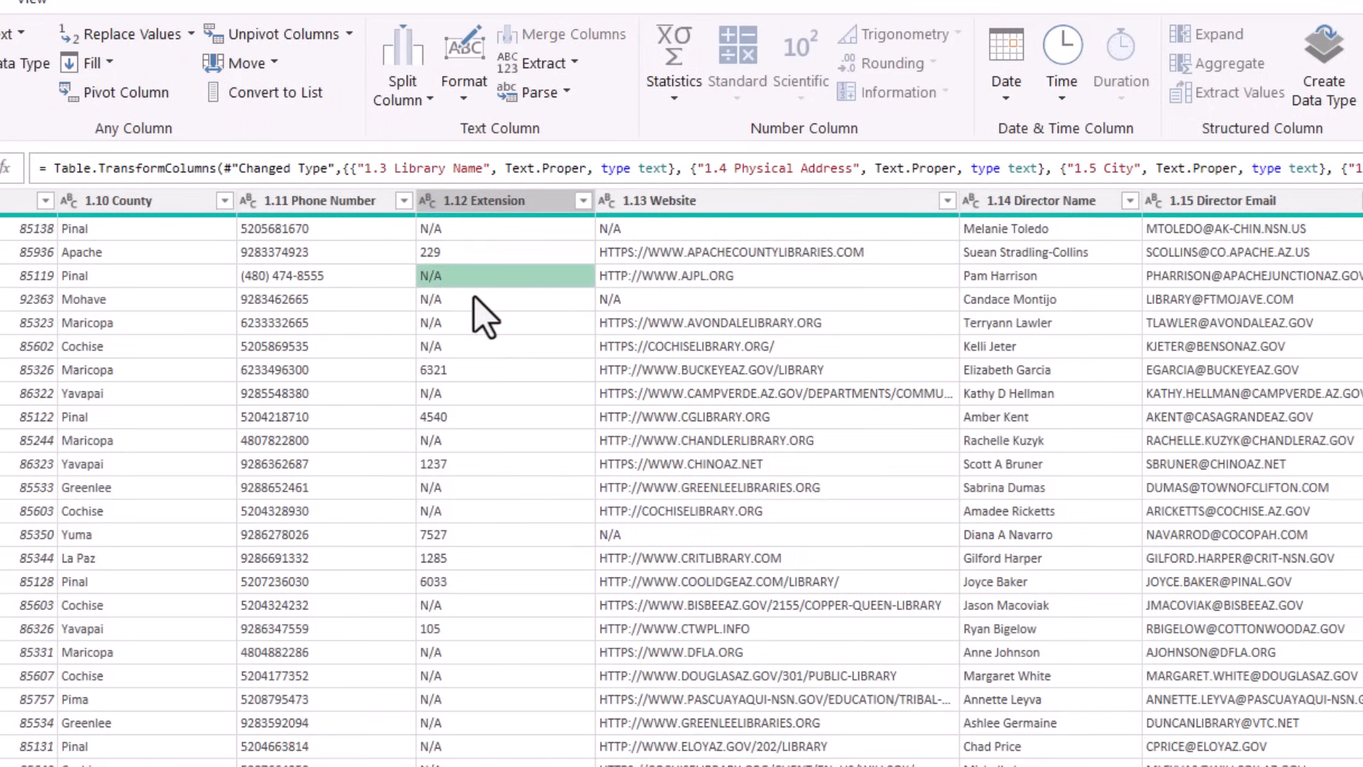
{"action": "left_click", "coordinate": [602, 301]}
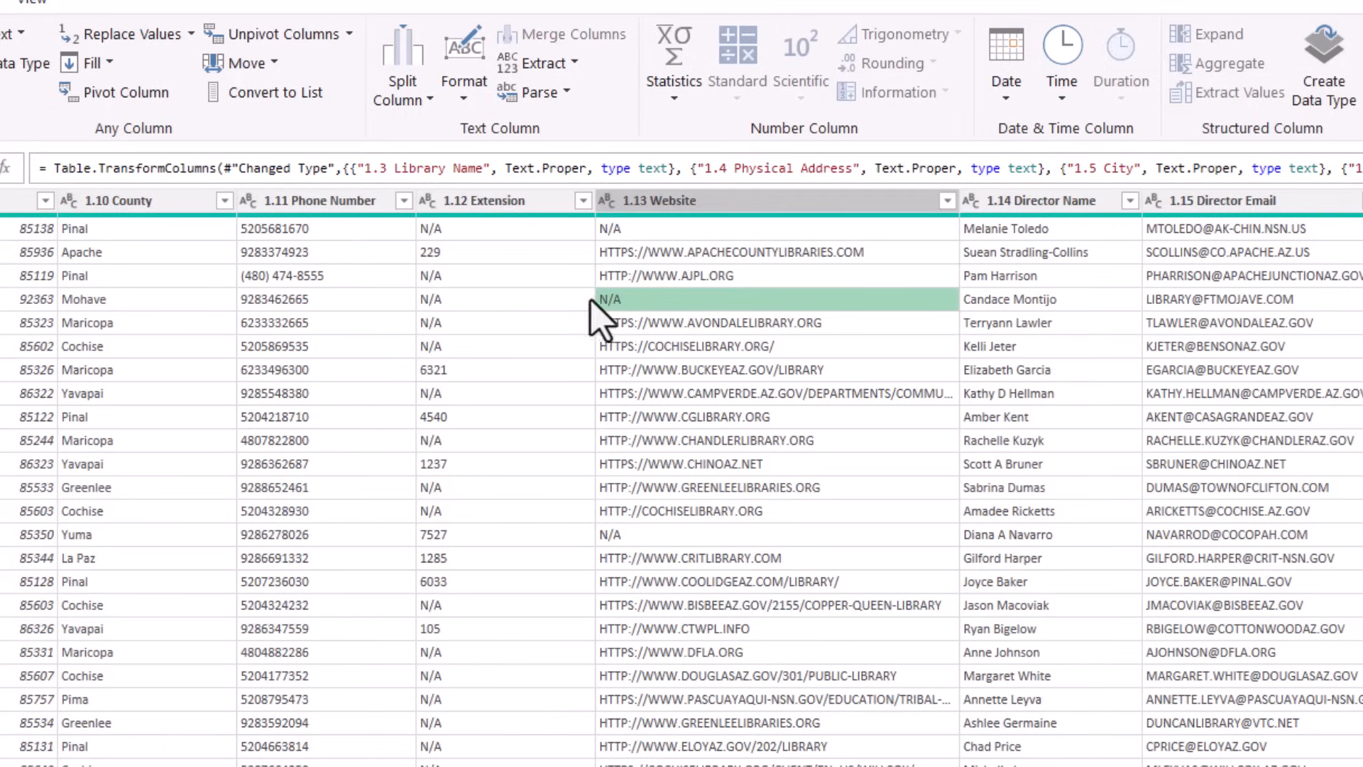
{"action": "left_click", "coordinate": [679, 205], "text": "ctrl"}
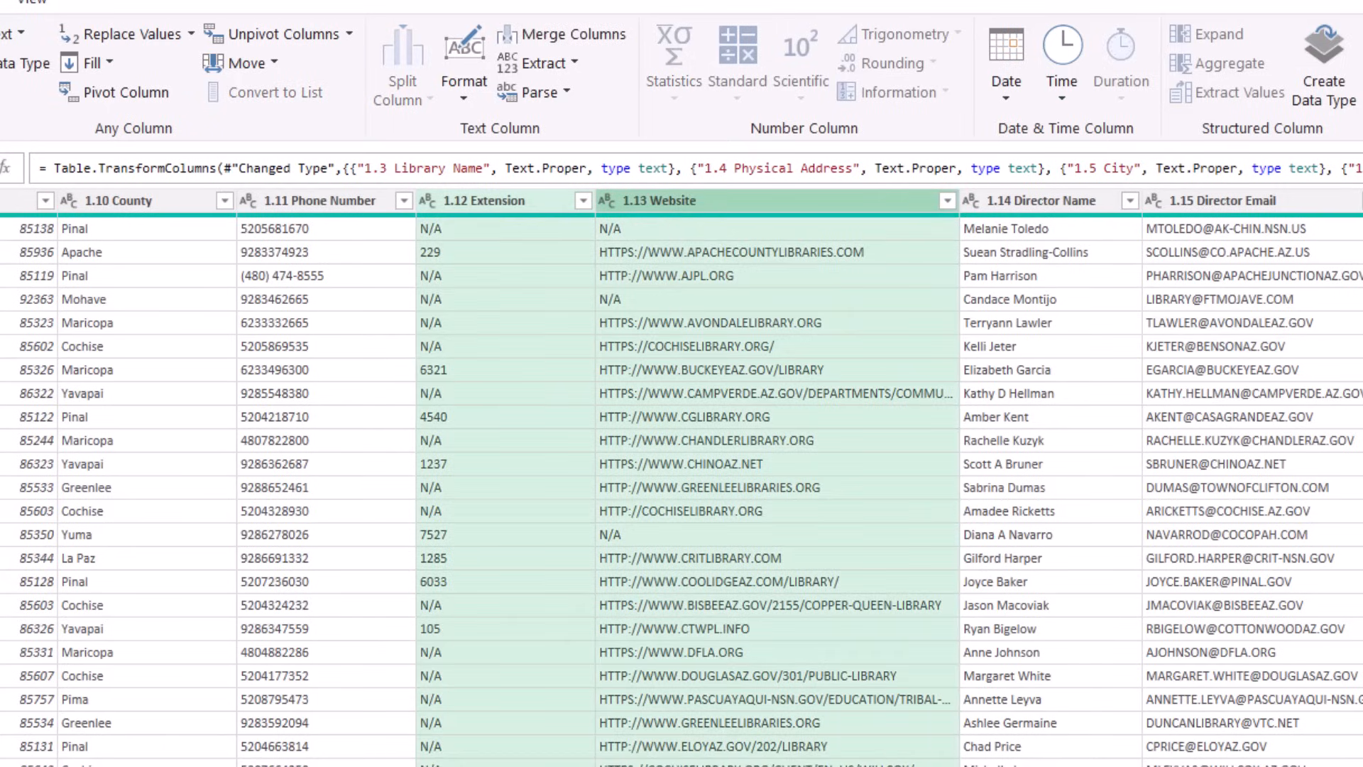
{"action": "left_click", "coordinate": [0, 1]}
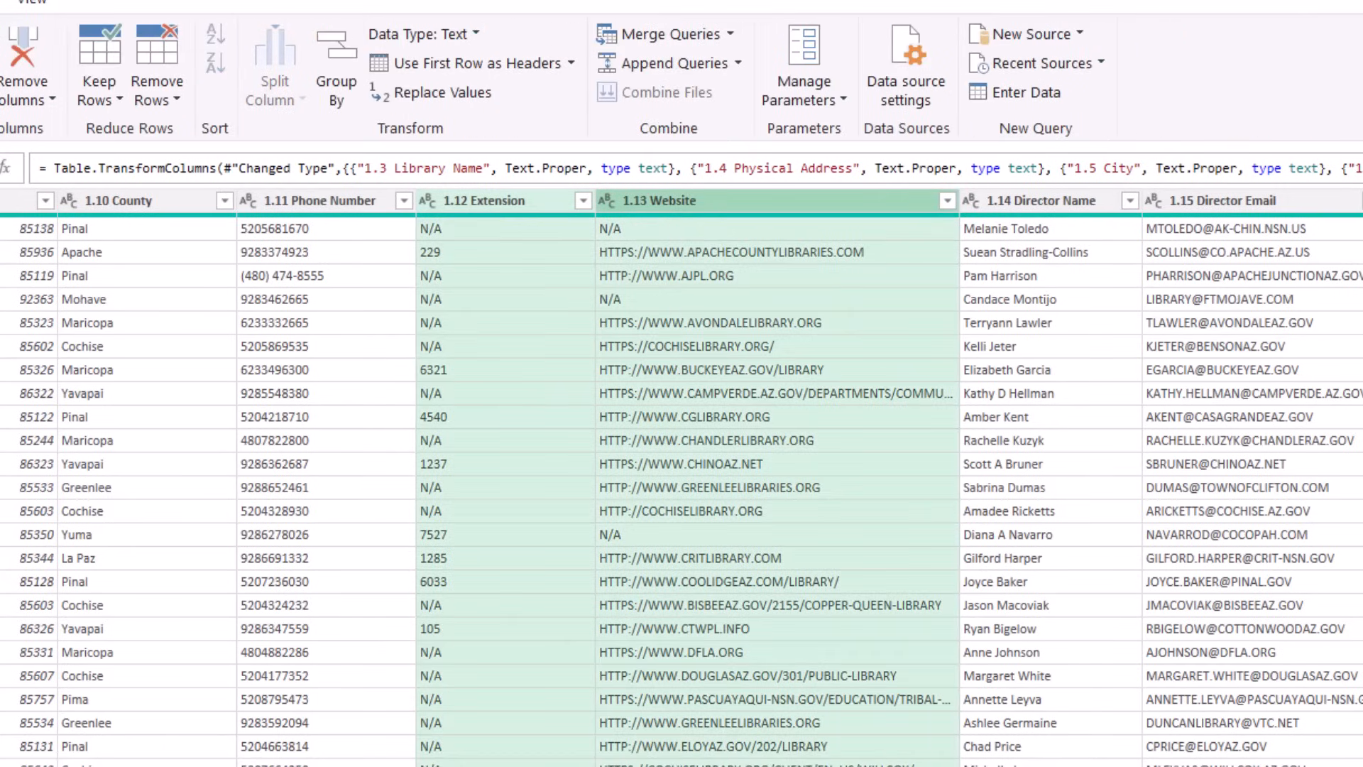
{"action": "left_click", "coordinate": [468, 96]}
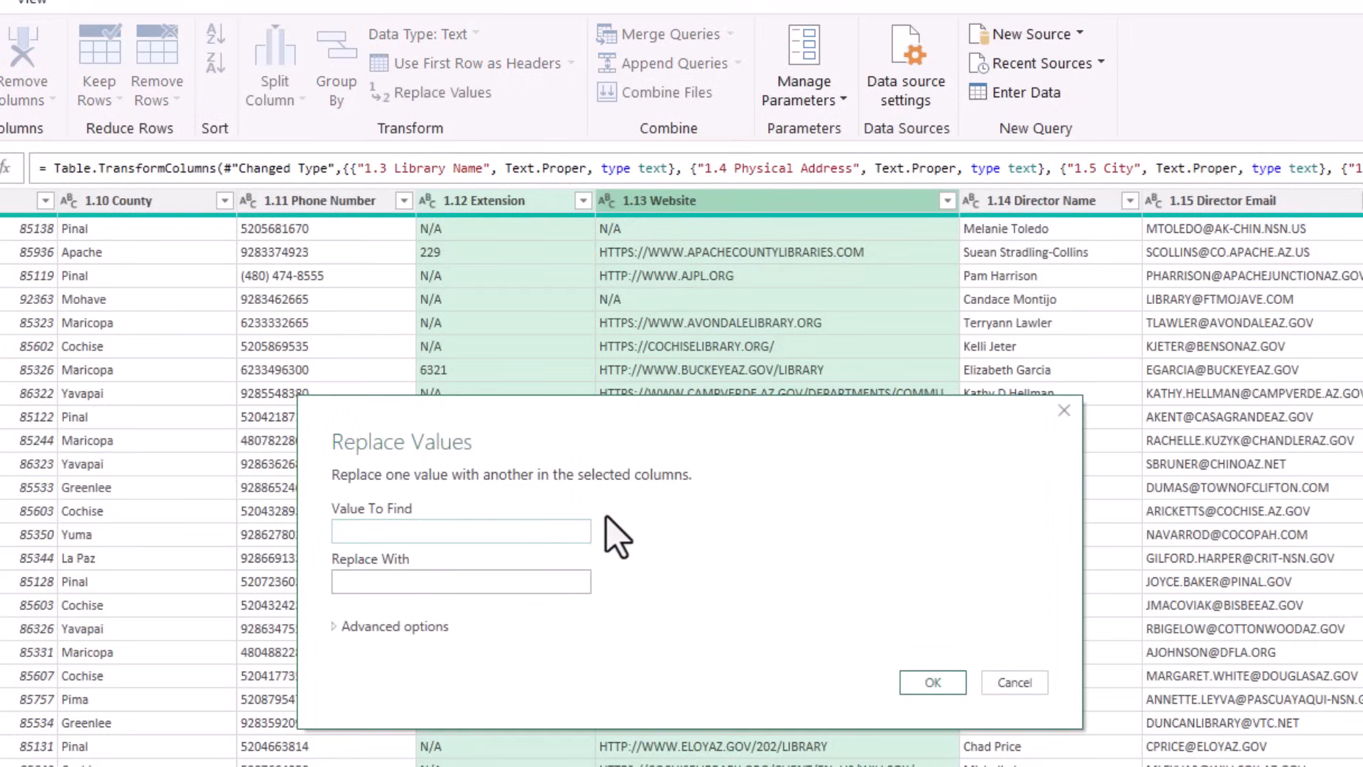
{"action": "type", "text": "N/A"}
{"action": "key", "text": "Tab"}
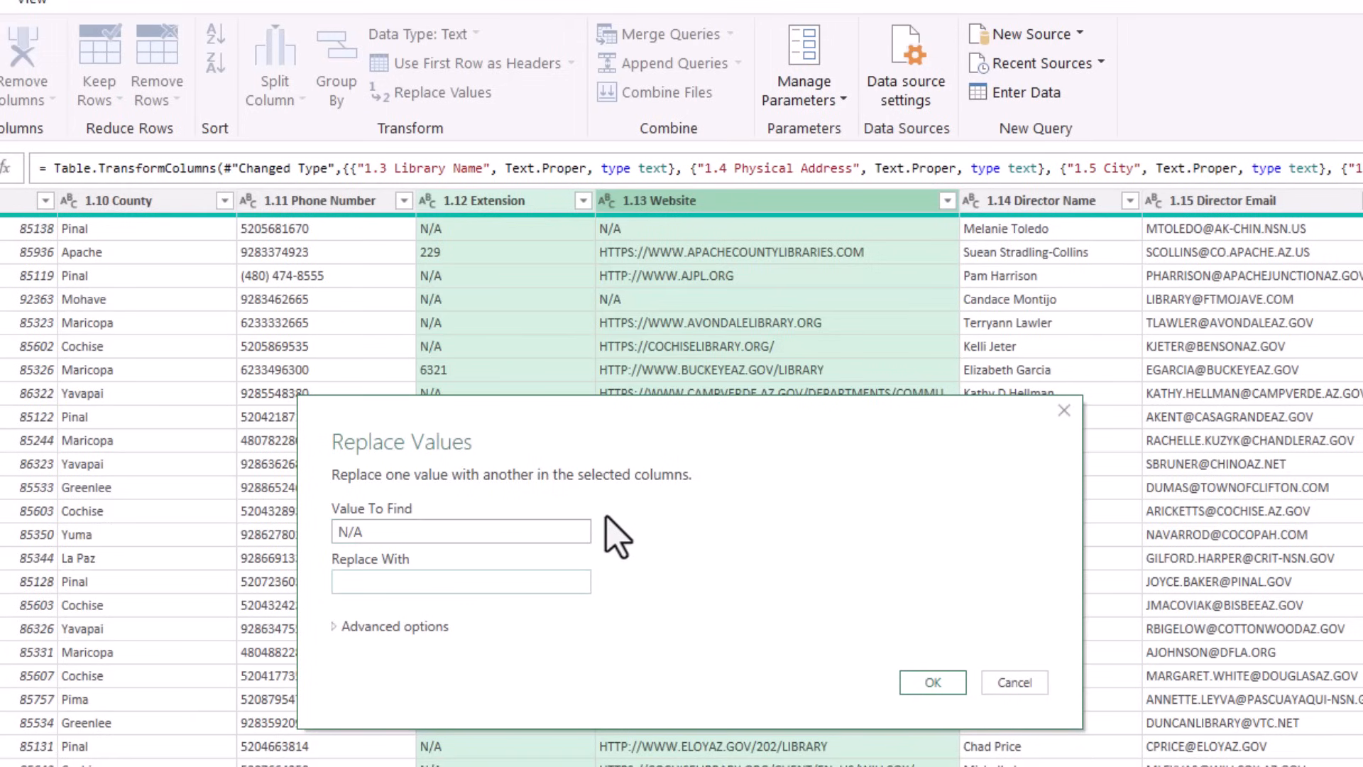
{"action": "left_click", "coordinate": [947, 685]}
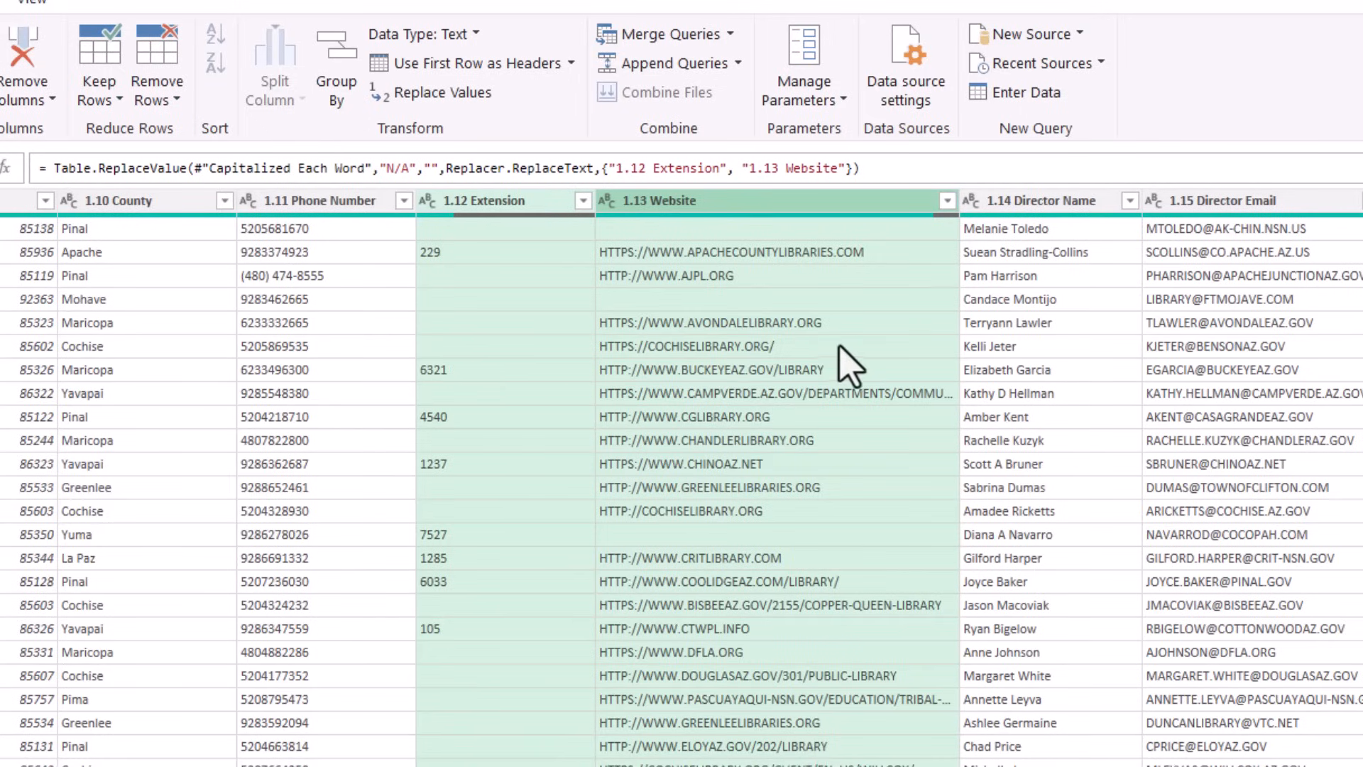
Convert the text in the 1.13 Website and 1.15 Director Email columns to lowercase.
{"action": "left_click", "coordinate": [779, 201]}
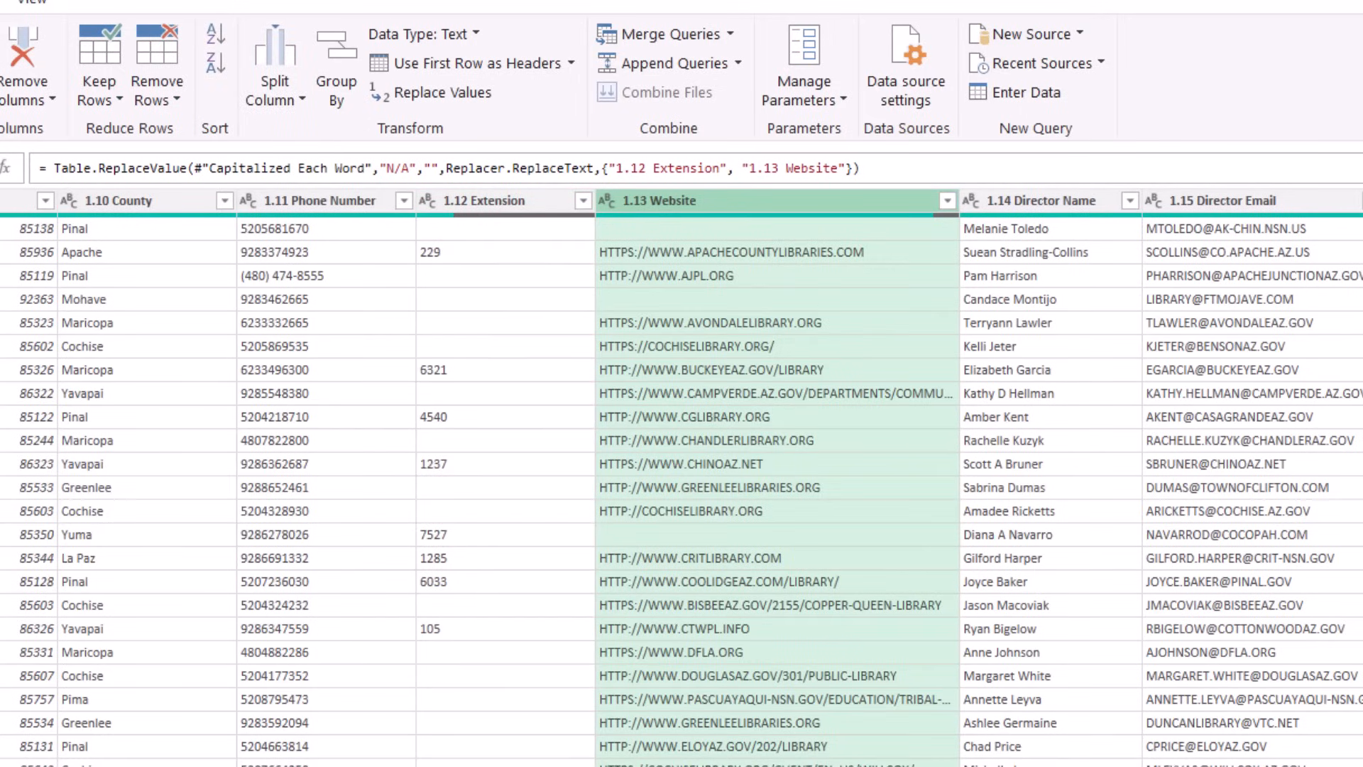
{"action": "scroll", "coordinate": [682, 477], "scroll_direction": "right", "scroll_amount": 3}
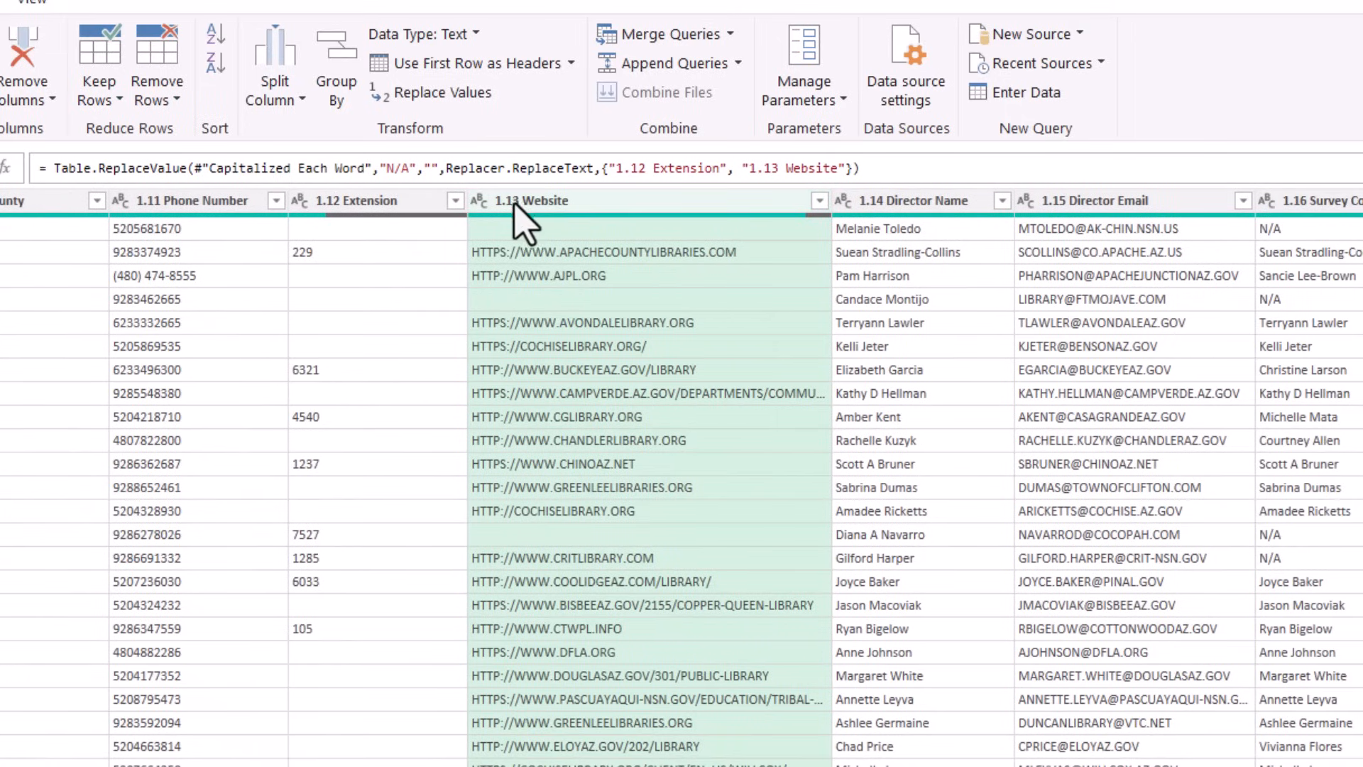
{"action": "left_click", "coordinate": [1097, 201], "text": "ctrl"}
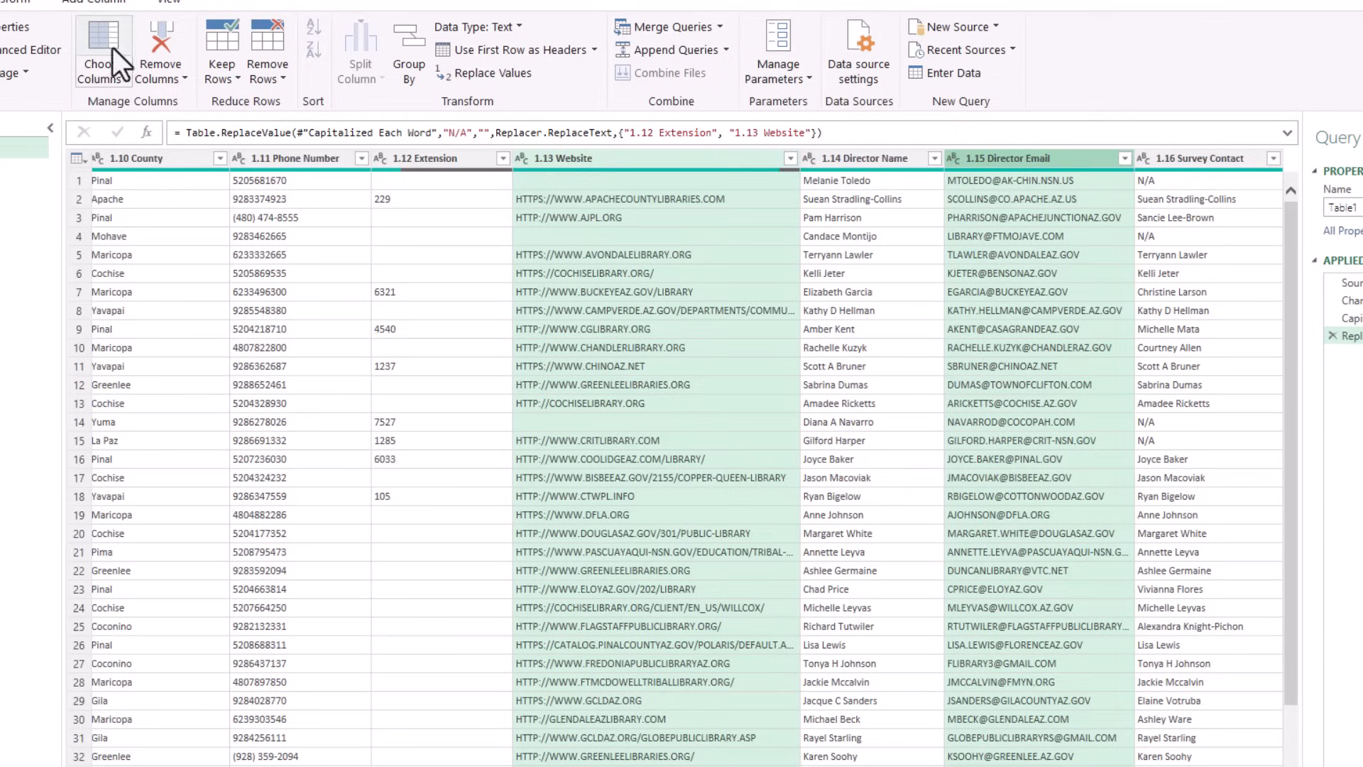
{"action": "left_click", "coordinate": [19, 2]}
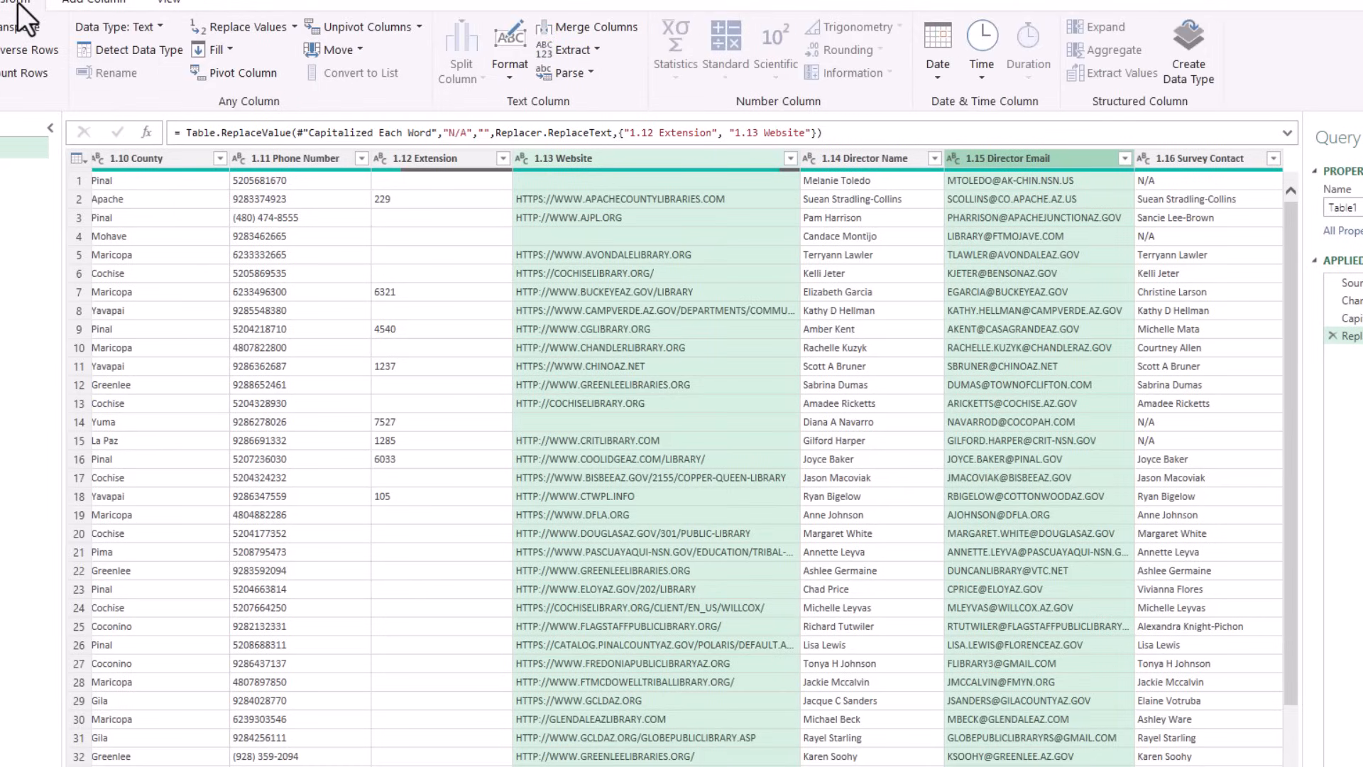
{"action": "left_click", "coordinate": [507, 62]}
{"action": "left_click", "coordinate": [470, 105]}
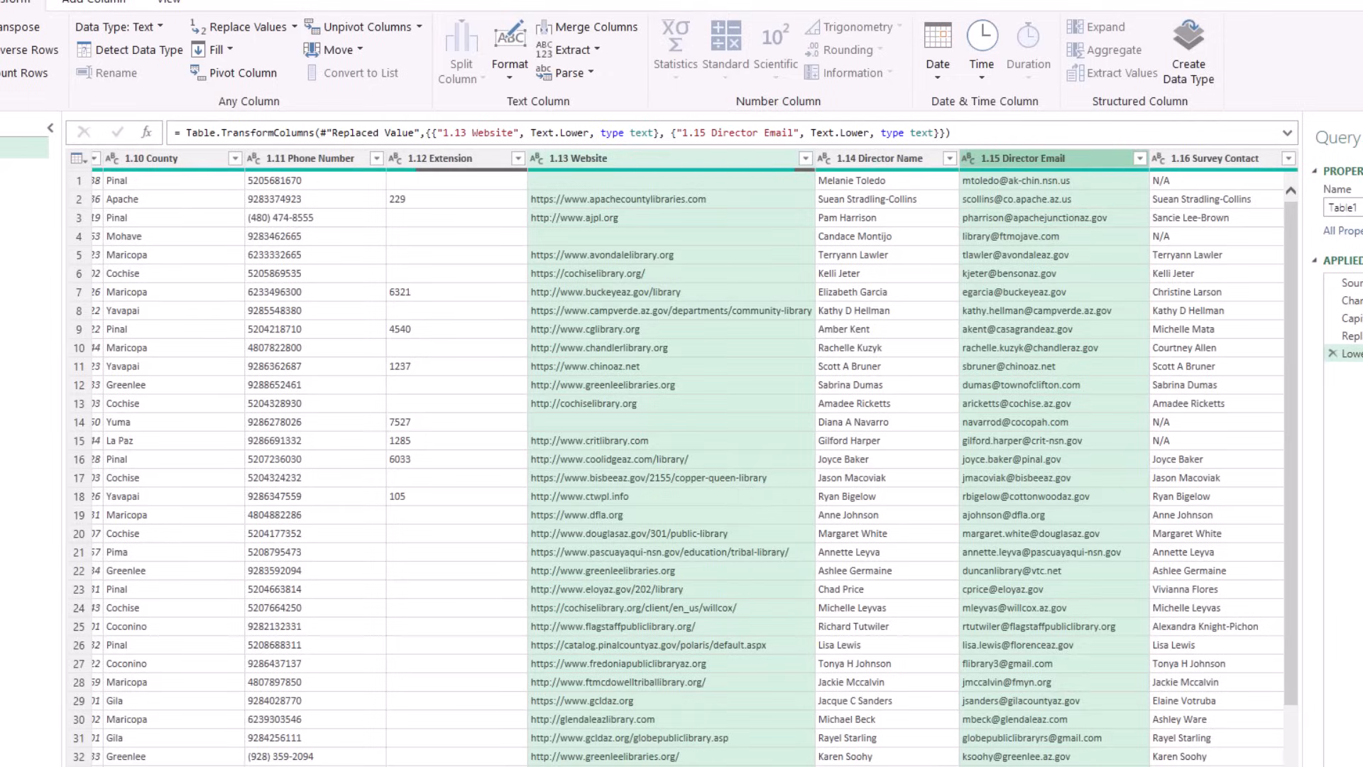
Examine the 1.2 Library ID entries for a shared prefix before the hyphen.
{"action": "scroll", "coordinate": [682, 454], "scroll_direction": "left", "scroll_amount": 15}
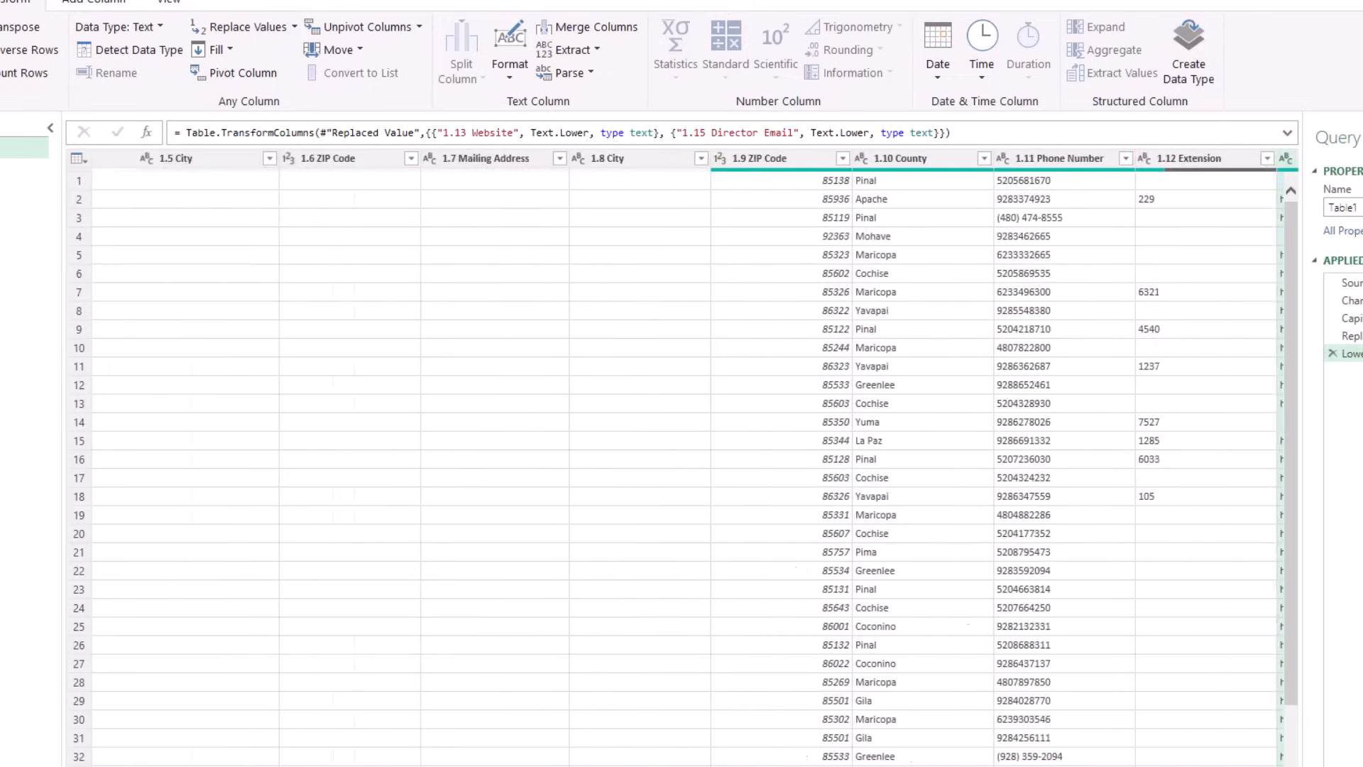
{"action": "scroll", "coordinate": [682, 455], "scroll_direction": "left", "scroll_amount": 2}
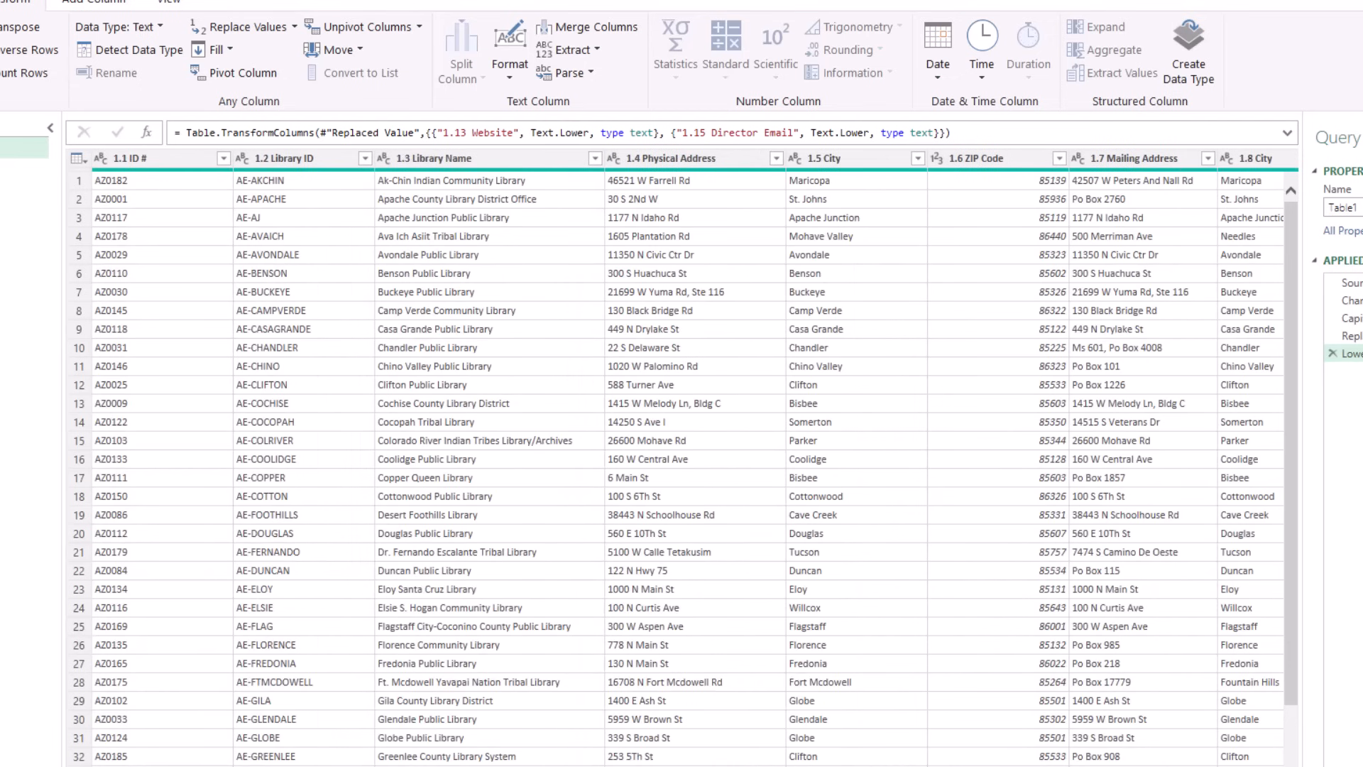
{"action": "left_click", "coordinate": [324, 156]}
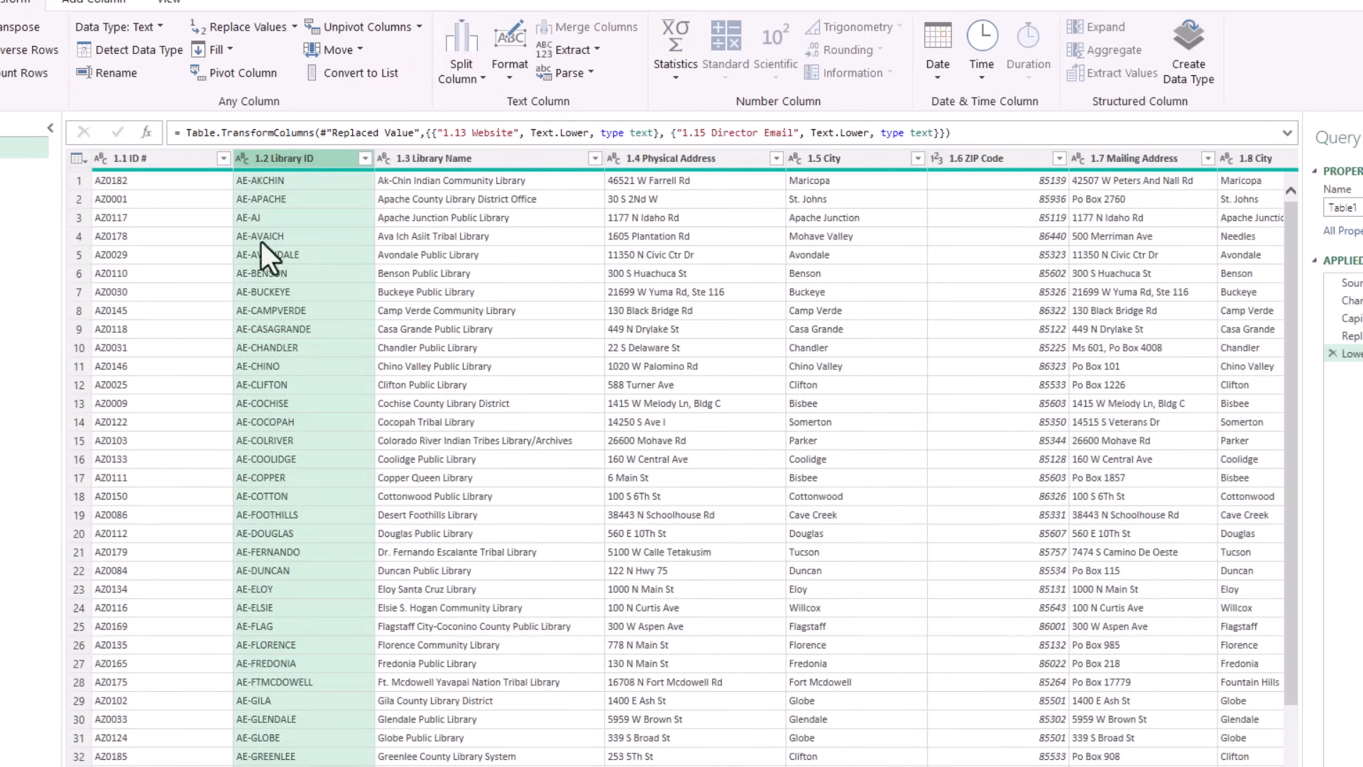
{"action": "left_click", "coordinate": [258, 220]}
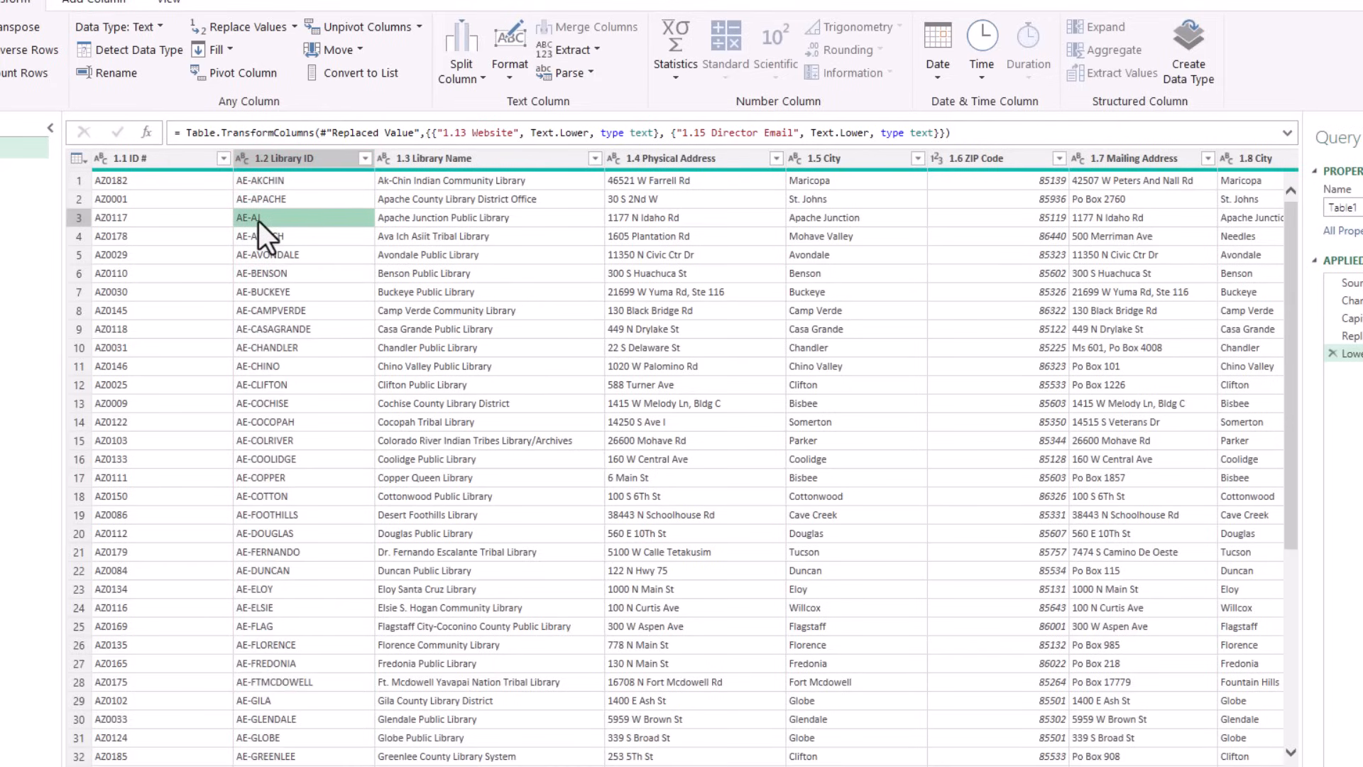
{"action": "left_click", "coordinate": [280, 444]}
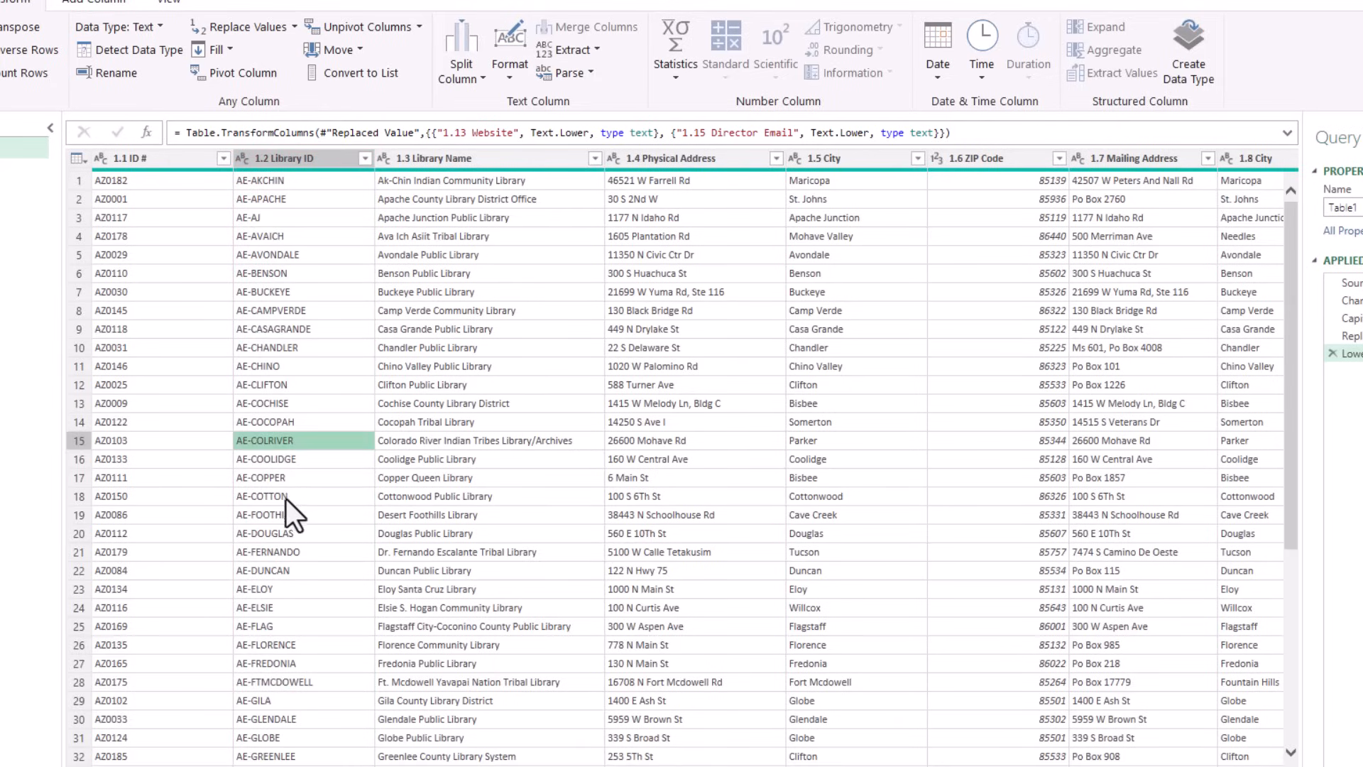
{"action": "left_click", "coordinate": [288, 497]}
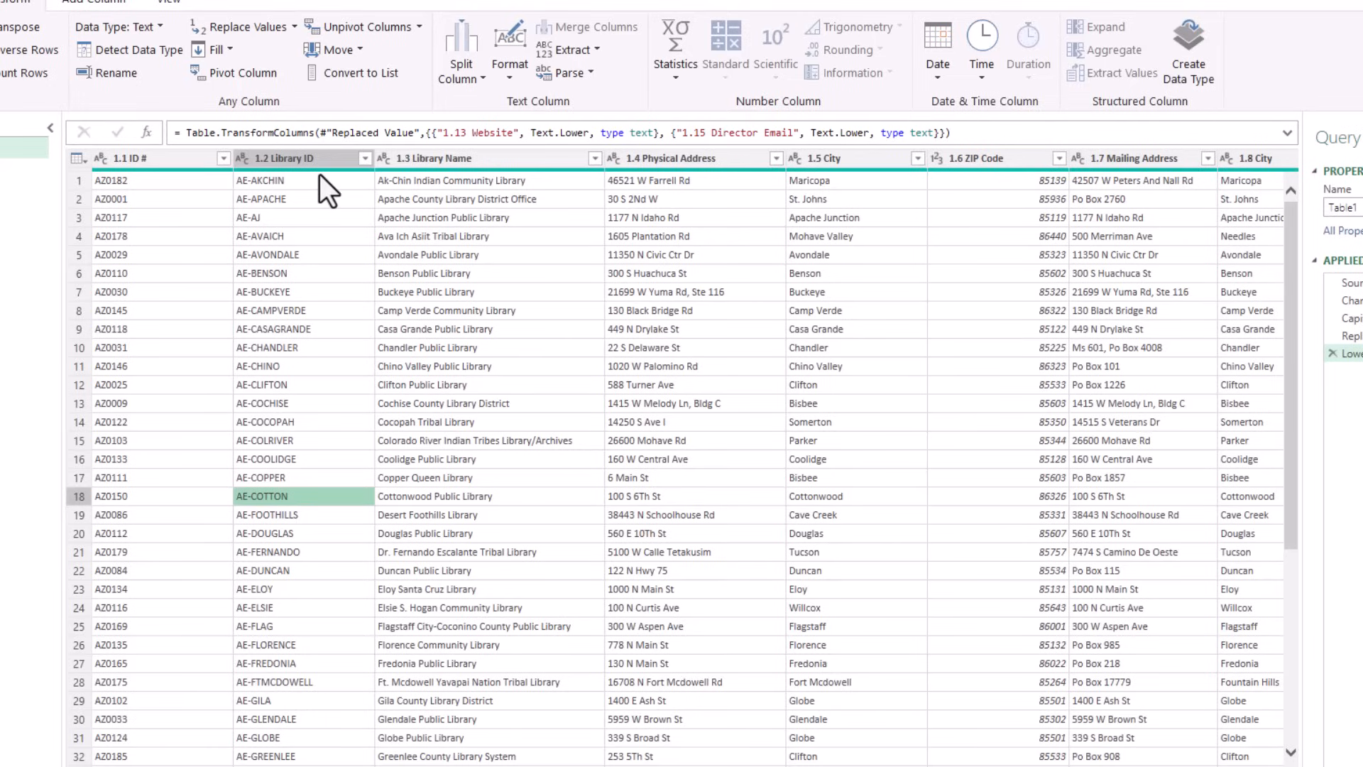
{"action": "left_click", "coordinate": [266, 186]}
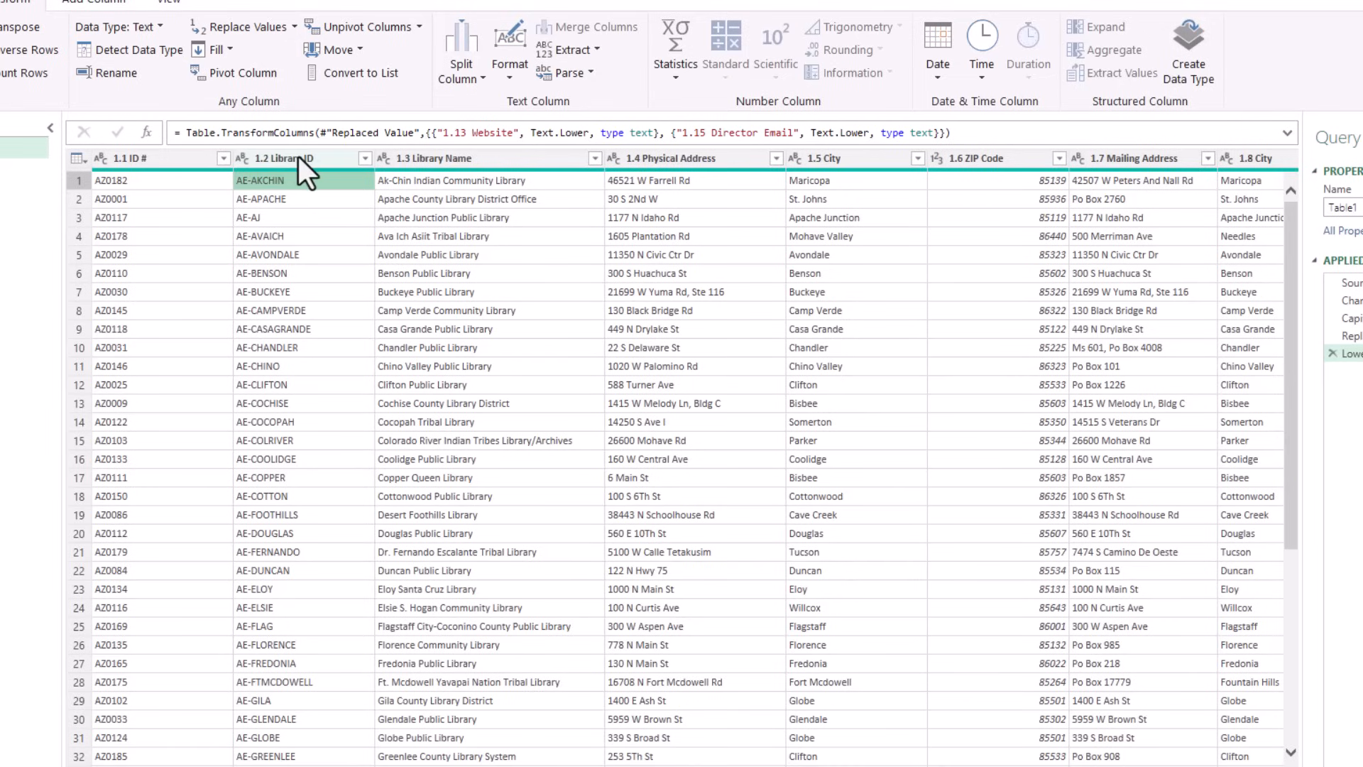
{"action": "left_click", "coordinate": [298, 156]}
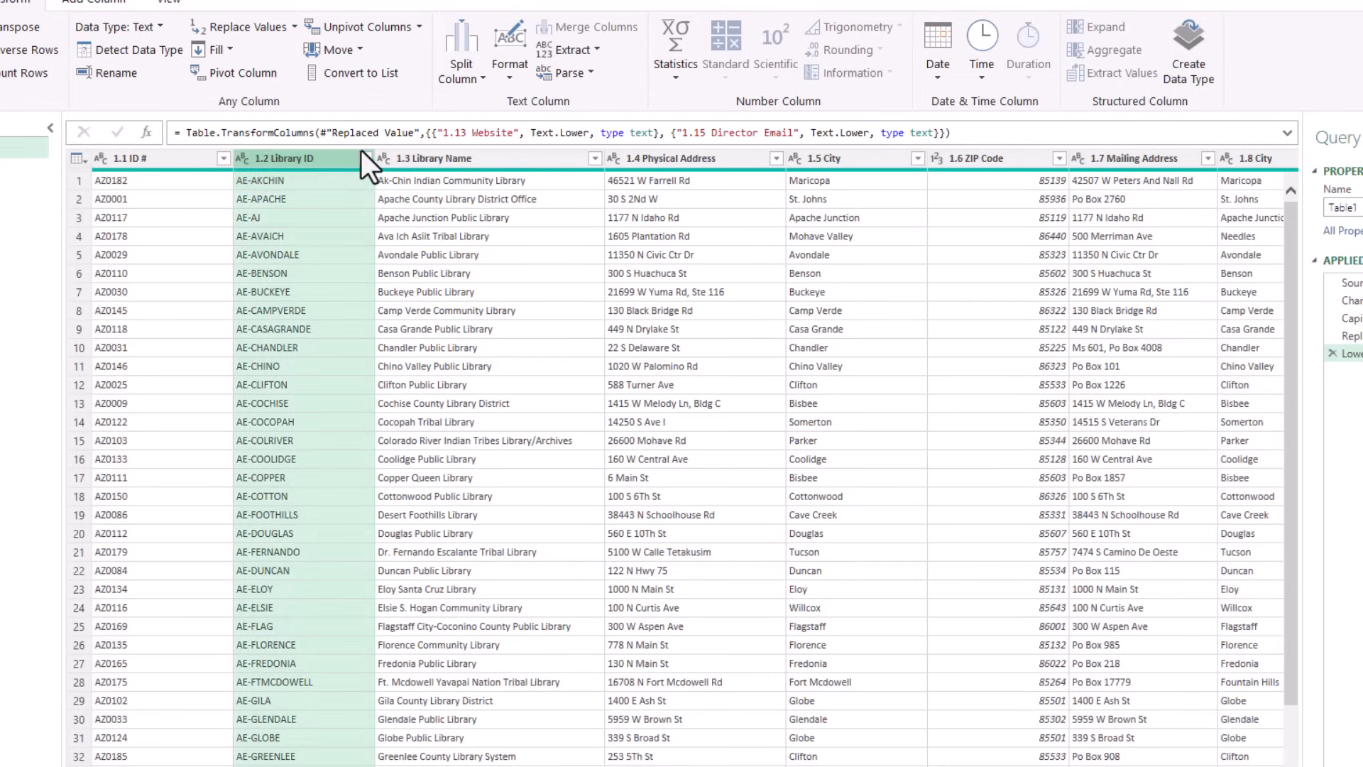
{"action": "left_click", "coordinate": [5, 12]}
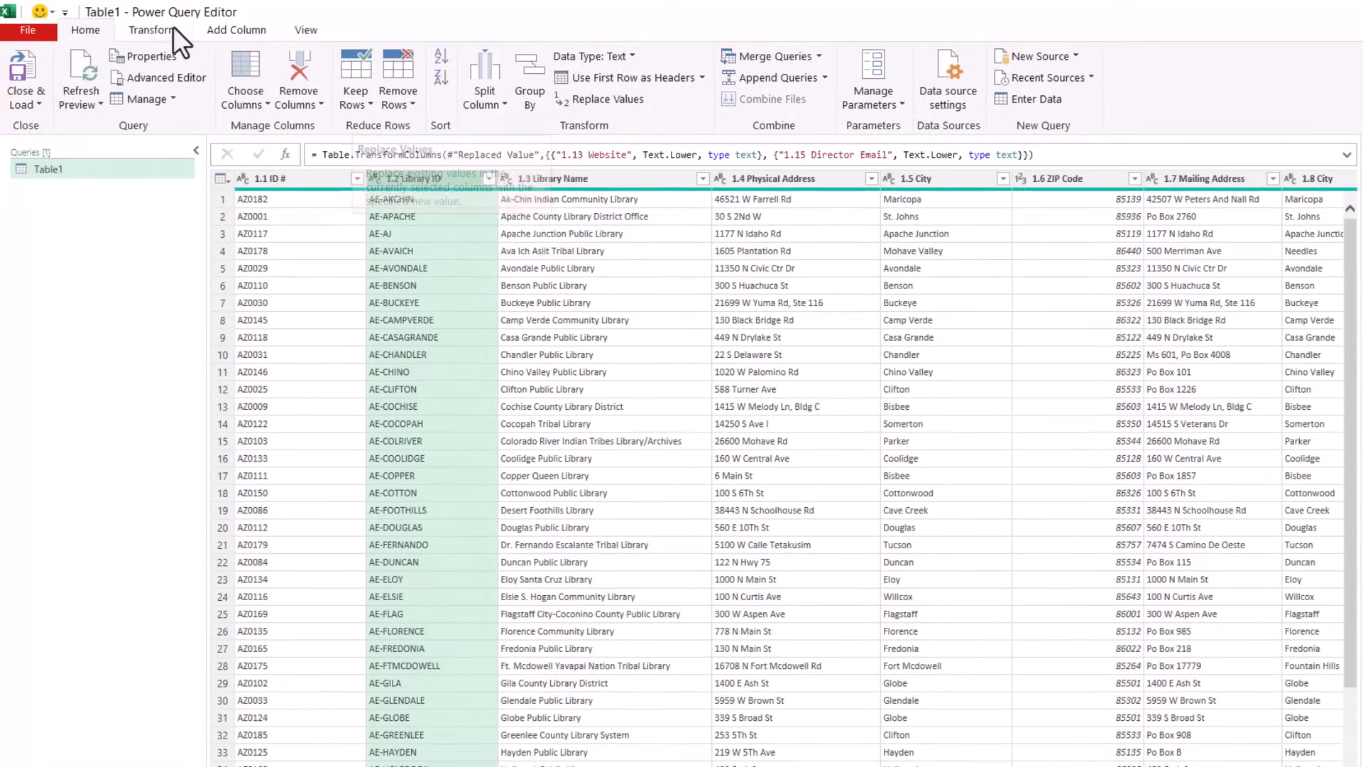
{"action": "left_click", "coordinate": [68, 12]}
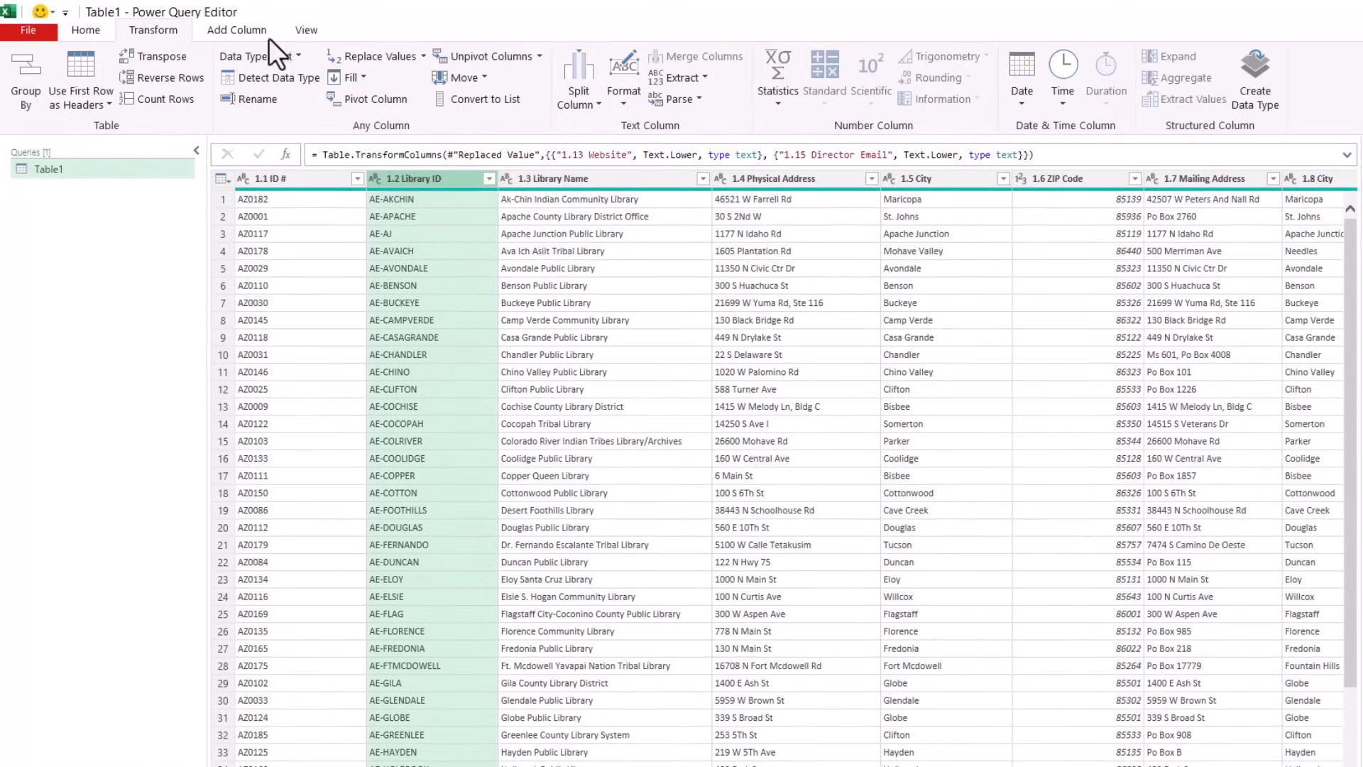
{"action": "left_click", "coordinate": [682, 78]}
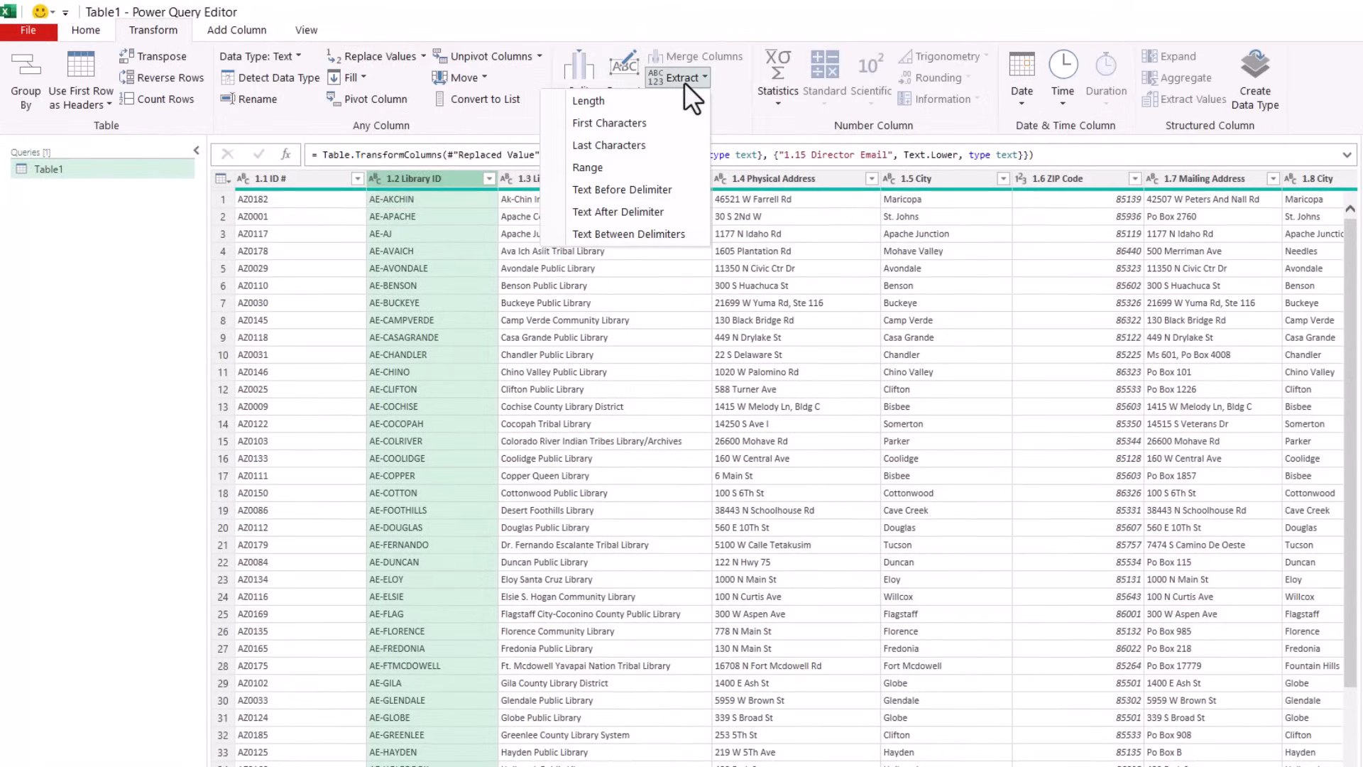
{"action": "left_click", "coordinate": [640, 211]}
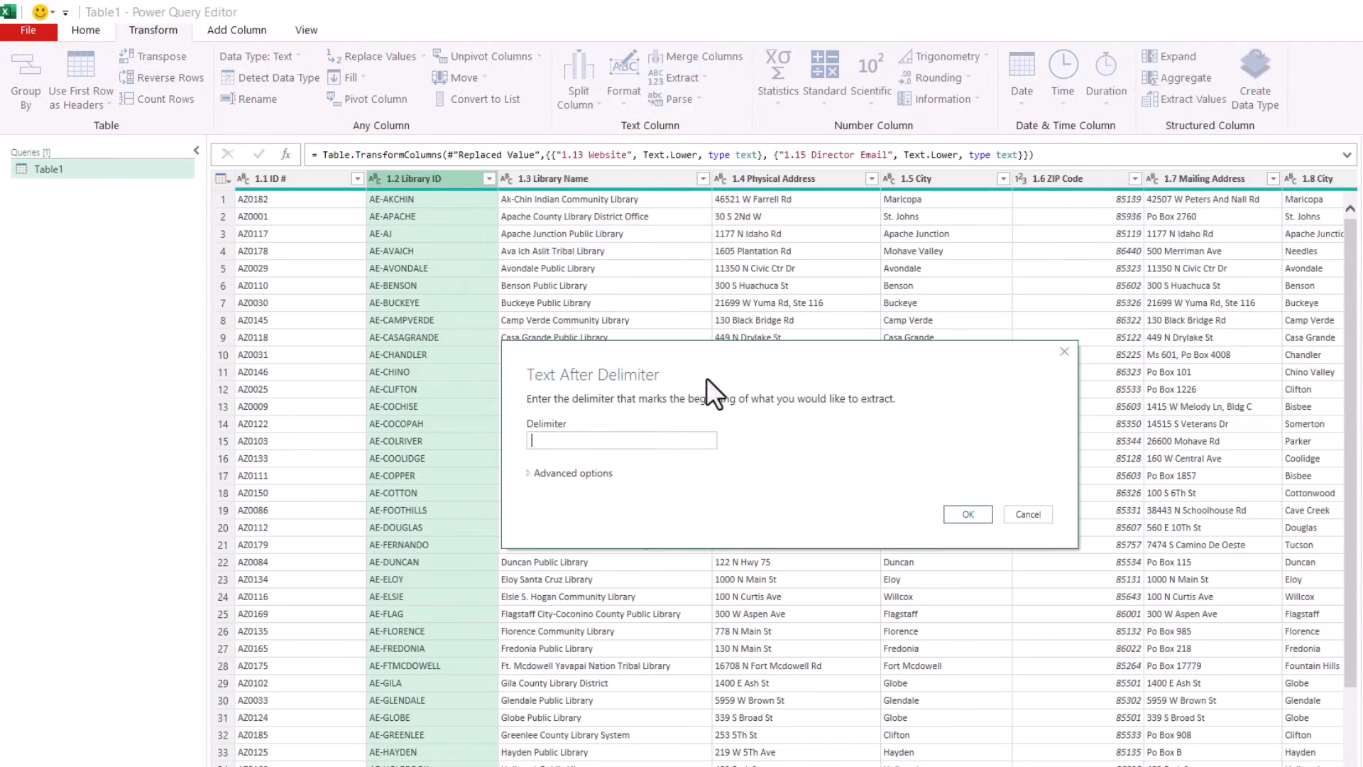
{"action": "type", "text": "AE-"}
{"action": "left_click", "coordinate": [1044, 516]}
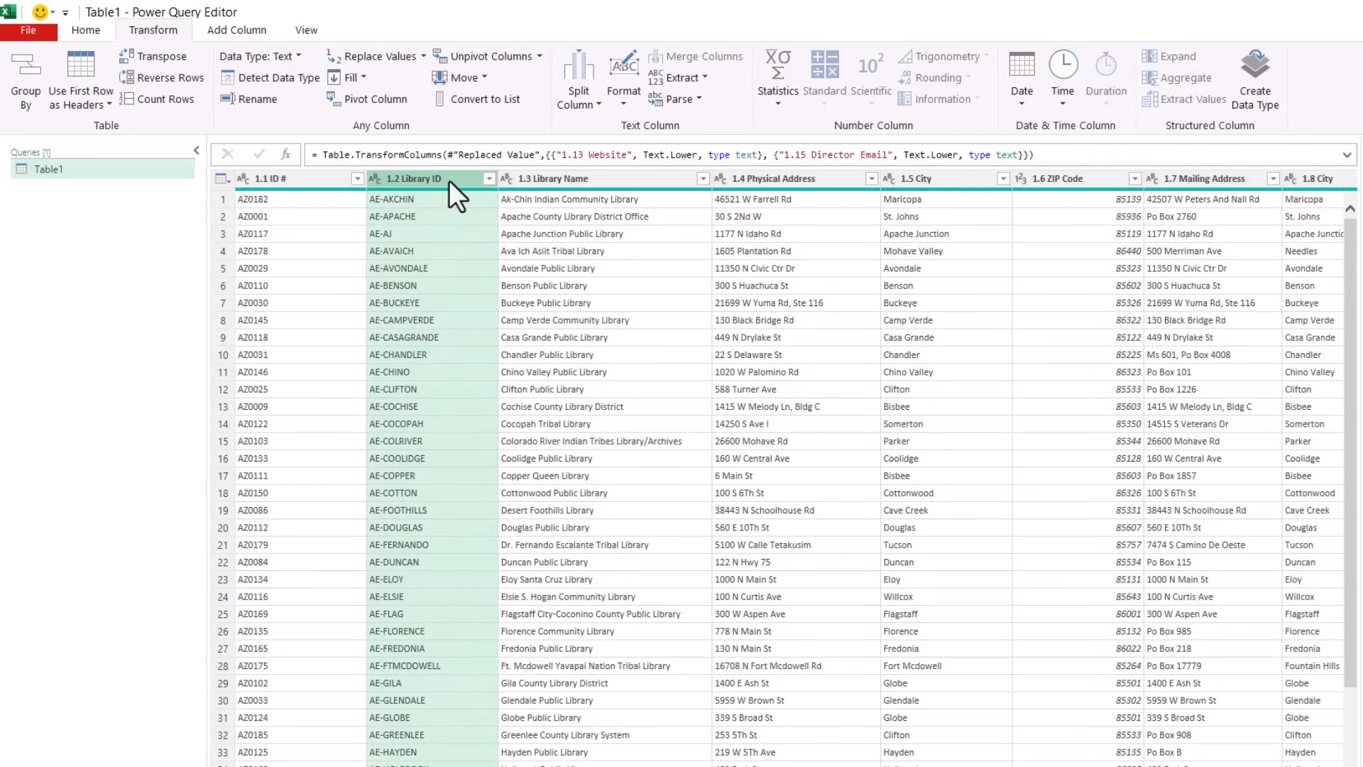
Split the 1.2 Library ID column at each occurrence of the custom hyphen delimiter.
{"action": "left_click", "coordinate": [594, 103]}
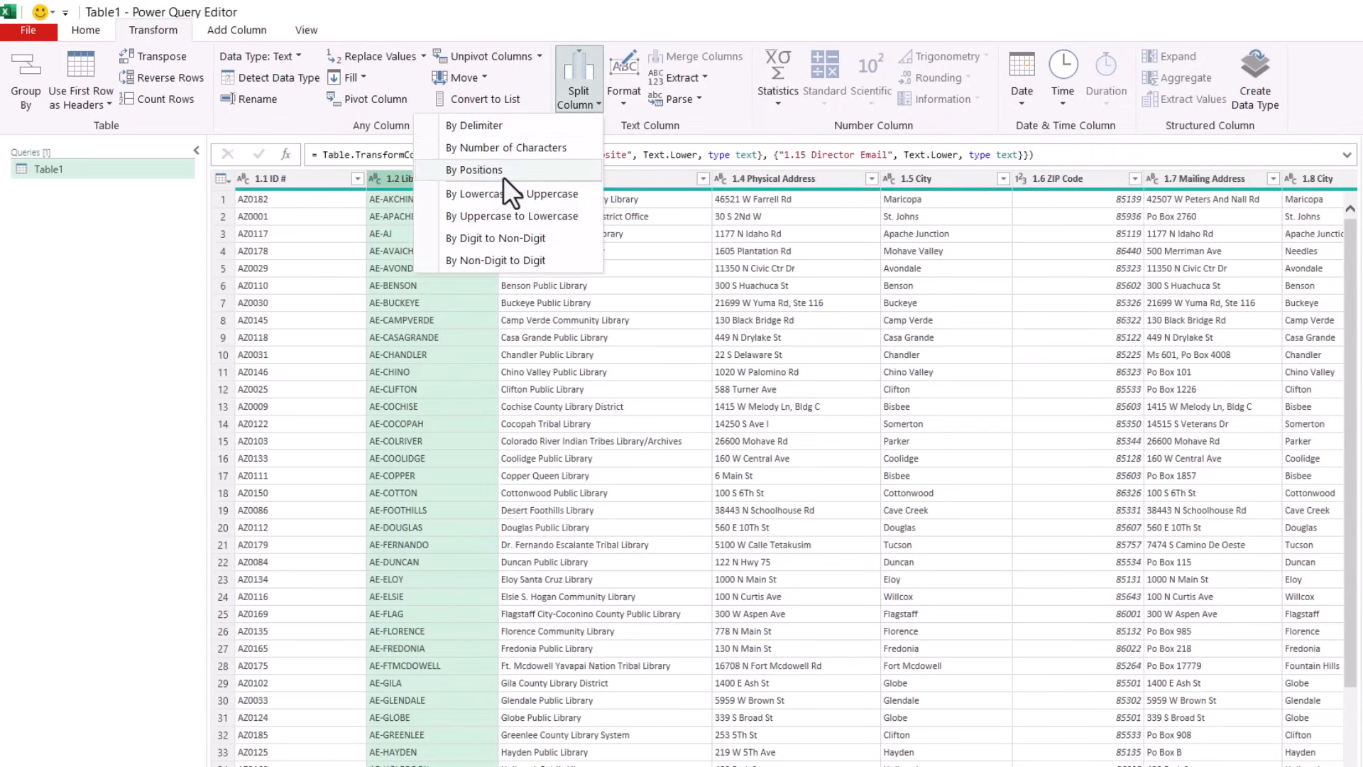
{"action": "left_click", "coordinate": [492, 126]}
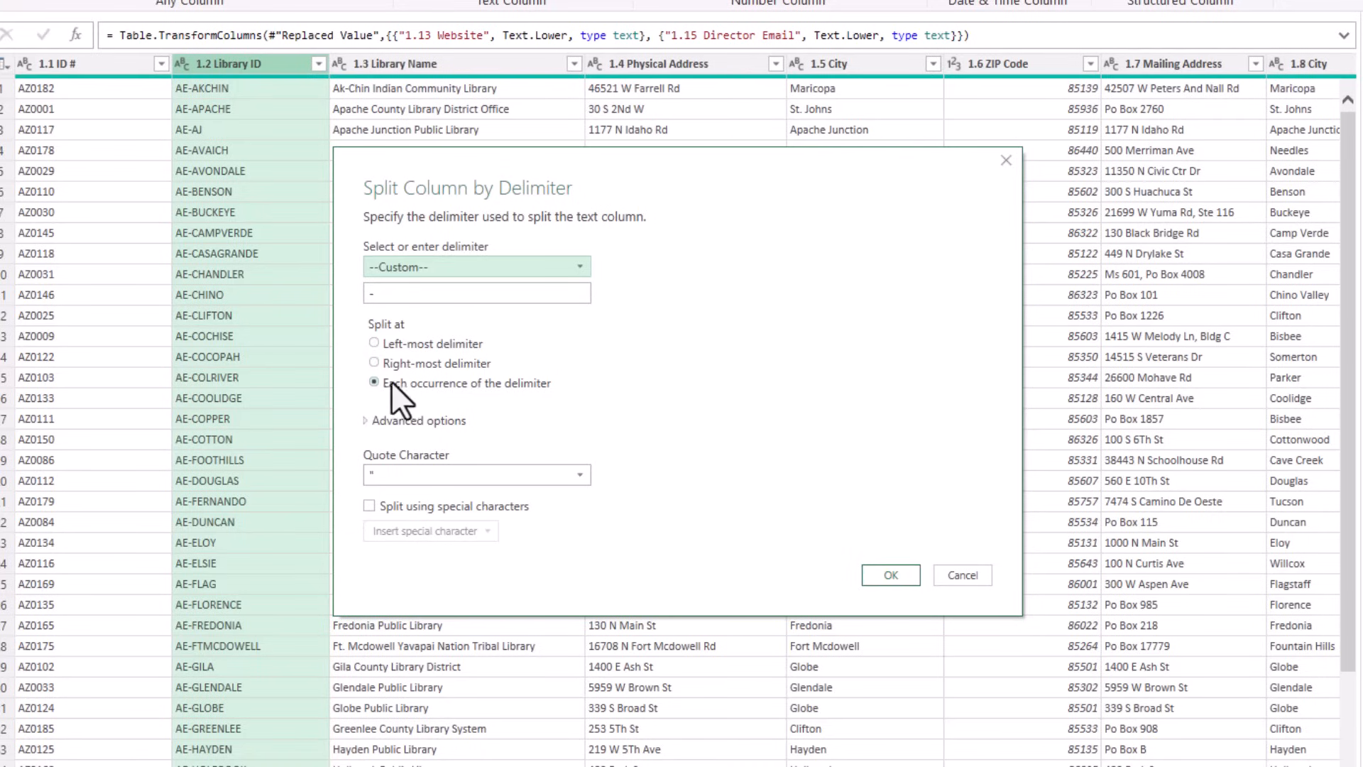
{"action": "left_click", "coordinate": [896, 573]}
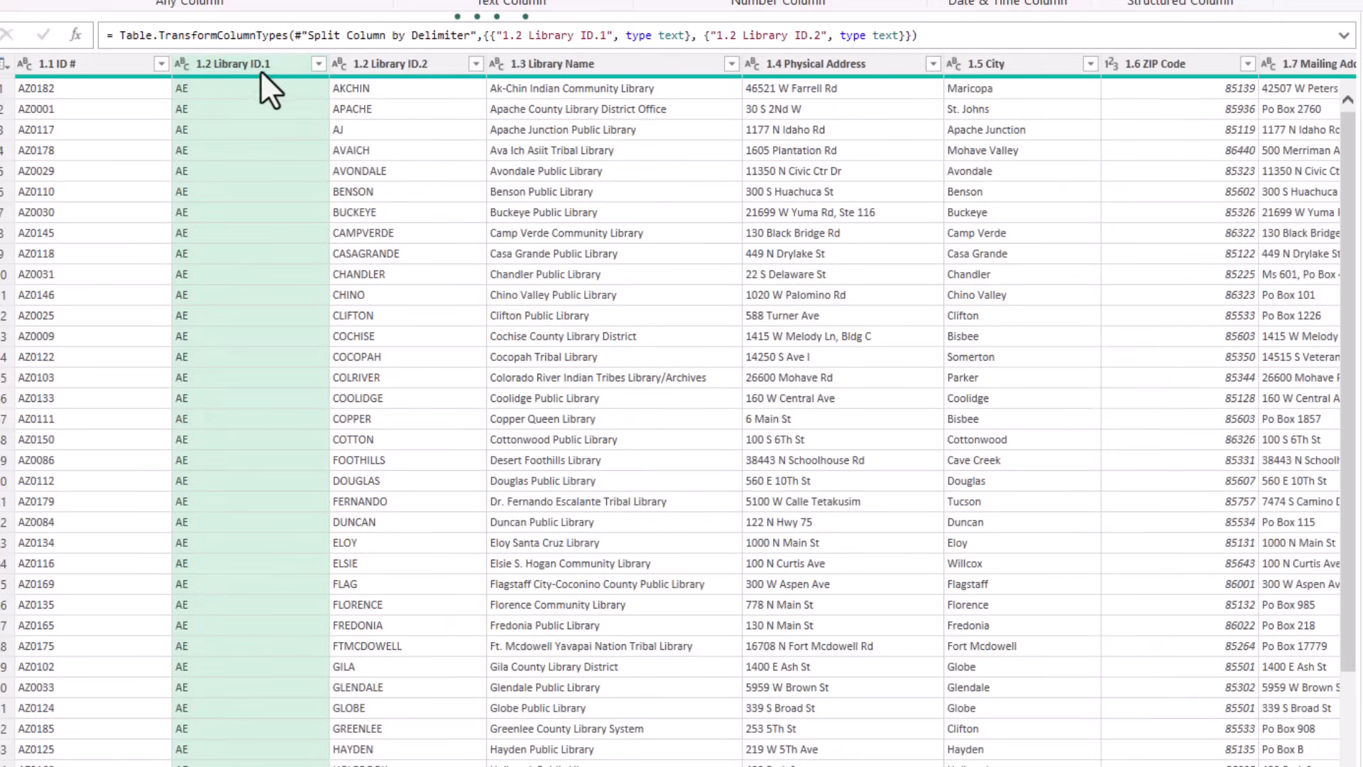
Remove the 1.2 Library ID.1 column and rename the 1.2 Library ID.2 column as 1.2 Library ID.
{"action": "right_click", "coordinate": [283, 69]}
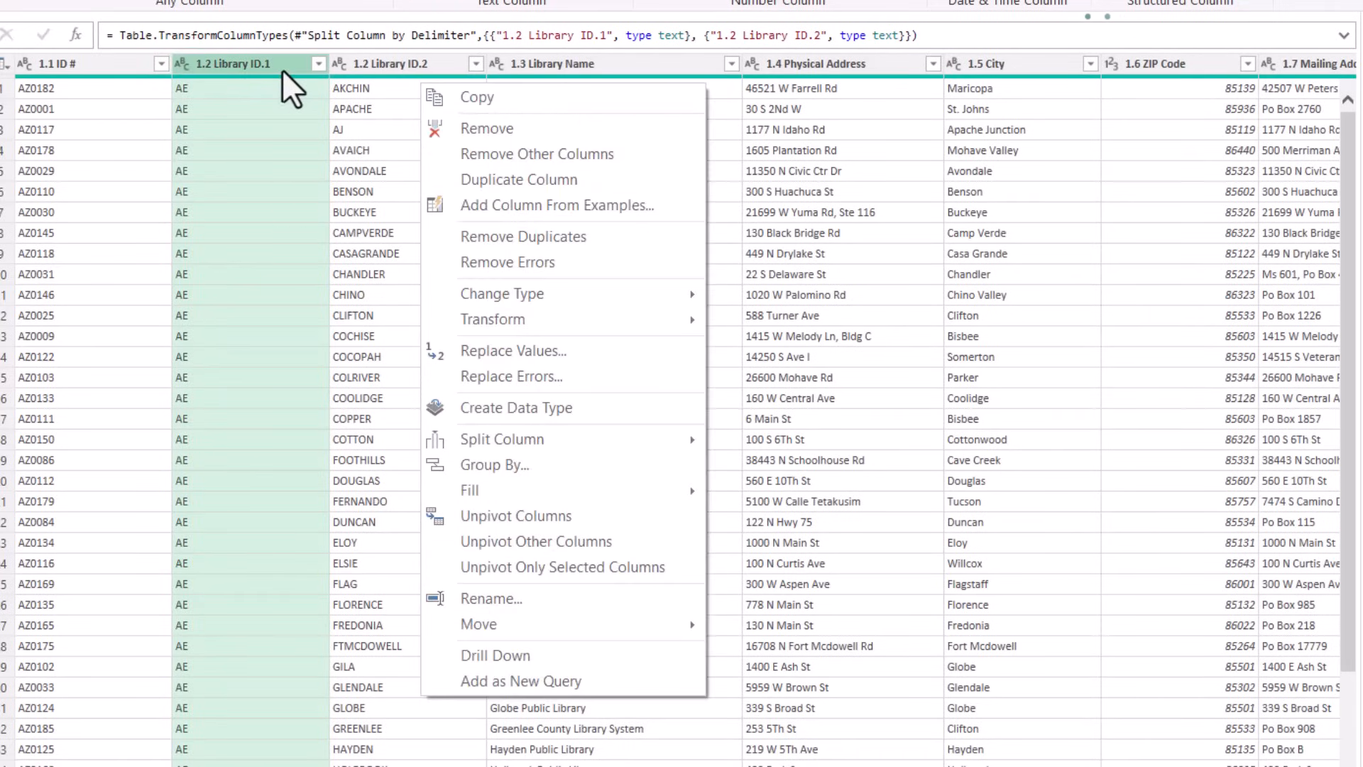
{"action": "left_click", "coordinate": [507, 130]}
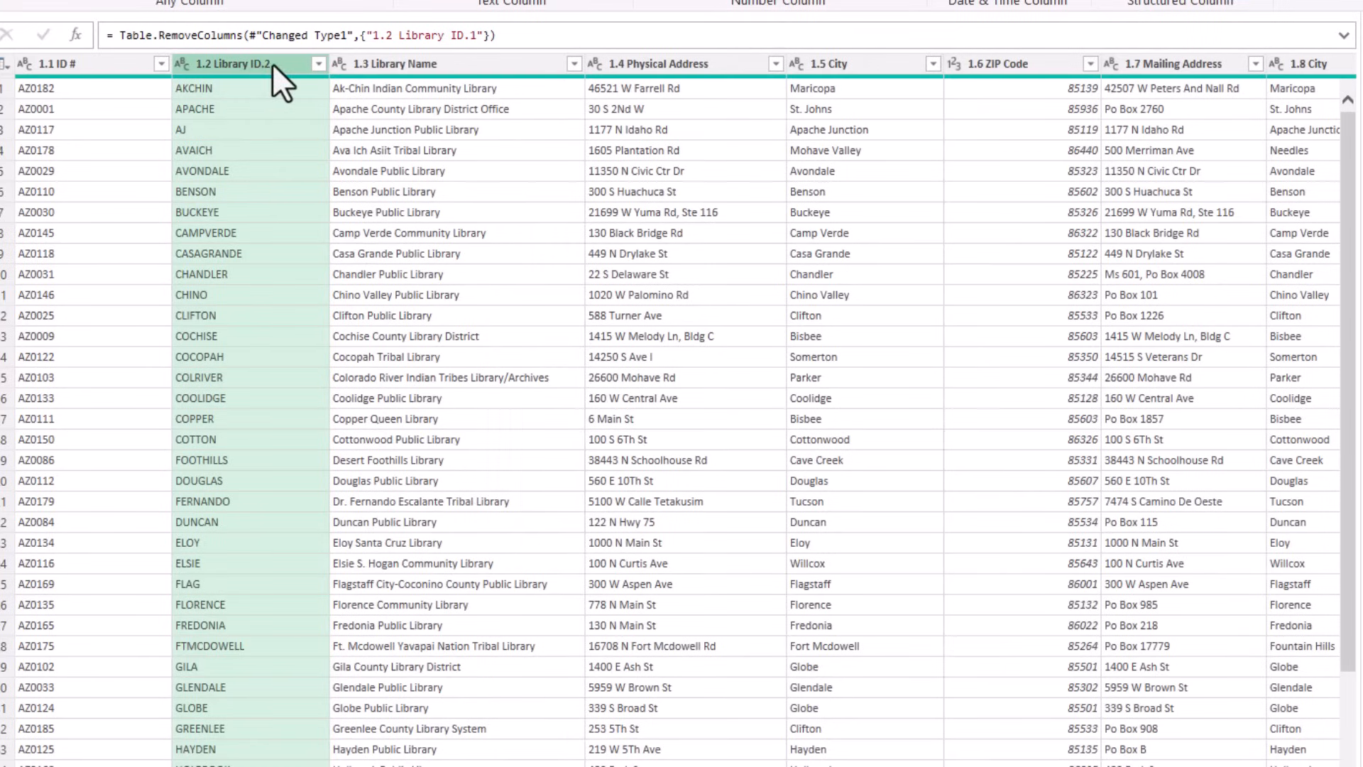
{"action": "double_click", "coordinate": [271, 62]}
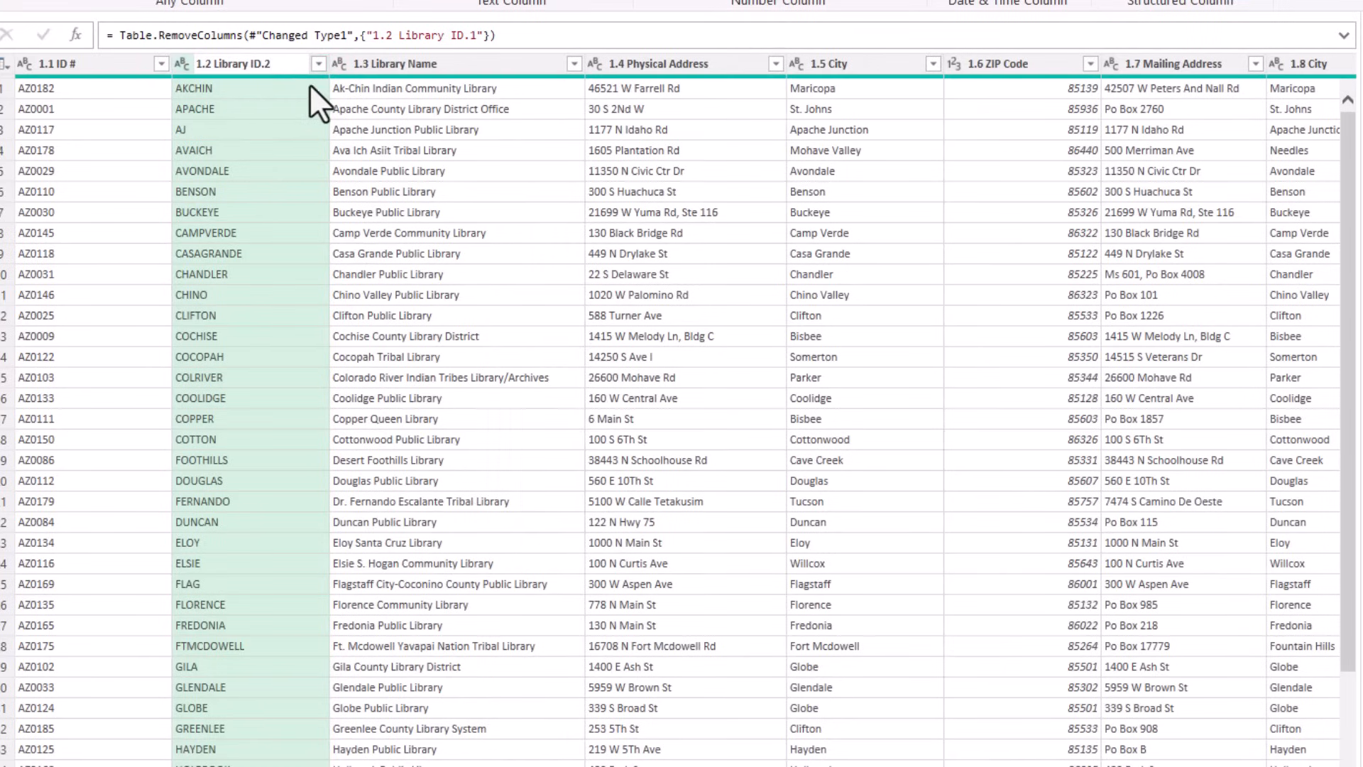
{"action": "key", "text": "BackSpace"}
{"action": "key", "text": "BackSpace"}
{"action": "key", "text": "Return"}
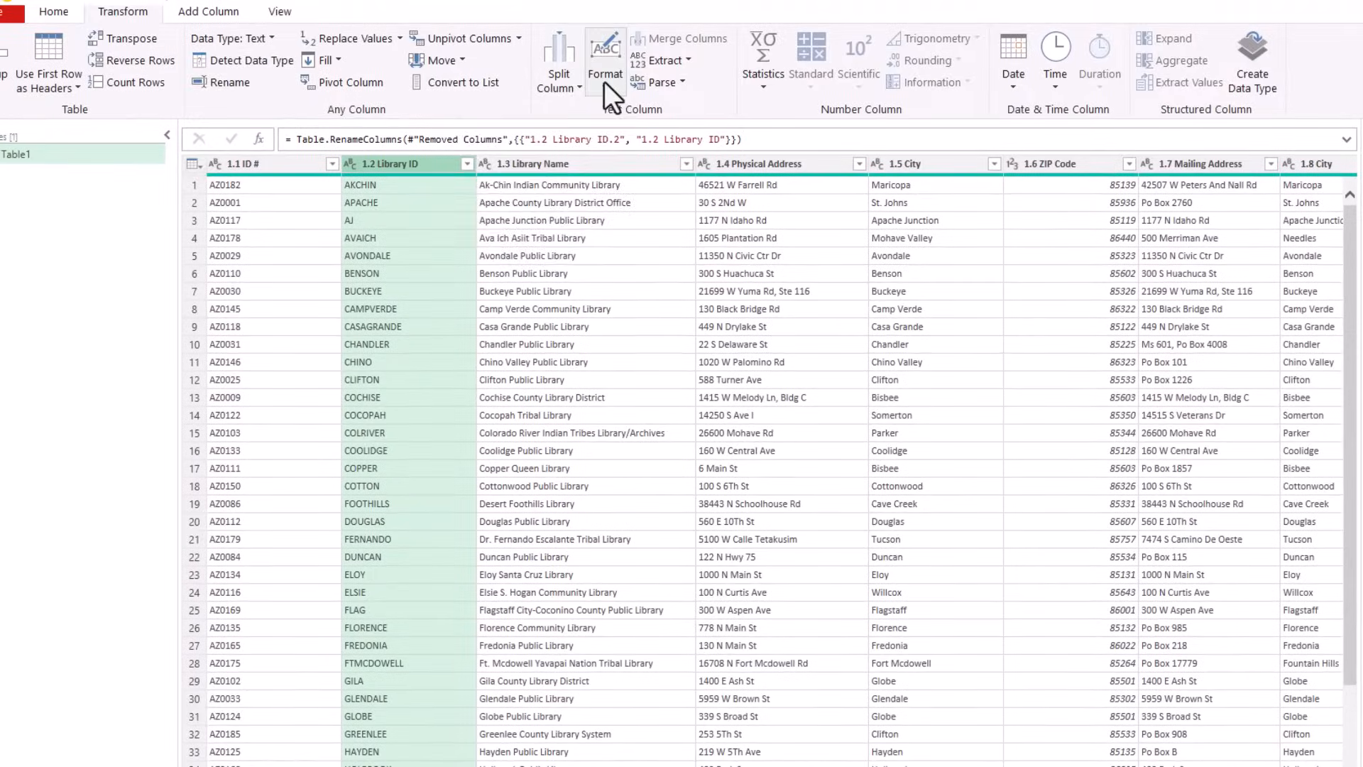
Capitalize each word in the 1.2 Library ID column.
{"action": "left_click", "coordinate": [604, 78]}
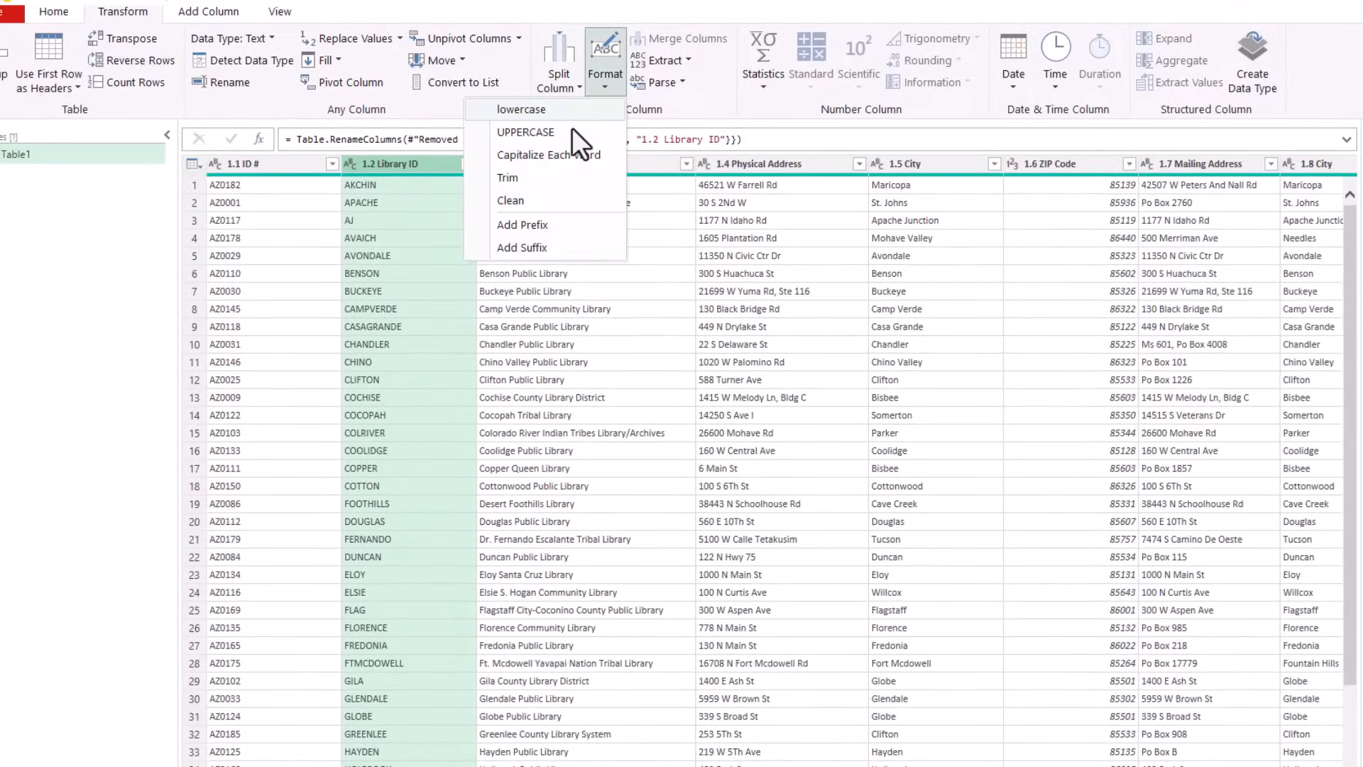
{"action": "left_click", "coordinate": [521, 155]}
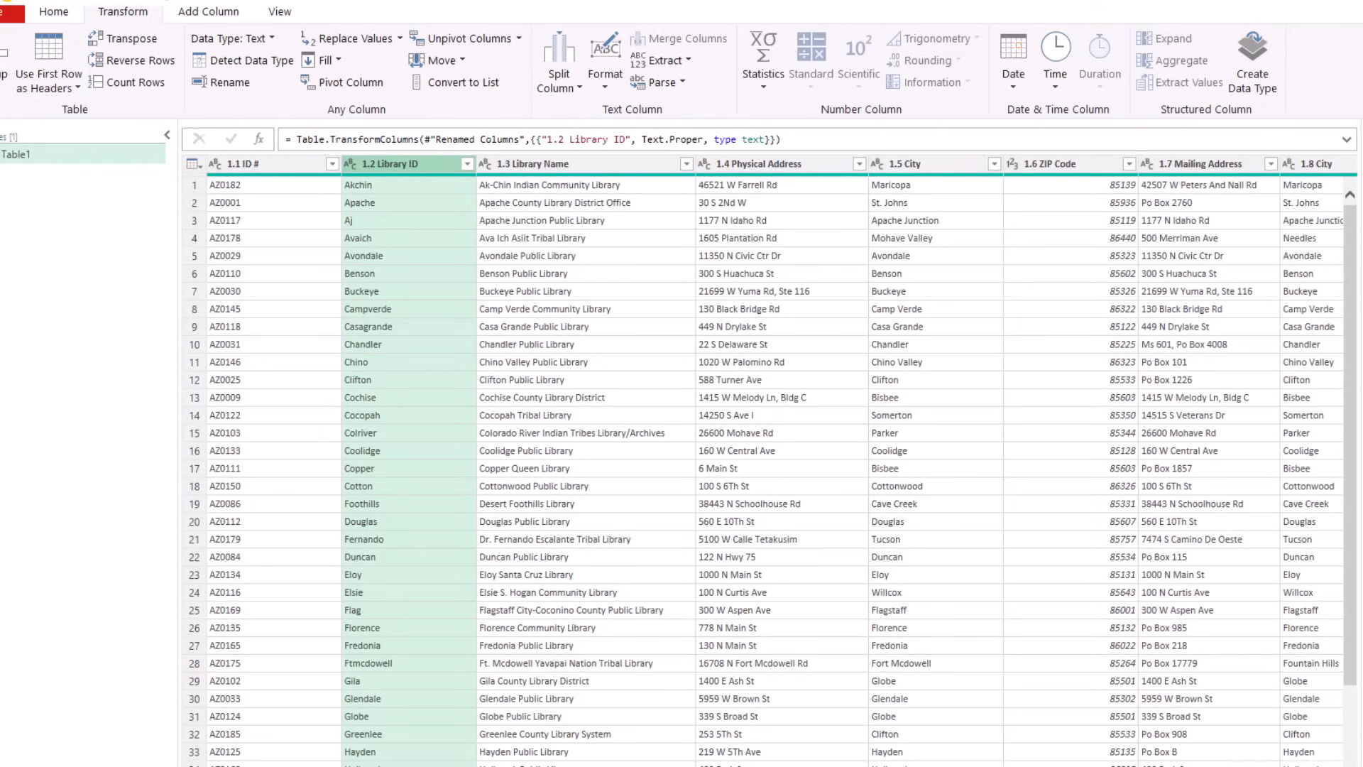
Replace the opening parenthesis "(" with nothing in the 1.11 Phone Number column.
{"action": "scroll", "coordinate": [781, 462], "scroll_direction": "right", "scroll_amount": 5}
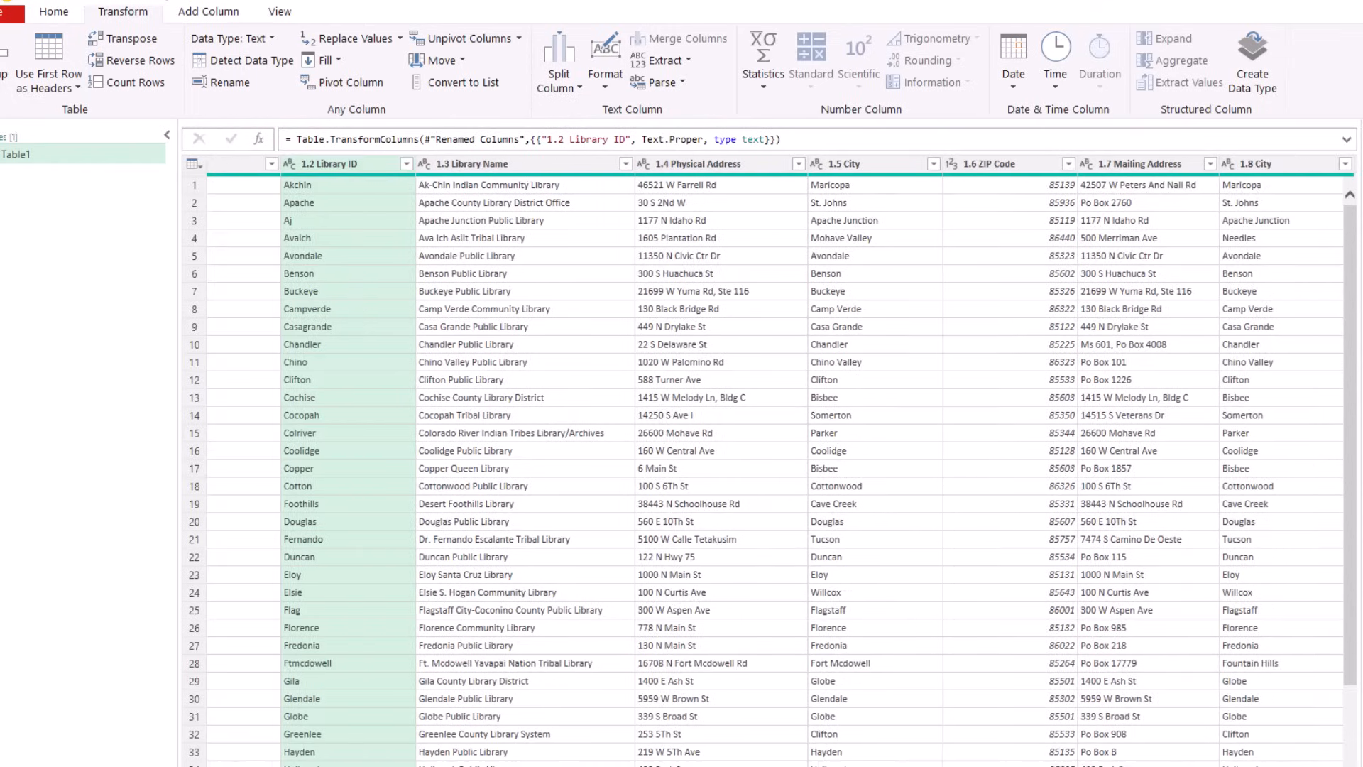
{"action": "scroll", "coordinate": [781, 462], "scroll_direction": "right", "scroll_amount": 12}
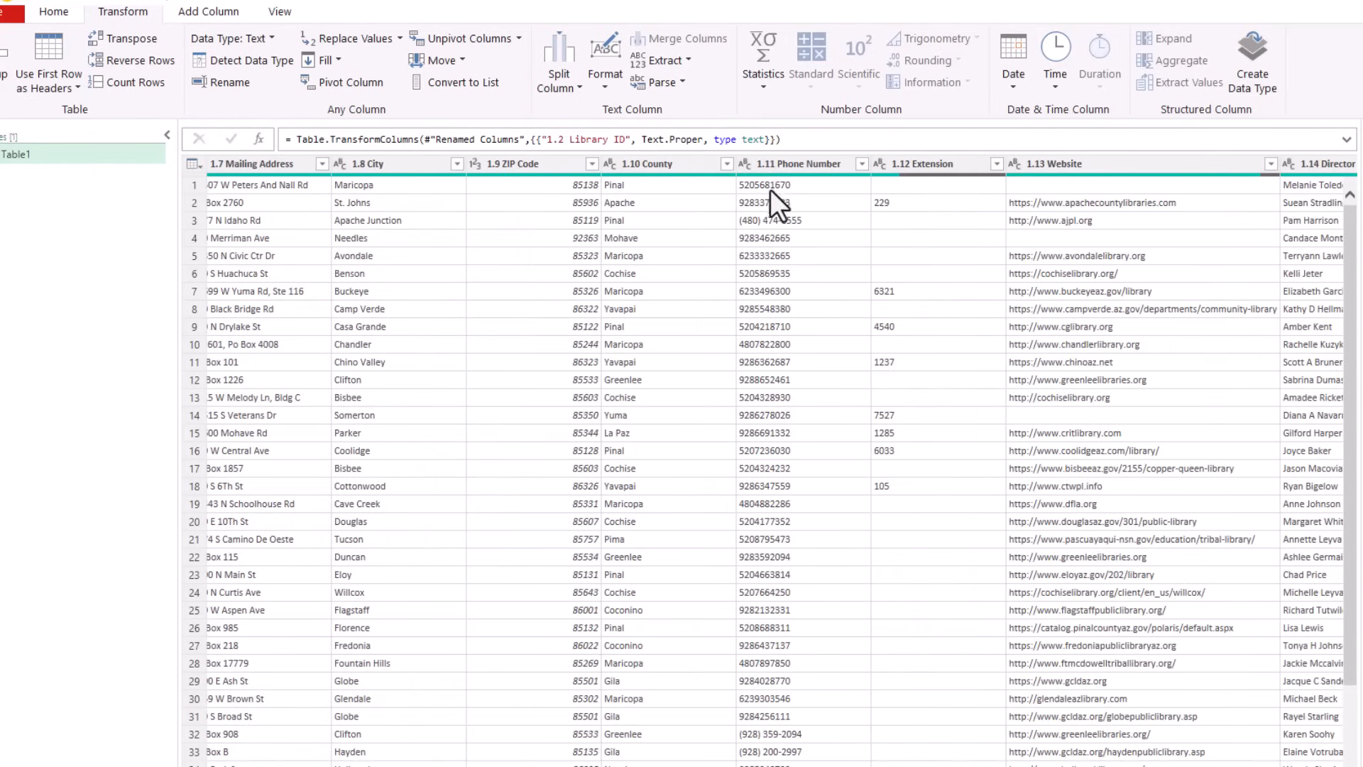
{"action": "left_click", "coordinate": [815, 168]}
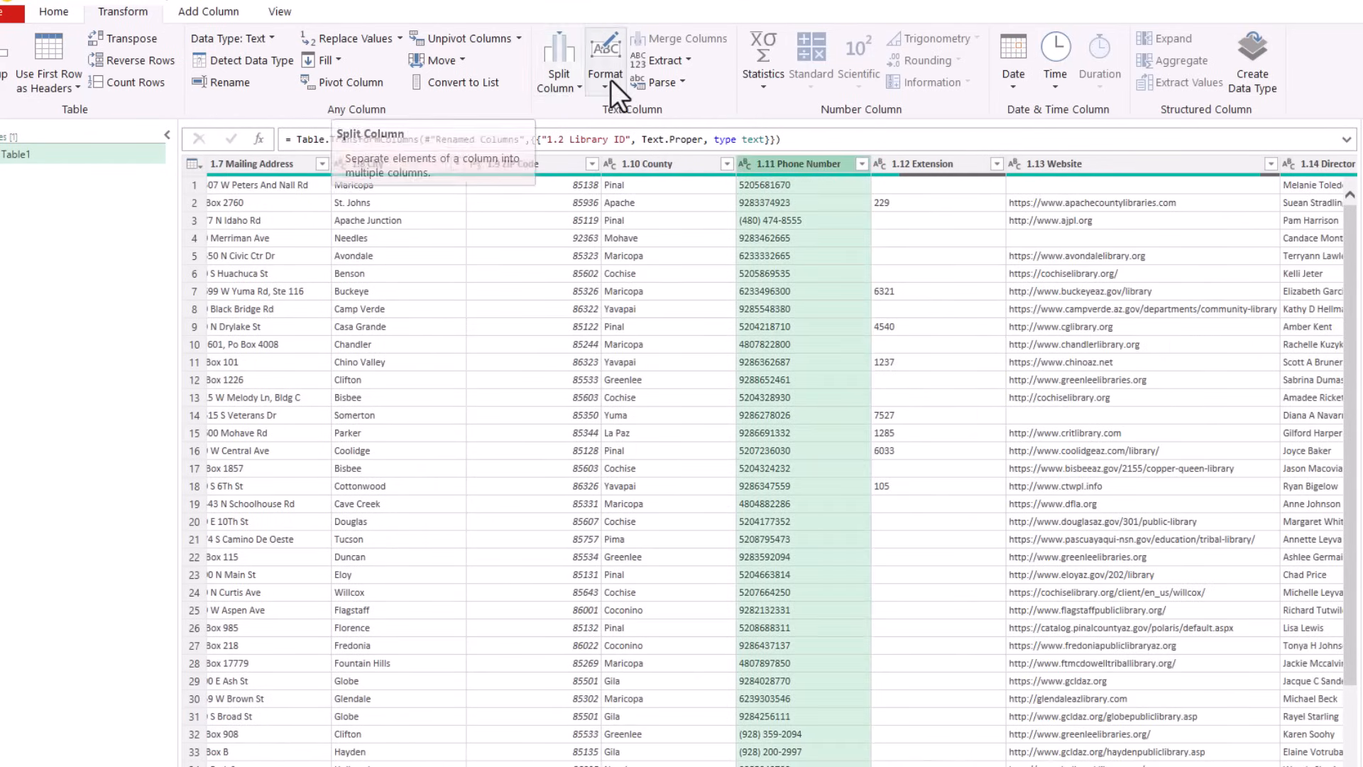
{"action": "left_click", "coordinate": [64, 8]}
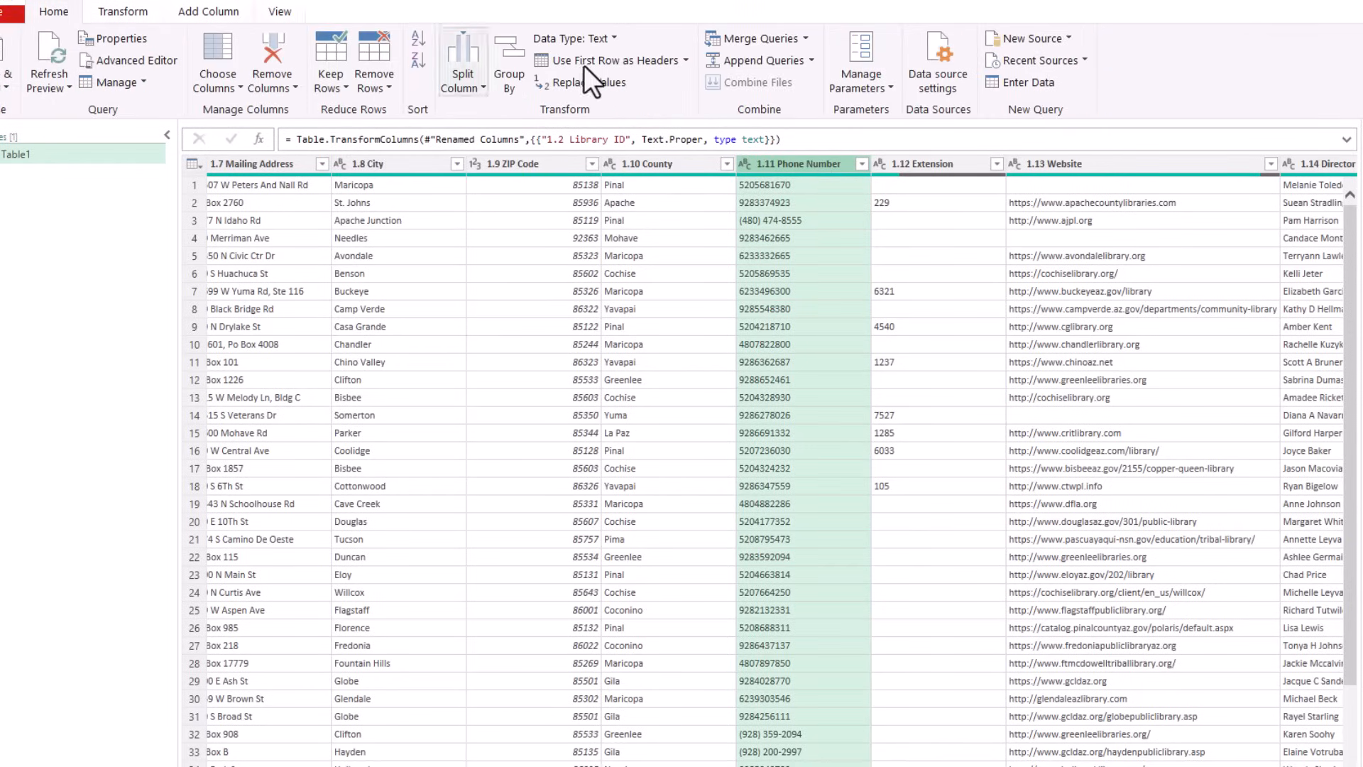
{"action": "left_click", "coordinate": [586, 85]}
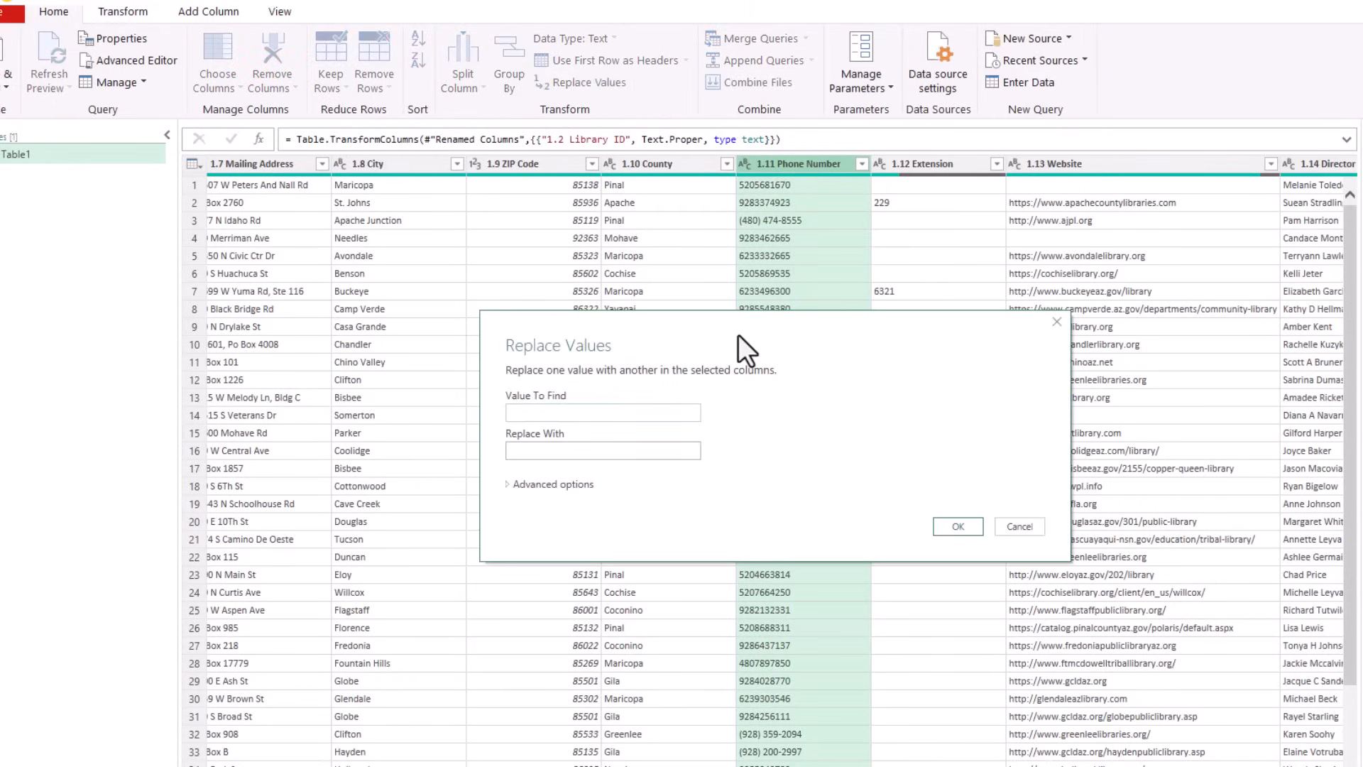
{"action": "type", "text": "("}
{"action": "left_click", "coordinate": [962, 529]}
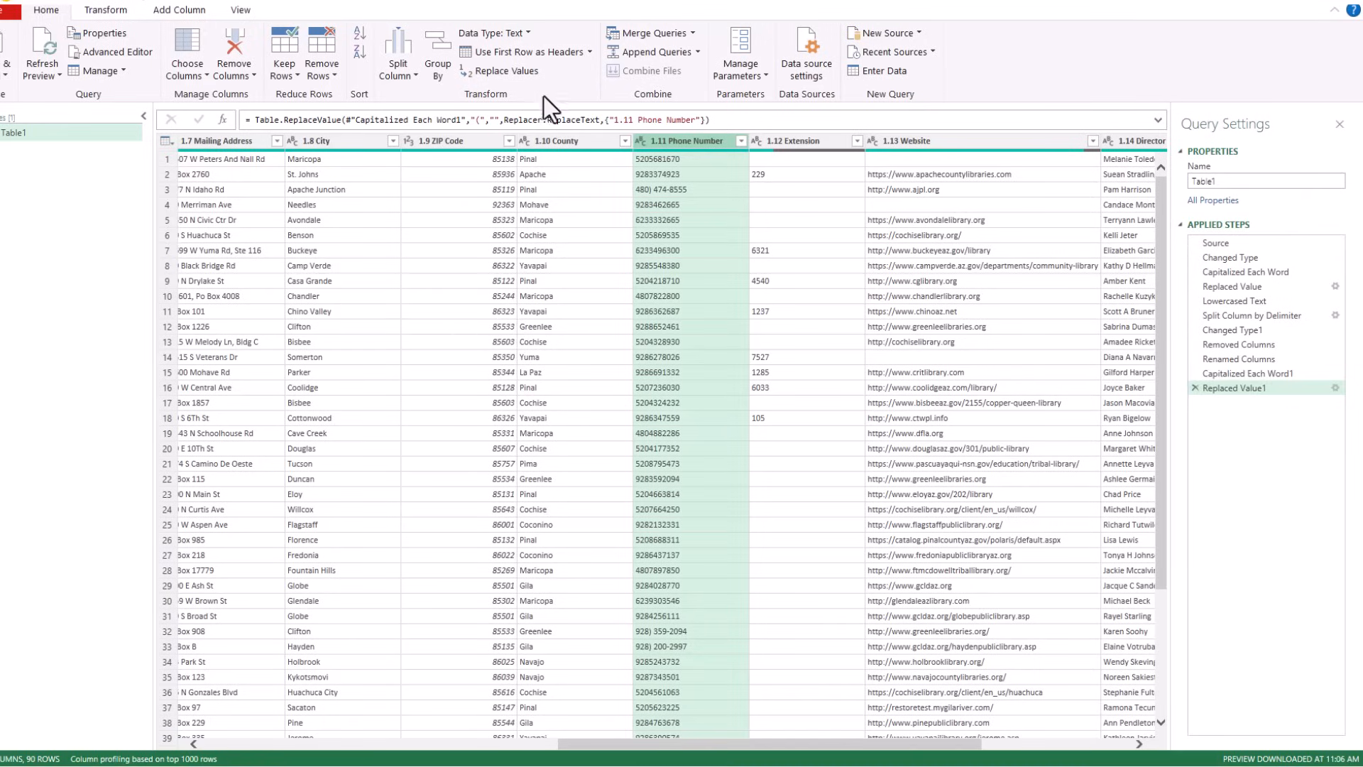
Replace the closing parenthesis and its following space ") " with nothing in the 1.11 Phone Number column.
{"action": "left_click", "coordinate": [484, 74]}
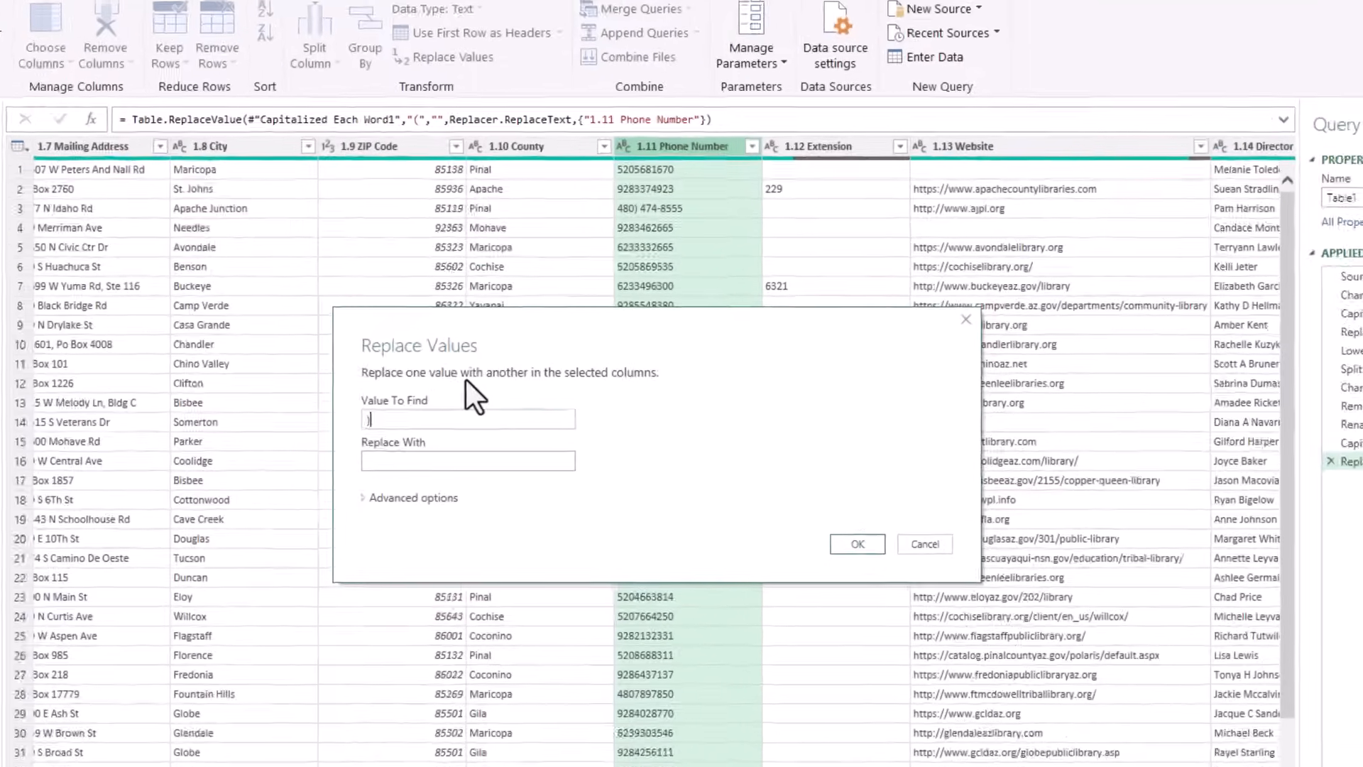
{"action": "type", "text": ")"}
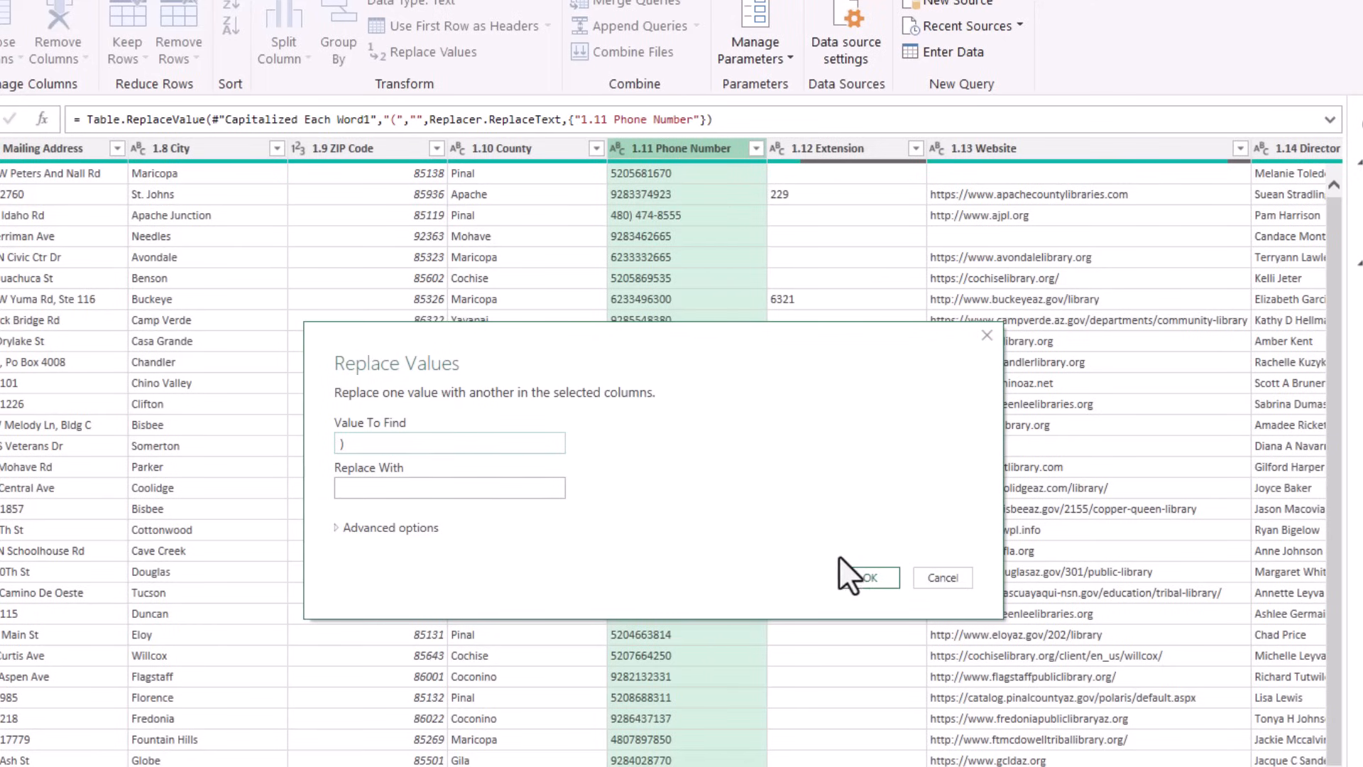
{"action": "left_click", "coordinate": [852, 578]}
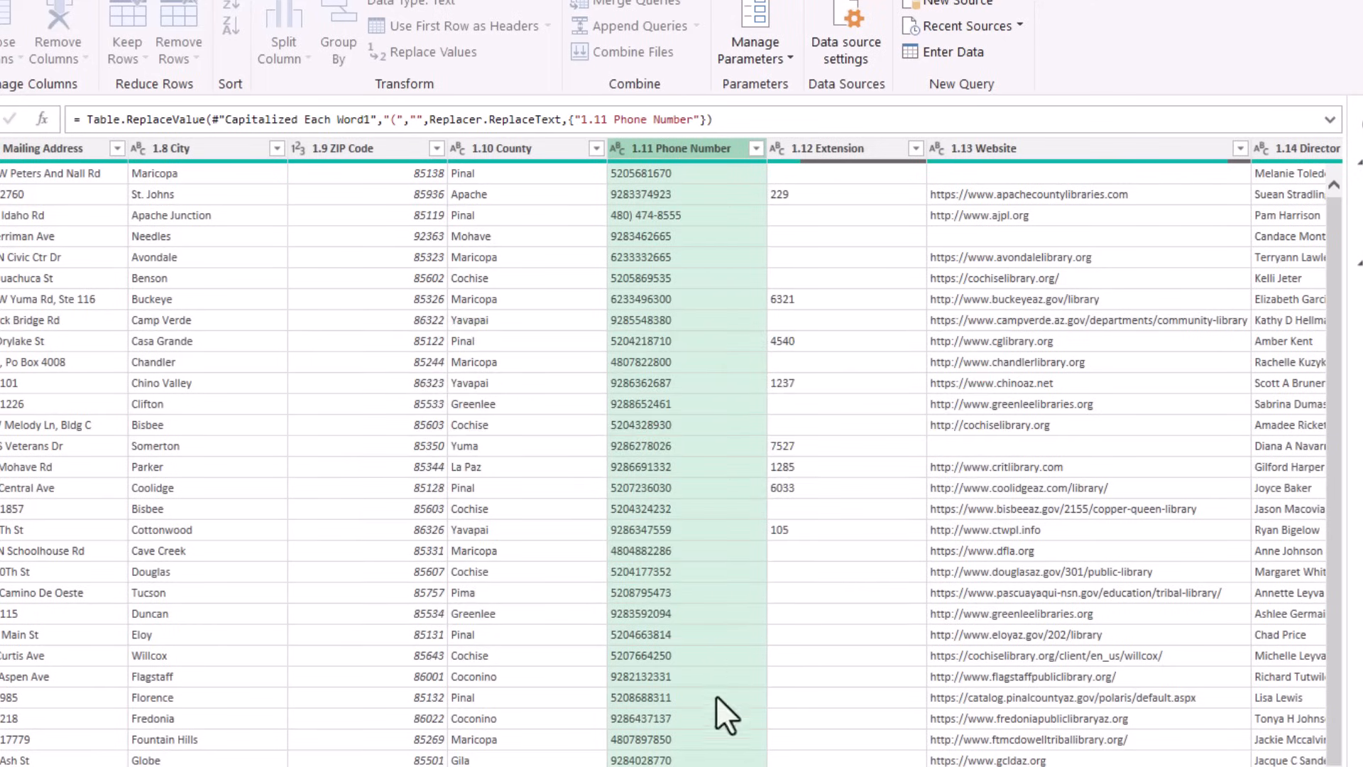
{"action": "left_click", "coordinate": [650, 215]}
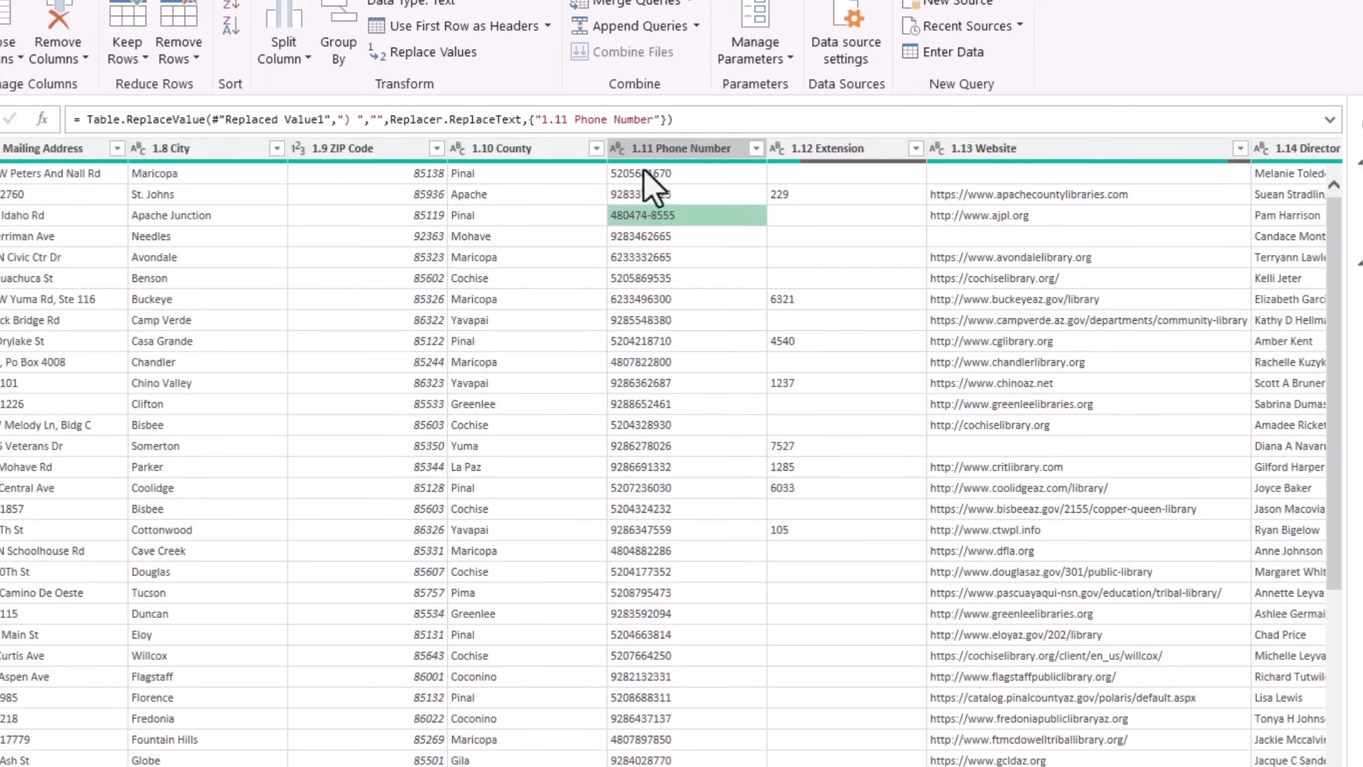
{"action": "left_click", "coordinate": [426, 53]}
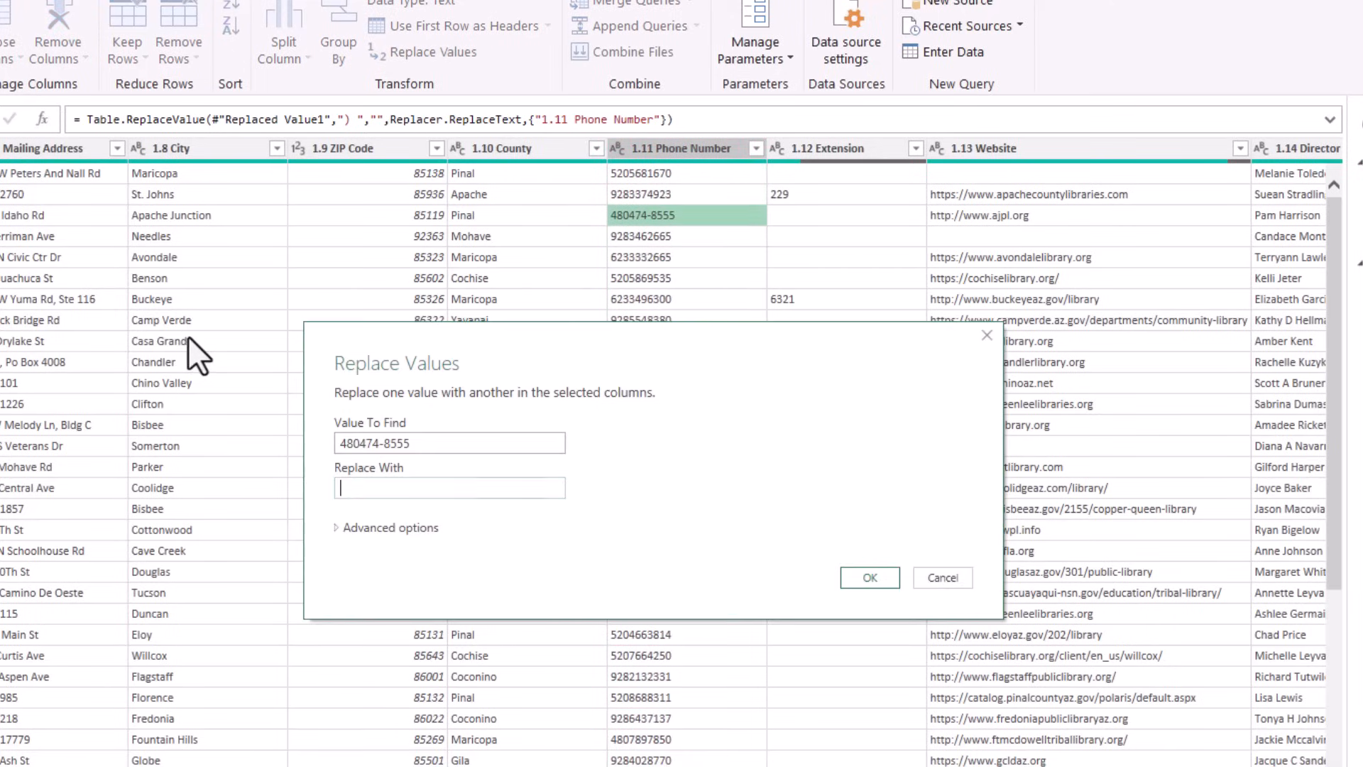
{"action": "left_click", "coordinate": [961, 576]}
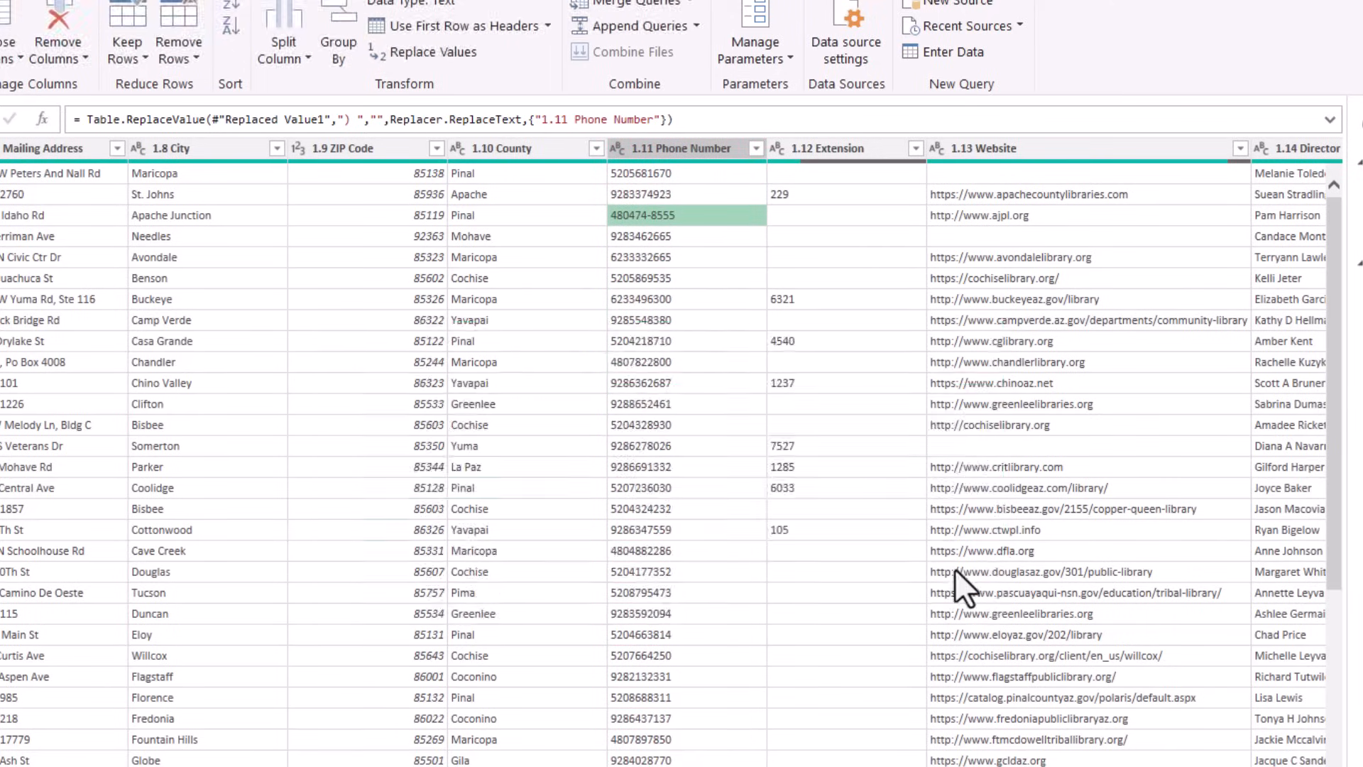
Replace the hyphen "-" with nothing throughout the 1.11 Phone Number column.
{"action": "left_click", "coordinate": [685, 147]}
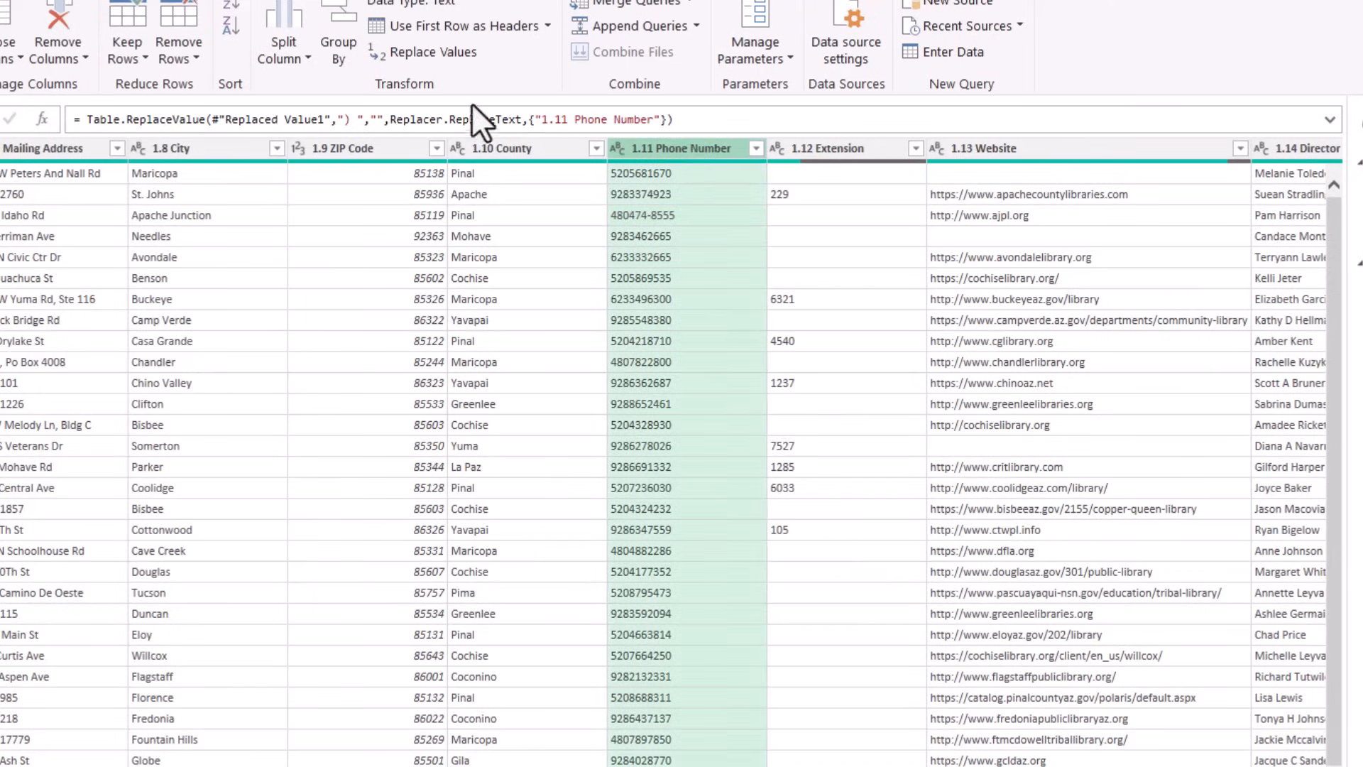
{"action": "left_click", "coordinate": [406, 56]}
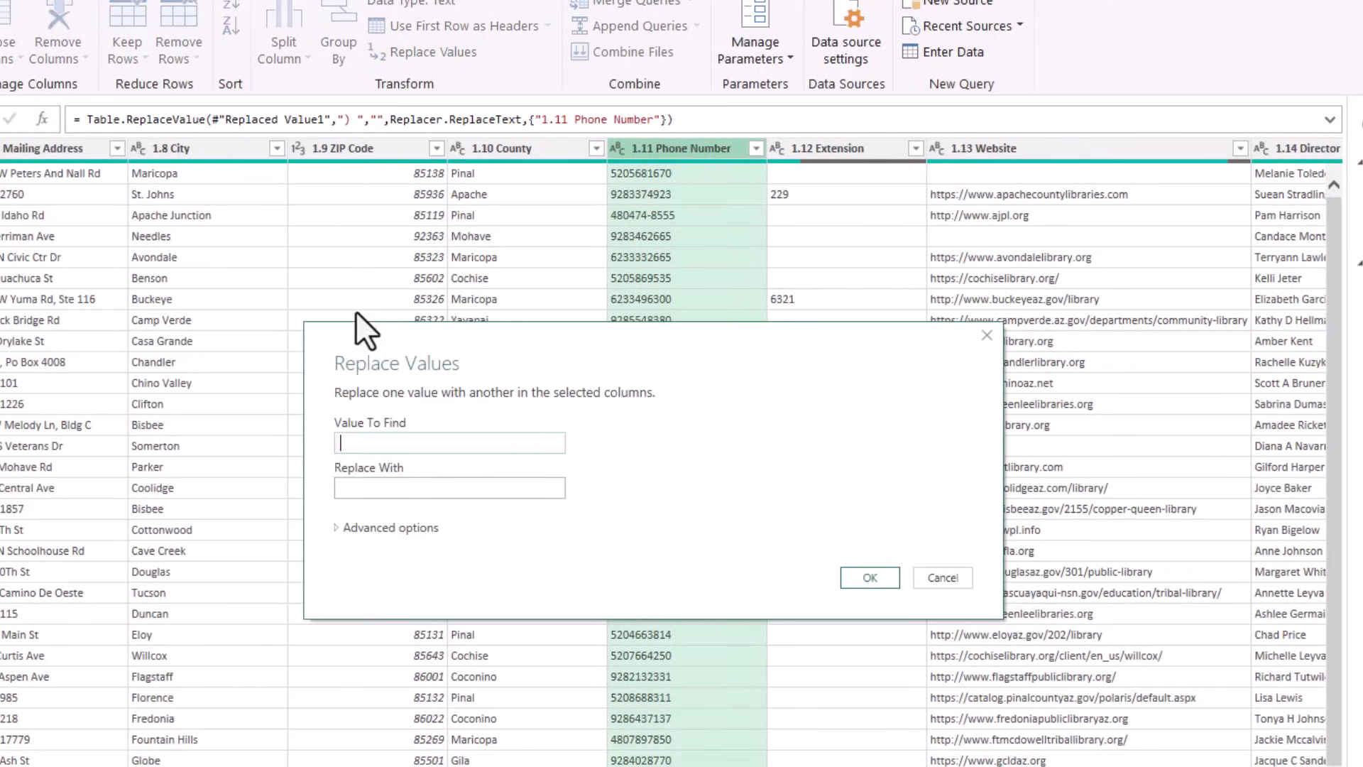
{"action": "type", "text": "-"}
{"action": "left_click", "coordinate": [869, 581]}
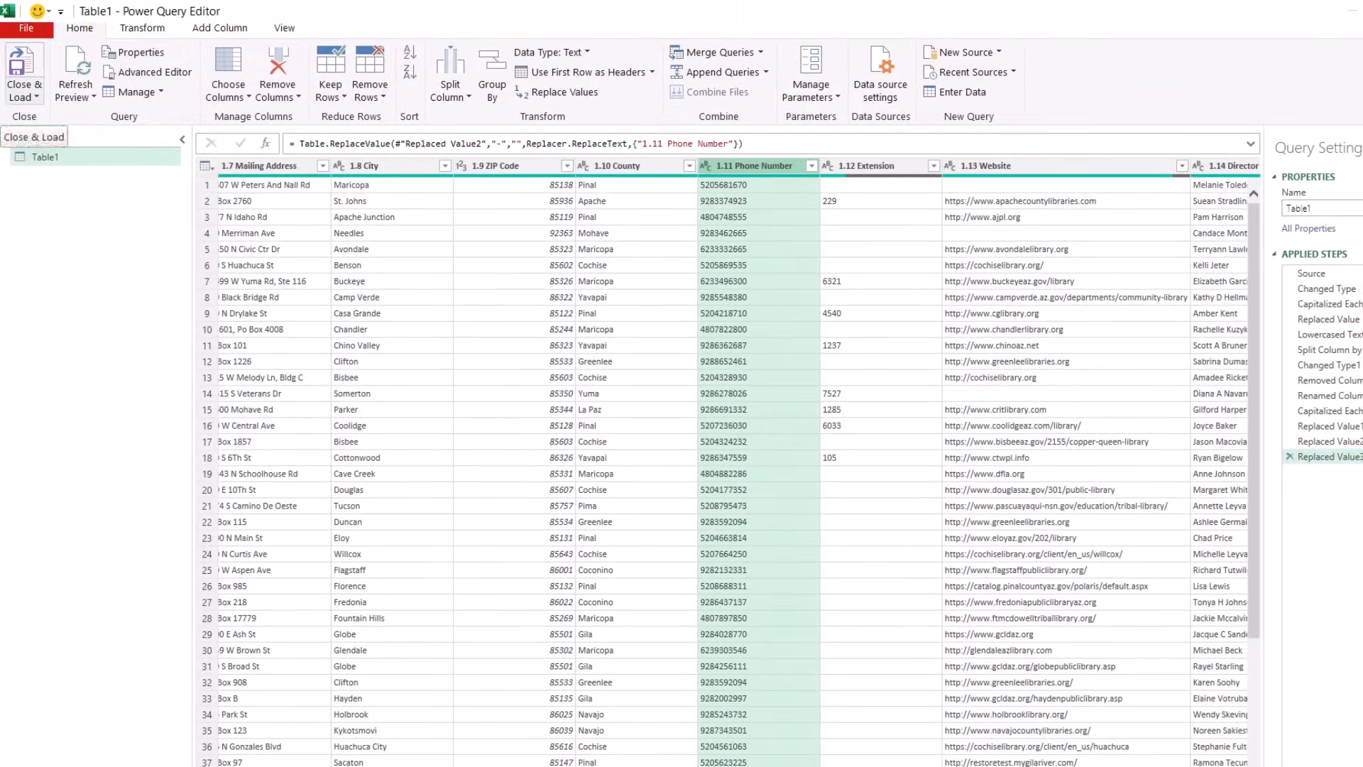
Rename the Table1 query as Clean Library.
{"action": "double_click", "coordinate": [1313, 209]}
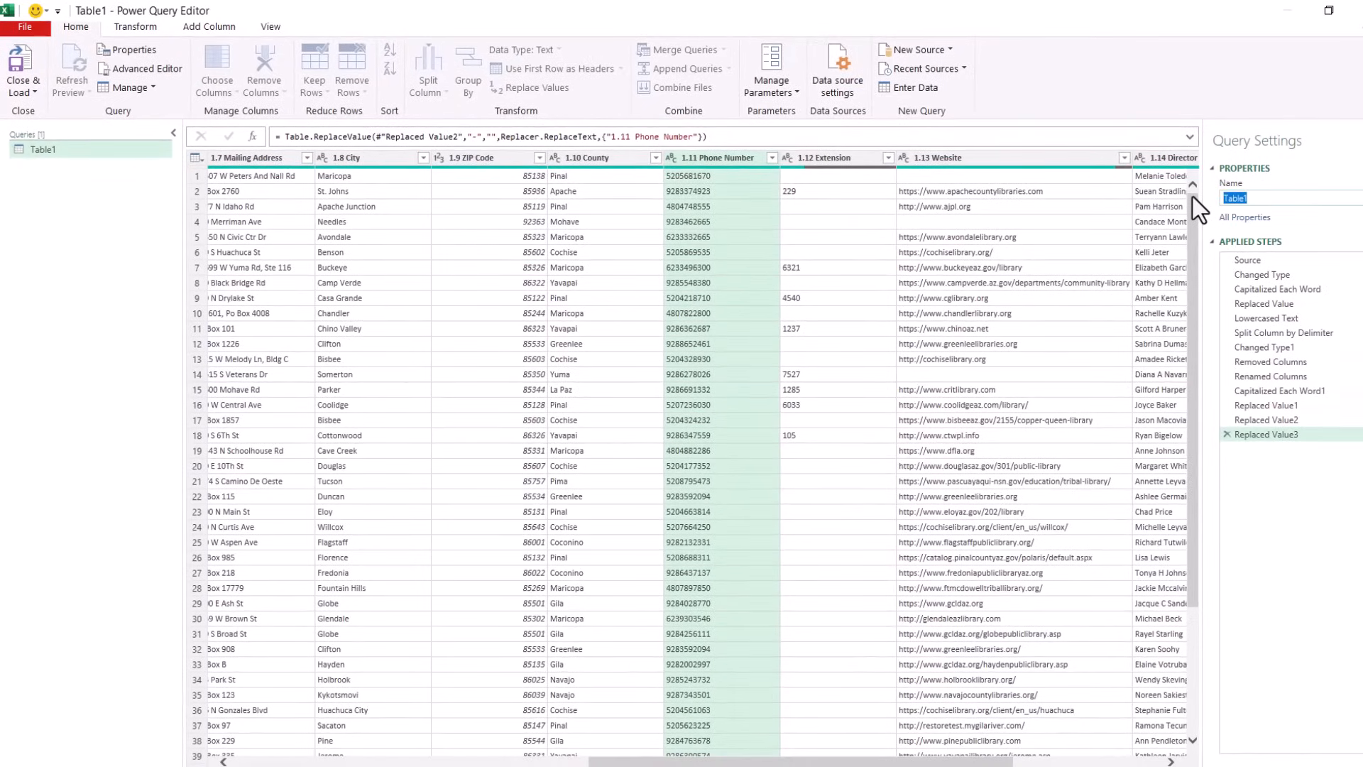
{"action": "type", "text": "Clean Library"}
{"action": "key", "text": "Return"}
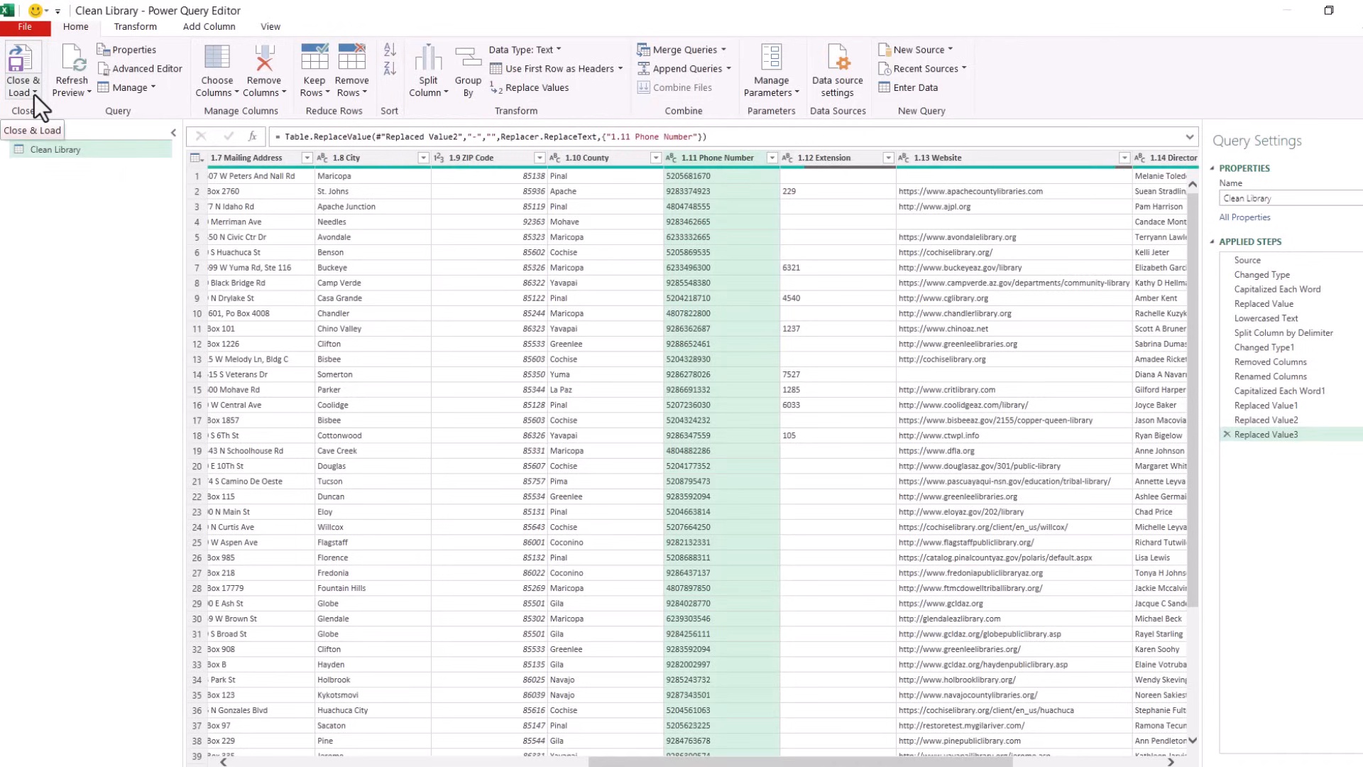
Close the query editor and load the Clean Library query as a table in a new worksheet.
{"action": "left_click", "coordinate": [34, 93]}
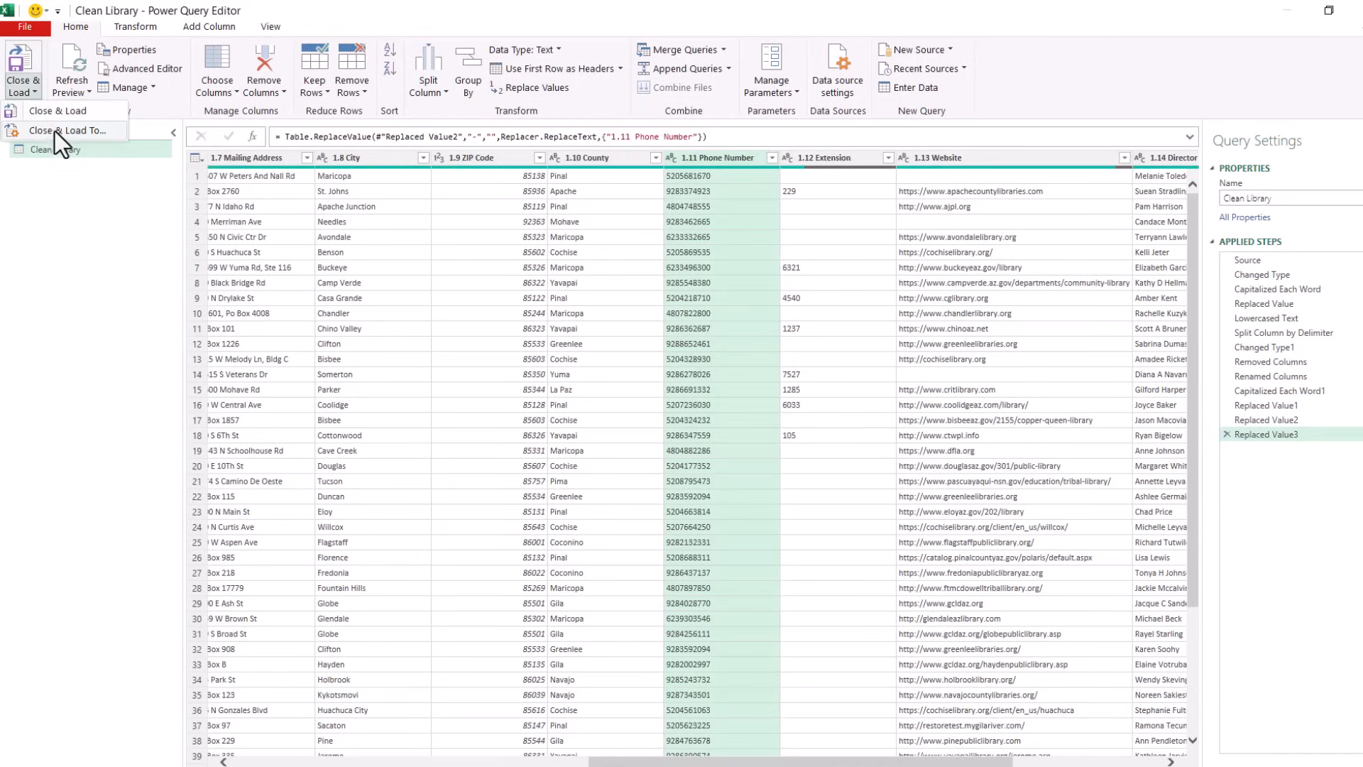
{"action": "left_click", "coordinate": [57, 131]}
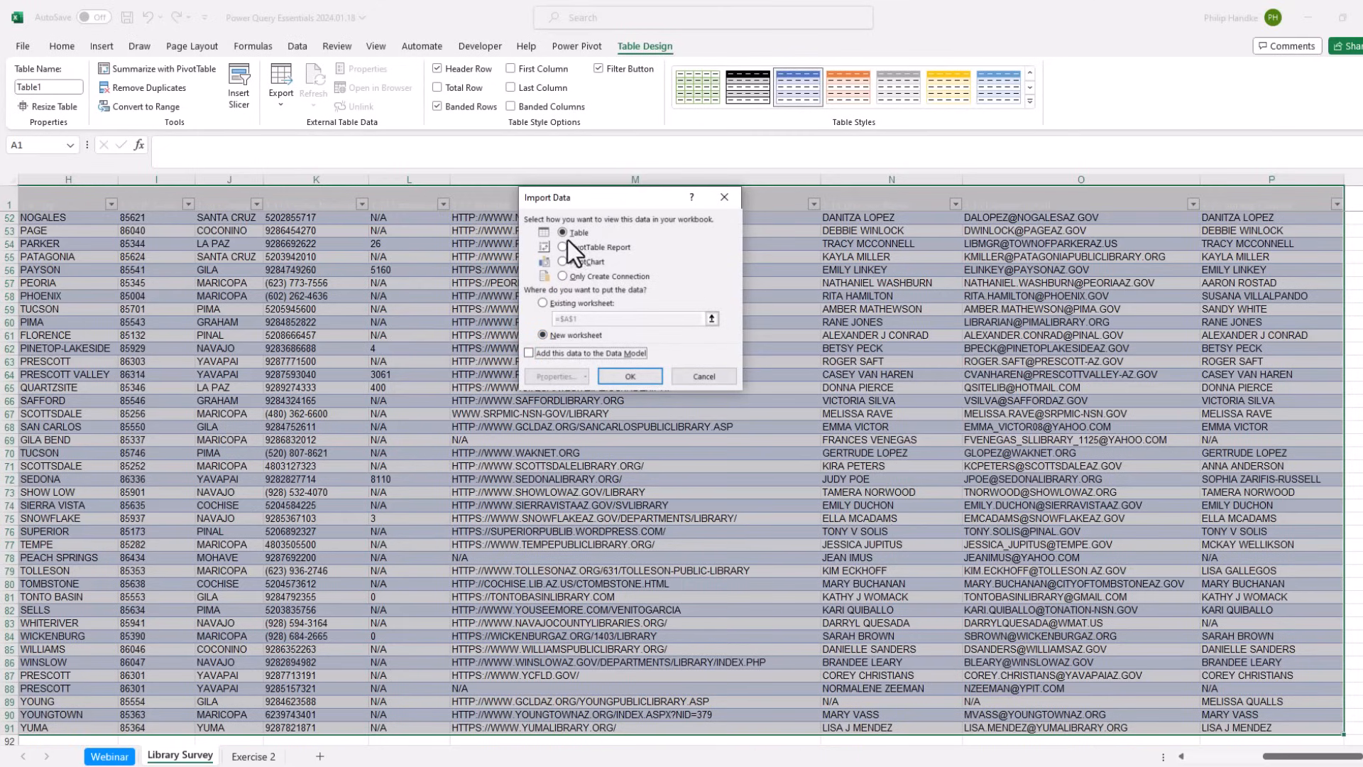
{"action": "left_click", "coordinate": [649, 381]}
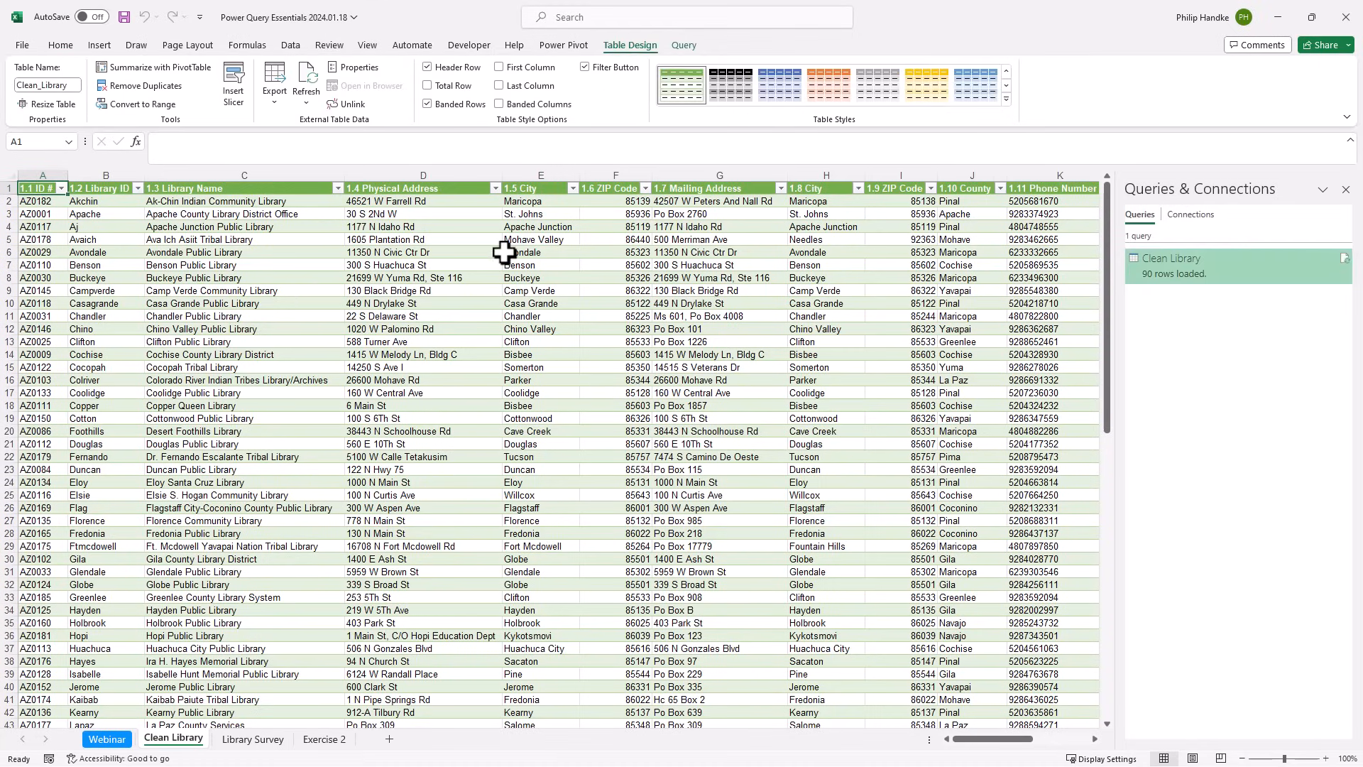
Set the loaded Clean Library table's style to None and fill its header row with a light lavender theme color.
{"action": "left_click", "coordinate": [1007, 70]}
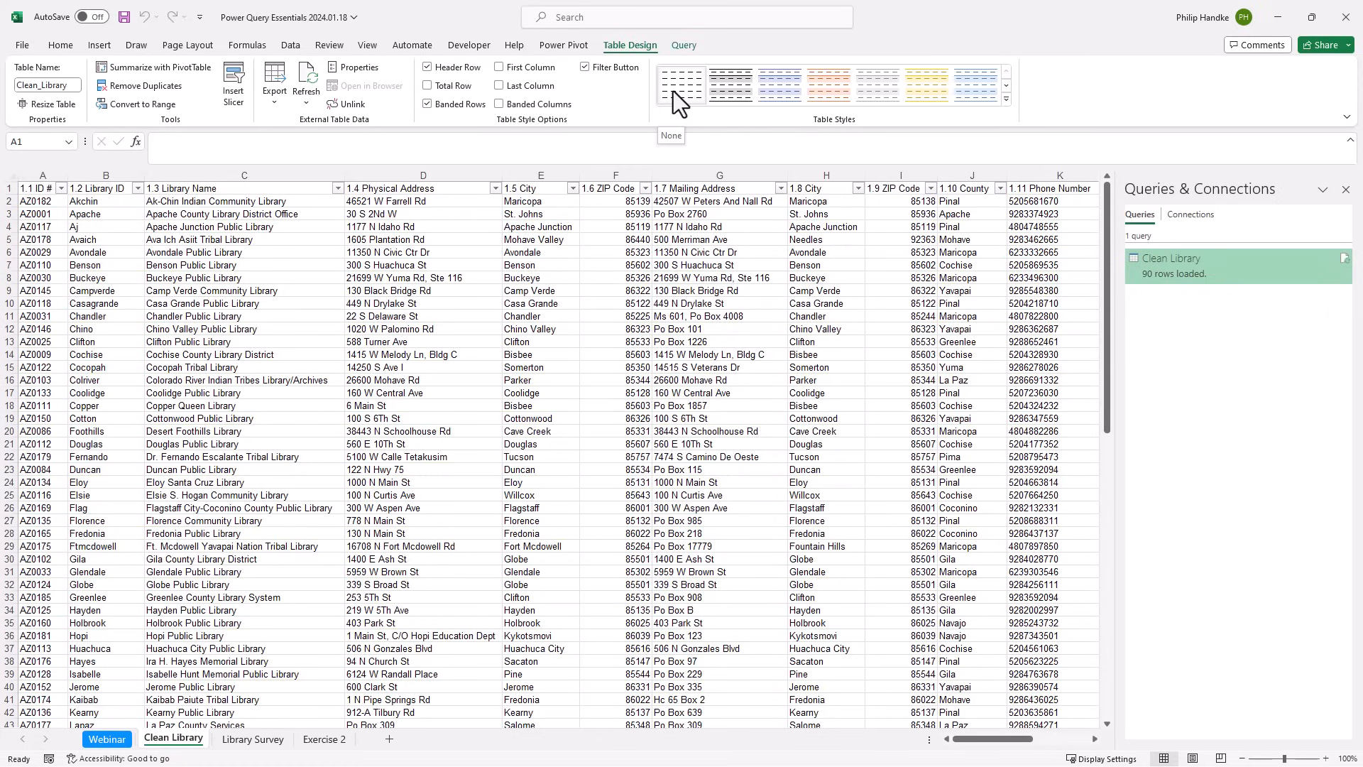
{"action": "left_click", "coordinate": [673, 91]}
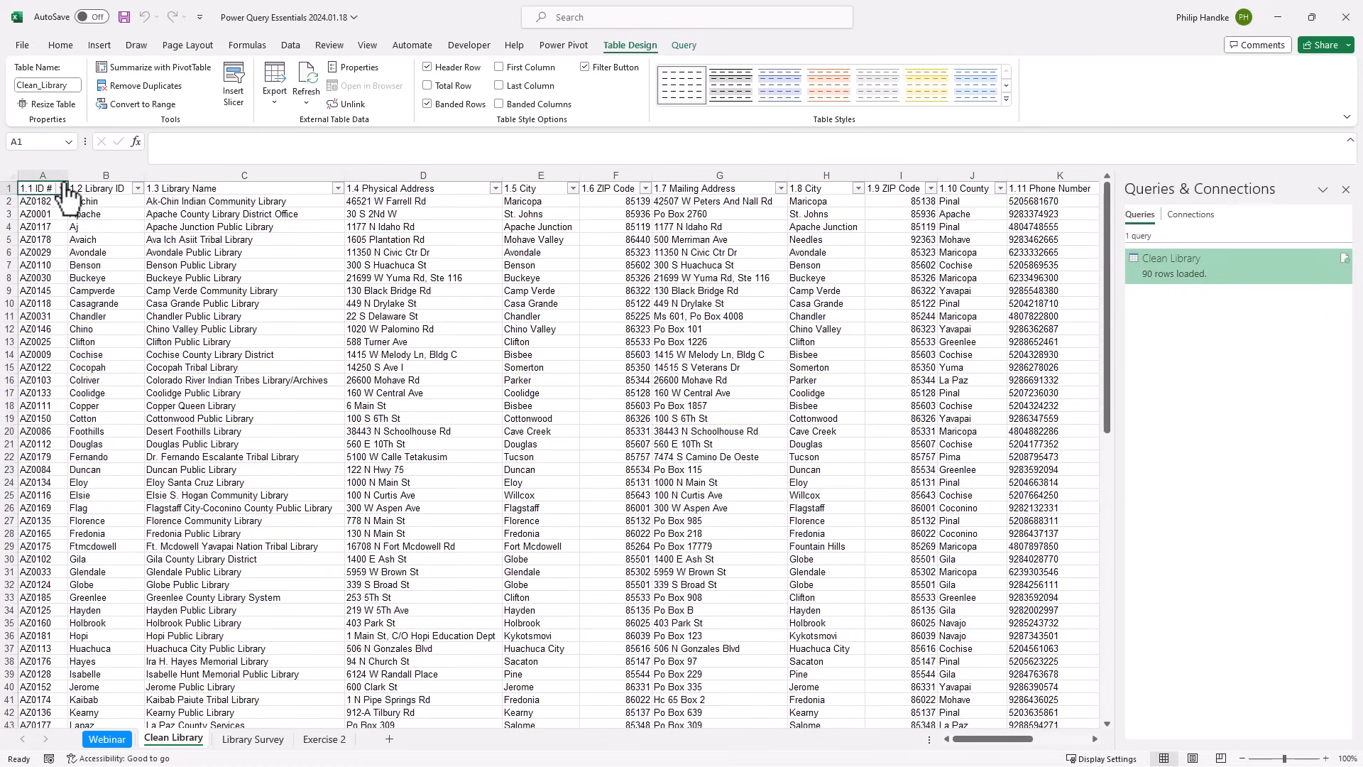
{"action": "key", "text": "ctrl+shift+Right"}
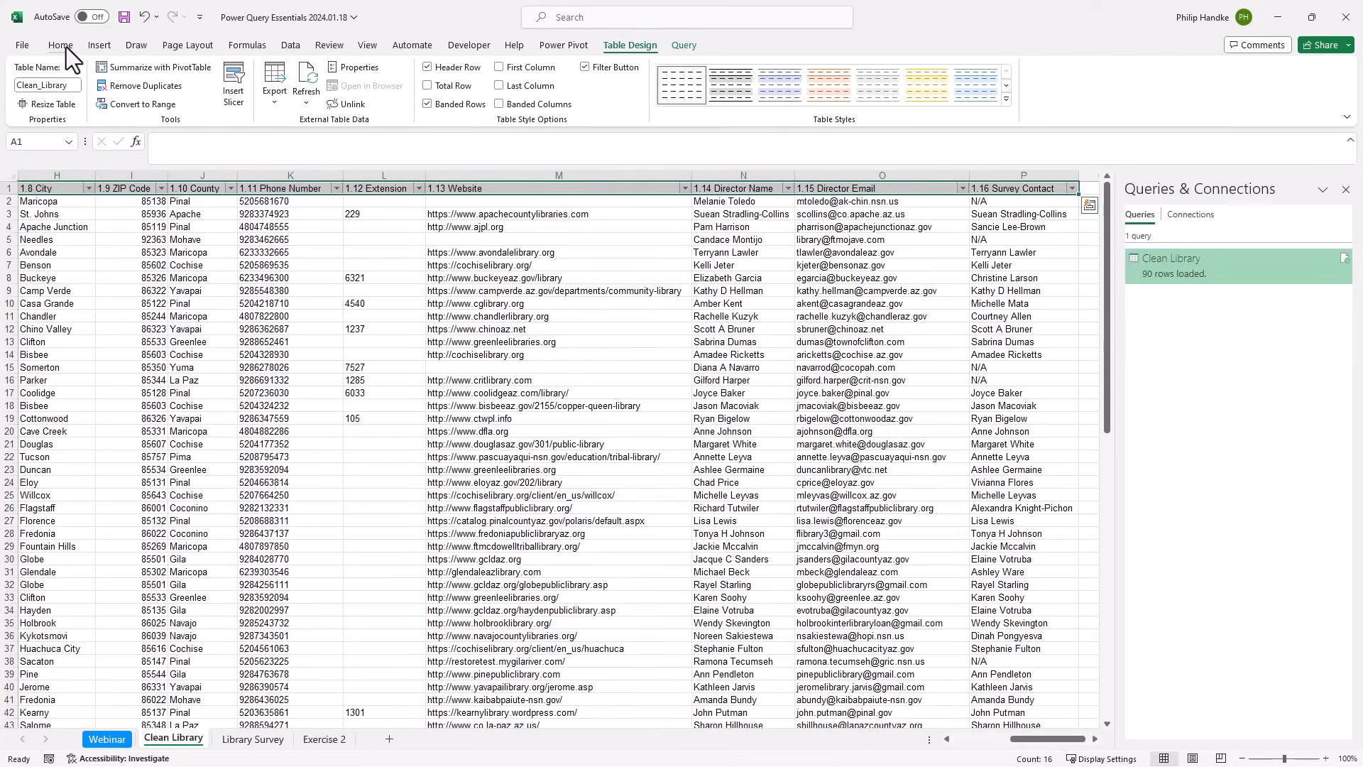
{"action": "left_click", "coordinate": [60, 44]}
{"action": "left_click", "coordinate": [256, 95]}
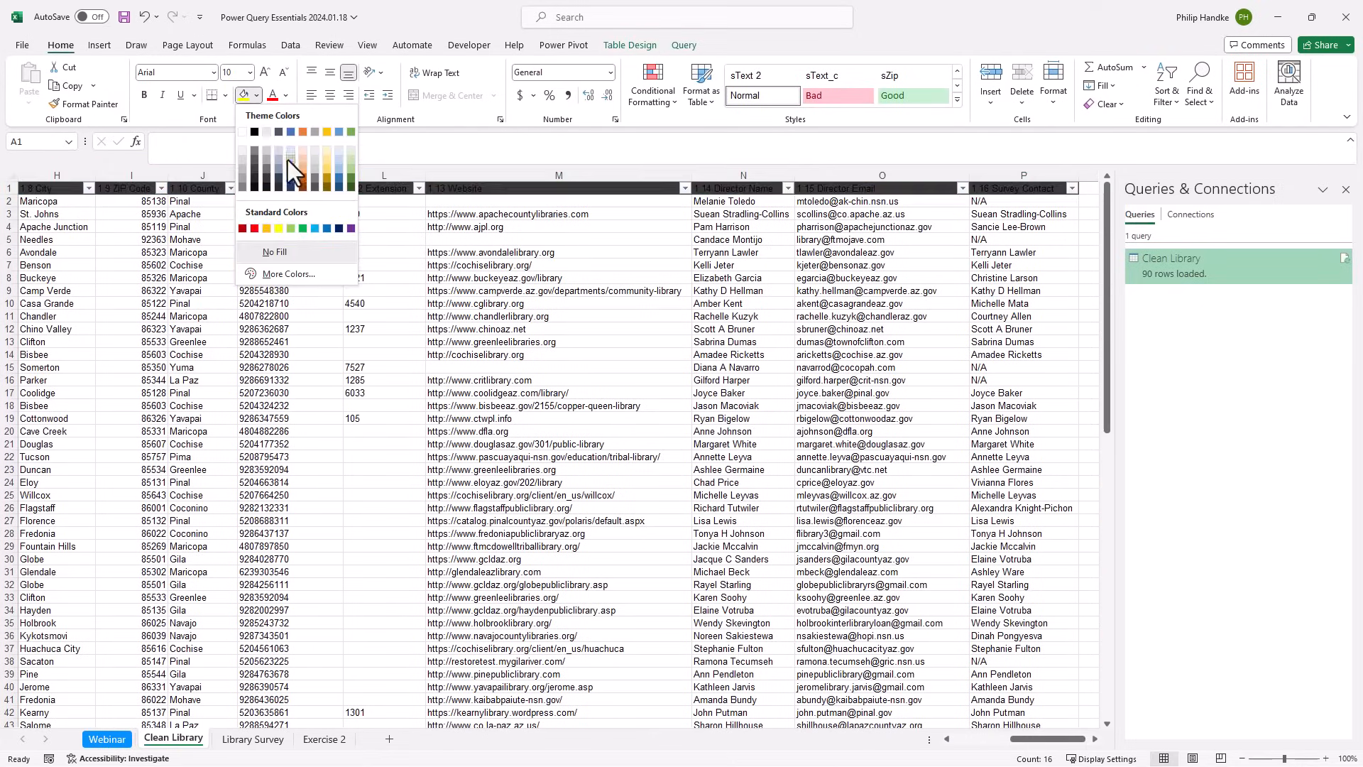
{"action": "left_click", "coordinate": [290, 153]}
{"action": "key", "text": "ctrl+Home"}
{"action": "left_click", "coordinate": [287, 228]}
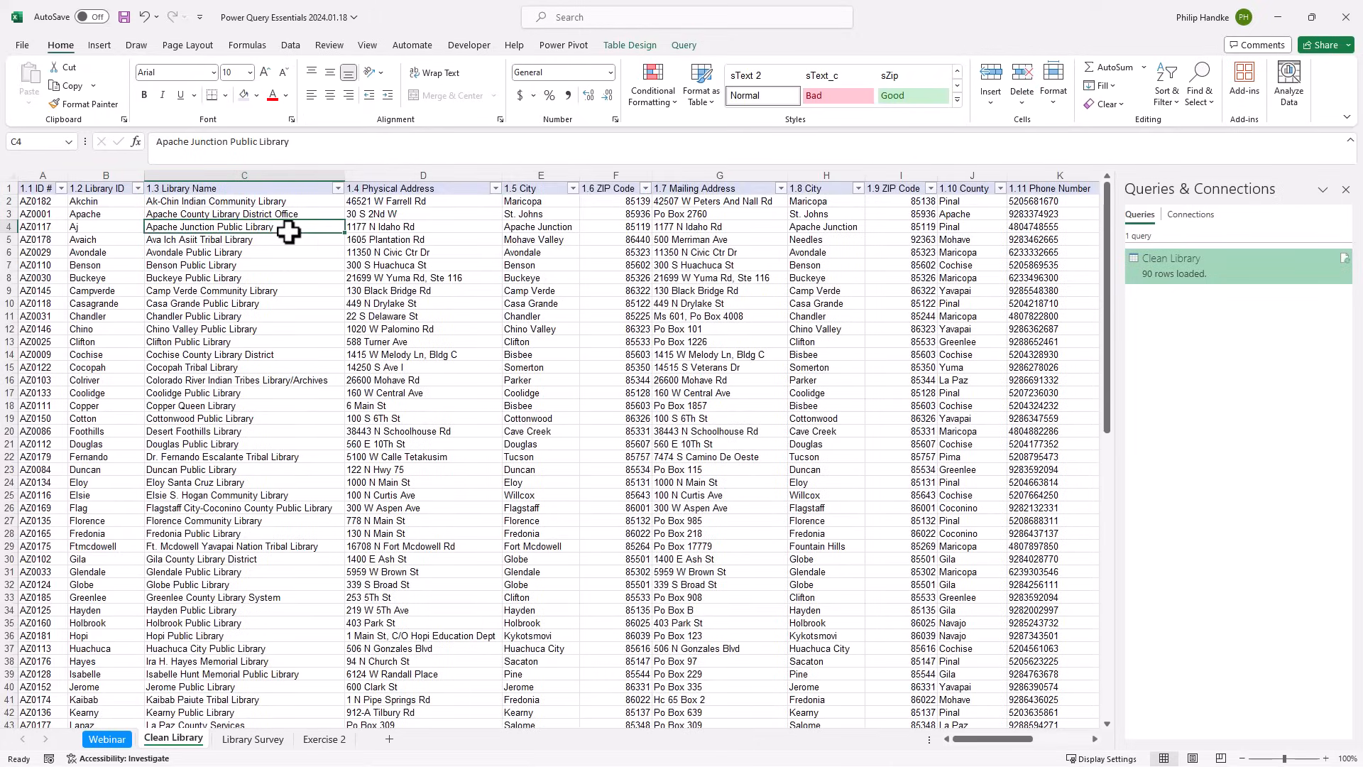
{"action": "key", "text": "Home"}
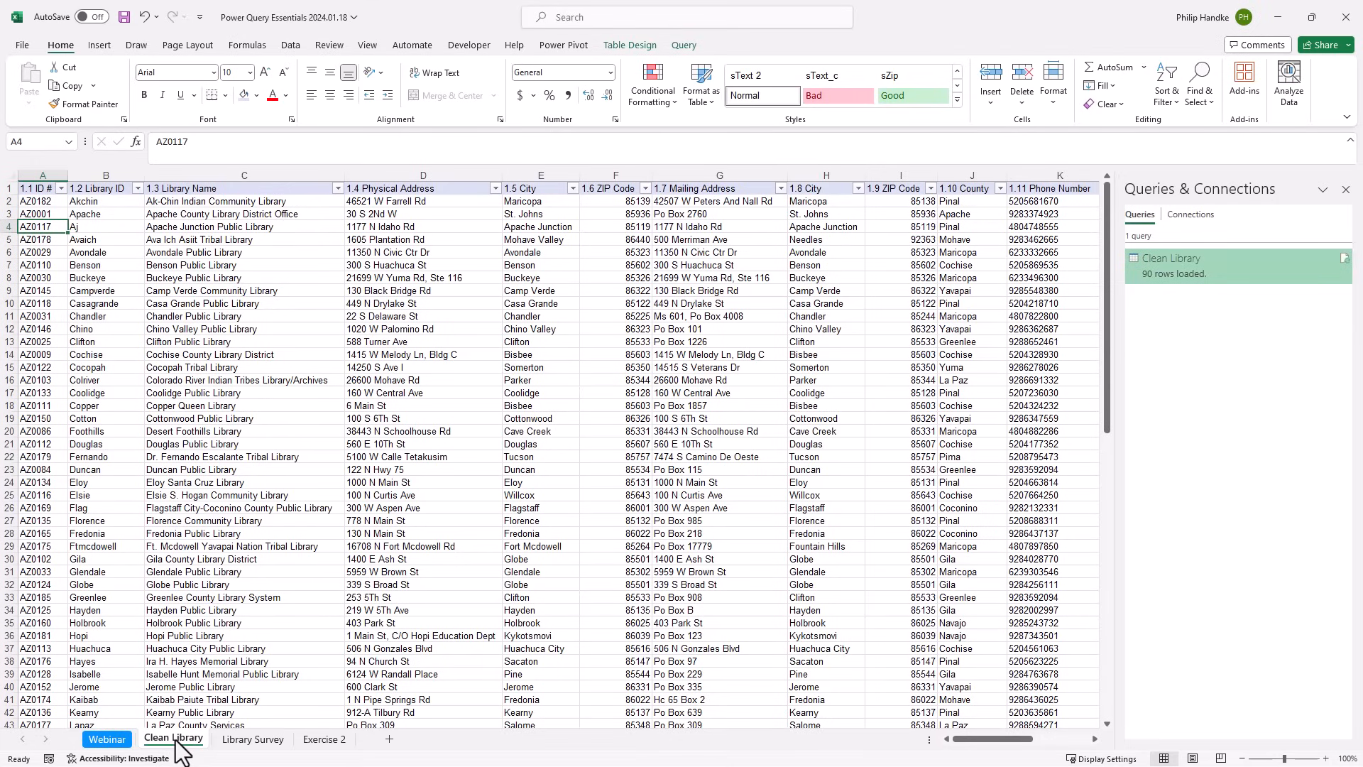
Compare the original data on the Library Survey sheet with the cleaned data on the Clean Library sheet.
{"action": "left_click", "coordinate": [250, 739]}
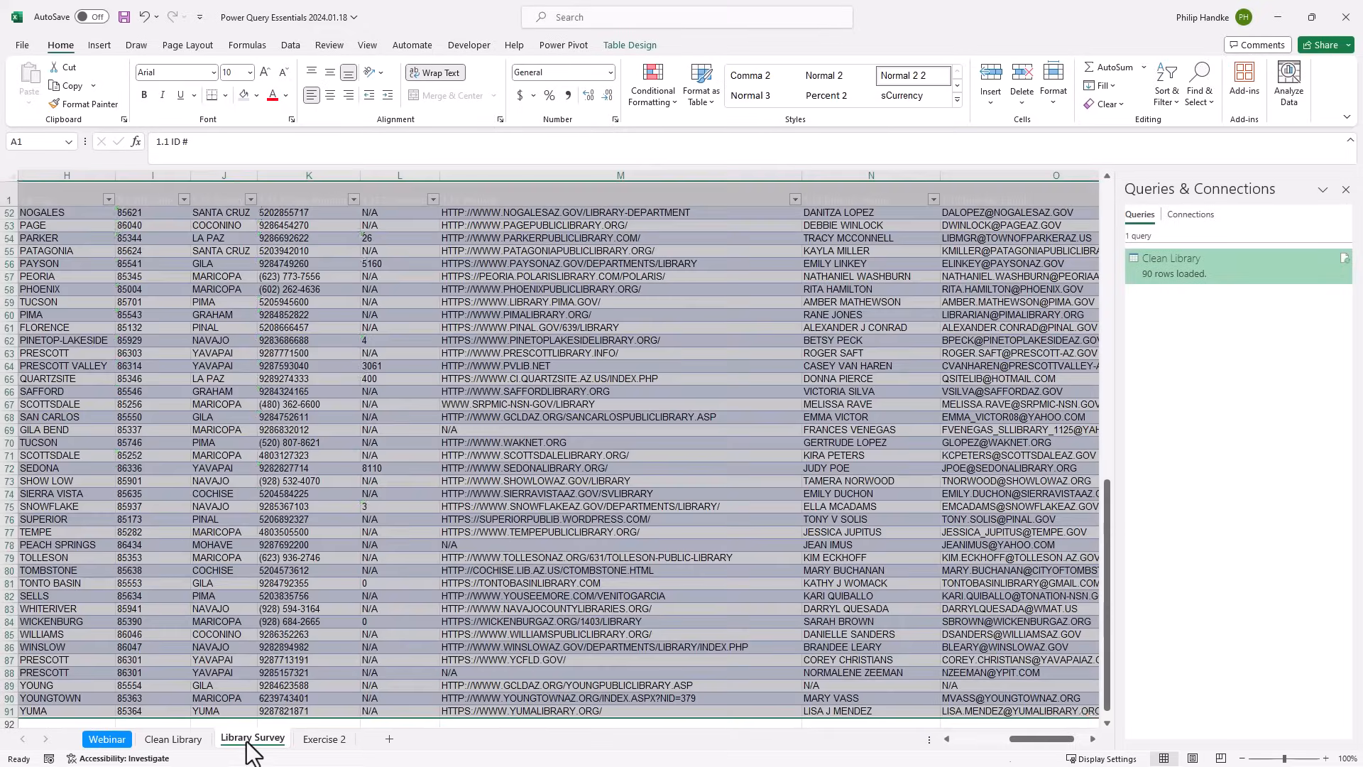
{"action": "left_click", "coordinate": [311, 340]}
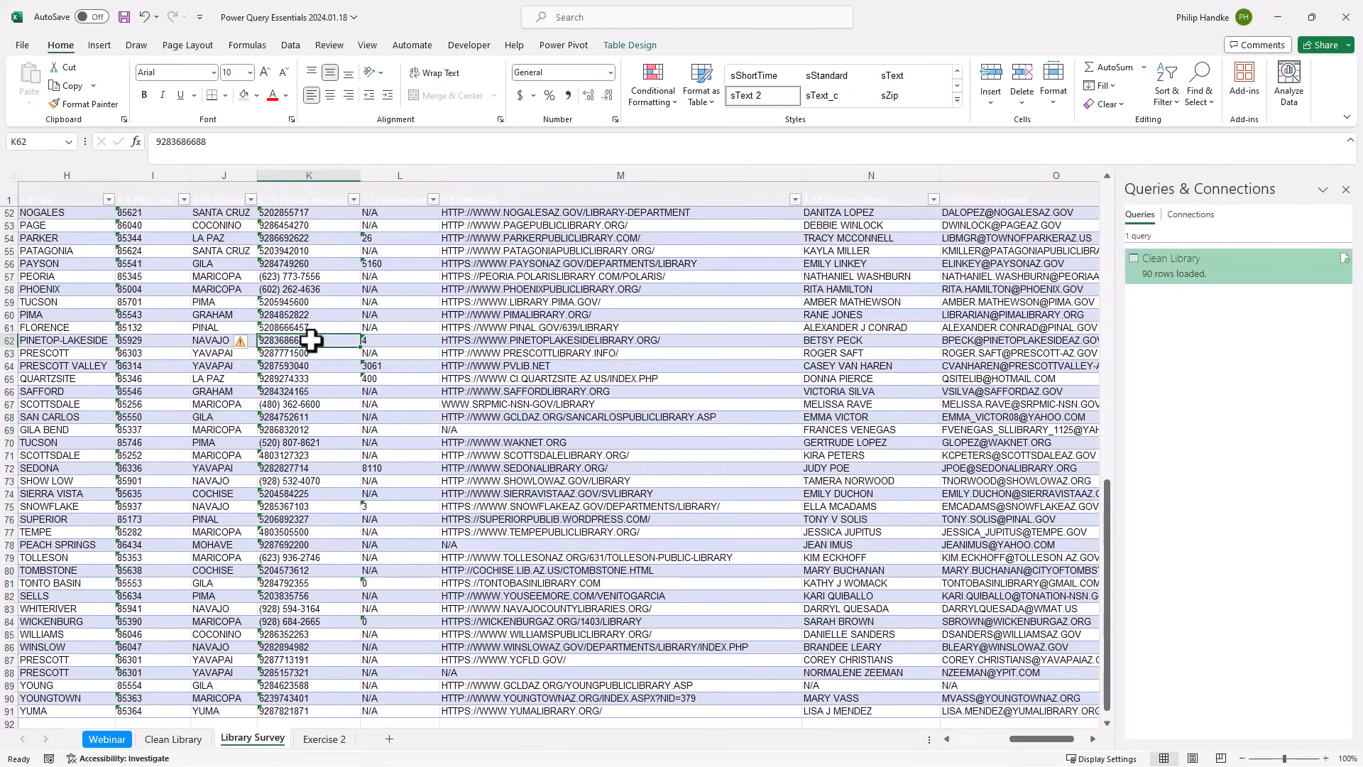
{"action": "key", "text": "ctrl+Up"}
{"action": "key", "text": "Left"}
{"action": "key", "text": "Down"}
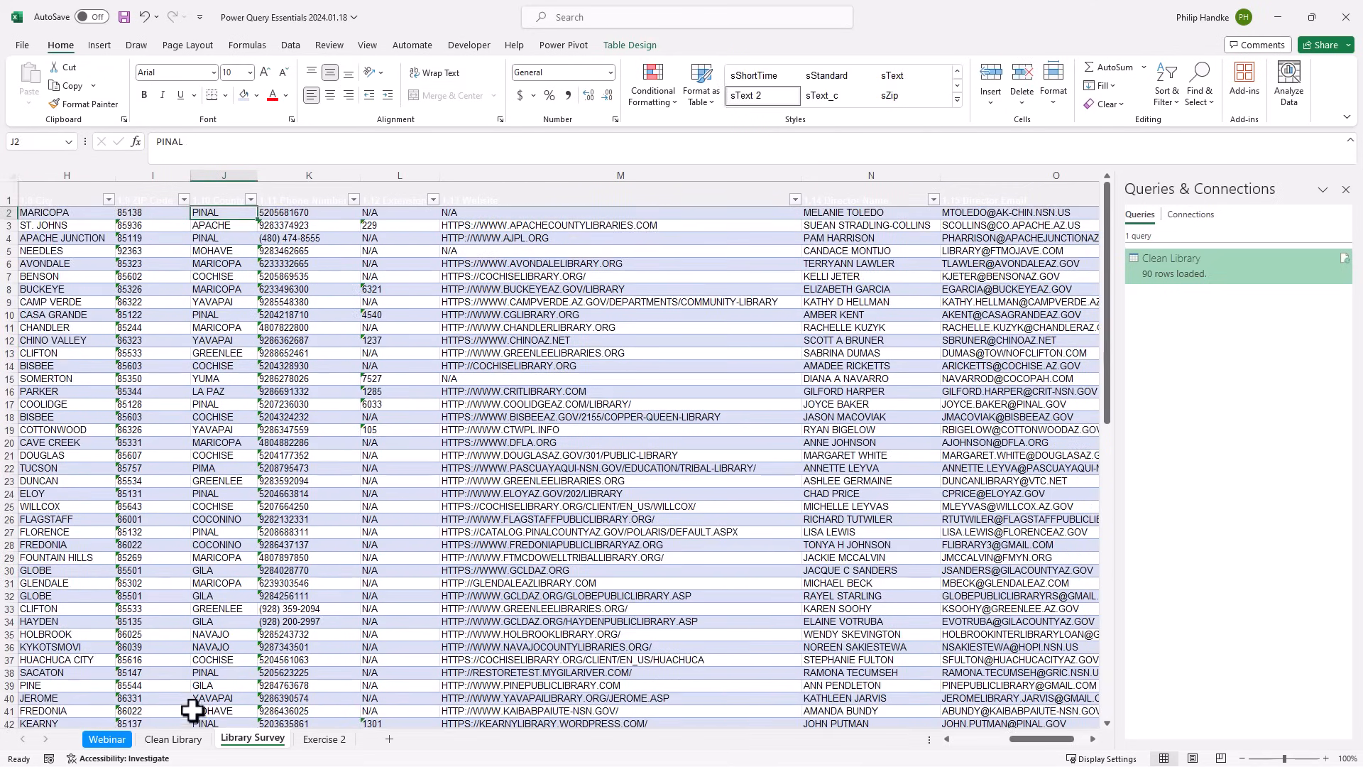
{"action": "left_click", "coordinate": [179, 739]}
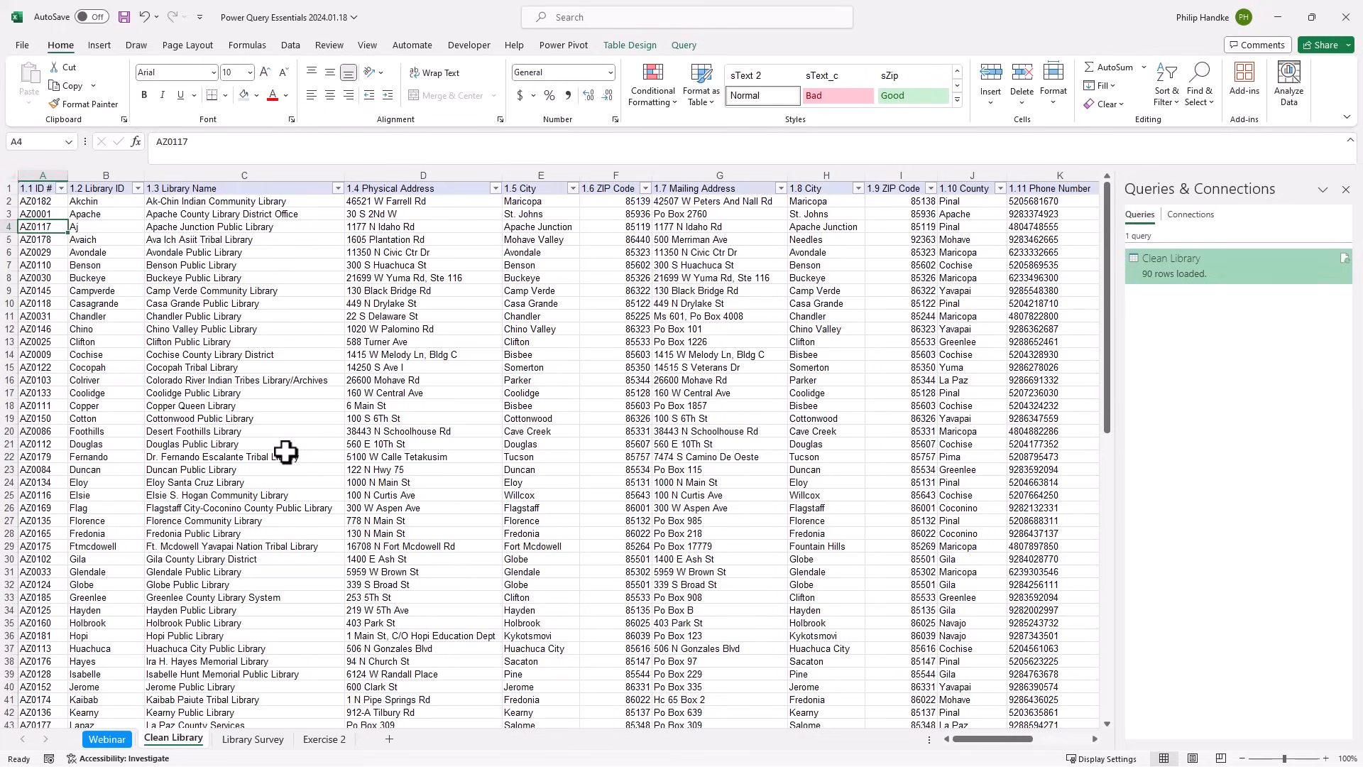
Go to the empty Exercise 2 sheet and switch to File Explorer at the PQ Webinar 1-18 folder.
{"action": "left_click", "coordinate": [323, 742]}
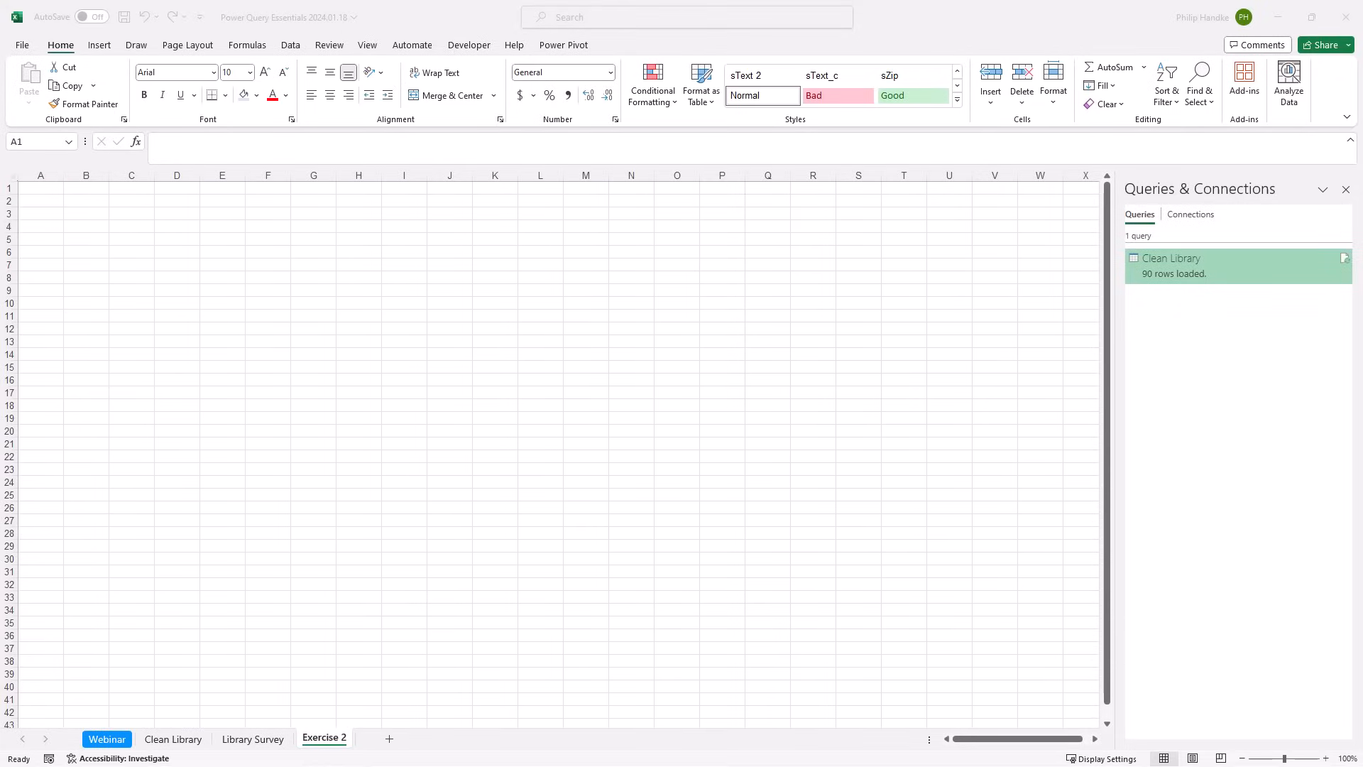
{"action": "left_click", "coordinate": [937, 458]}
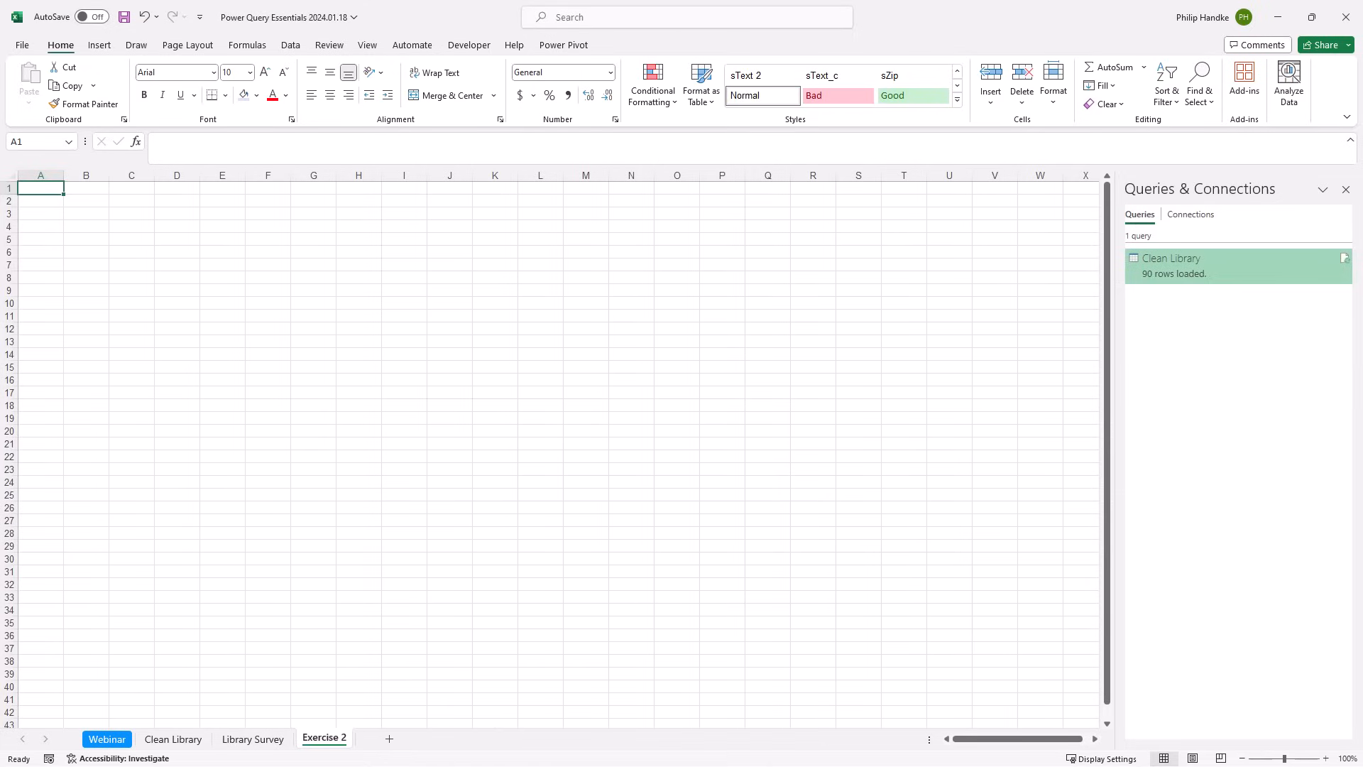
{"action": "key", "text": "alt+Tab"}
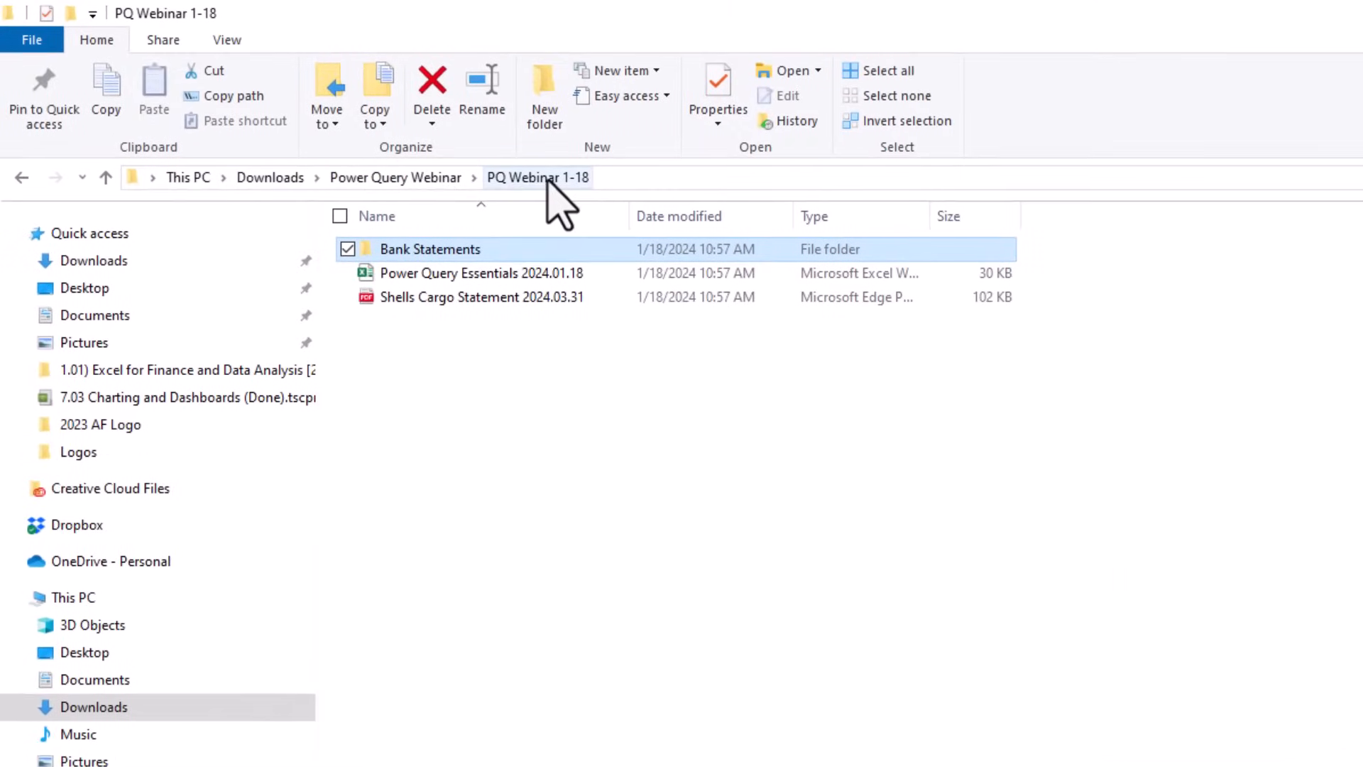
Open the Bank Statements folder and examine the layout and transactions of the Shells Cargo Statement 2024.01.31 PDF across its pages.
{"action": "double_click", "coordinate": [444, 249]}
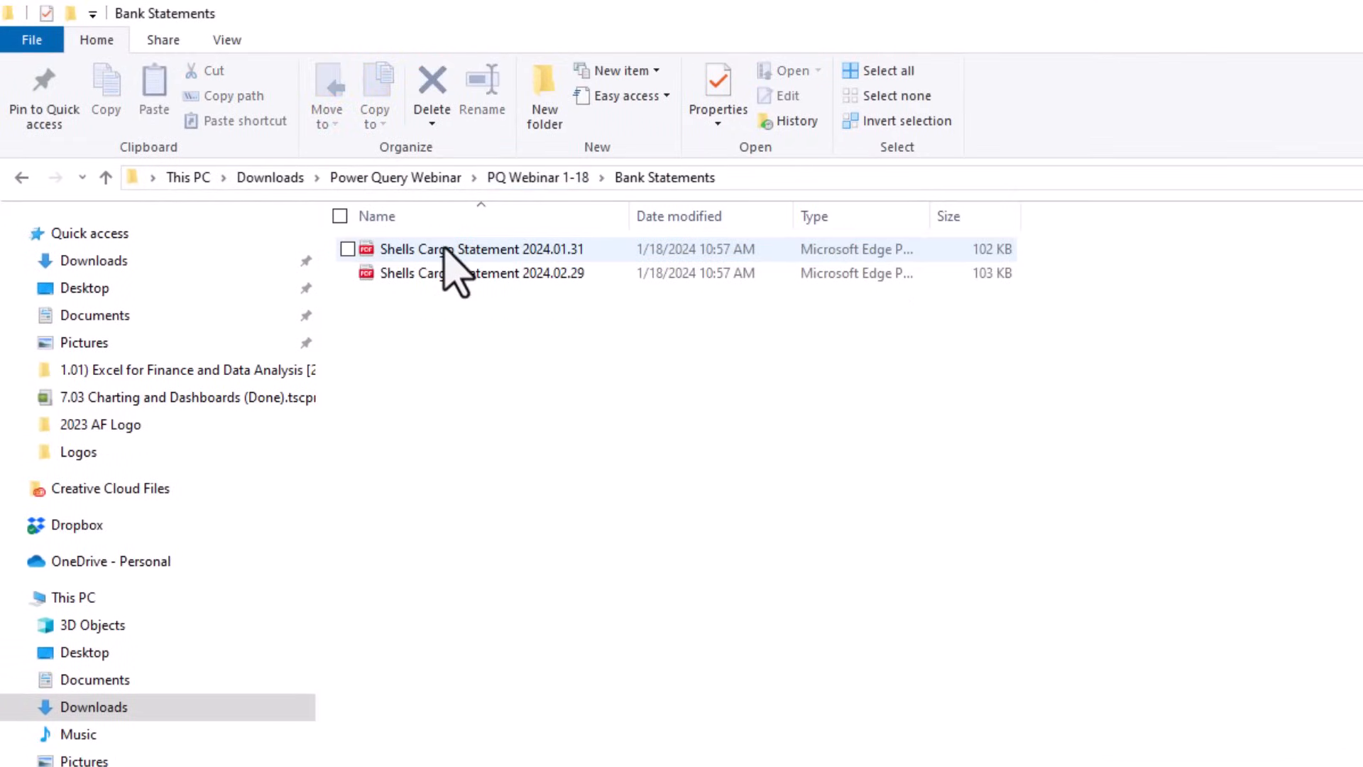
{"action": "double_click", "coordinate": [620, 249]}
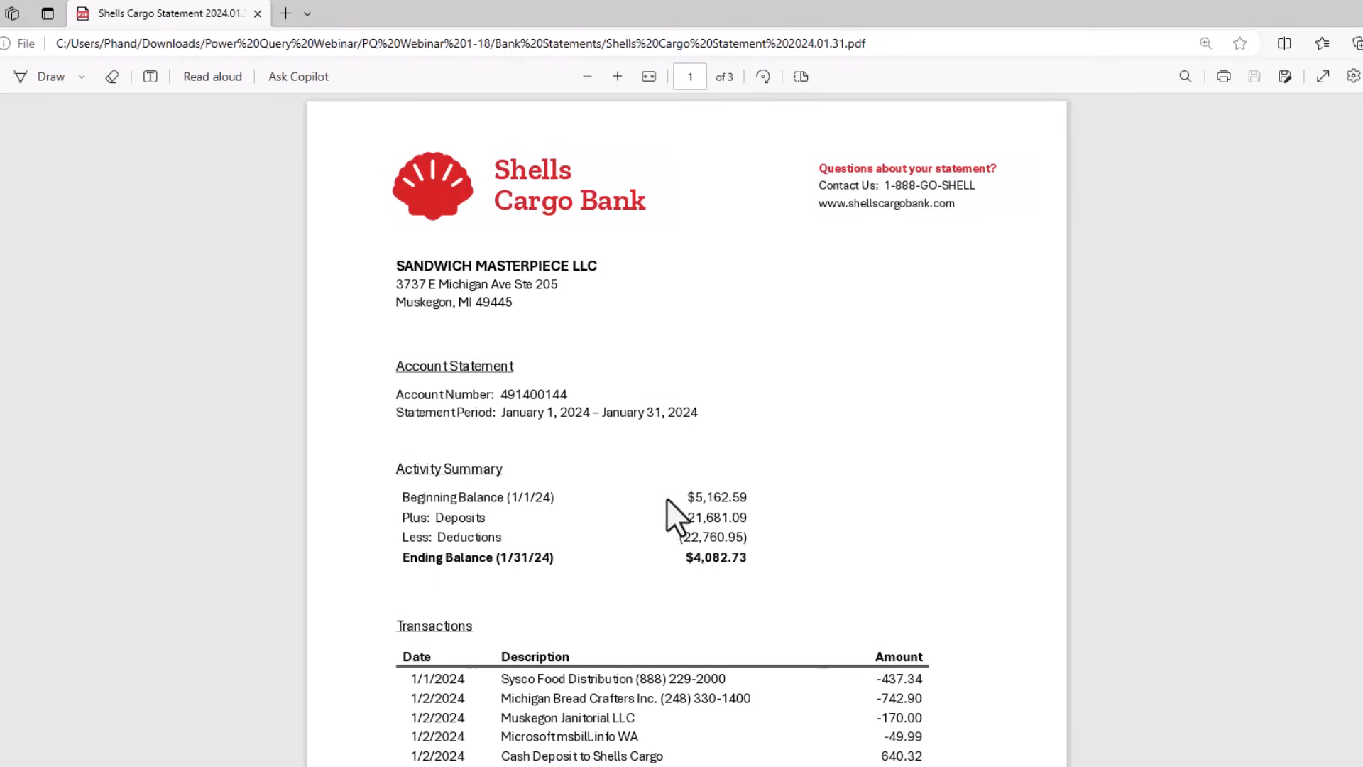
{"action": "scroll", "coordinate": [550, 522], "scroll_direction": "down", "scroll_amount": 6}
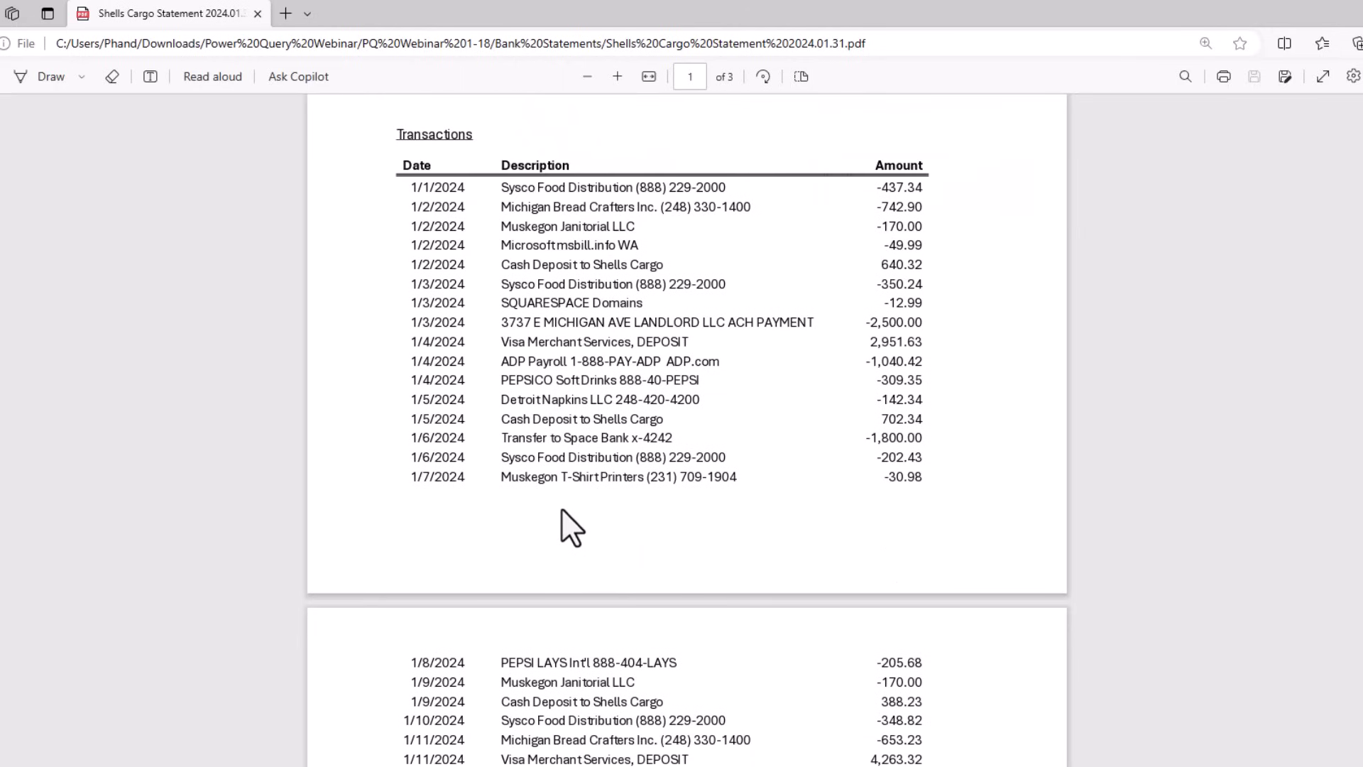
{"action": "scroll", "coordinate": [561, 508], "scroll_direction": "down", "scroll_amount": 6}
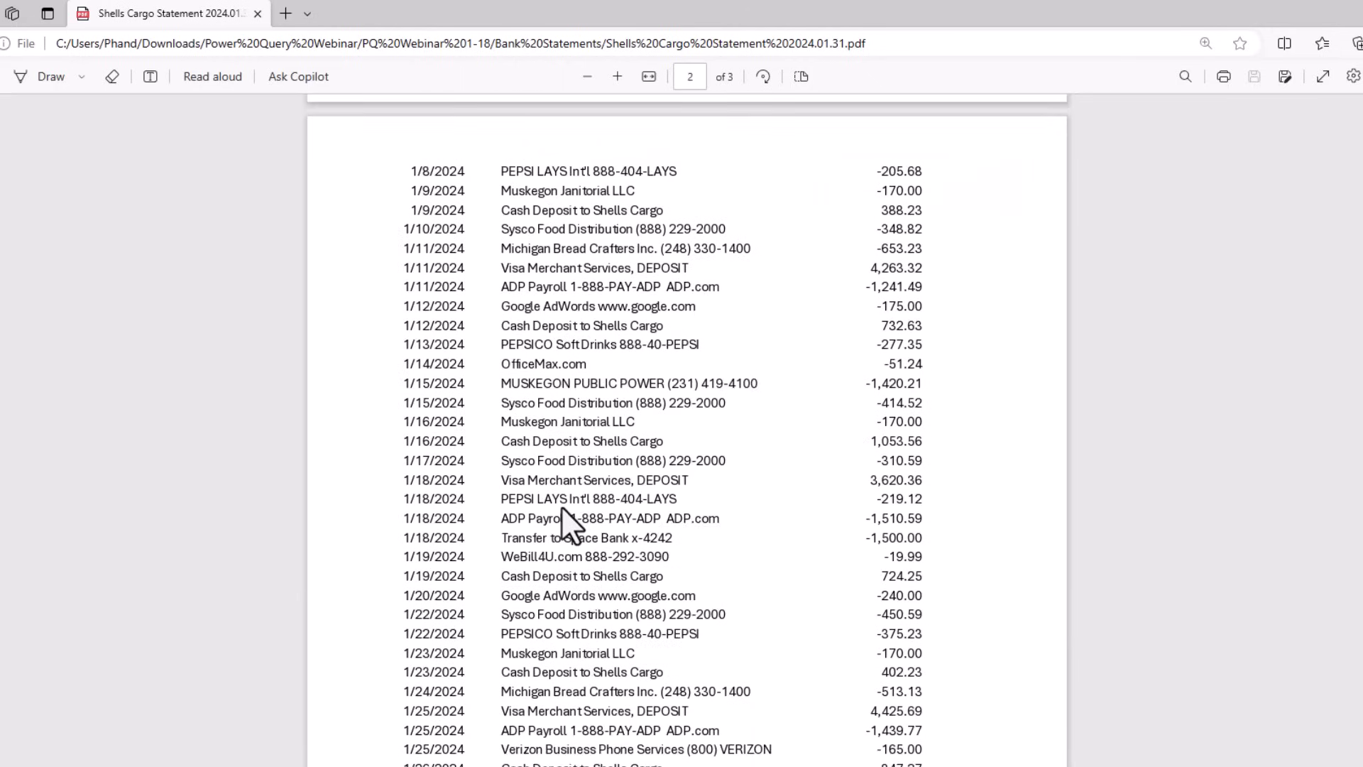
{"action": "scroll", "coordinate": [562, 508], "scroll_direction": "down", "scroll_amount": 4}
{"action": "scroll", "coordinate": [556, 488], "scroll_direction": "down", "scroll_amount": 4}
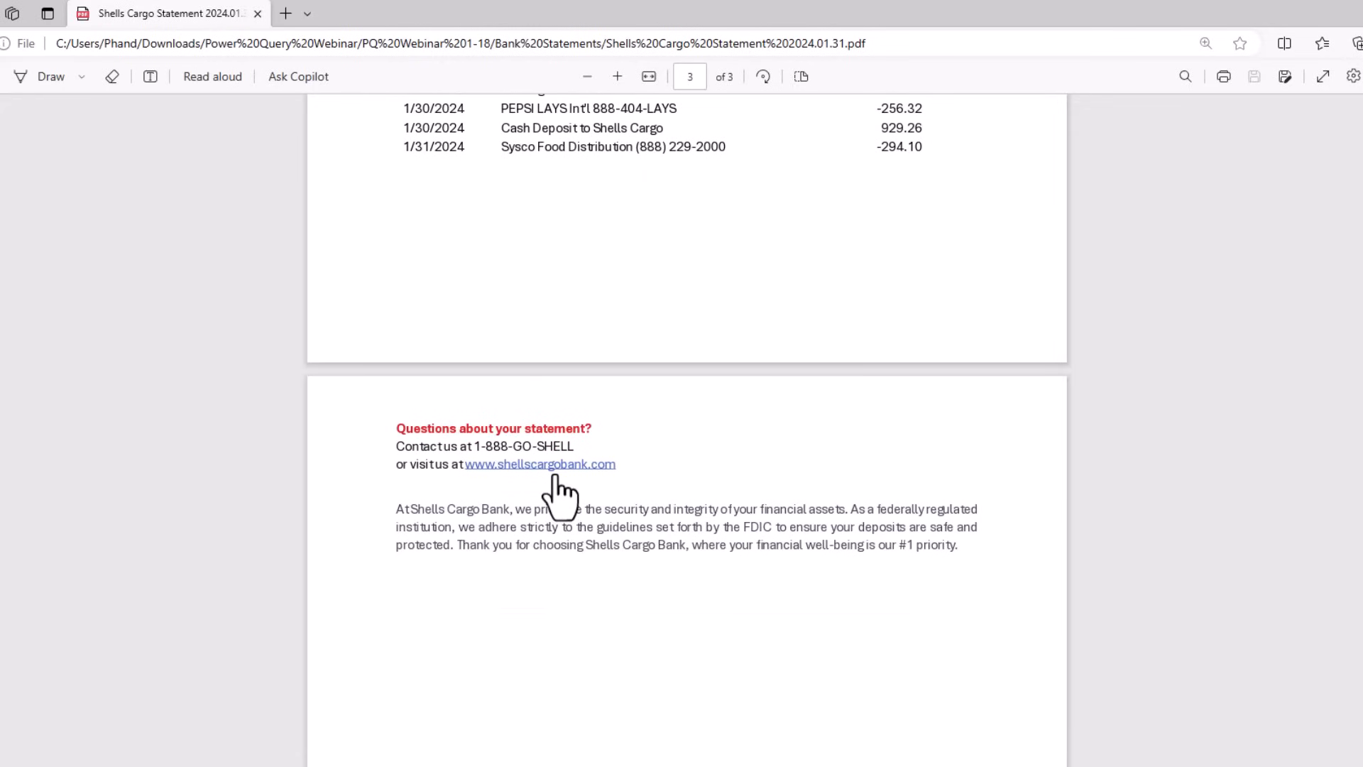
{"action": "scroll", "coordinate": [557, 490], "scroll_direction": "up", "scroll_amount": 8}
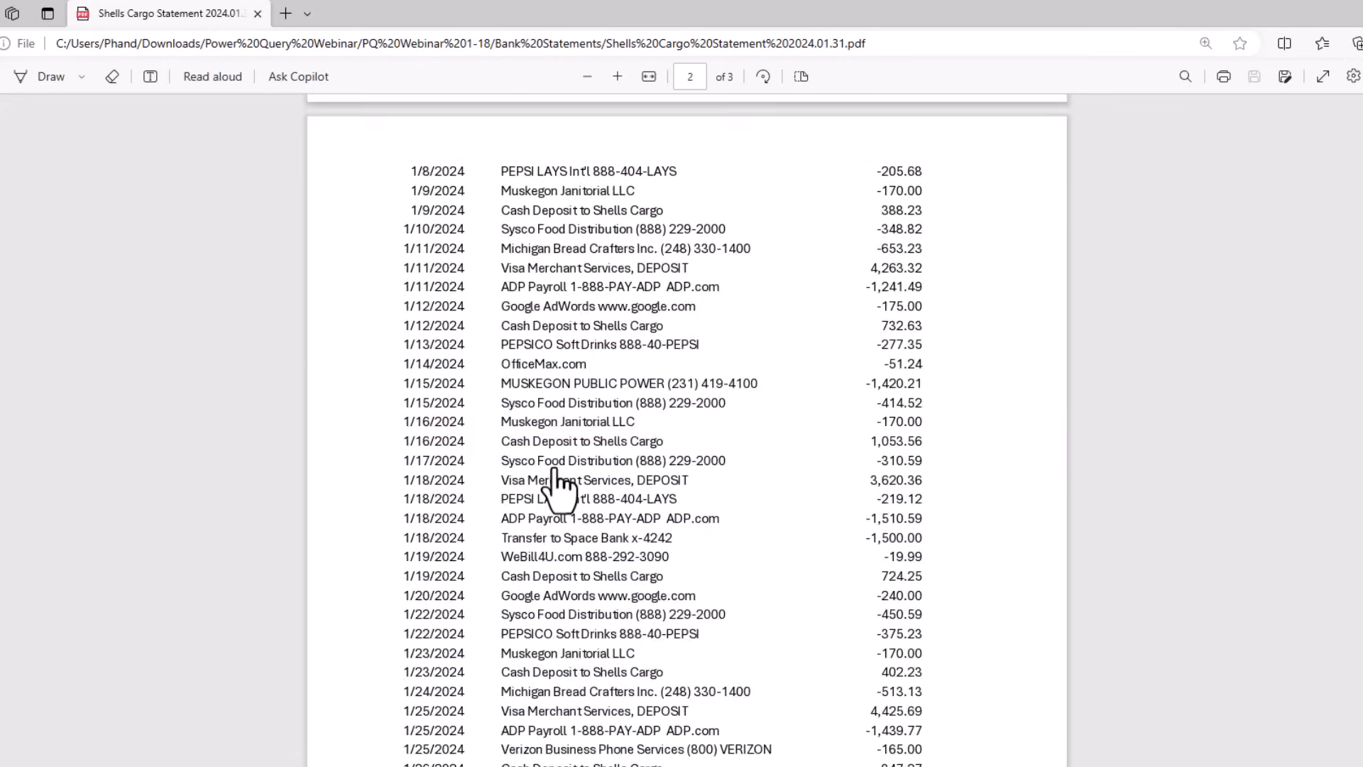
{"action": "scroll", "coordinate": [555, 479], "scroll_direction": "up", "scroll_amount": 12}
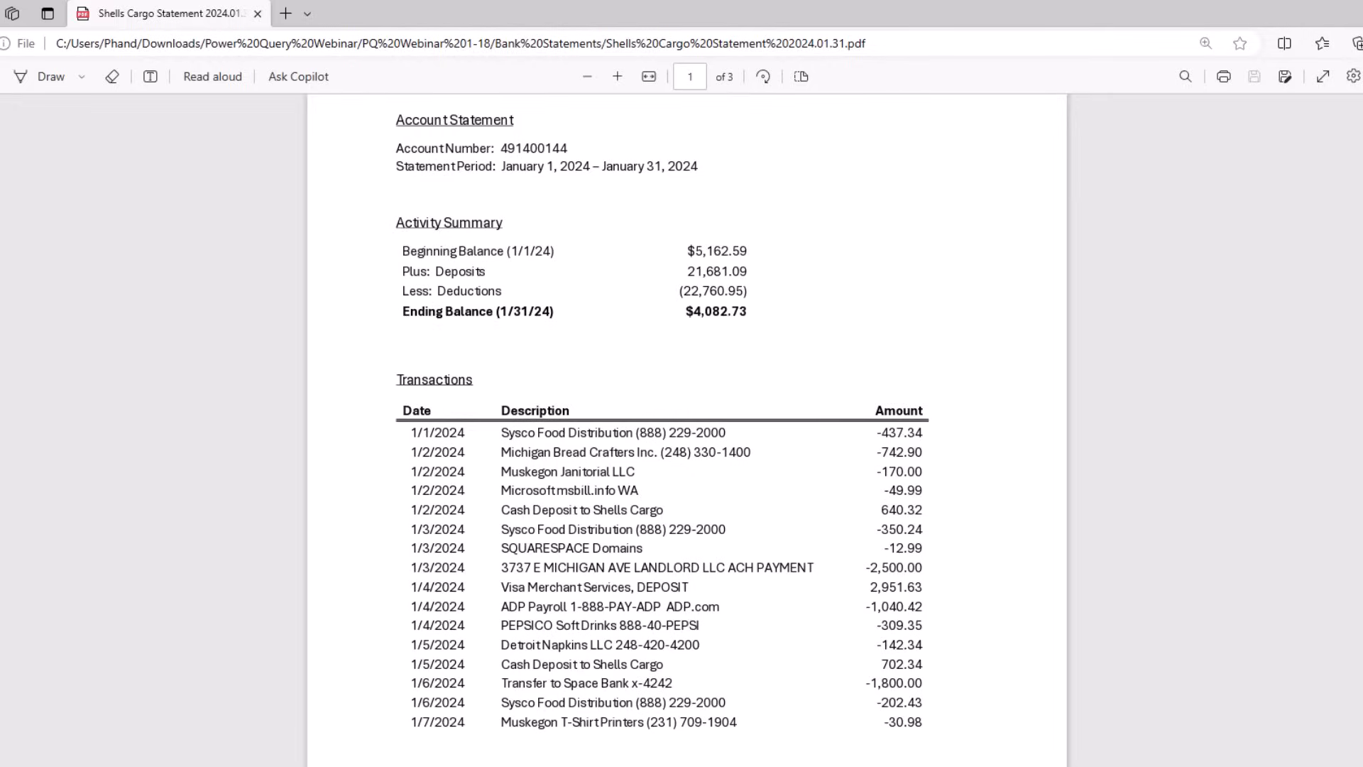
{"action": "left_click", "coordinate": [1362, 10]}
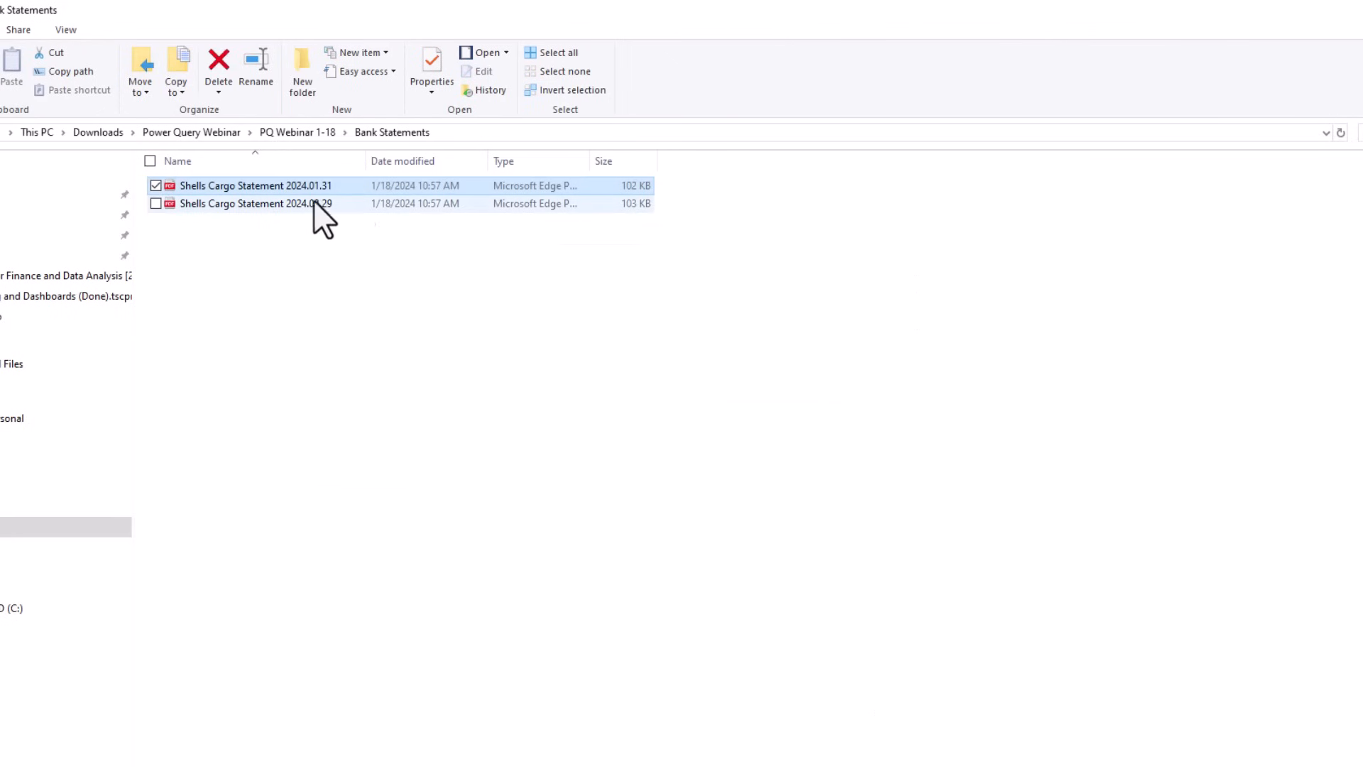
Open the Shells Cargo Statement 2024.02.29 PDF, examine its summary and transactions, and close both statements.
{"action": "left_click", "coordinate": [357, 204]}
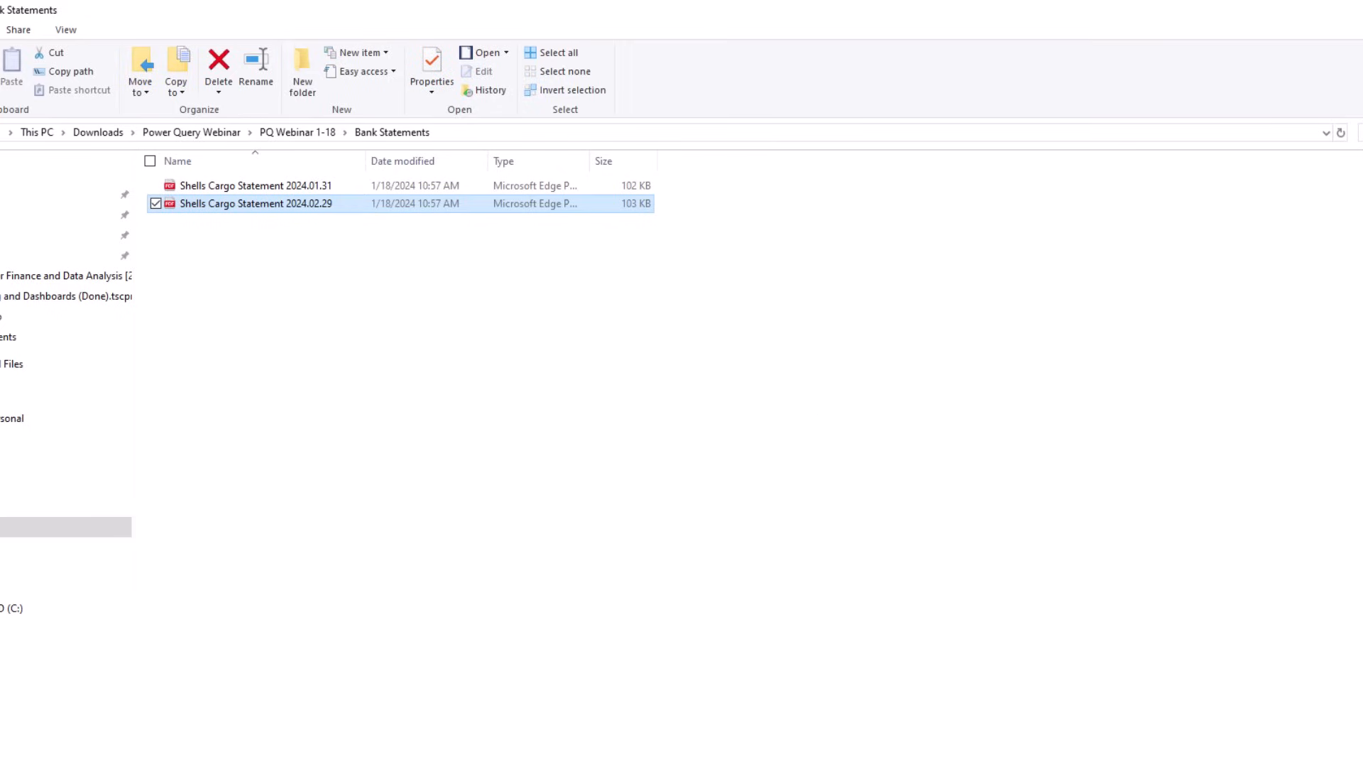
{"action": "key", "text": "Return"}
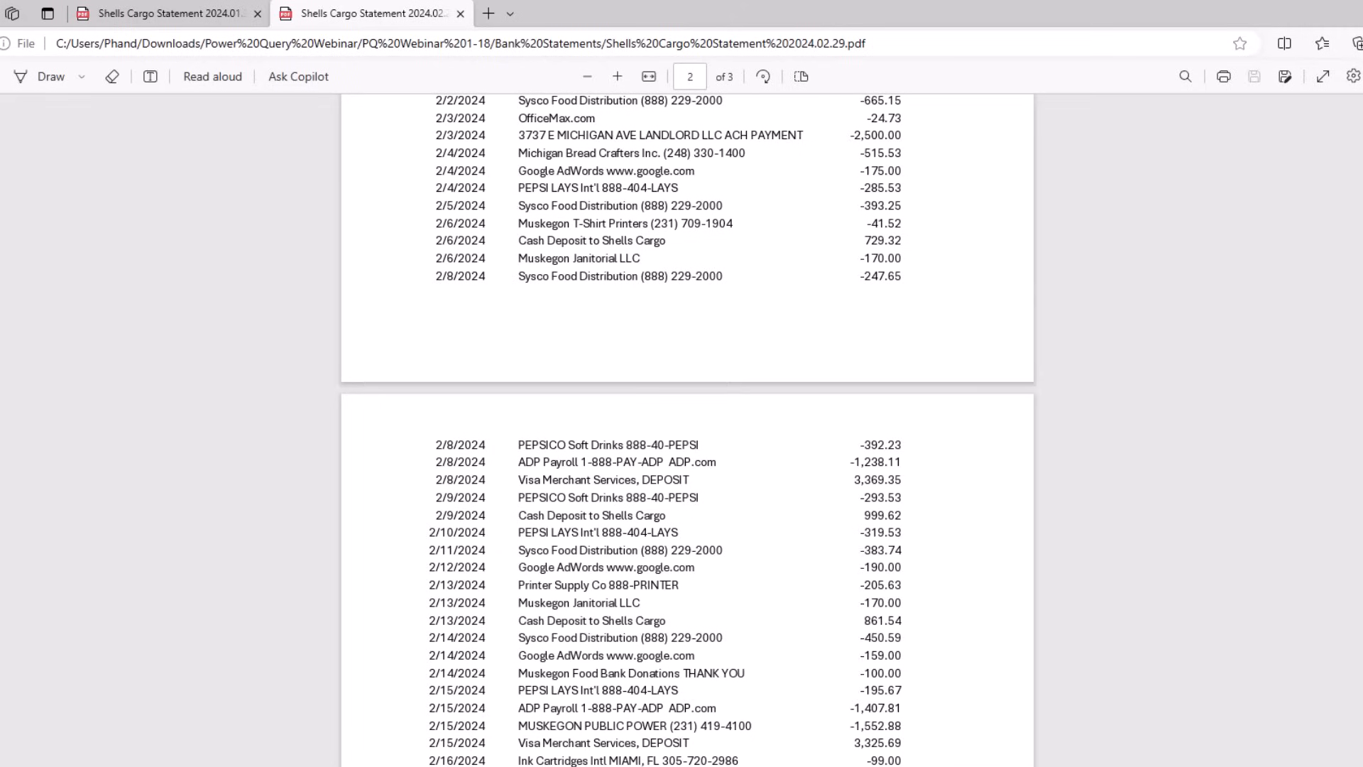
{"action": "scroll", "coordinate": [547, 404], "scroll_direction": "up", "scroll_amount": 10}
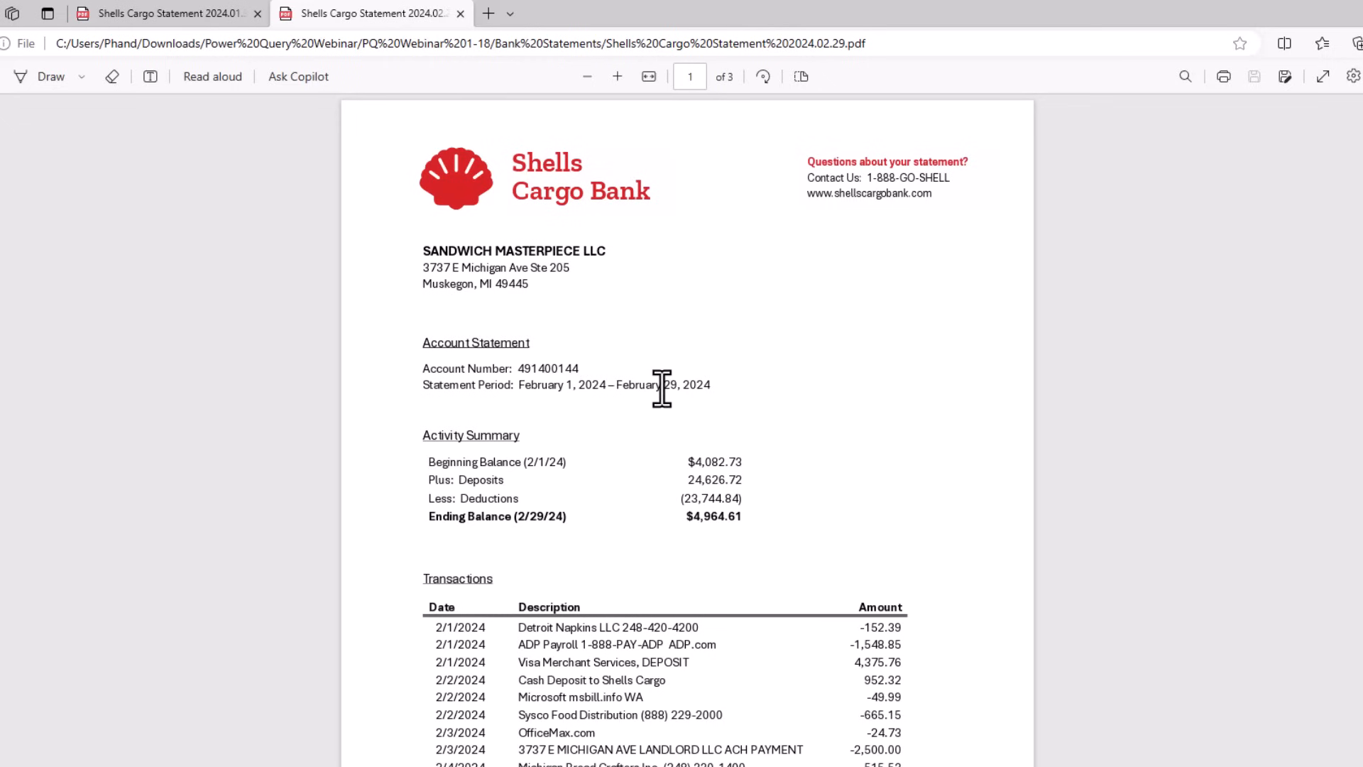
{"action": "scroll", "coordinate": [560, 522], "scroll_direction": "down", "scroll_amount": 5}
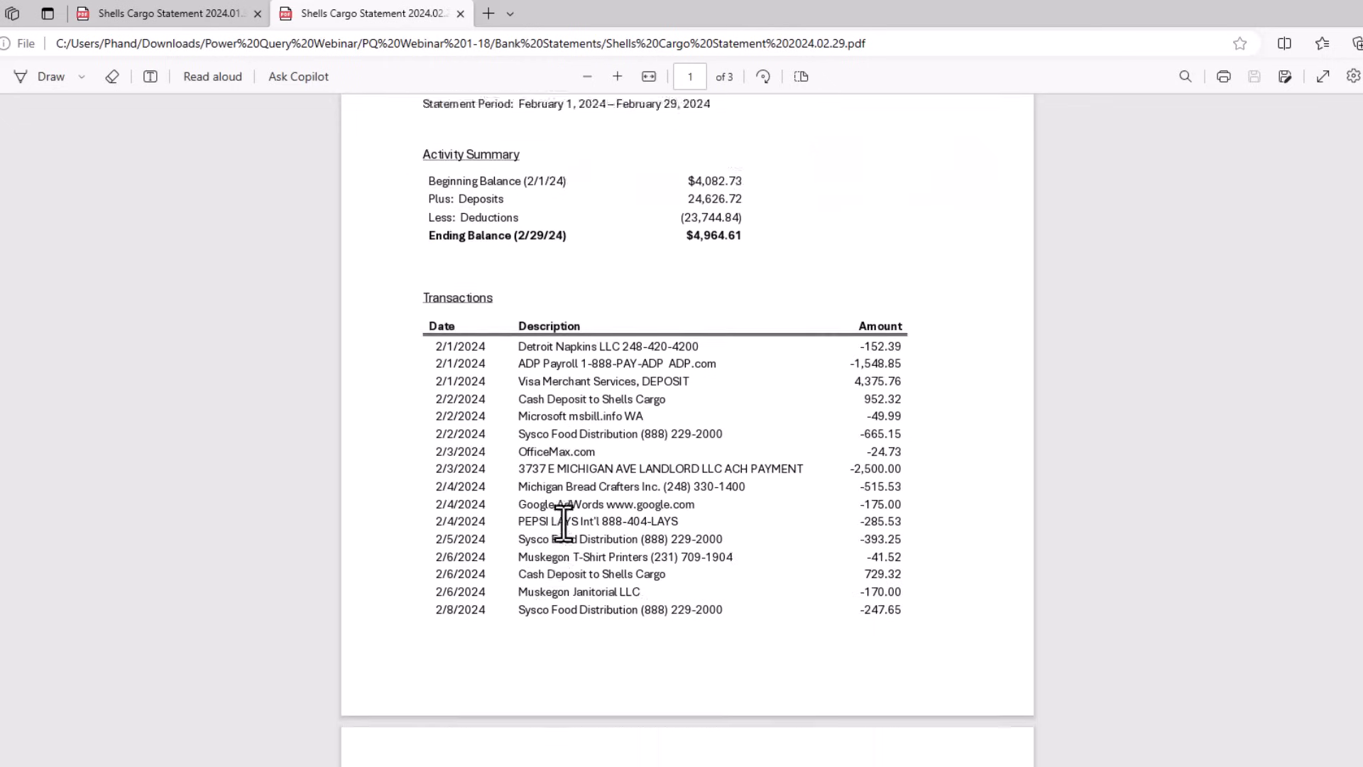
{"action": "scroll", "coordinate": [558, 517], "scroll_direction": "down", "scroll_amount": 5}
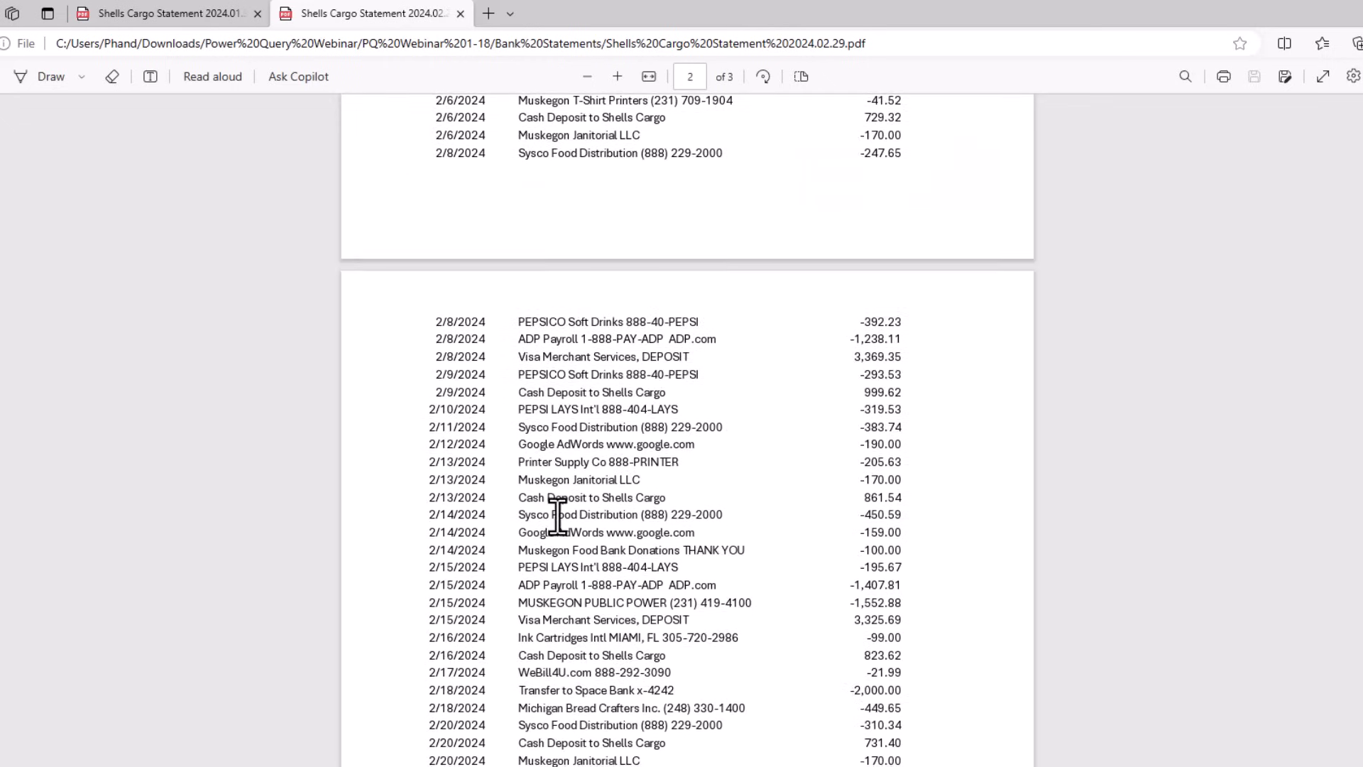
{"action": "scroll", "coordinate": [558, 517], "scroll_direction": "down", "scroll_amount": 10}
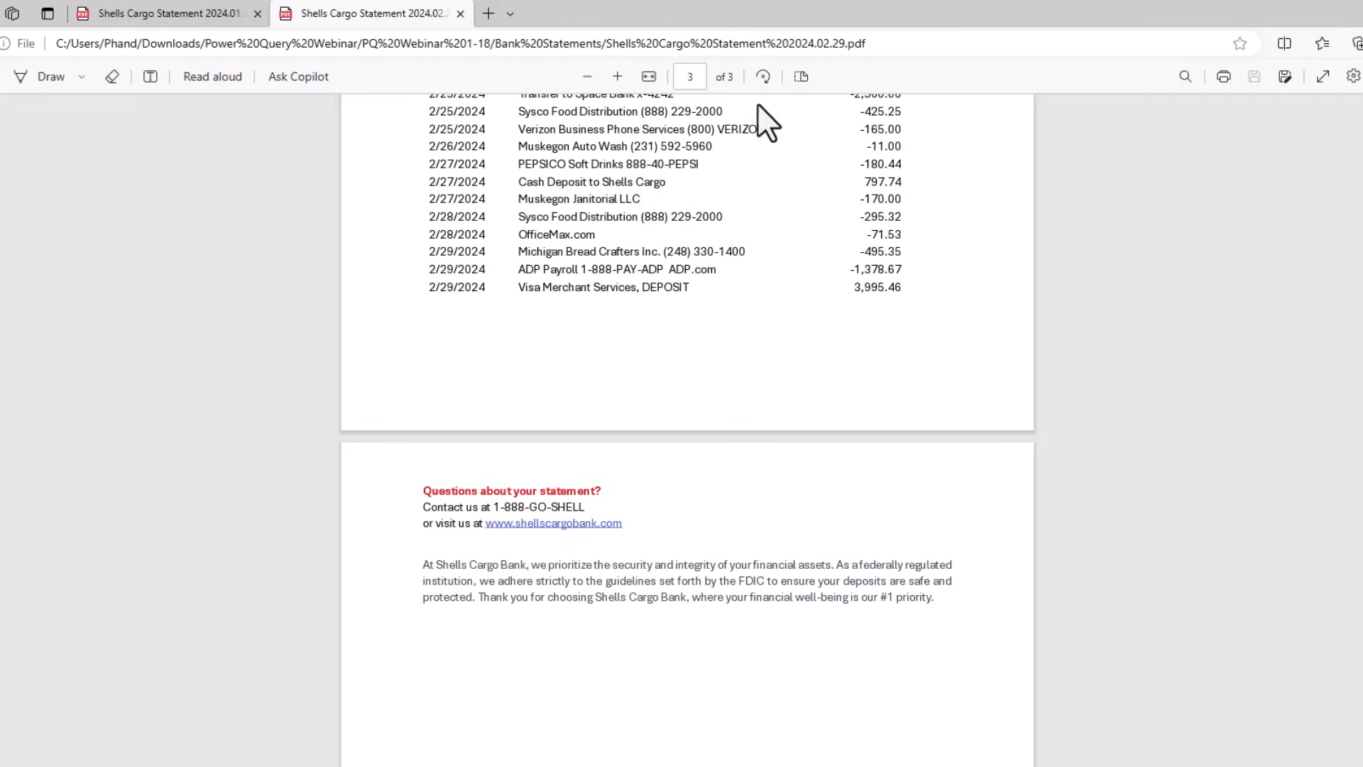
{"action": "left_click", "coordinate": [460, 13]}
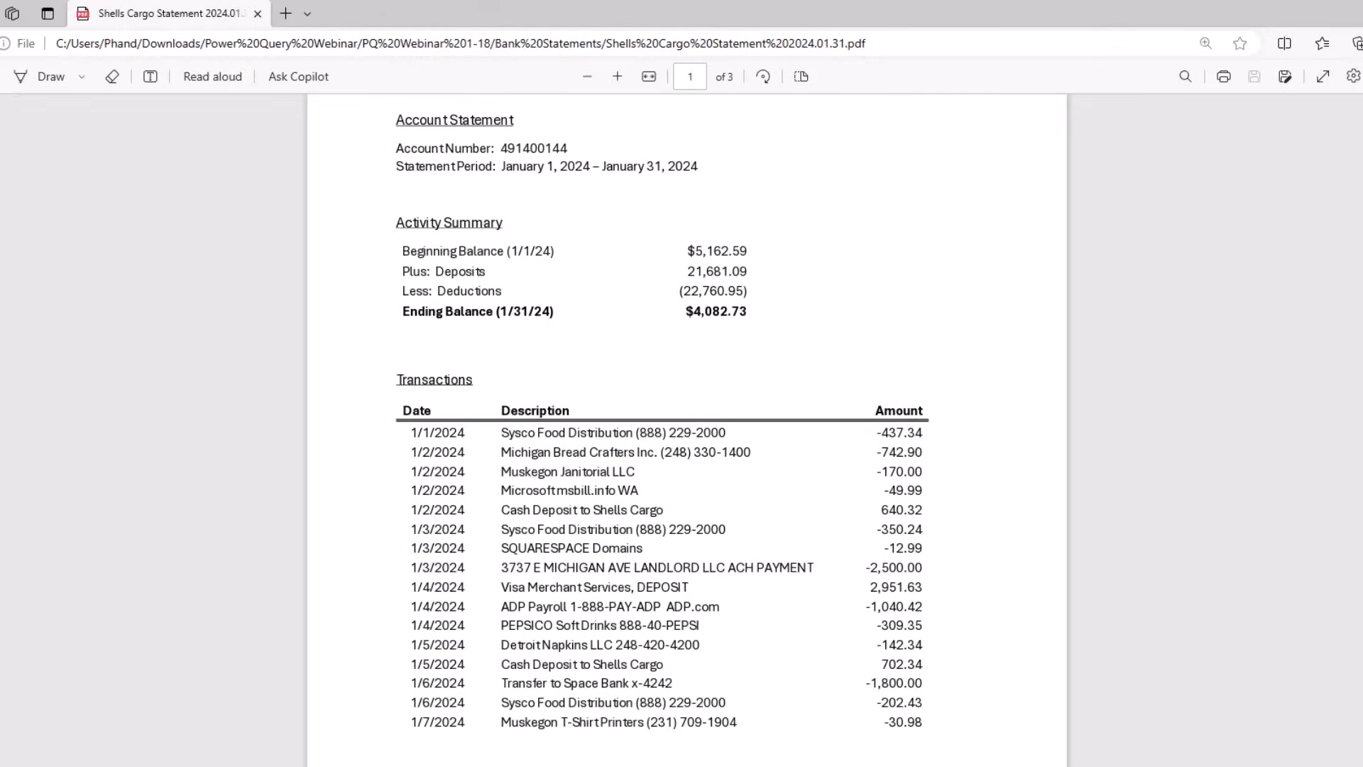
{"action": "key", "text": "alt+F4"}
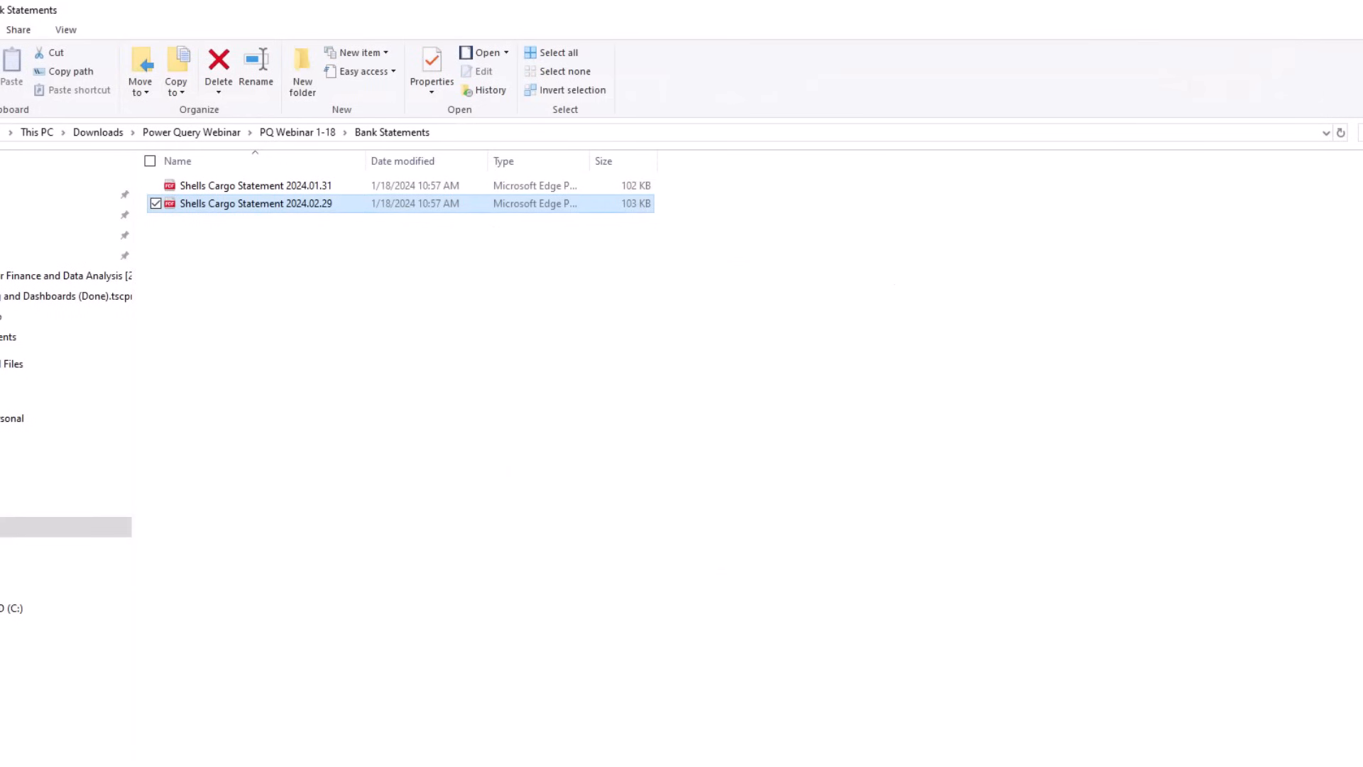
Switch to Excel, import the Bank Statements folder from Downloads > Power Query Webinar > PQ Webinar 1-18, and open it for transforming in Power Query.
{"action": "key", "text": "alt+Tab"}
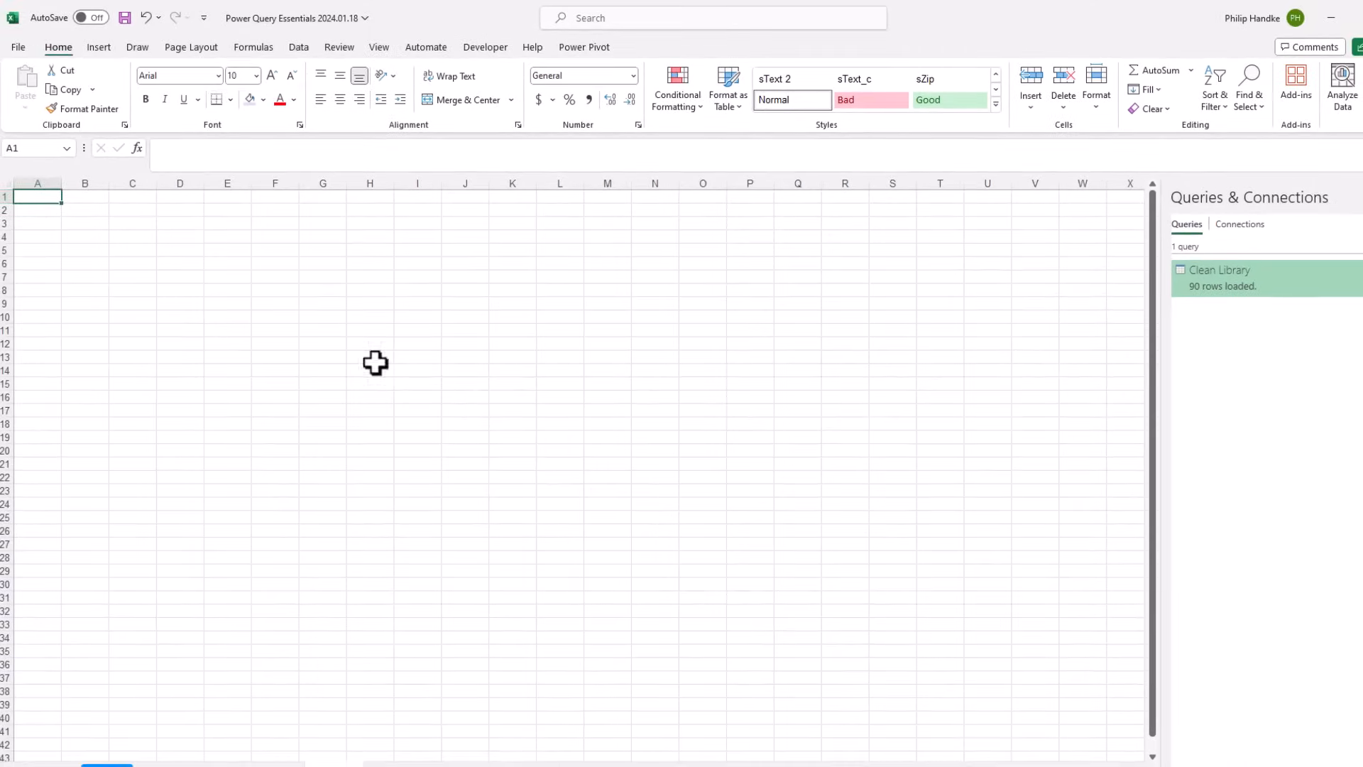
{"action": "left_click", "coordinate": [295, 48]}
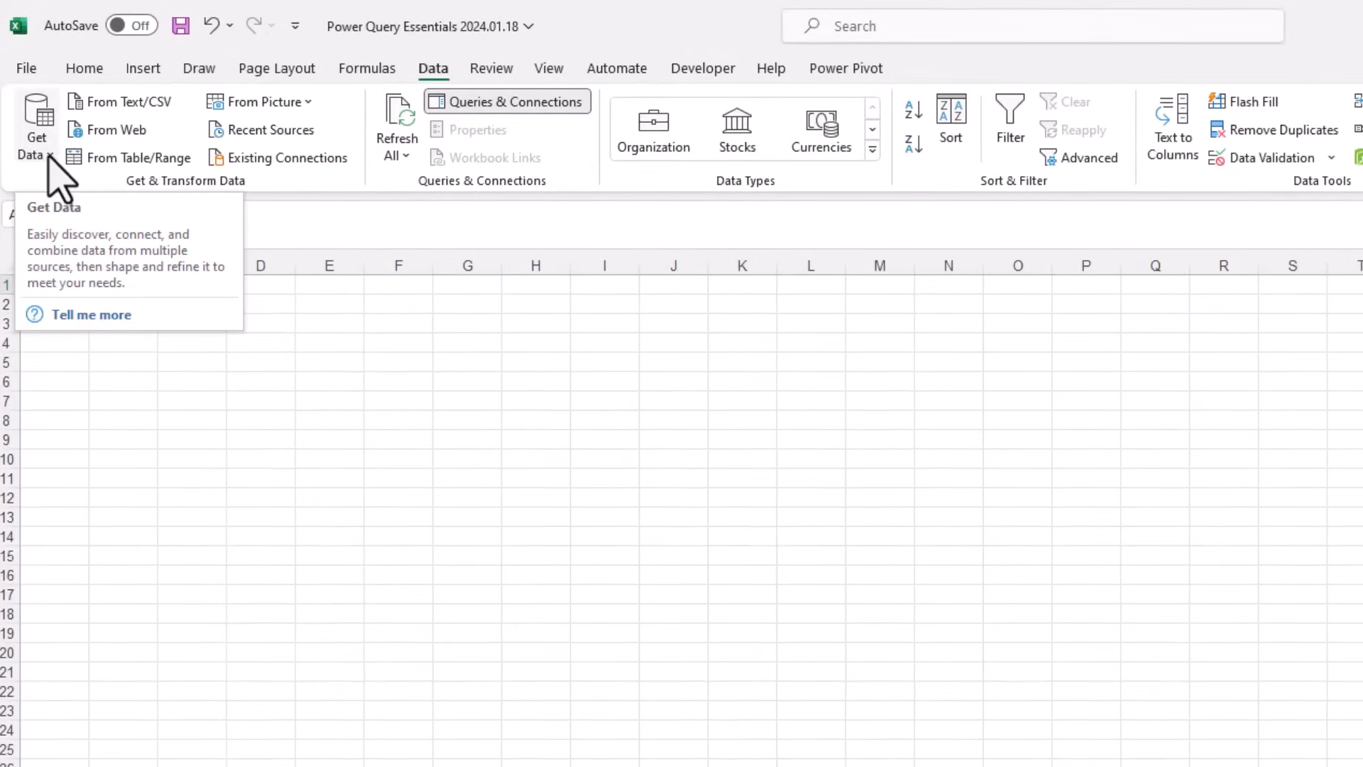
{"action": "left_click", "coordinate": [48, 152]}
{"action": "mouse_move", "coordinate": [86, 203]}
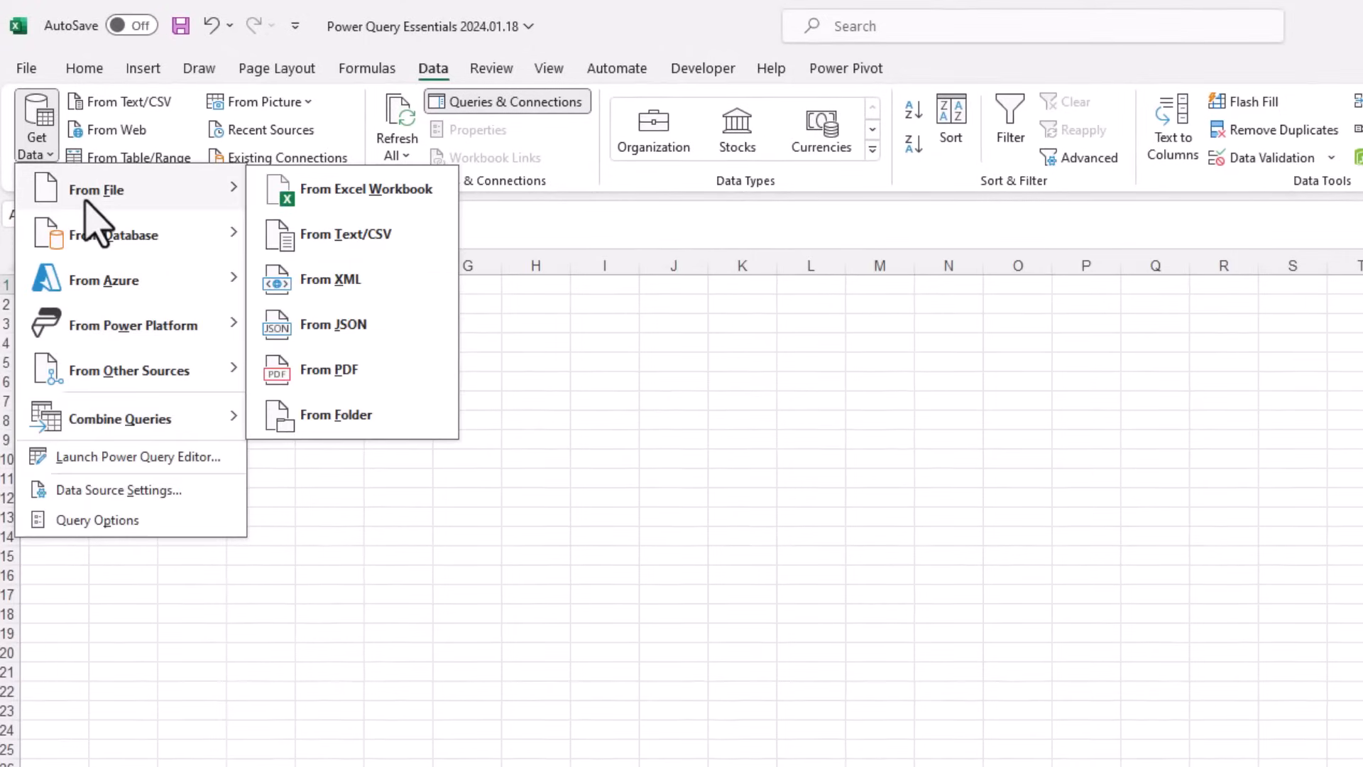
{"action": "left_click", "coordinate": [350, 426]}
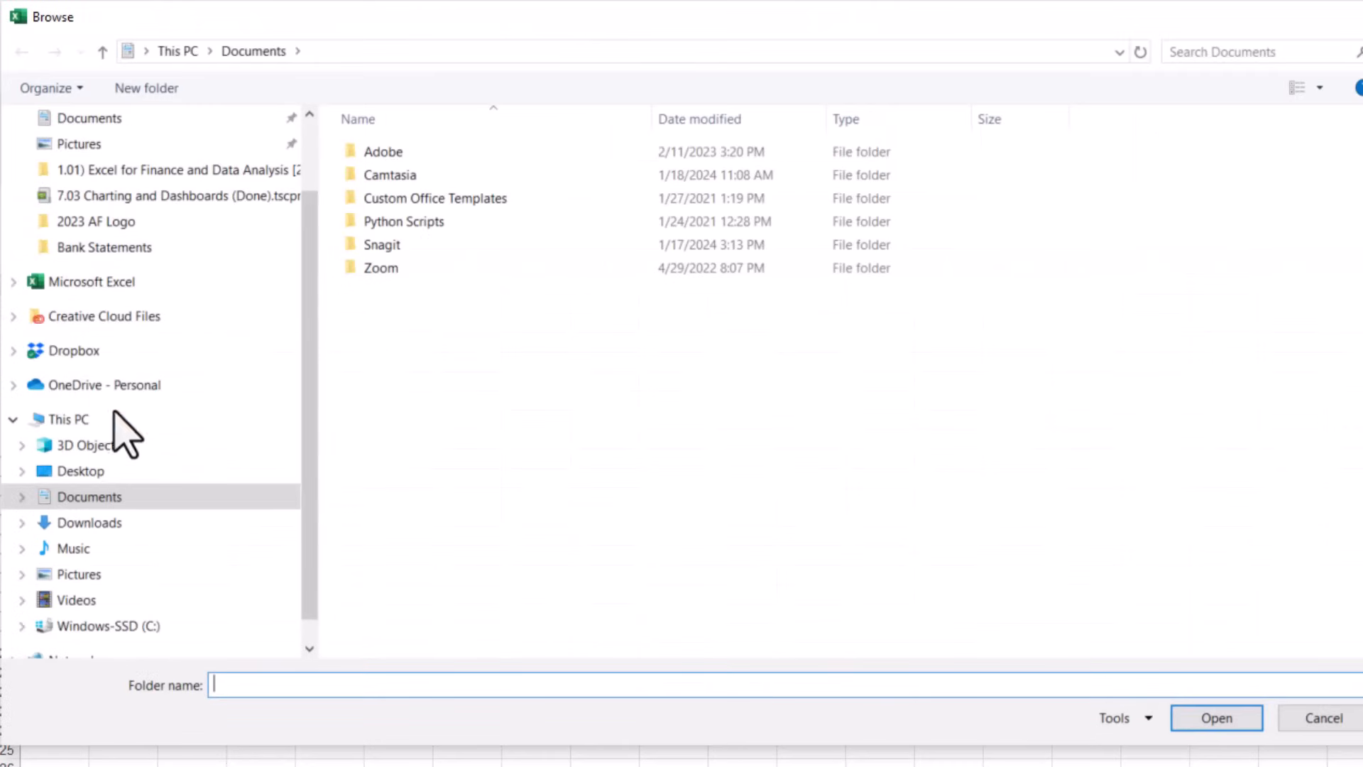
{"action": "left_click", "coordinate": [135, 524]}
{"action": "left_click", "coordinate": [410, 186]}
{"action": "double_click", "coordinate": [410, 186]}
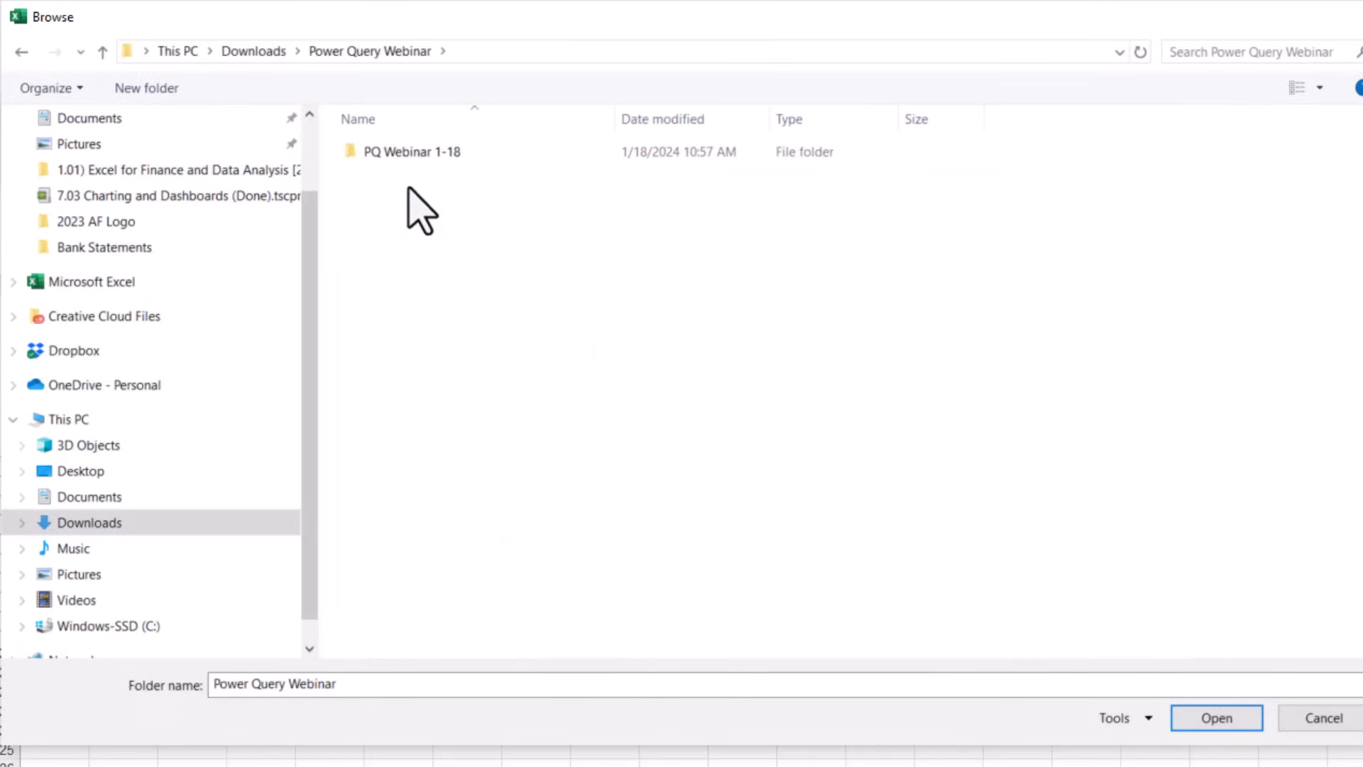
{"action": "double_click", "coordinate": [399, 159]}
{"action": "double_click", "coordinate": [399, 158]}
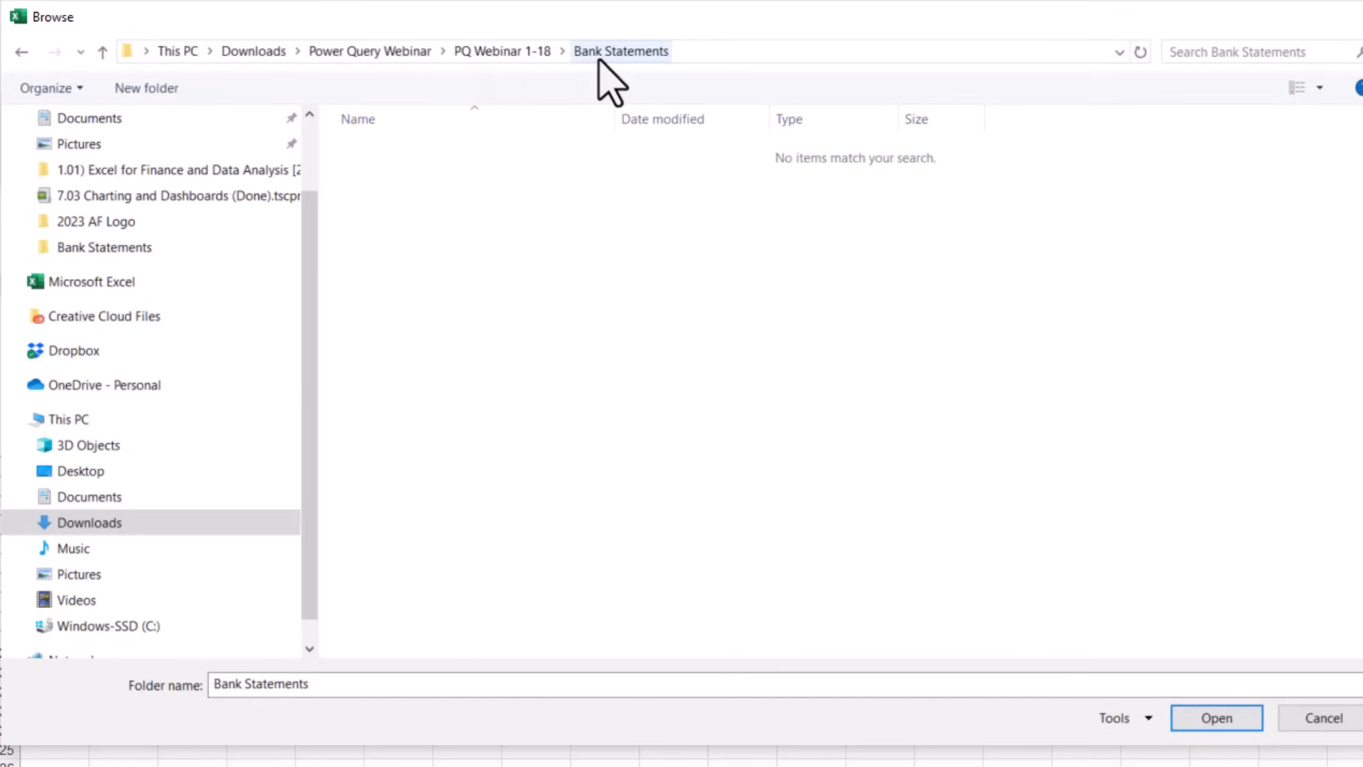
{"action": "left_click", "coordinate": [1207, 723]}
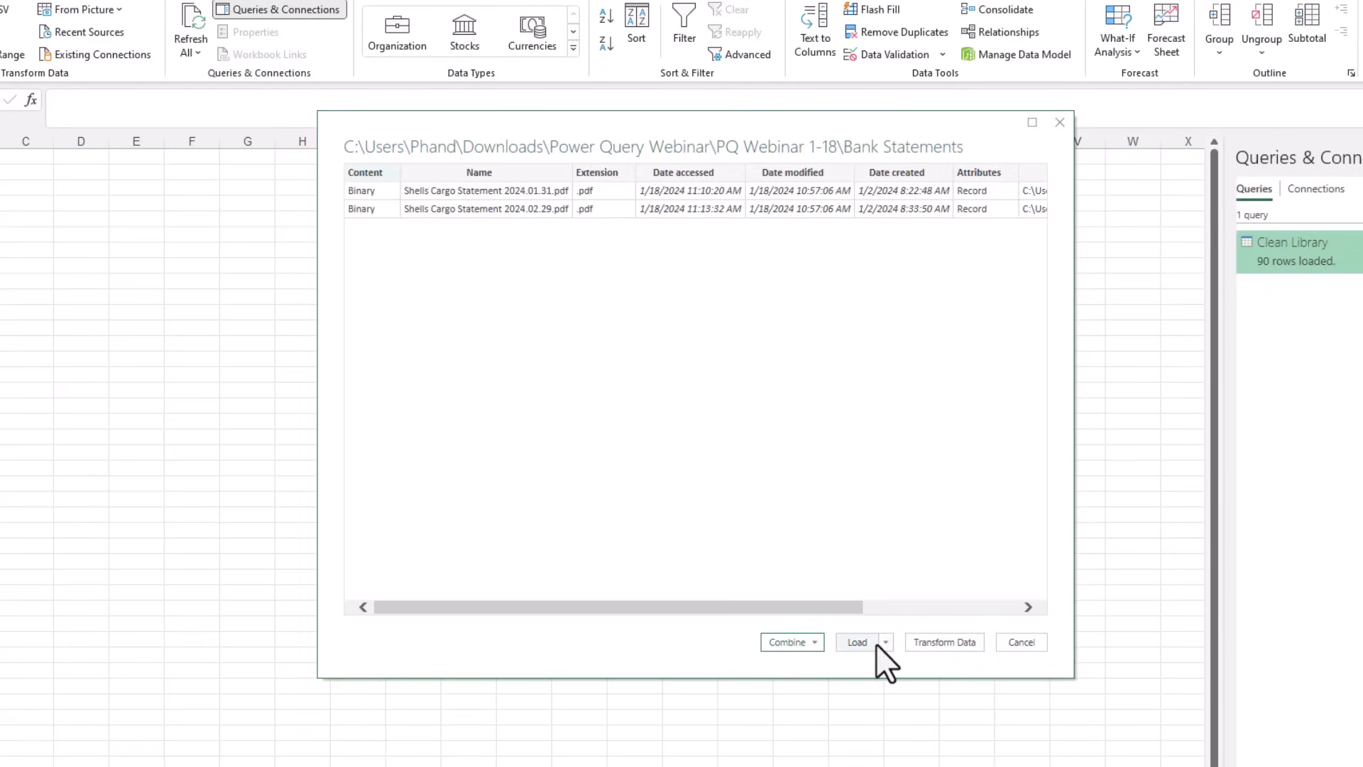
{"action": "left_click", "coordinate": [948, 642]}
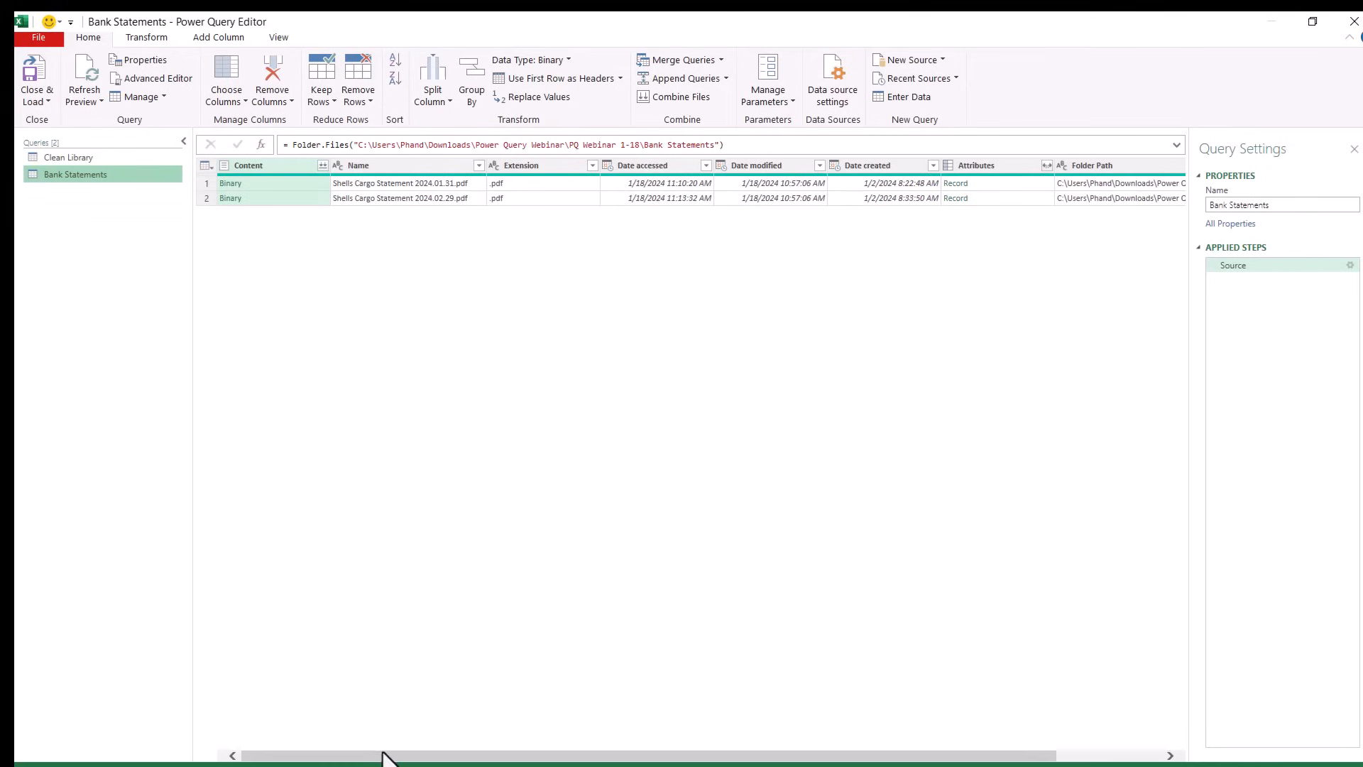
Remove every column except Content from the Bank Statements query.
{"action": "left_click_drag", "start_coordinate": [389, 756], "coordinate": [363, 743]}
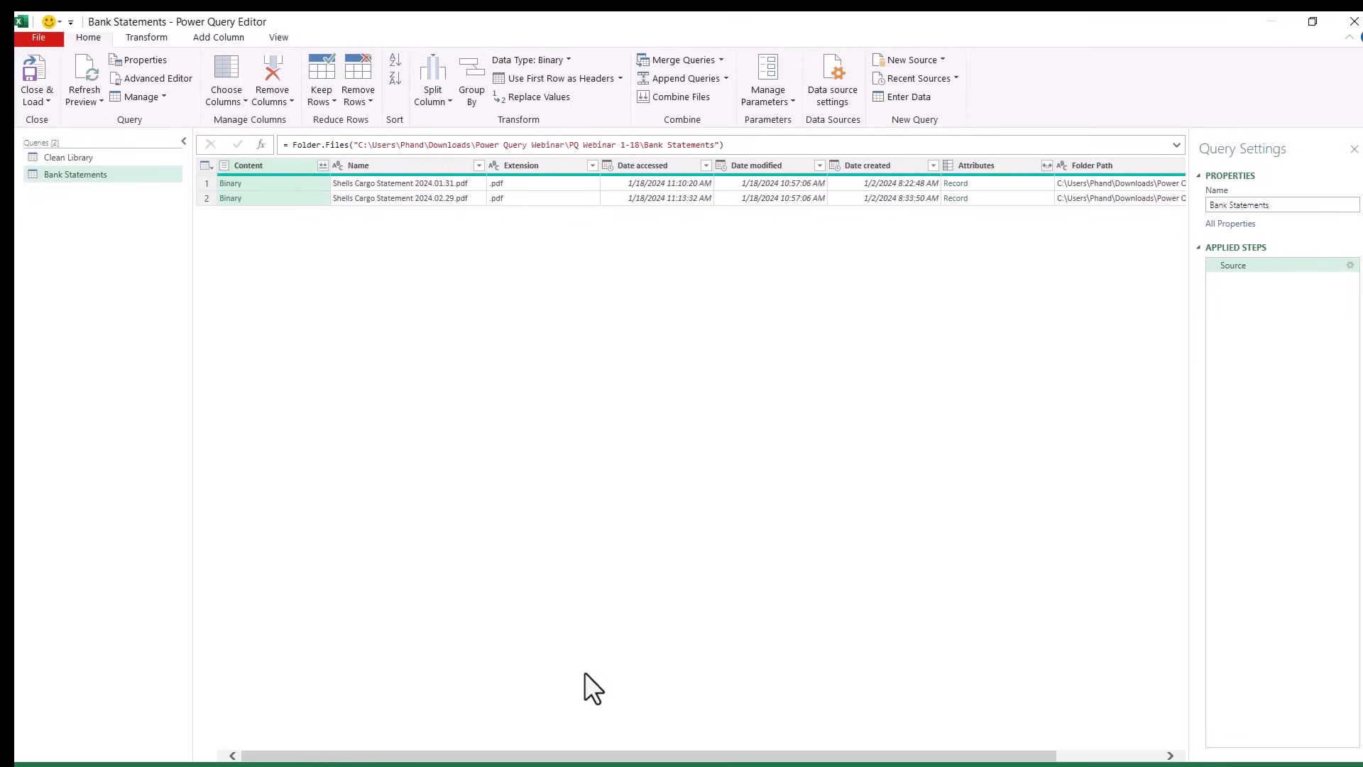
{"action": "left_click_drag", "start_coordinate": [527, 757], "coordinate": [478, 754]}
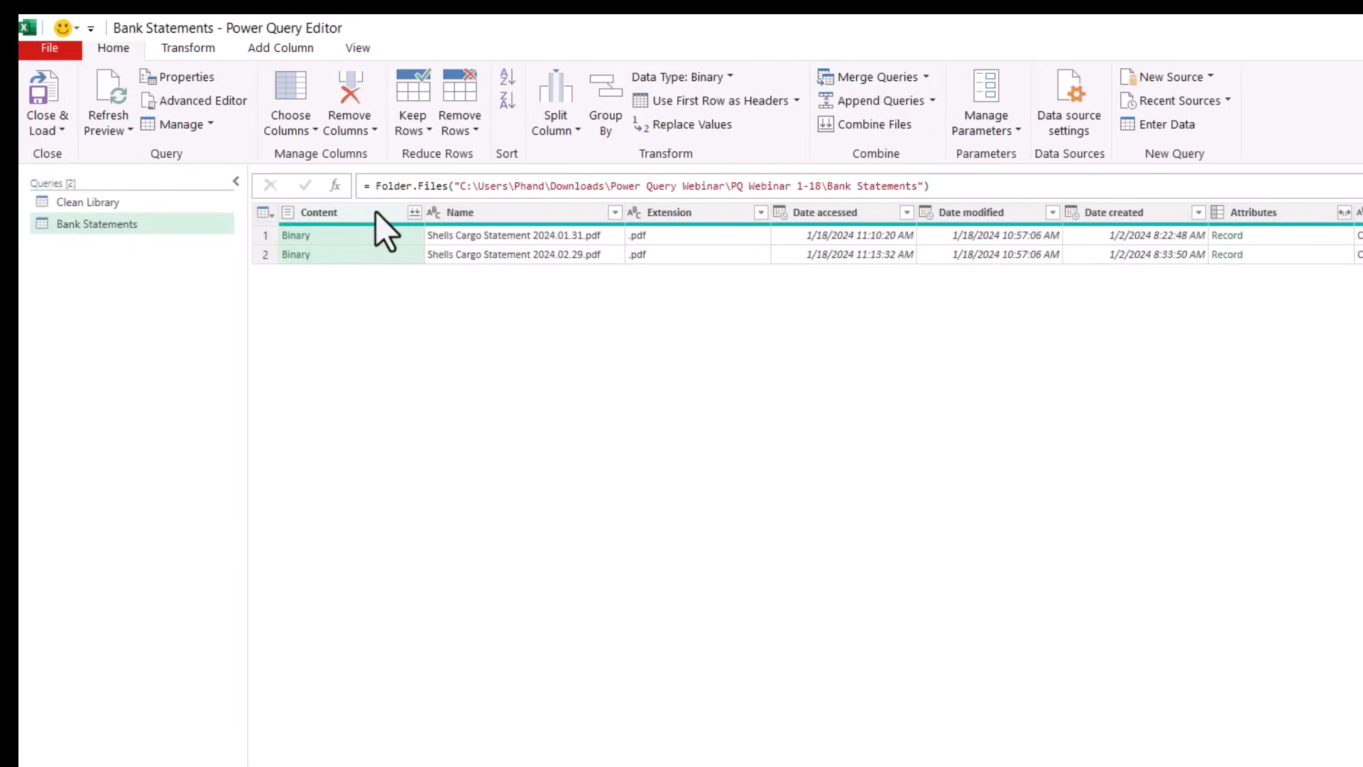
{"action": "right_click", "coordinate": [376, 212]}
{"action": "left_click", "coordinate": [615, 287]}
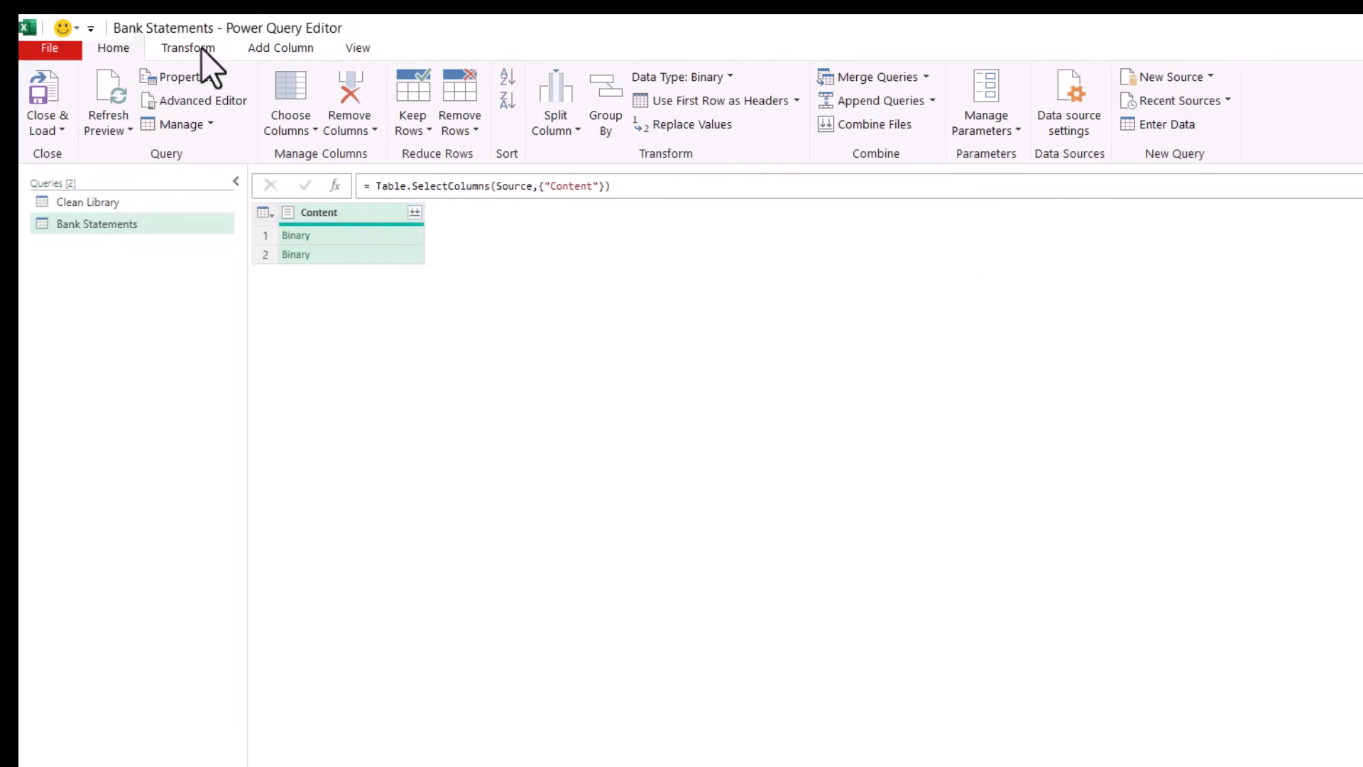
Add a custom column named Custom to the Bank Statements query with the formula Pdf.Tables([Content]).
{"action": "left_click", "coordinate": [294, 50]}
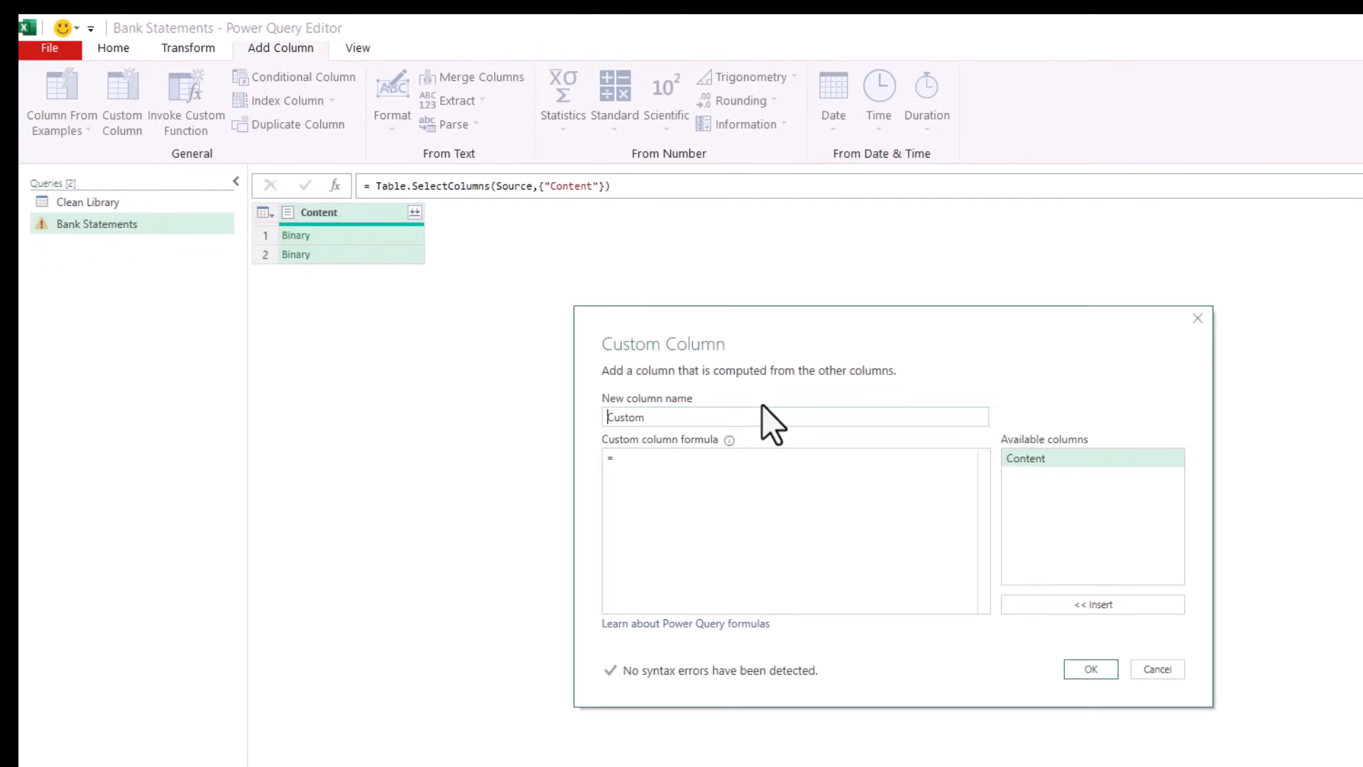
{"action": "left_click", "coordinate": [720, 471]}
{"action": "type", "text": "P"}
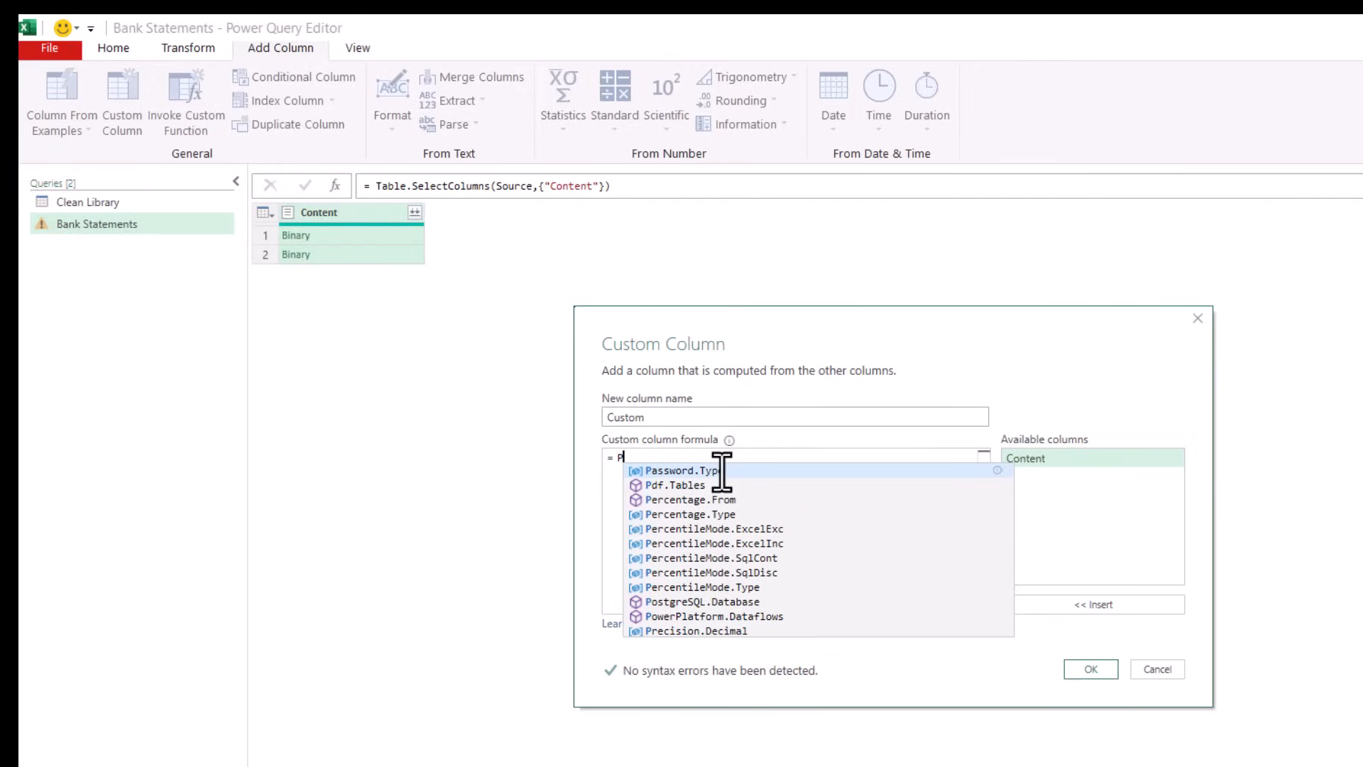
{"action": "type", "text": "d"}
{"action": "key", "text": "Tab"}
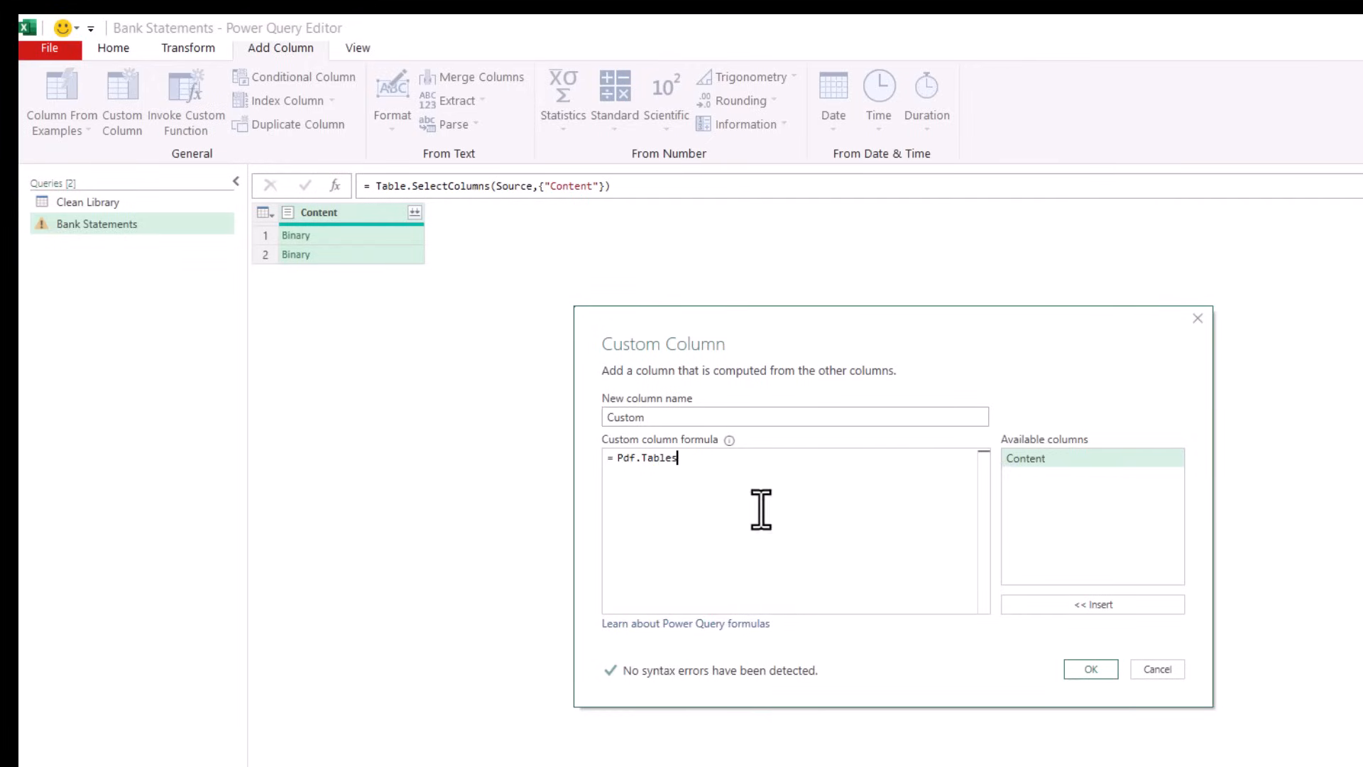
{"action": "type", "text": "("}
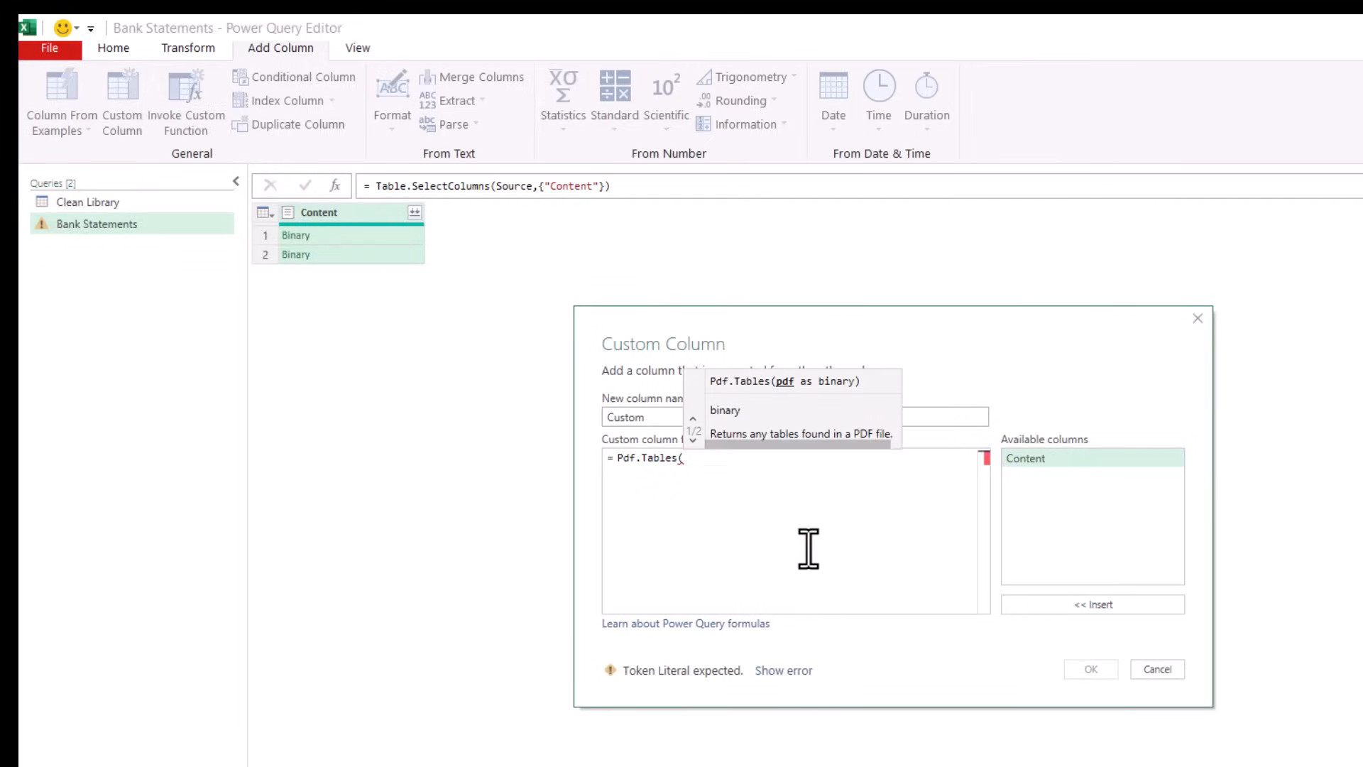
{"action": "double_click", "coordinate": [1072, 456]}
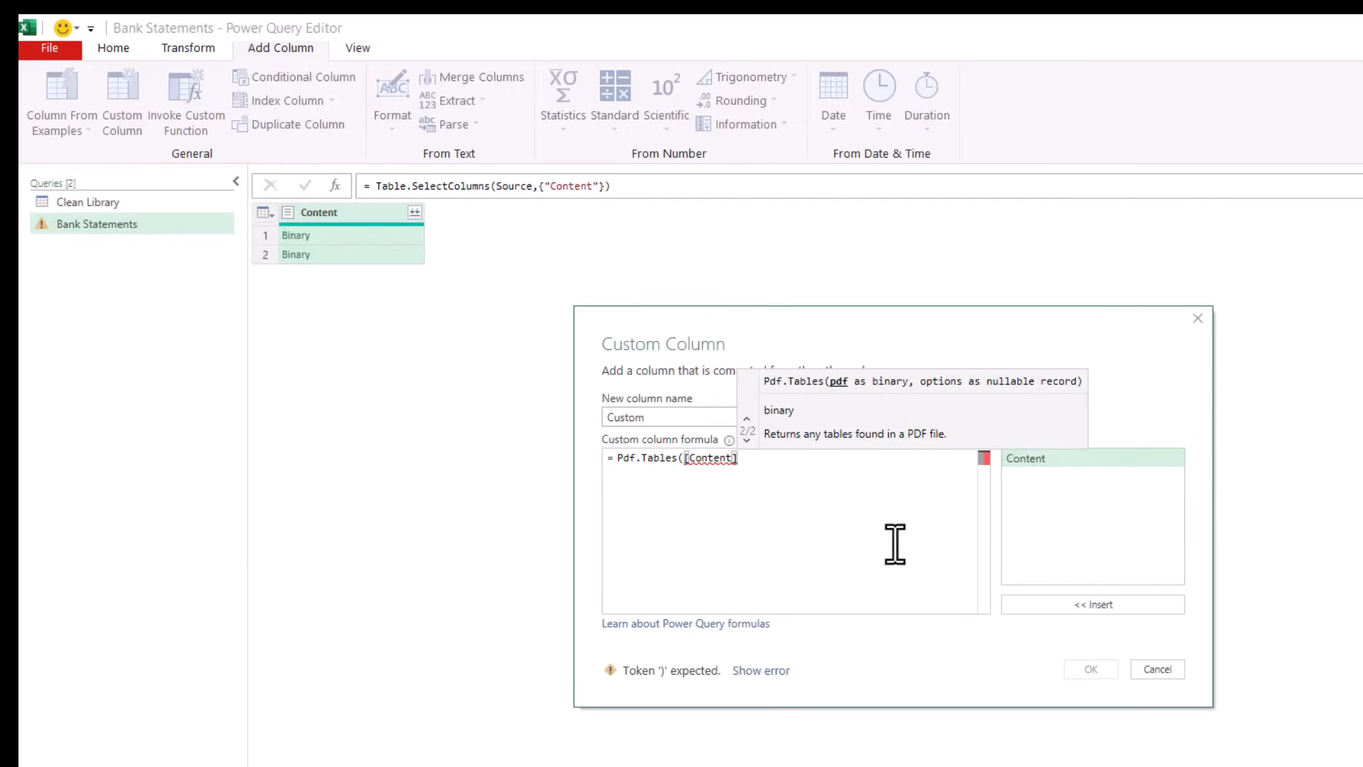
{"action": "type", "text": ")"}
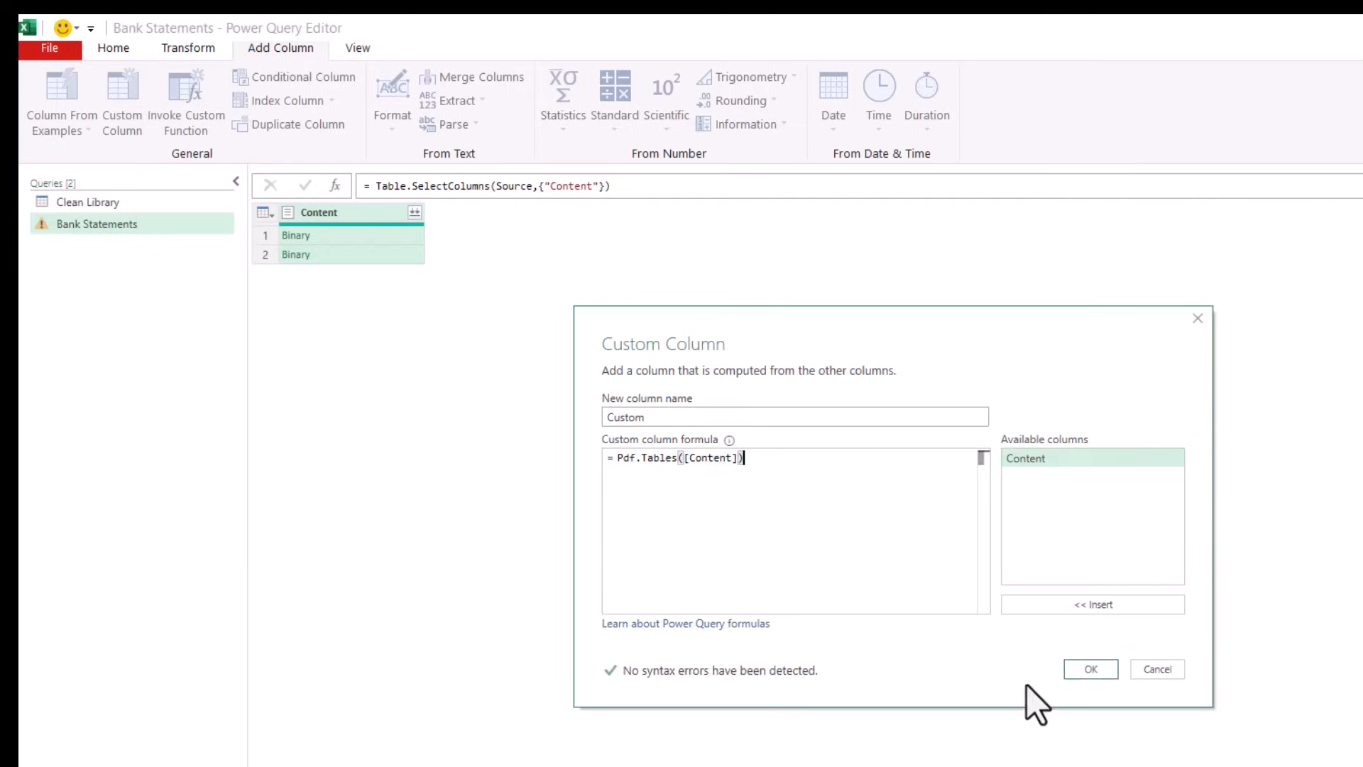
{"action": "left_click", "coordinate": [1093, 668]}
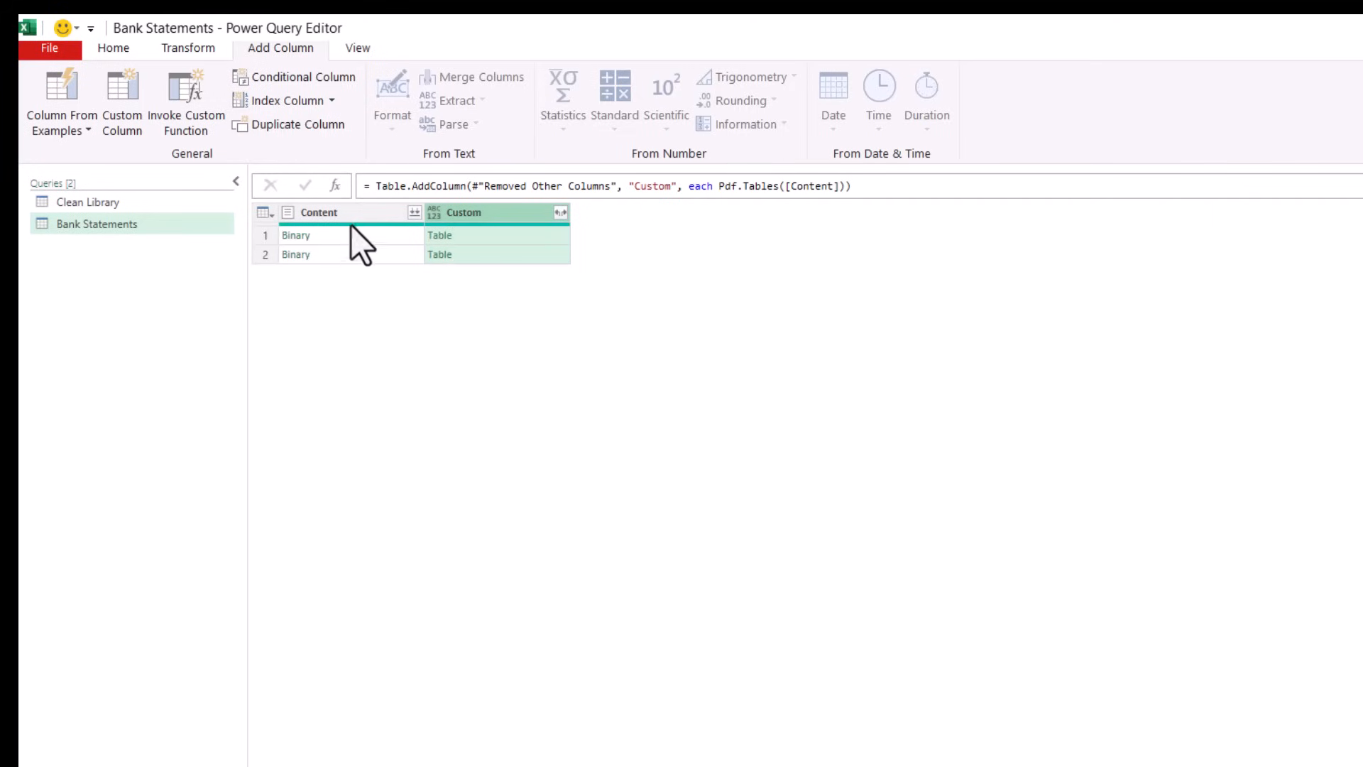
Remove the Content column and expand Custom into Id, Name, Kind and Data without the original column name as prefix.
{"action": "right_click", "coordinate": [366, 212]}
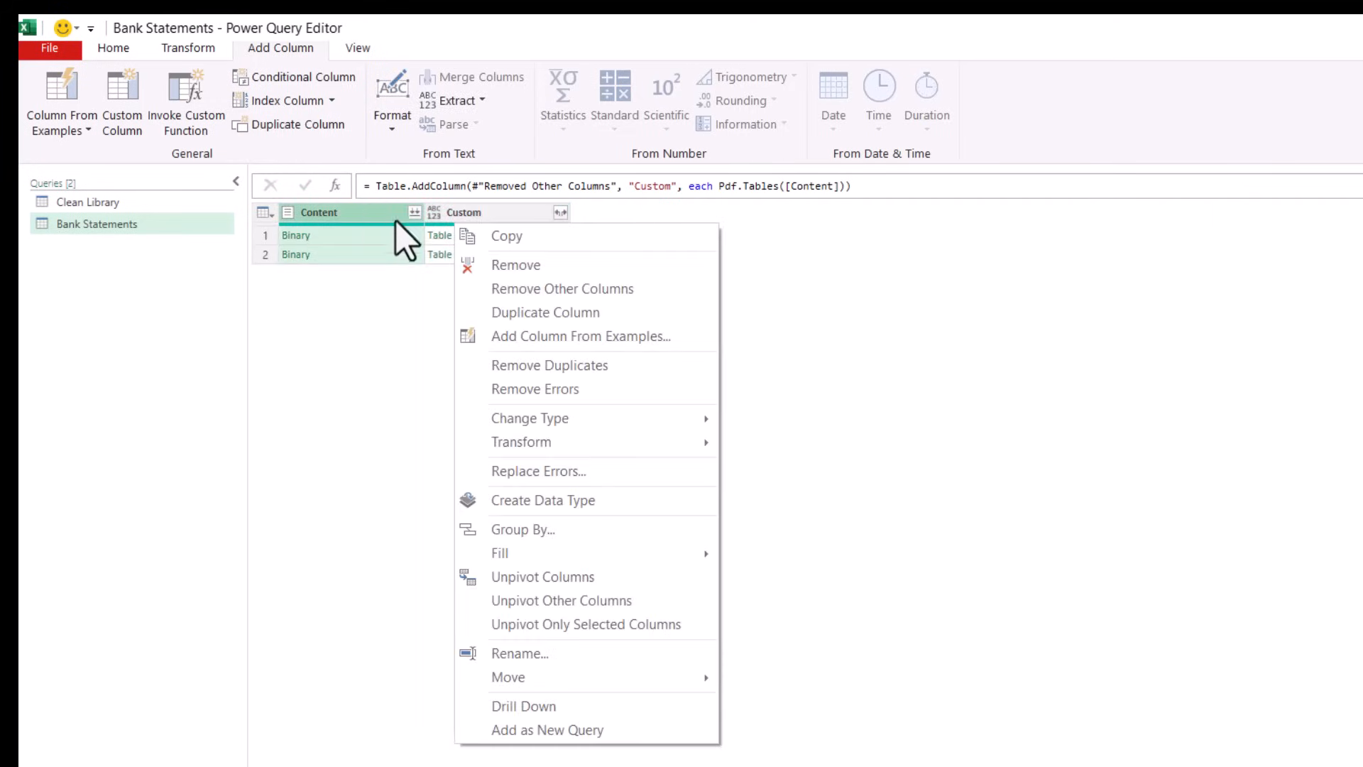
{"action": "left_click", "coordinate": [504, 269]}
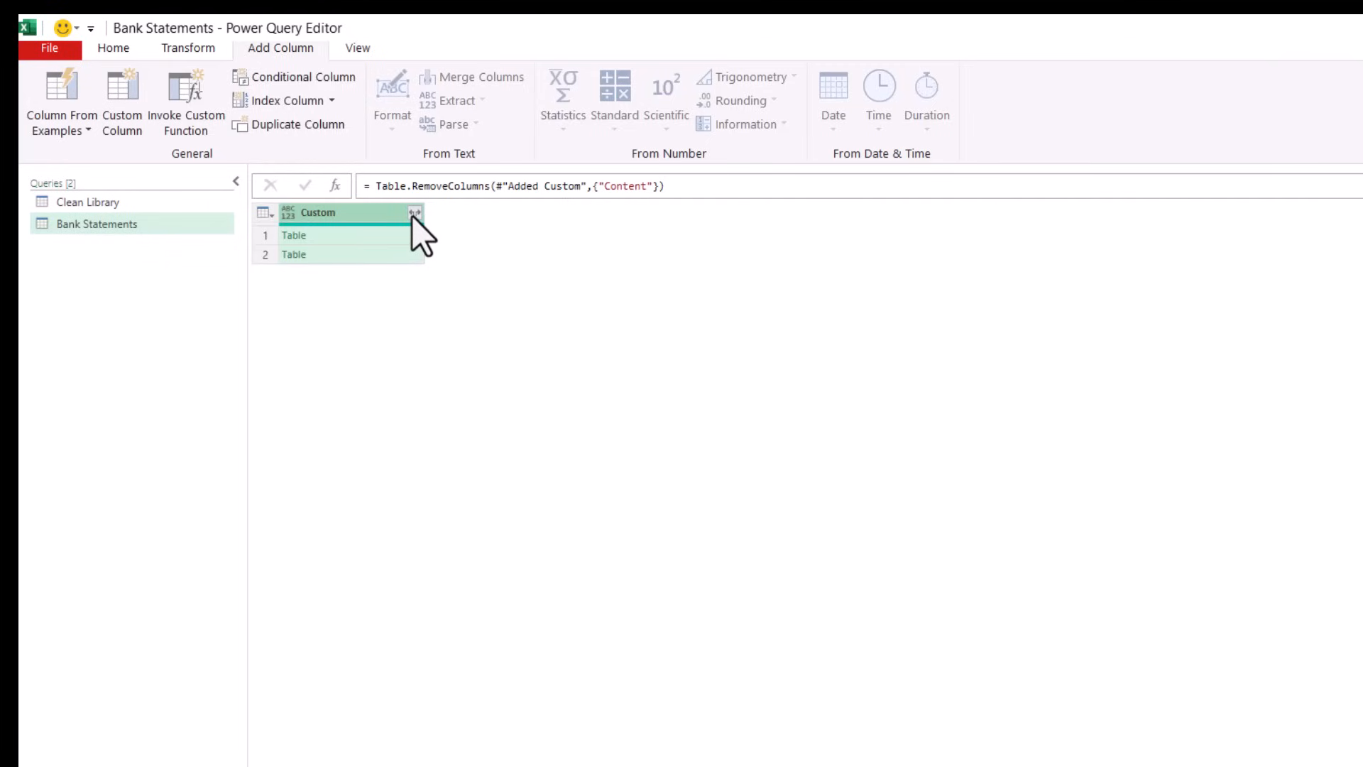
{"action": "left_click", "coordinate": [415, 213]}
{"action": "left_click", "coordinate": [201, 388]}
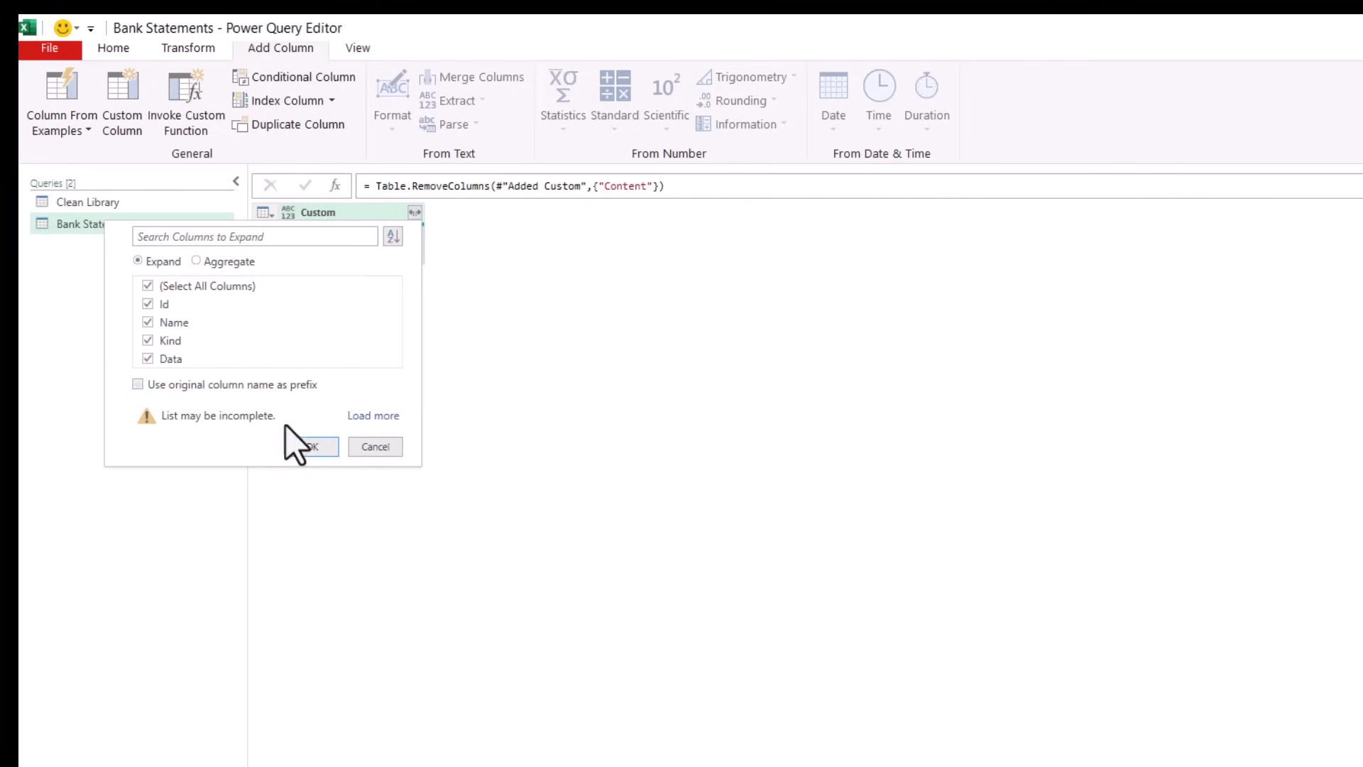
{"action": "left_click", "coordinate": [312, 450]}
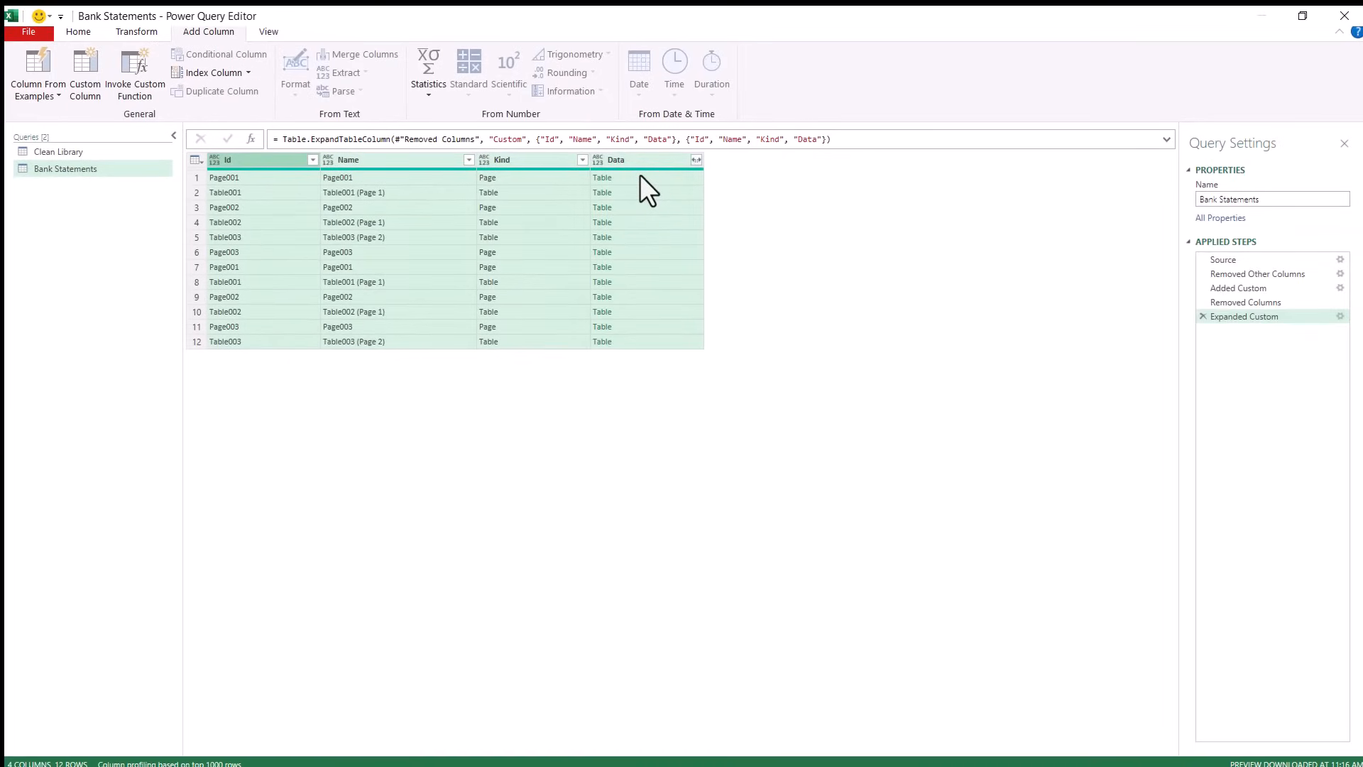
Preview the Data tables for Page001, Table001 and Page002 of the first statement and examine their contents.
{"action": "left_click", "coordinate": [640, 177]}
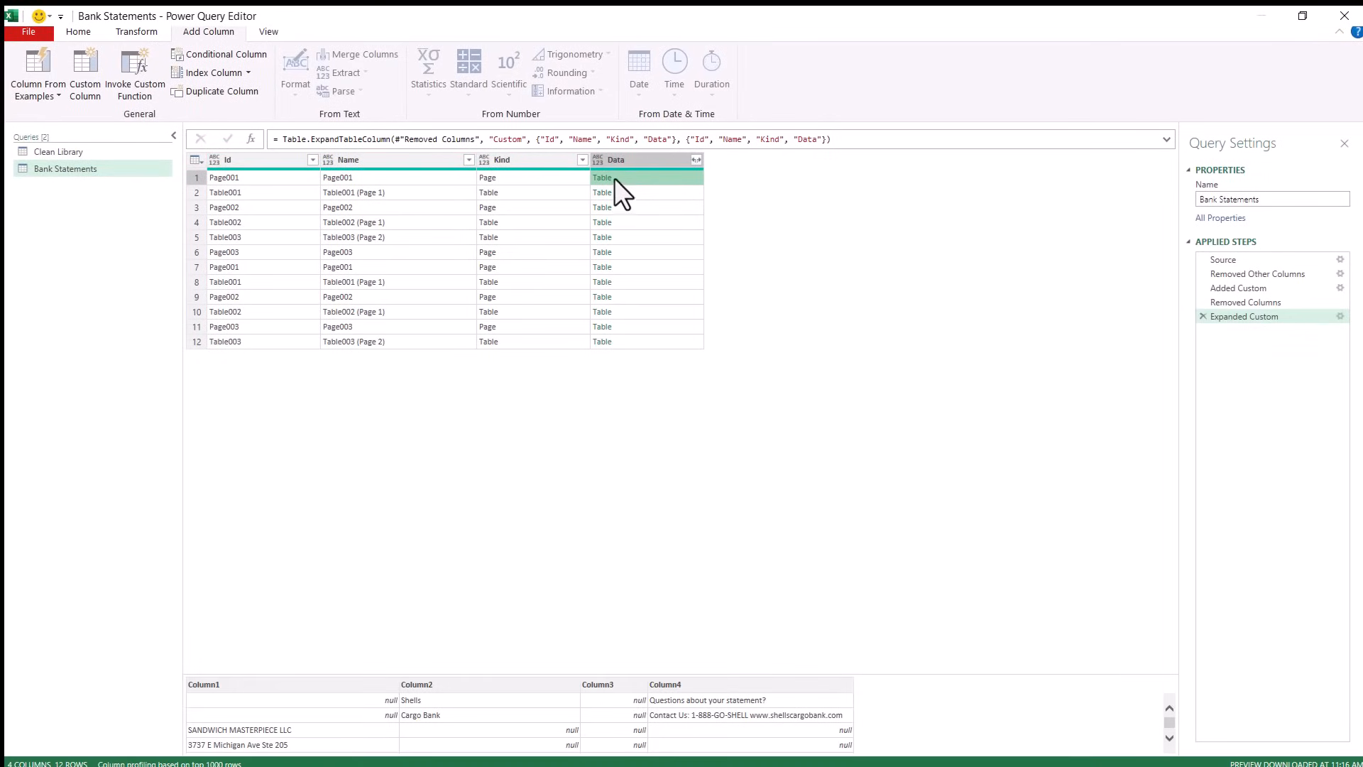
{"action": "scroll", "coordinate": [710, 710], "scroll_direction": "down", "scroll_amount": 5}
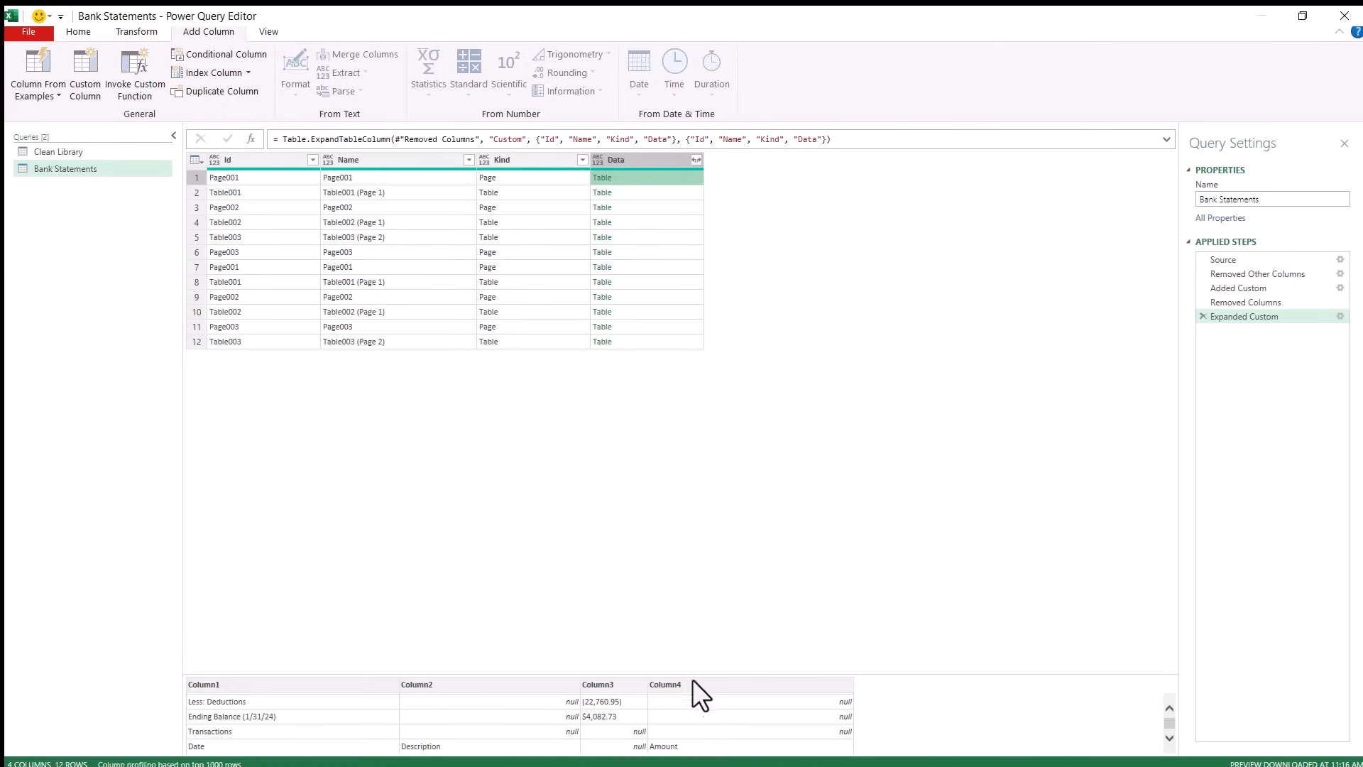
{"action": "left_click", "coordinate": [648, 193]}
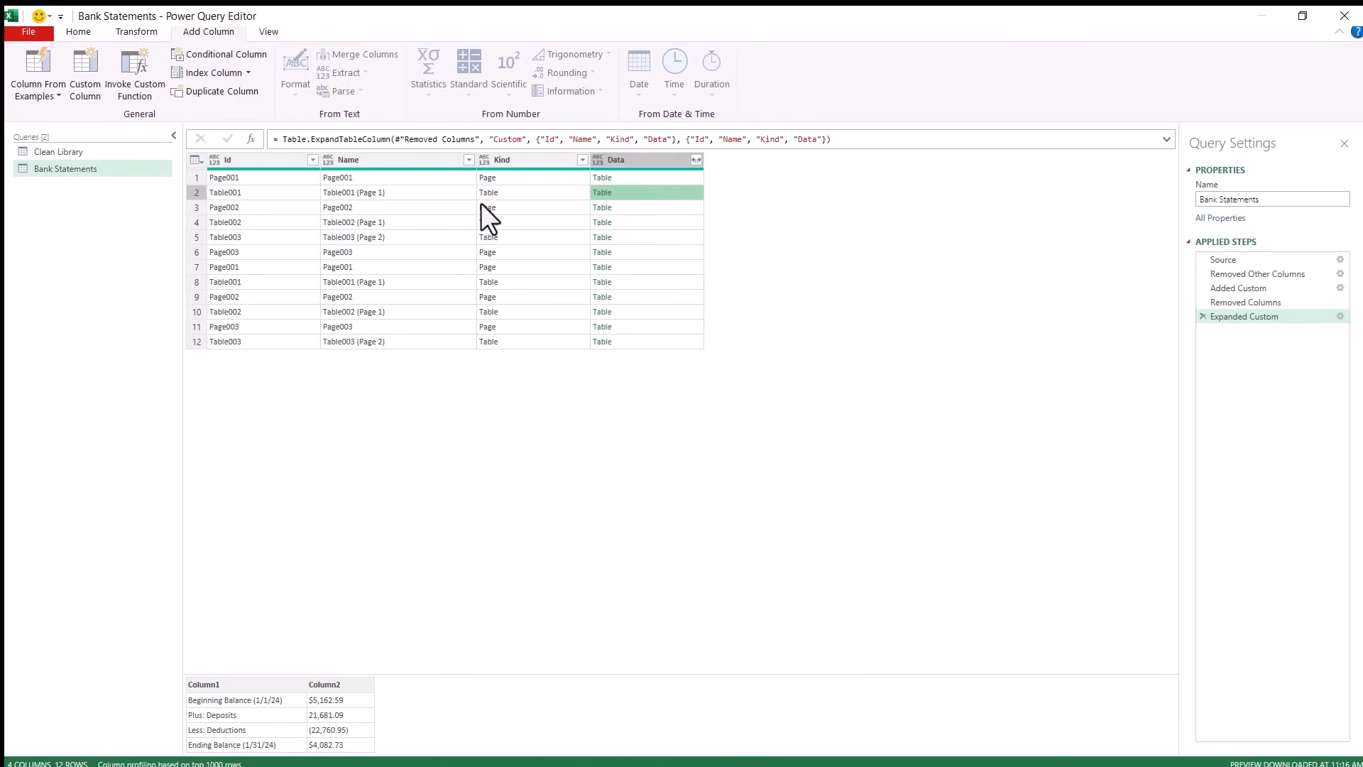
{"action": "left_click", "coordinate": [617, 207]}
{"action": "scroll", "coordinate": [389, 722], "scroll_direction": "down", "scroll_amount": 2}
{"action": "scroll", "coordinate": [389, 721], "scroll_direction": "up", "scroll_amount": 2}
{"action": "scroll", "coordinate": [395, 707], "scroll_direction": "down", "scroll_amount": 5}
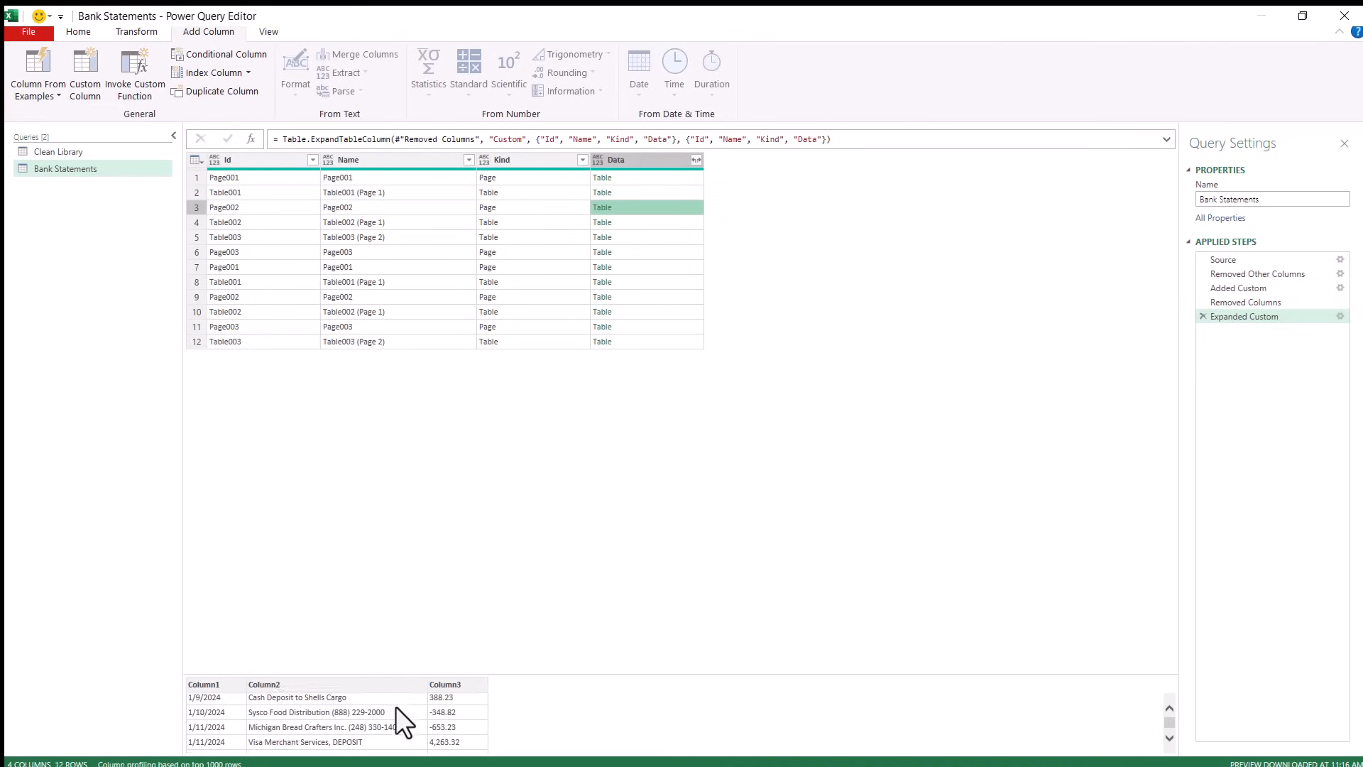
{"action": "scroll", "coordinate": [395, 707], "scroll_direction": "up", "scroll_amount": 4}
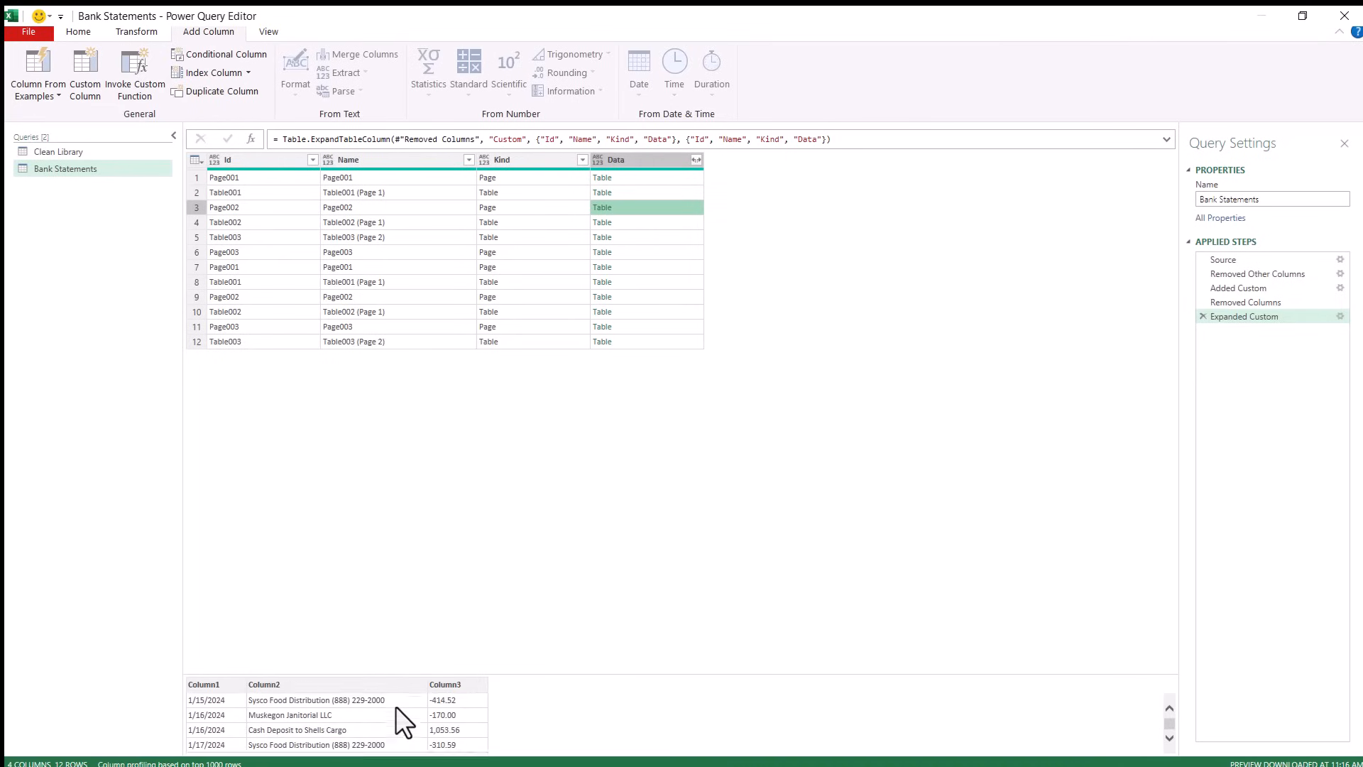
{"action": "scroll", "coordinate": [395, 707], "scroll_direction": "up", "scroll_amount": 3}
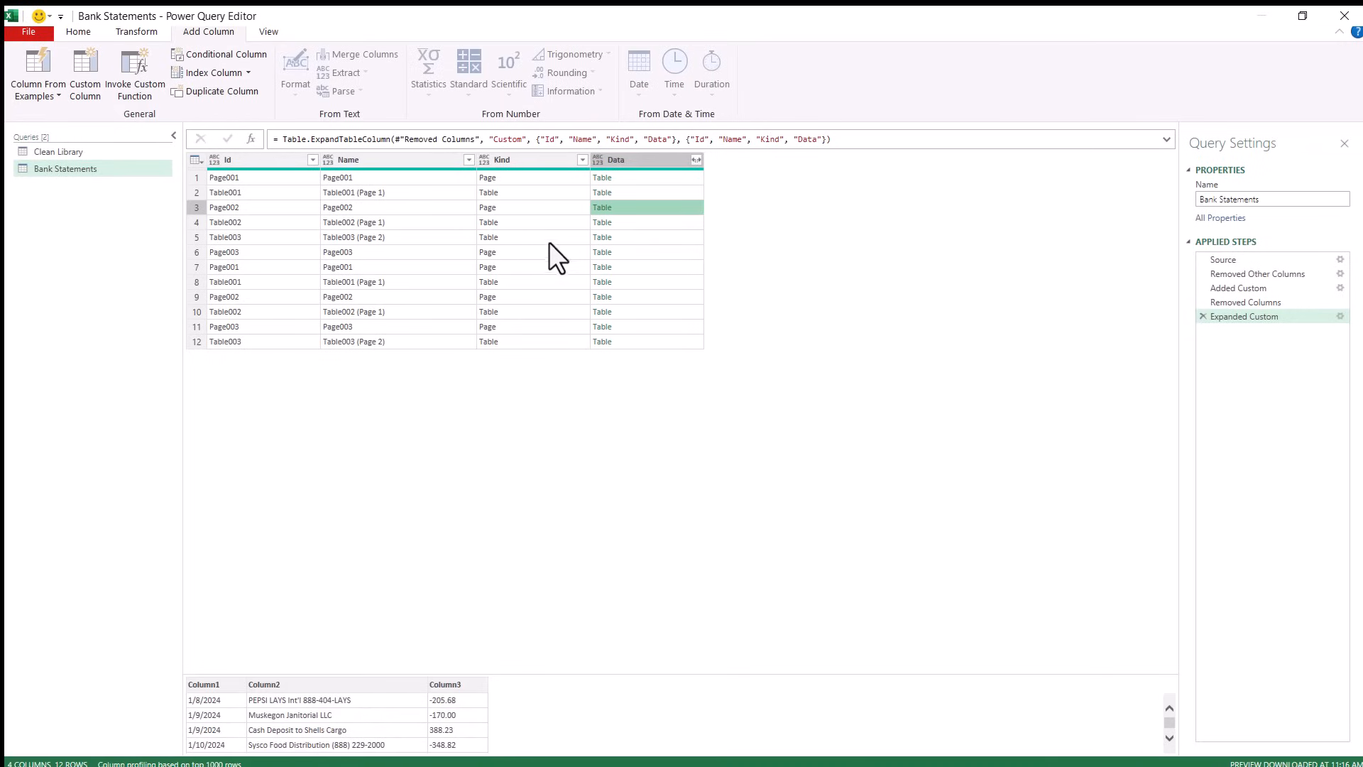
Examine the transaction rows in the first statement's Table002 (Page 1) and Table003 (Page 2) previews.
{"action": "left_click", "coordinate": [635, 220]}
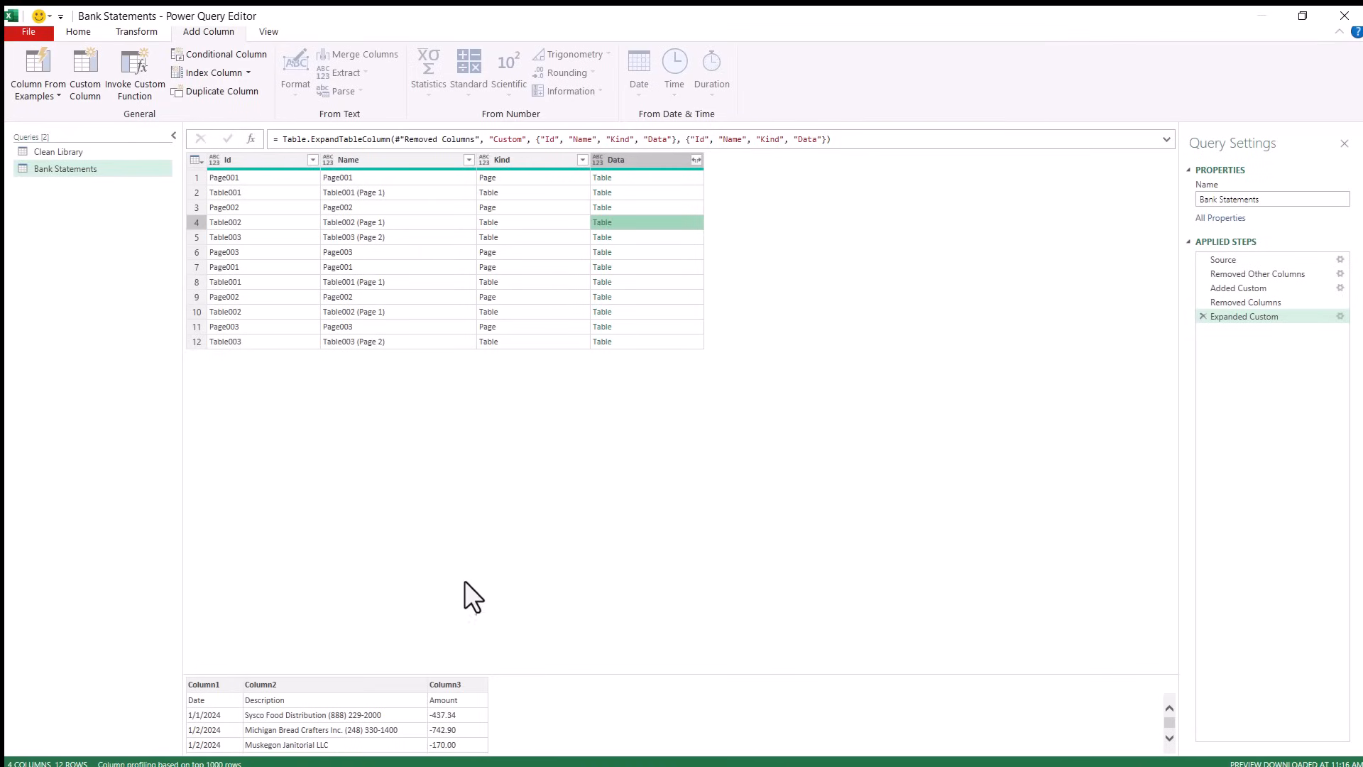
{"action": "scroll", "coordinate": [520, 706], "scroll_direction": "down", "scroll_amount": 3}
{"action": "scroll", "coordinate": [501, 706], "scroll_direction": "down", "scroll_amount": 5}
{"action": "scroll", "coordinate": [501, 705], "scroll_direction": "up", "scroll_amount": 5}
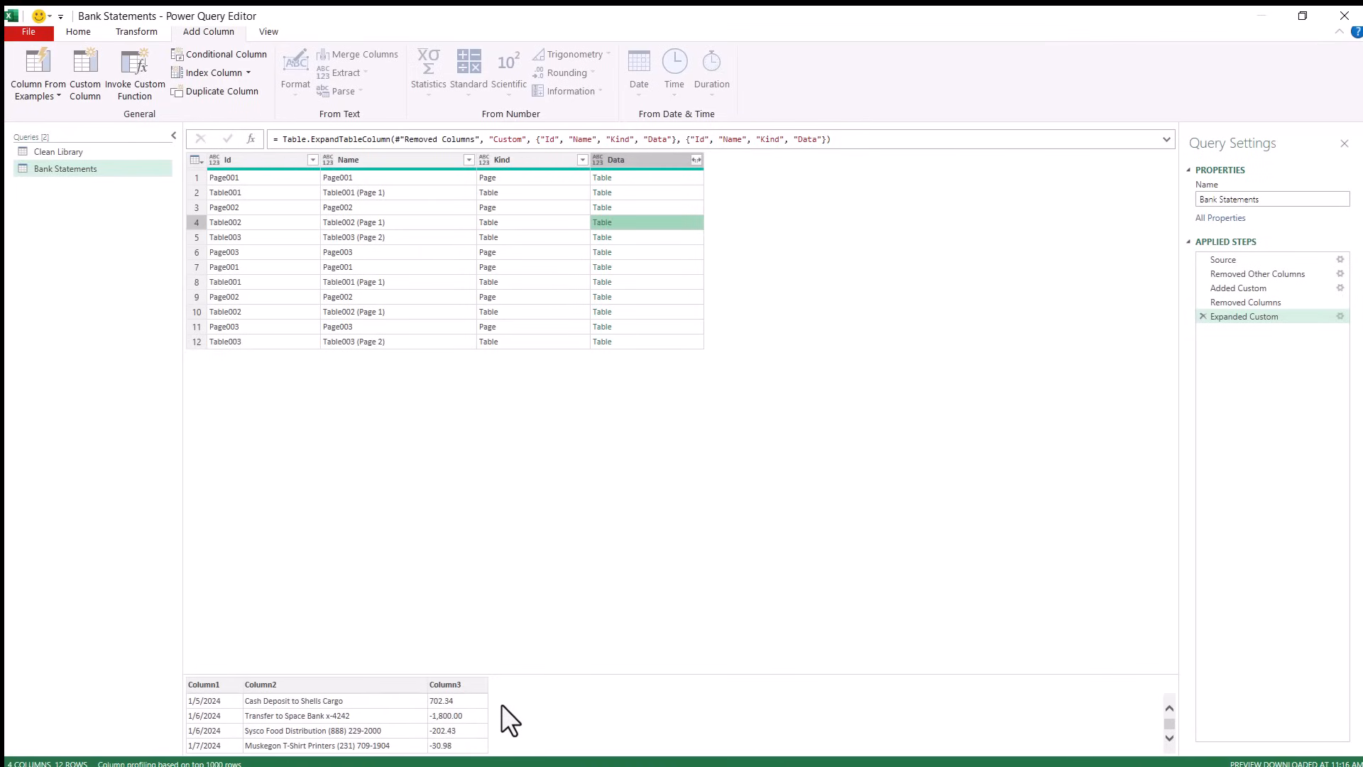
{"action": "scroll", "coordinate": [501, 705], "scroll_direction": "up", "scroll_amount": 3}
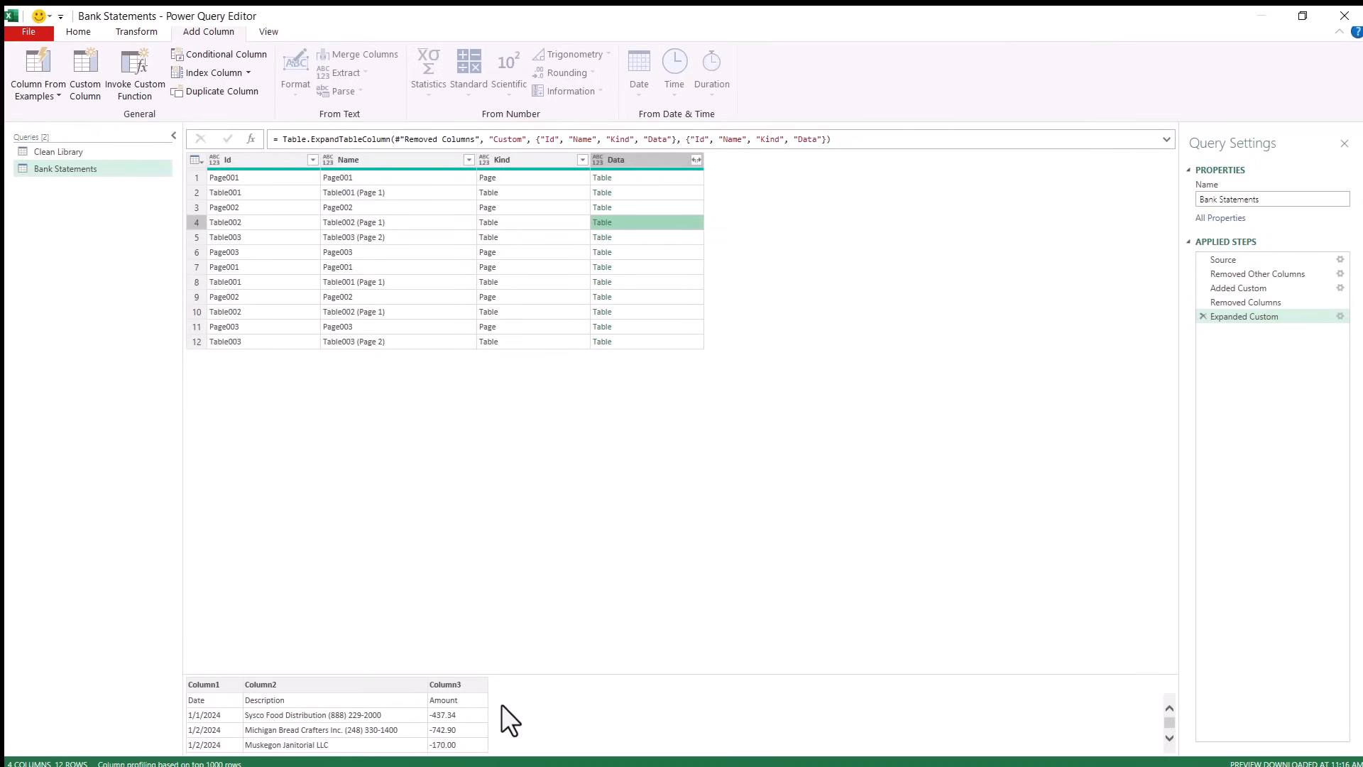
{"action": "left_click", "coordinate": [357, 223]}
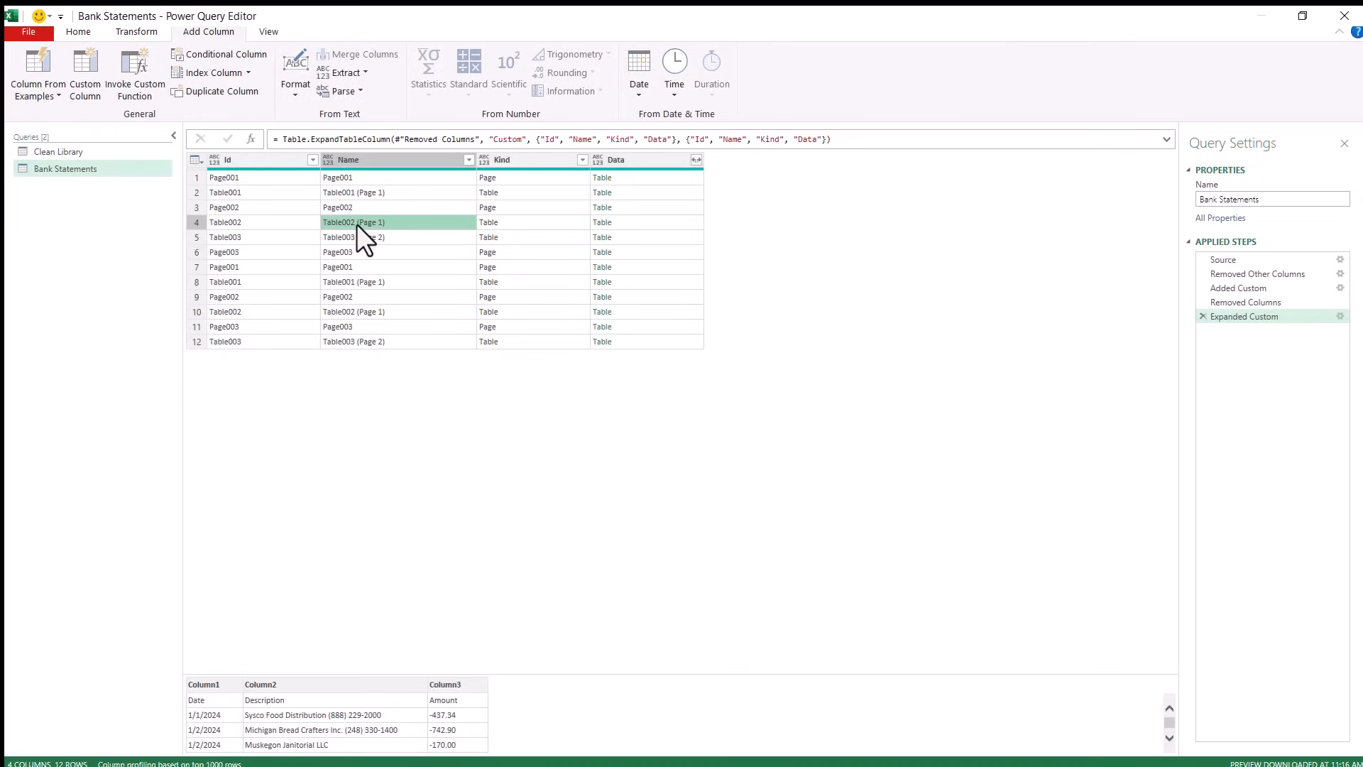
{"action": "left_click", "coordinate": [653, 238]}
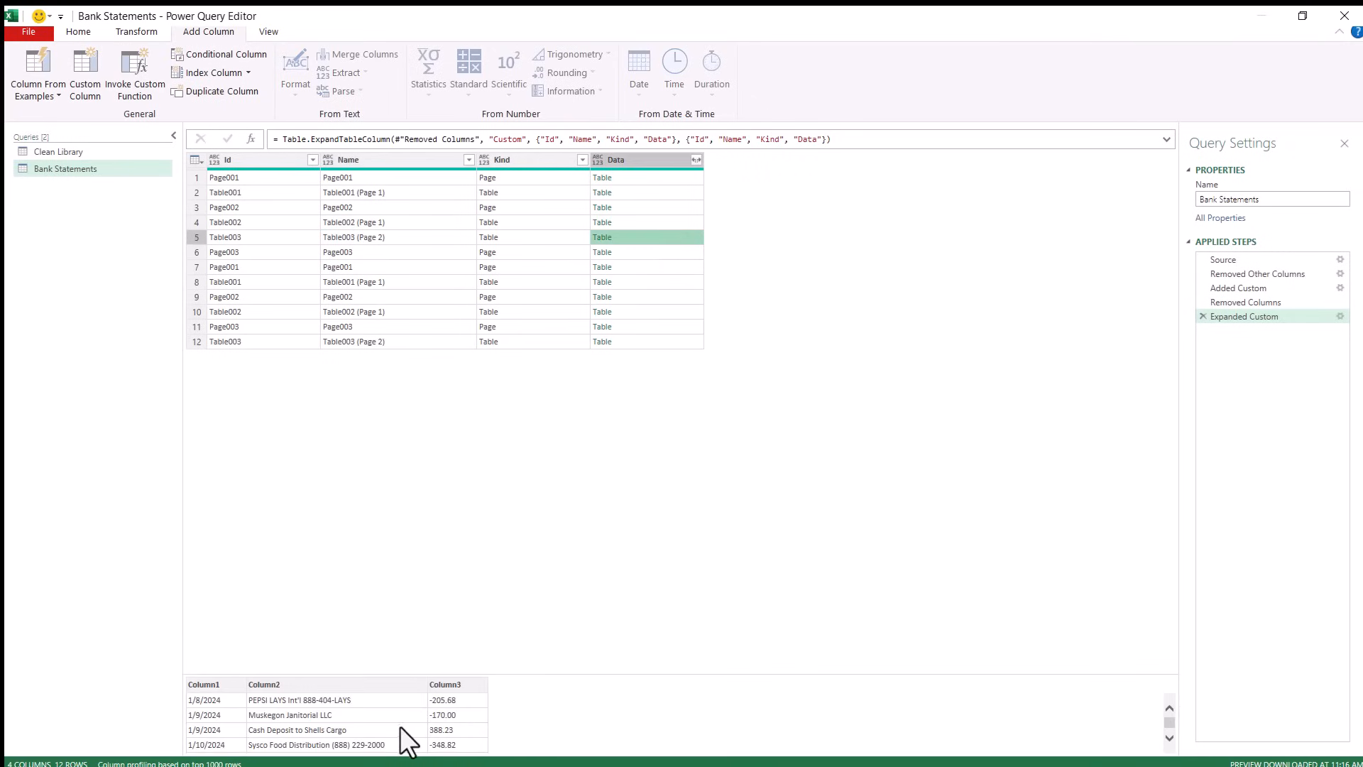
{"action": "scroll", "coordinate": [329, 706], "scroll_direction": "down", "scroll_amount": 5}
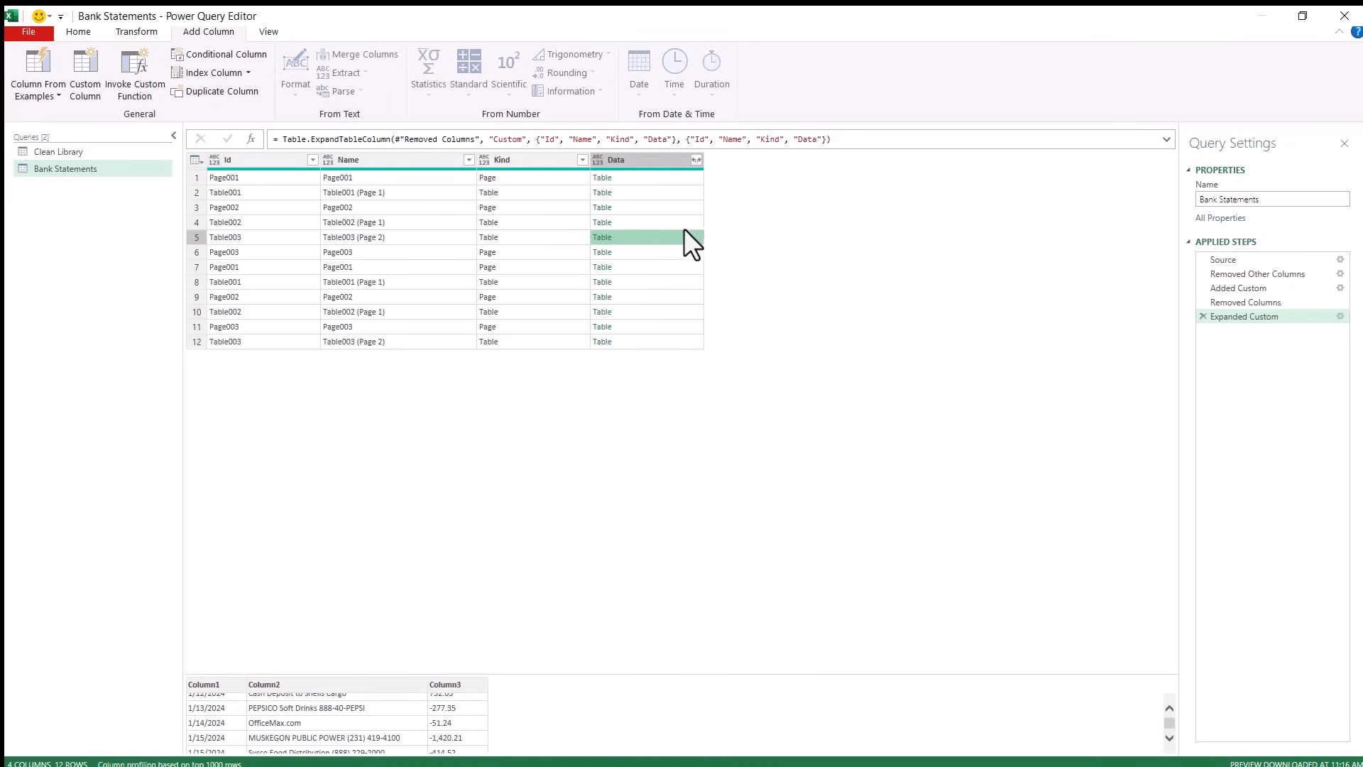
Examine the second statement's Data previews for Table002 (Page 1), Page003 and Table003 (Page 2).
{"action": "left_click", "coordinate": [649, 312]}
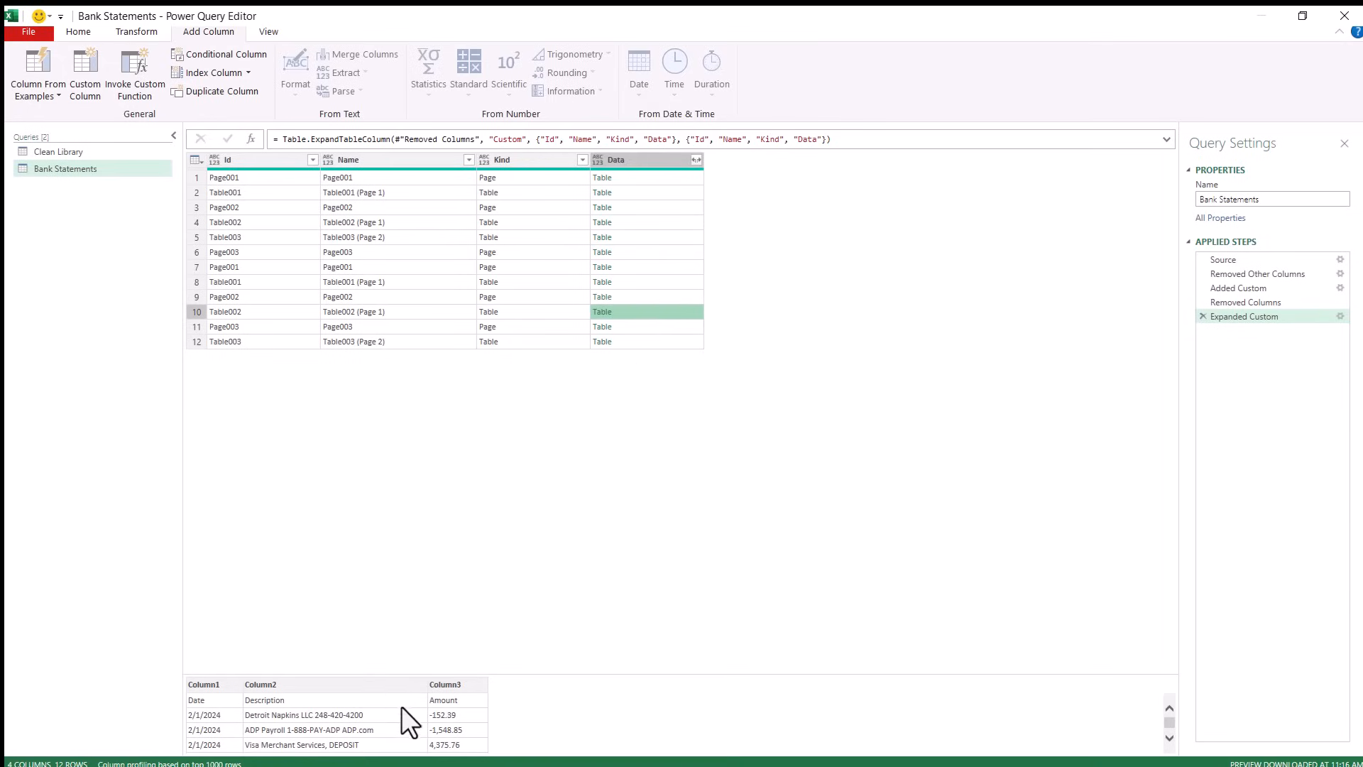
{"action": "scroll", "coordinate": [360, 728], "scroll_direction": "down", "scroll_amount": 4}
{"action": "scroll", "coordinate": [334, 714], "scroll_direction": "up", "scroll_amount": 3}
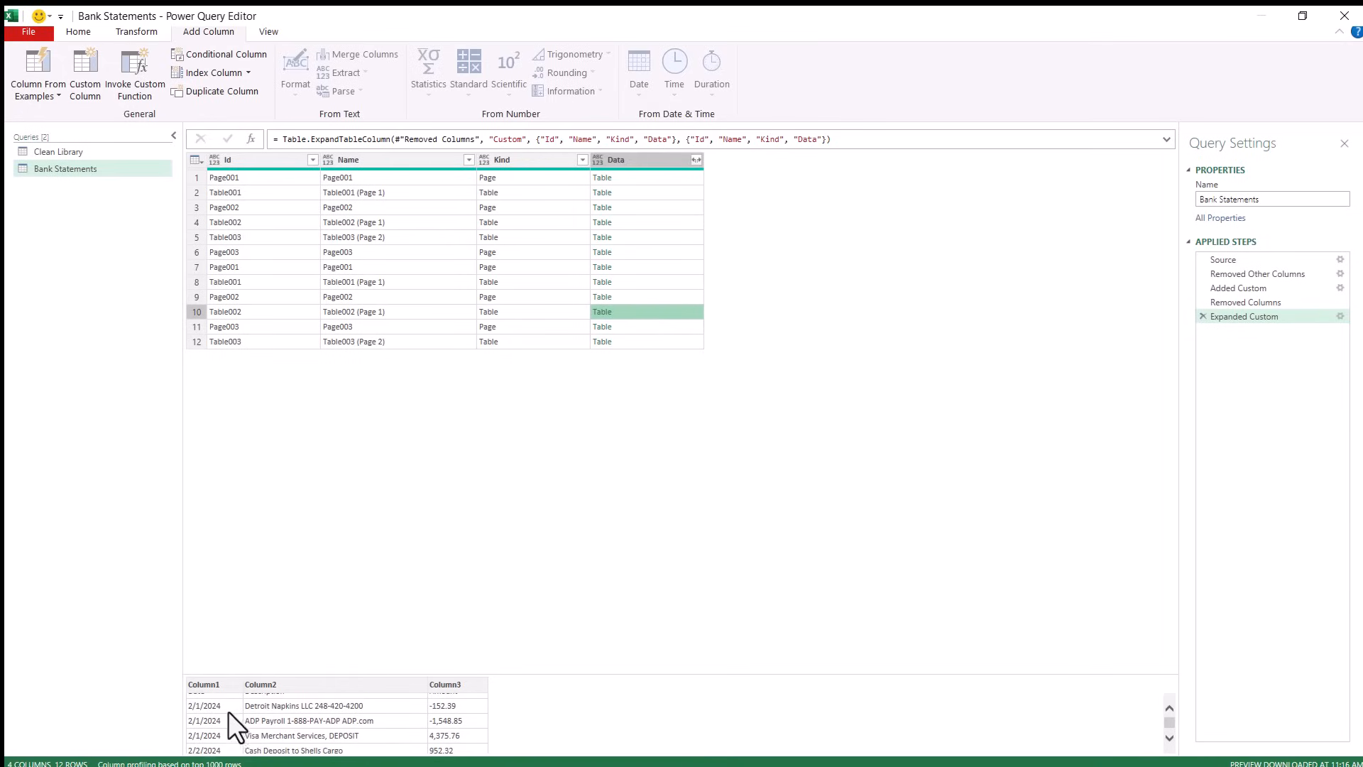
{"action": "scroll", "coordinate": [374, 721], "scroll_direction": "down", "scroll_amount": 3}
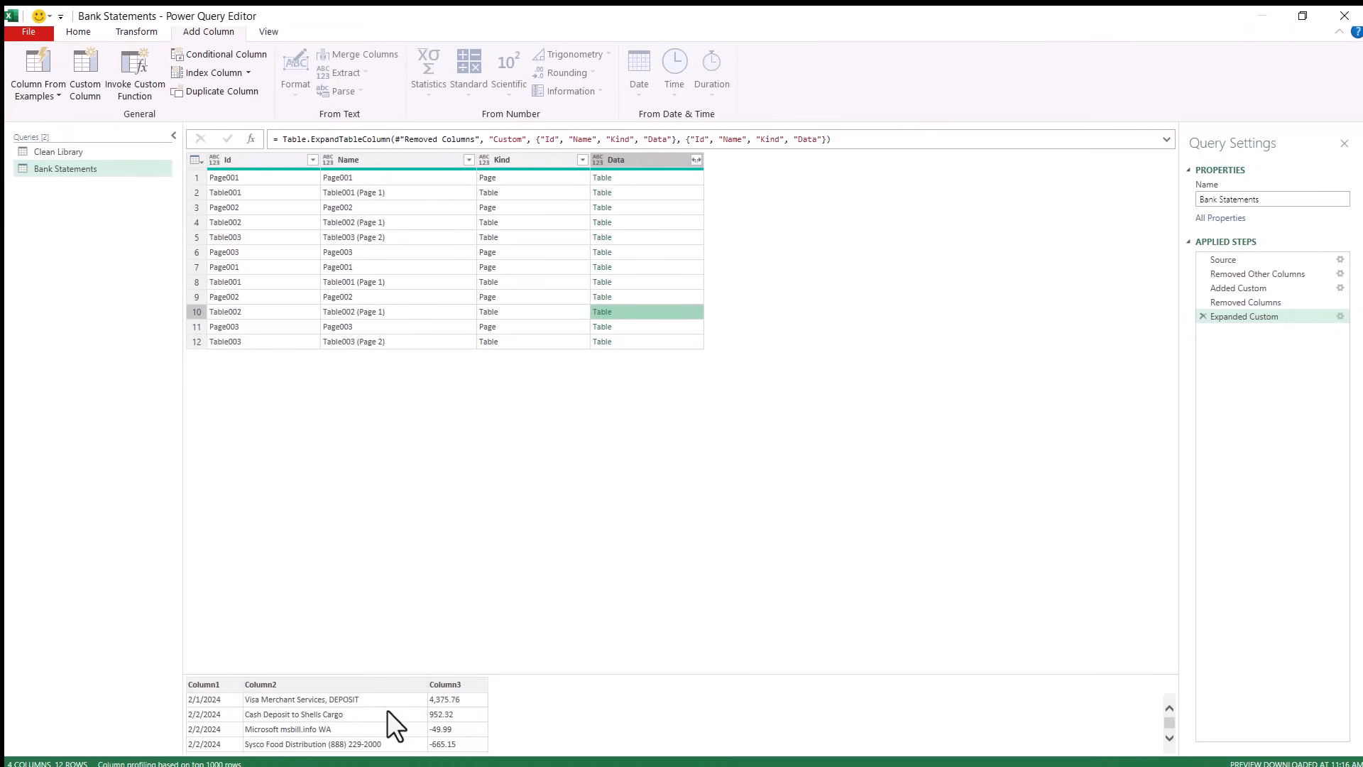
{"action": "scroll", "coordinate": [389, 700], "scroll_direction": "down", "scroll_amount": 1}
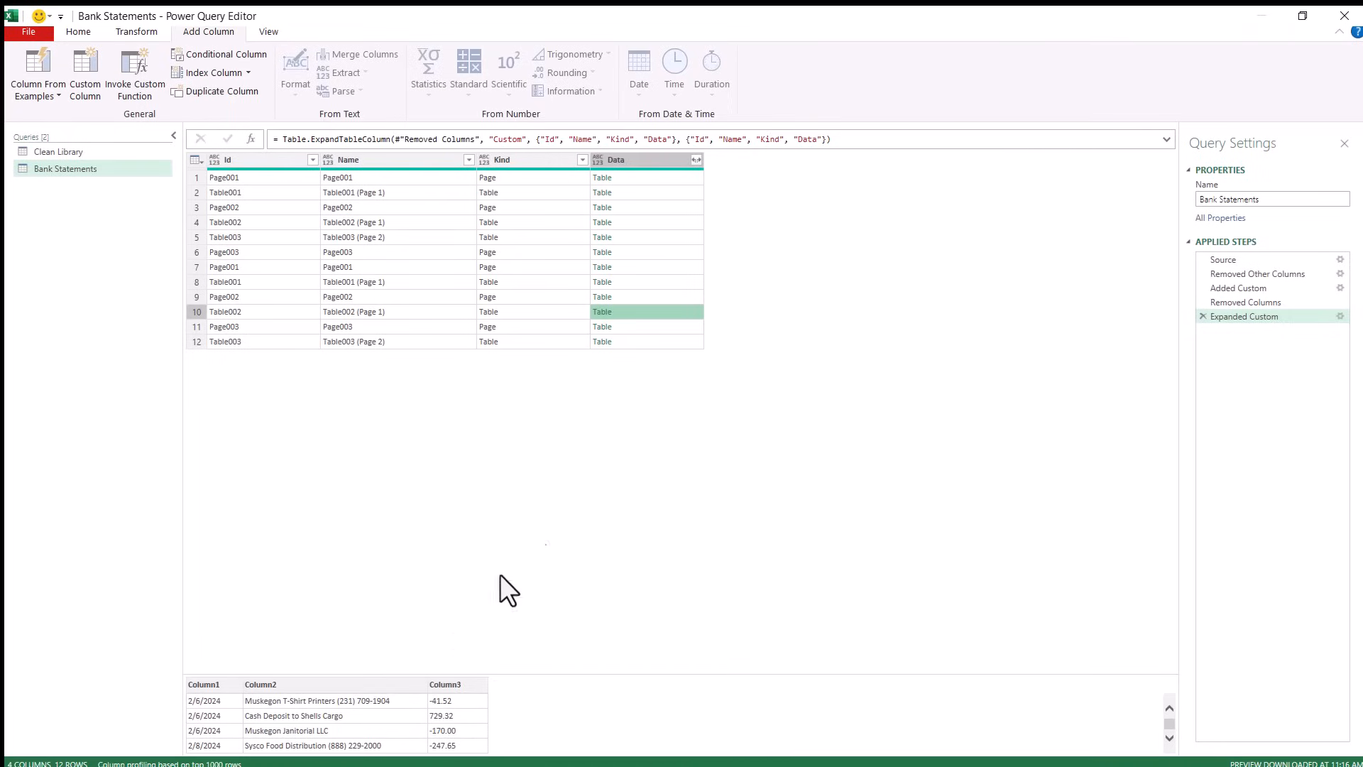
{"action": "left_click", "coordinate": [649, 327]}
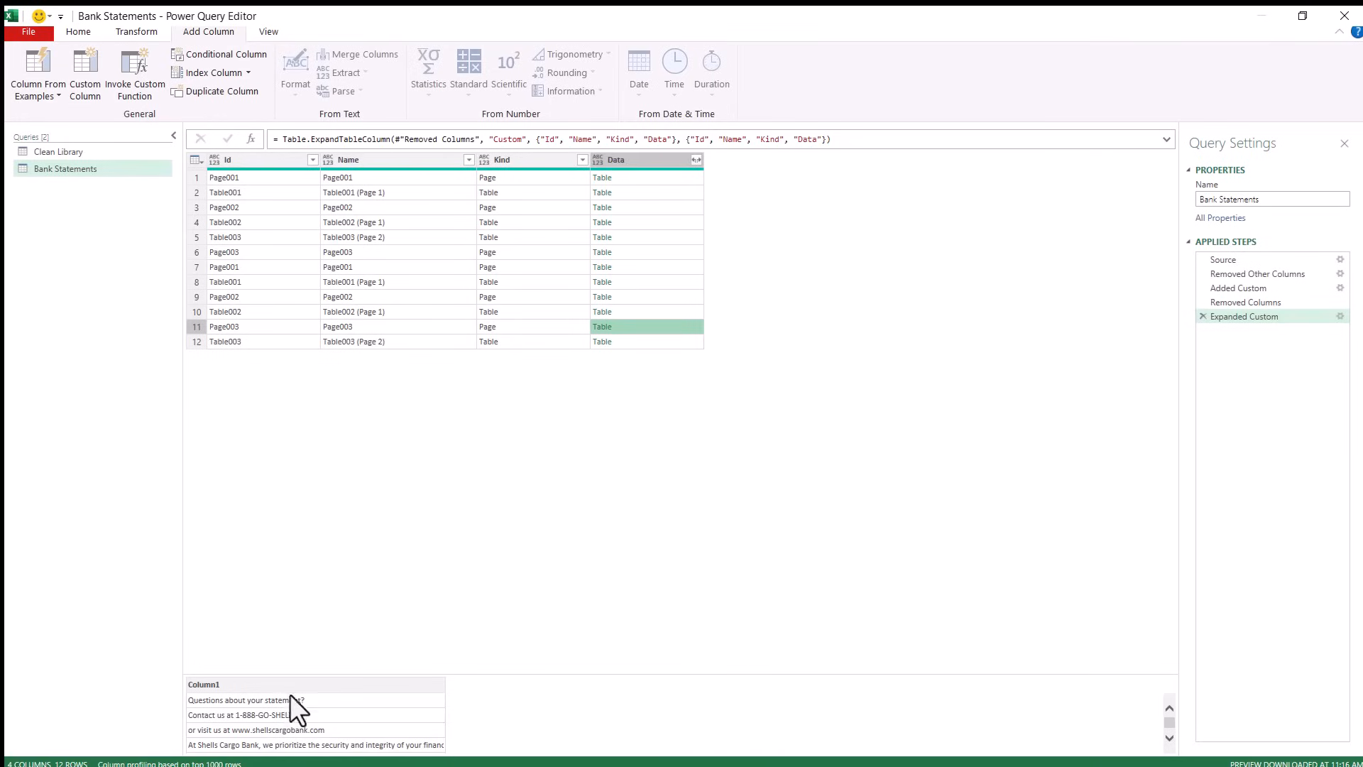
{"action": "left_click", "coordinate": [650, 341]}
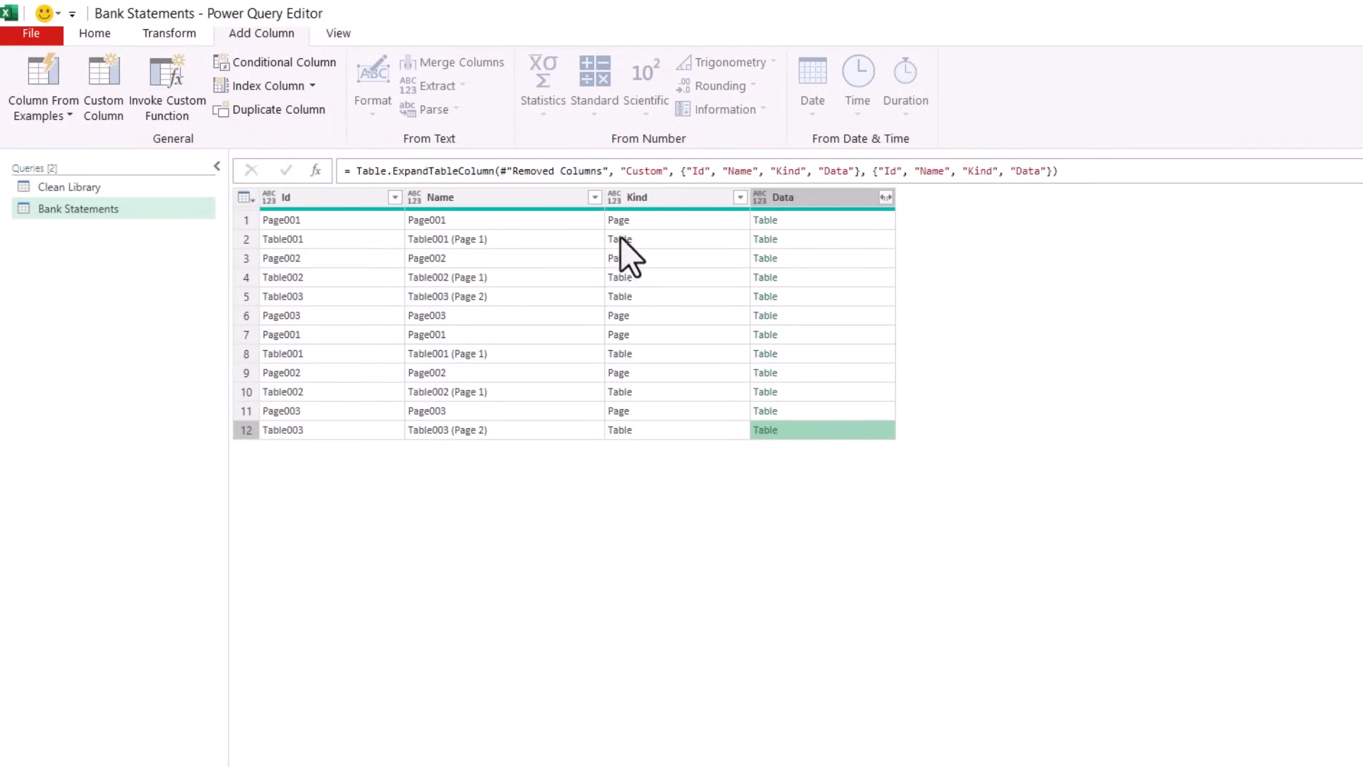
Filter the Kind column to keep only the Table rows.
{"action": "left_click", "coordinate": [690, 203]}
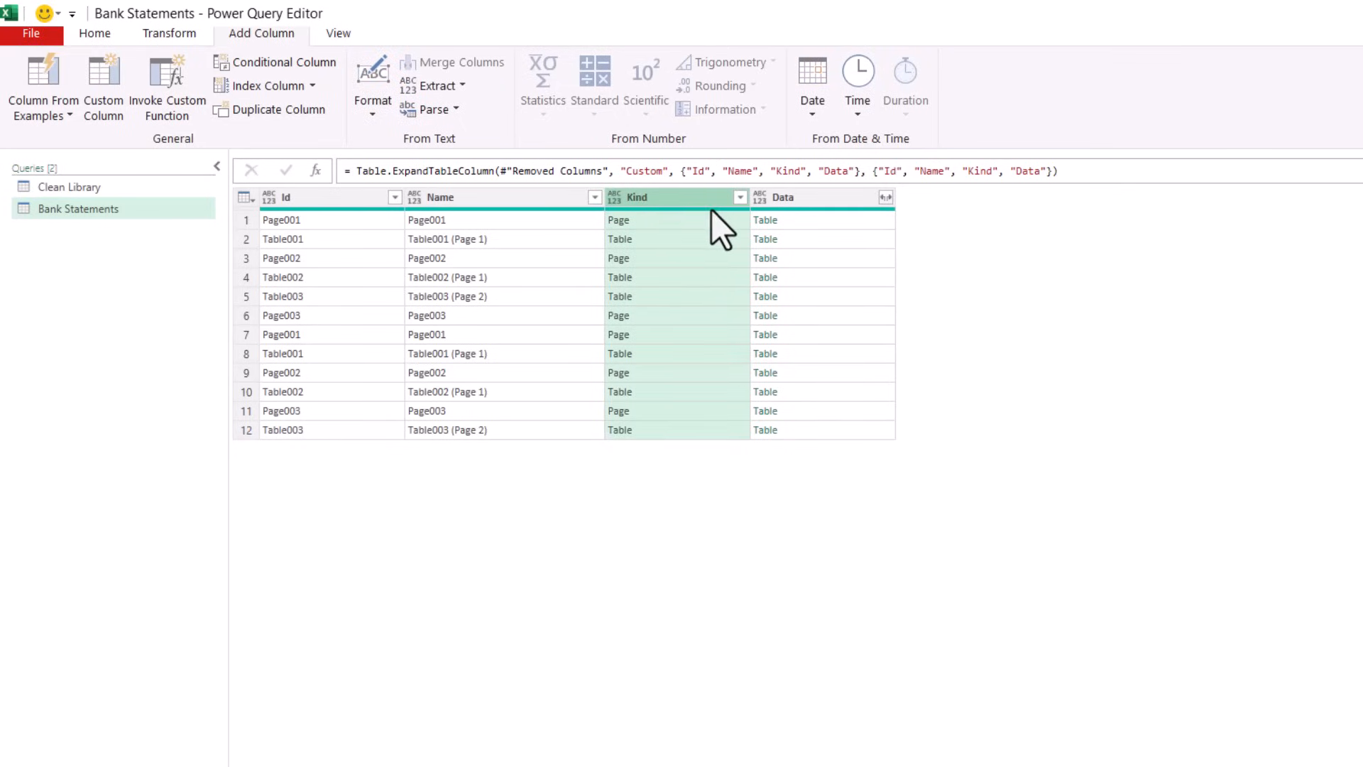
{"action": "mouse_move", "coordinate": [710, 210]}
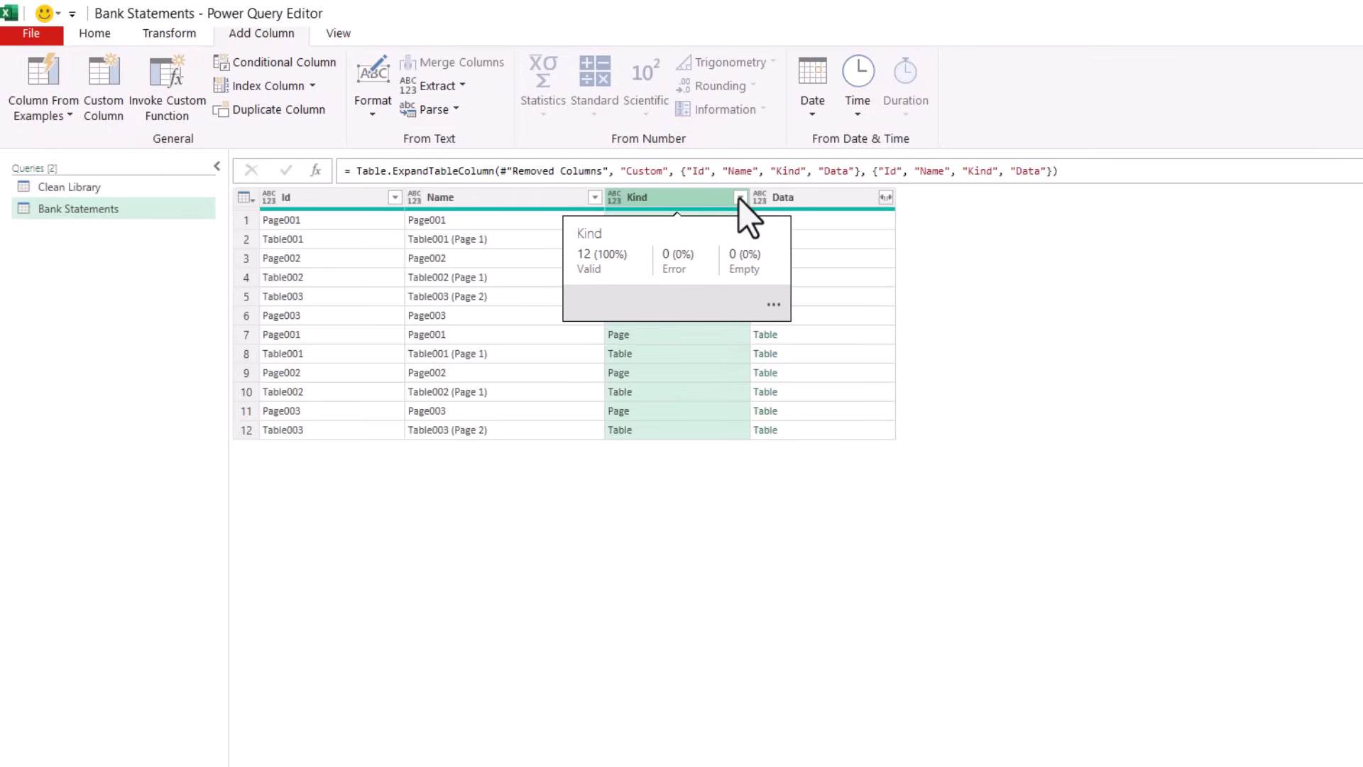
{"action": "left_click", "coordinate": [739, 197]}
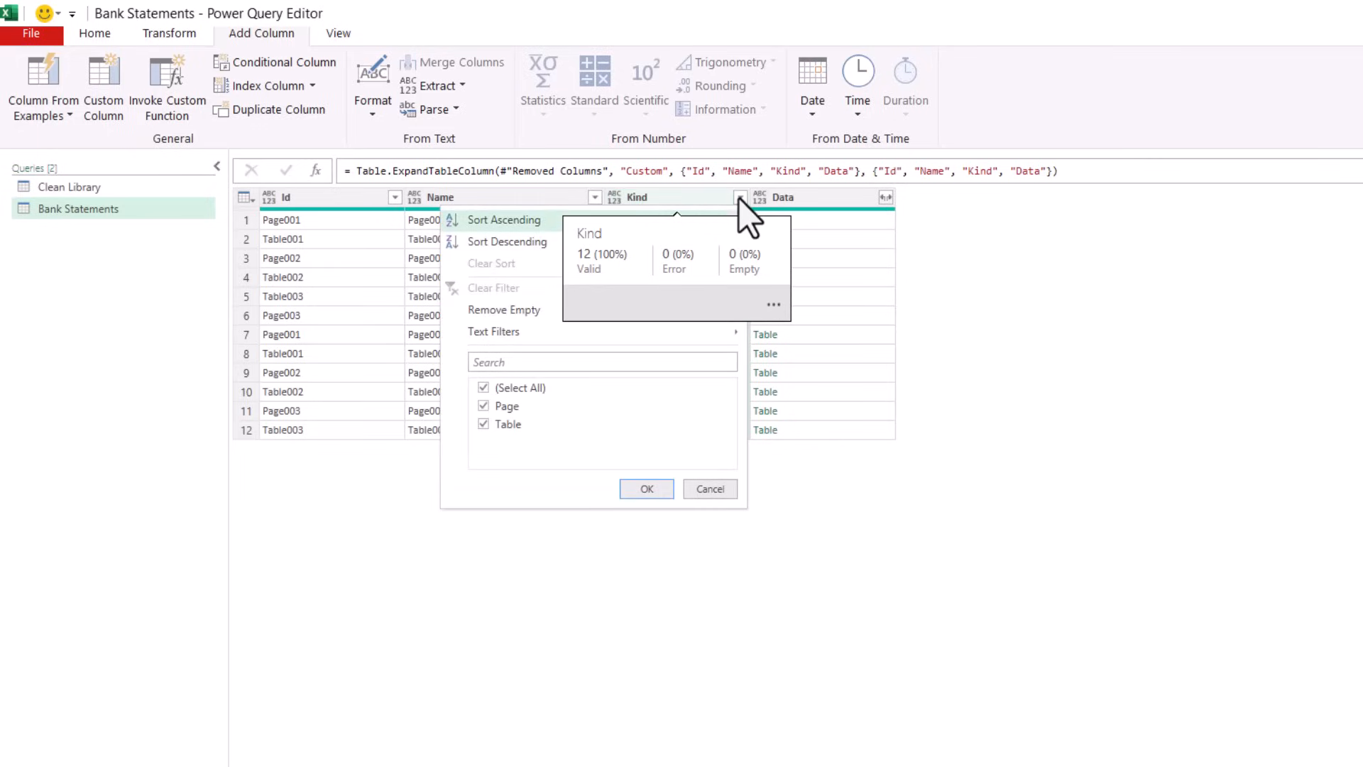
{"action": "left_click", "coordinate": [483, 388]}
{"action": "left_click", "coordinate": [479, 432]}
{"action": "left_click", "coordinate": [627, 488]}
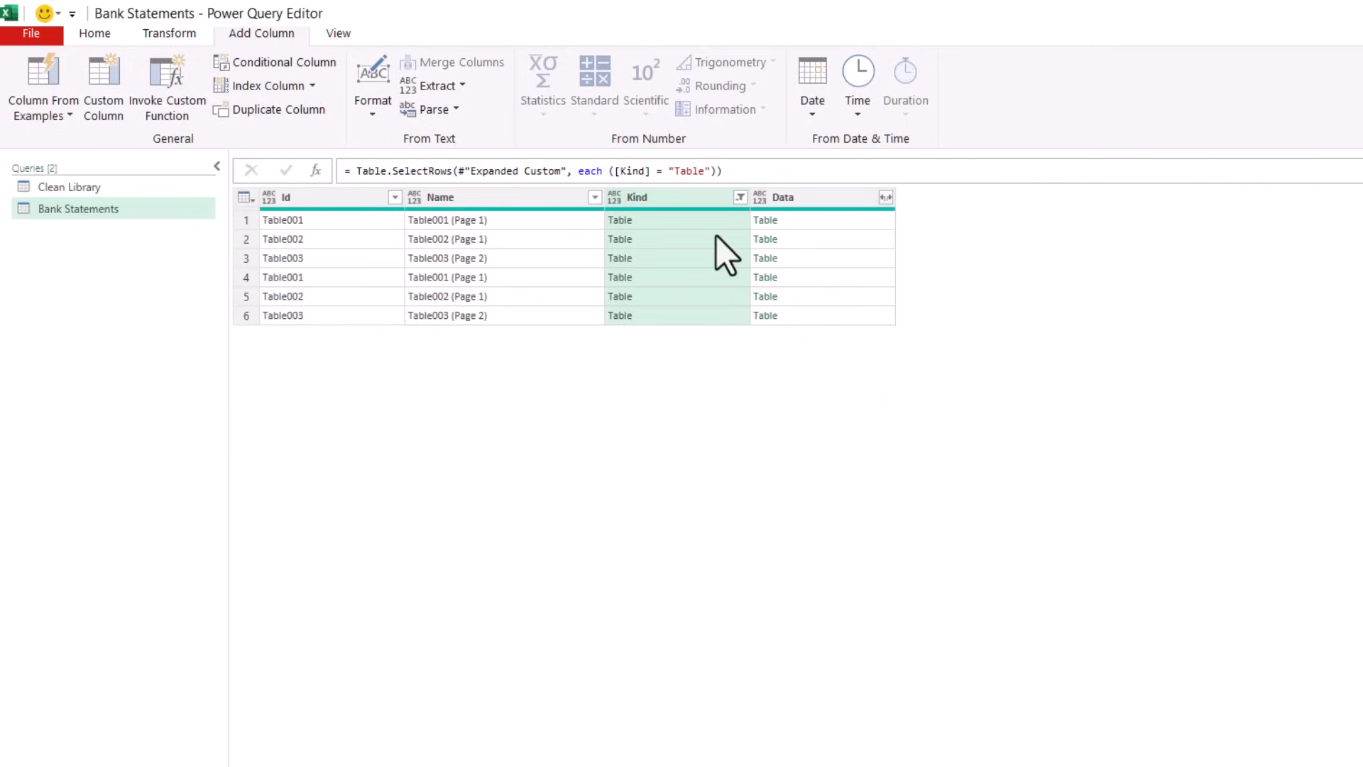
Preview the first remaining table, and filter the Name column to rows that do not begin with Table001.
{"action": "left_click", "coordinate": [798, 223]}
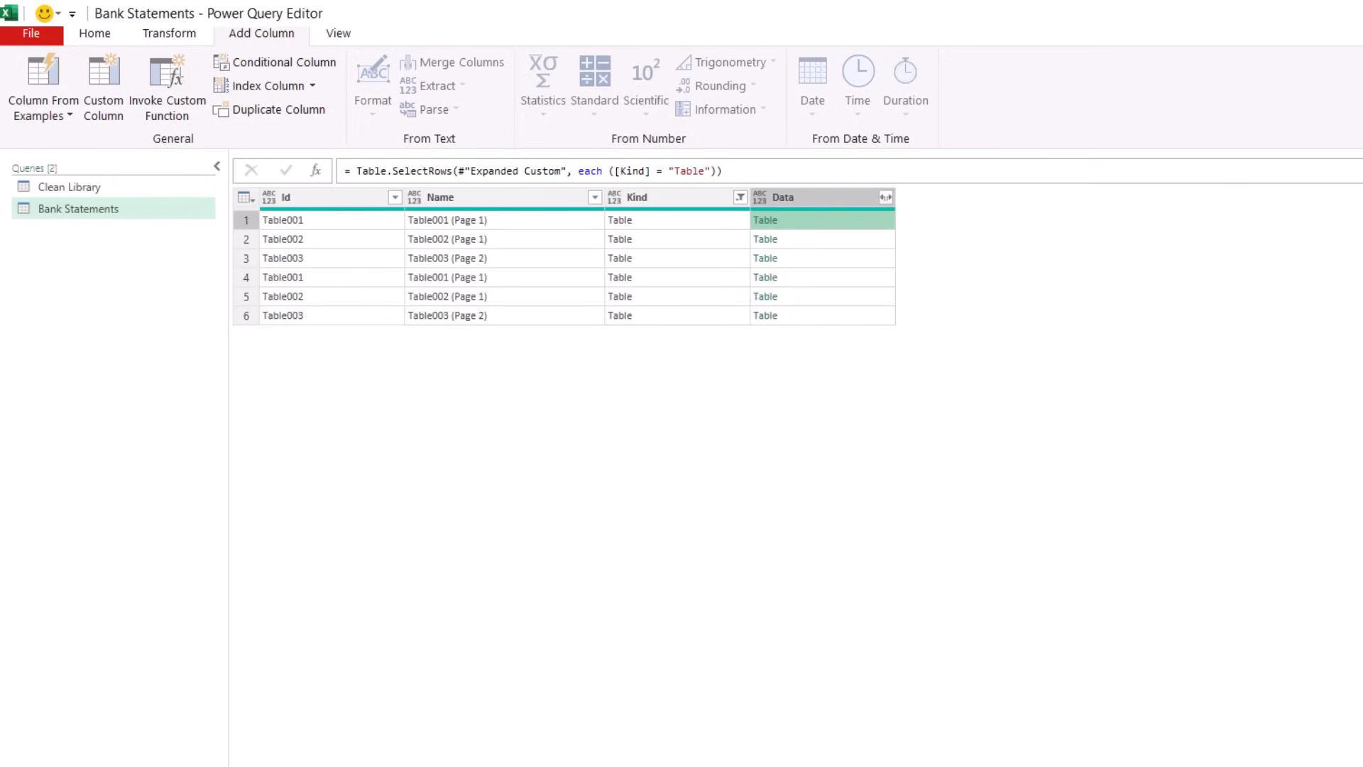
{"action": "left_click", "coordinate": [593, 201]}
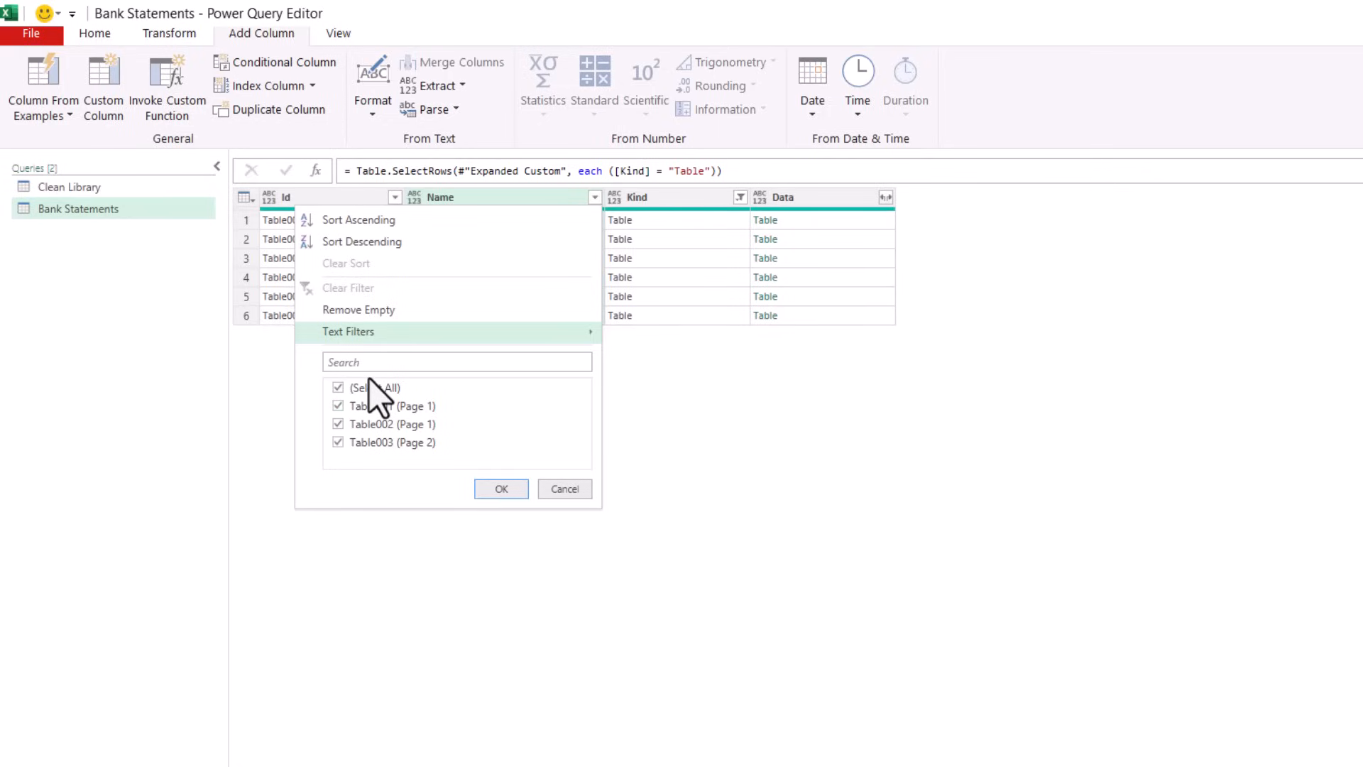
{"action": "mouse_move", "coordinate": [381, 338]}
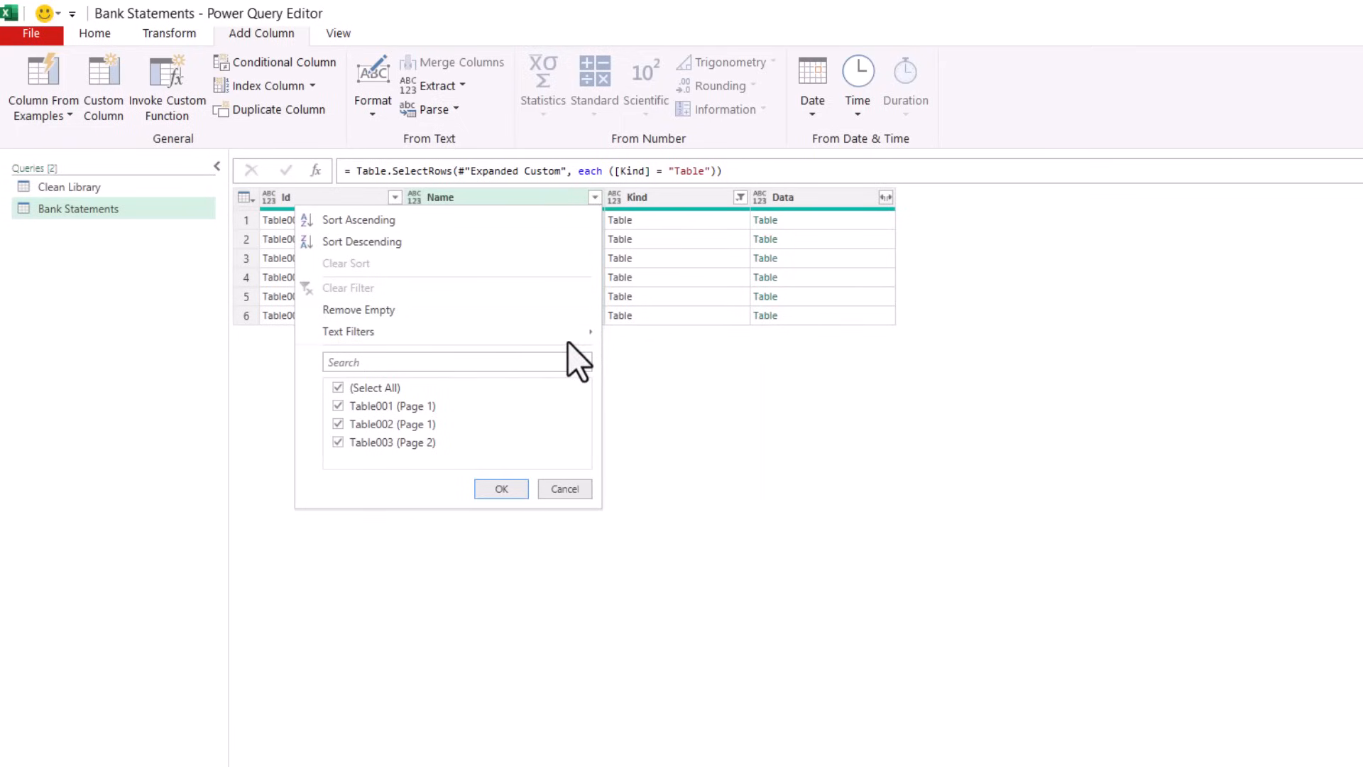
{"action": "left_click", "coordinate": [684, 410]}
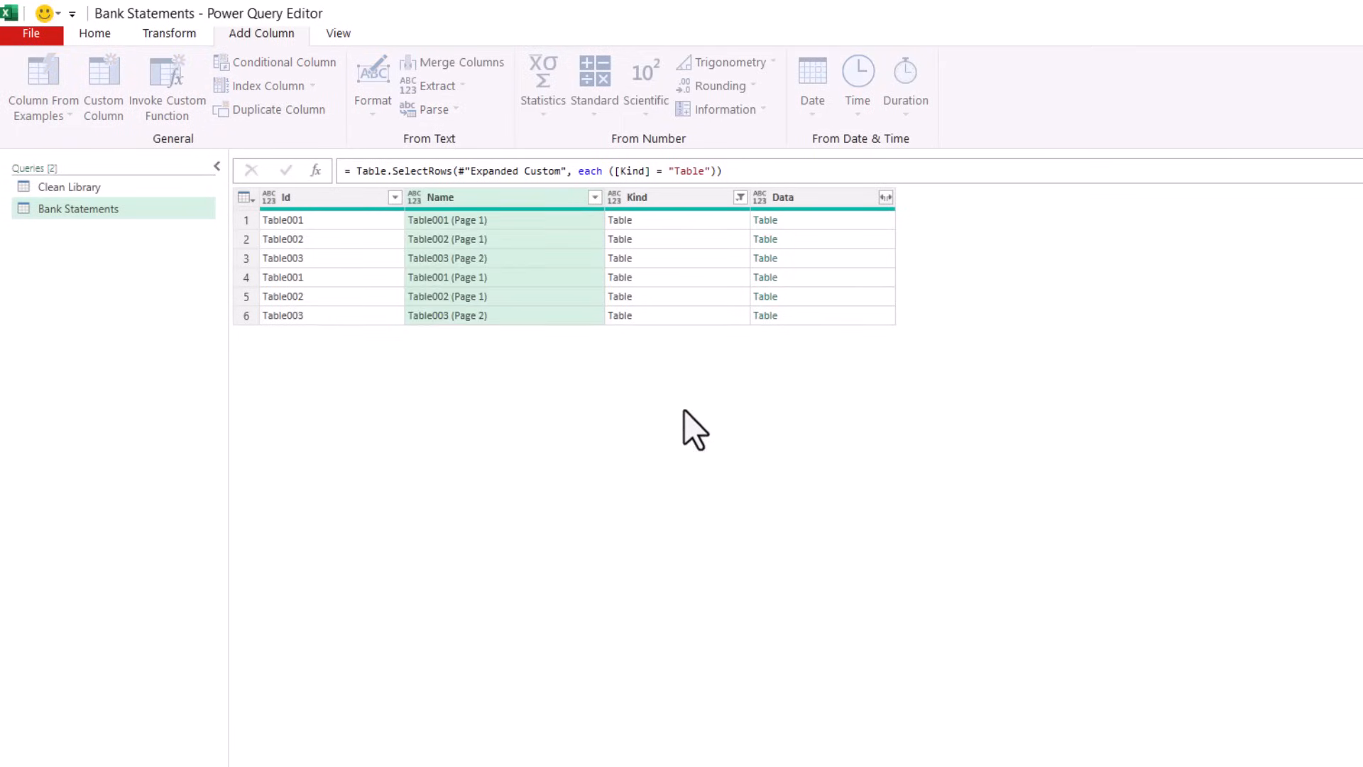
{"action": "left_click", "coordinate": [651, 491]}
{"action": "left_click", "coordinate": [788, 493]}
{"action": "type", "text": "Table001"}
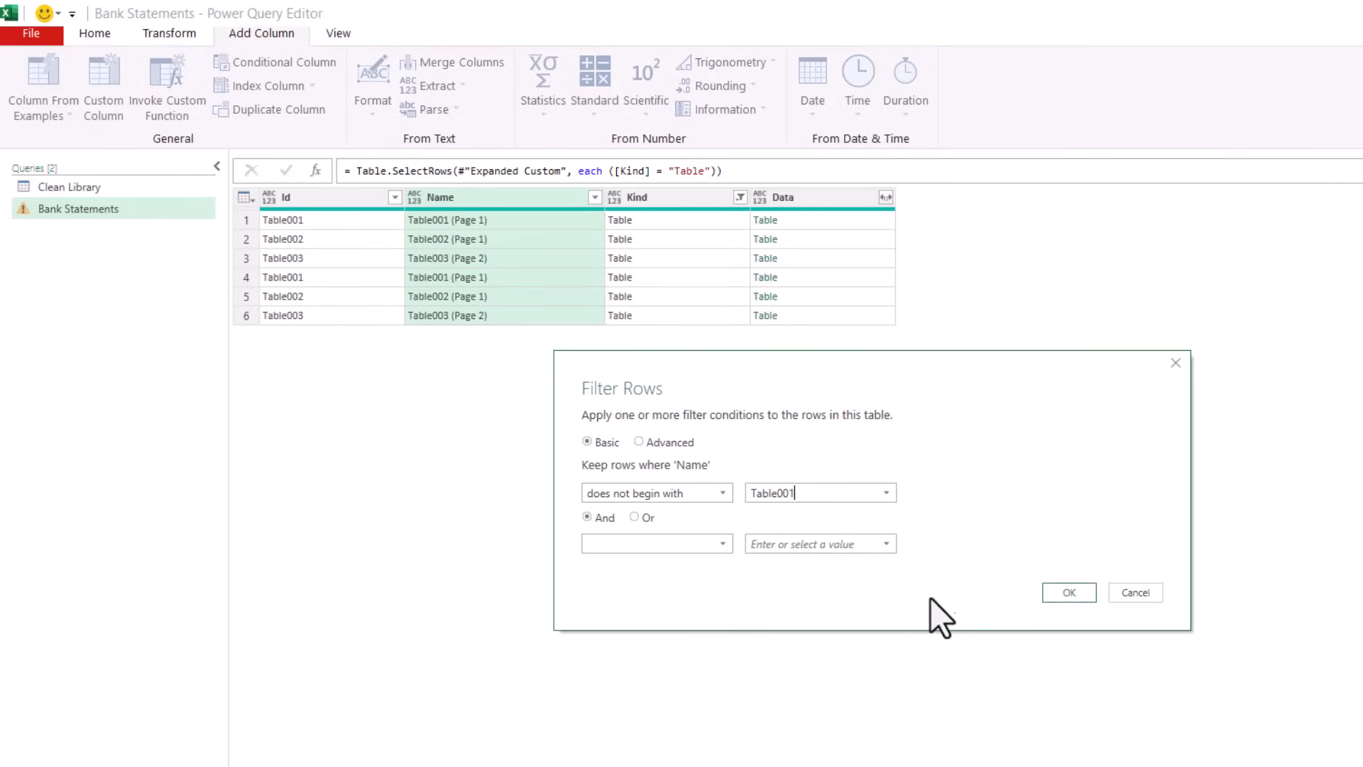
{"action": "left_click", "coordinate": [1064, 593]}
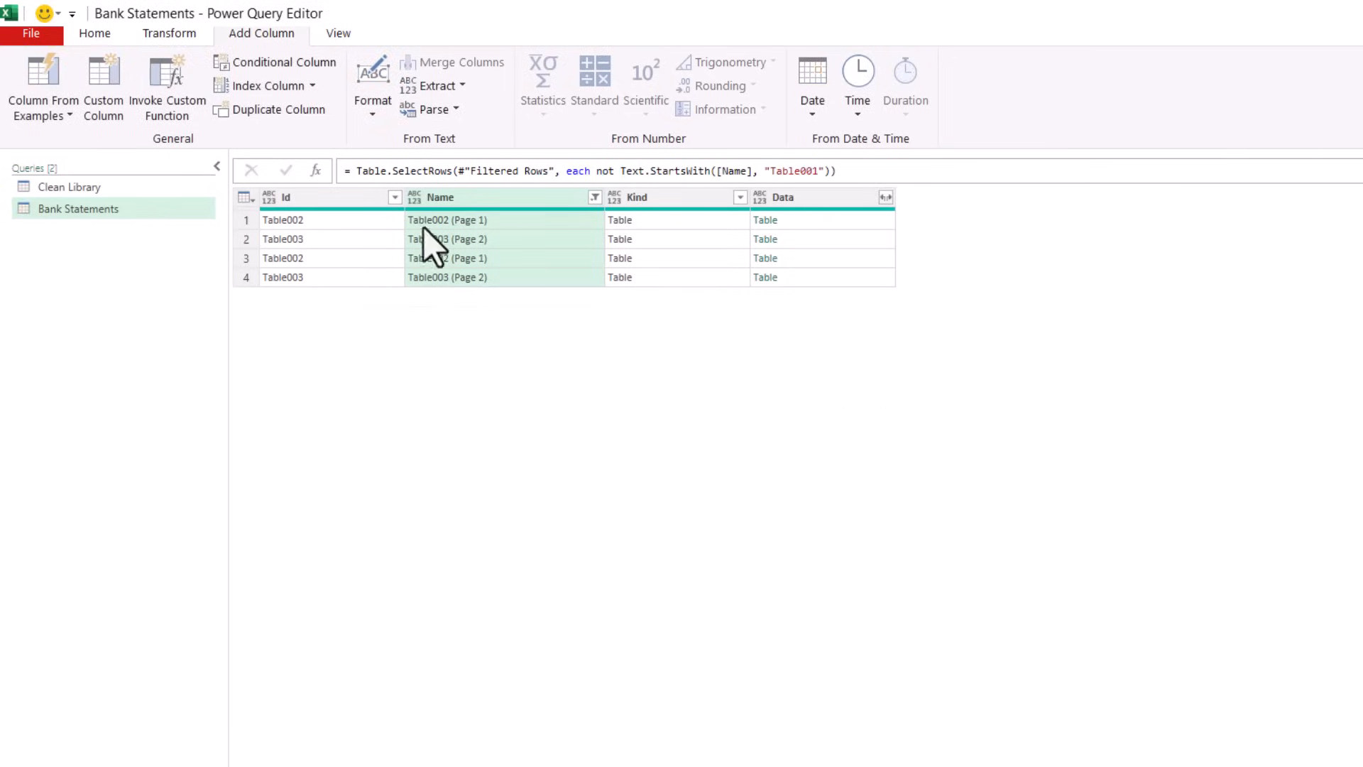
Remove all columns except Data and expand it into Column1, Column2 and Column3 without the original column name as prefix.
{"action": "right_click", "coordinate": [829, 197]}
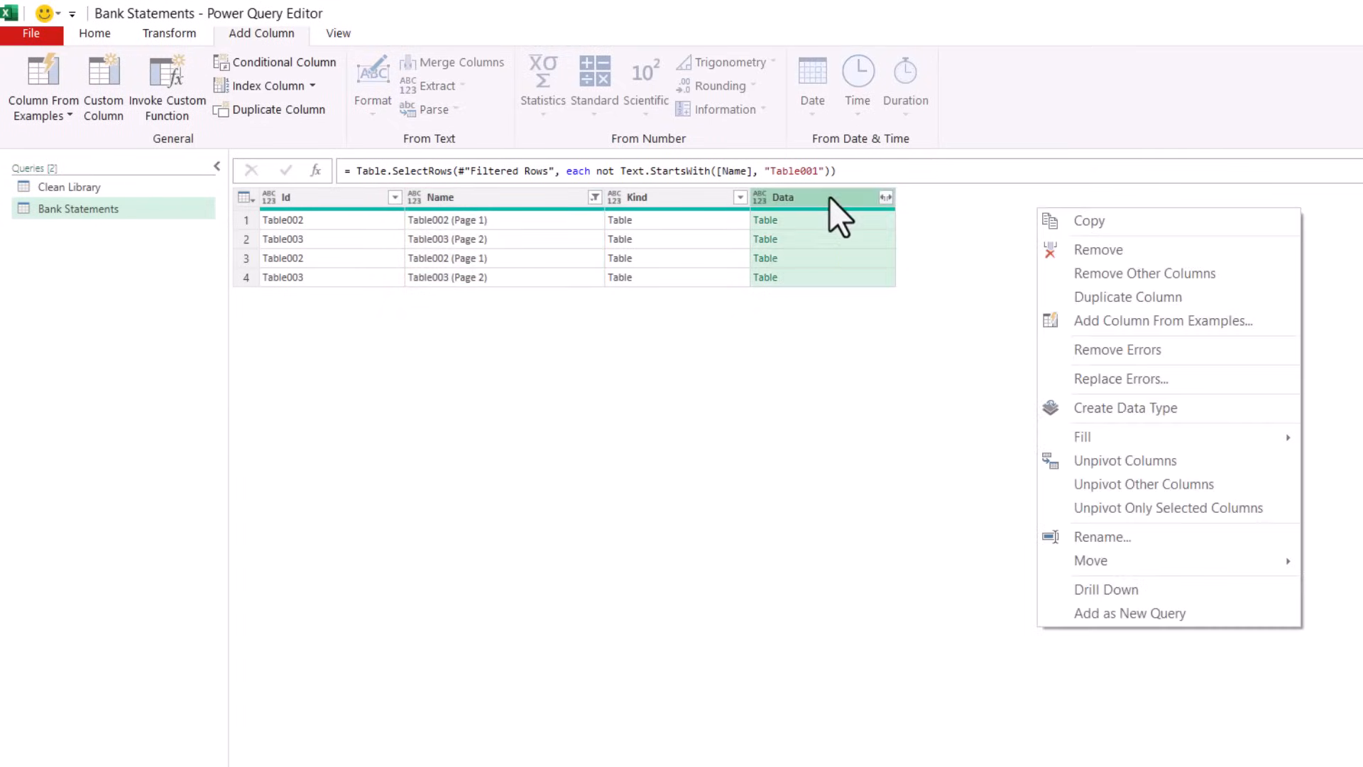
{"action": "left_click", "coordinate": [1071, 275]}
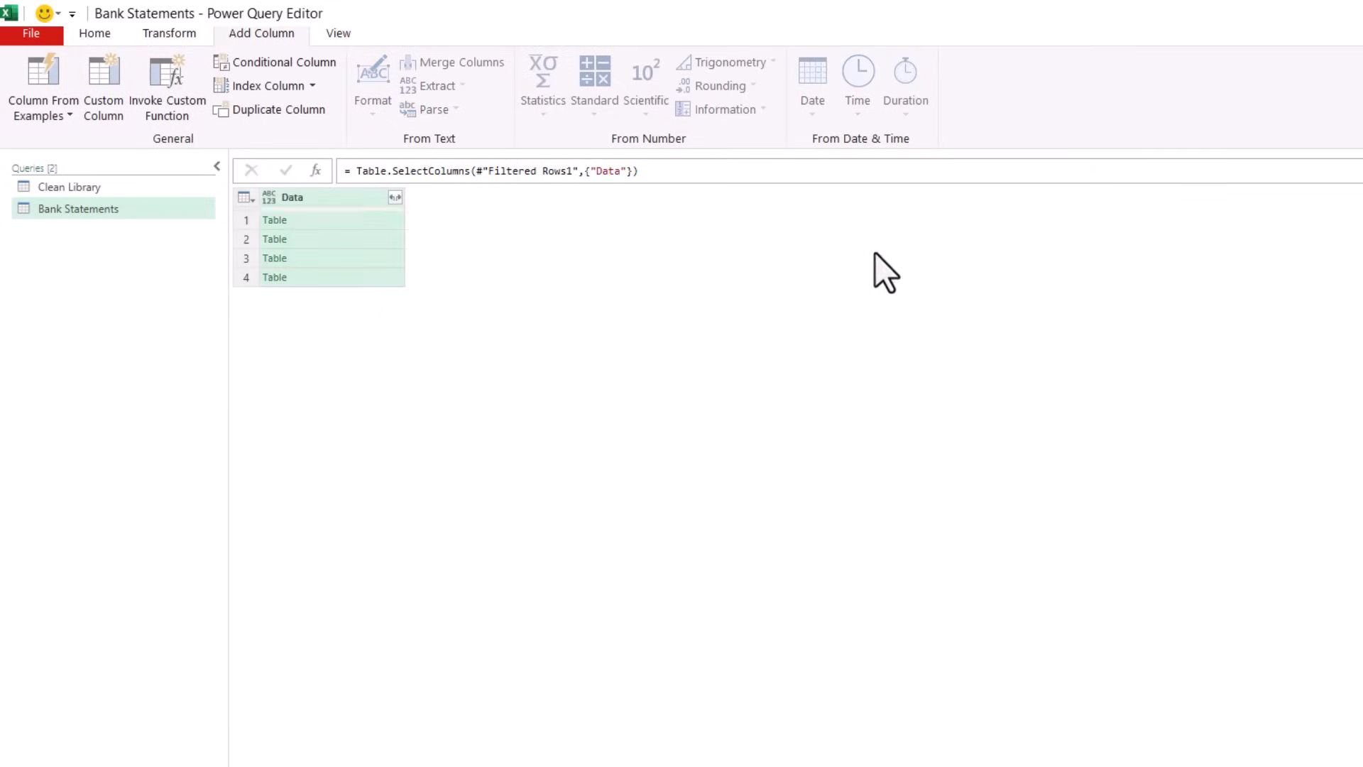
{"action": "left_click", "coordinate": [396, 197]}
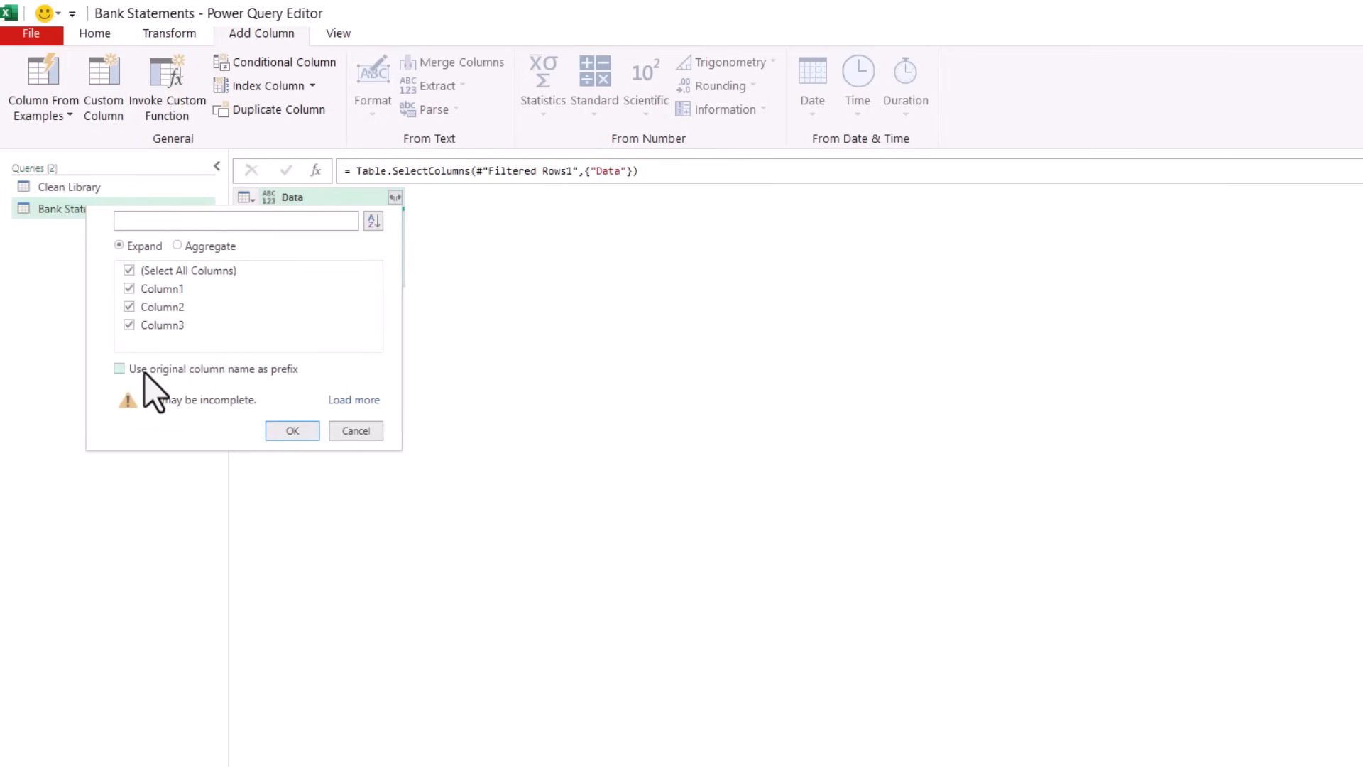
{"action": "left_click", "coordinate": [297, 429]}
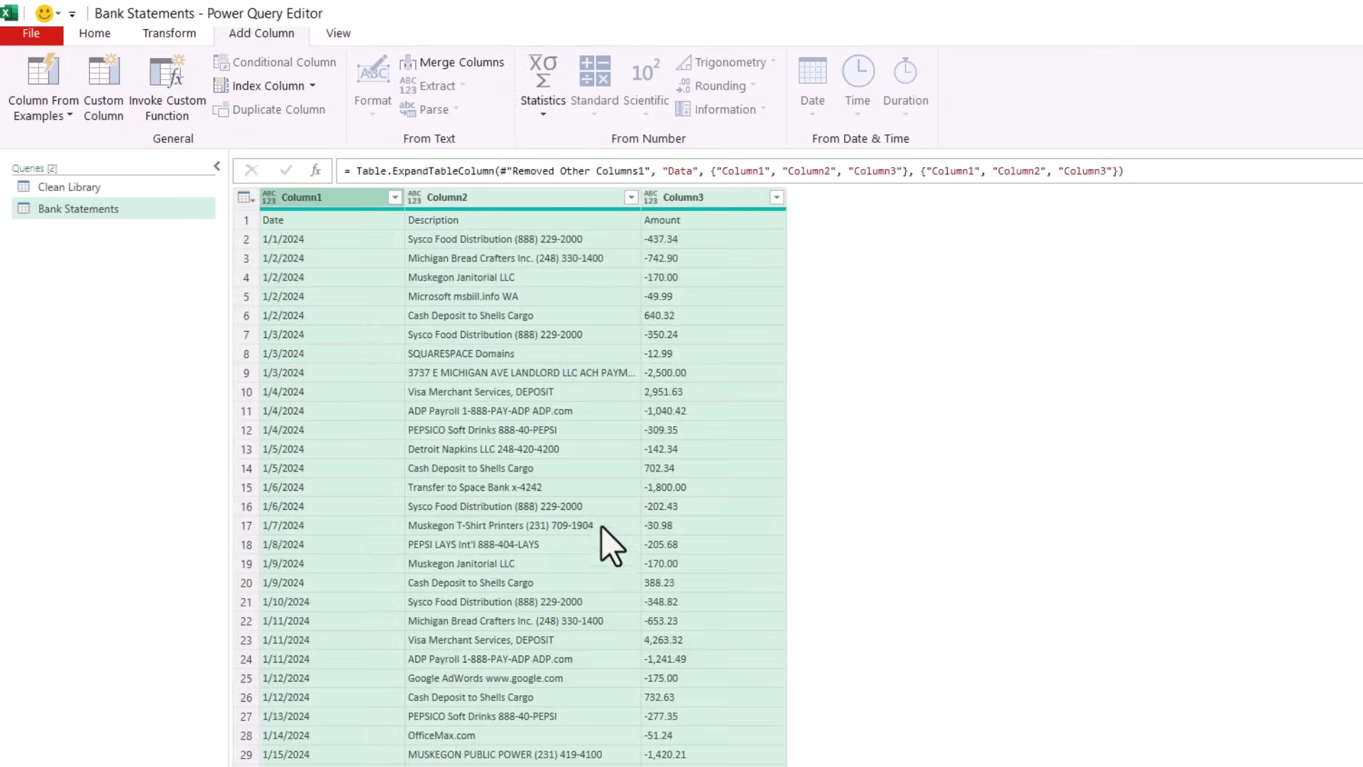
Check the expanded rows for header rows and promote the first row to column headers.
{"action": "left_click", "coordinate": [486, 428]}
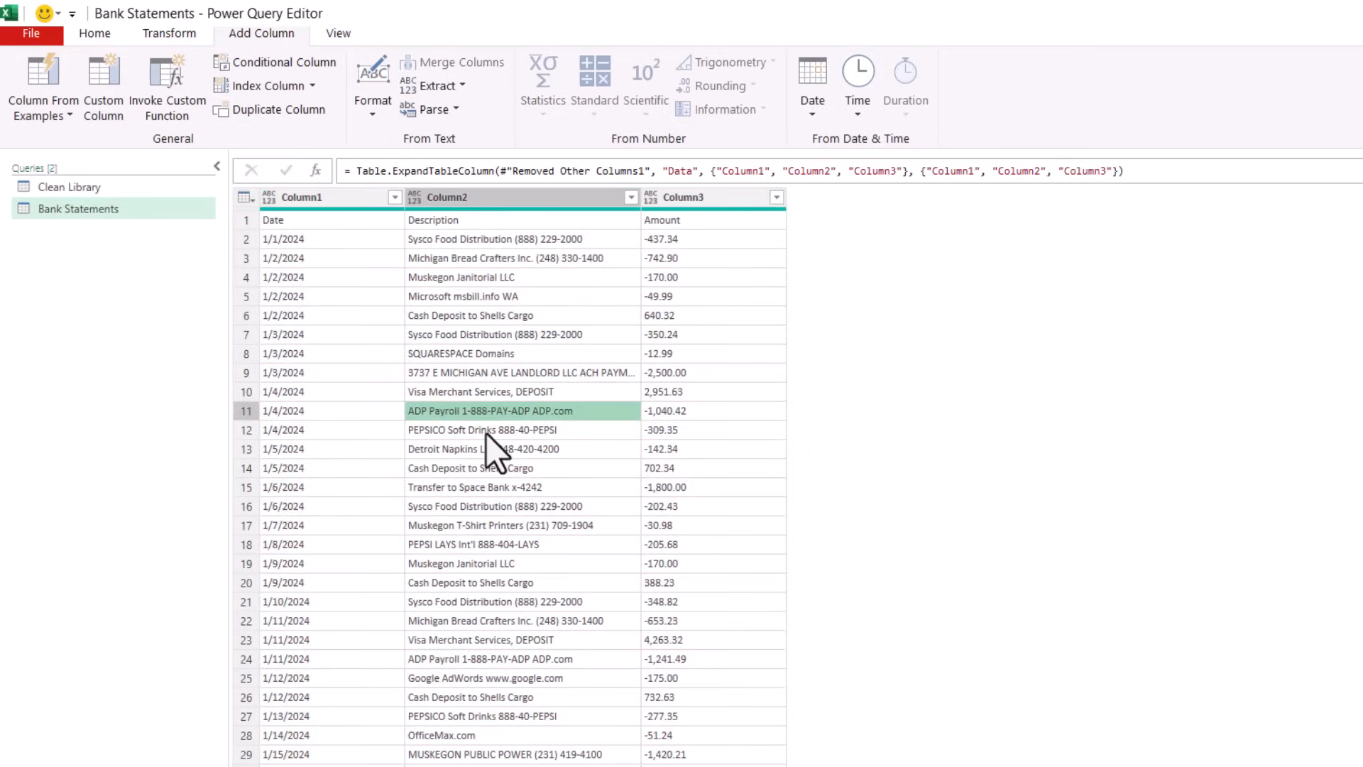
{"action": "scroll", "coordinate": [485, 433], "scroll_direction": "down", "scroll_amount": 15}
{"action": "scroll", "coordinate": [409, 490], "scroll_direction": "down", "scroll_amount": 8}
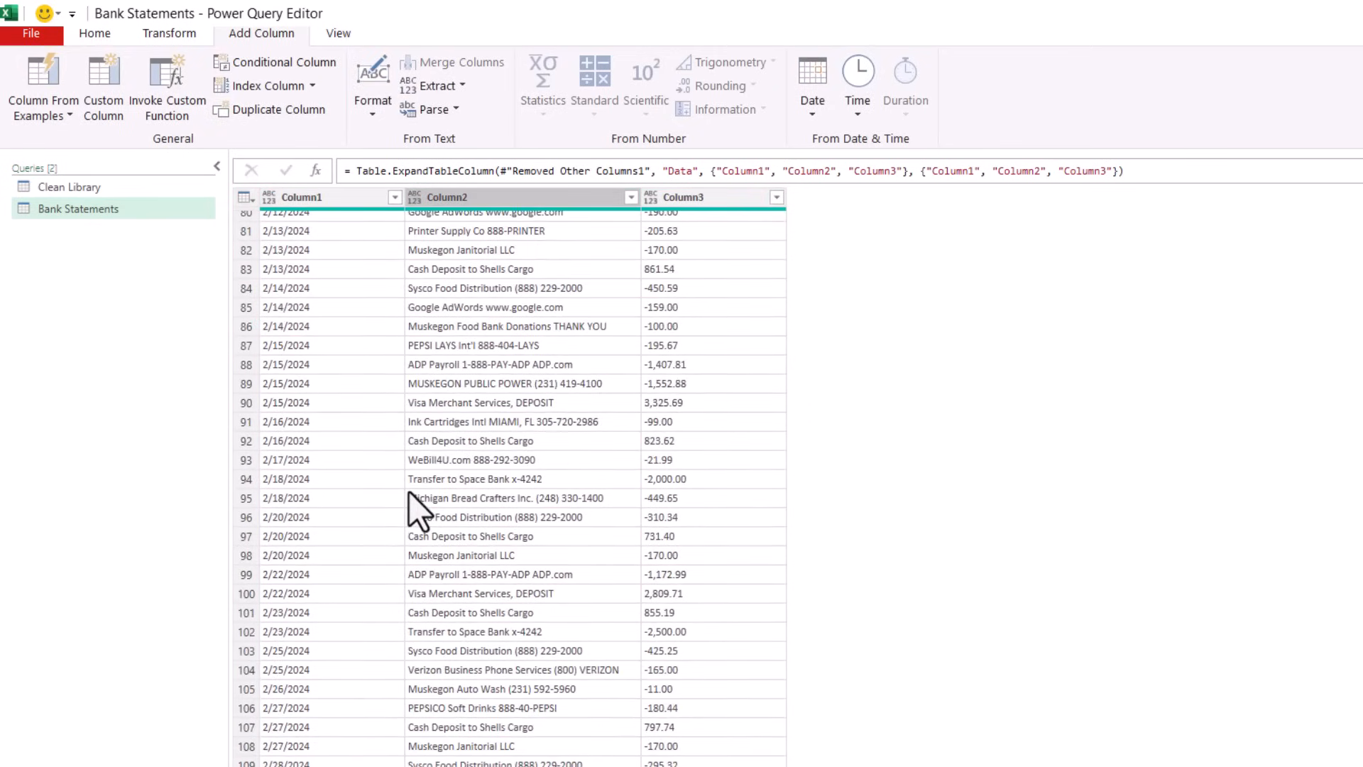
{"action": "scroll", "coordinate": [453, 537], "scroll_direction": "up", "scroll_amount": 13}
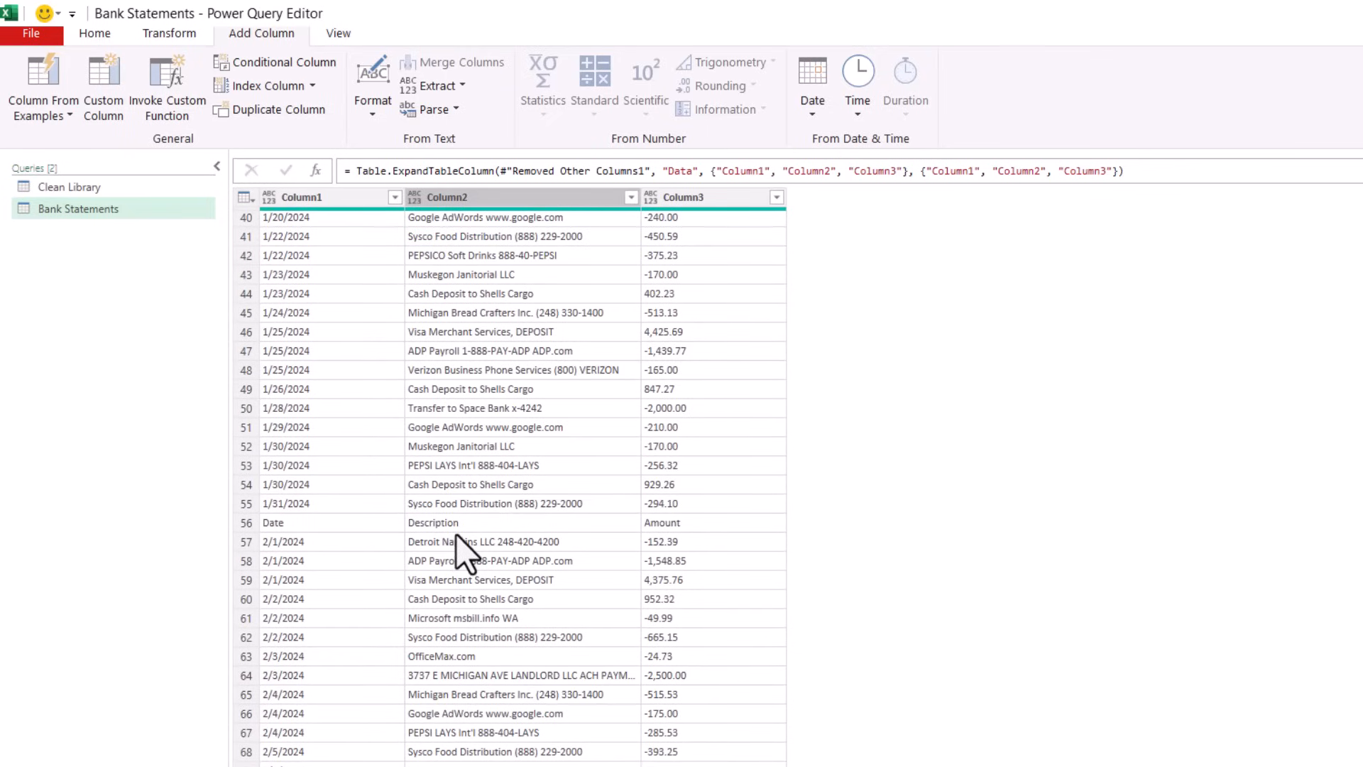
{"action": "scroll", "coordinate": [453, 518], "scroll_direction": "up", "scroll_amount": 13}
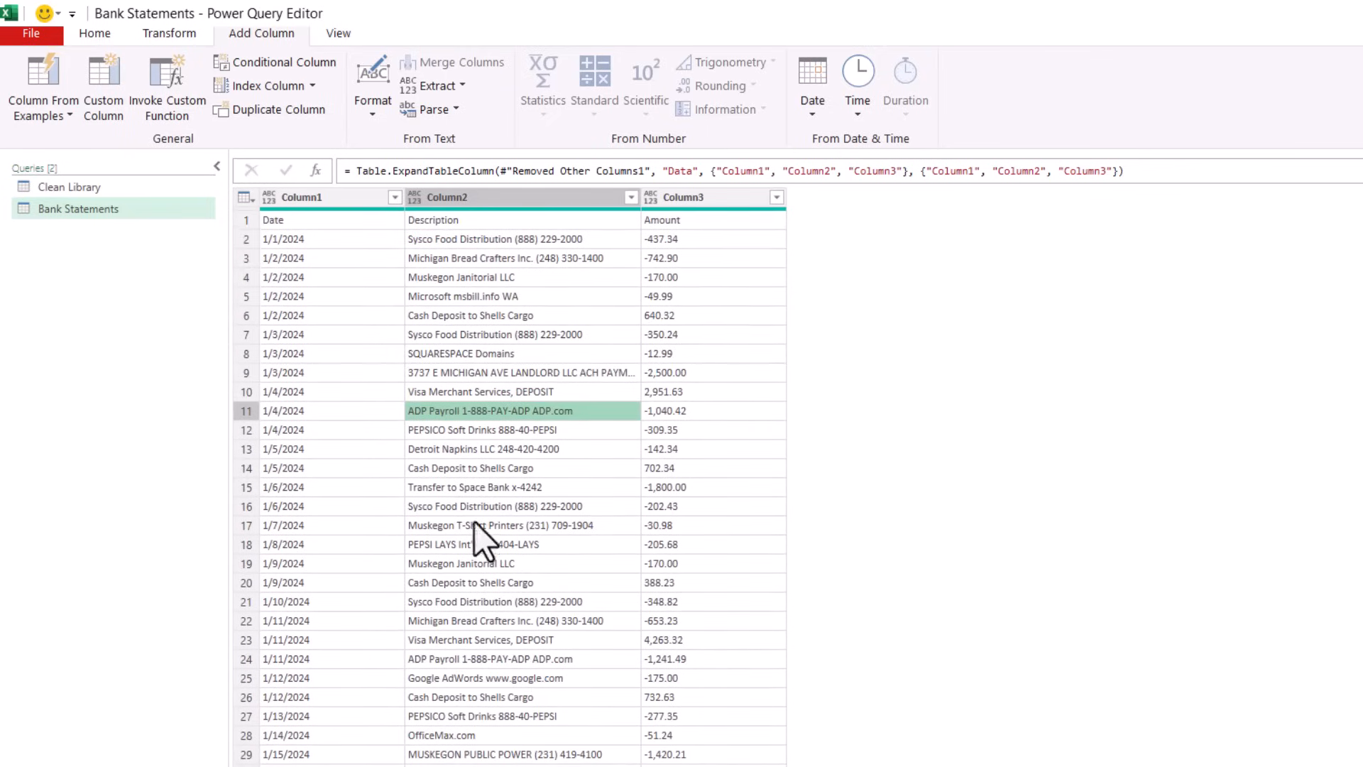
{"action": "left_click", "coordinate": [508, 221]}
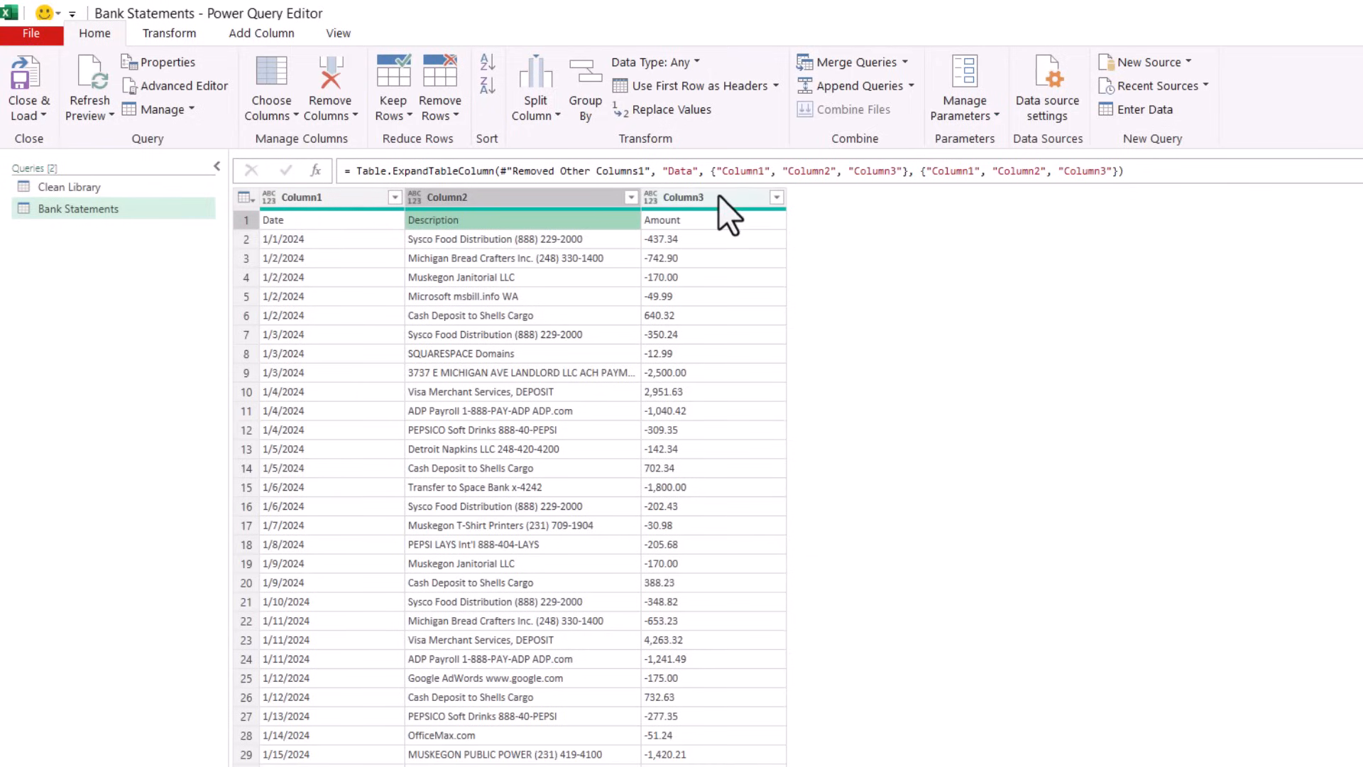
{"action": "left_click", "coordinate": [655, 88]}
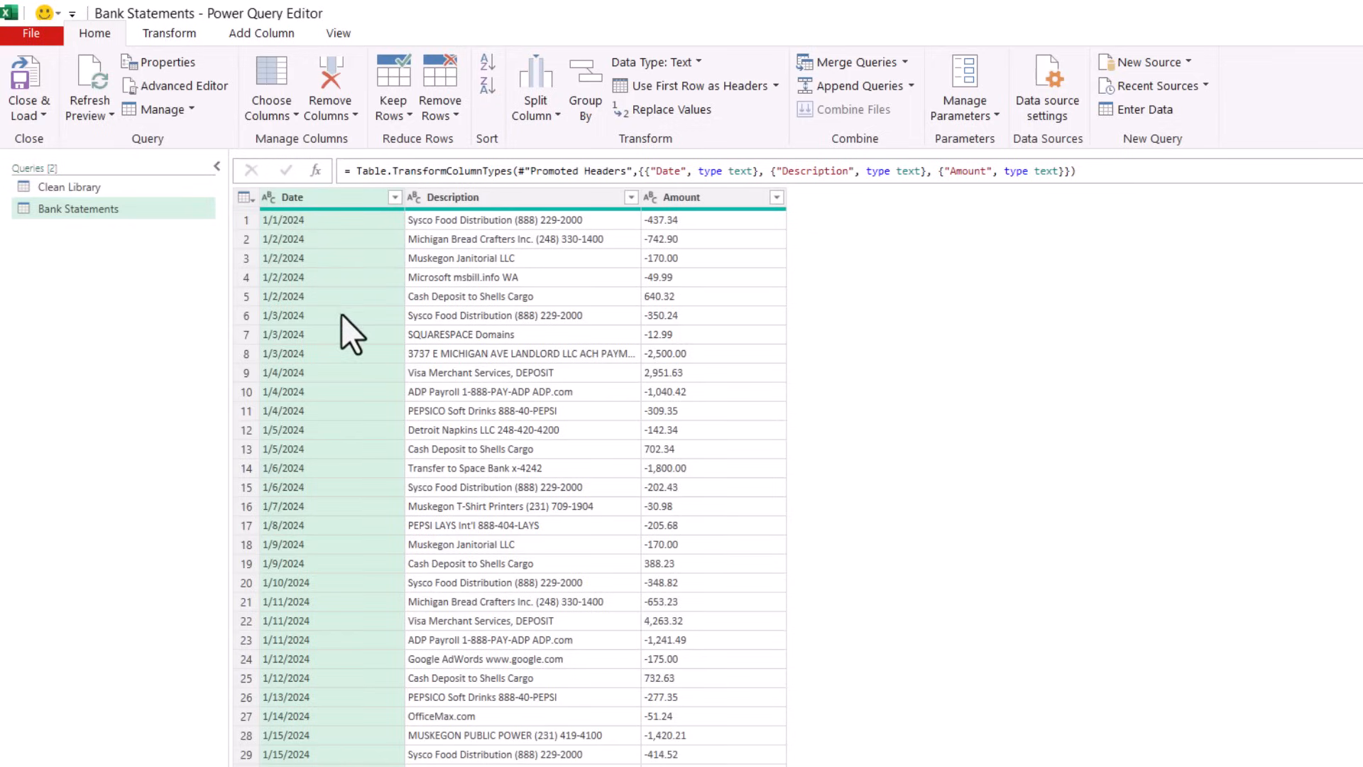
Filter the Date column to exclude the repeated header rows containing the value Date.
{"action": "scroll", "coordinate": [327, 347], "scroll_direction": "down", "scroll_amount": 4}
{"action": "scroll", "coordinate": [344, 426], "scroll_direction": "down", "scroll_amount": 6}
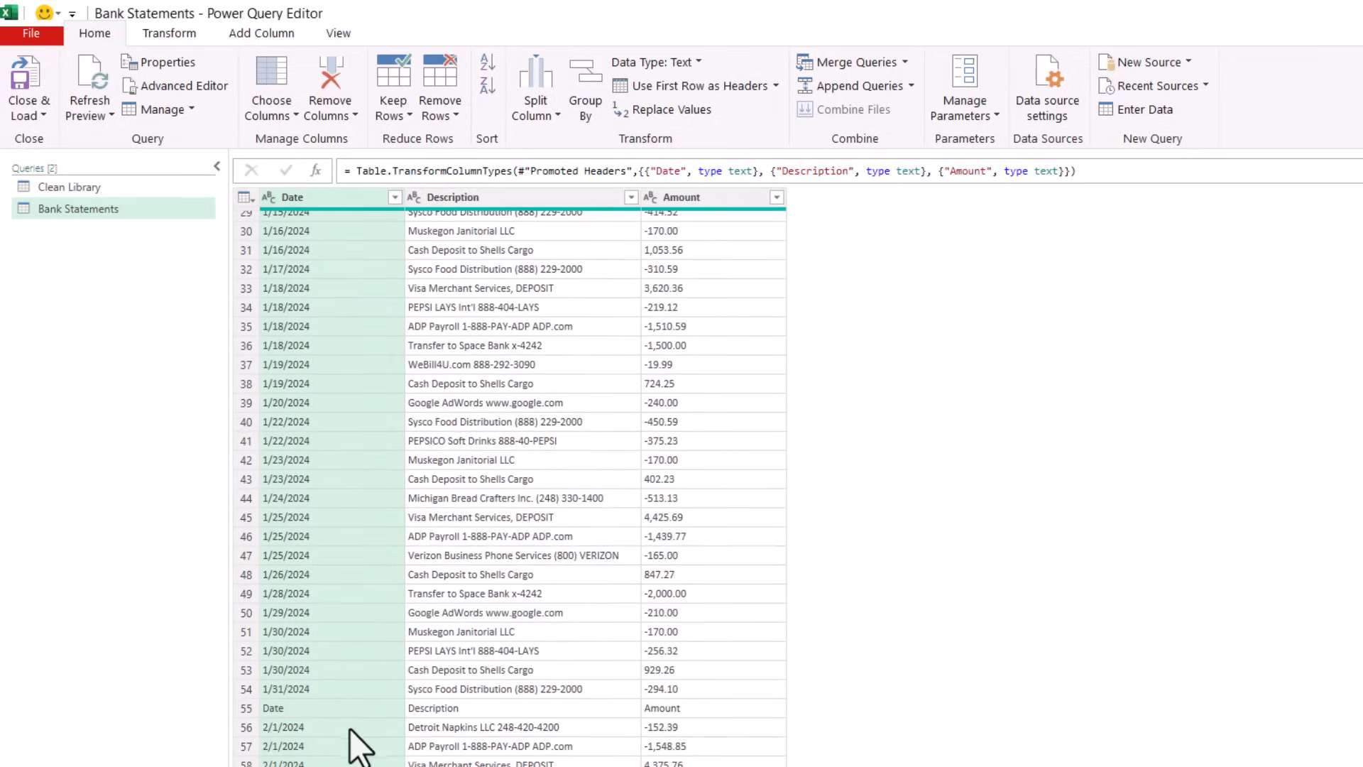
{"action": "left_click", "coordinate": [347, 706]}
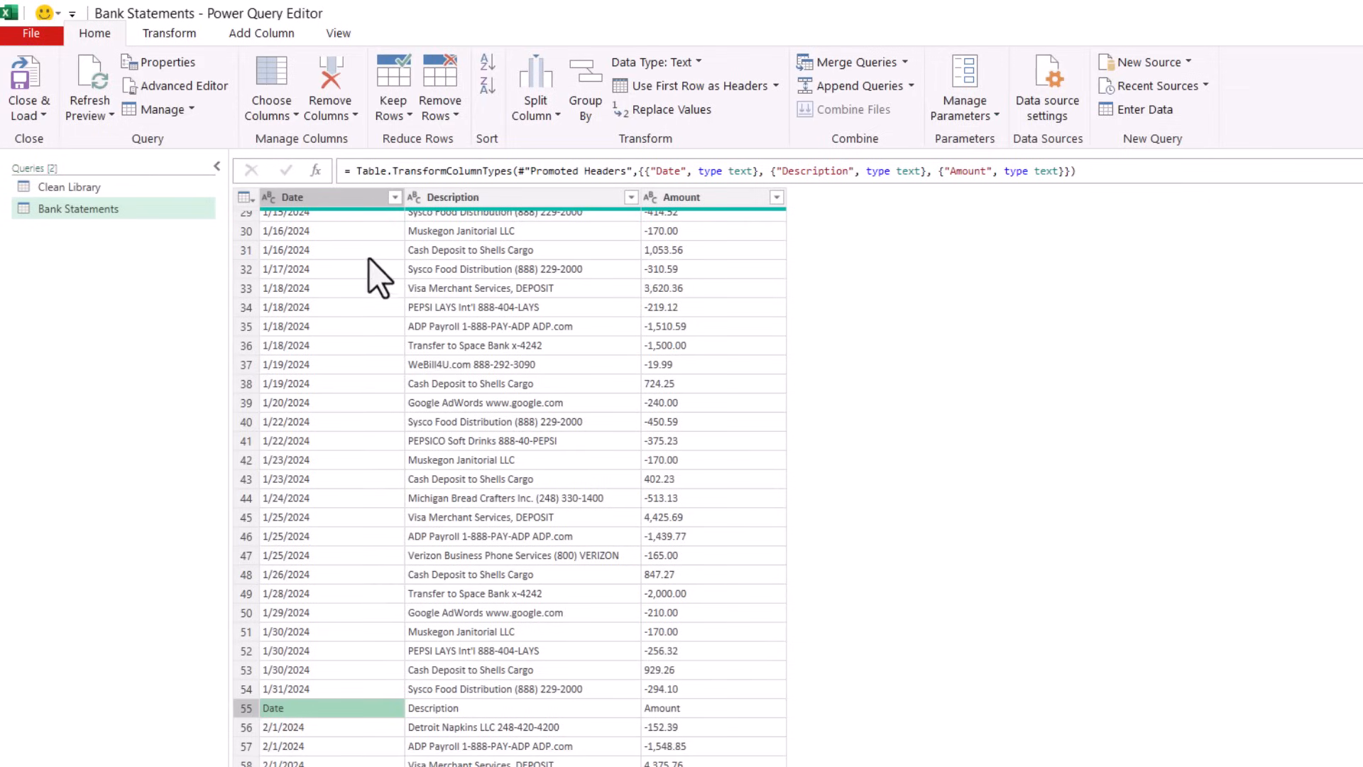
{"action": "left_click", "coordinate": [394, 197]}
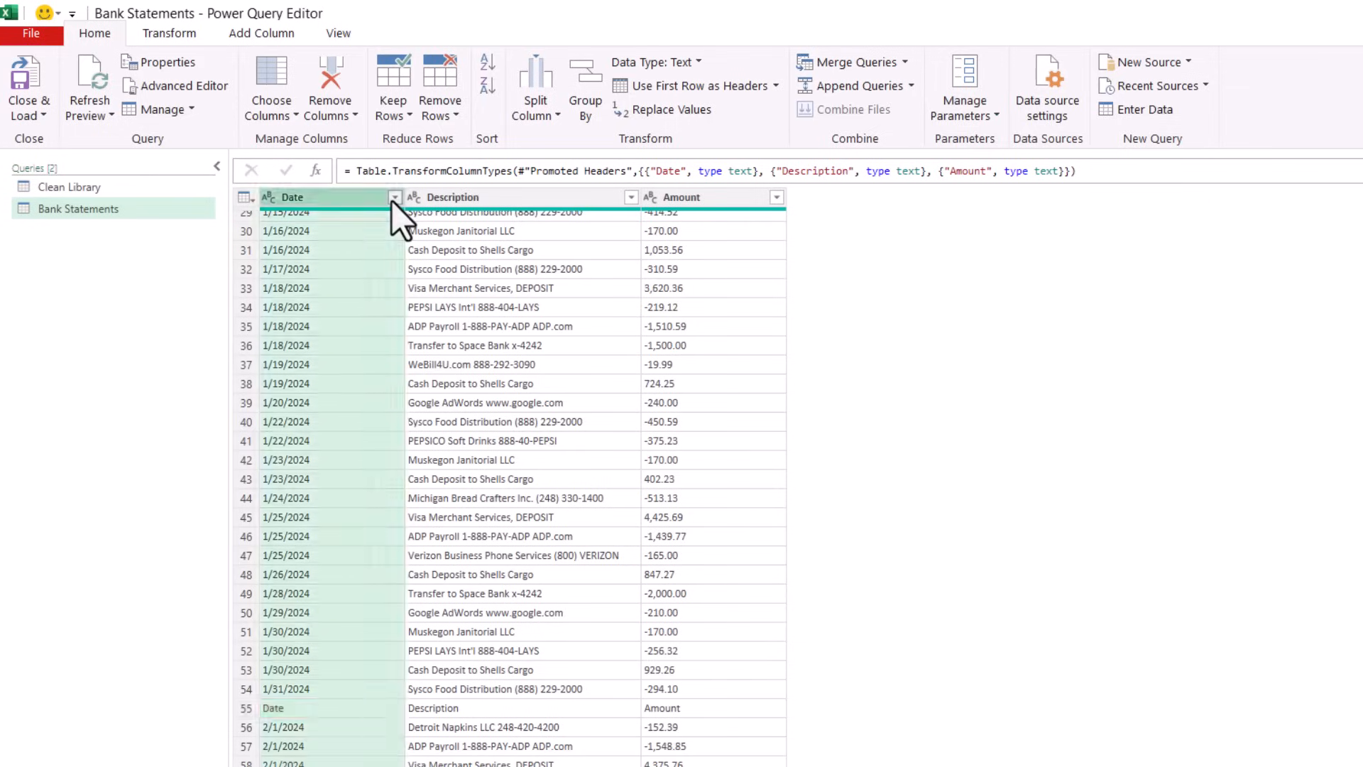
{"action": "scroll", "coordinate": [280, 504], "scroll_direction": "down", "scroll_amount": 4}
{"action": "left_click_drag", "start_coordinate": [377, 449], "coordinate": [373, 612]}
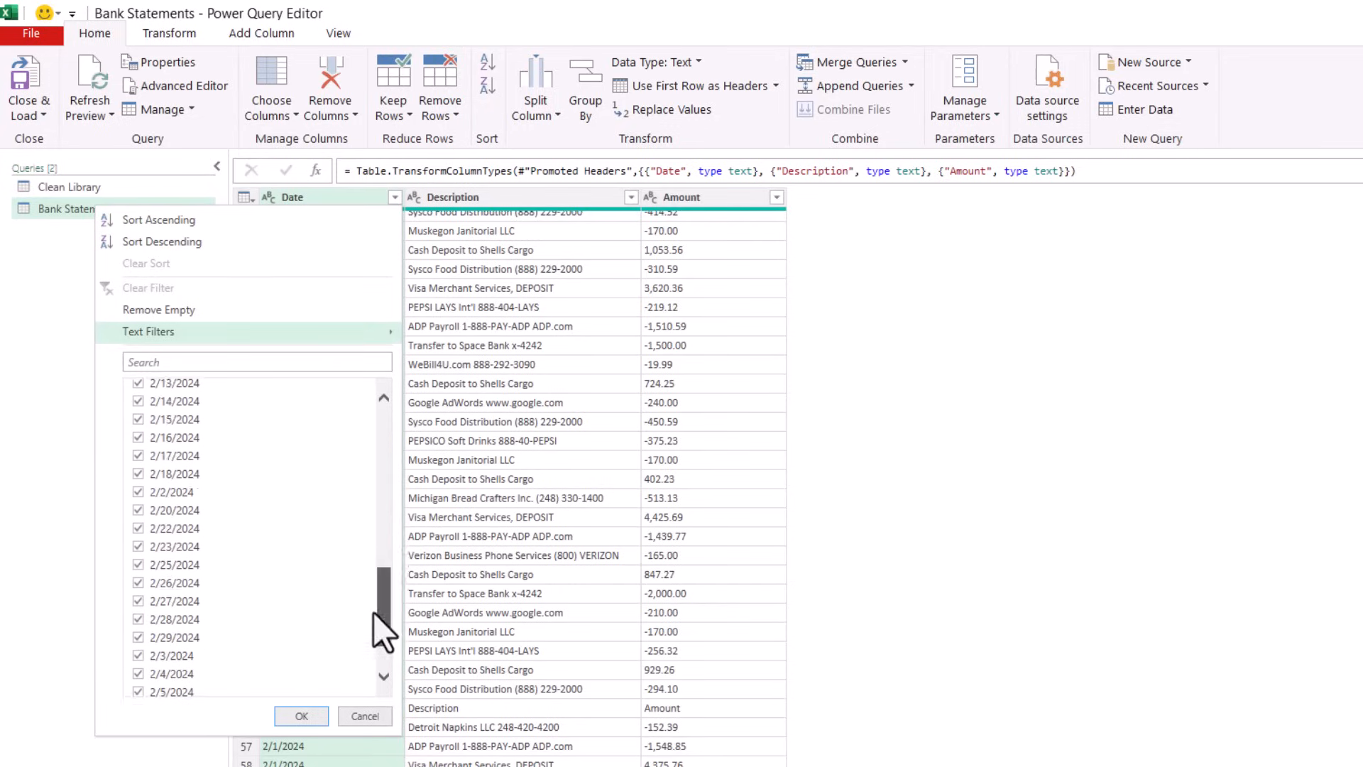
{"action": "left_click", "coordinate": [138, 687]}
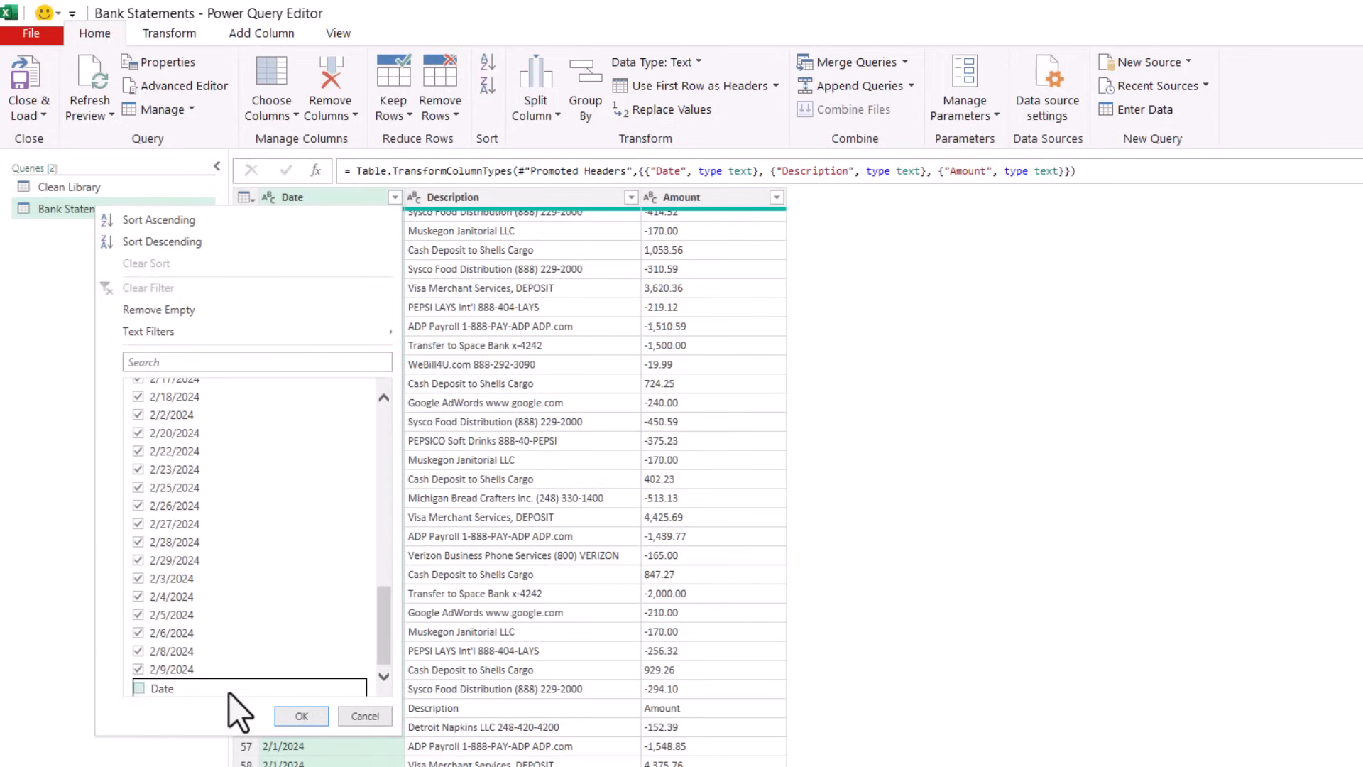
{"action": "left_click", "coordinate": [301, 716]}
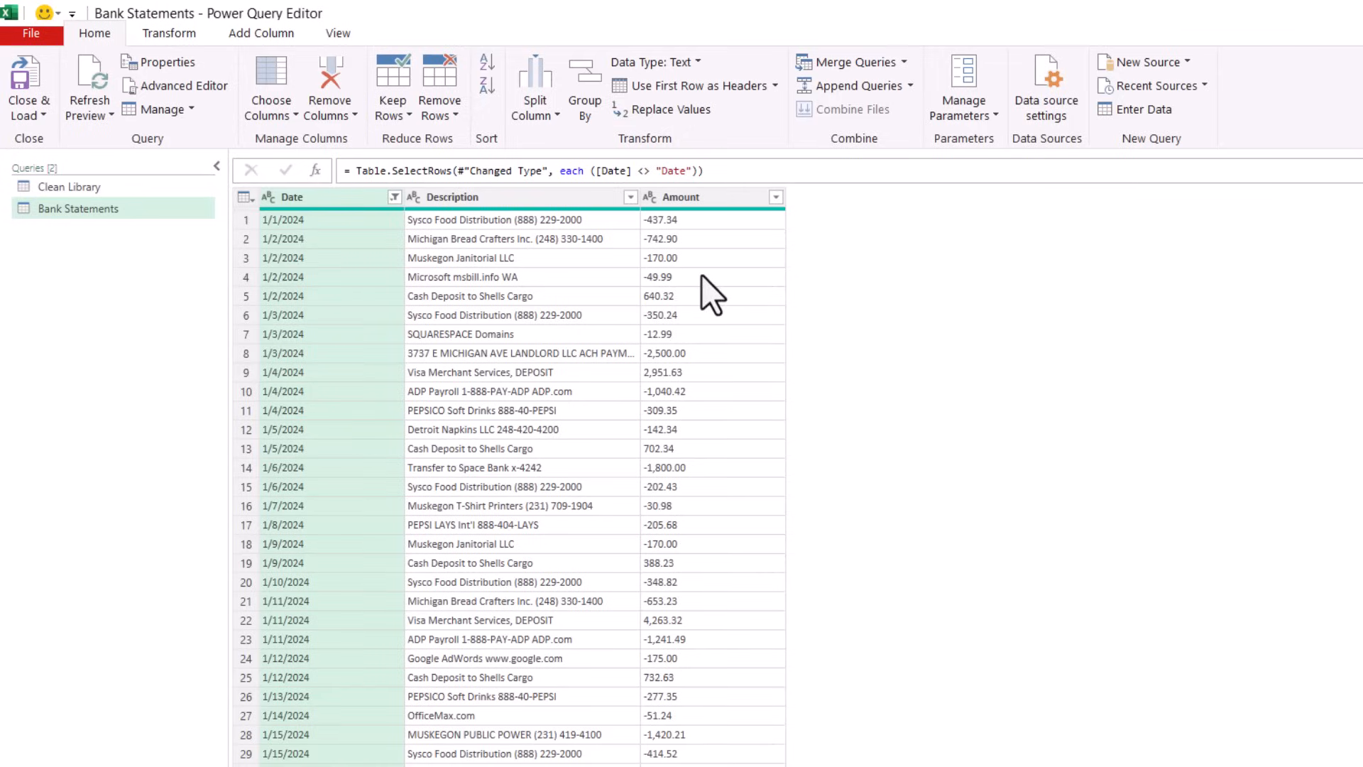
Set the Date column's data type to Date and the Amount column's data type to Currency.
{"action": "left_click", "coordinate": [271, 201]}
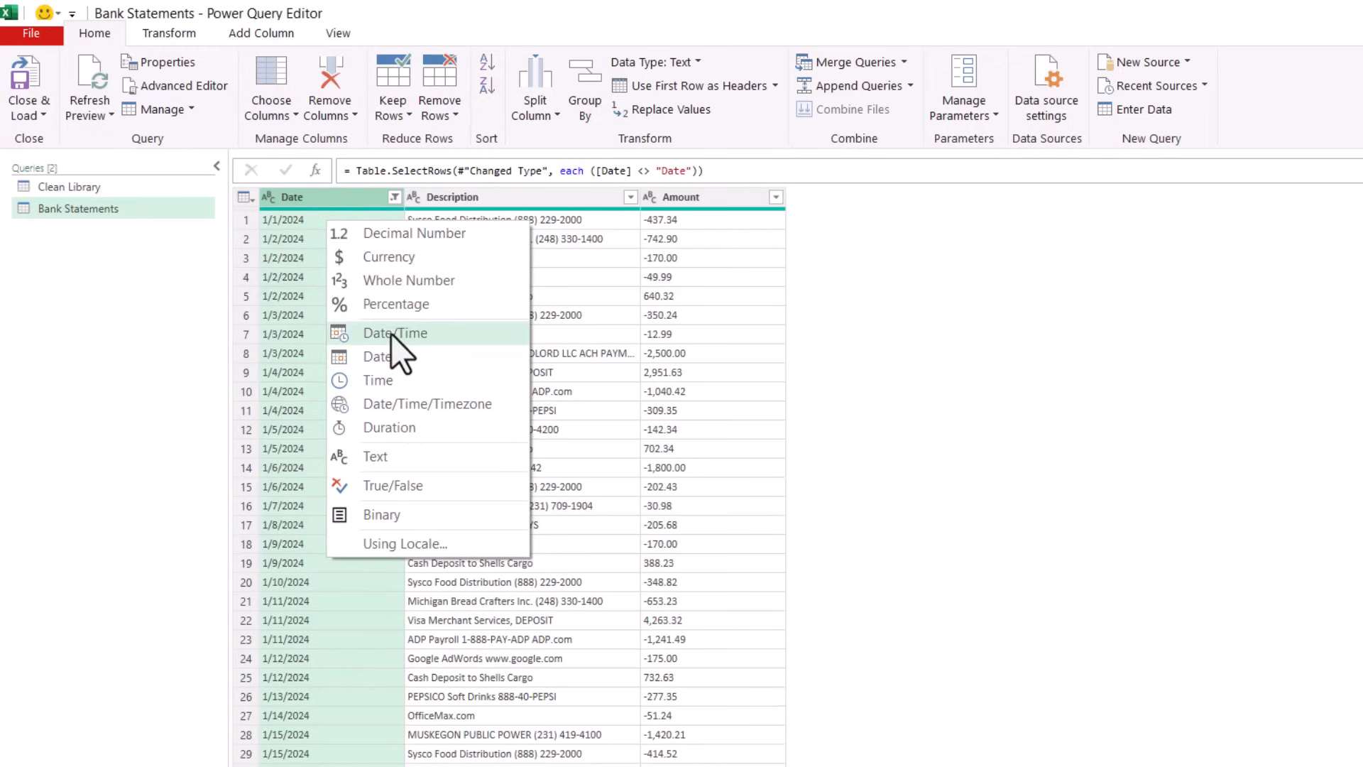
{"action": "left_click", "coordinate": [403, 363]}
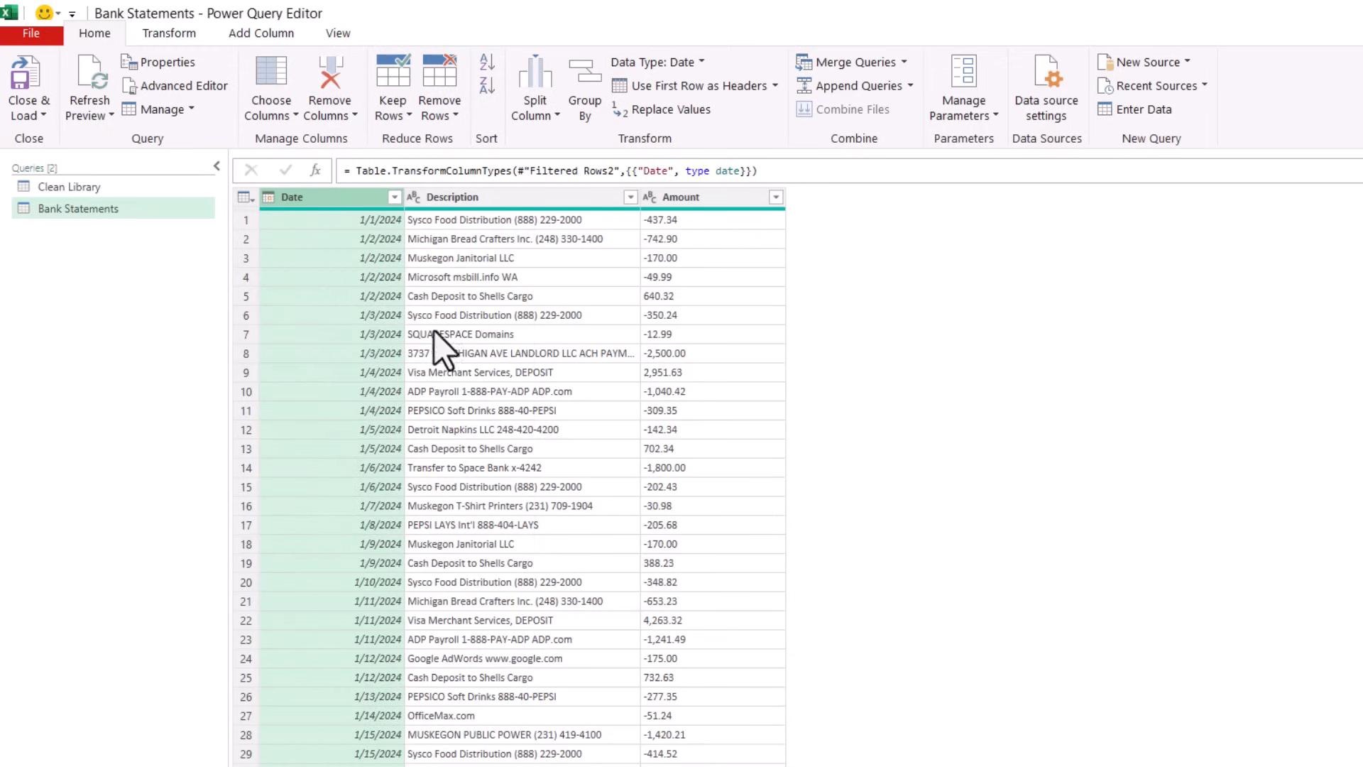
{"action": "left_click", "coordinate": [450, 199]}
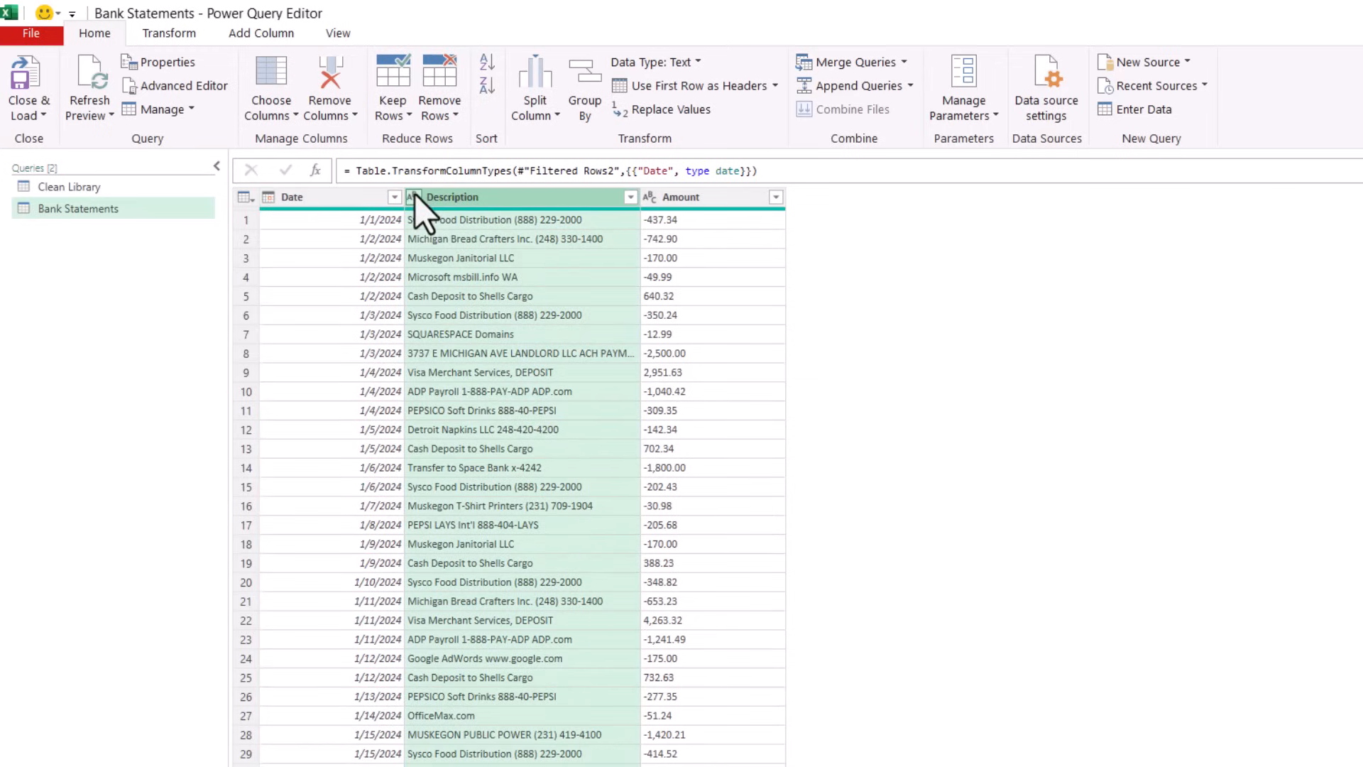
{"action": "left_click", "coordinate": [650, 200]}
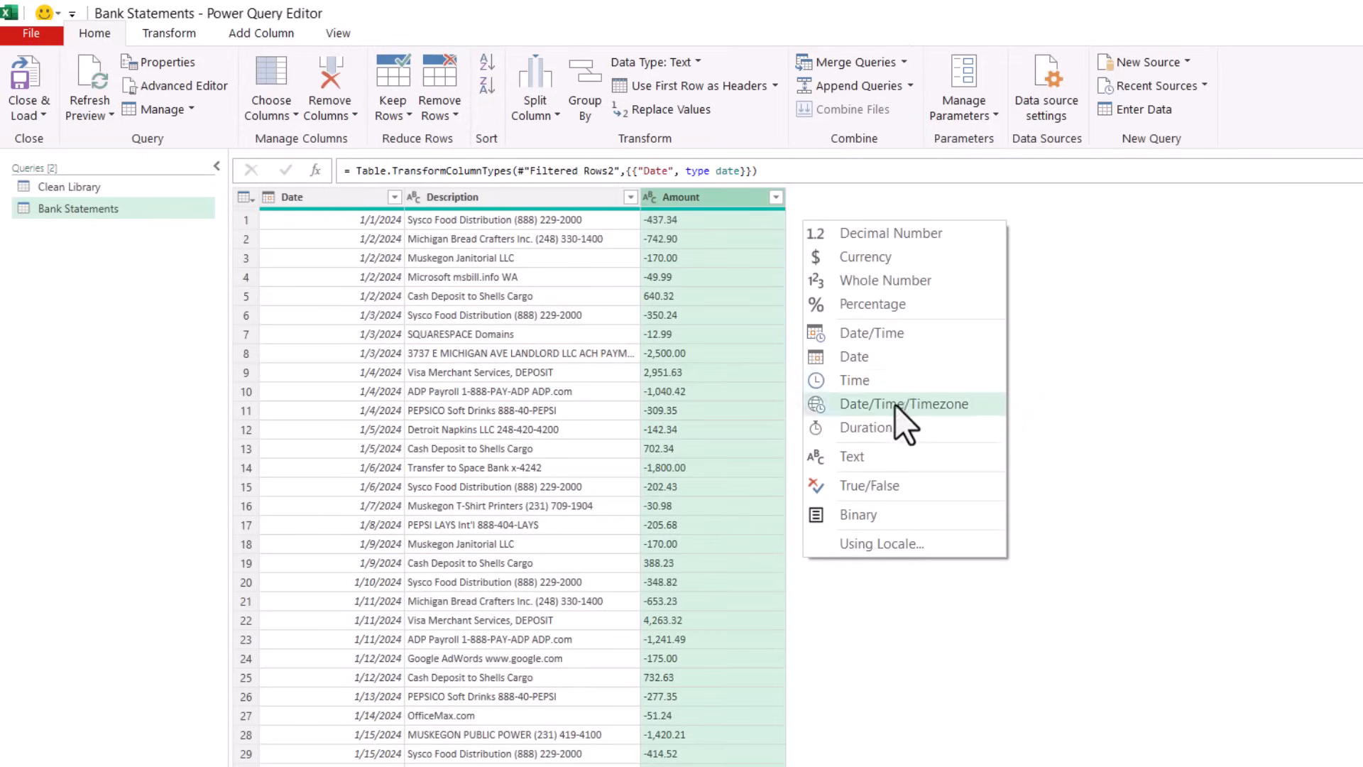
{"action": "left_click", "coordinate": [845, 259]}
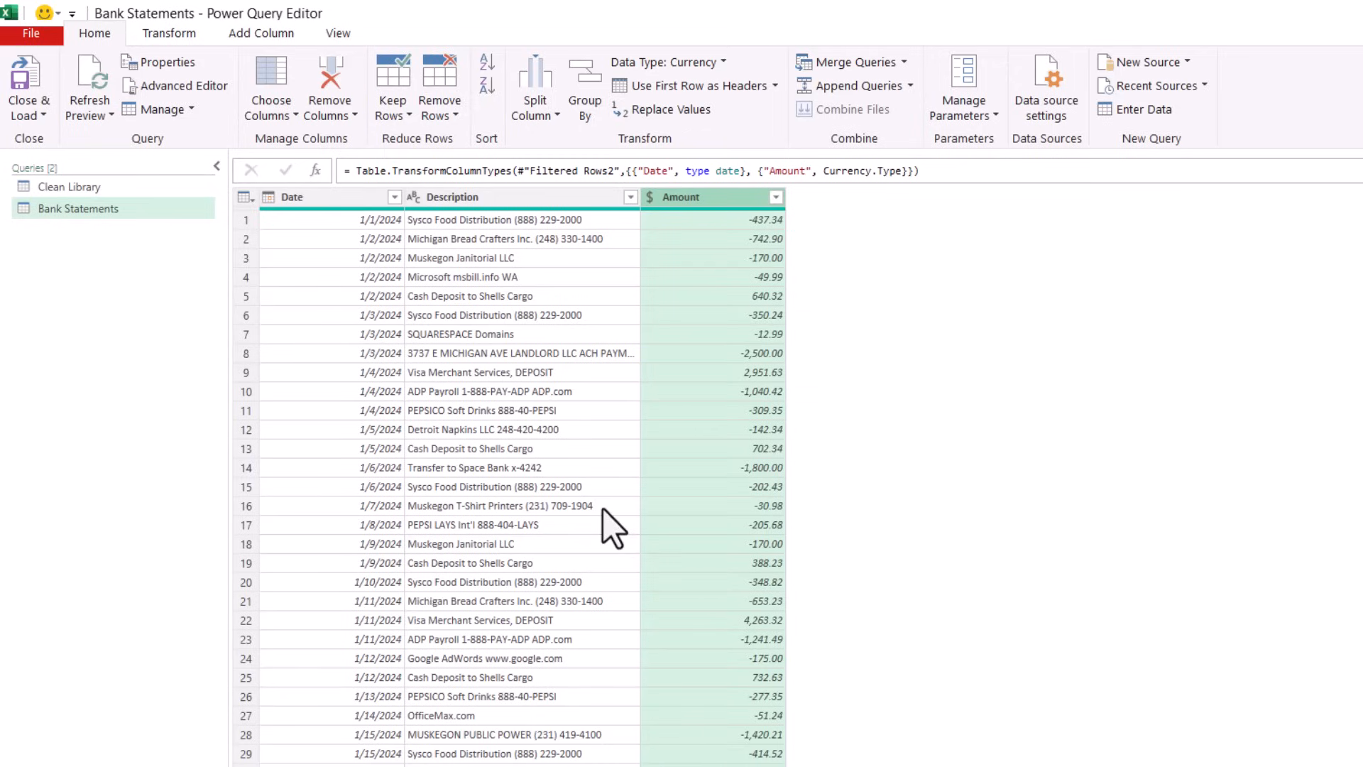
Start a conditional column named Type with a first clause that outputs Revenues when Amount is greater than 0.
{"action": "left_click", "coordinate": [484, 275]}
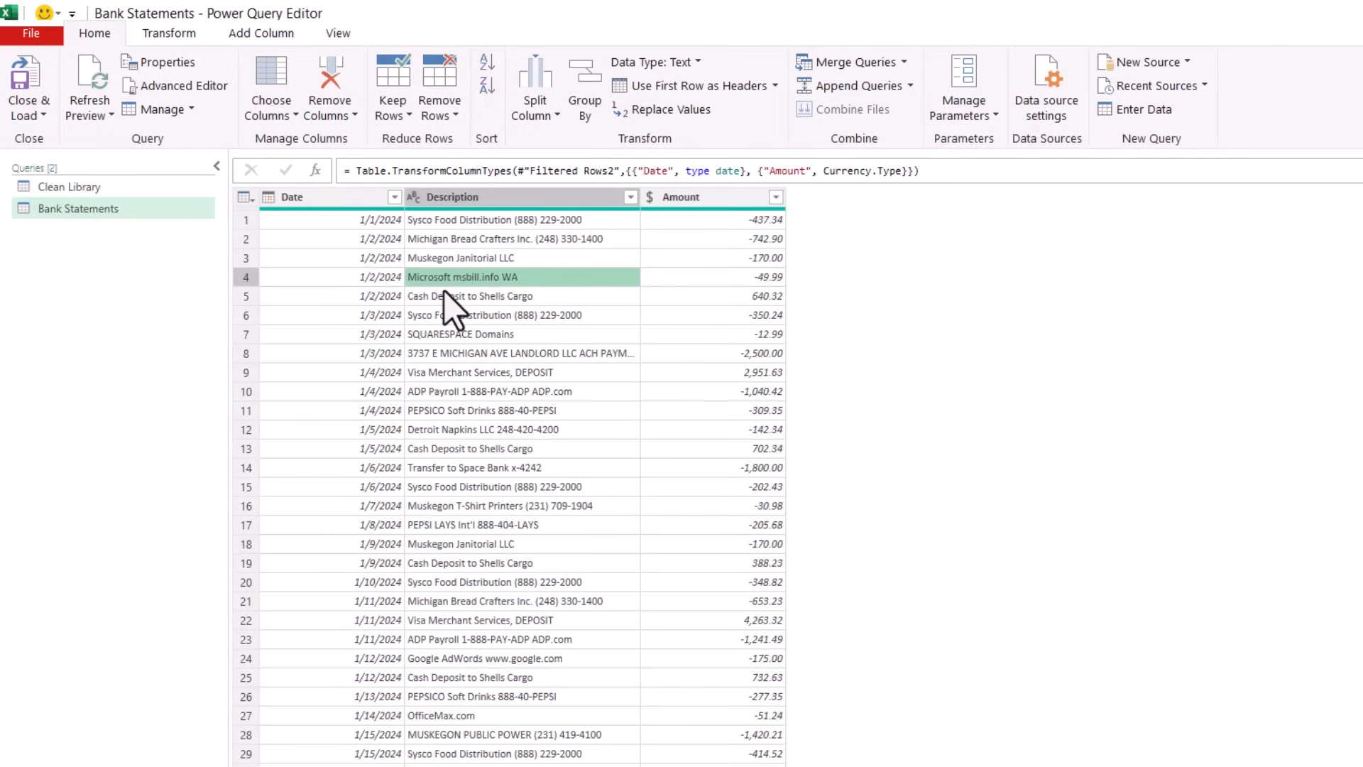
{"action": "left_click", "coordinate": [240, 43]}
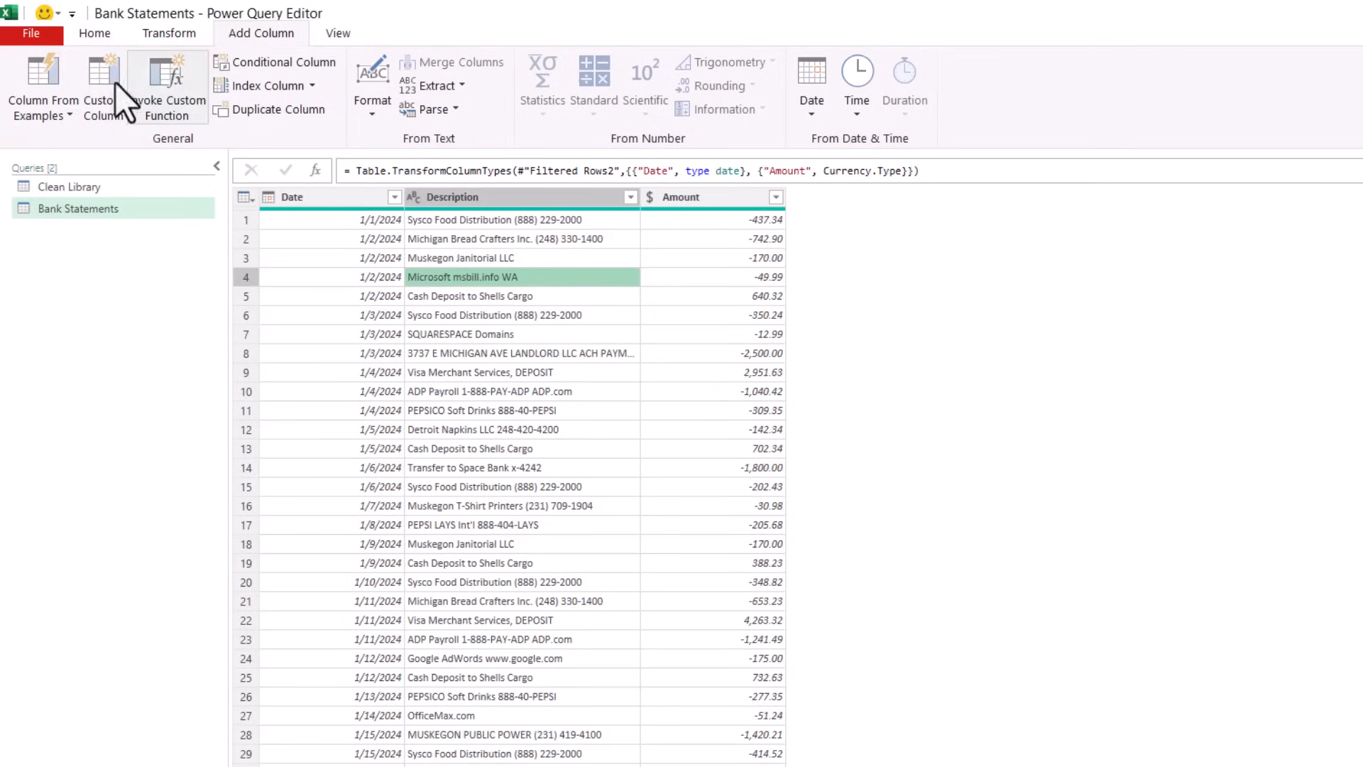
{"action": "left_click", "coordinate": [294, 68]}
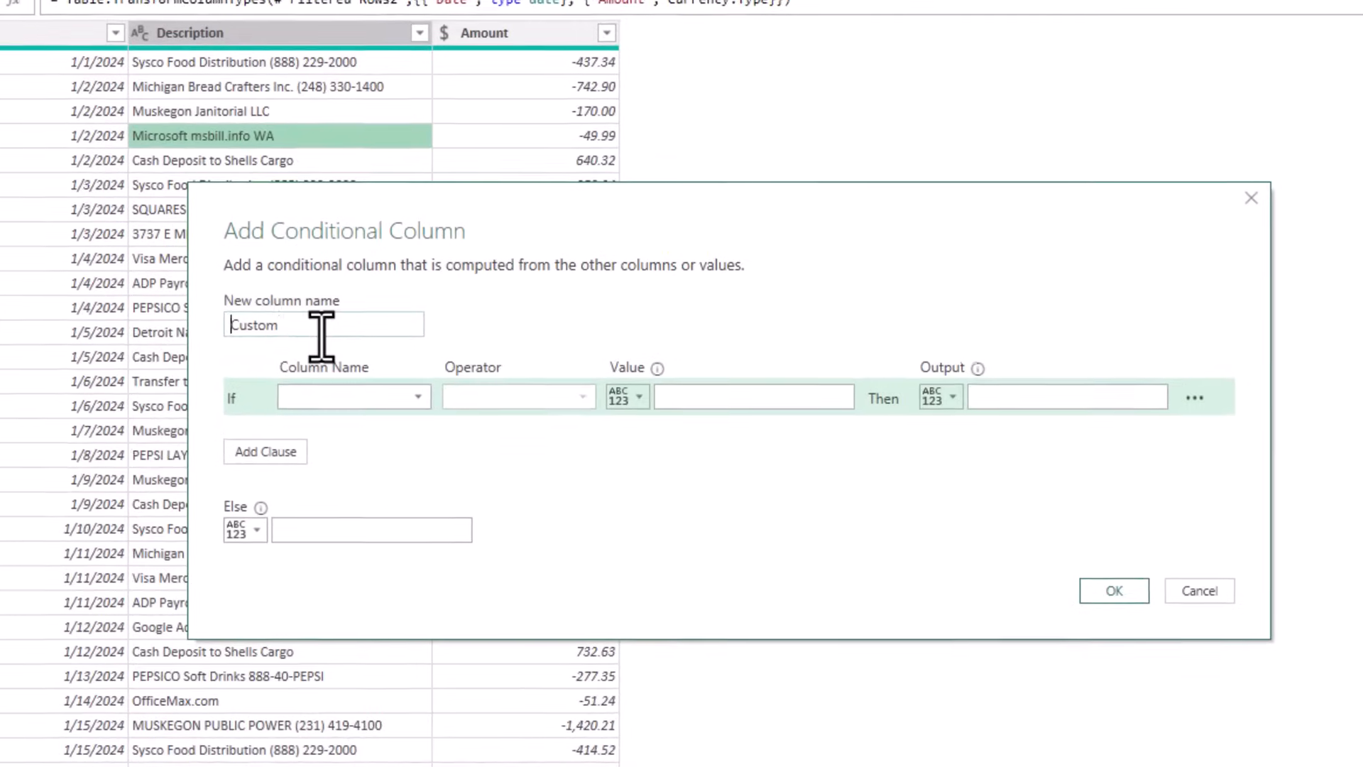
{"action": "type", "text": "Type"}
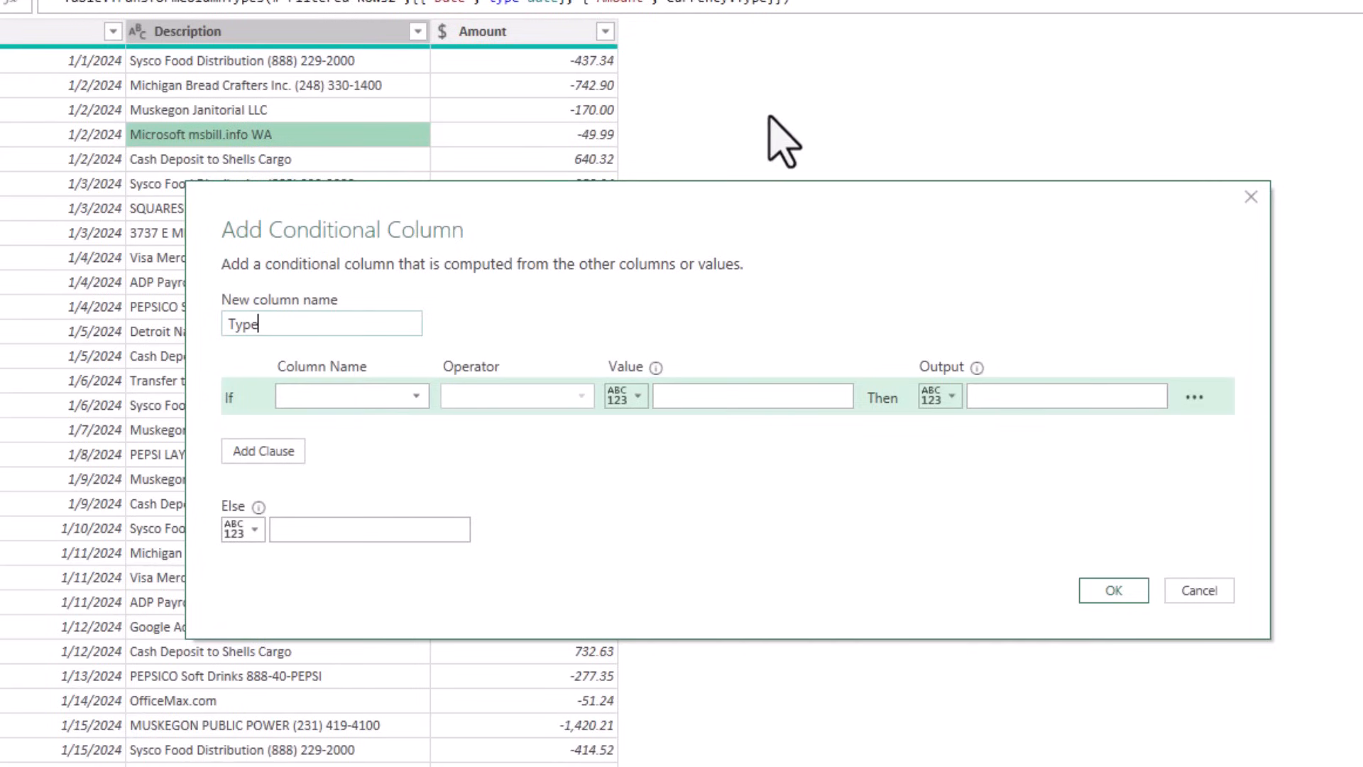
{"action": "left_click", "coordinate": [402, 400]}
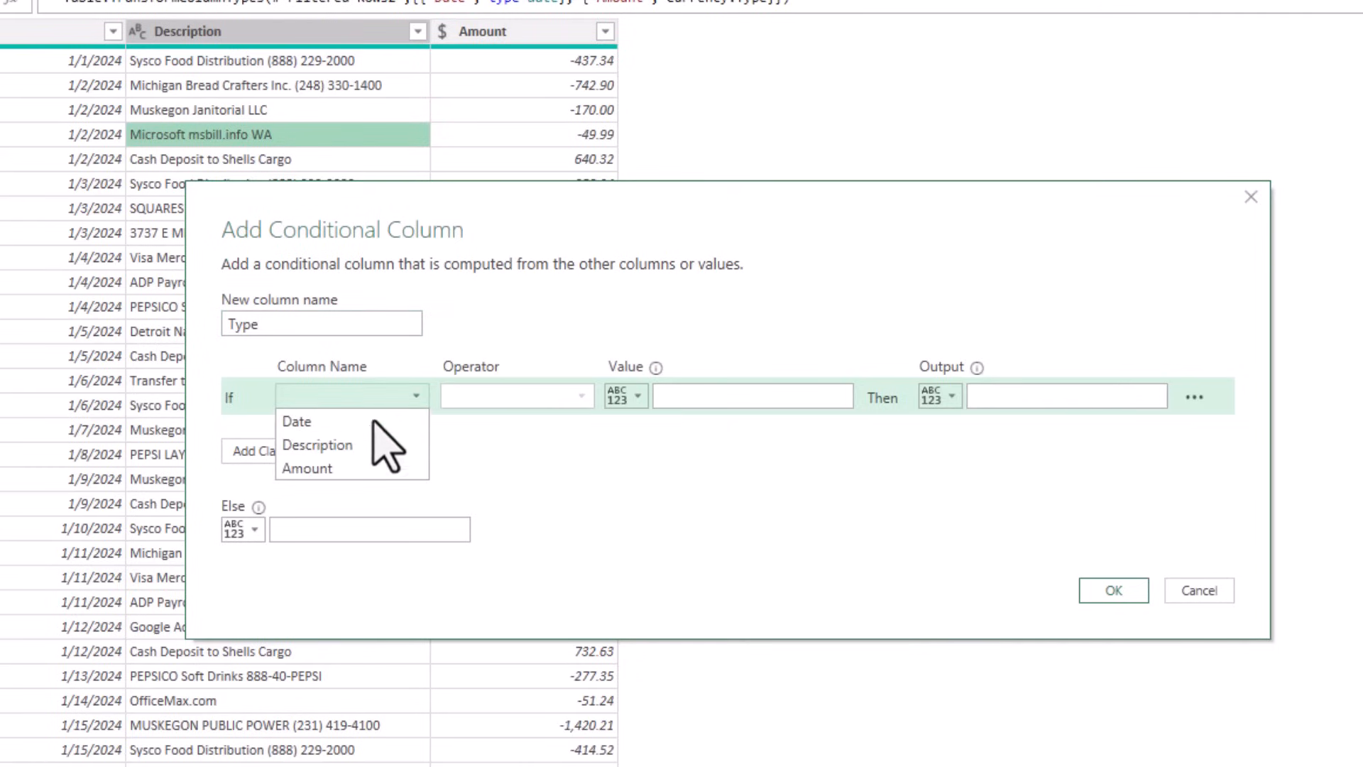
{"action": "left_click", "coordinate": [360, 465]}
{"action": "left_click", "coordinate": [589, 395]}
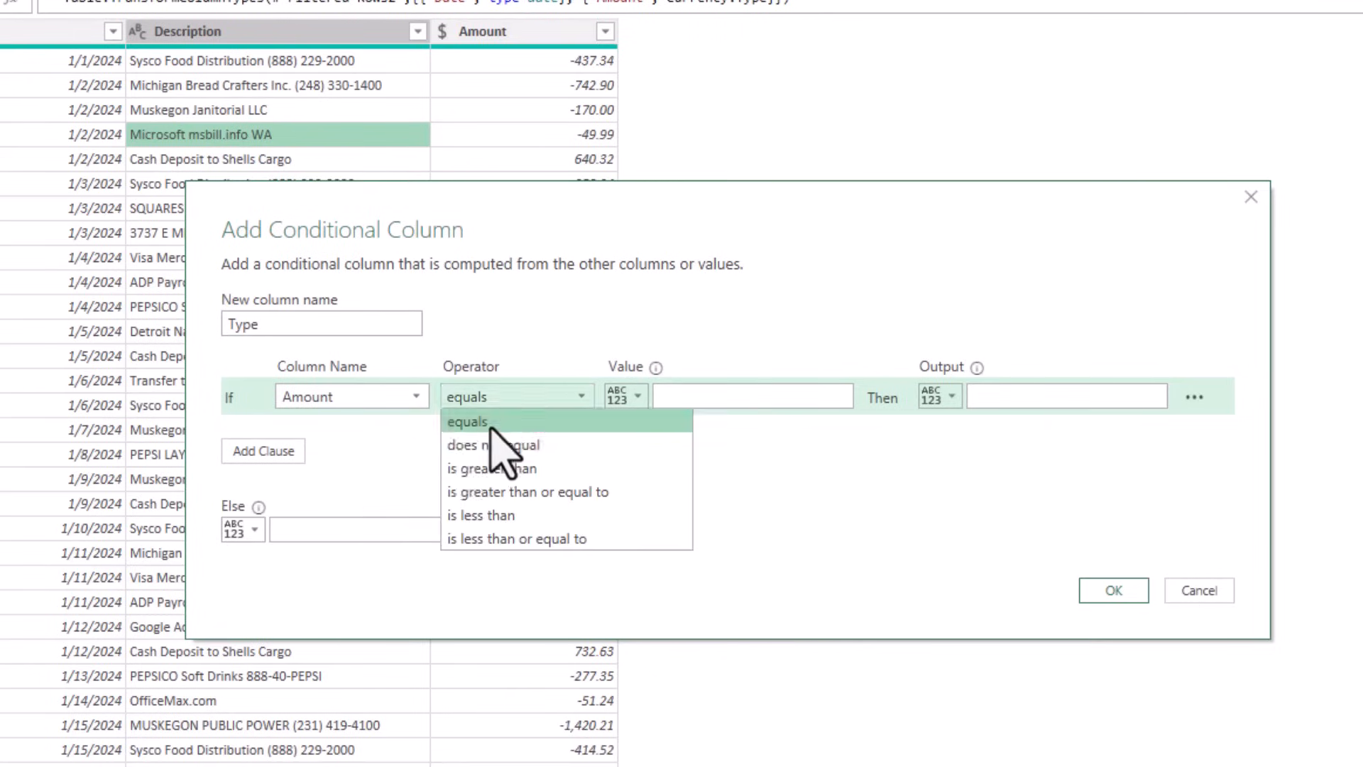
{"action": "left_click", "coordinate": [507, 472]}
{"action": "left_click", "coordinate": [710, 395]}
{"action": "type", "text": "0"}
{"action": "left_click", "coordinate": [1001, 397]}
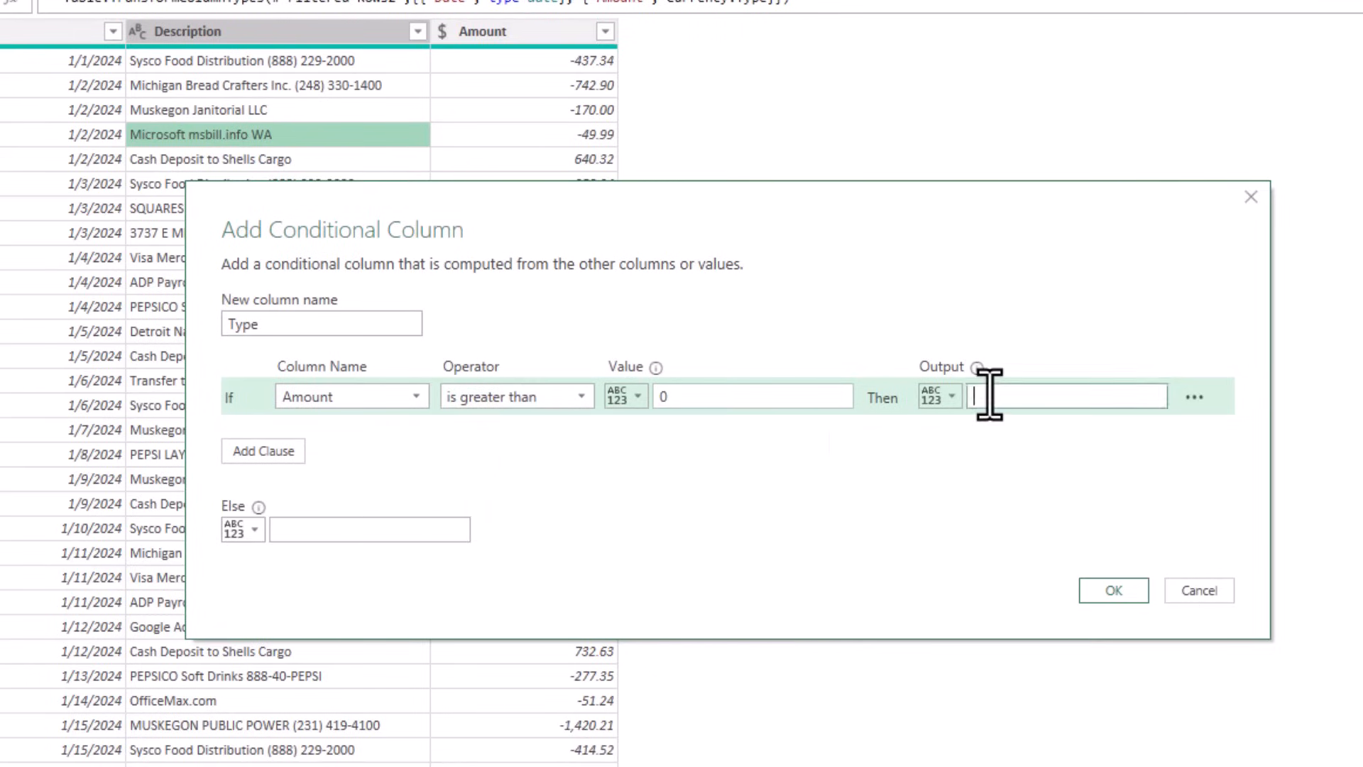
{"action": "type", "text": "Revenues"}
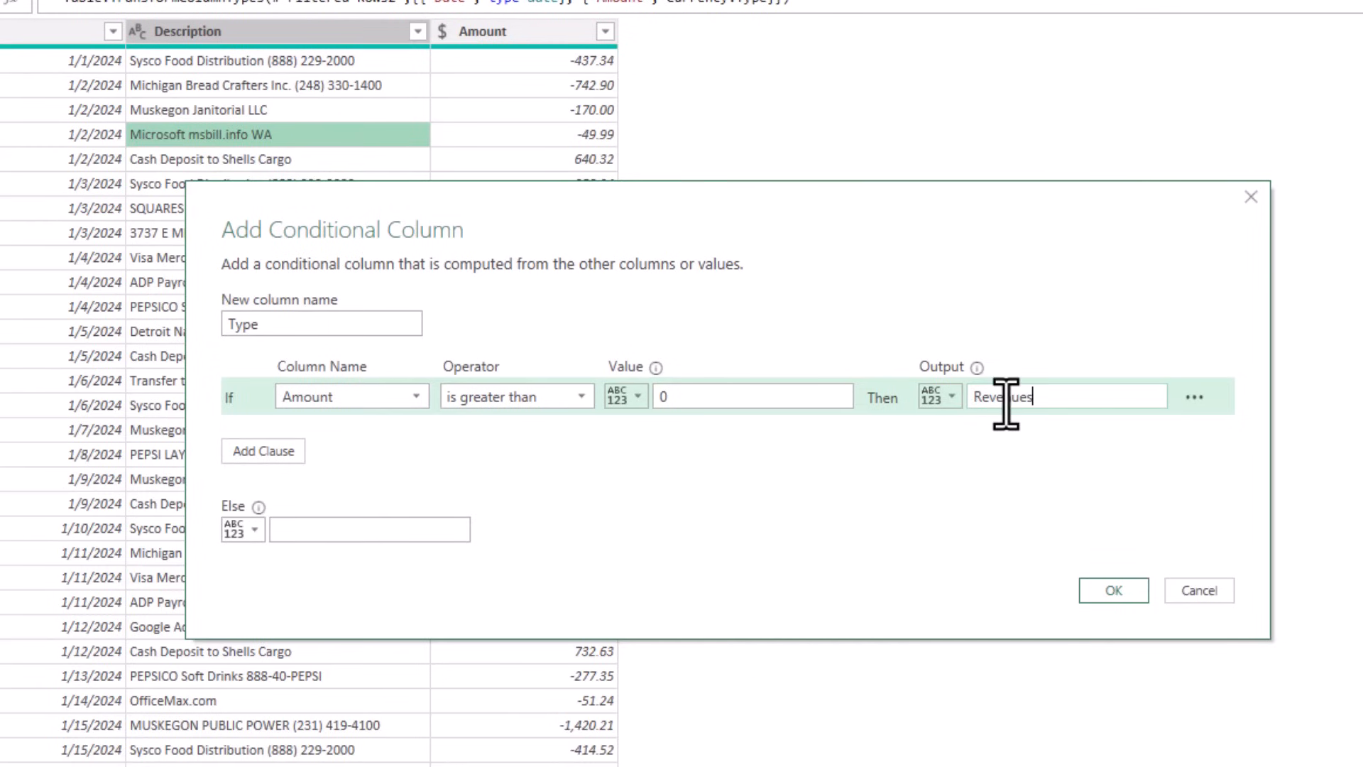
Add an Else If clause to the Type column that outputs COGS when Description contains PEPSI.
{"action": "left_click_drag", "start_coordinate": [855, 190], "coordinate": [1004, 426]}
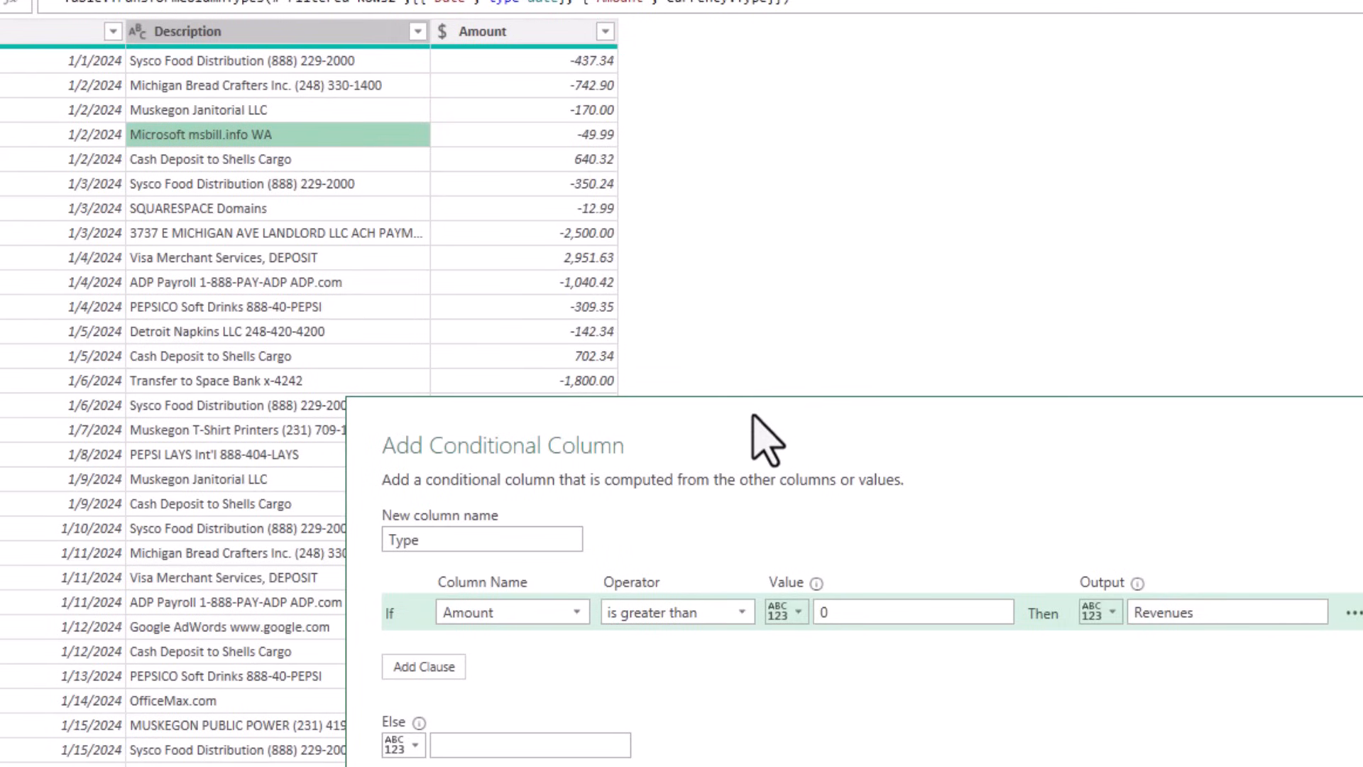
{"action": "left_click_drag", "start_coordinate": [754, 419], "coordinate": [742, 307]}
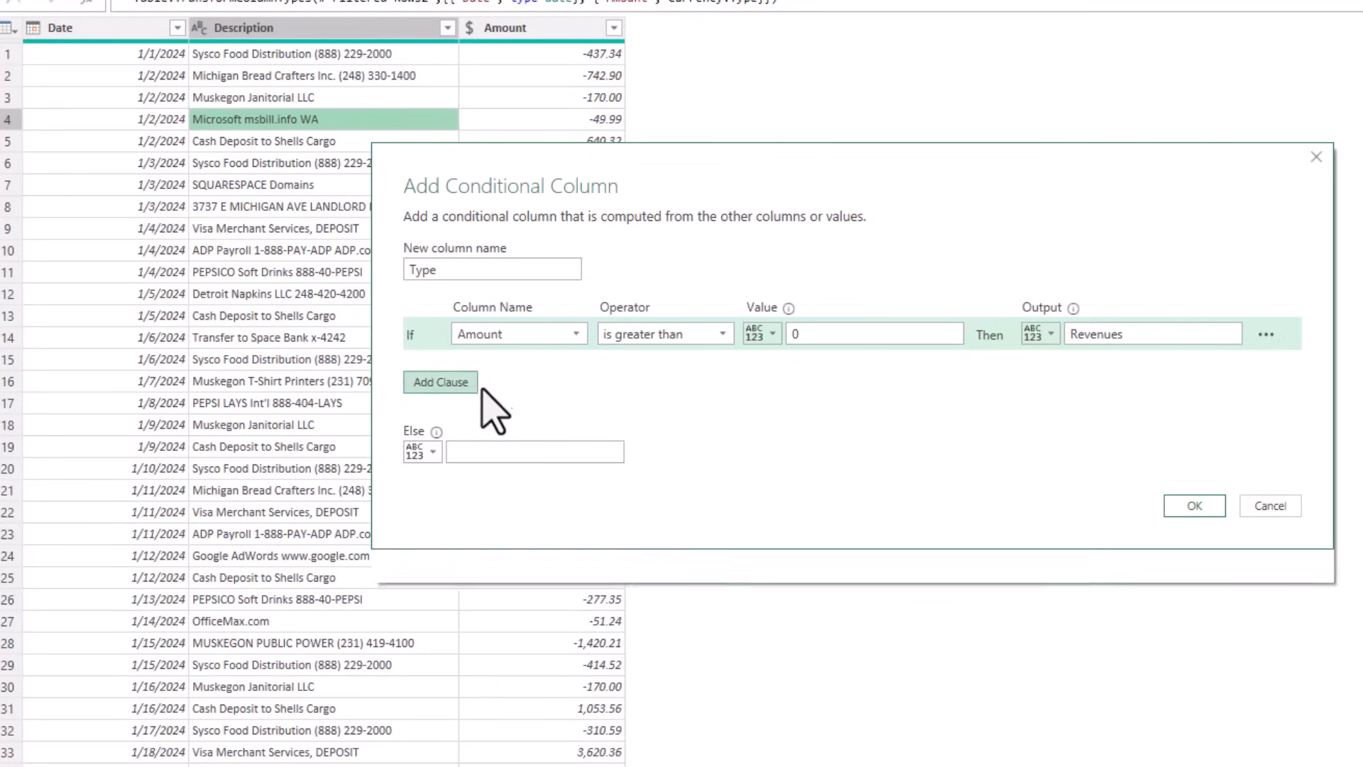
{"action": "left_click", "coordinate": [458, 384]}
{"action": "left_click", "coordinate": [533, 367]}
{"action": "left_click", "coordinate": [572, 415]}
{"action": "left_click", "coordinate": [649, 369]}
{"action": "left_click", "coordinate": [663, 516]}
{"action": "left_click", "coordinate": [795, 367]}
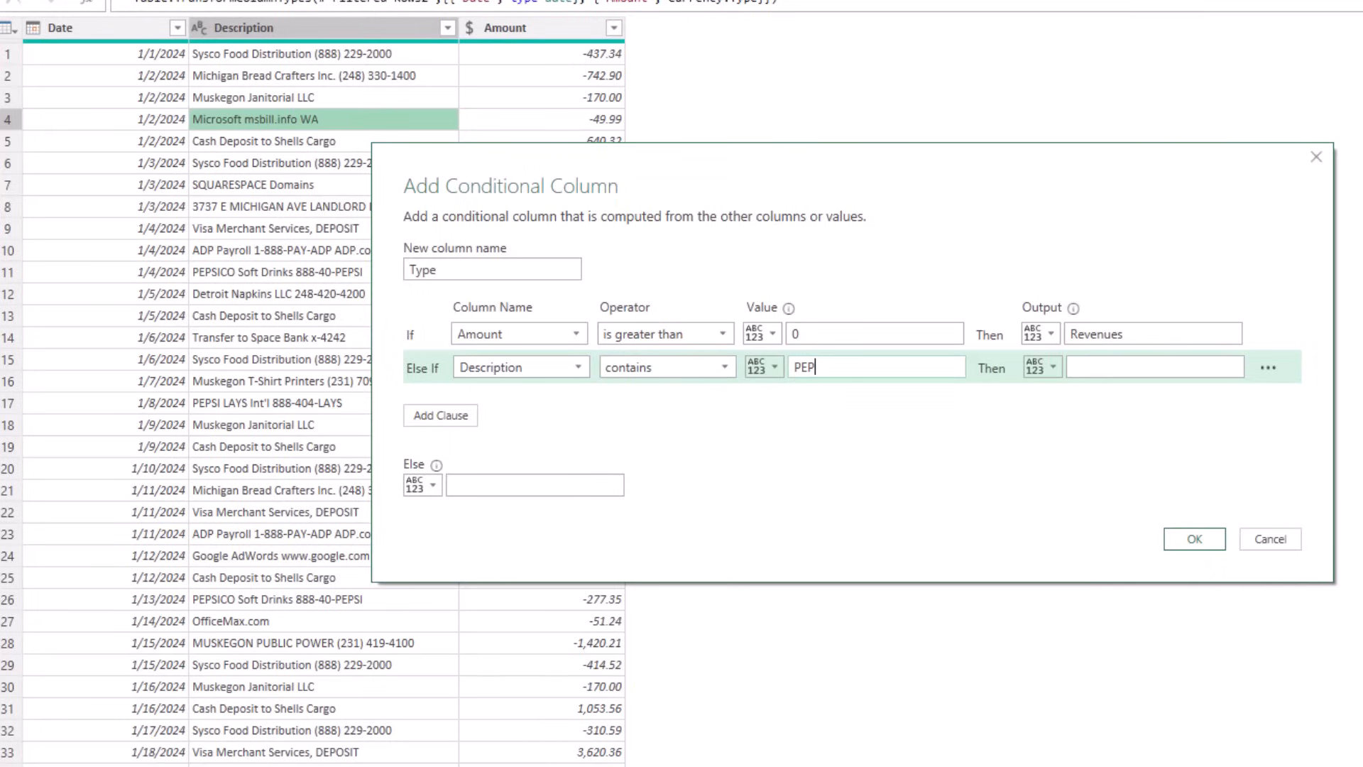
{"action": "key", "text": "Tab"}
{"action": "key", "text": "Tab"}
{"action": "type", "text": "COGS"}
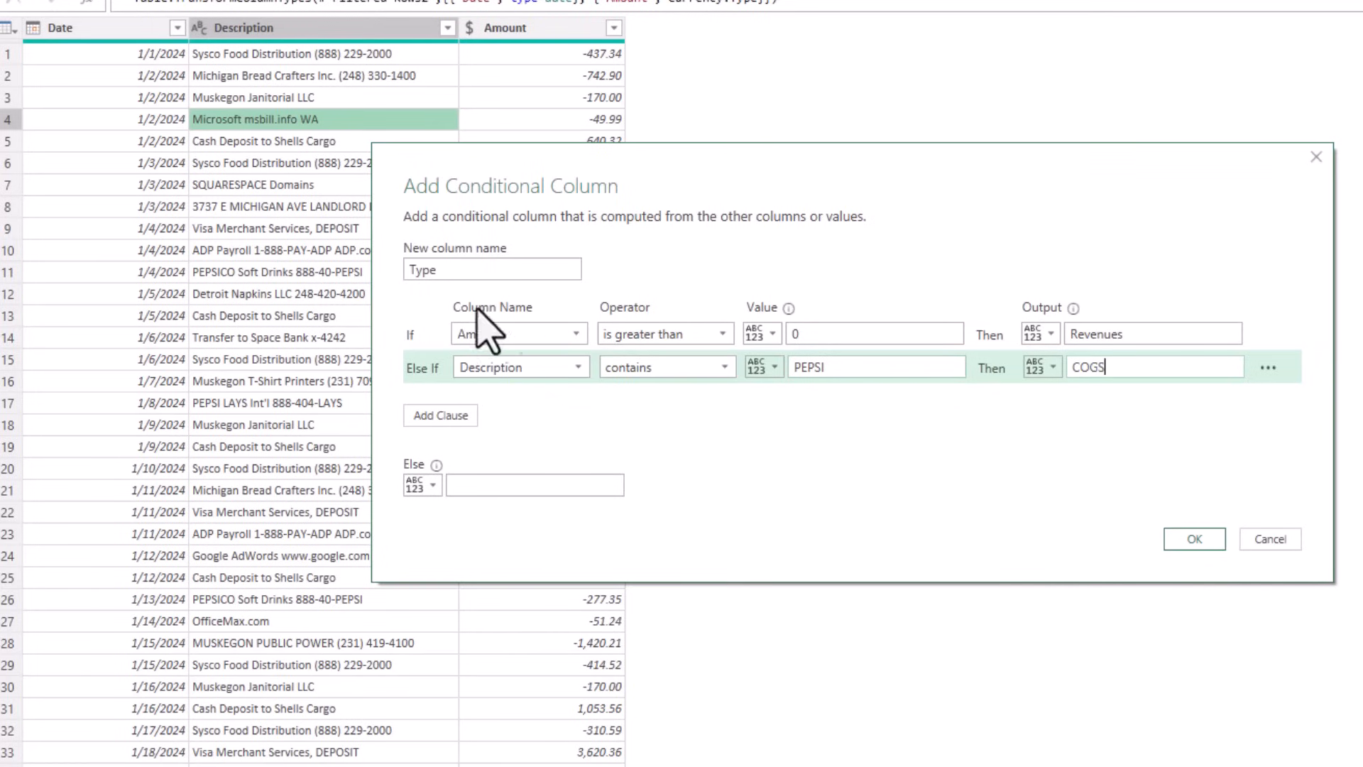
Add another Else If clause that outputs COGS when Description contains Napkins.
{"action": "left_click", "coordinate": [455, 421]}
{"action": "left_click", "coordinate": [577, 401]}
{"action": "left_click", "coordinate": [560, 445]}
{"action": "left_click", "coordinate": [653, 401]}
{"action": "left_click", "coordinate": [648, 554]}
{"action": "left_click", "coordinate": [799, 401]}
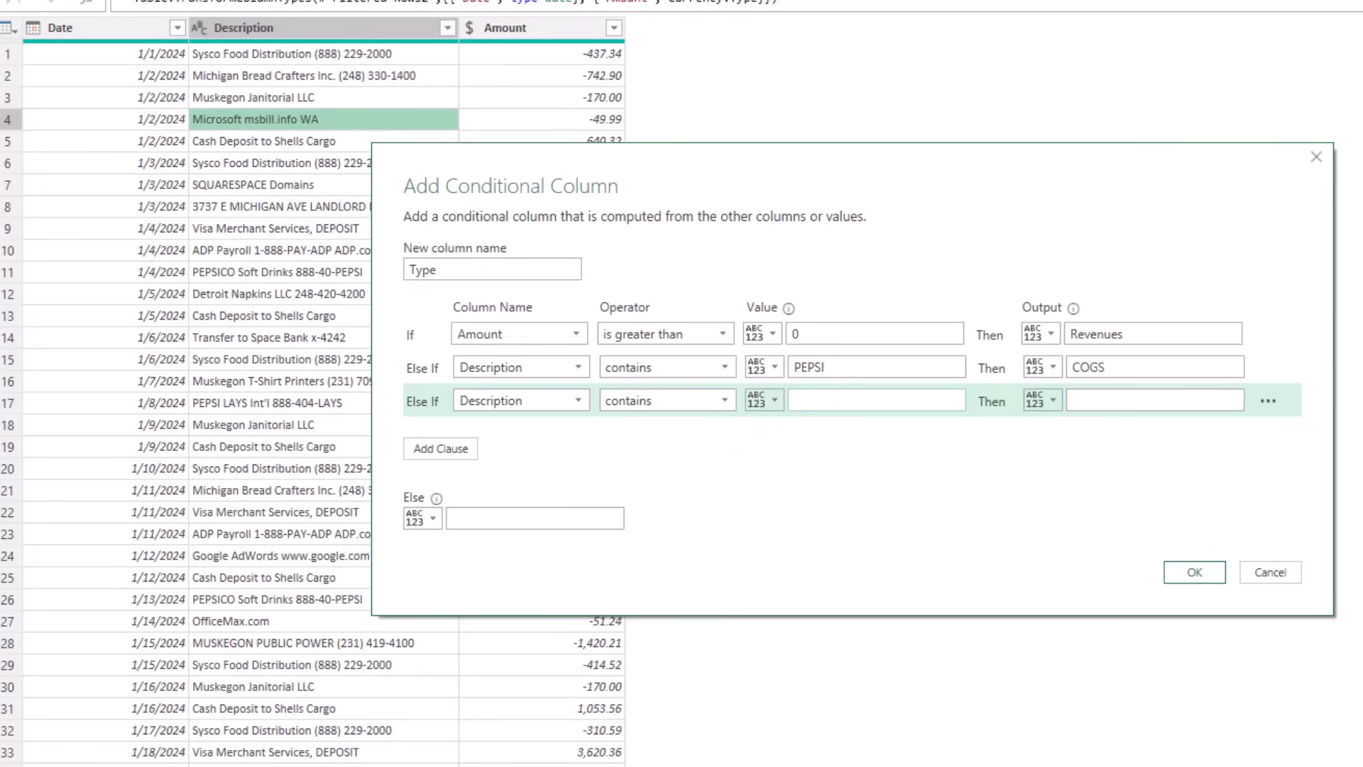
{"action": "type", "text": "Napk"}
{"action": "key", "text": "Tab"}
{"action": "key", "text": "Tab"}
{"action": "type", "text": "COGS"}
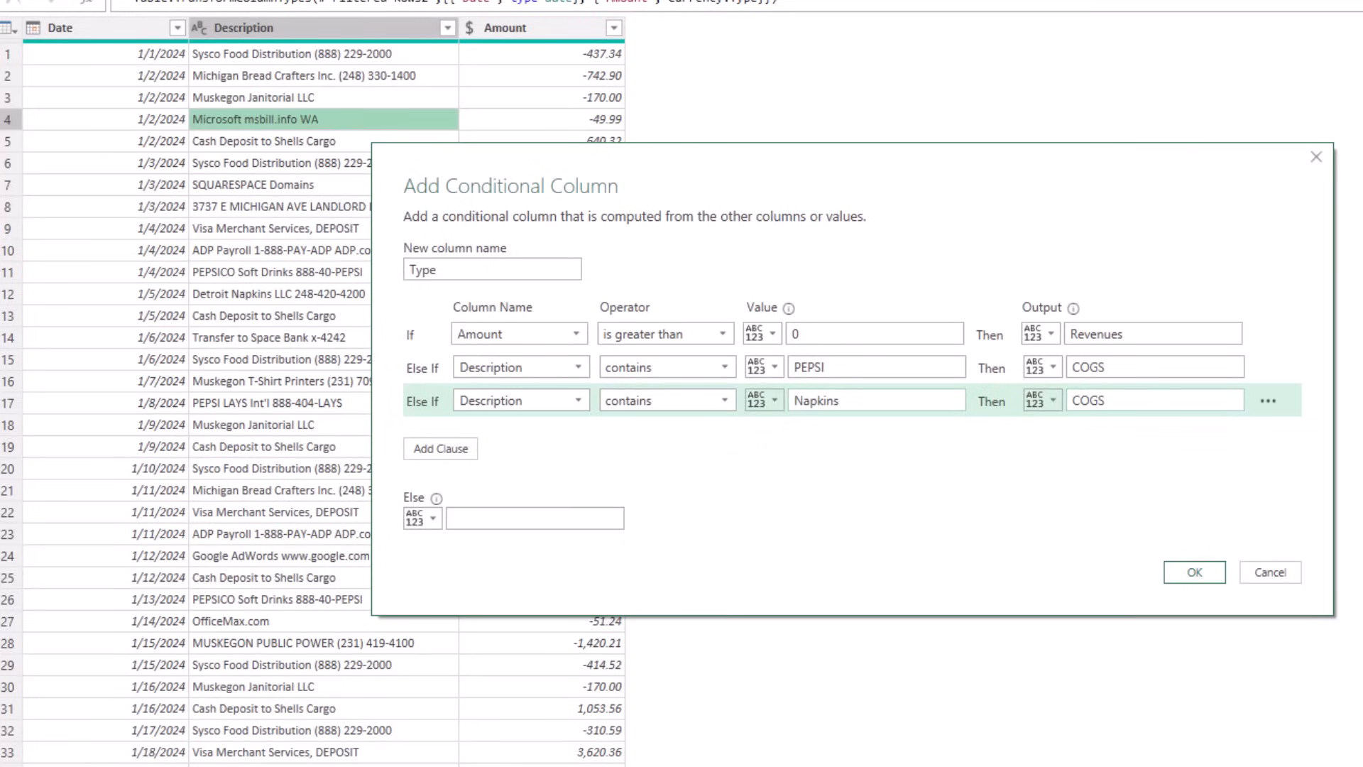
Add an Else If clause to the Type column that outputs COGS when Description contains Sysco.
{"action": "left_click", "coordinate": [461, 450]}
{"action": "left_click", "coordinate": [522, 434]}
{"action": "left_click", "coordinate": [497, 476]}
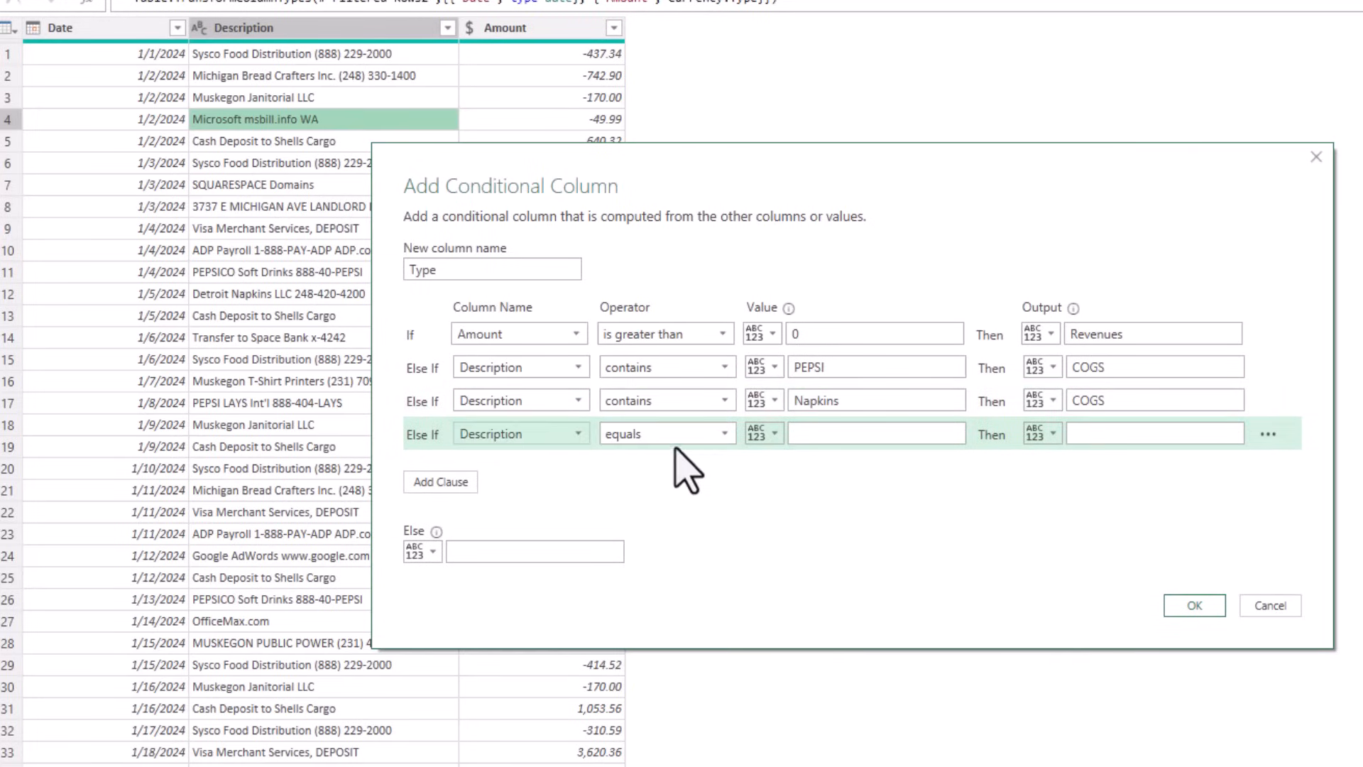
{"action": "left_click", "coordinate": [664, 433]}
{"action": "left_click", "coordinate": [657, 582]}
{"action": "left_click", "coordinate": [816, 435]}
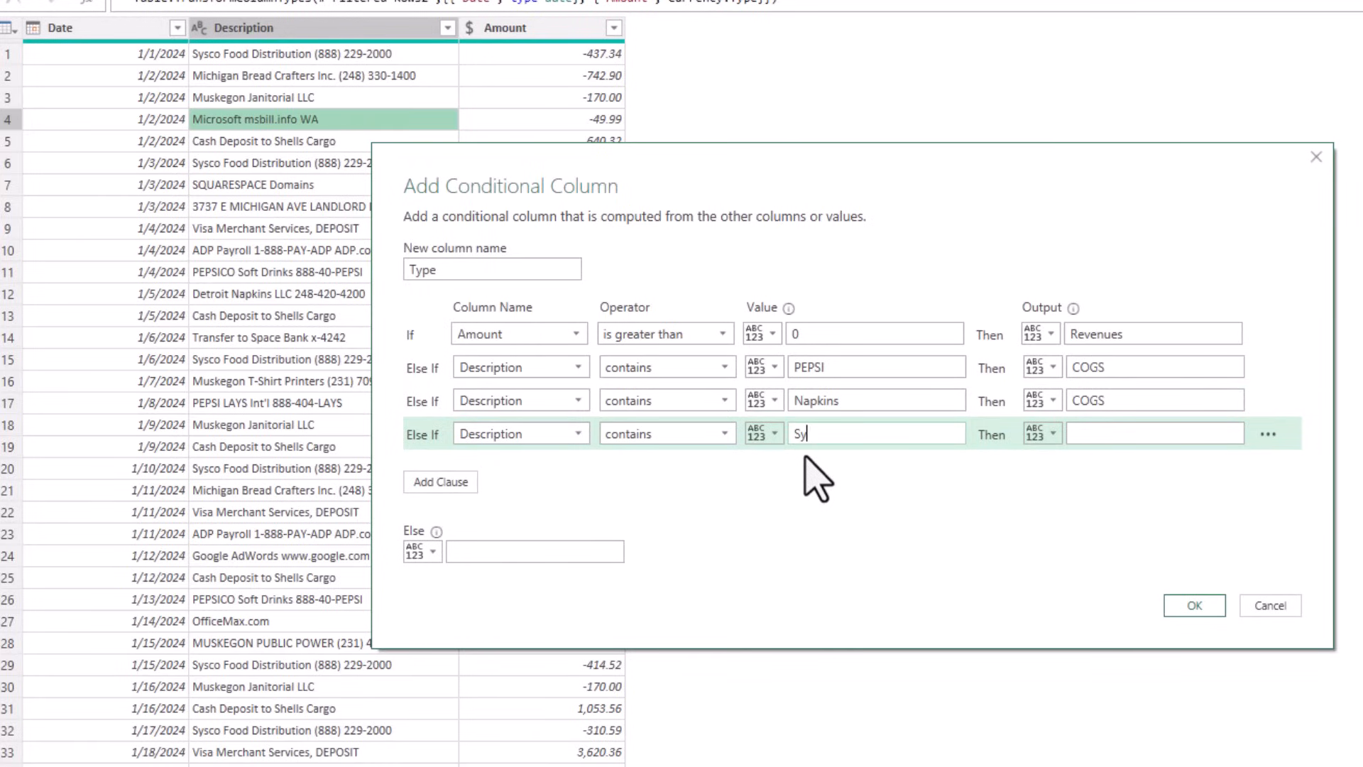
{"action": "key", "text": "Tab"}
{"action": "key", "text": "Tab"}
{"action": "type", "text": "COGS"}
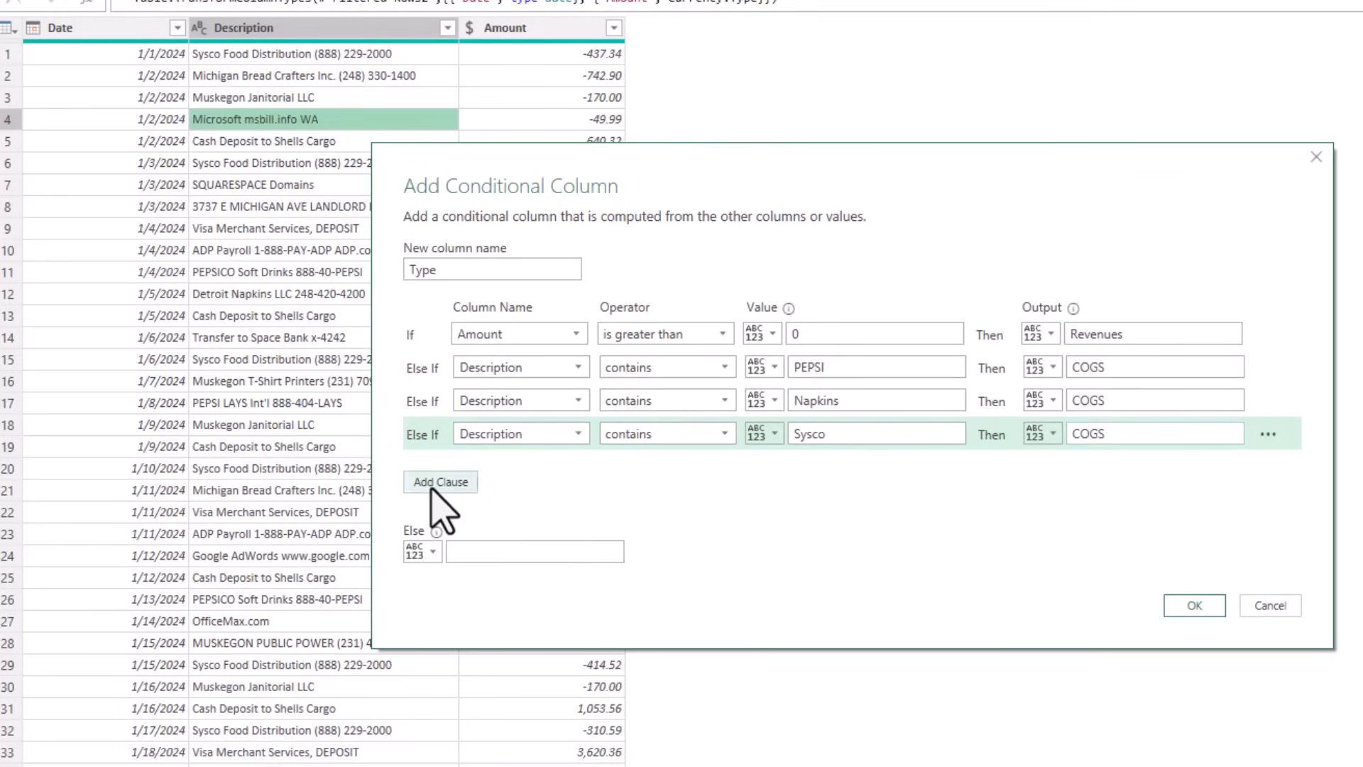
Add an Else If clause that outputs COGS when Description contains Bread, and create the Type column.
{"action": "left_click", "coordinate": [441, 482]}
{"action": "left_click", "coordinate": [558, 468]}
{"action": "left_click", "coordinate": [589, 508]}
{"action": "left_click", "coordinate": [671, 465]}
{"action": "left_click", "coordinate": [717, 611]}
{"action": "left_click", "coordinate": [796, 469]}
{"action": "type", "text": "Bread"}
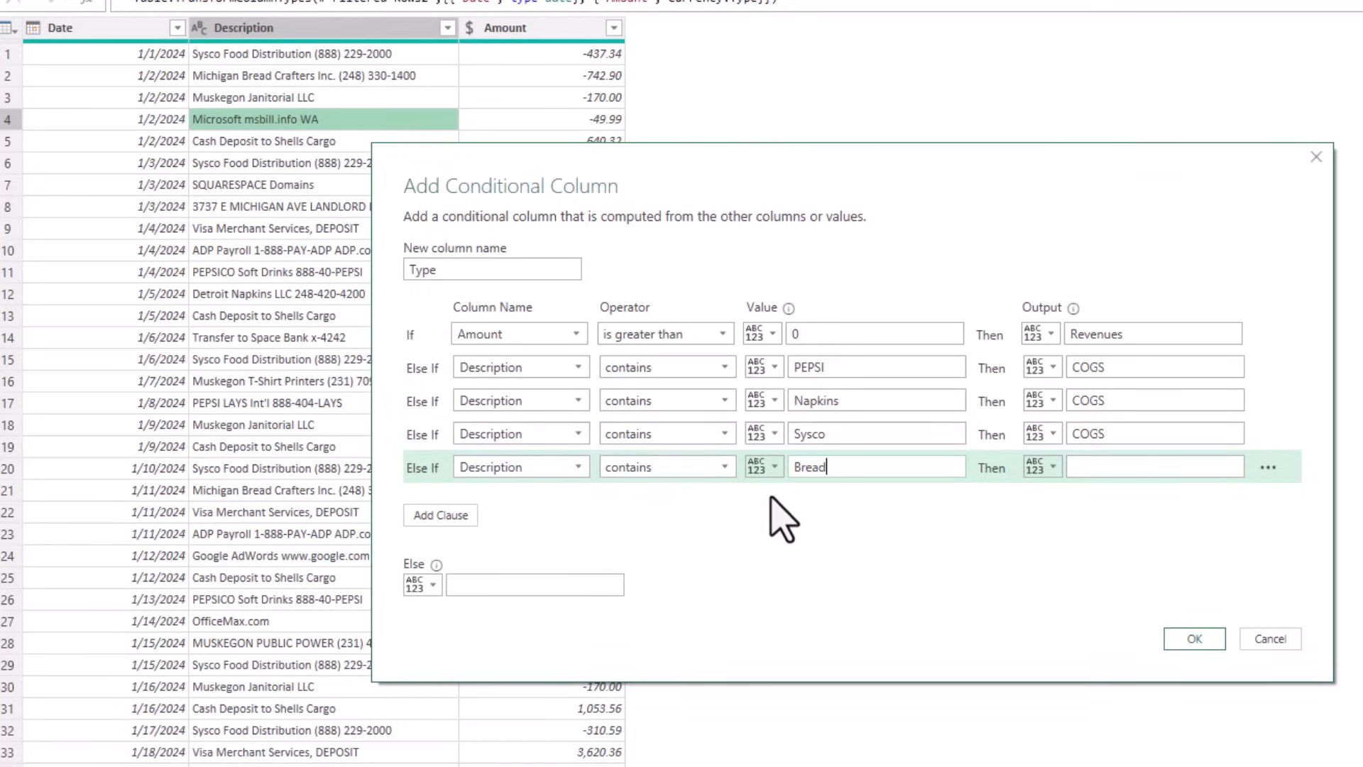
{"action": "type", "text": "COGS"}
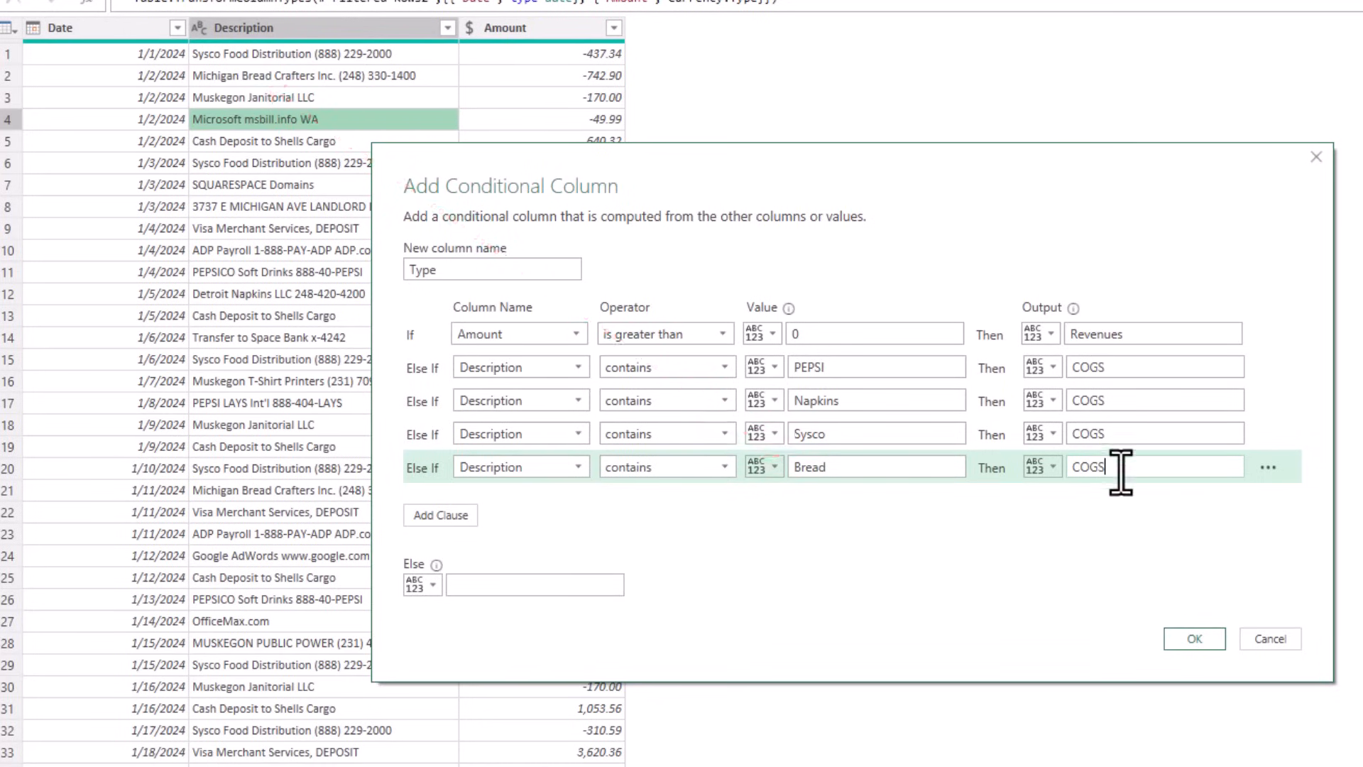
{"action": "left_click", "coordinate": [1186, 637]}
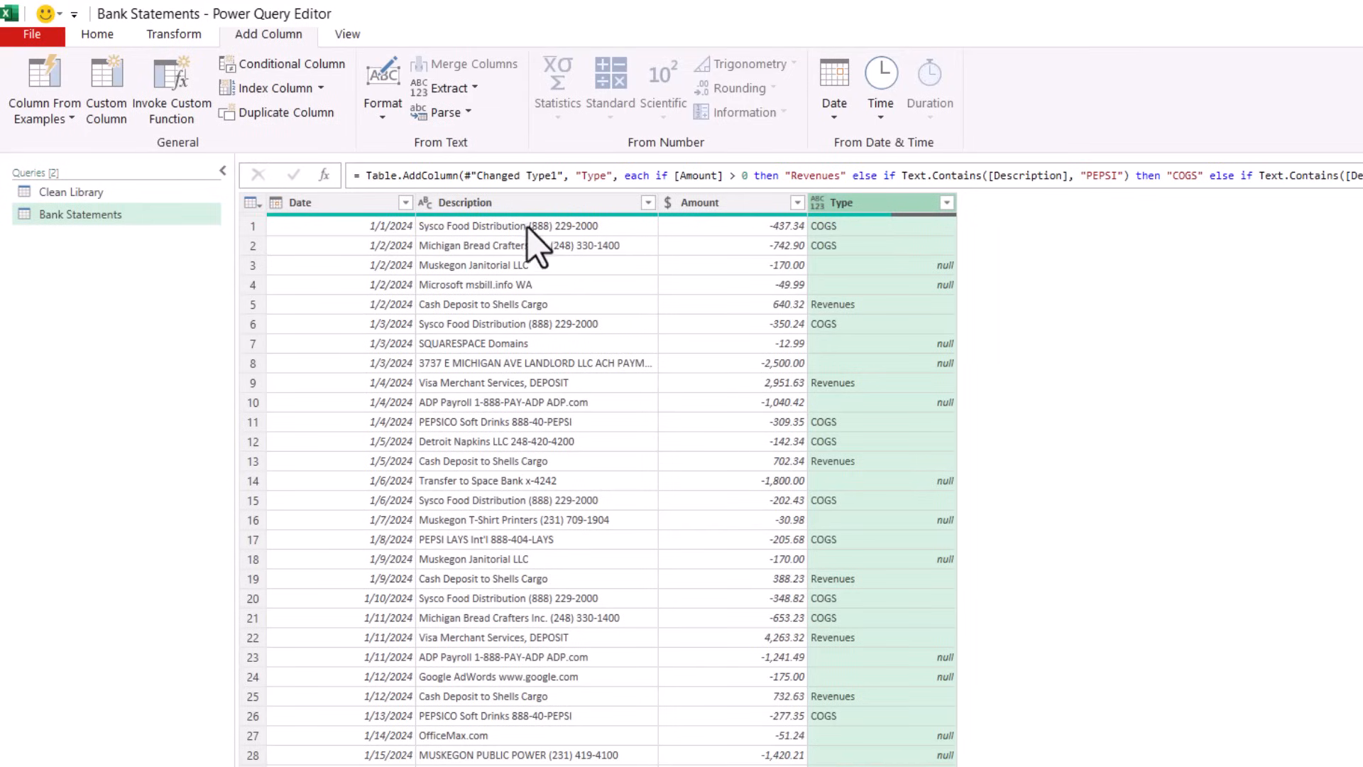
{"action": "left_click", "coordinate": [828, 232]}
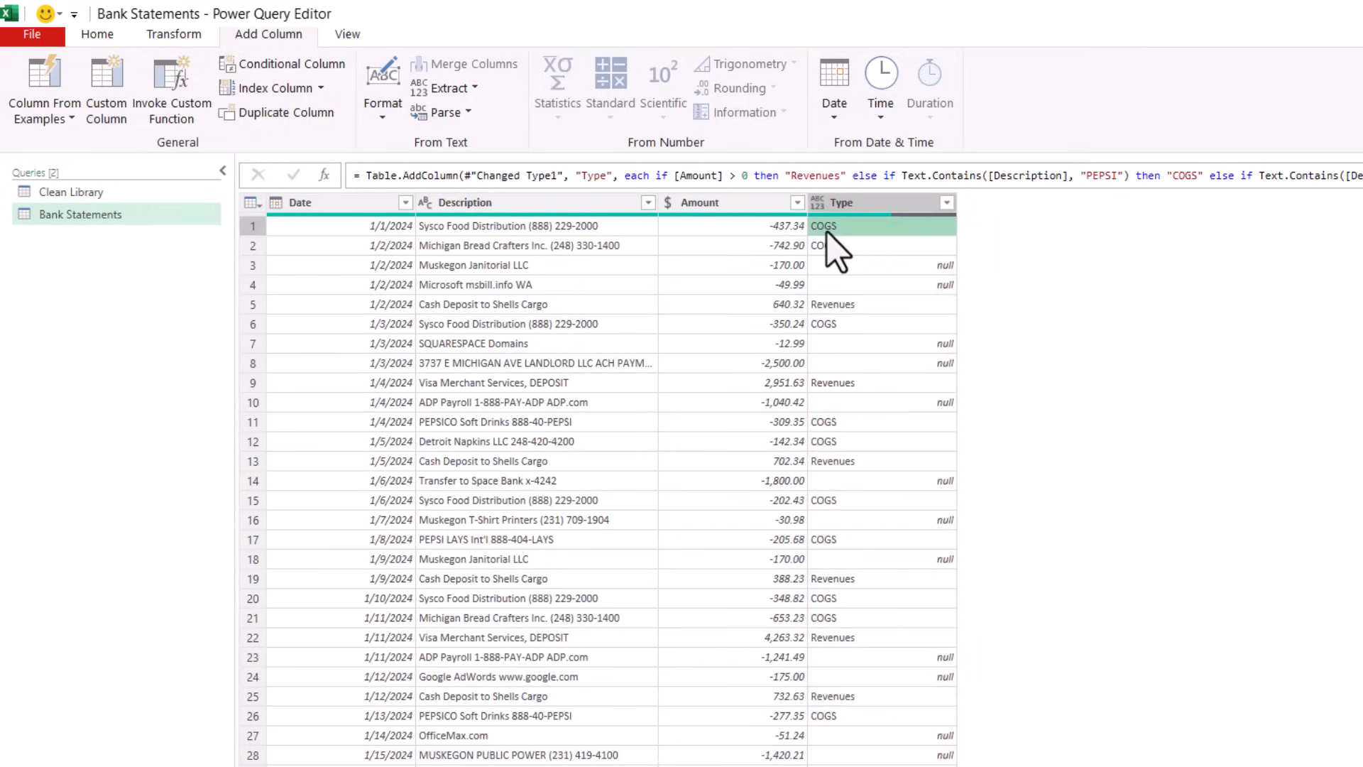
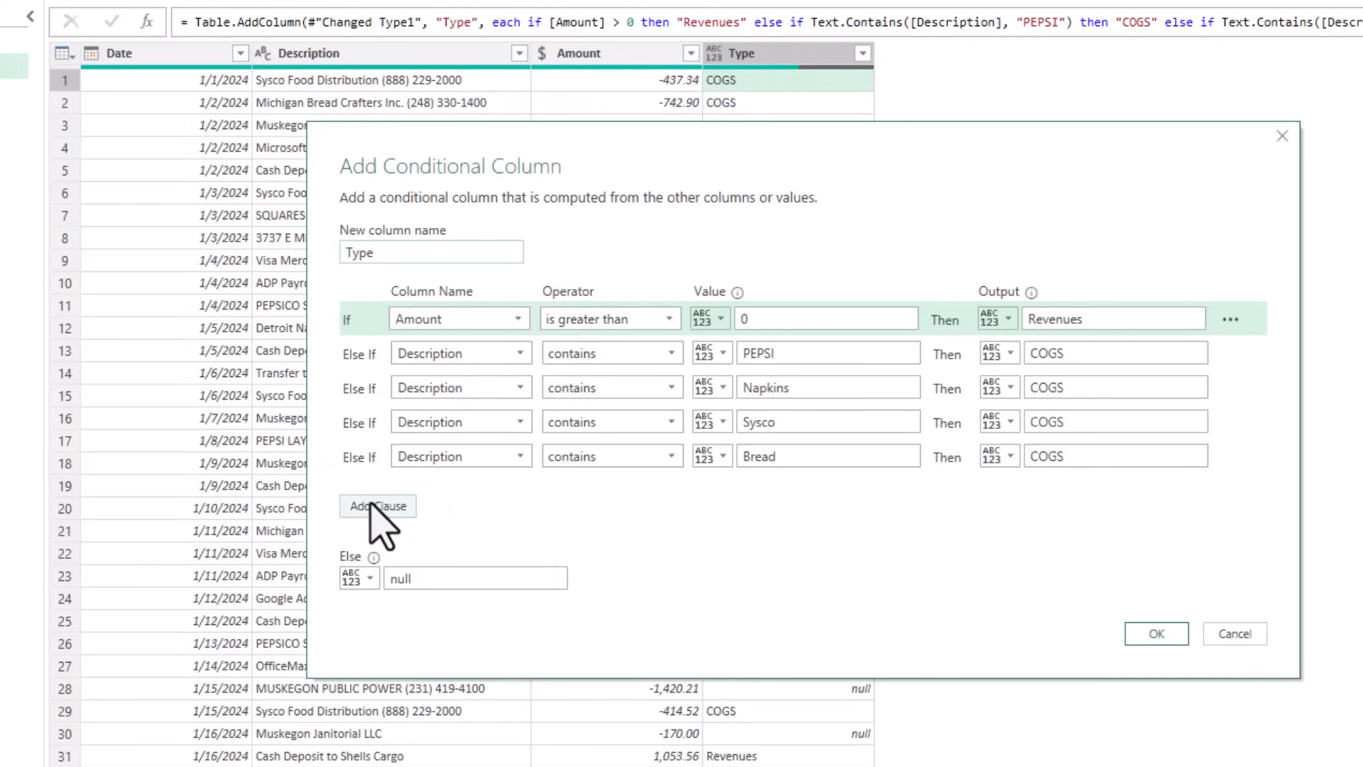
Add an Else If clause to the existing Type column that outputs Operating Expenses when Description contains ADP.
{"action": "left_click", "coordinate": [378, 506]}
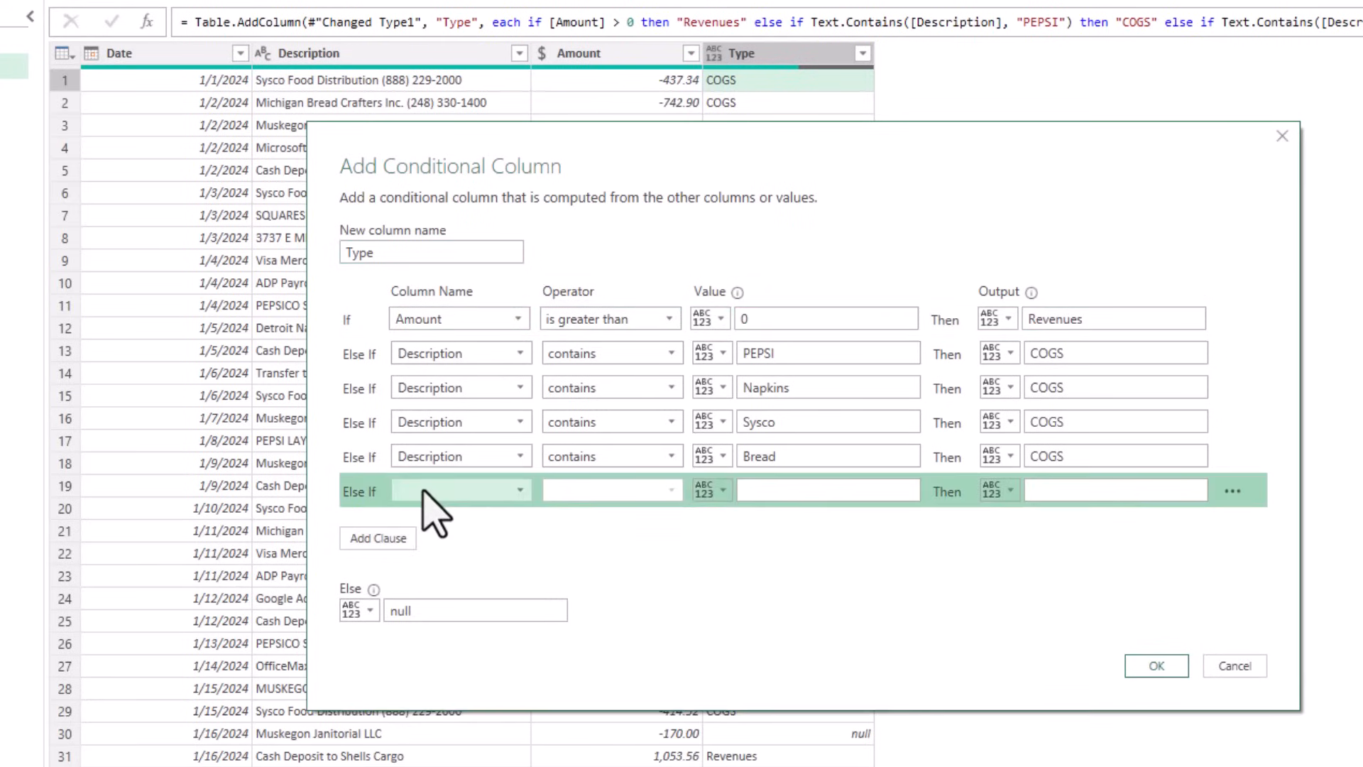
{"action": "left_click", "coordinate": [423, 490]}
{"action": "left_click", "coordinate": [438, 536]}
{"action": "left_click", "coordinate": [659, 490]}
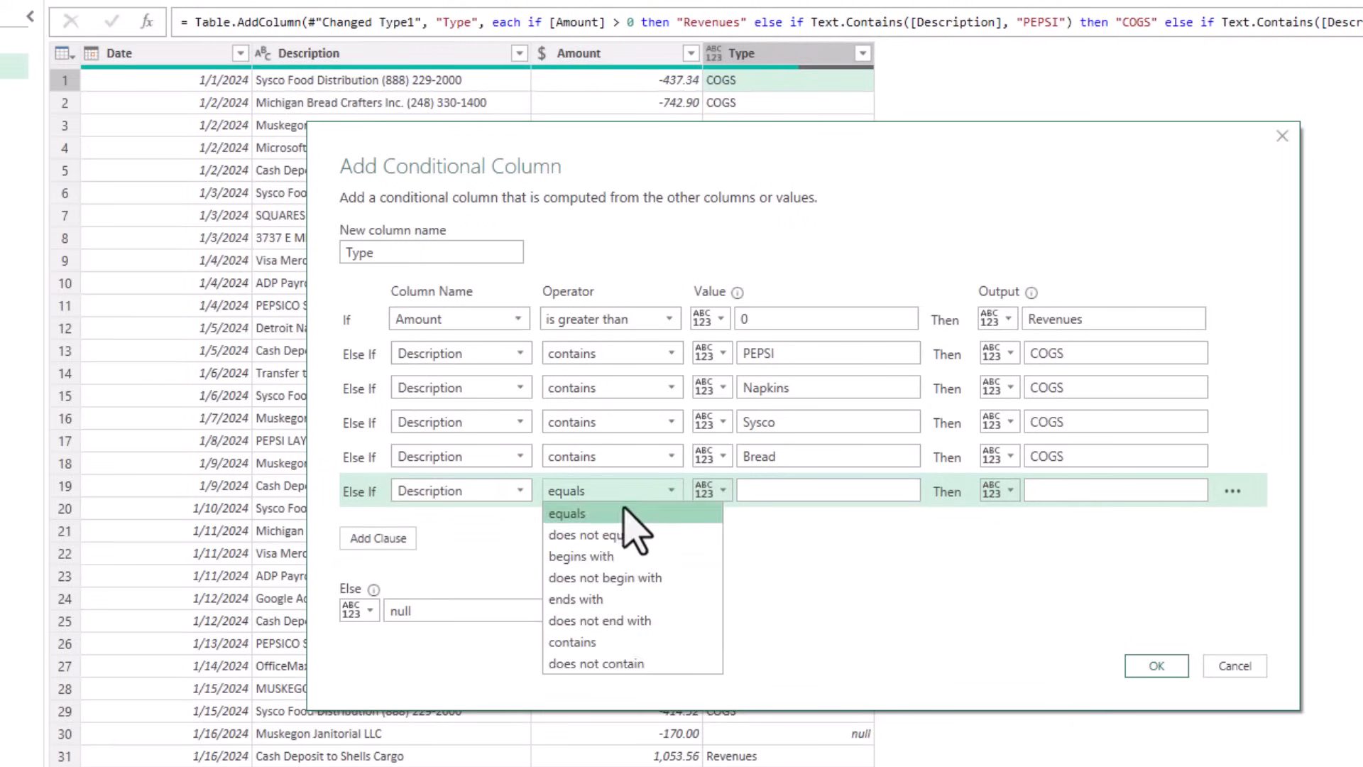
{"action": "left_click", "coordinate": [633, 643]}
{"action": "left_click", "coordinate": [785, 490]}
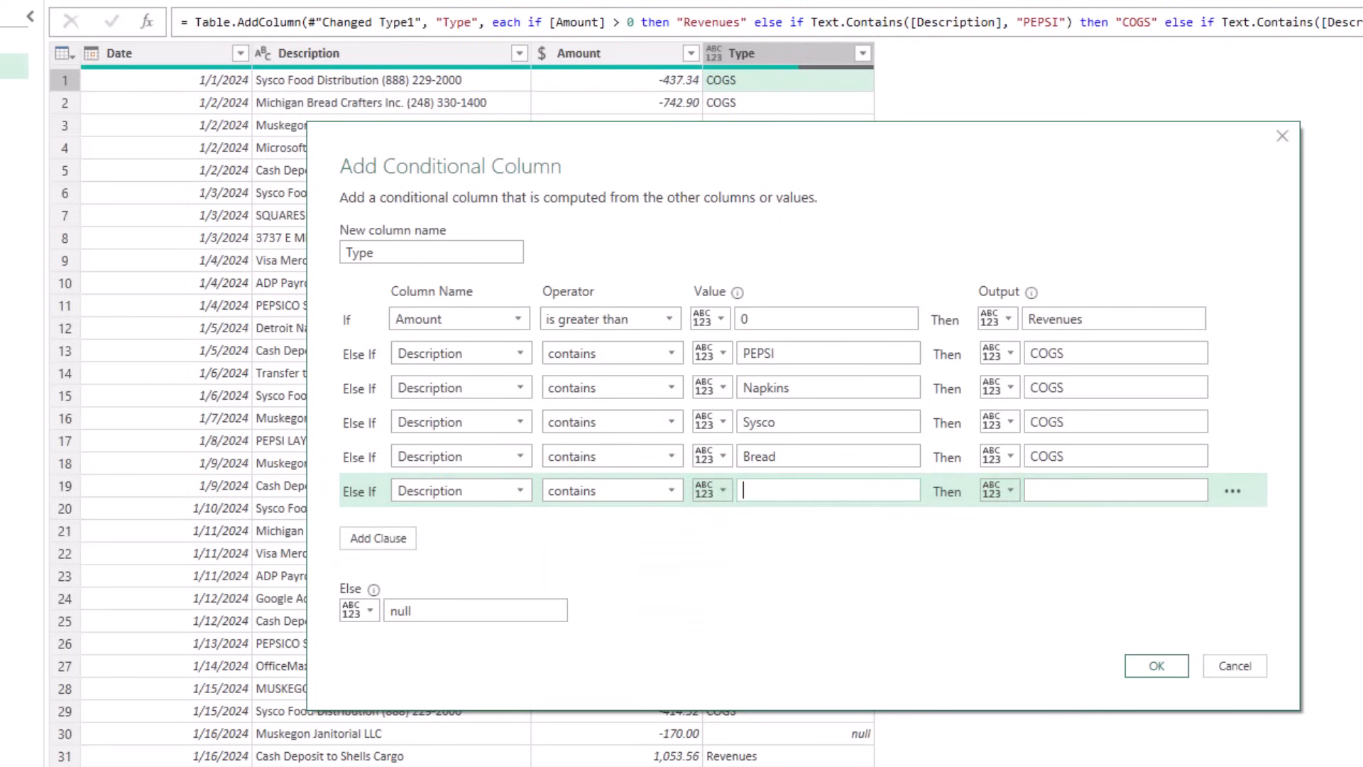
{"action": "type", "text": "AD"}
{"action": "key", "text": "Tab"}
{"action": "key", "text": "Tab"}
{"action": "type", "text": "Operating Expenses"}
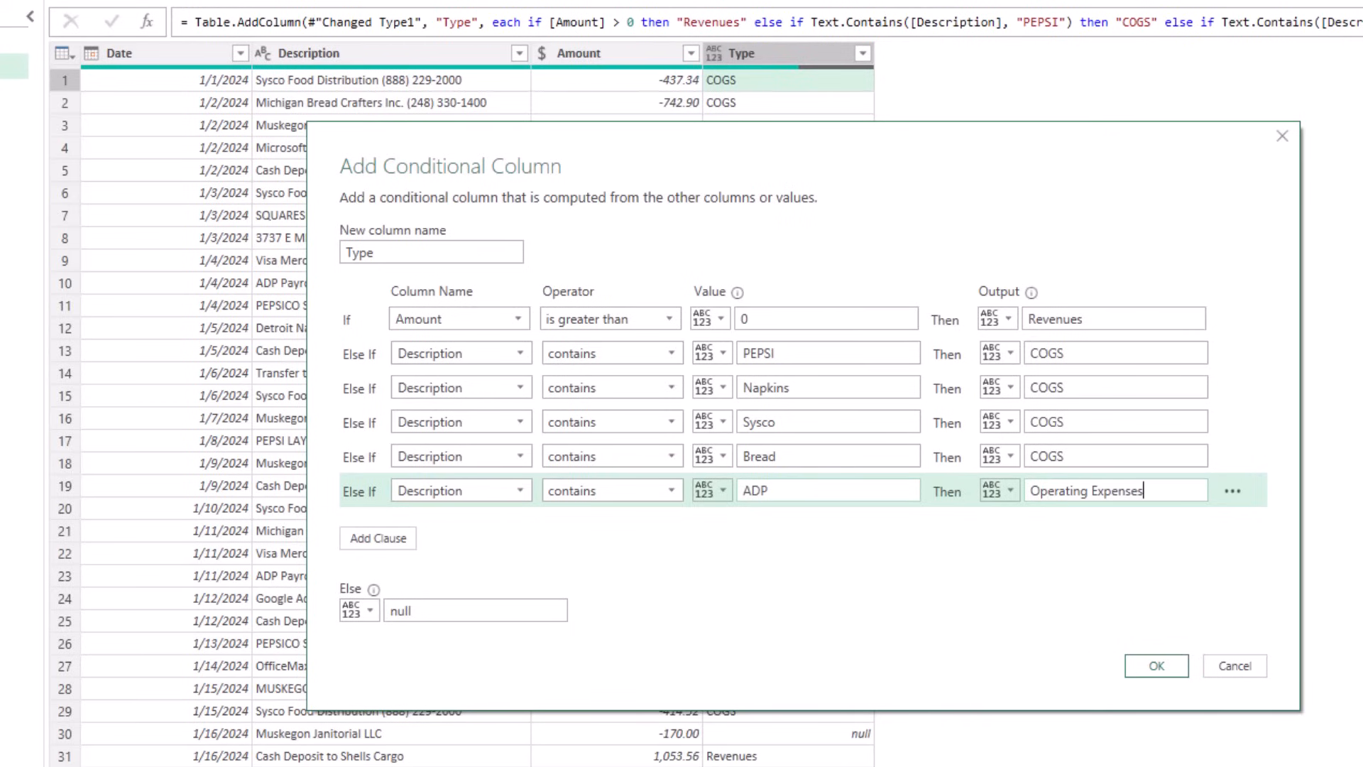
Add an Else If clause that outputs Operating Expenses when Description contains Google, reusing the ADP clause's output text.
{"action": "triple_click", "coordinate": [1117, 497]}
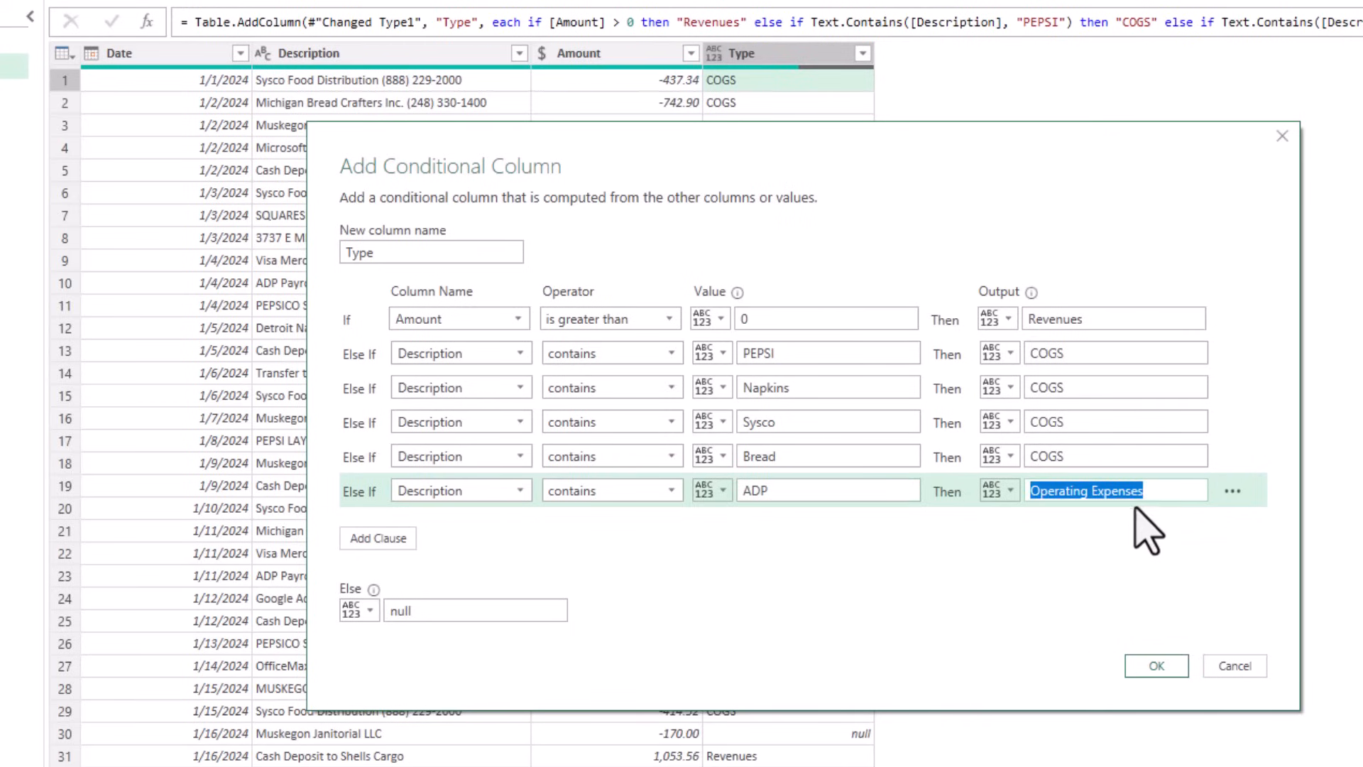
{"action": "left_click", "coordinate": [387, 541]}
{"action": "left_click", "coordinate": [488, 507]}
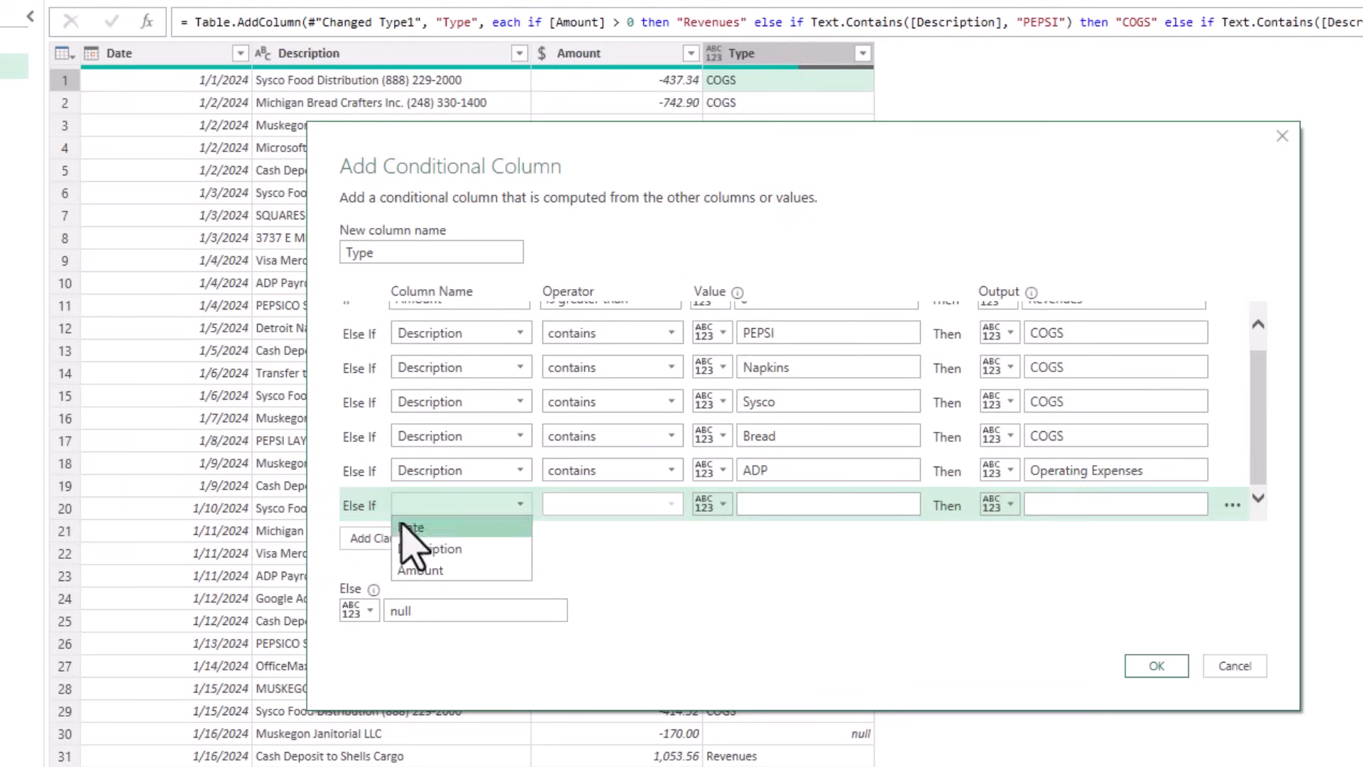
{"action": "left_click", "coordinate": [430, 549]}
{"action": "left_click", "coordinate": [579, 506]}
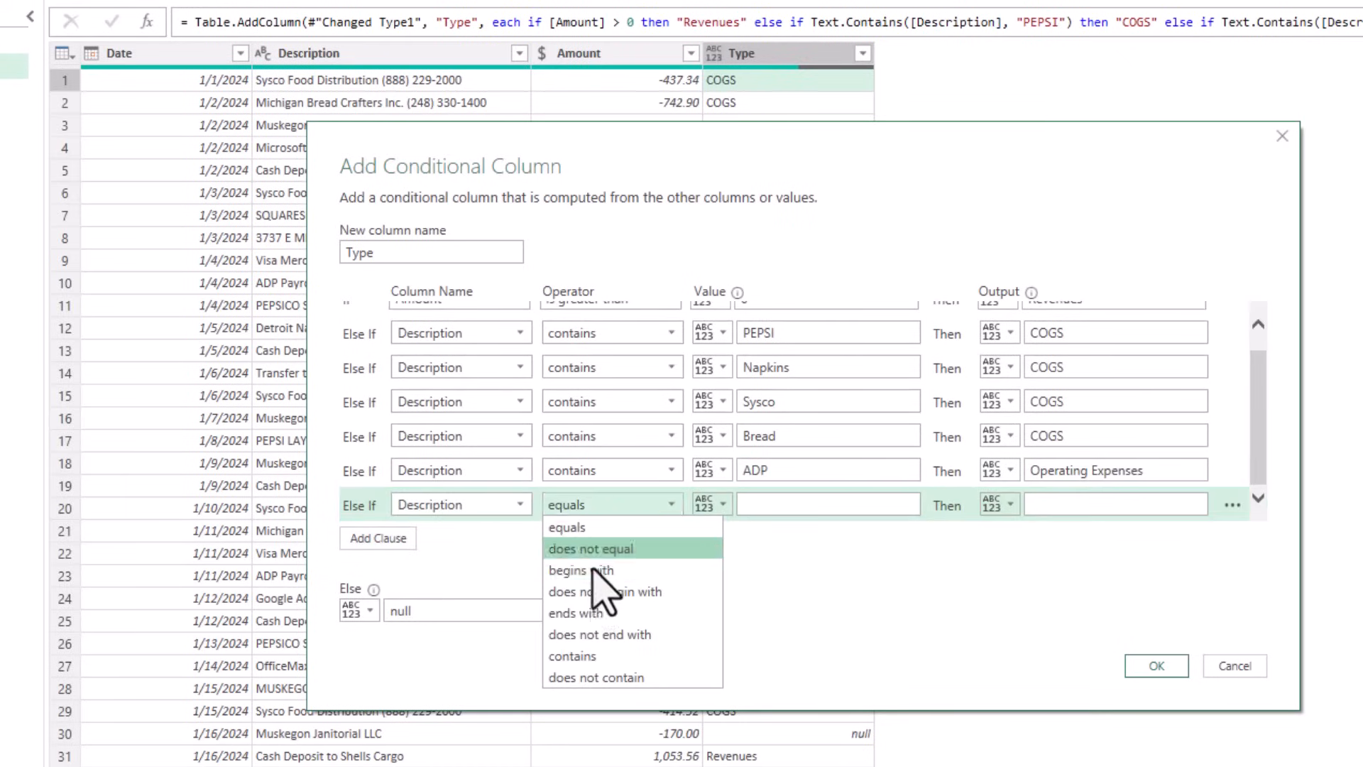
{"action": "left_click", "coordinate": [611, 652]}
{"action": "left_click", "coordinate": [761, 506]}
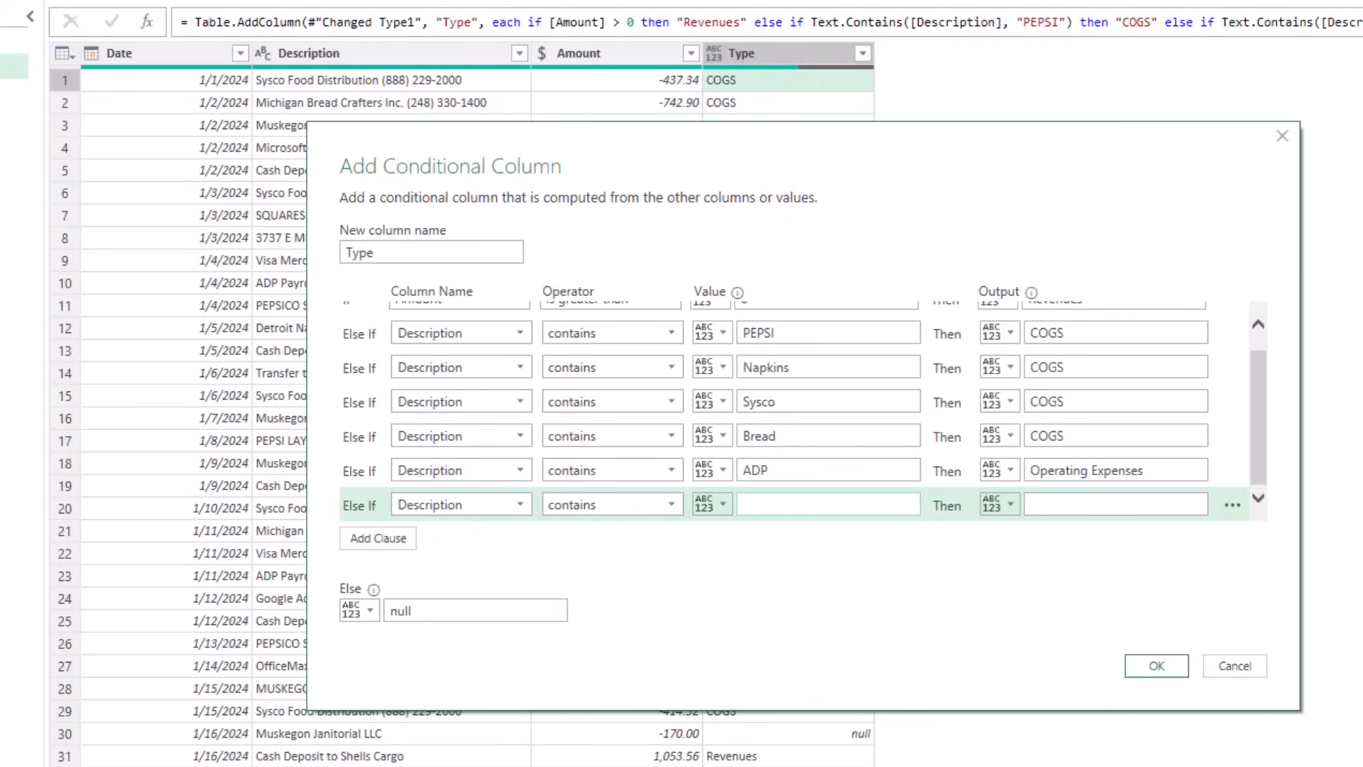
{"action": "type", "text": "Google"}
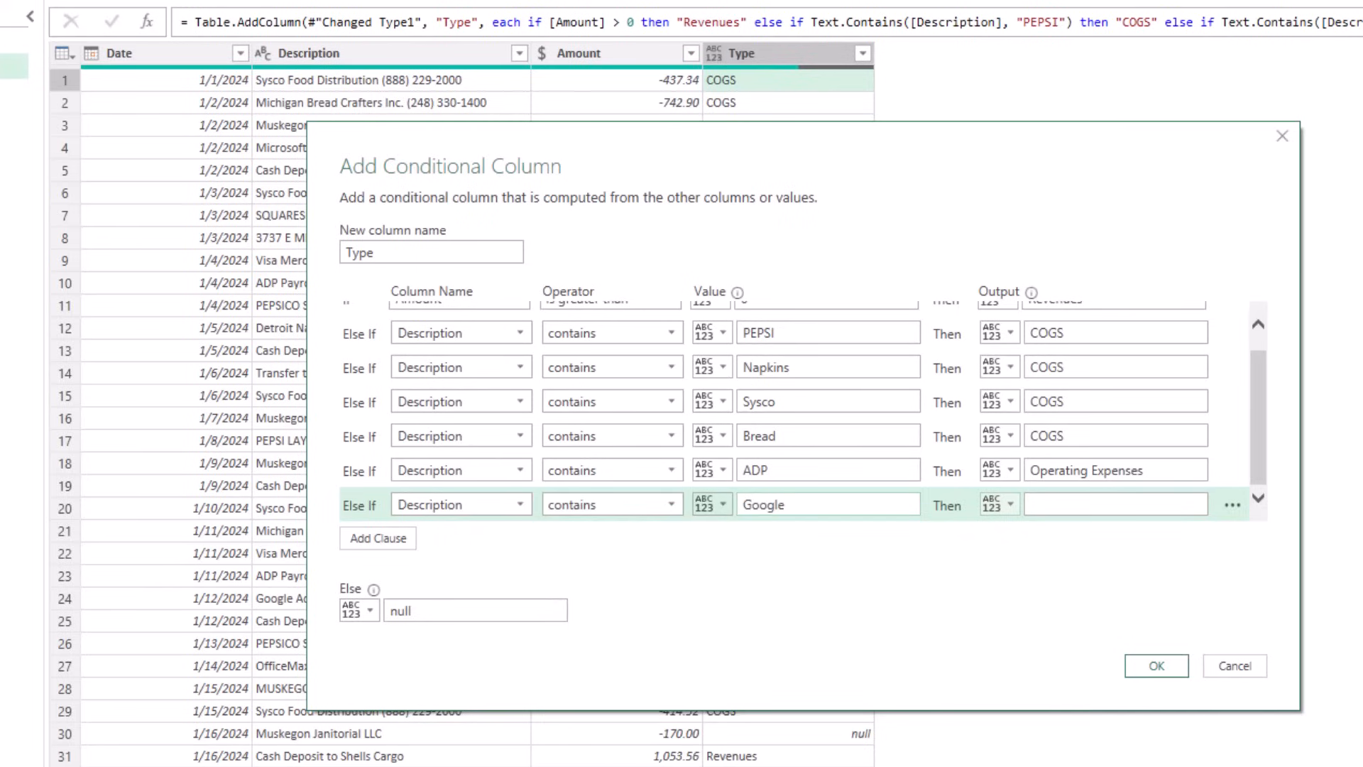
{"action": "type", "text": "Operating Expenses"}
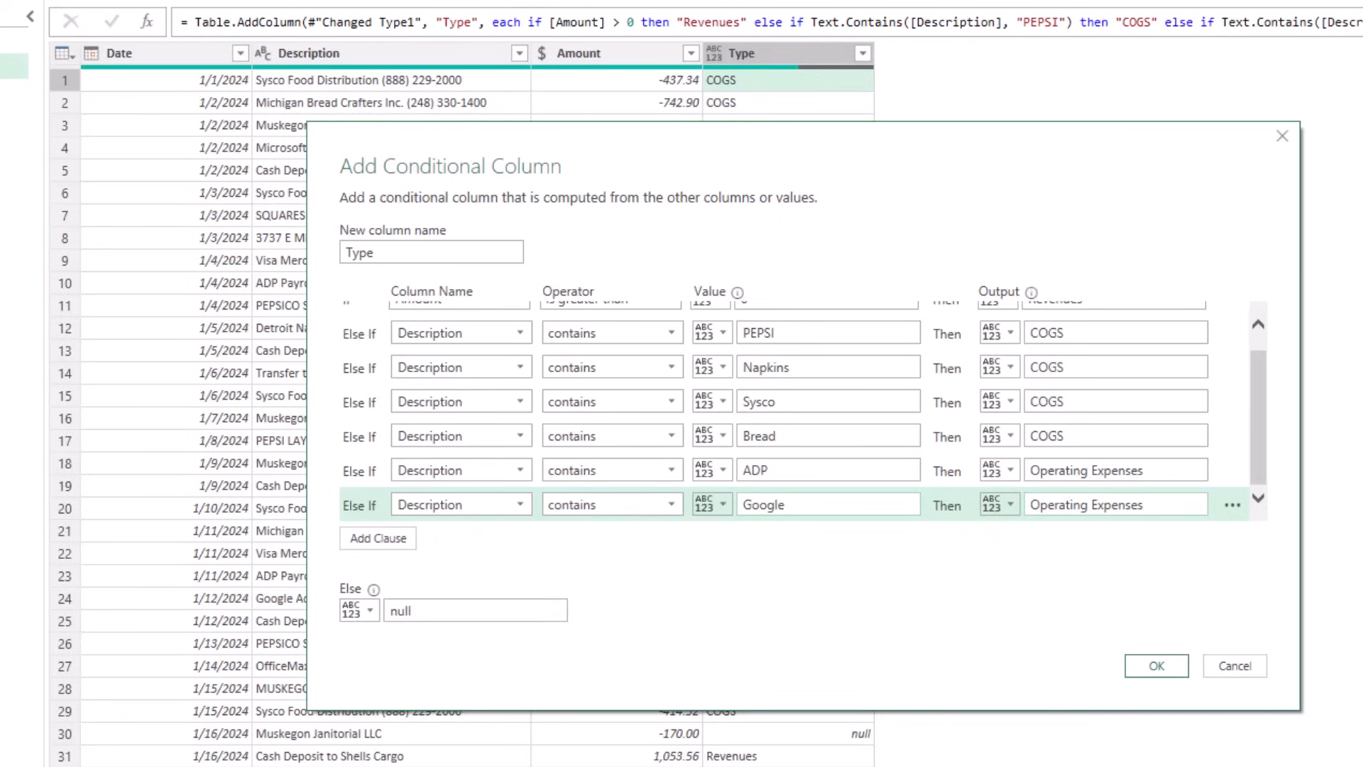
Add an Else If clause that outputs Operating Expenses when Description contains Janitor.
{"action": "left_click", "coordinate": [409, 538]}
{"action": "left_click", "coordinate": [460, 505]}
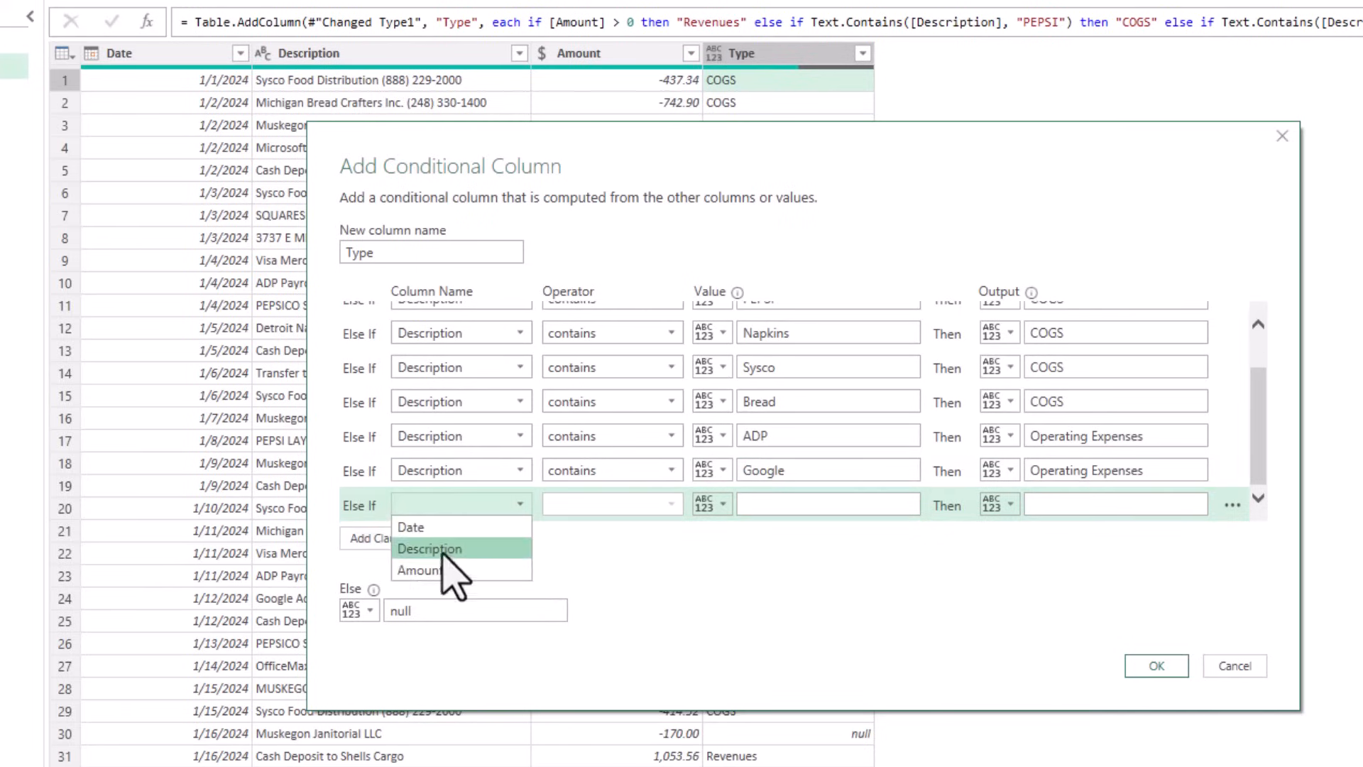
{"action": "left_click", "coordinate": [435, 549]}
{"action": "left_click", "coordinate": [610, 505]}
{"action": "left_click", "coordinate": [606, 656]}
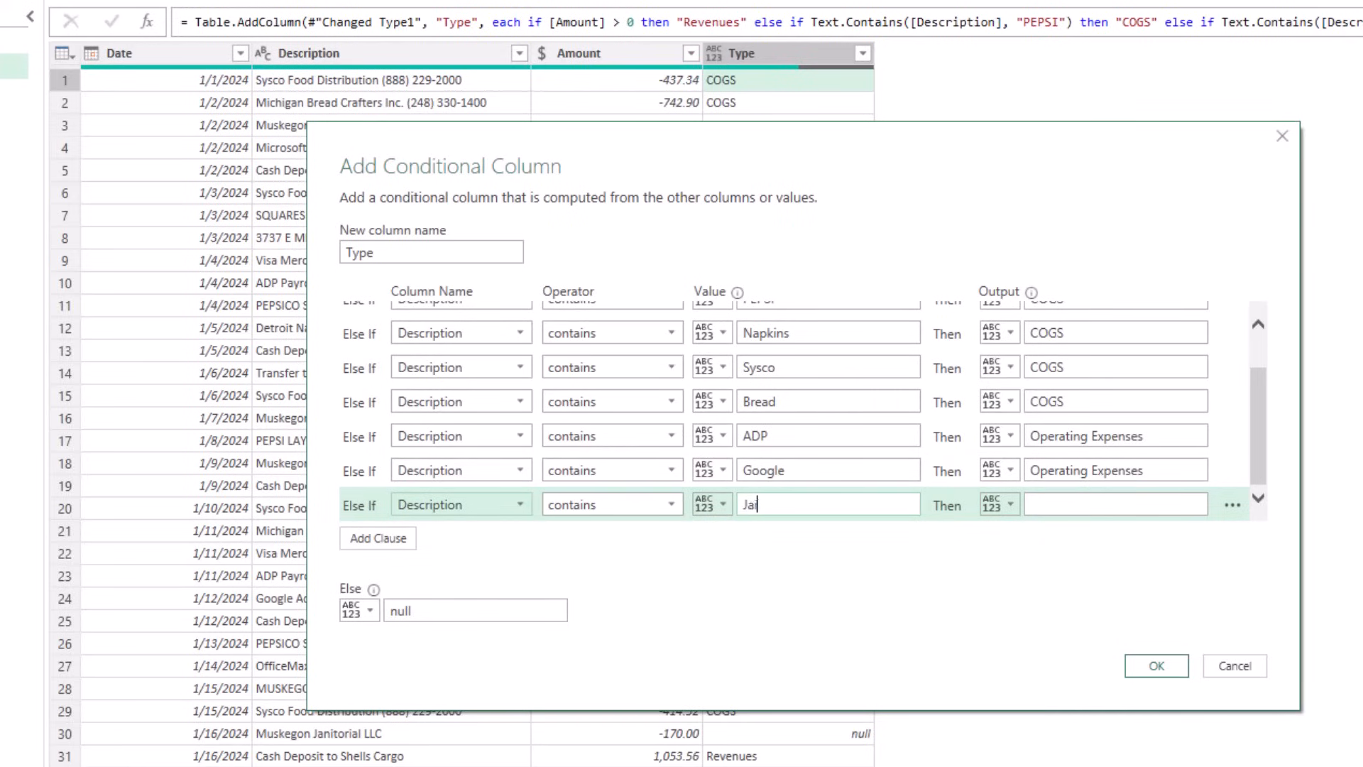
{"action": "type", "text": "Janitor"}
{"action": "key", "text": "Tab"}
{"action": "key", "text": "Tab"}
{"action": "type", "text": "Operating Expenses"}
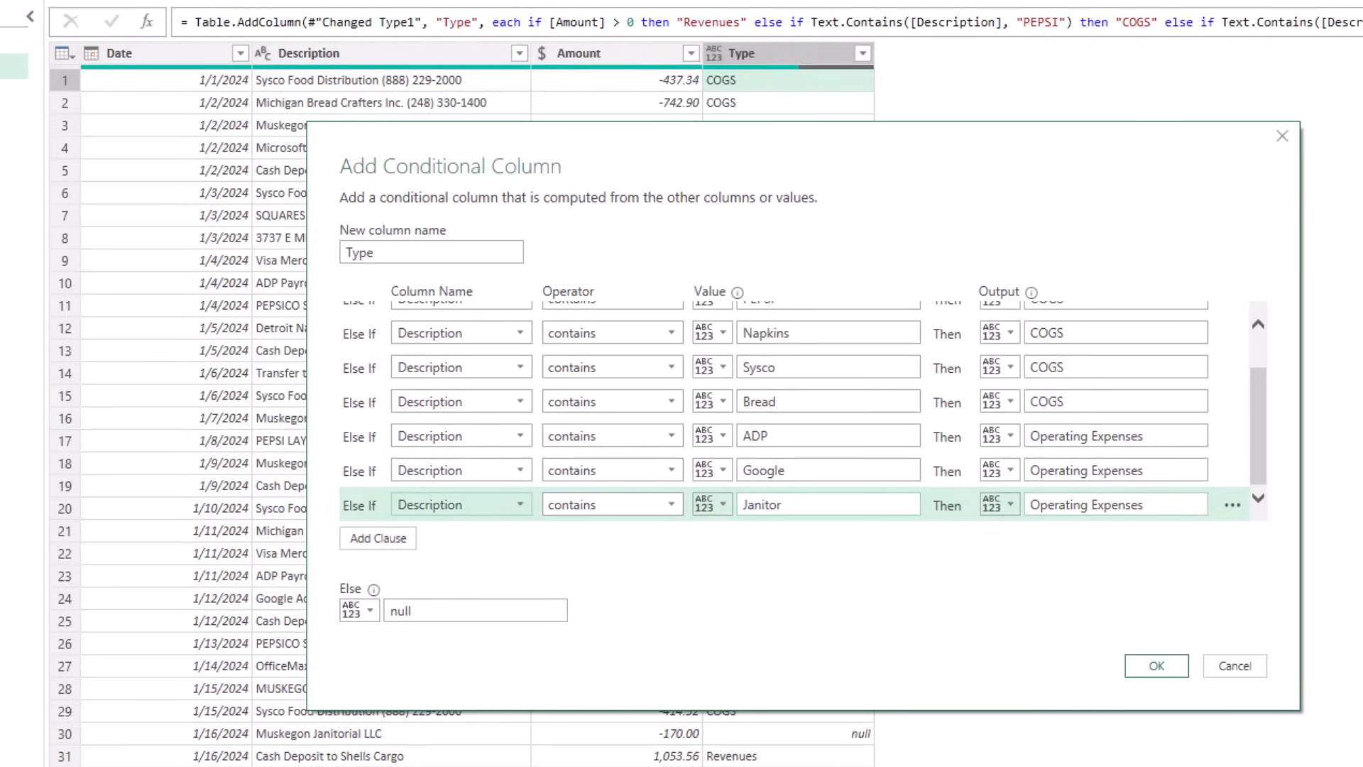
Add an Else If clause that outputs Operating Expenses when Description contains PUBLIC POWER.
{"action": "left_click", "coordinate": [396, 541]}
{"action": "left_click", "coordinate": [478, 509]}
{"action": "left_click", "coordinate": [475, 549]}
{"action": "left_click", "coordinate": [607, 504]}
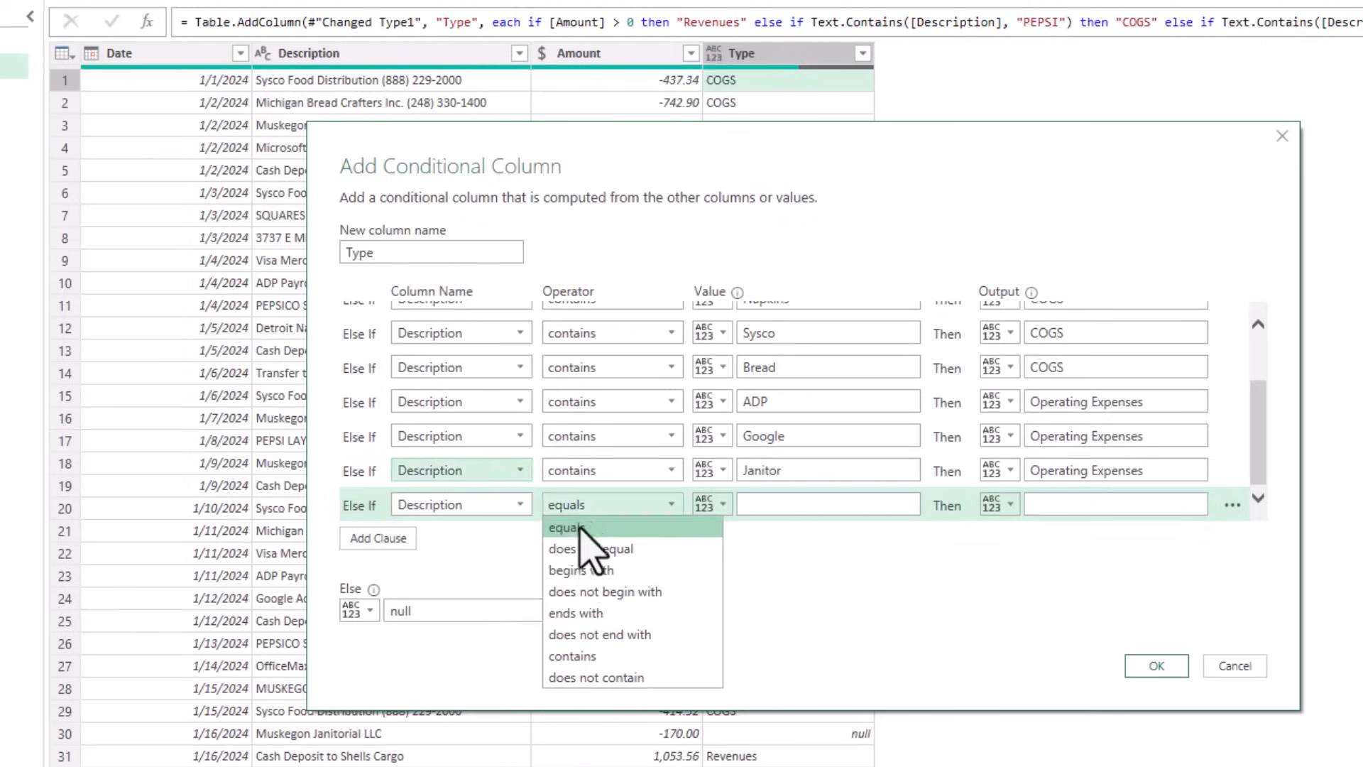
{"action": "left_click", "coordinate": [606, 659]}
{"action": "left_click", "coordinate": [794, 506]}
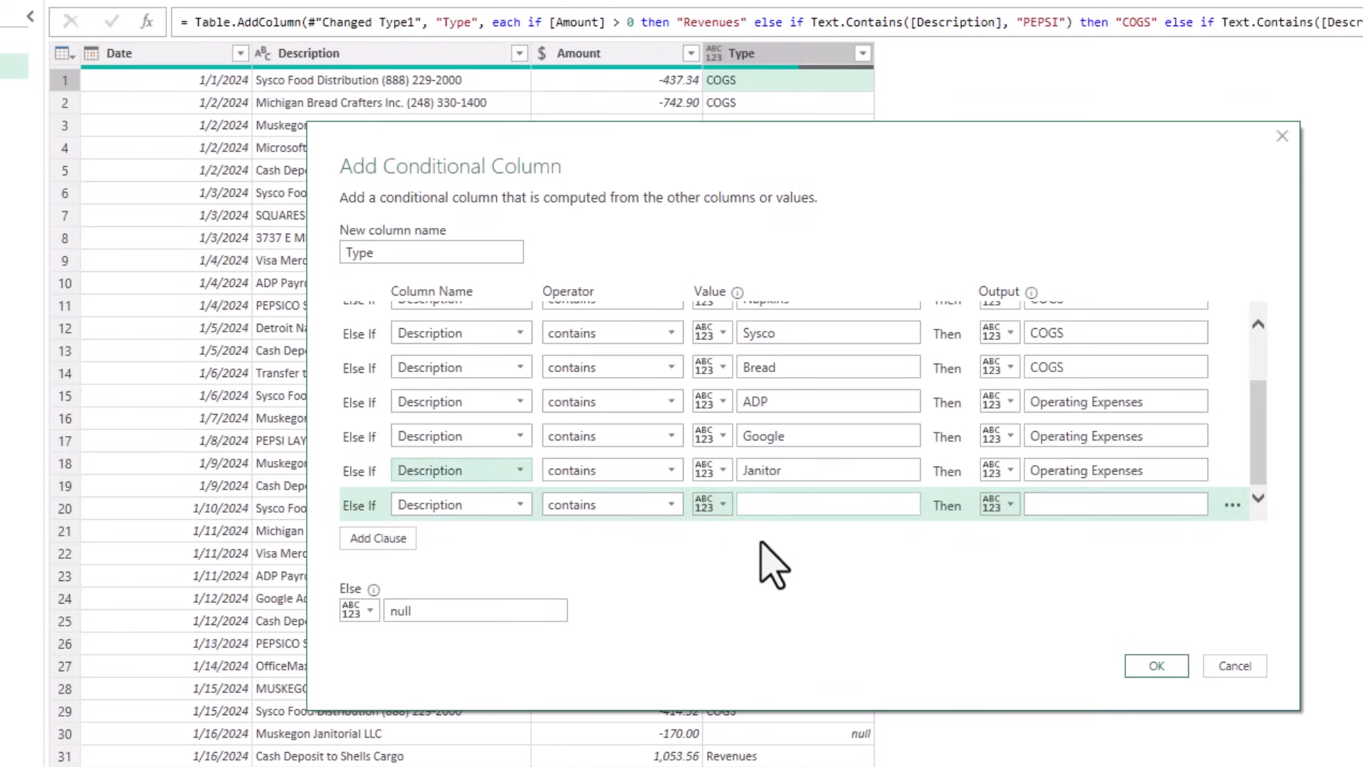
{"action": "type", "text": "PUBLIC POWER"}
{"action": "key", "text": "Tab"}
{"action": "type", "text": "Operating Expenses"}
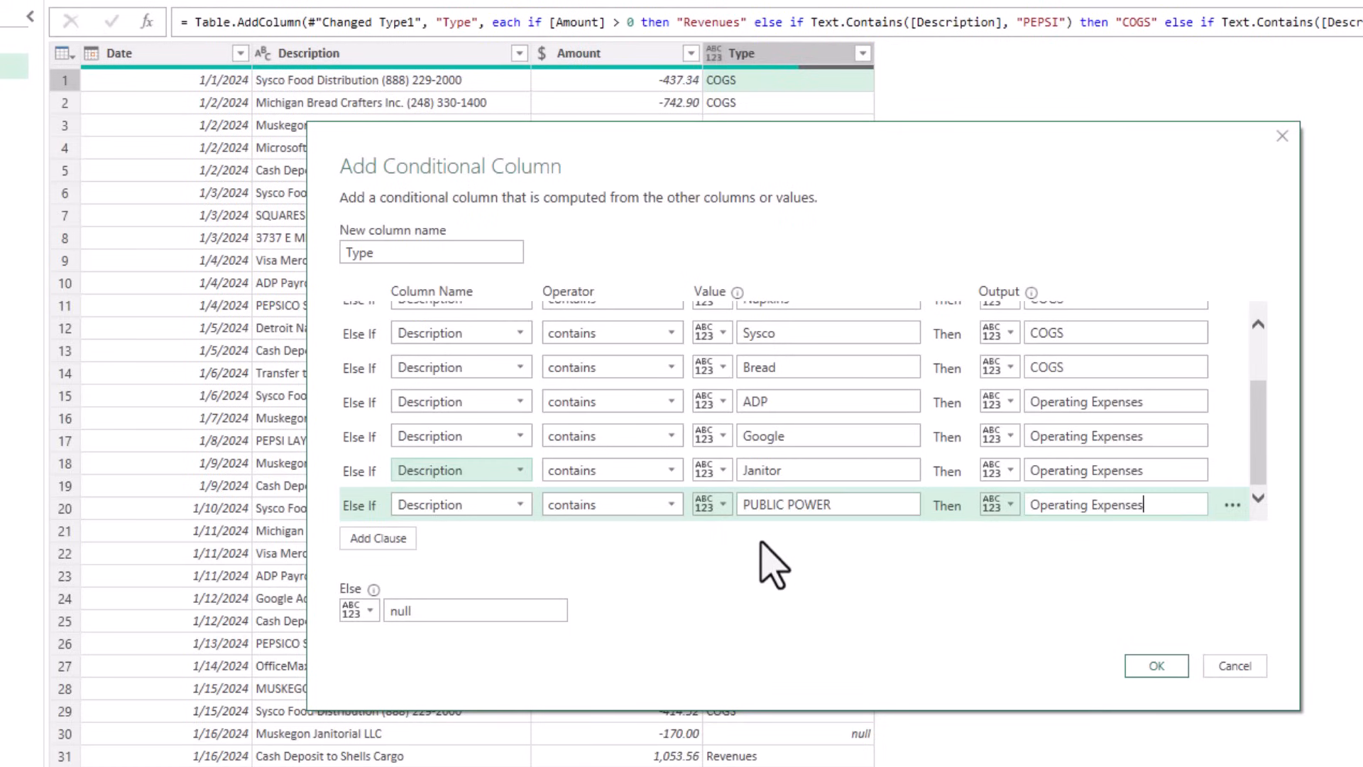
Add an Else If clause that outputs Operating Expenses when Description contains Verizon.
{"action": "left_click", "coordinate": [378, 538]}
{"action": "left_click", "coordinate": [465, 504]}
{"action": "left_click", "coordinate": [458, 551]}
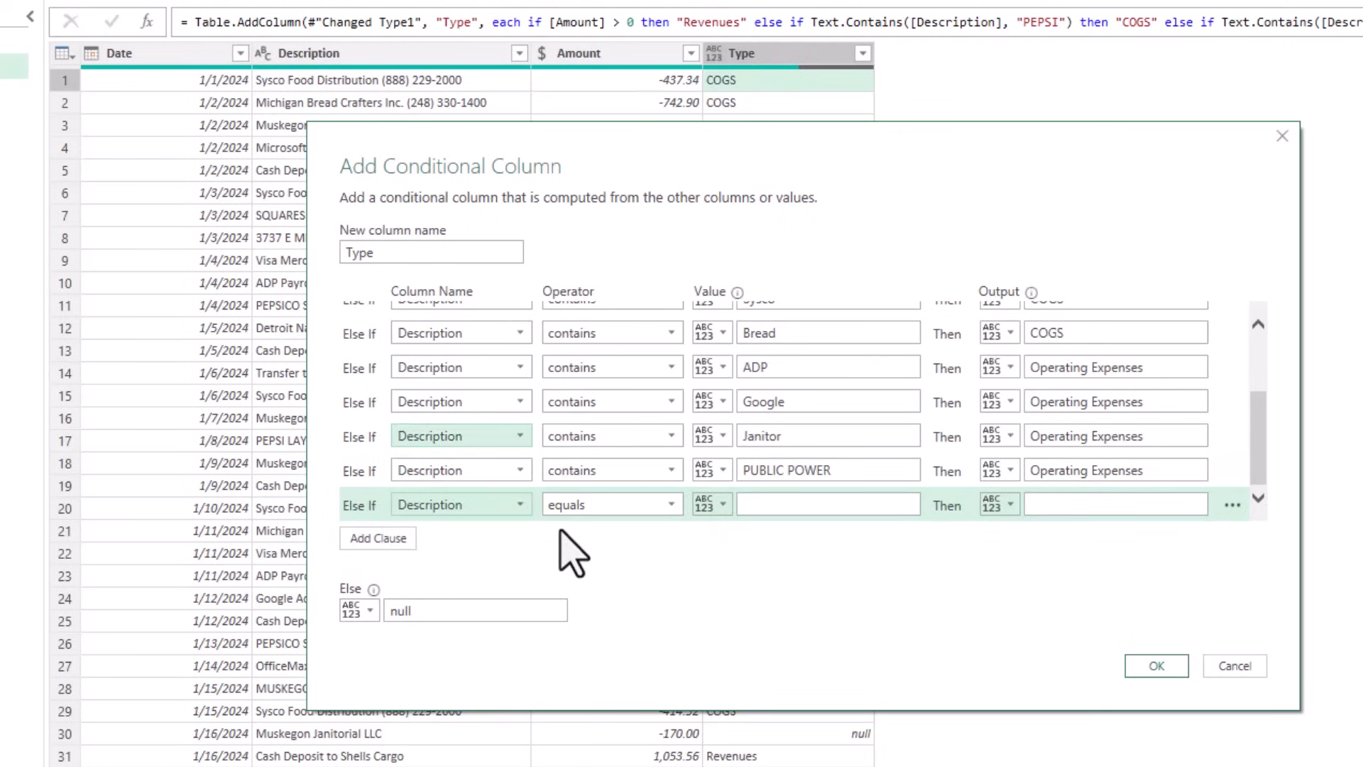
{"action": "left_click", "coordinate": [597, 505]}
{"action": "left_click", "coordinate": [576, 656]}
{"action": "left_click", "coordinate": [759, 504]}
{"action": "type", "text": "Verizon"}
{"action": "key", "text": "Tab"}
{"action": "key", "text": "Tab"}
{"action": "type", "text": "Operating Expenses"}
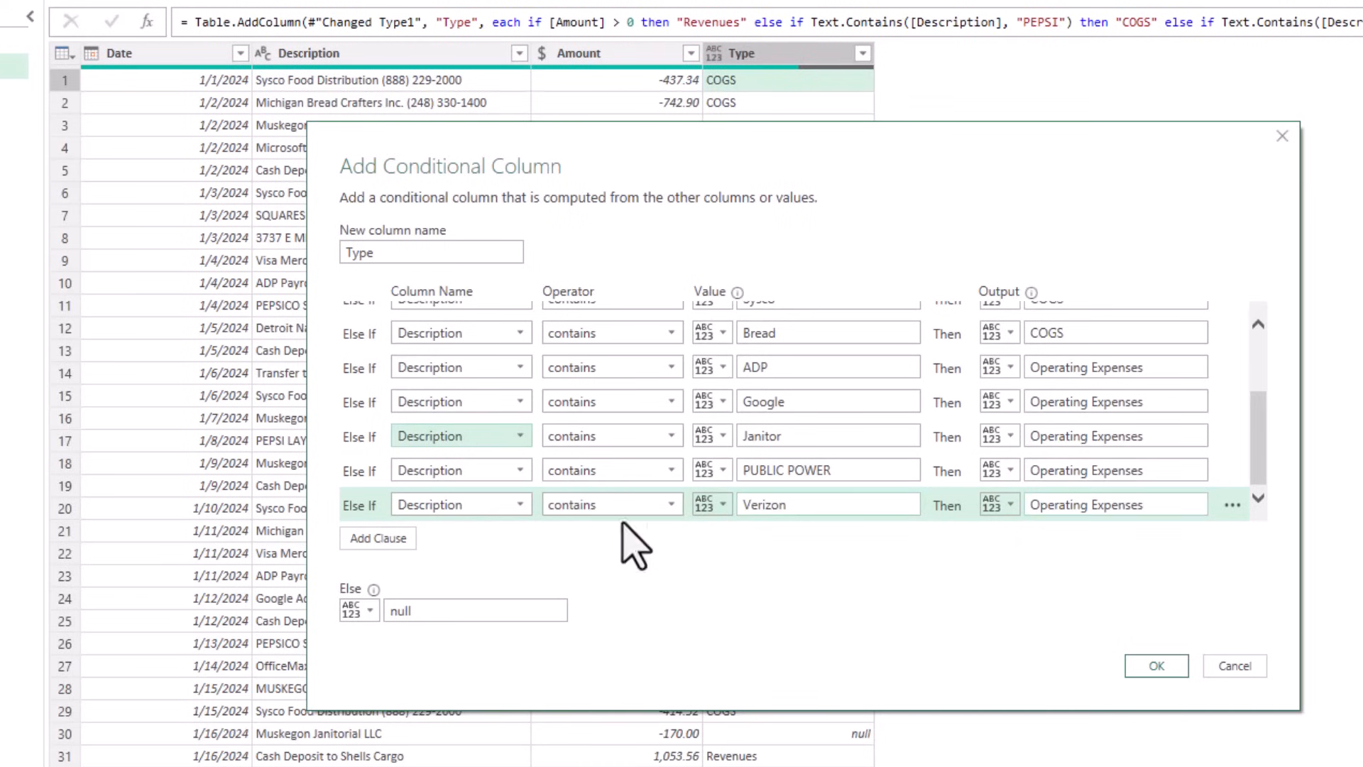
Add an Else If clause that outputs Operating Expenses when Description contains LANDLORD.
{"action": "left_click", "coordinate": [377, 538]}
{"action": "left_click", "coordinate": [497, 506]}
{"action": "left_click", "coordinate": [517, 546]}
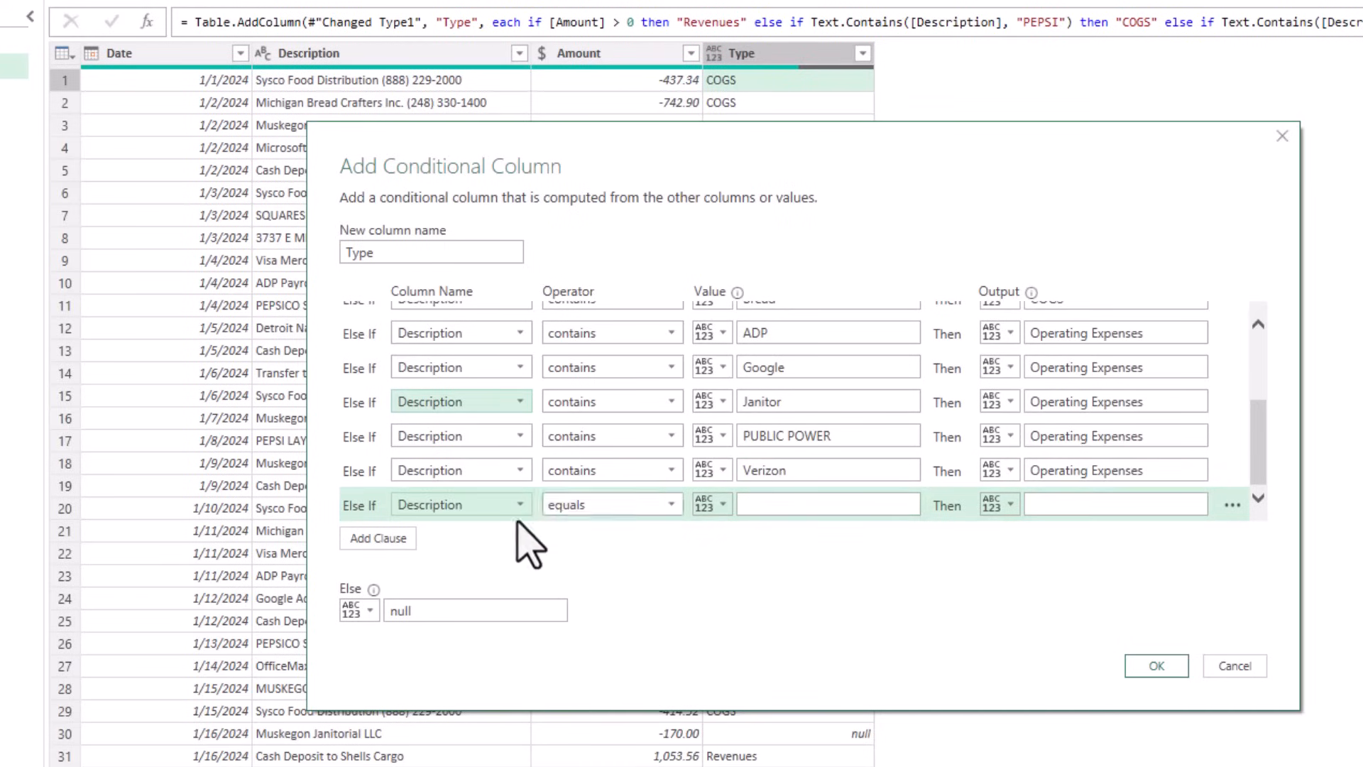
{"action": "left_click", "coordinate": [653, 505]}
{"action": "left_click", "coordinate": [607, 657]}
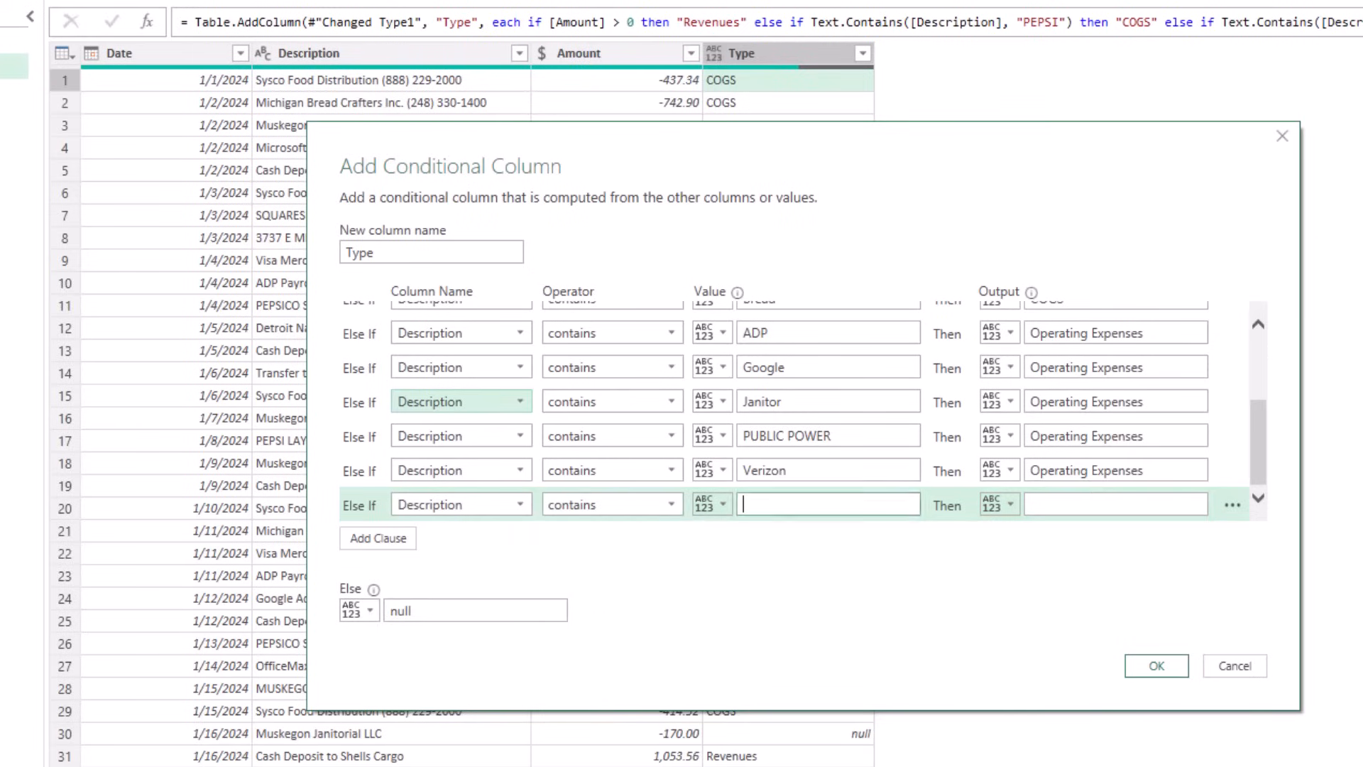
{"action": "type", "text": "LANDLORD"}
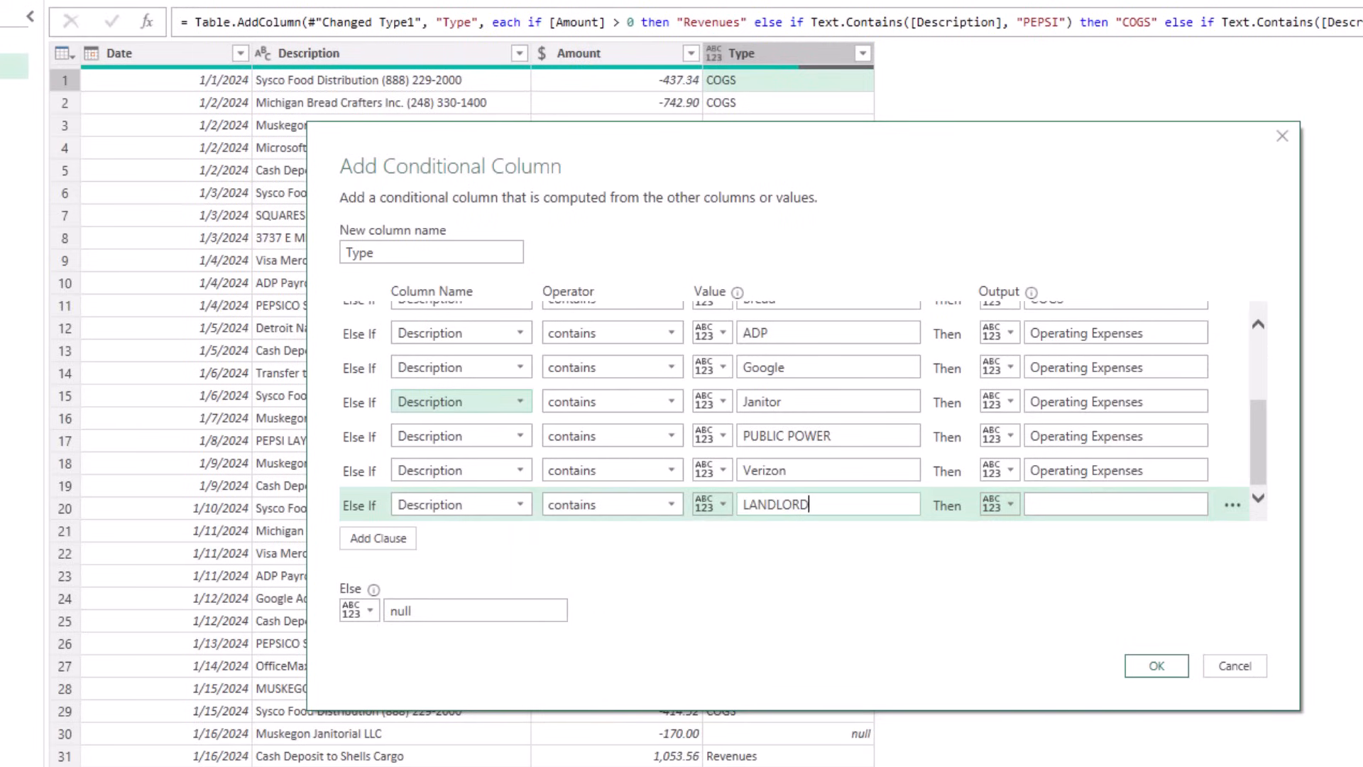
{"action": "key", "text": "Tab"}
{"action": "type", "text": "Operating Expenses"}
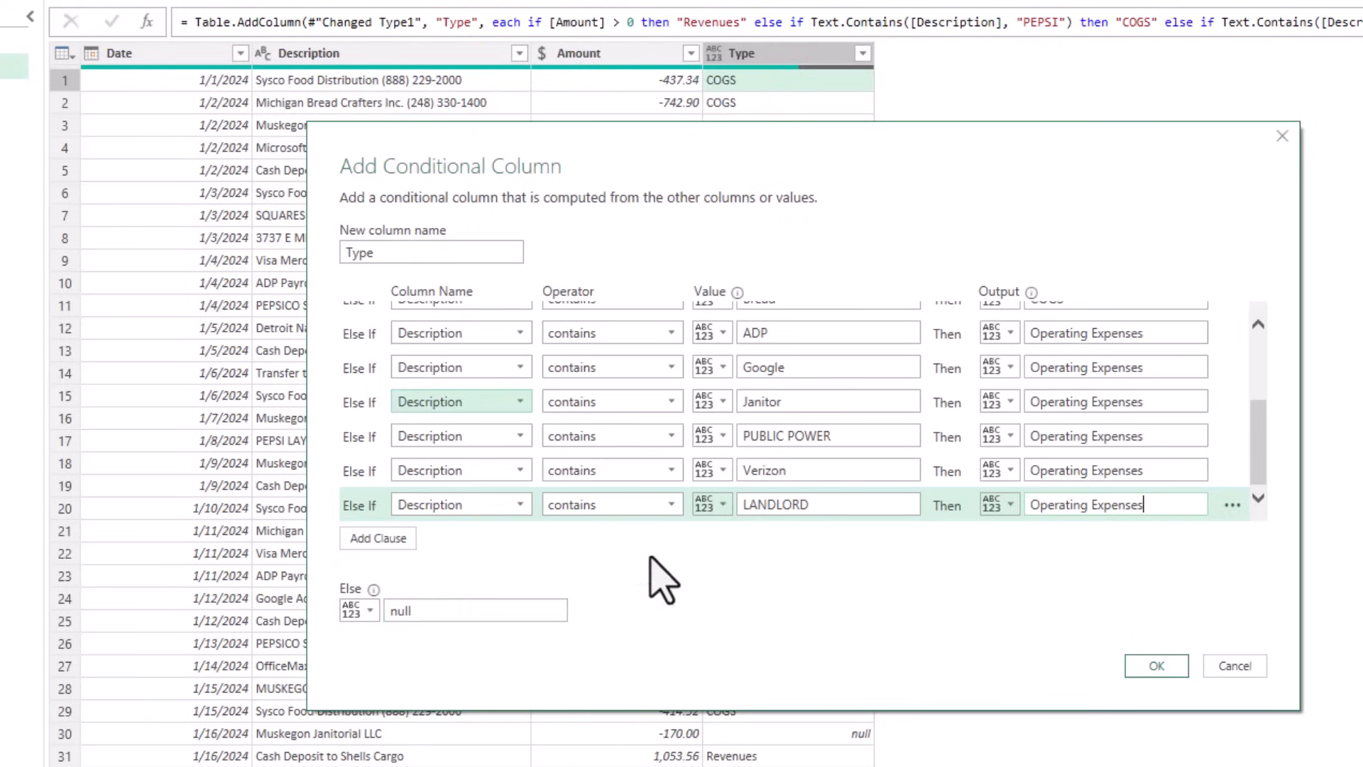
Review and apply the Type column's clauses, and check the categories of the ADP Payroll and Space Bank transfer rows.
{"action": "scroll", "coordinate": [847, 454], "scroll_direction": "up", "scroll_amount": 5}
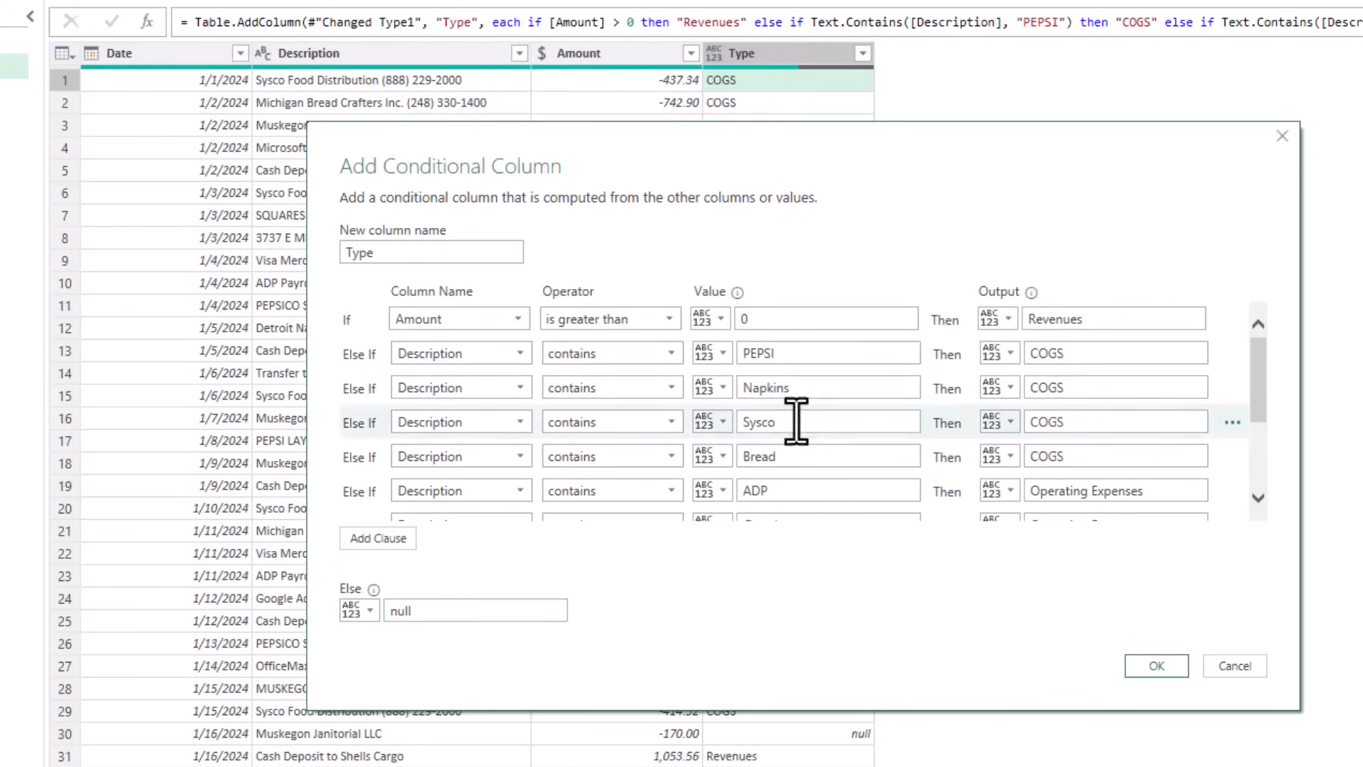
{"action": "scroll", "coordinate": [483, 369], "scroll_direction": "down", "scroll_amount": 3}
{"action": "scroll", "coordinate": [490, 394], "scroll_direction": "down", "scroll_amount": 2}
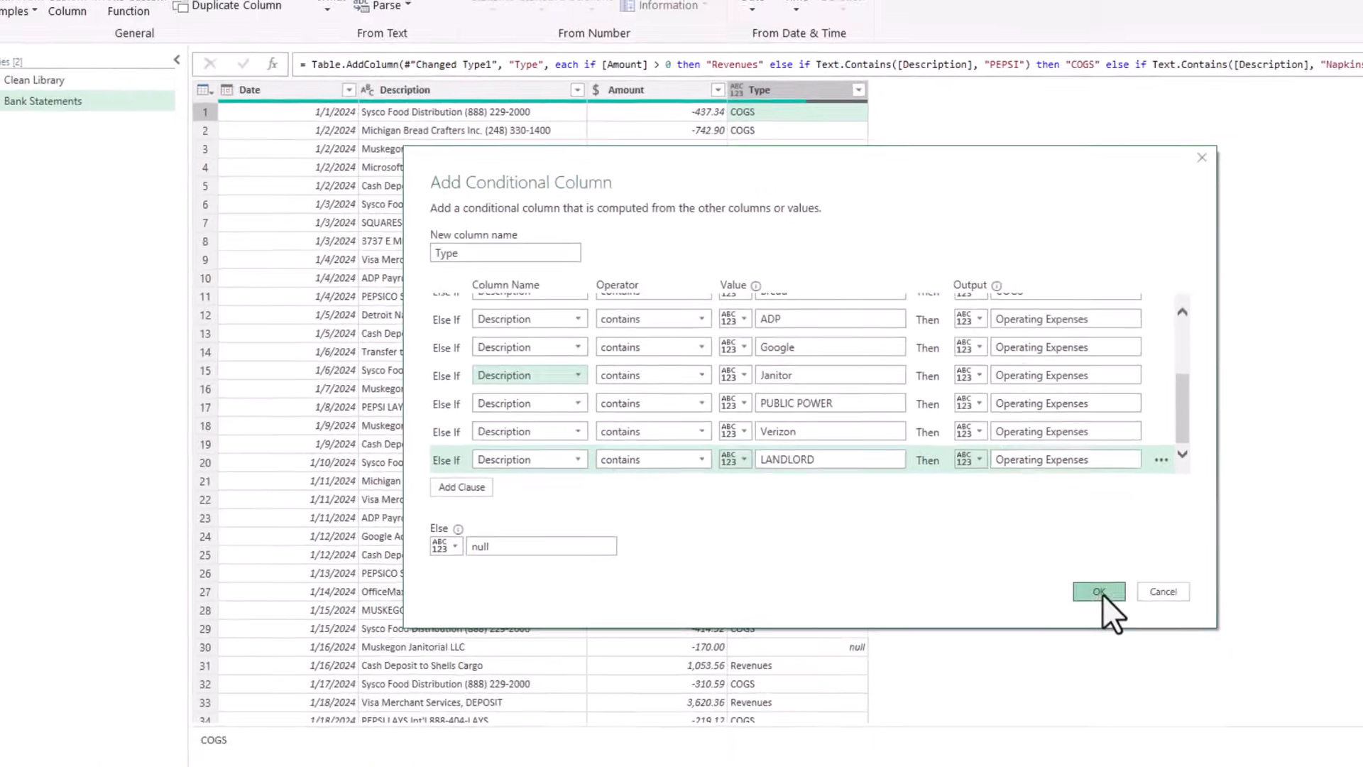
{"action": "left_click", "coordinate": [1100, 592]}
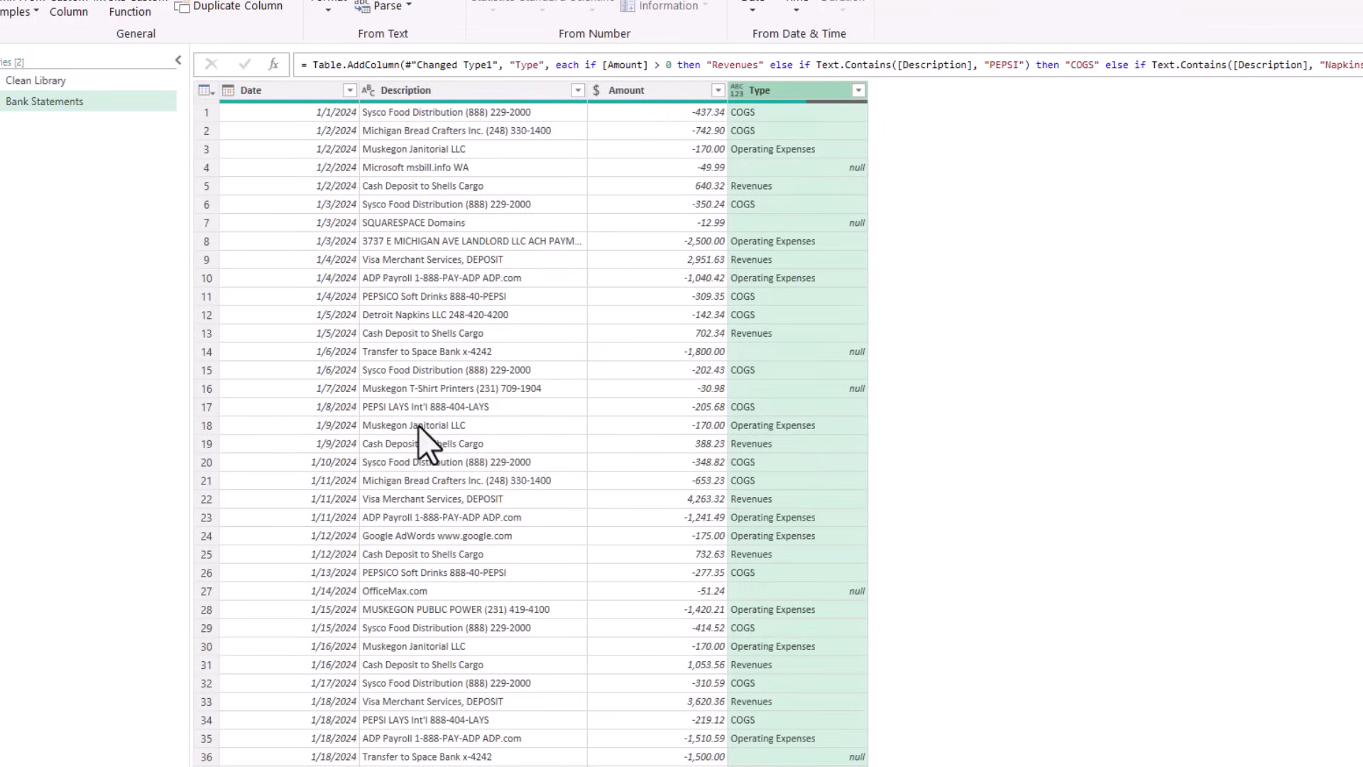
{"action": "left_click", "coordinate": [427, 280]}
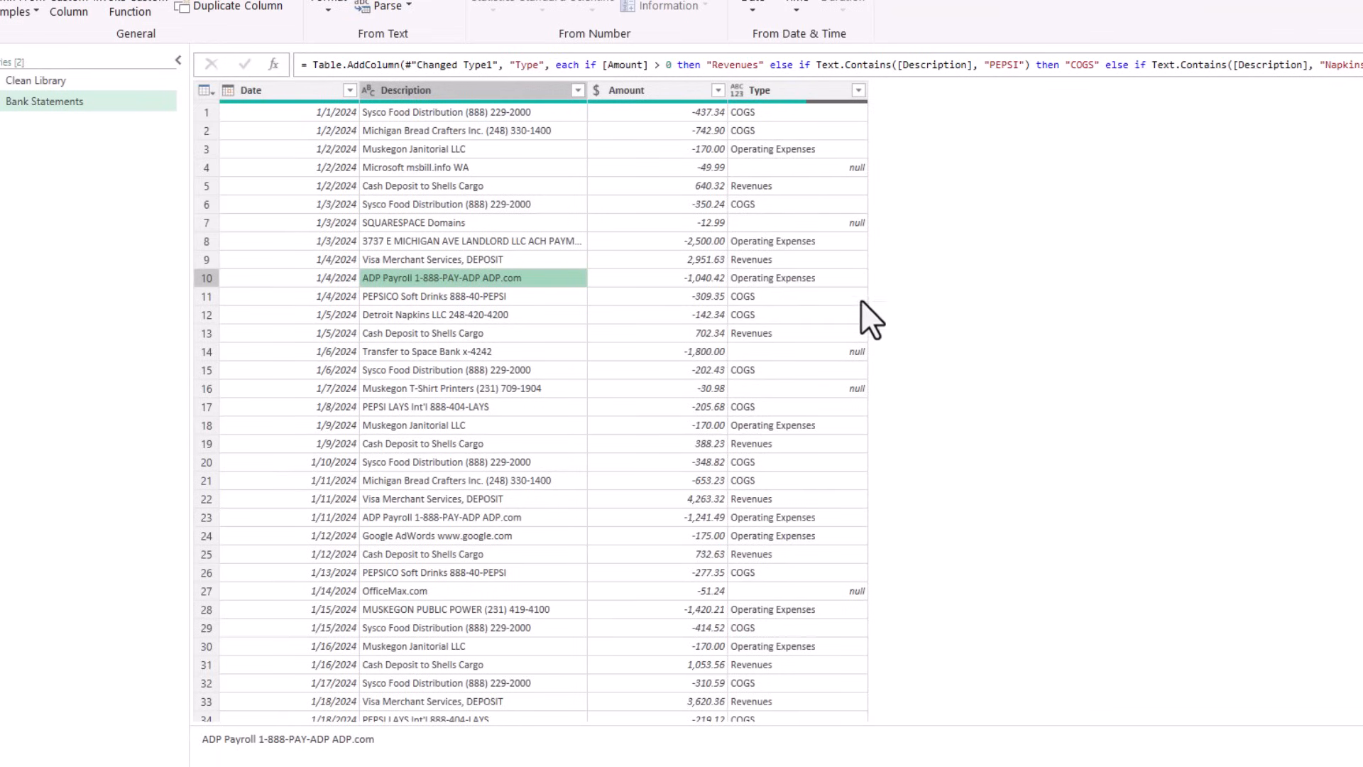
{"action": "left_click", "coordinate": [471, 348]}
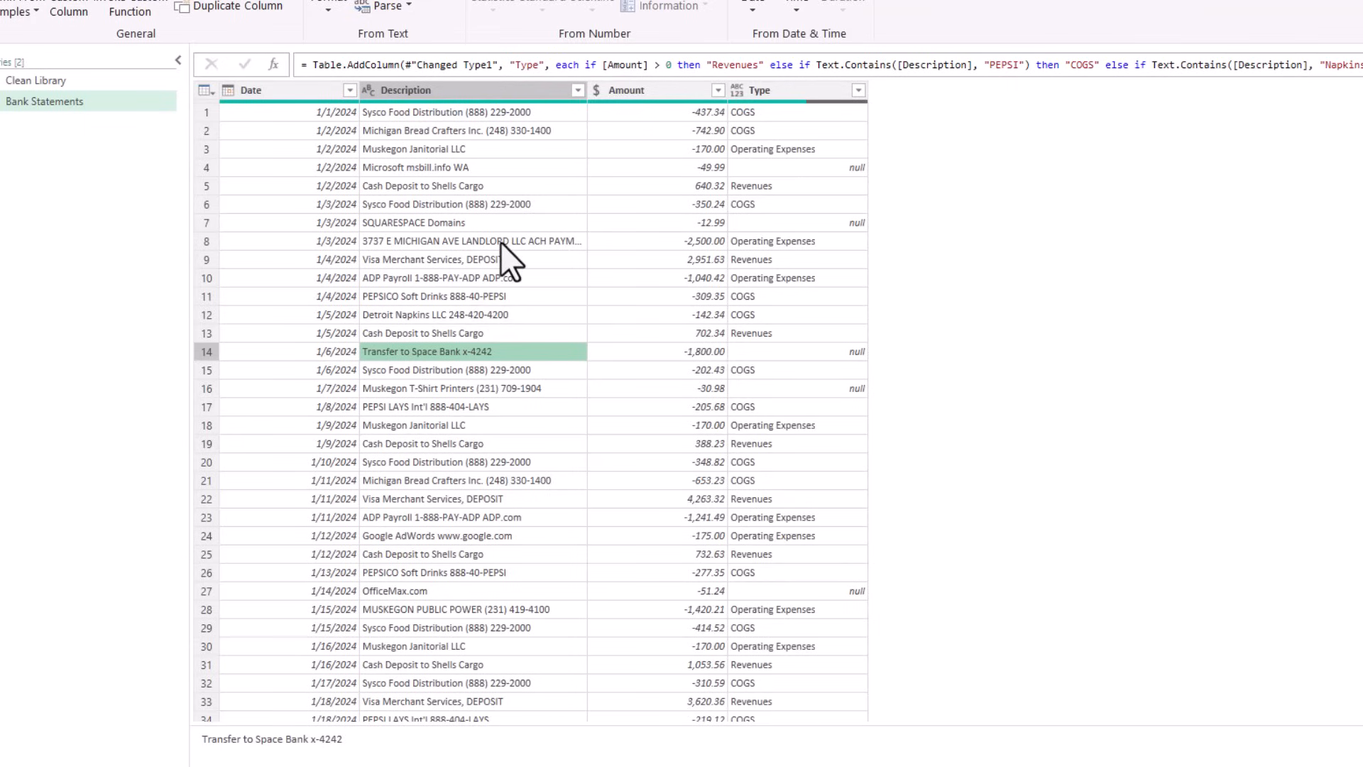
Filter the Description column to exclude the transfers to Space Bank.
{"action": "left_click", "coordinate": [577, 89]}
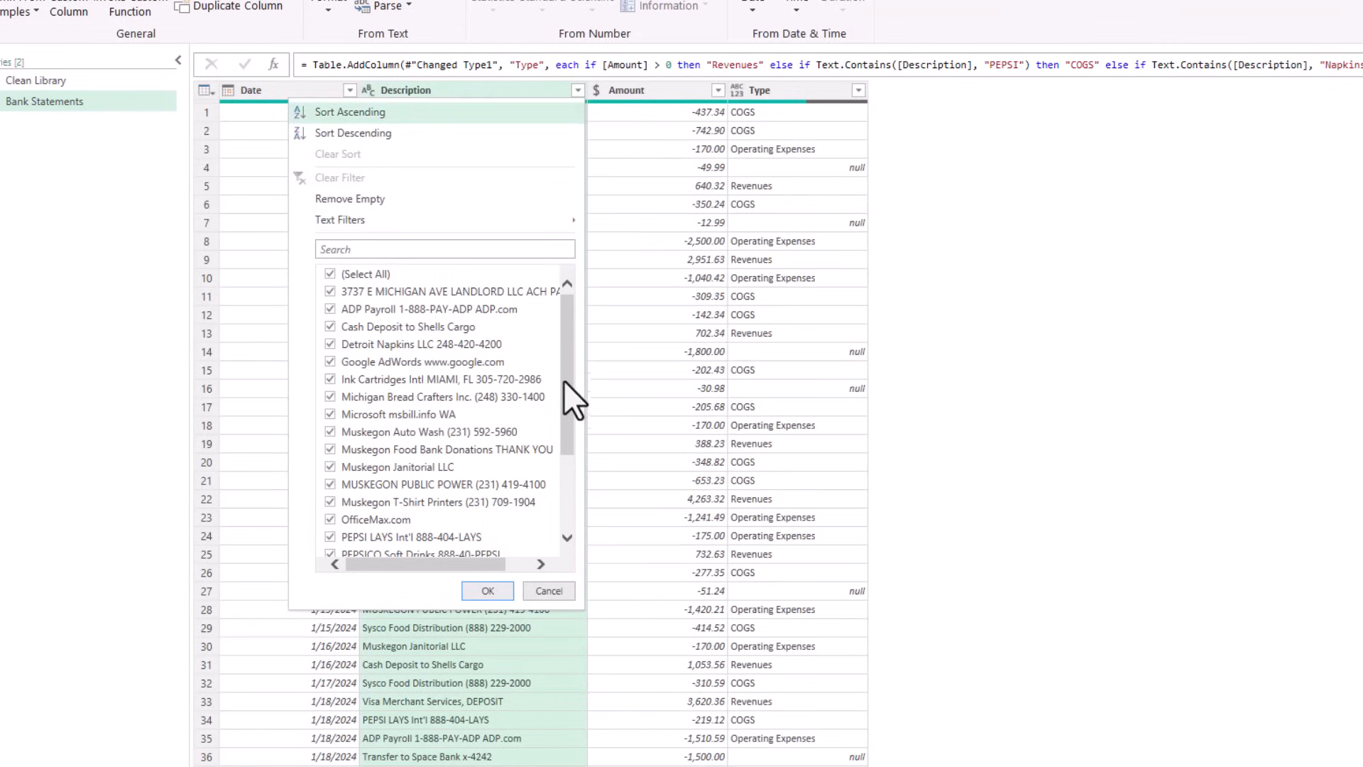
{"action": "left_click_drag", "start_coordinate": [568, 360], "coordinate": [582, 492]}
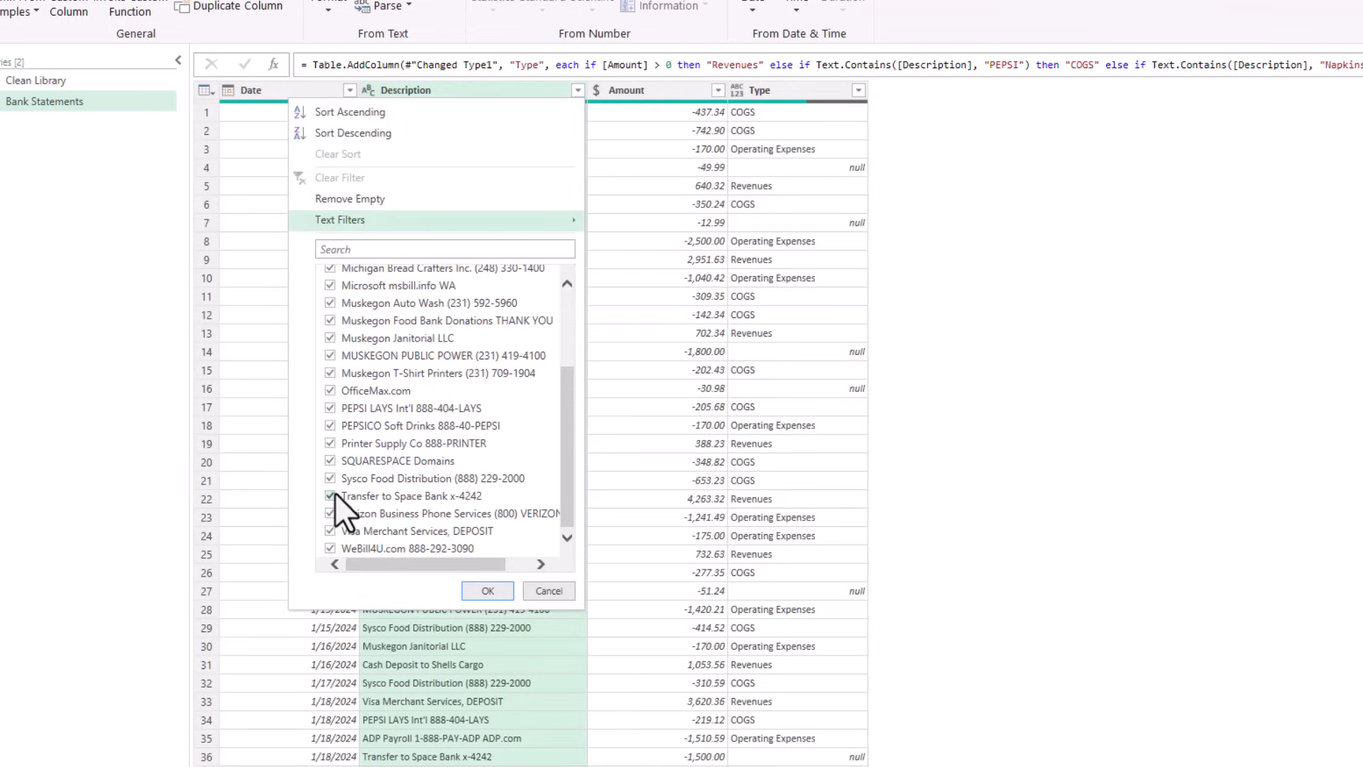
{"action": "left_click", "coordinate": [488, 591]}
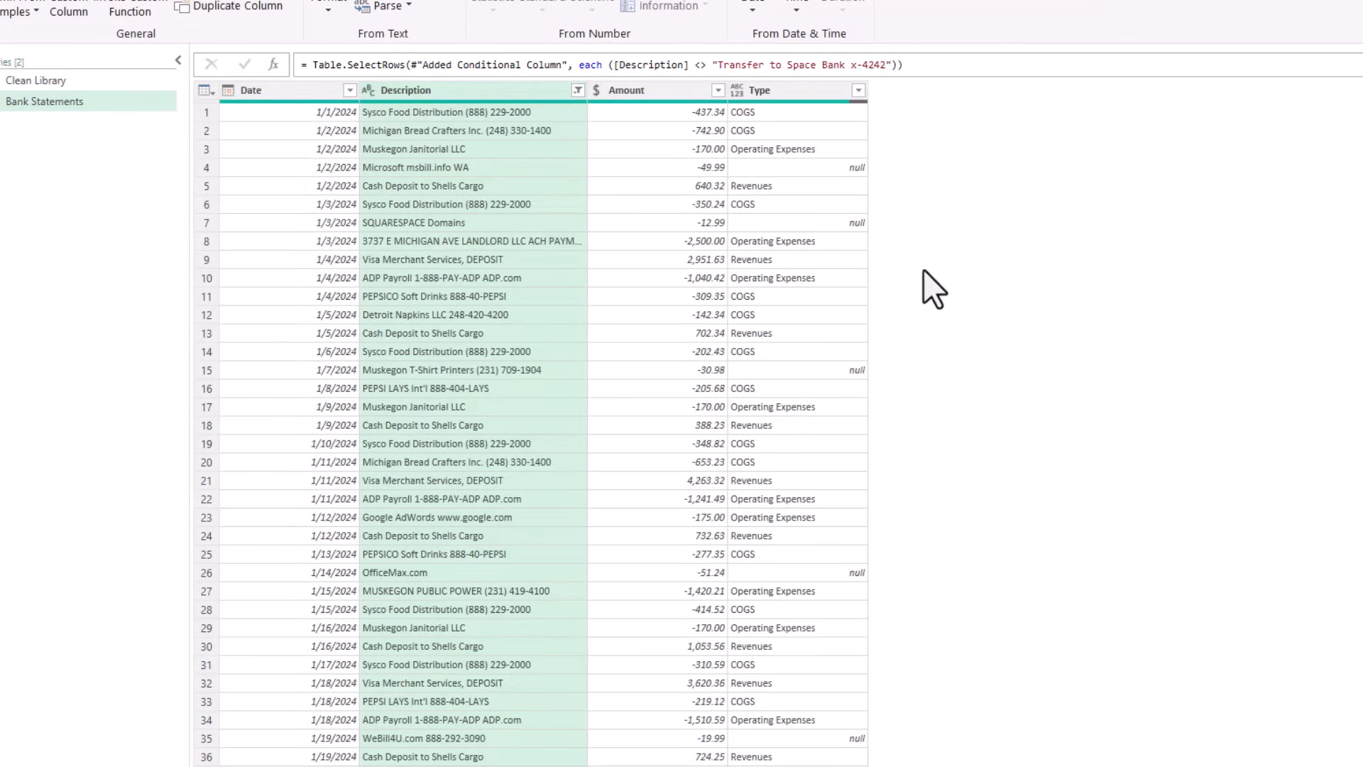
Check the uncategorized Microsoft, SQUARESPACE and T-Shirt Printers rows, and set the Type column's Else output to Operating Expenses.
{"action": "left_click", "coordinate": [526, 167]}
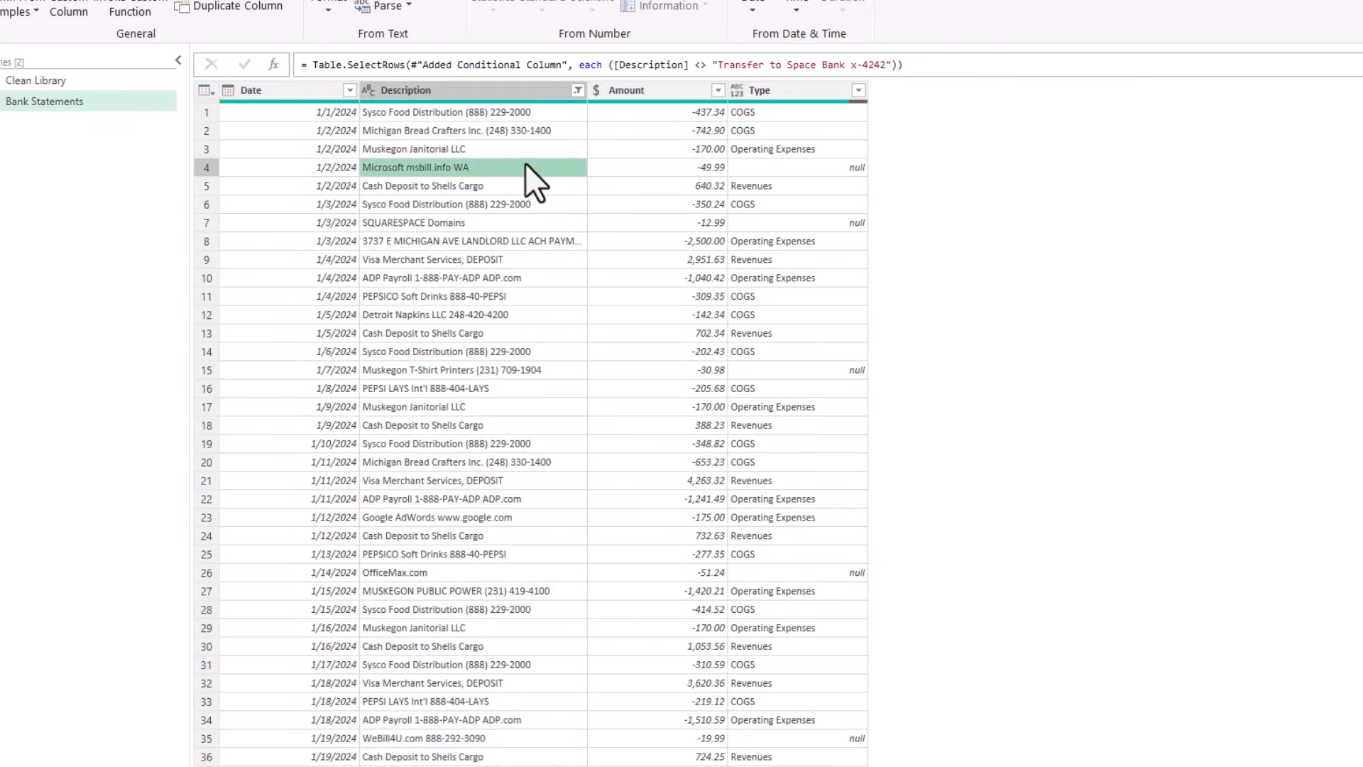
{"action": "left_click", "coordinate": [518, 221]}
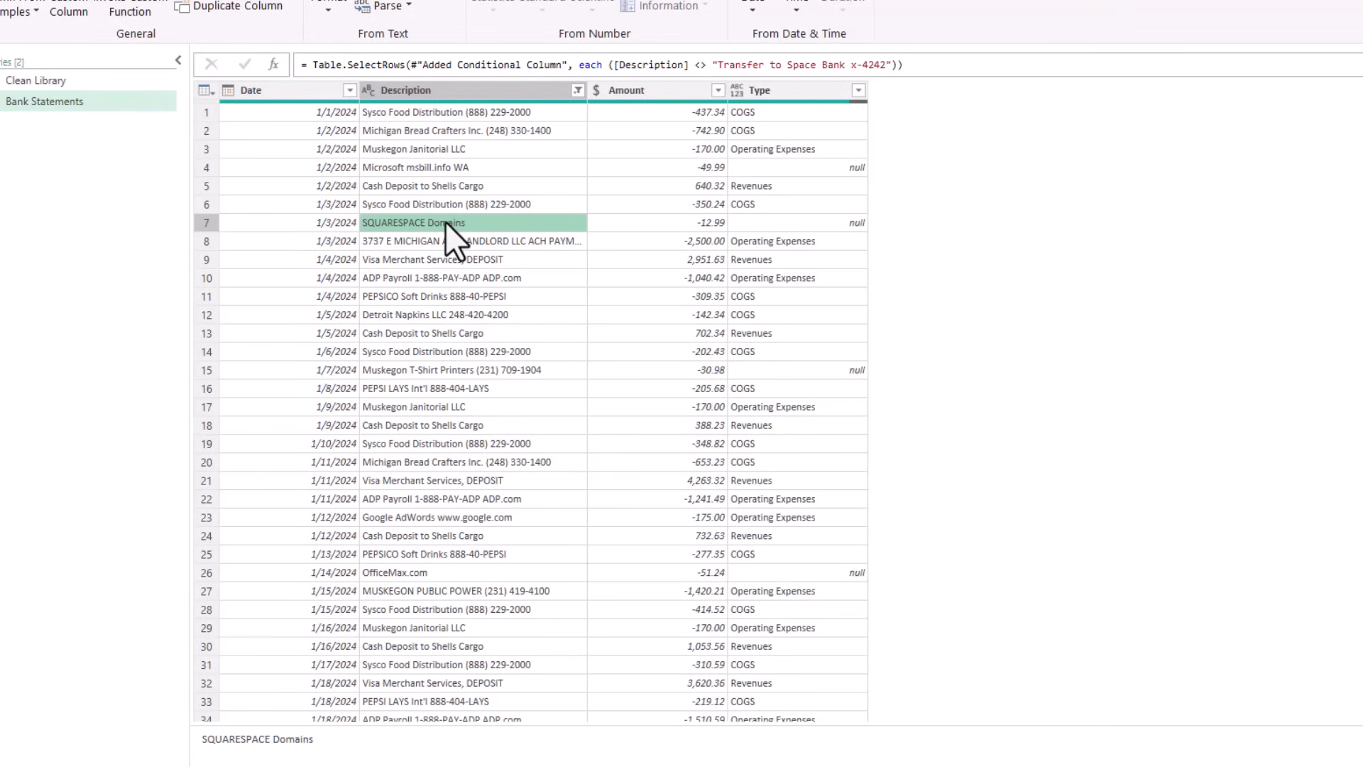
{"action": "left_click", "coordinate": [479, 370]}
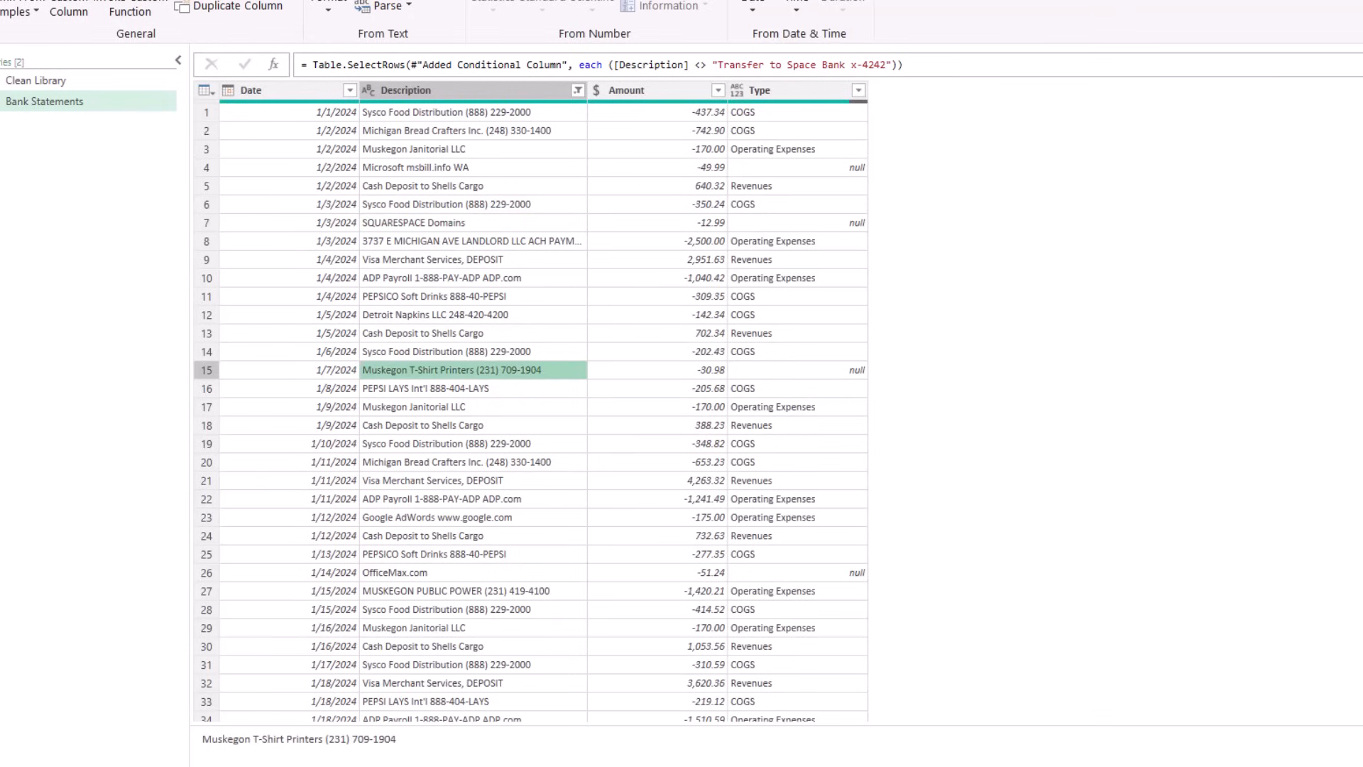
{"action": "mouse_move", "coordinate": [1341, 458]}
{"action": "left_mouse_down"}
{"action": "mouse_move", "coordinate": [1318, 527]}
{"action": "mouse_move", "coordinate": [1320, 475]}
{"action": "left_mouse_up"}
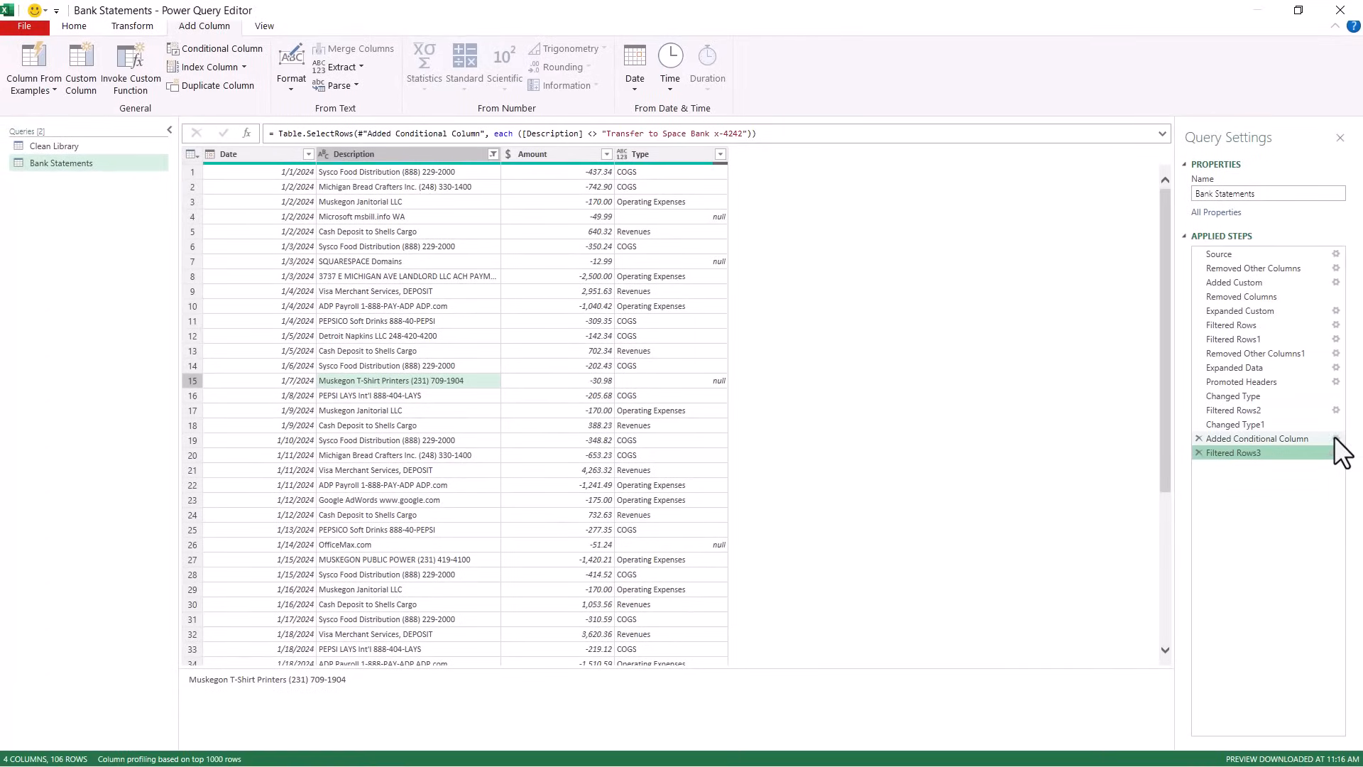
{"action": "left_click", "coordinate": [1338, 440]}
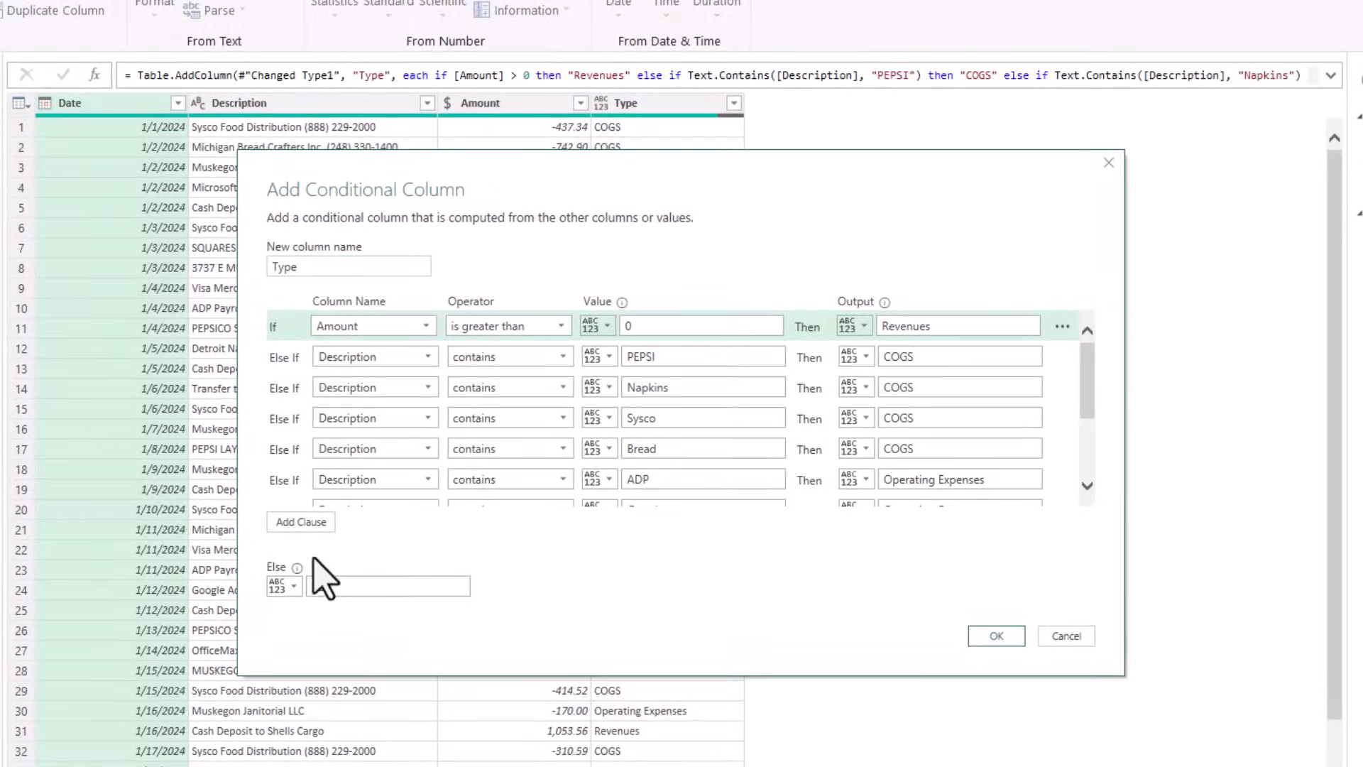
{"action": "double_click", "coordinate": [369, 586]}
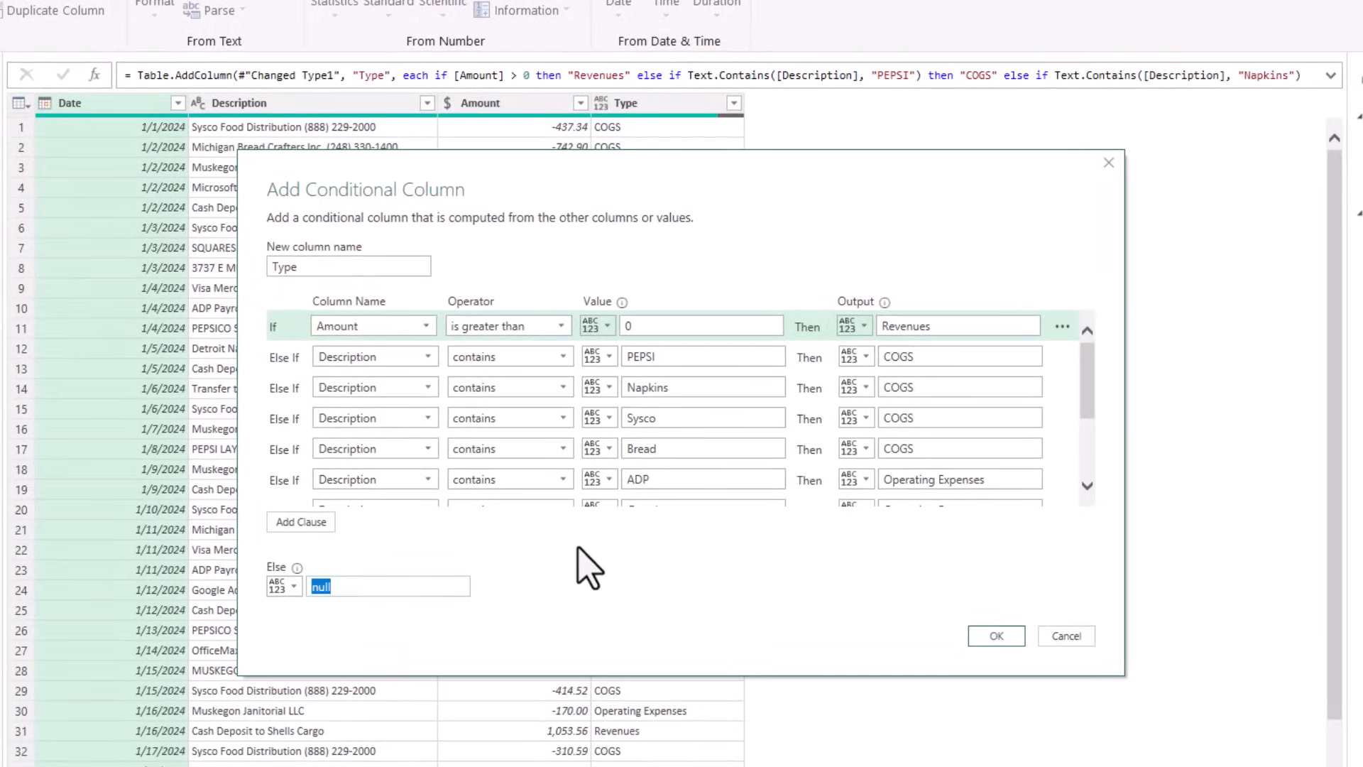
{"action": "type", "text": "Operating Expenses"}
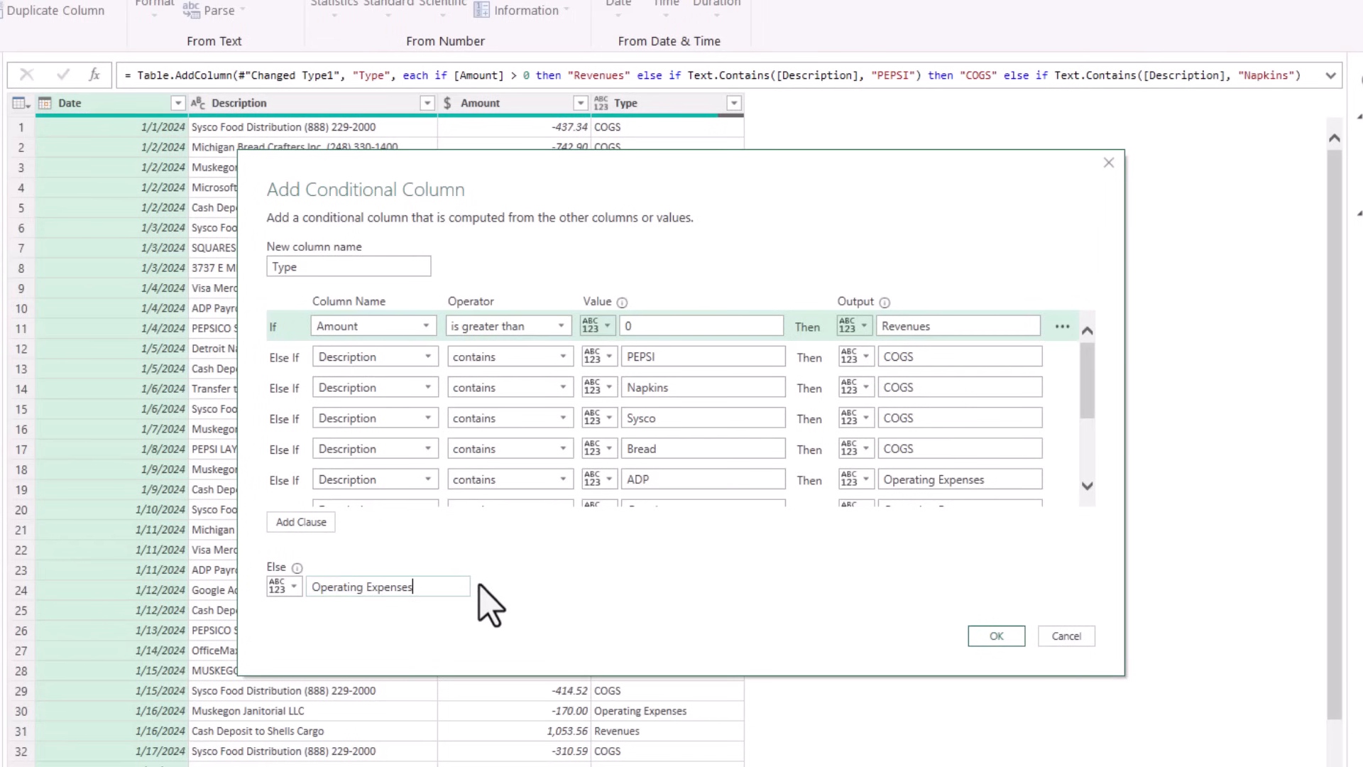
{"action": "left_click", "coordinate": [996, 635]}
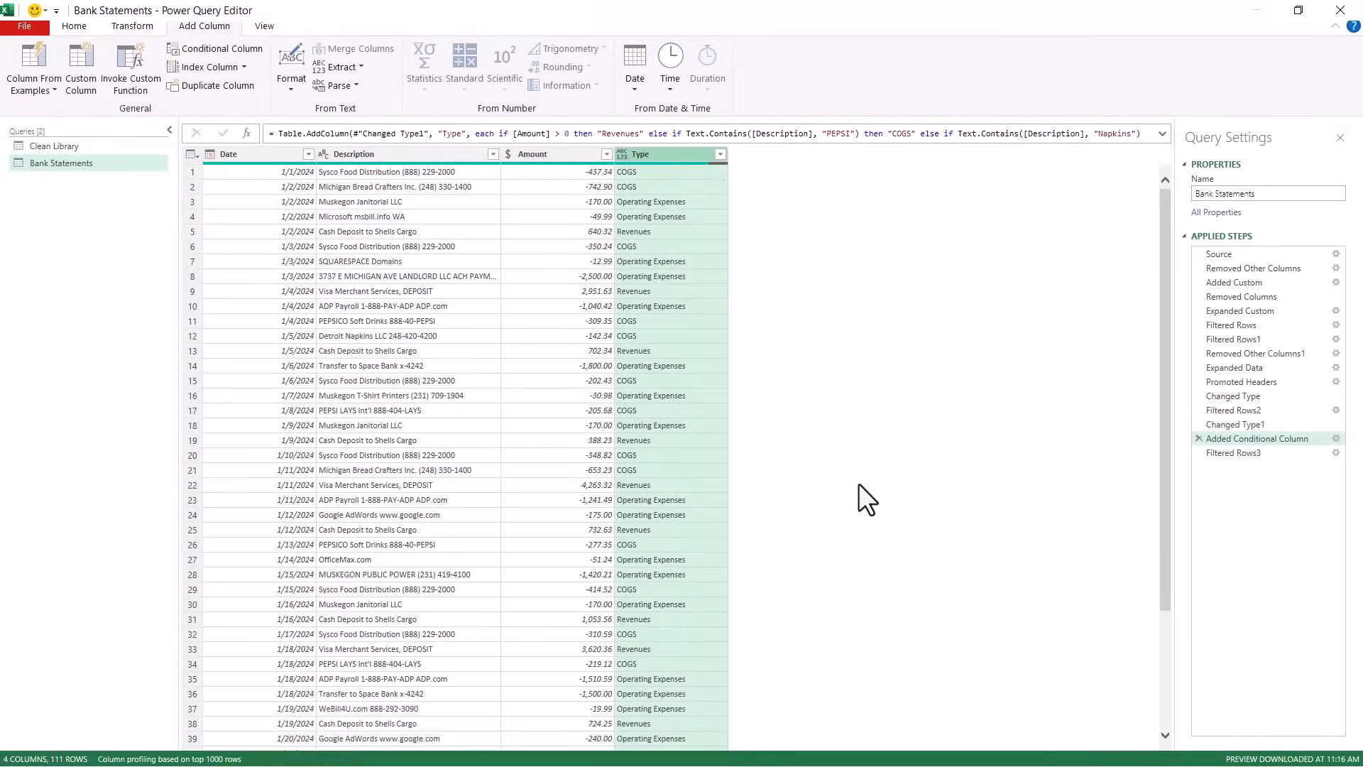
Return to the final filtered rows step and set the Type column's data type to Text.
{"action": "left_click", "coordinate": [1242, 453]}
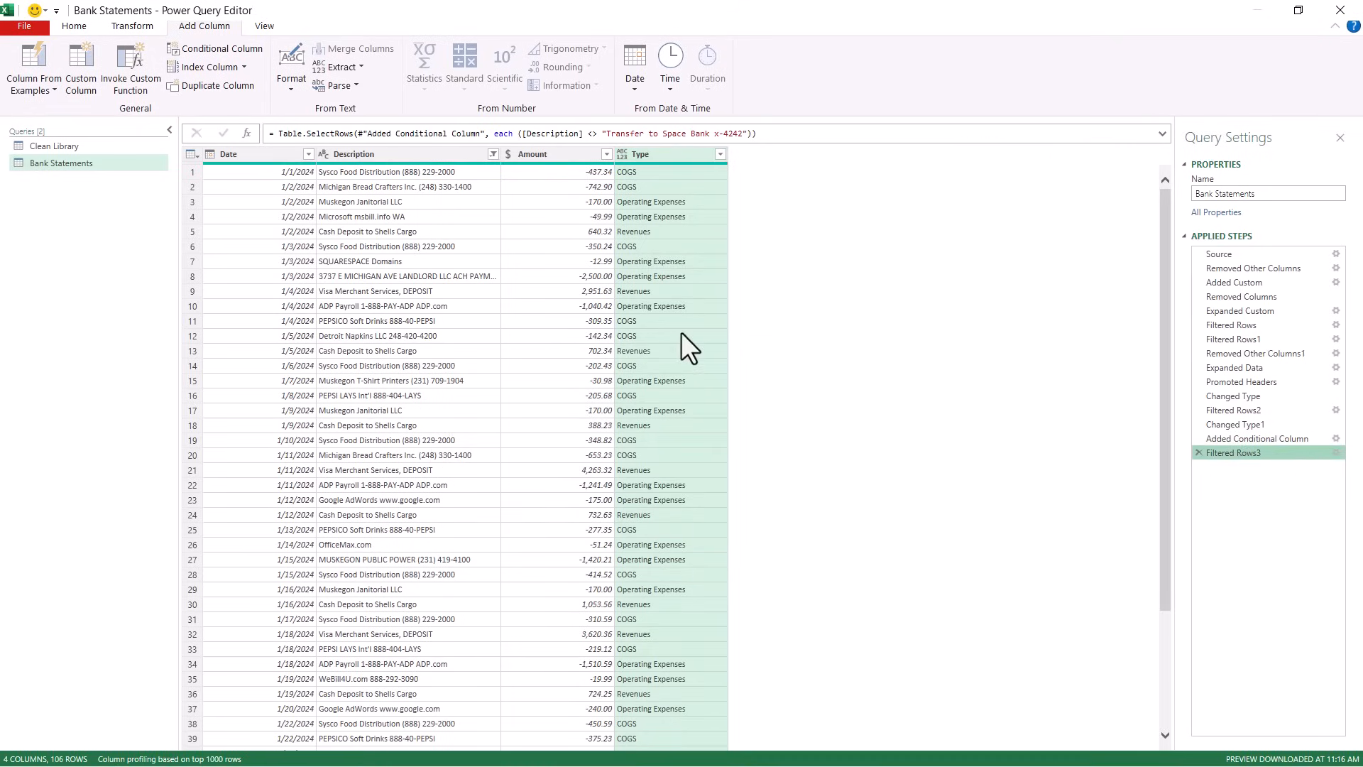
{"action": "left_click", "coordinate": [621, 155]}
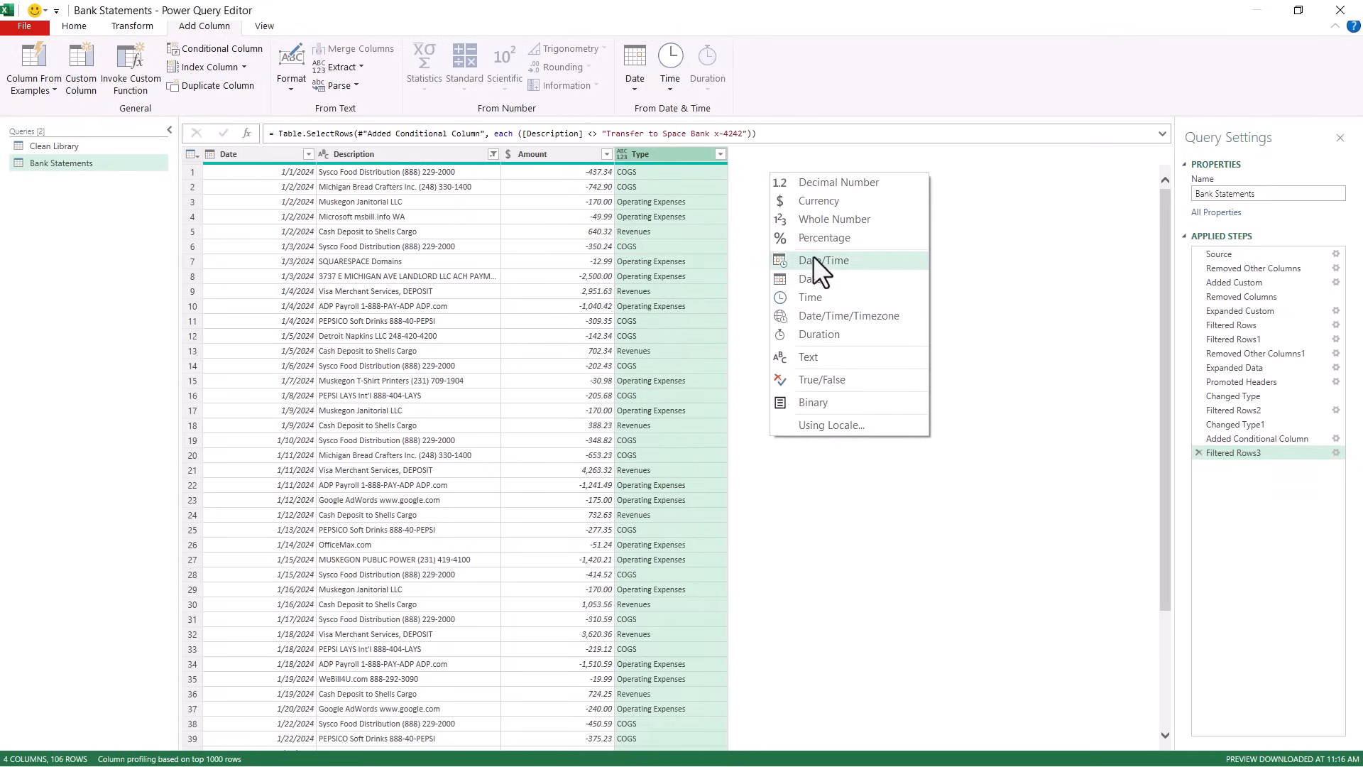
{"action": "left_click", "coordinate": [813, 358]}
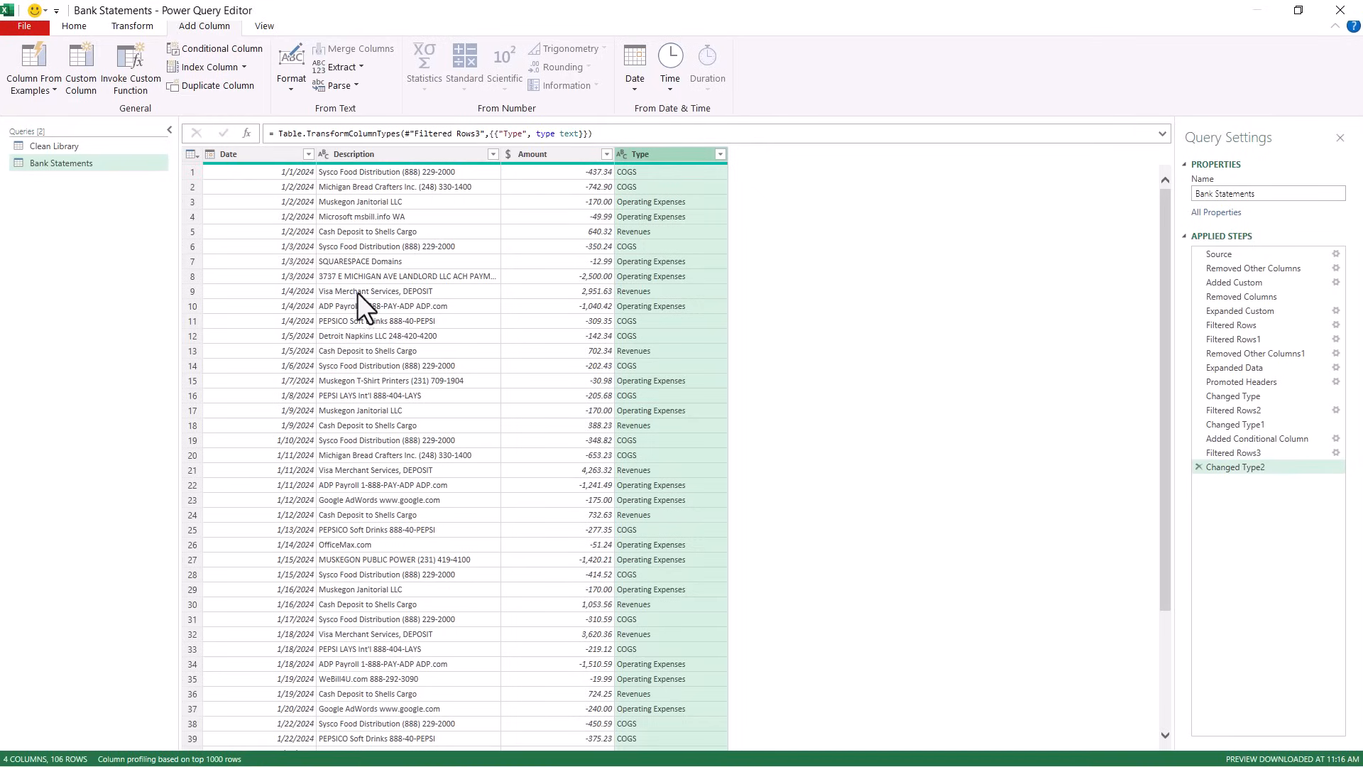
Start a conditional column named Classification that outputs Cash Sales when Description contains Cash Deposit.
{"action": "left_click", "coordinate": [230, 52]}
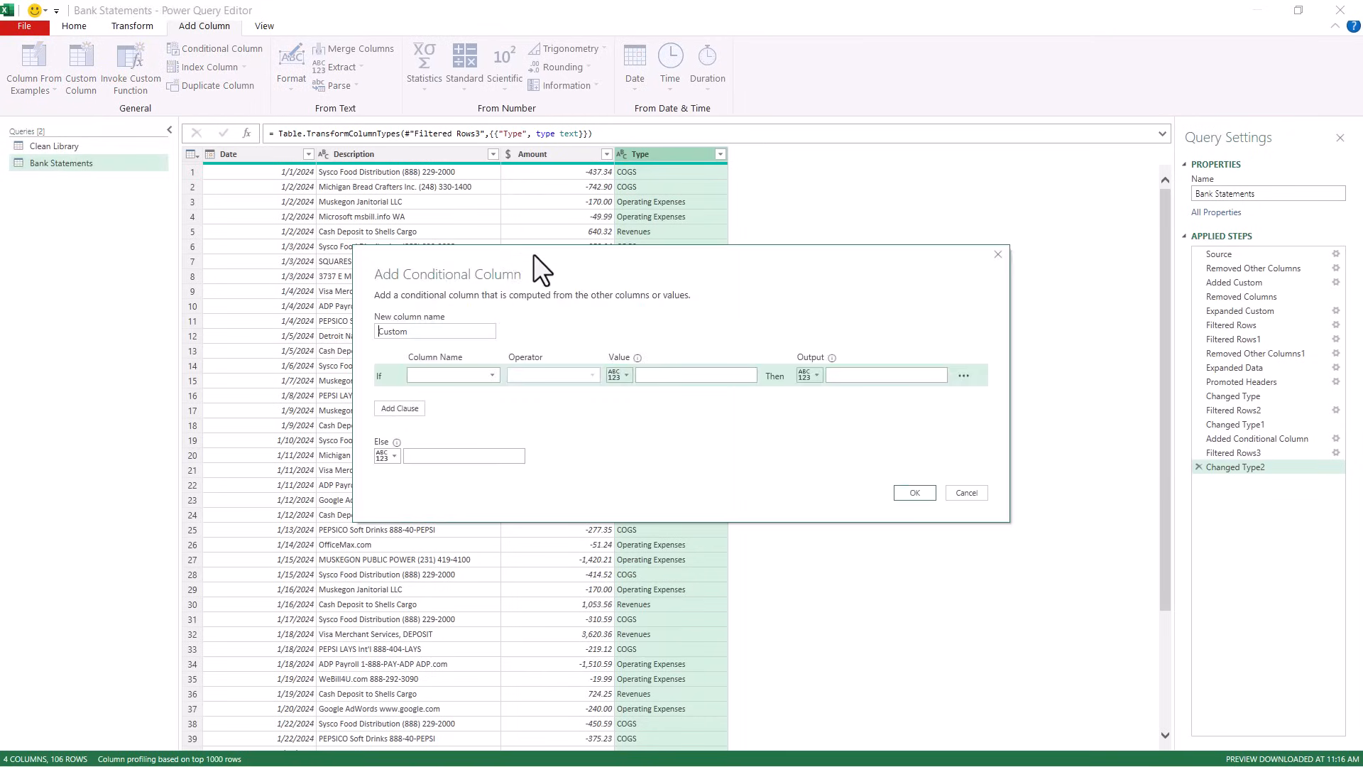
{"action": "type", "text": "Classification"}
{"action": "left_click", "coordinate": [426, 372]}
{"action": "left_click", "coordinate": [419, 412]}
{"action": "left_click", "coordinate": [561, 372]}
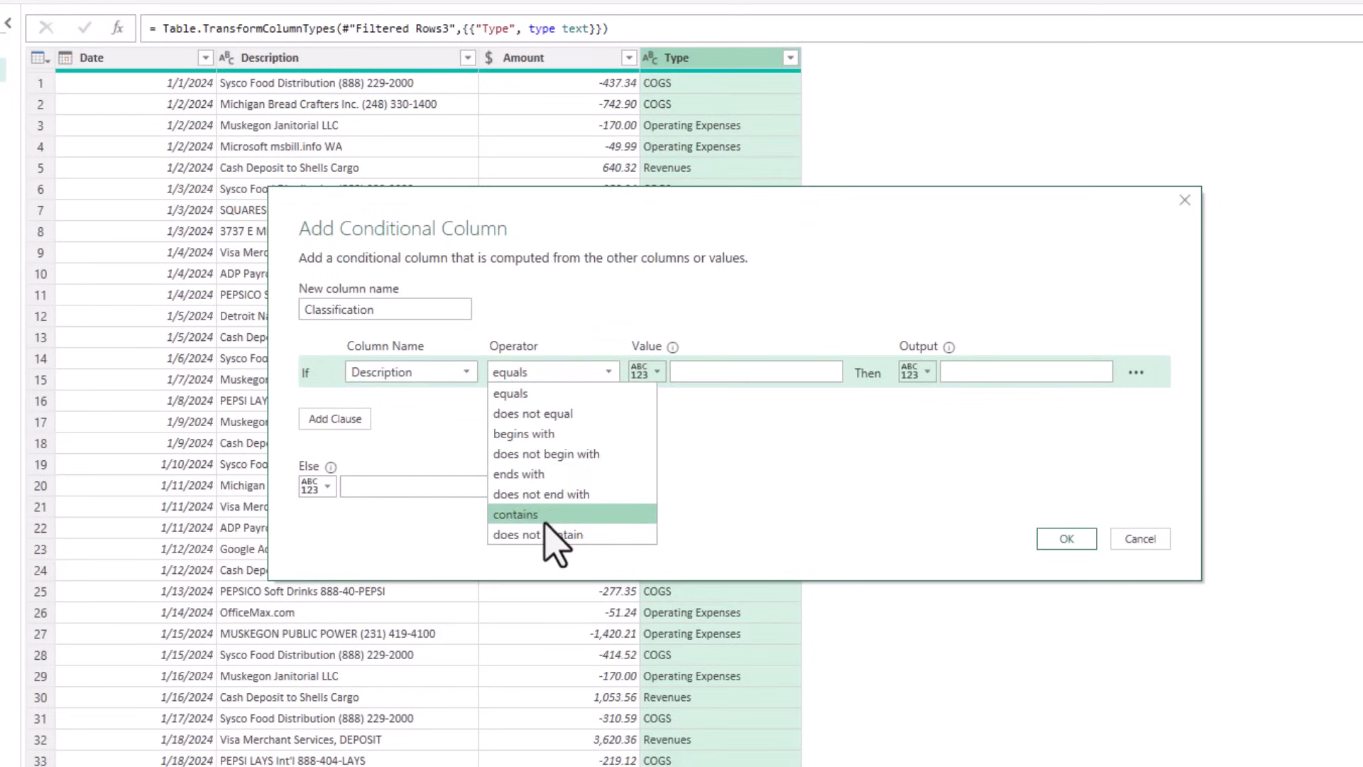
{"action": "left_click", "coordinate": [625, 515]}
{"action": "type", "text": "Cash Deposit"}
{"action": "key", "text": "Tab"}
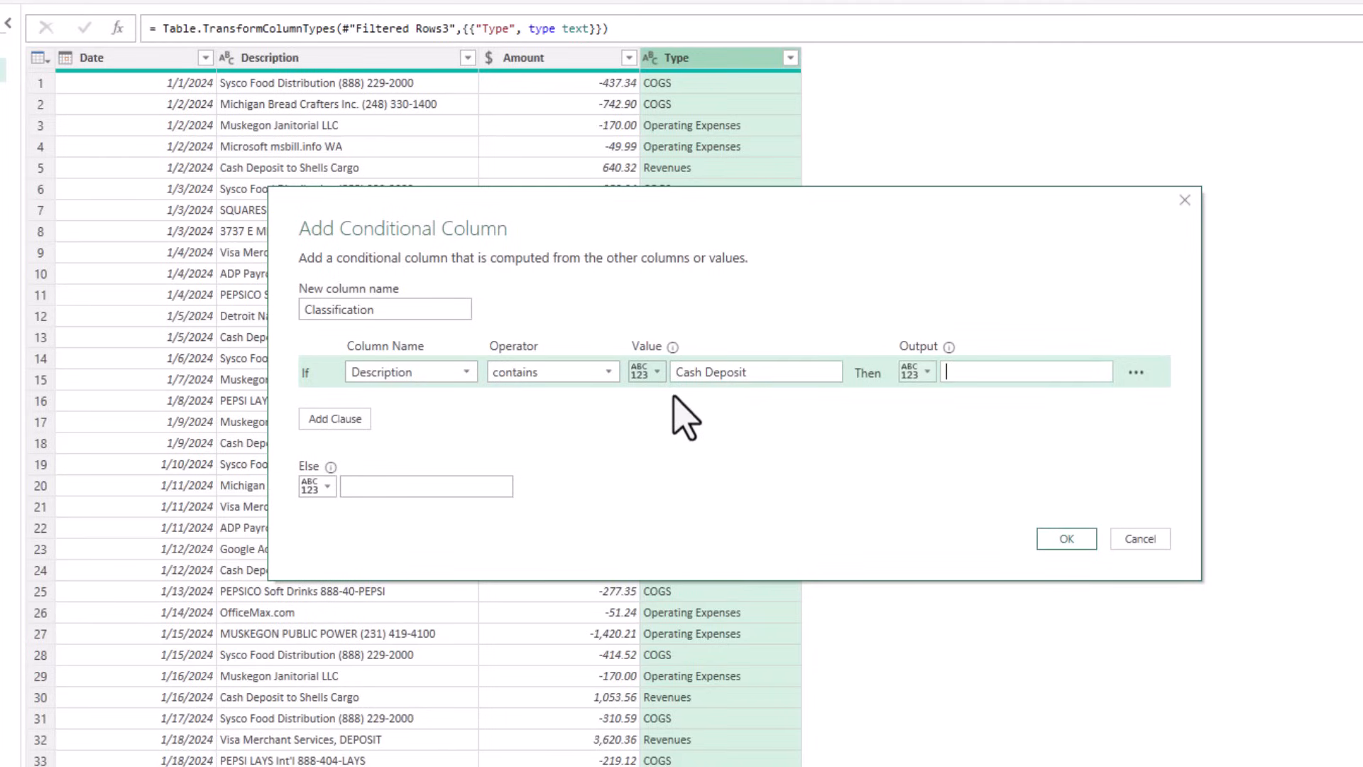
{"action": "type", "text": "Cash Sales"}
Add an Else If clause that outputs Credit Sales when Description contains Visa.
{"action": "left_click", "coordinate": [347, 419]}
{"action": "left_click", "coordinate": [409, 404]}
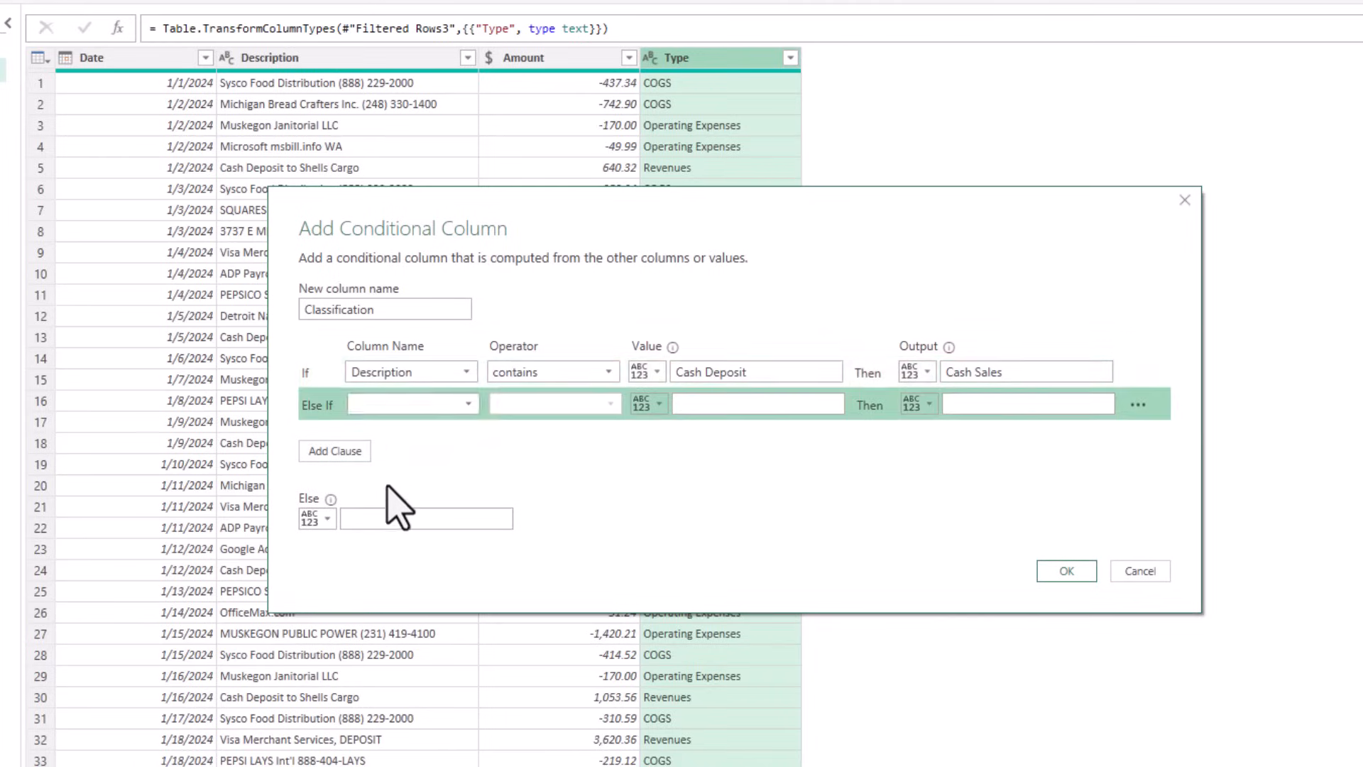
{"action": "left_click", "coordinate": [396, 446]}
{"action": "left_click", "coordinate": [554, 404]}
{"action": "left_click", "coordinate": [553, 547]}
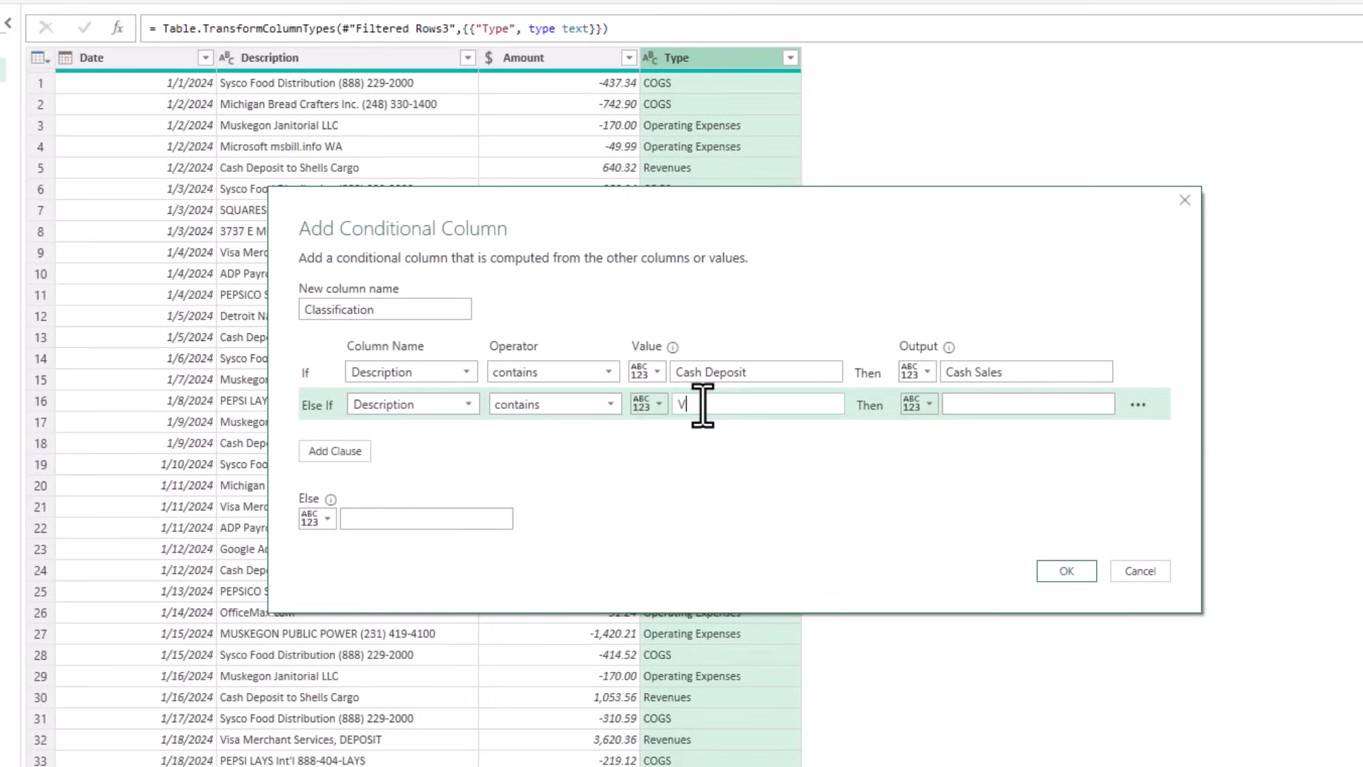
{"action": "key", "text": "Tab"}
{"action": "key", "text": "Tab"}
{"action": "type", "text": "Credit Sales"}
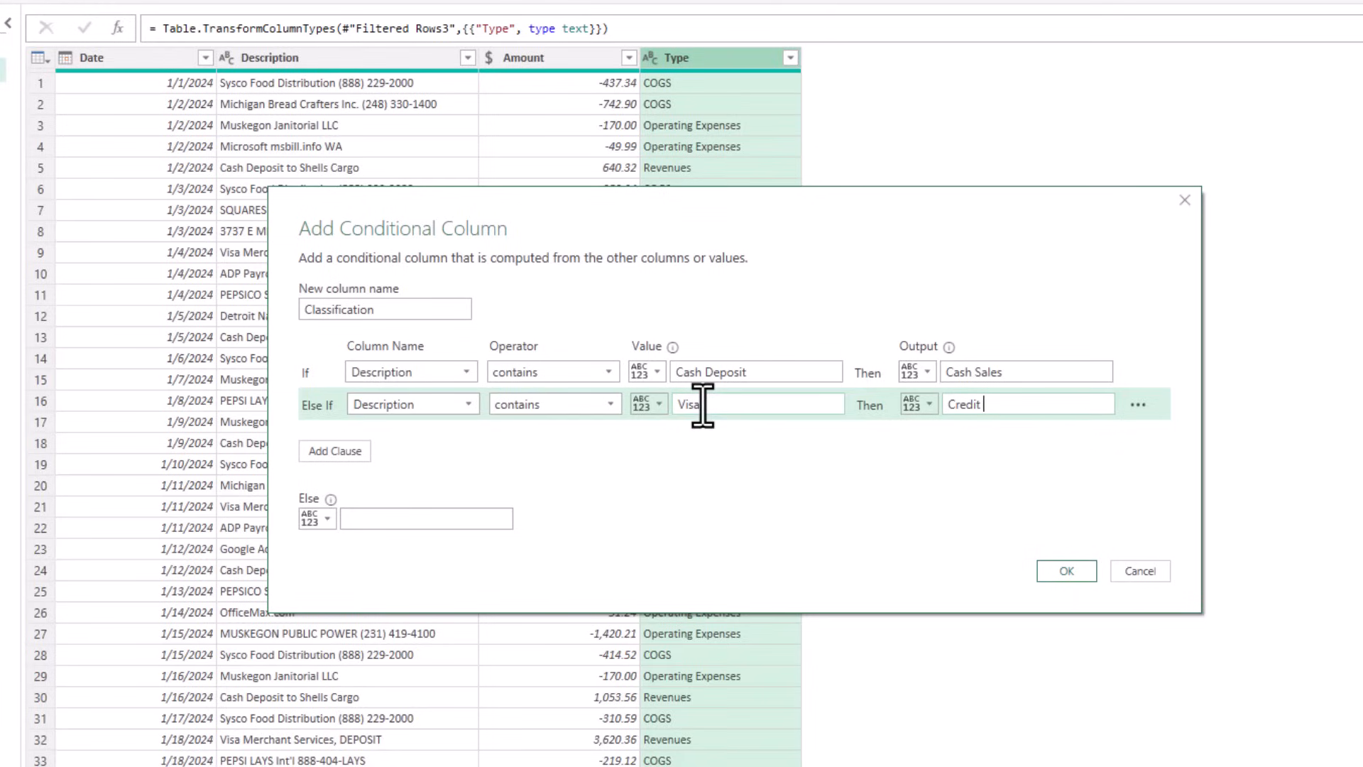
Add an Else If clause that outputs Soda & Chips when Description contains PEPSI.
{"action": "left_click", "coordinate": [348, 452]}
{"action": "left_click", "coordinate": [430, 438]}
{"action": "left_click", "coordinate": [433, 478]}
{"action": "left_click", "coordinate": [554, 437]}
{"action": "left_click", "coordinate": [529, 579]}
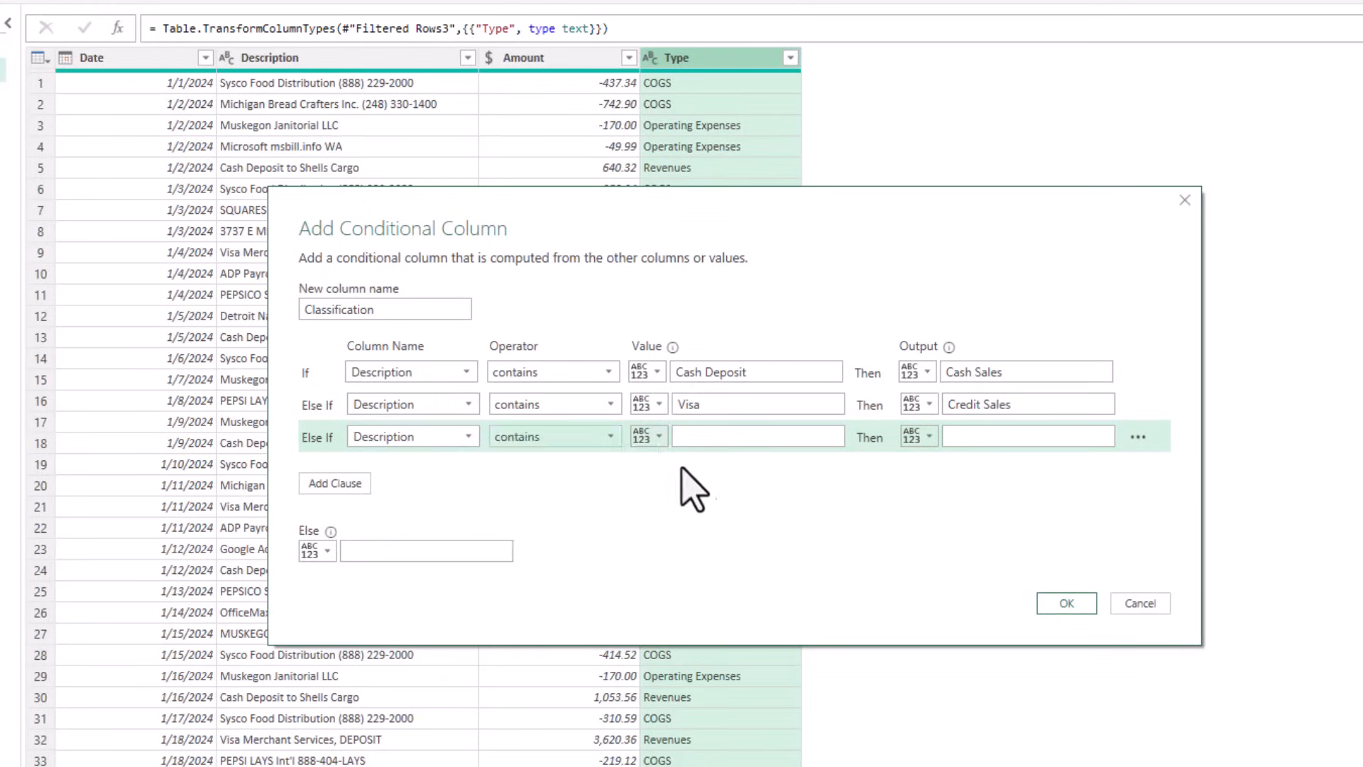
{"action": "left_click", "coordinate": [719, 425]}
{"action": "type", "text": "PEPS"}
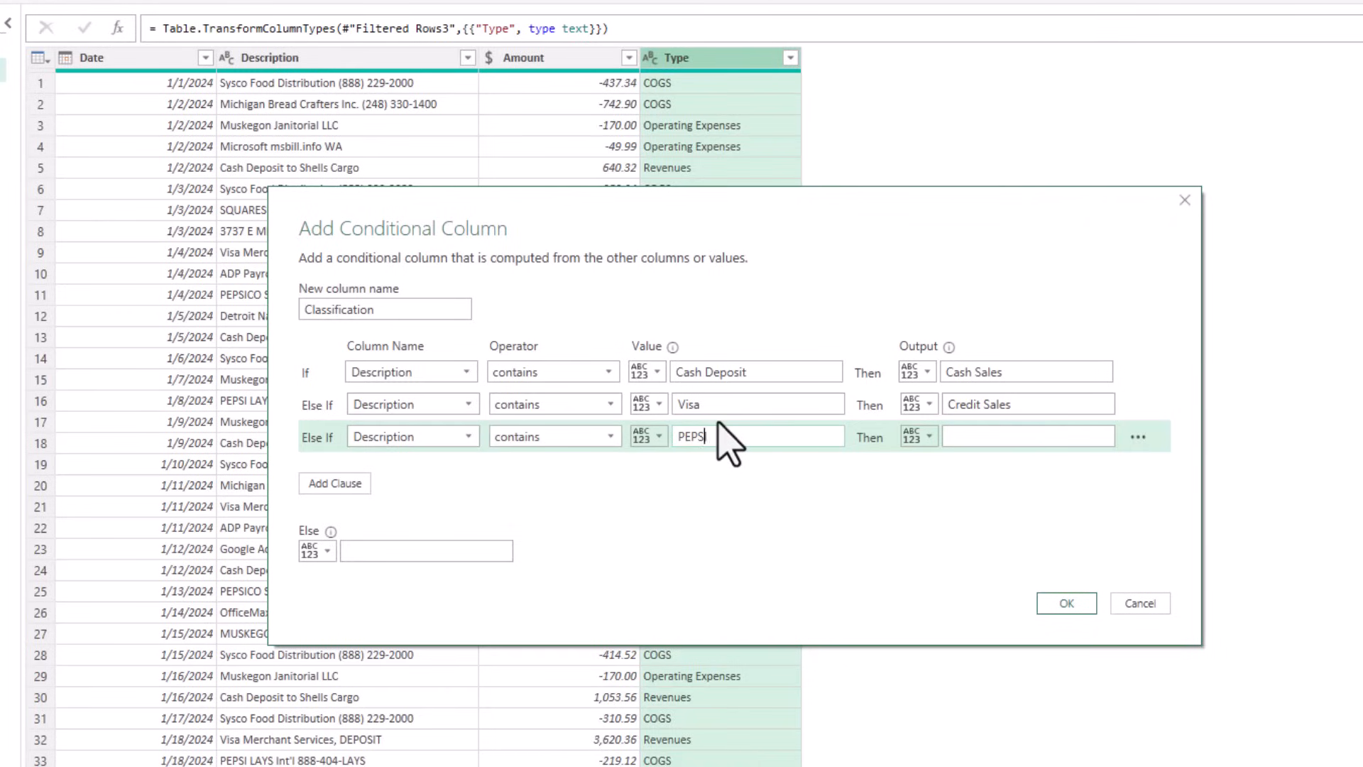
{"action": "type", "text": "I"}
{"action": "key", "text": "Tab"}
{"action": "type", "text": "Soda & Chips"}
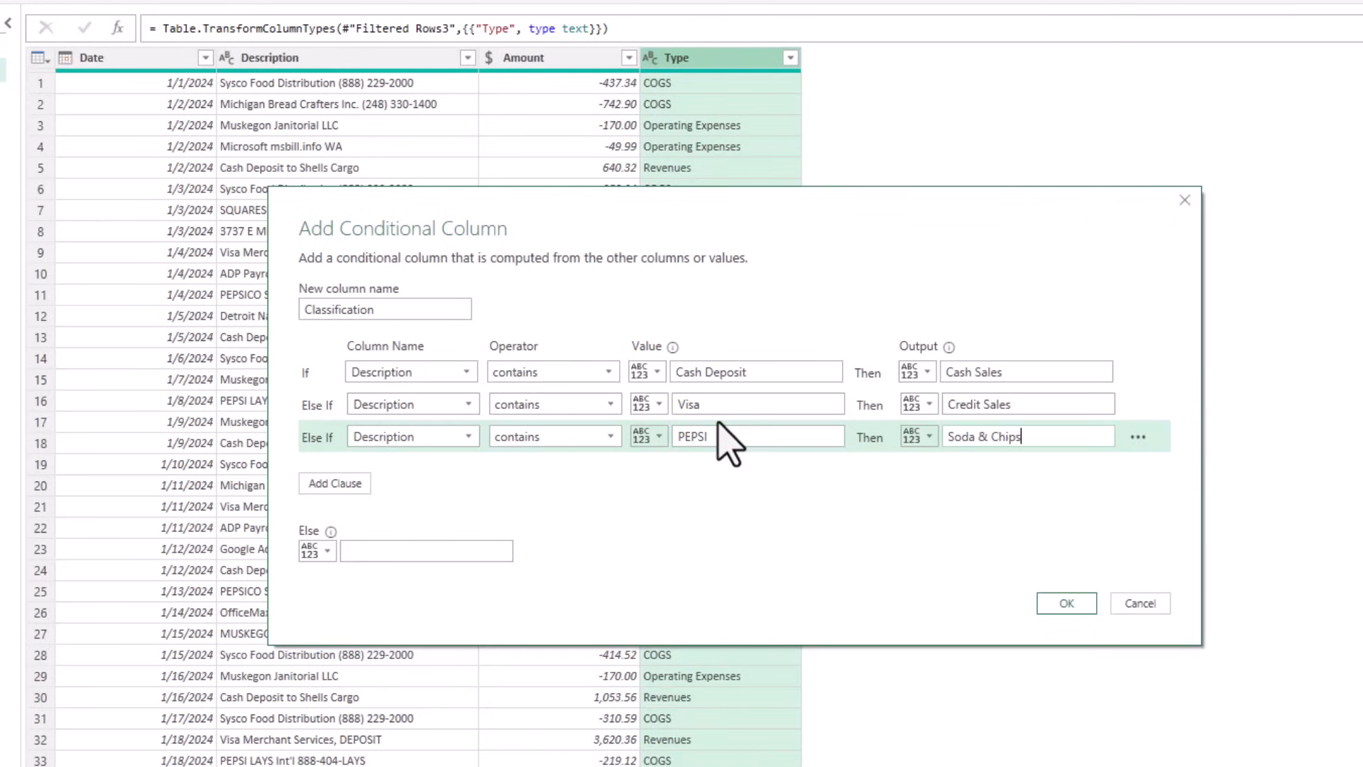
Add an Else If clause that outputs Napkins when Description contains Napkins.
{"action": "left_click", "coordinate": [348, 484]}
{"action": "left_click", "coordinate": [414, 469]}
{"action": "left_click", "coordinate": [401, 510]}
{"action": "left_click", "coordinate": [504, 470]}
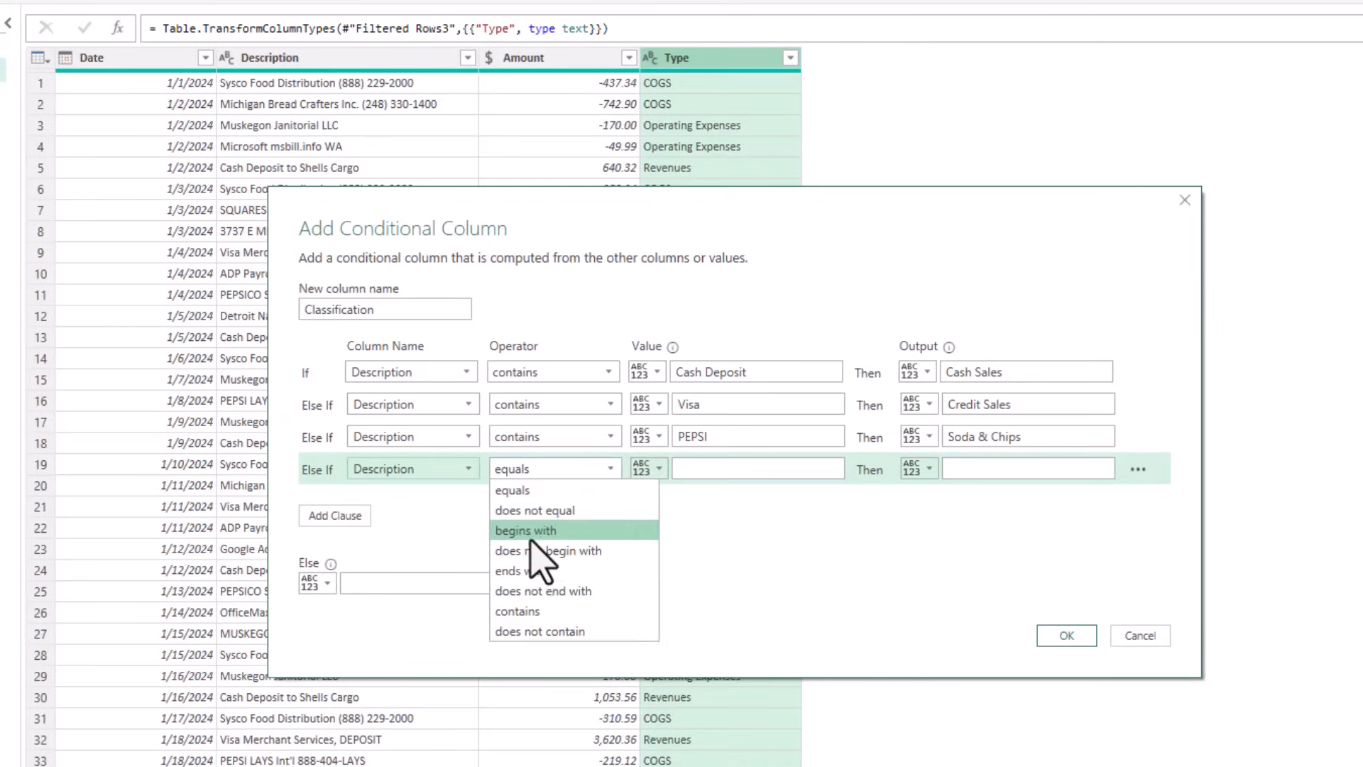
{"action": "left_click", "coordinate": [529, 611]}
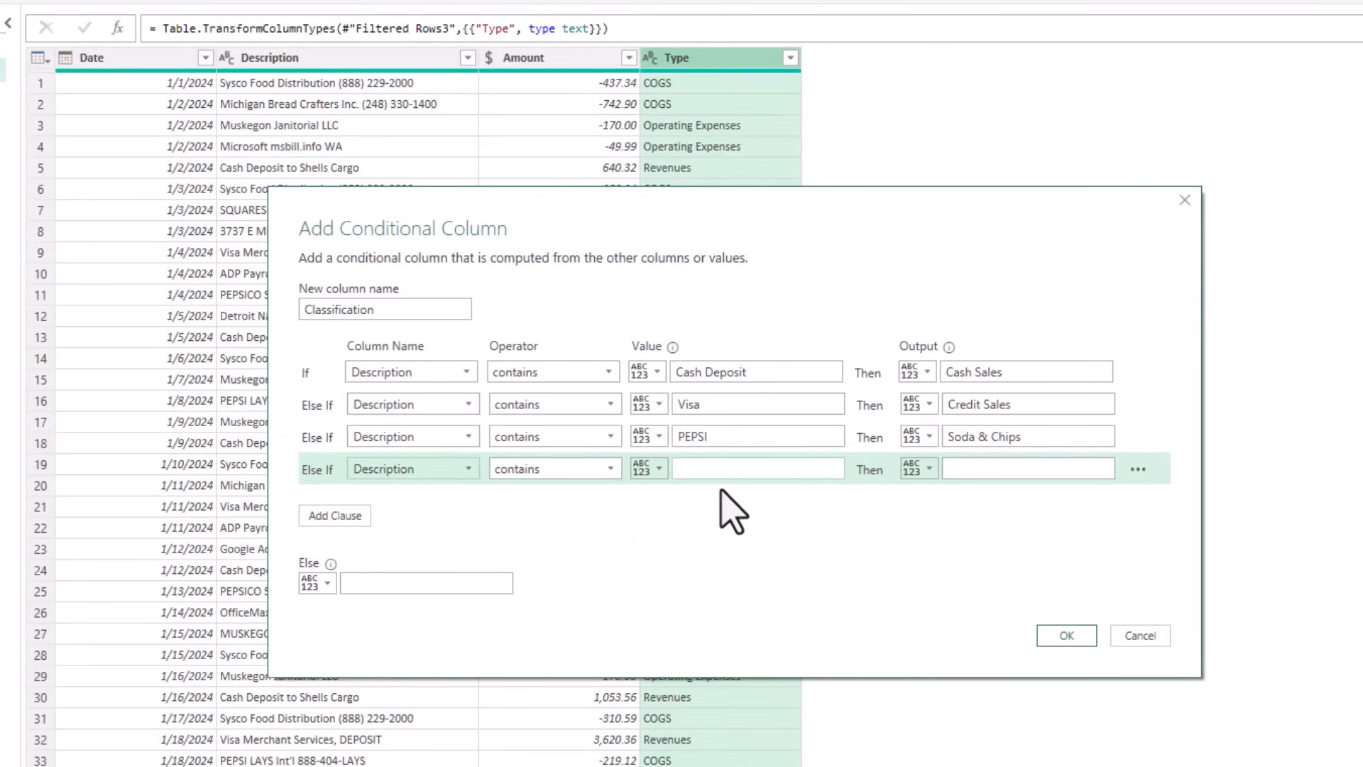
{"action": "type", "text": "Napkins"}
{"action": "key", "text": "Tab"}
{"action": "key", "text": "Tab"}
{"action": "type", "text": "Napkins"}
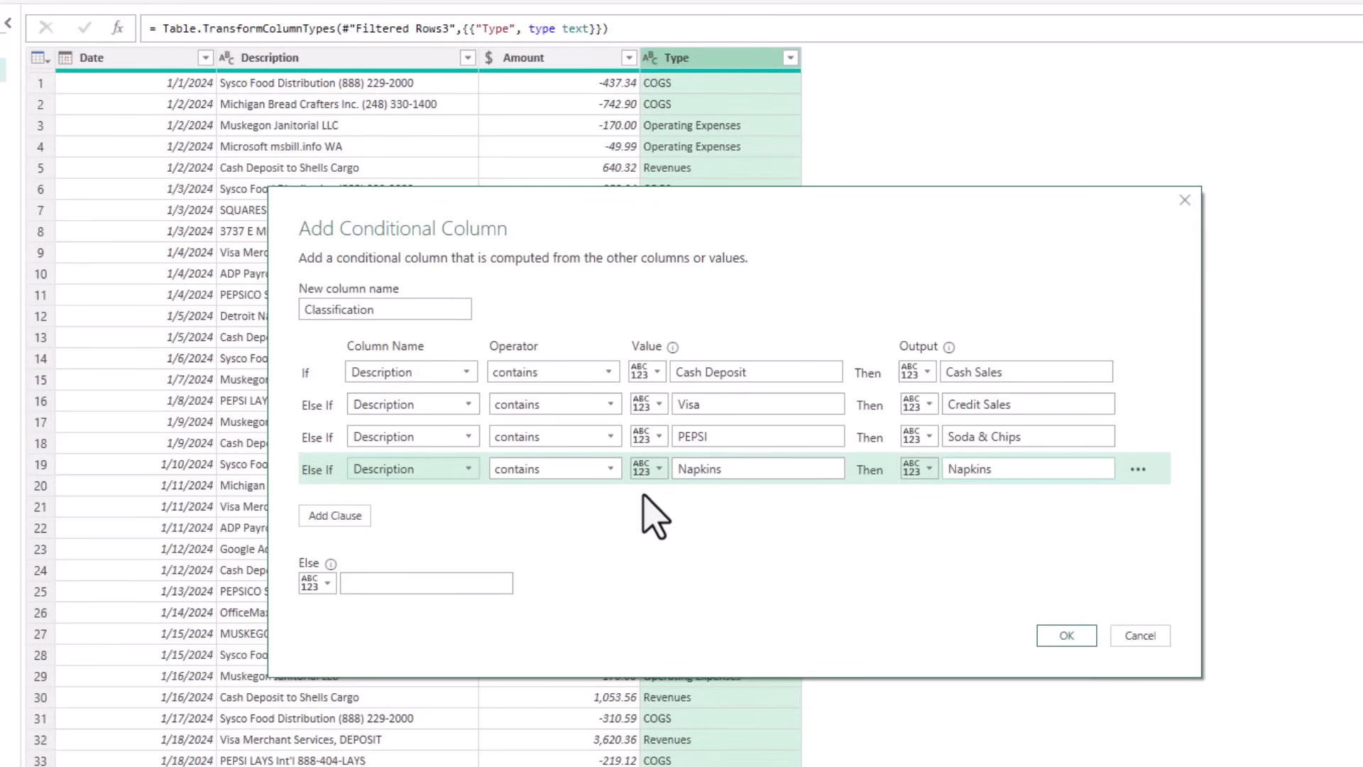
Add an Else If clause that outputs Food Supplies when Description contains Sysco.
{"action": "left_click", "coordinate": [335, 516]}
{"action": "left_click", "coordinate": [426, 502]}
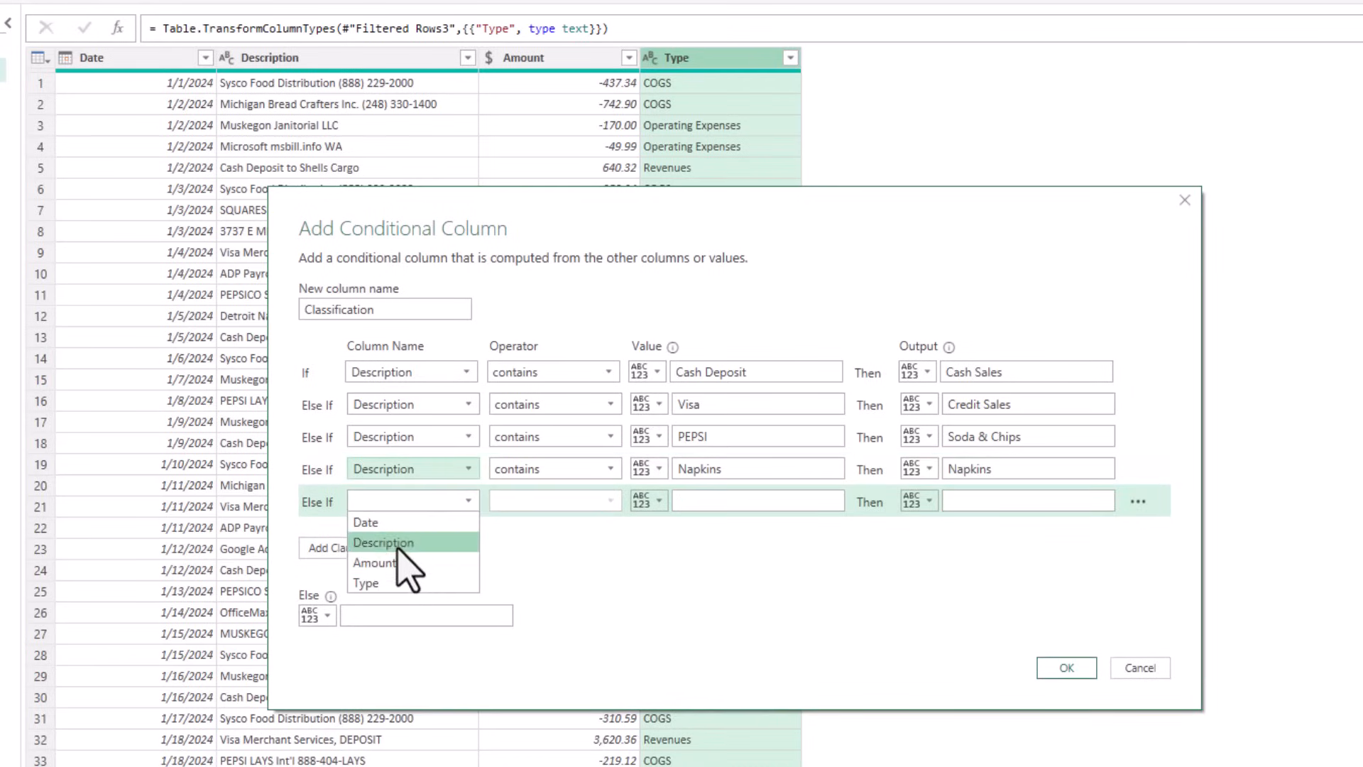
{"action": "left_click", "coordinate": [426, 548]}
{"action": "left_click", "coordinate": [518, 506]}
{"action": "left_click", "coordinate": [548, 641]}
{"action": "left_click", "coordinate": [693, 502]}
{"action": "type", "text": "Sysco"}
{"action": "key", "text": "Tab"}
{"action": "type", "text": "Food Supplies"}
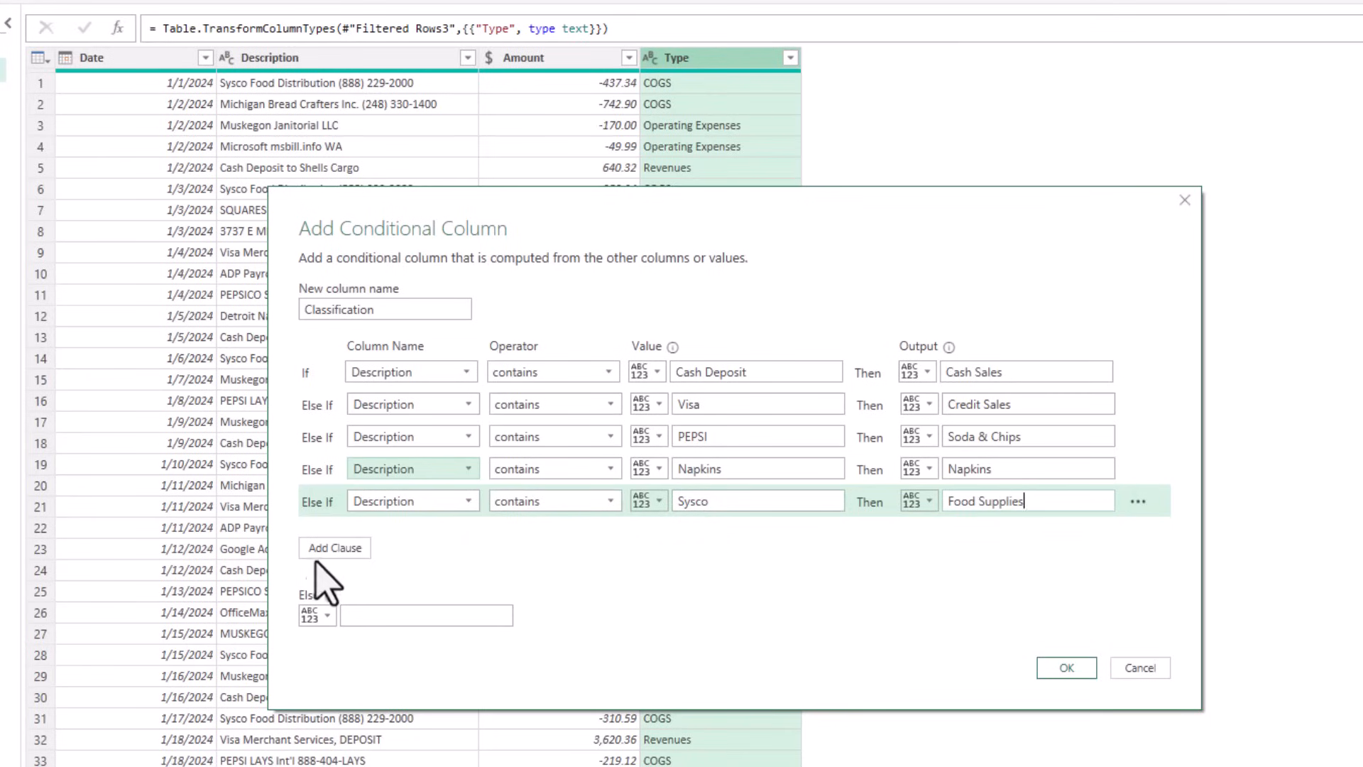
Add an Else If clause that outputs Bread when Description contains Bread.
{"action": "left_click", "coordinate": [321, 548]}
{"action": "left_click", "coordinate": [435, 534]}
{"action": "left_click", "coordinate": [384, 574]}
{"action": "left_click", "coordinate": [554, 534]}
{"action": "left_click", "coordinate": [528, 714]}
{"action": "left_click", "coordinate": [714, 533]}
{"action": "type", "text": "Bread"}
{"action": "key", "text": "Tab"}
{"action": "key", "text": "Tab"}
{"action": "type", "text": "Bread"}
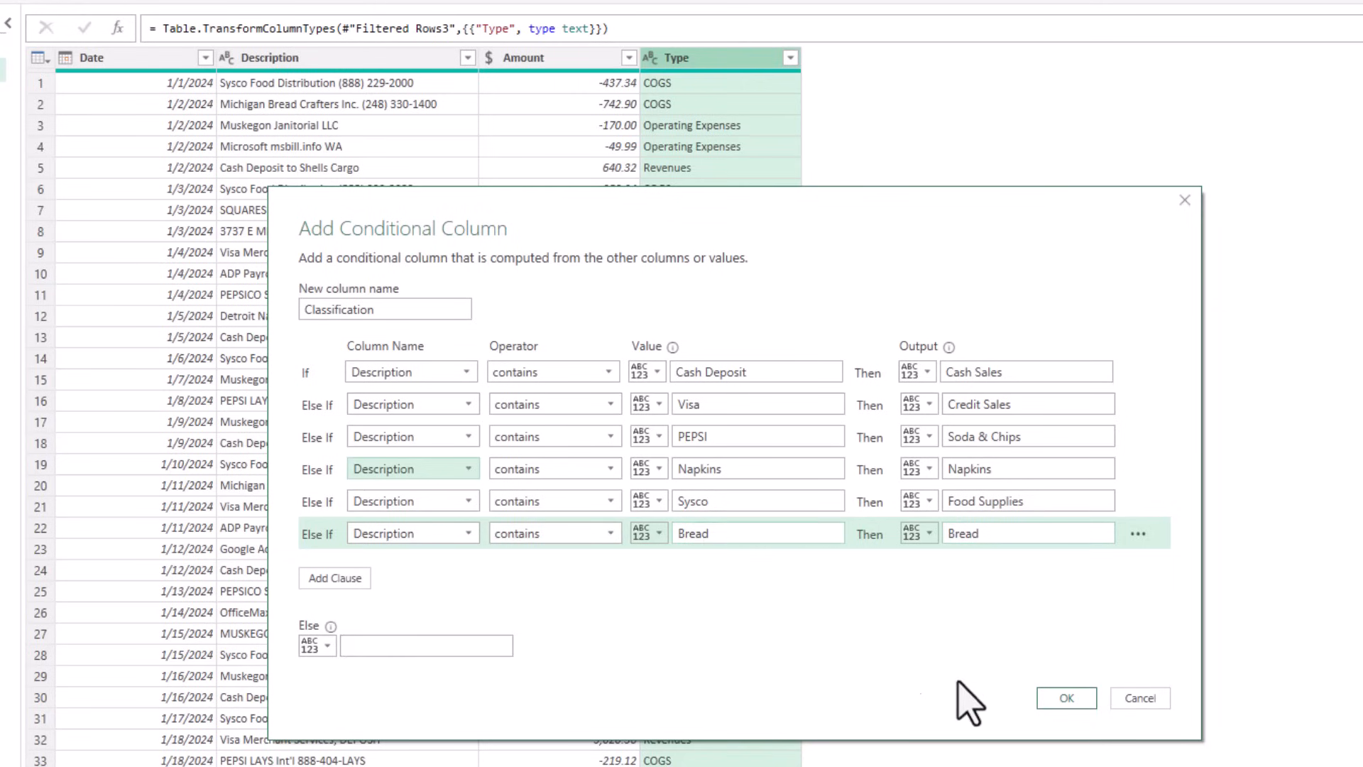
Apply the Classification column and check the values for the Michigan Bread Crafters and Sysco rows.
{"action": "left_click", "coordinate": [1067, 698]}
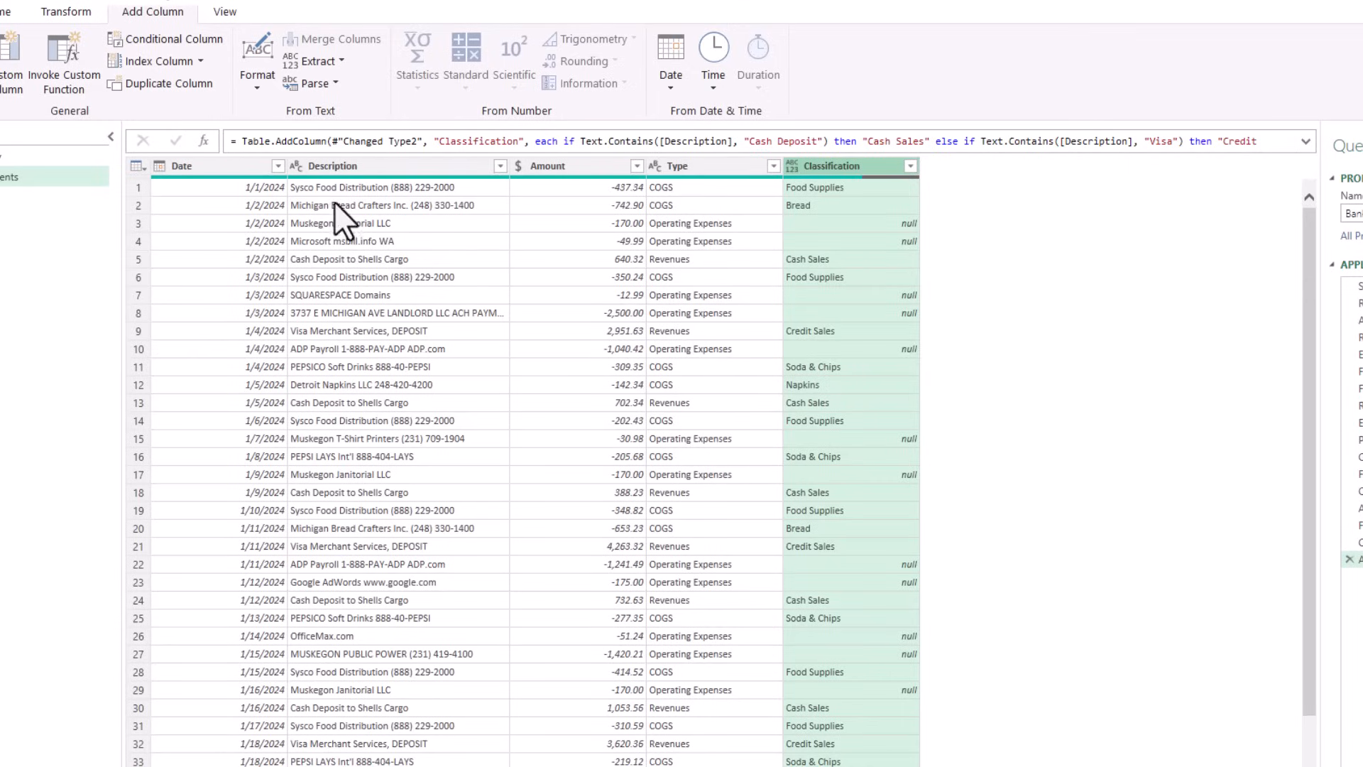
{"action": "left_click", "coordinate": [813, 205]}
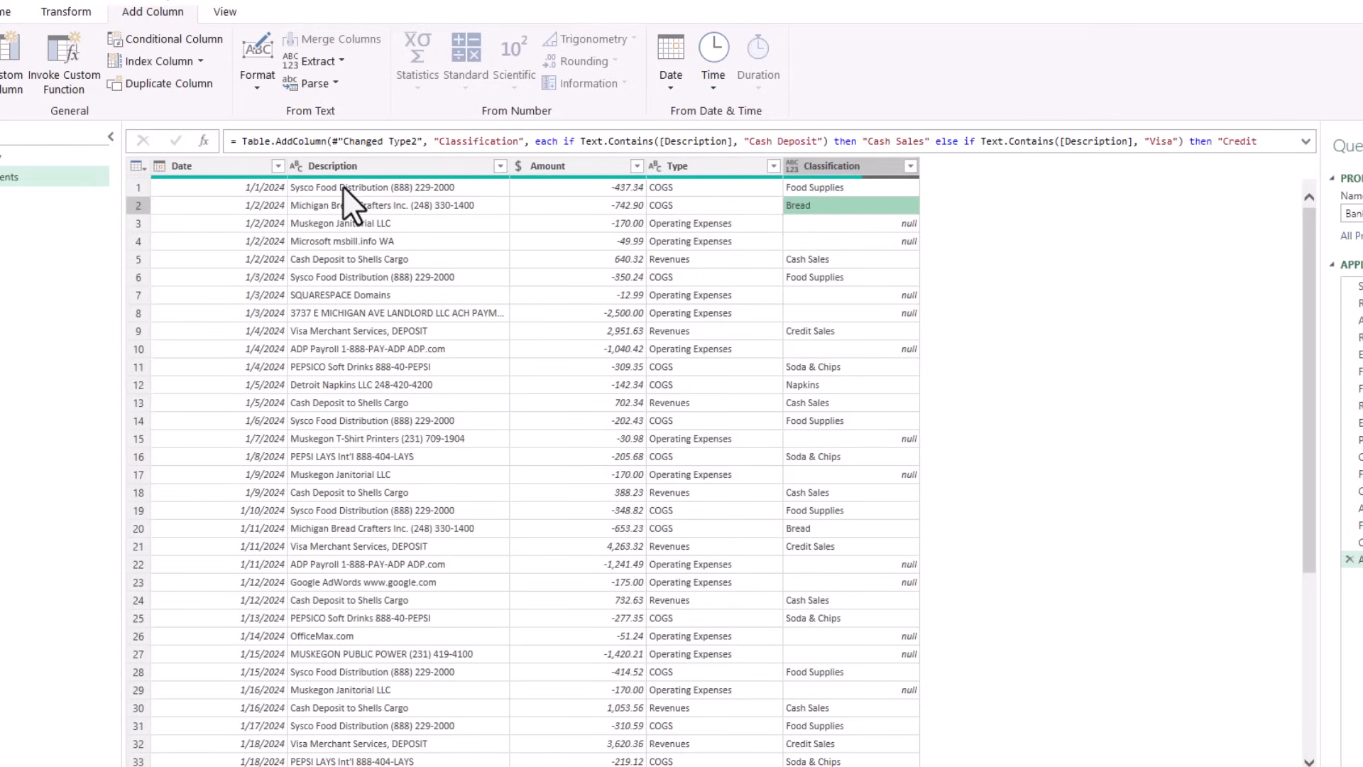
{"action": "left_click", "coordinate": [342, 187]}
{"action": "left_click", "coordinate": [800, 186]}
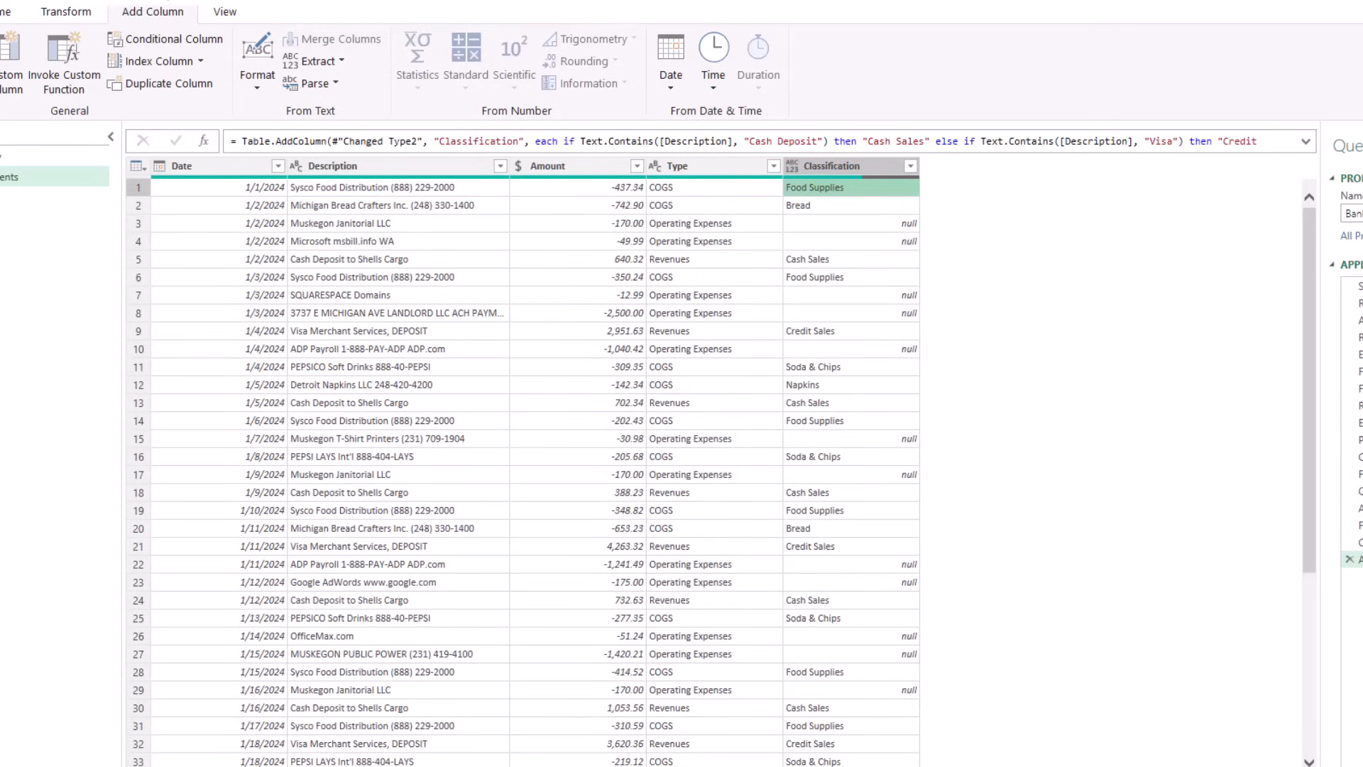
Edit the Classification column and add an Else If clause that outputs Salaries & Wages when Description contains ADP.
{"action": "left_click", "coordinate": [1359, 560]}
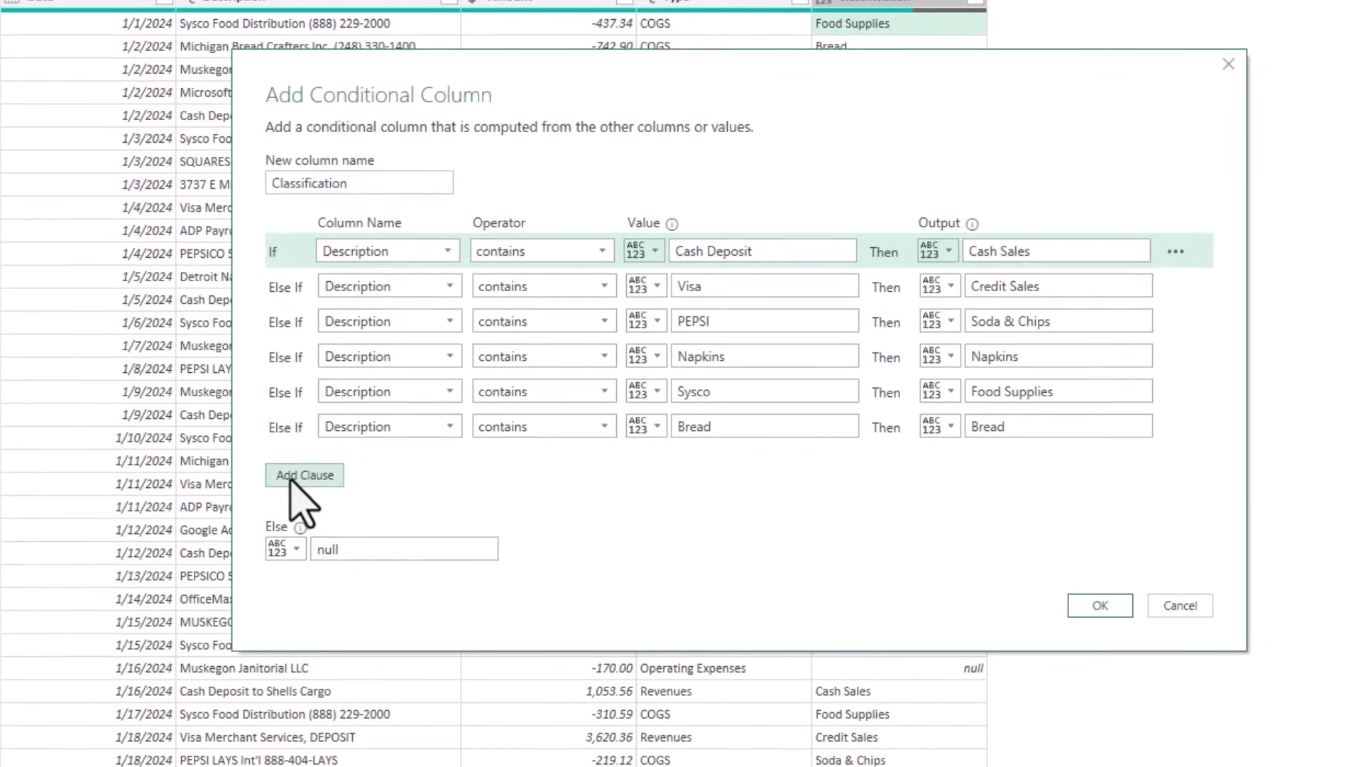
{"action": "left_click", "coordinate": [298, 477]}
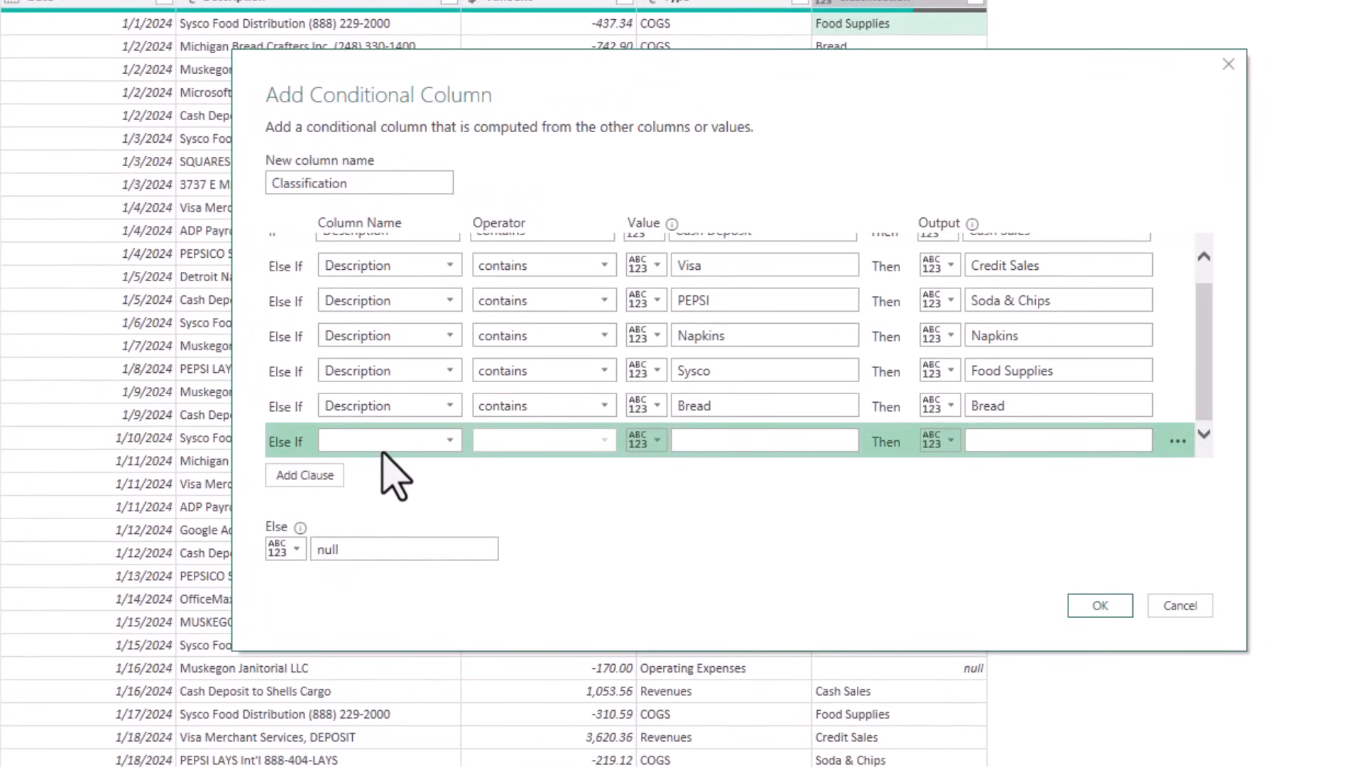
{"action": "left_click", "coordinate": [389, 441]}
{"action": "left_click", "coordinate": [381, 485]}
{"action": "left_click", "coordinate": [561, 440]}
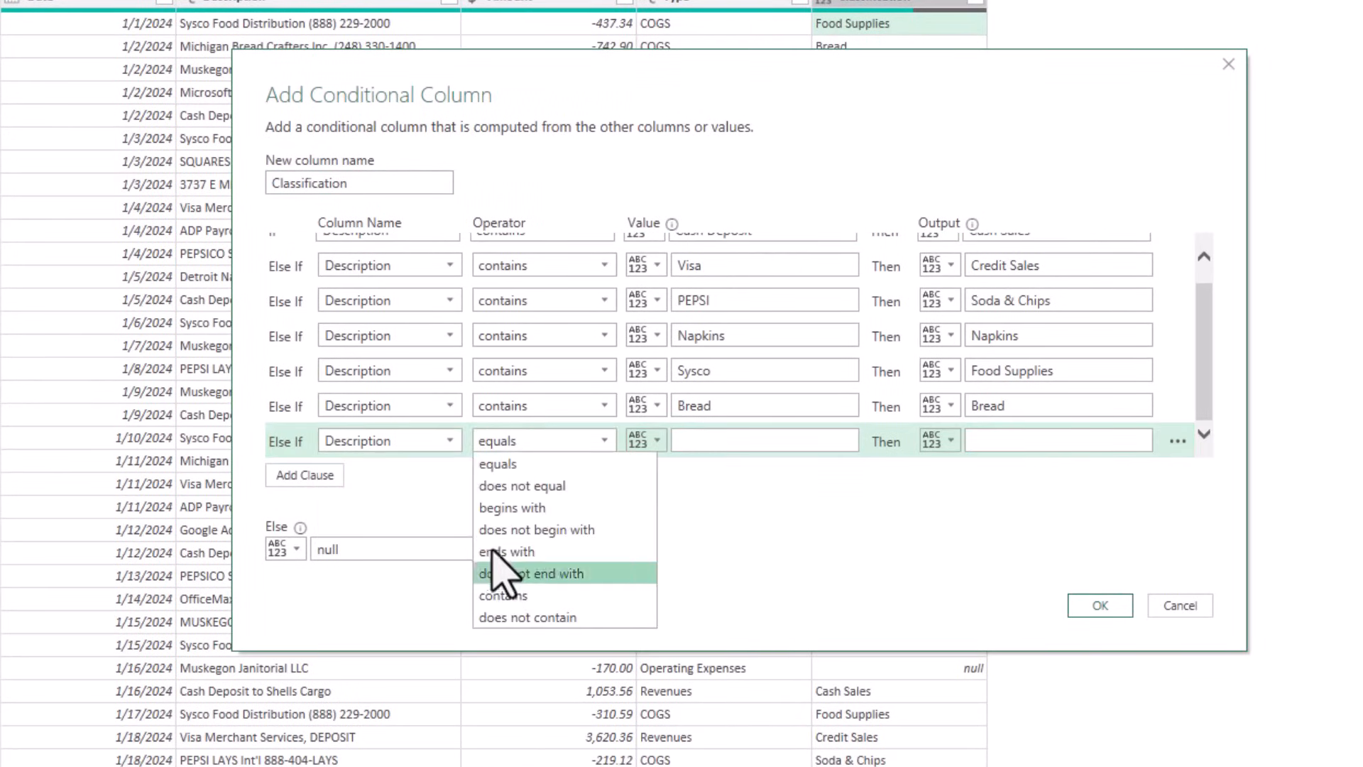
{"action": "left_click", "coordinate": [517, 595]}
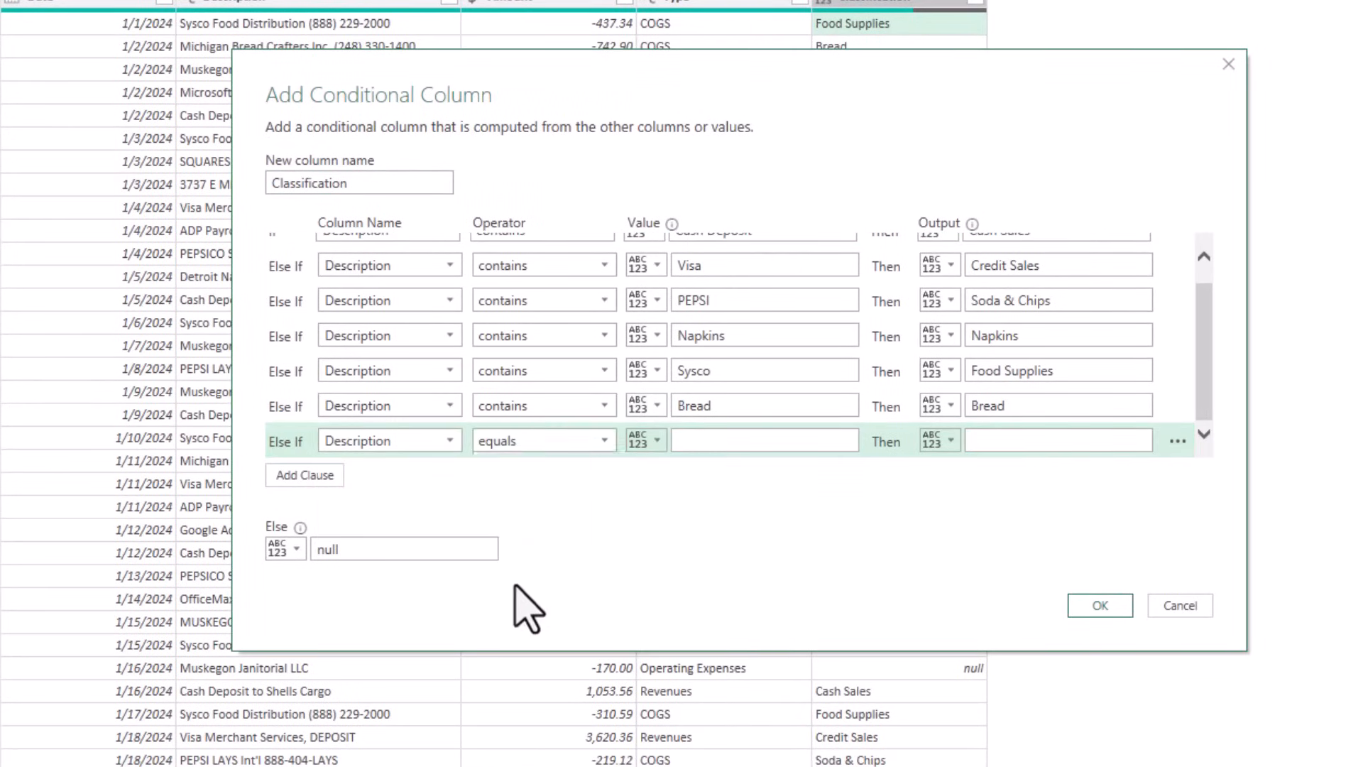
{"action": "left_click", "coordinate": [734, 441]}
{"action": "type", "text": "ADP"}
{"action": "key", "text": "Tab"}
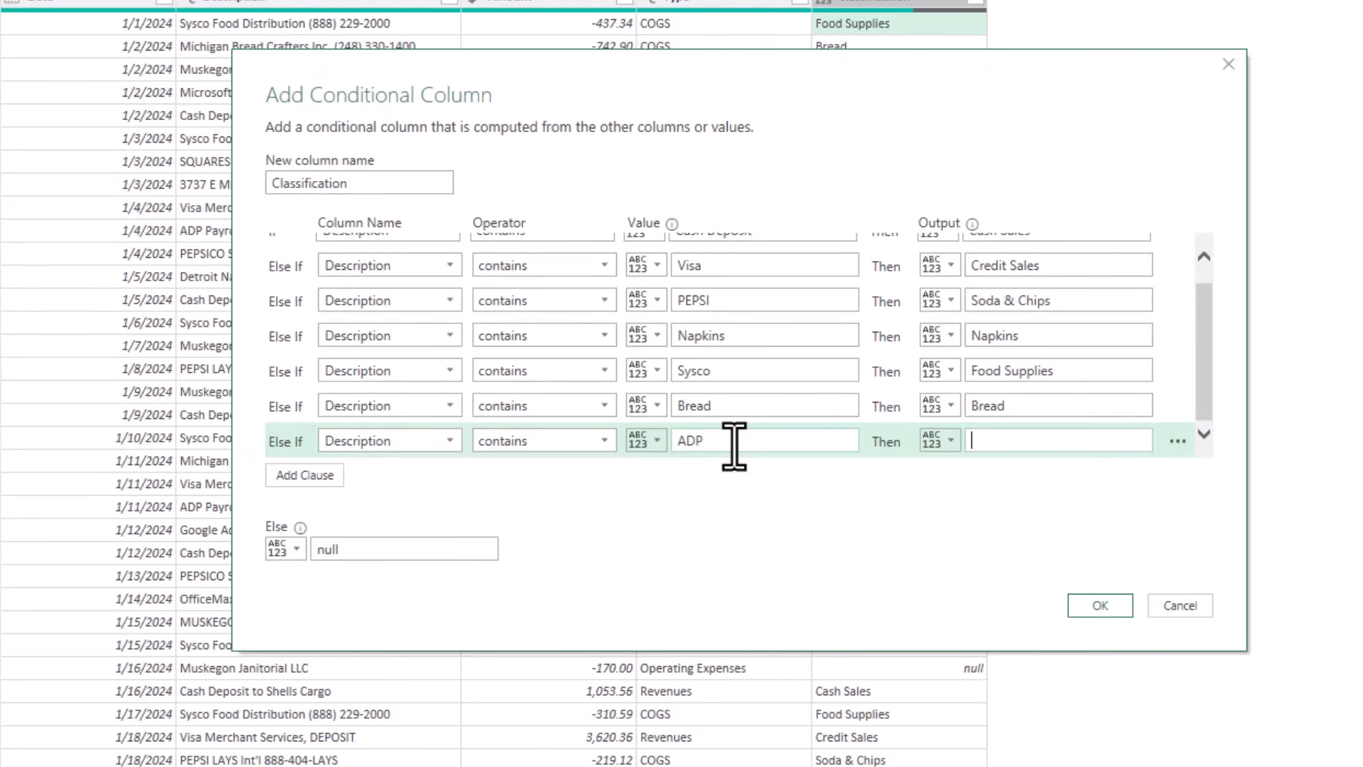
{"action": "type", "text": "Salaries & Wages"}
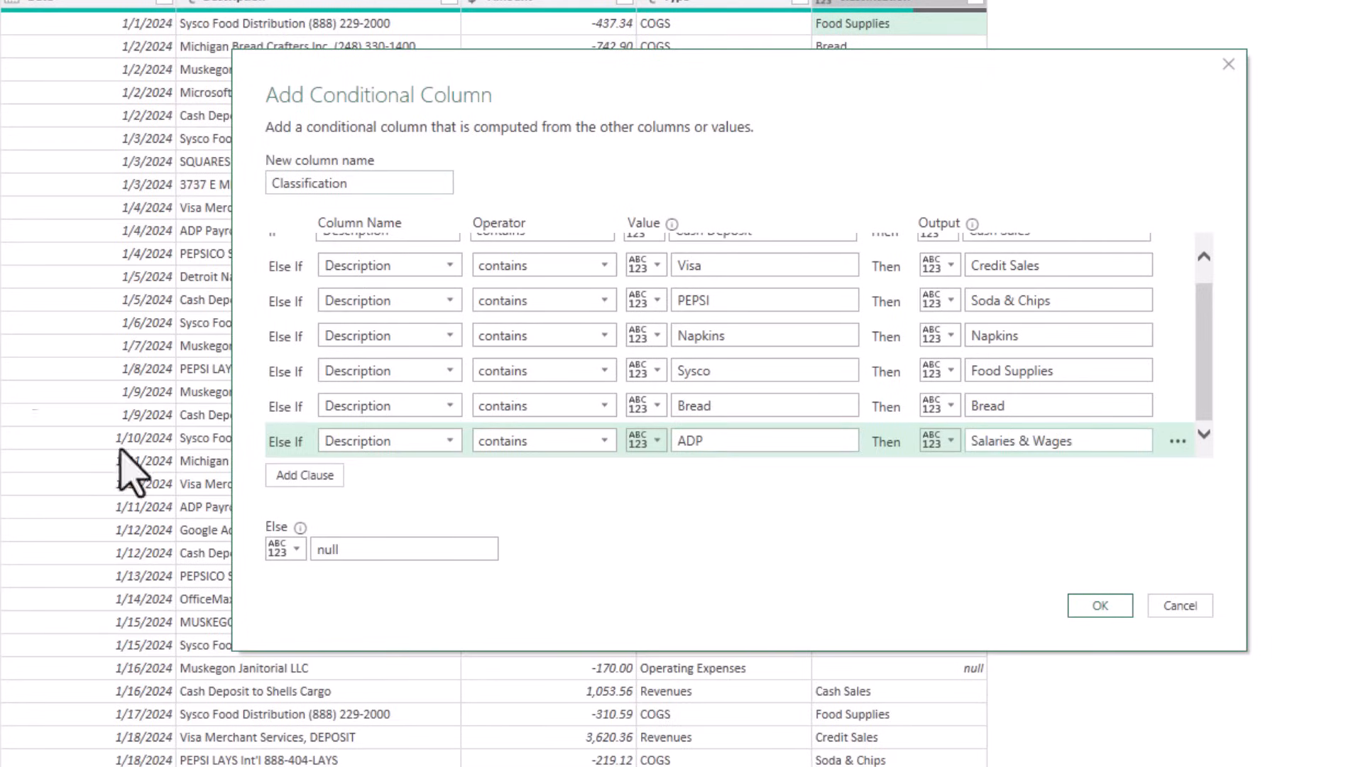
Add an Else If clause that outputs Advertising when Description contains Google.
{"action": "left_click", "coordinate": [307, 476]}
{"action": "type", "text": "Google"}
{"action": "key", "text": "Tab"}
{"action": "type", "text": "S"}
{"action": "key", "text": "BackSpace"}
{"action": "type", "text": "Advertising"}
Add an Else If clause that outputs Cleaning Services when Description contains Janitor.
{"action": "left_click", "coordinate": [319, 476]}
{"action": "left_click", "coordinate": [387, 442]}
{"action": "left_click", "coordinate": [369, 486]}
{"action": "left_click", "coordinate": [540, 442]}
{"action": "left_click", "coordinate": [539, 587]}
{"action": "left_click", "coordinate": [690, 445]}
{"action": "type", "text": "Janitor"}
{"action": "left_click", "coordinate": [1033, 442]}
{"action": "type", "text": "Cleaning Services"}
Add an Else If clause that outputs Utilities when Description contains PUBLIC POWER.
{"action": "left_click", "coordinate": [306, 476]}
{"action": "left_click", "coordinate": [387, 442]}
{"action": "left_click", "coordinate": [387, 485]}
{"action": "left_click", "coordinate": [540, 442]}
{"action": "left_click", "coordinate": [540, 588]}
{"action": "left_click", "coordinate": [692, 442]}
{"action": "type", "text": "PUBLIC POWER"}
{"action": "key", "text": "Tab"}
{"action": "key", "text": "Tab"}
{"action": "type", "text": "Utilities"}
Add an Else If clause that outputs Phone when Description contains Verizon.
{"action": "left_click", "coordinate": [305, 475]}
{"action": "left_click", "coordinate": [387, 442]}
{"action": "left_click", "coordinate": [387, 485]}
{"action": "left_click", "coordinate": [540, 441]}
{"action": "left_click", "coordinate": [537, 595]}
{"action": "left_click", "coordinate": [697, 441]}
{"action": "type", "text": "Verizon"}
{"action": "key", "text": "Tab"}
{"action": "key", "text": "Tab"}
{"action": "type", "text": "Phone"}
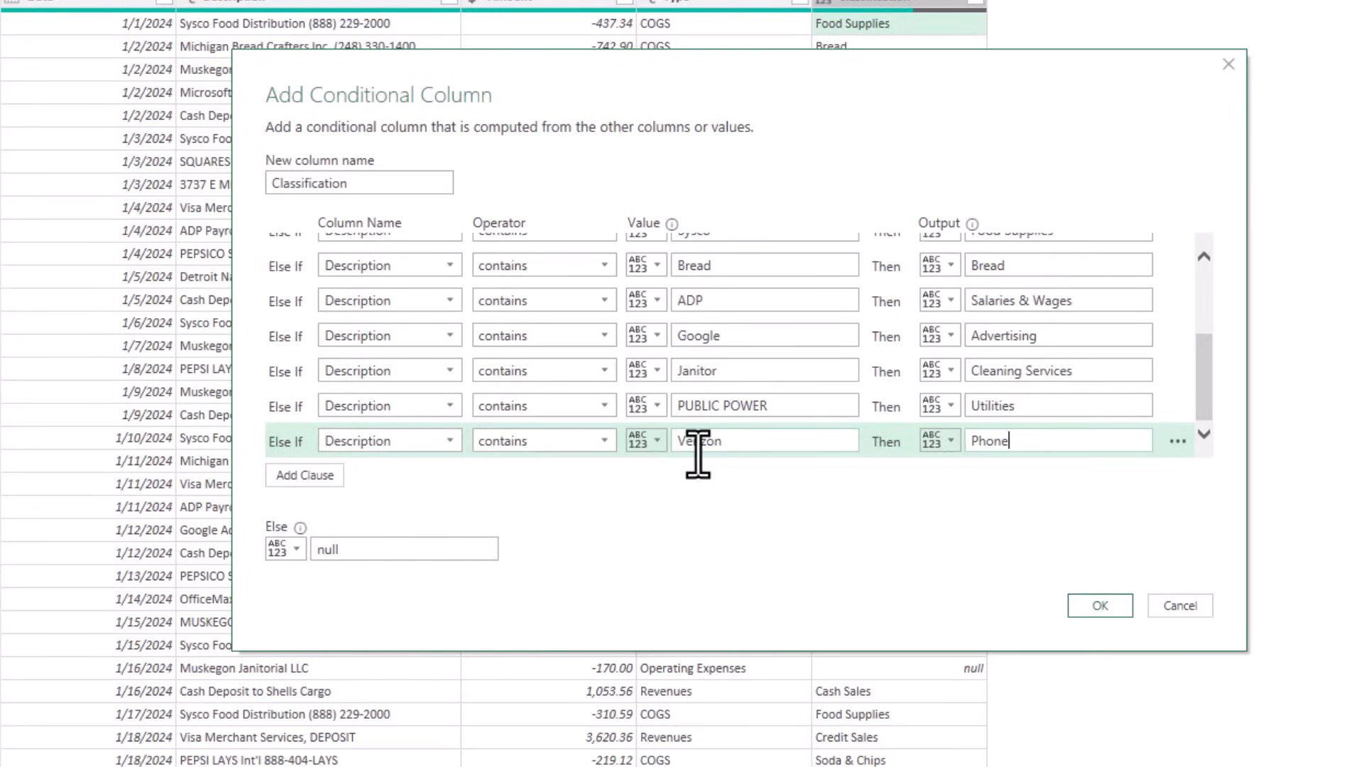
Add an Else If clause that outputs Rent when Description contains LANDLORD.
{"action": "left_click", "coordinate": [305, 475]}
{"action": "left_click", "coordinate": [387, 441]}
{"action": "left_click", "coordinate": [387, 486]}
{"action": "left_click", "coordinate": [540, 442]}
{"action": "left_click", "coordinate": [571, 595]}
{"action": "left_click", "coordinate": [701, 442]}
{"action": "type", "text": "LANDLORD"}
{"action": "key", "text": "Tab"}
{"action": "key", "text": "Tab"}
{"action": "type", "text": "RE"}
{"action": "key", "text": "BackSpace"}
{"action": "type", "text": "ent"}
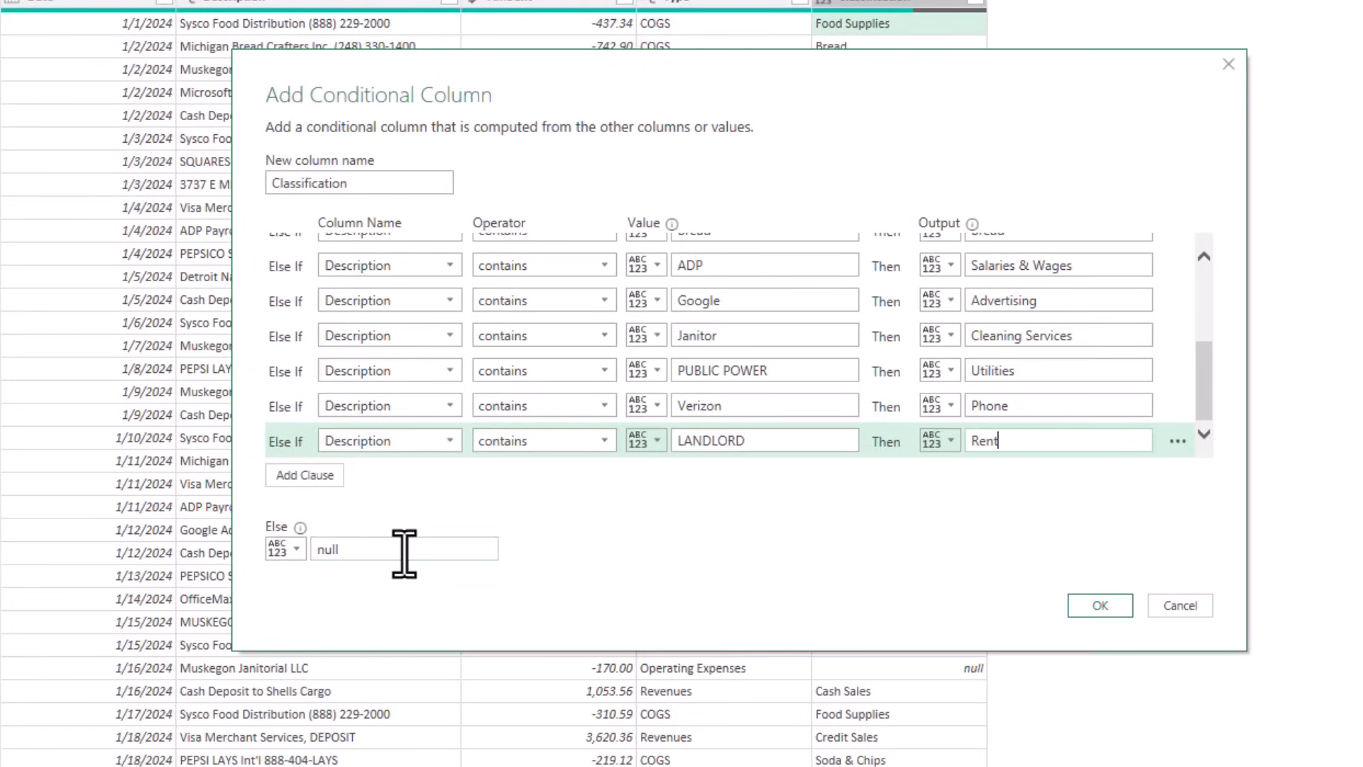
Set the Else output to Other Operating Expenses and apply the Classification column.
{"action": "double_click", "coordinate": [463, 556]}
{"action": "type", "text": "Other Operating Expeses"}
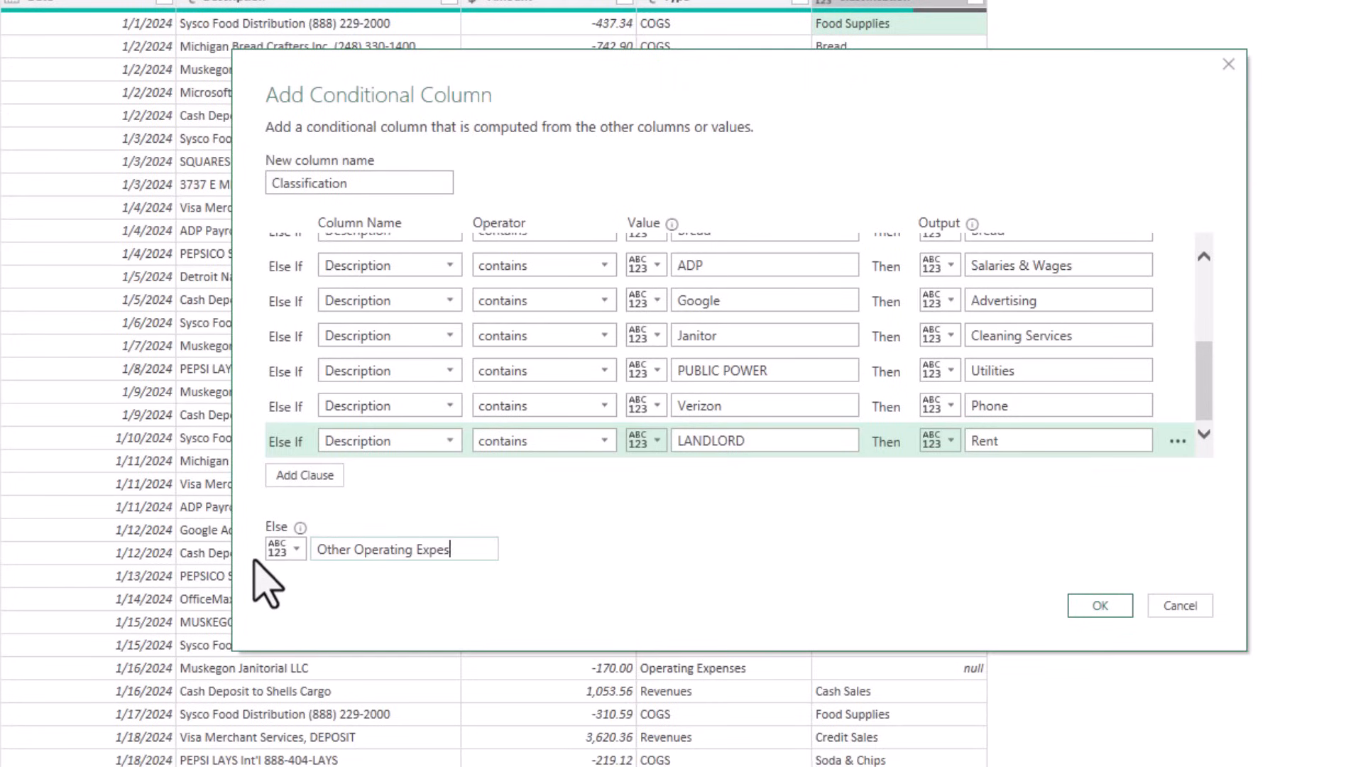
{"action": "type", "text": "nse"}
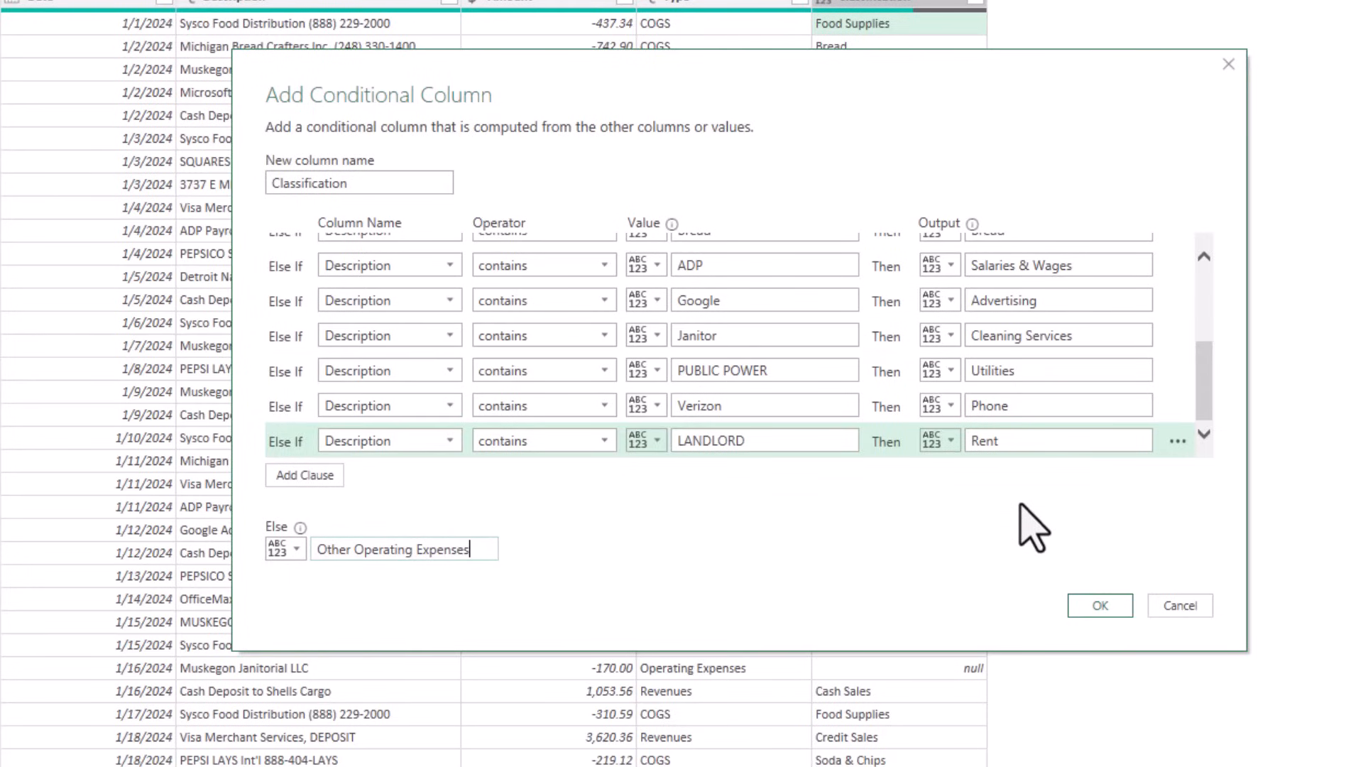
{"action": "left_click", "coordinate": [1101, 609]}
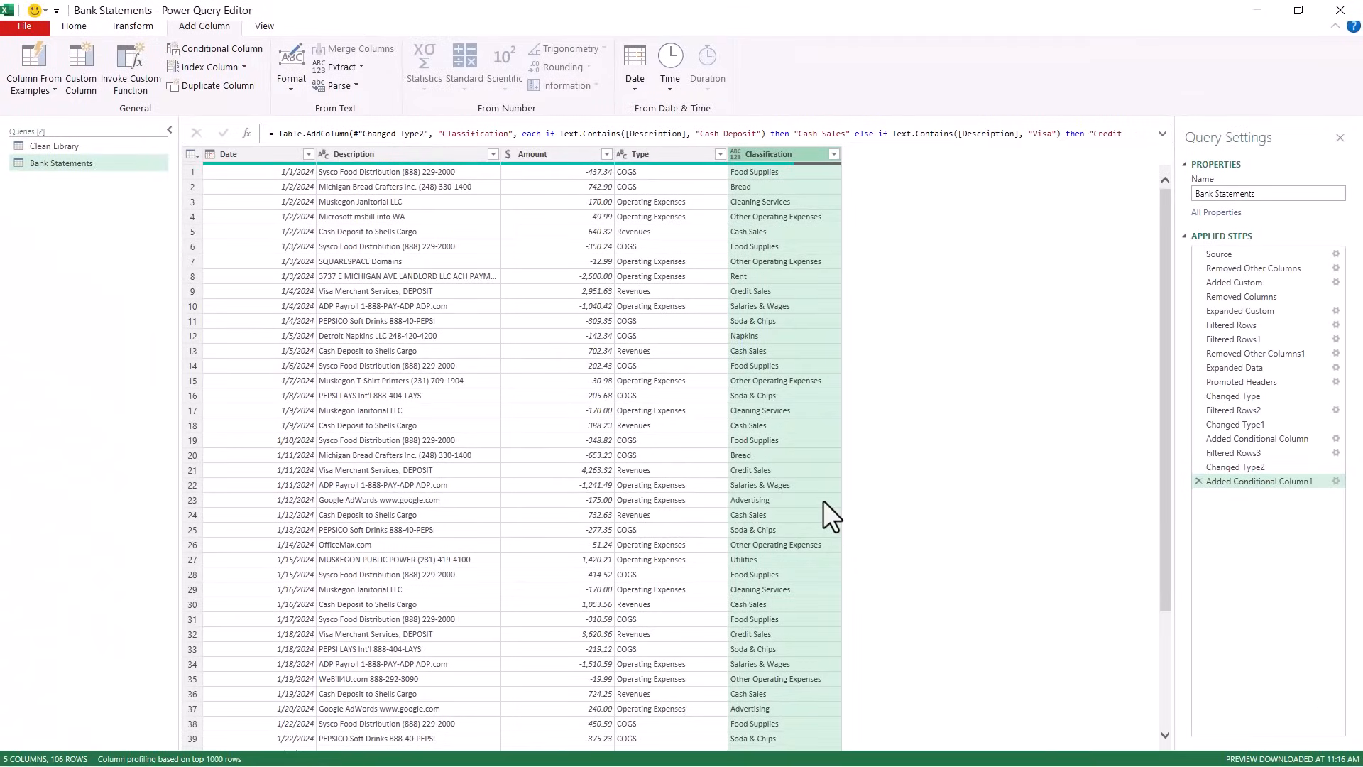
Review the Classification values down the whole query and set that column's data type to Text.
{"action": "scroll", "coordinate": [786, 347], "scroll_direction": "down", "scroll_amount": 15}
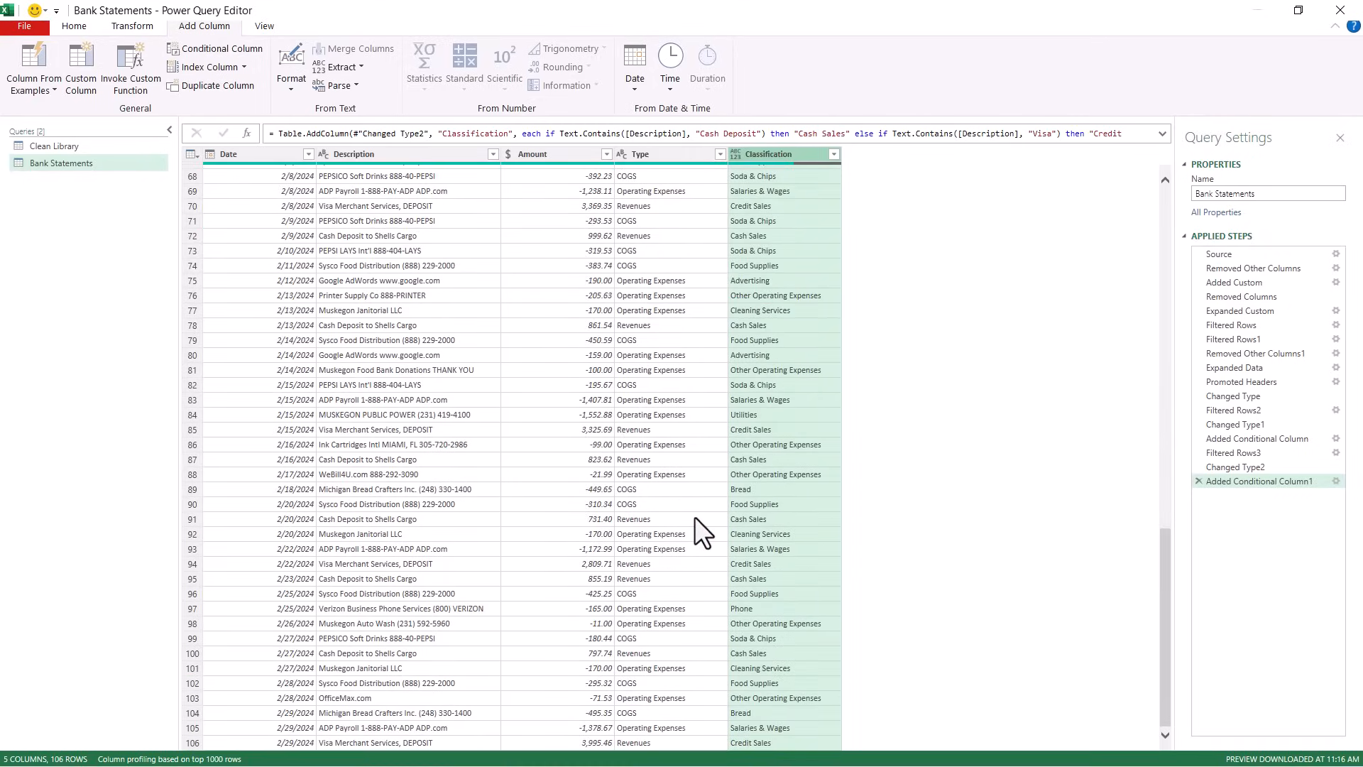
{"action": "scroll", "coordinate": [694, 532], "scroll_direction": "up", "scroll_amount": 15}
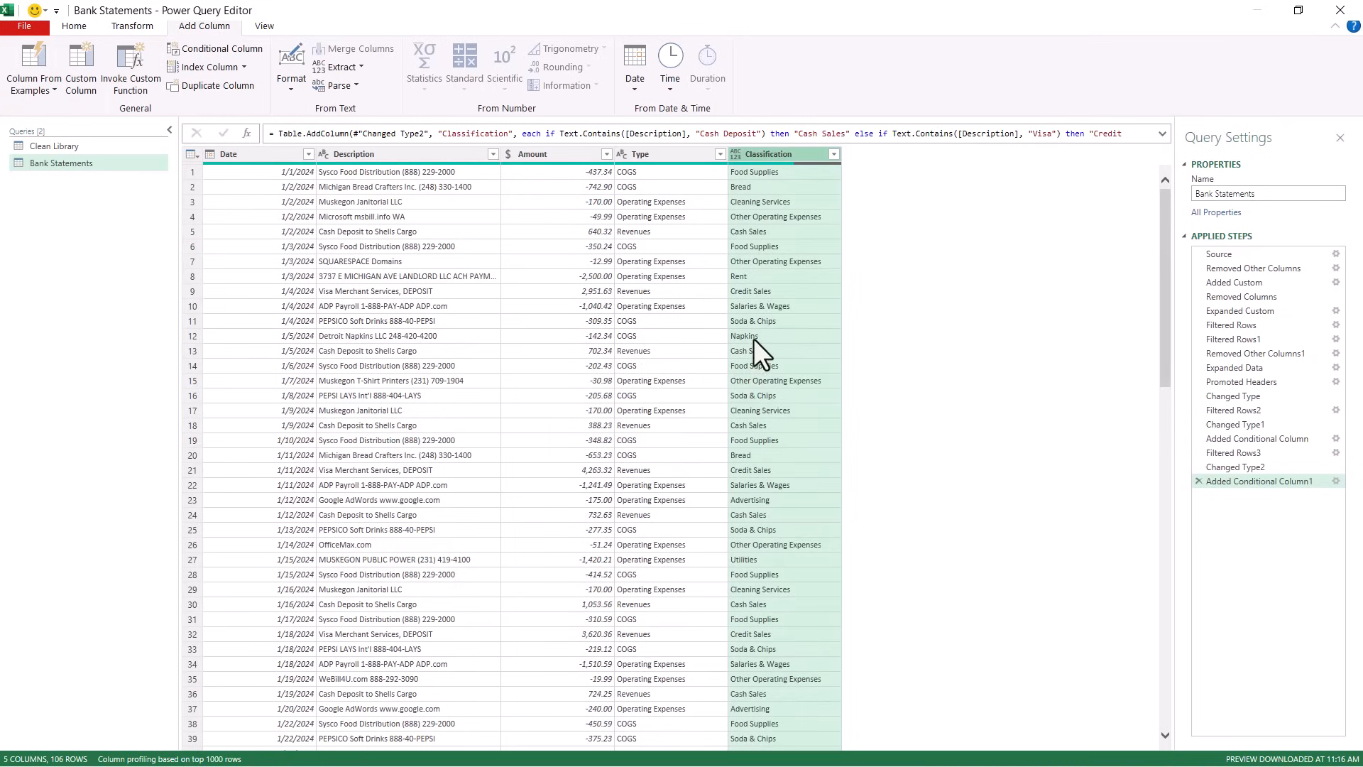
{"action": "left_click", "coordinate": [735, 155]}
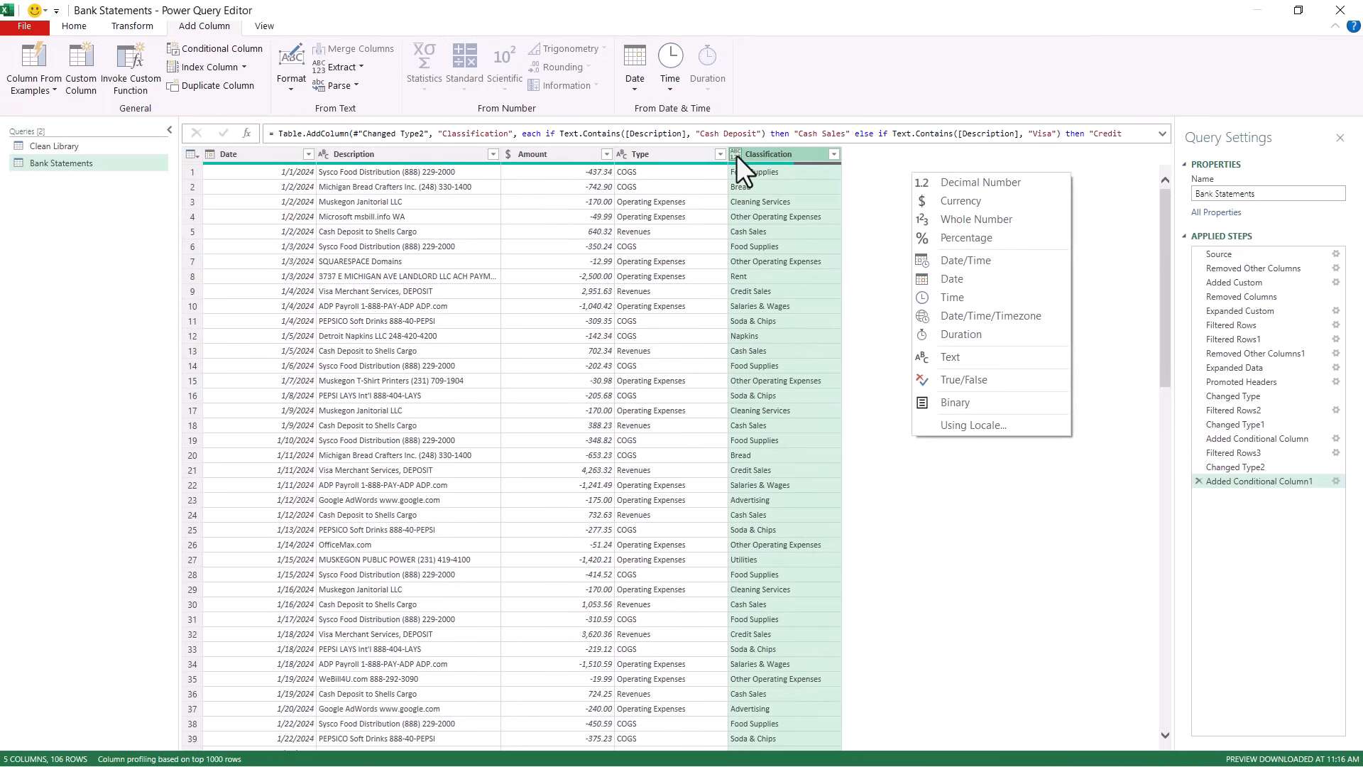
{"action": "left_click", "coordinate": [1007, 361]}
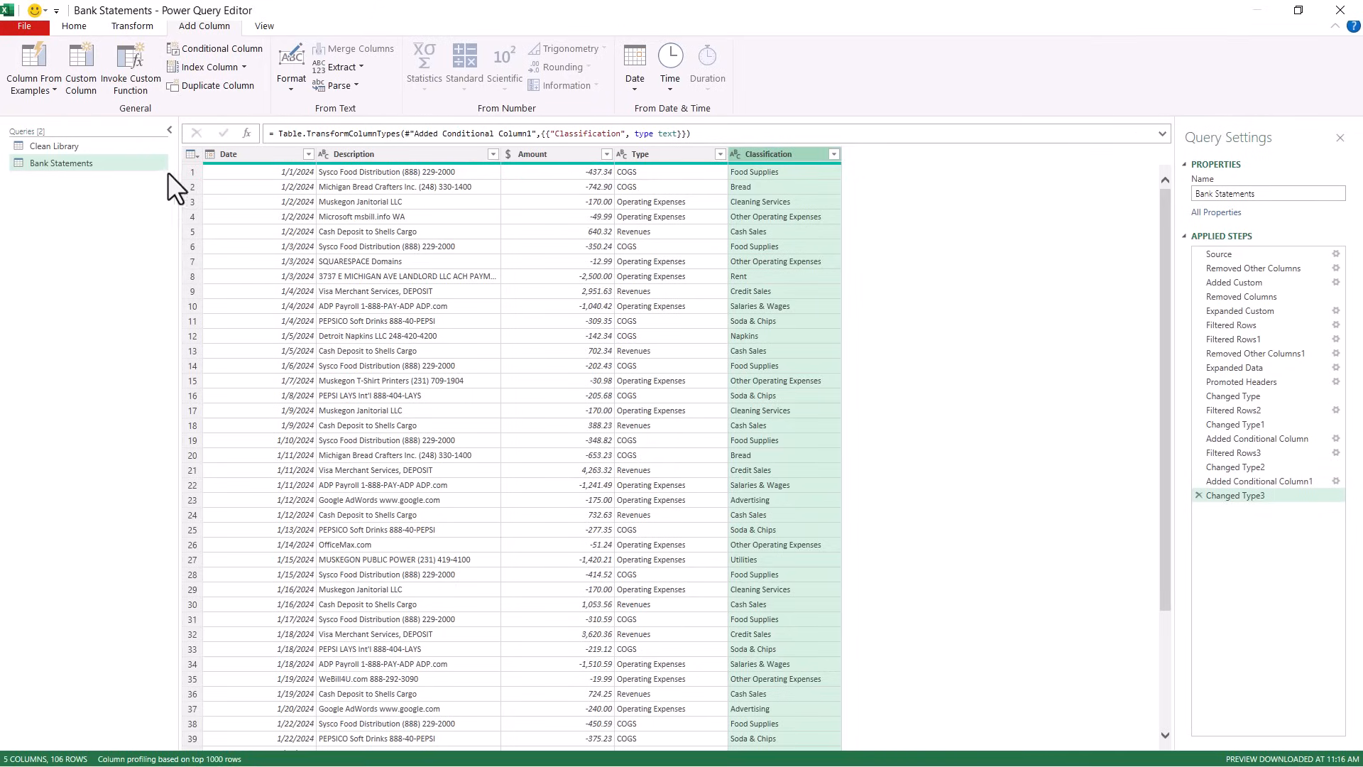
Close the query editor and load the Bank Statements query as a table on a new worksheet.
{"action": "left_click", "coordinate": [86, 22]}
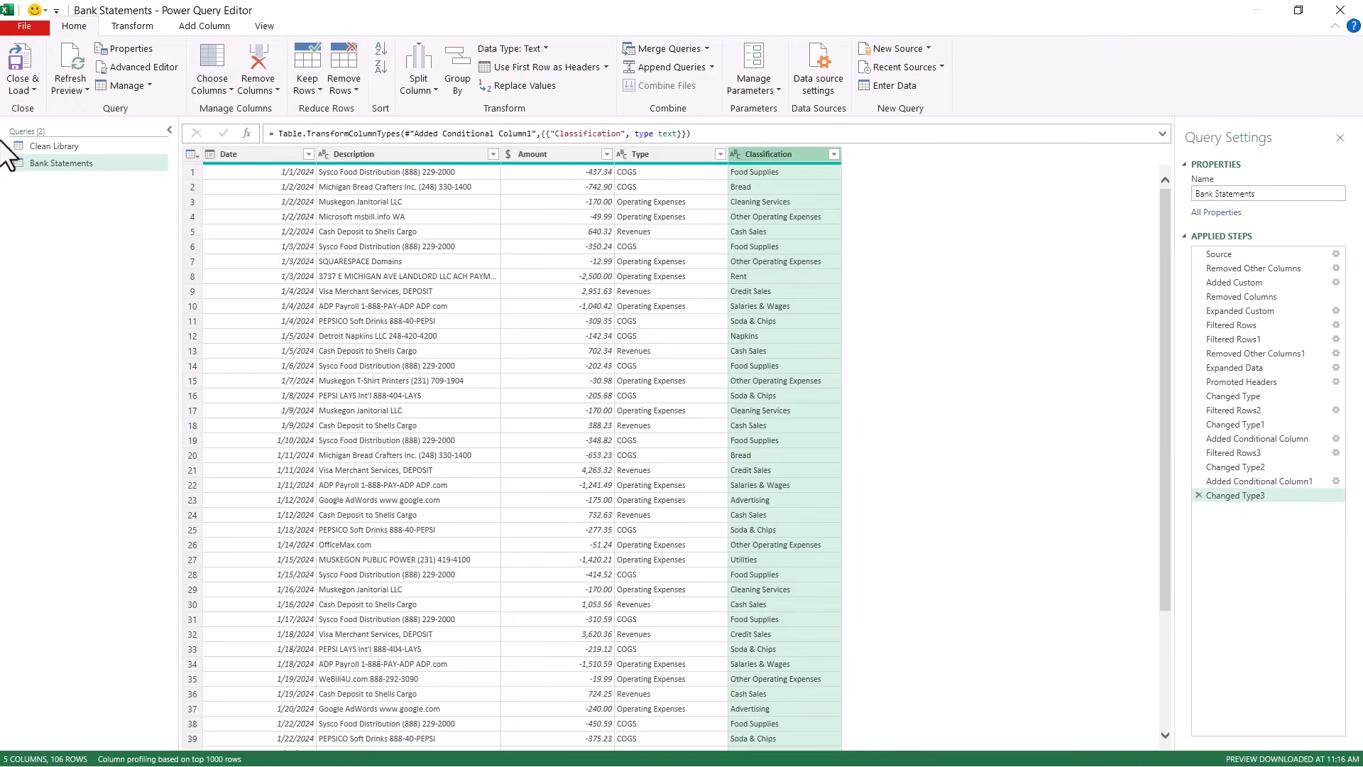
{"action": "left_click", "coordinate": [28, 91]}
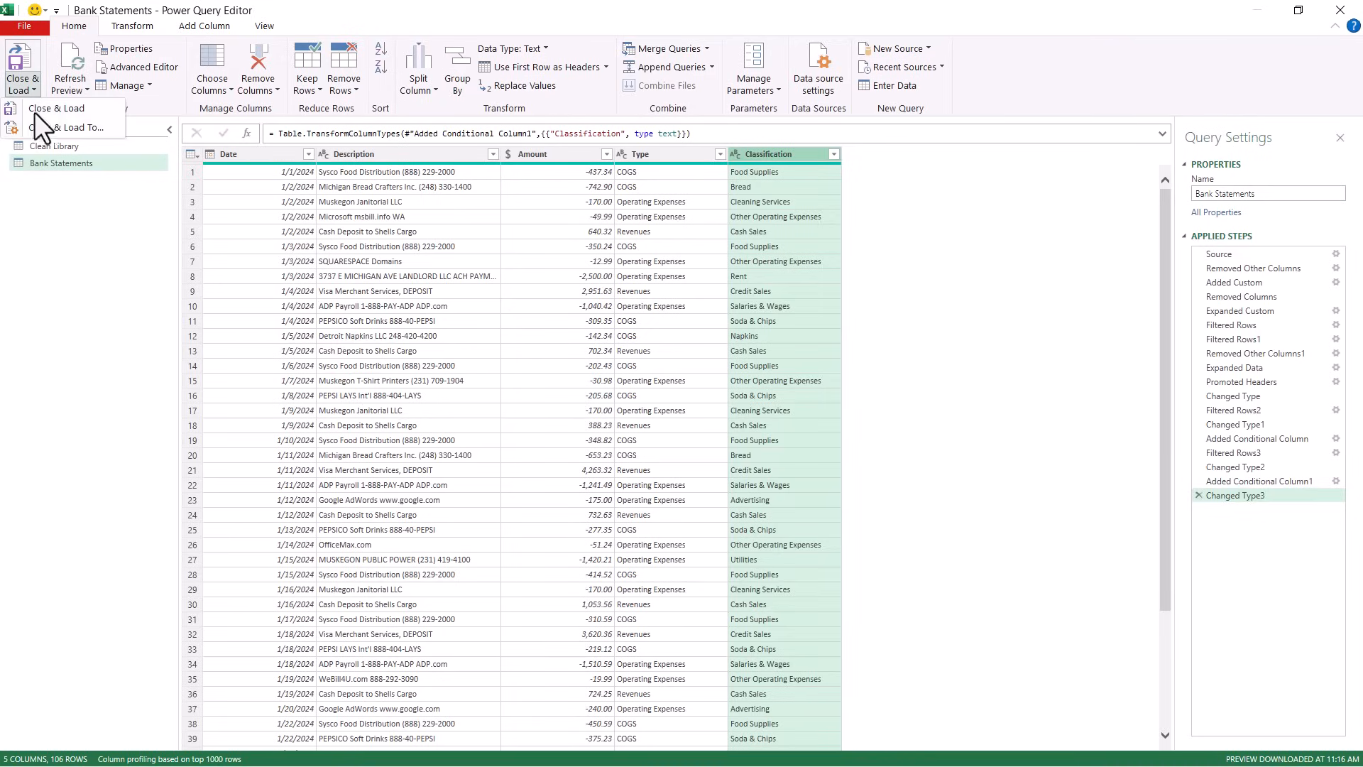
{"action": "left_click", "coordinate": [51, 130]}
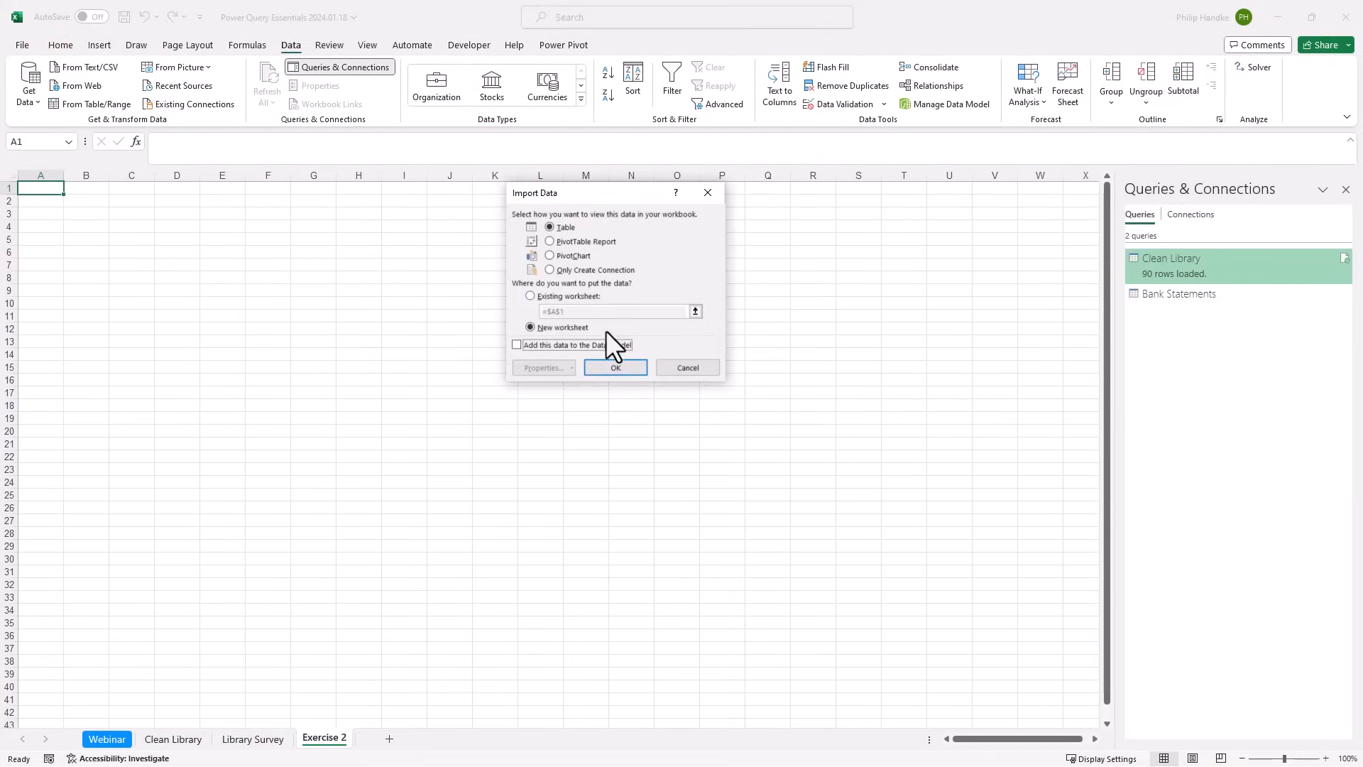
{"action": "left_click", "coordinate": [614, 368]}
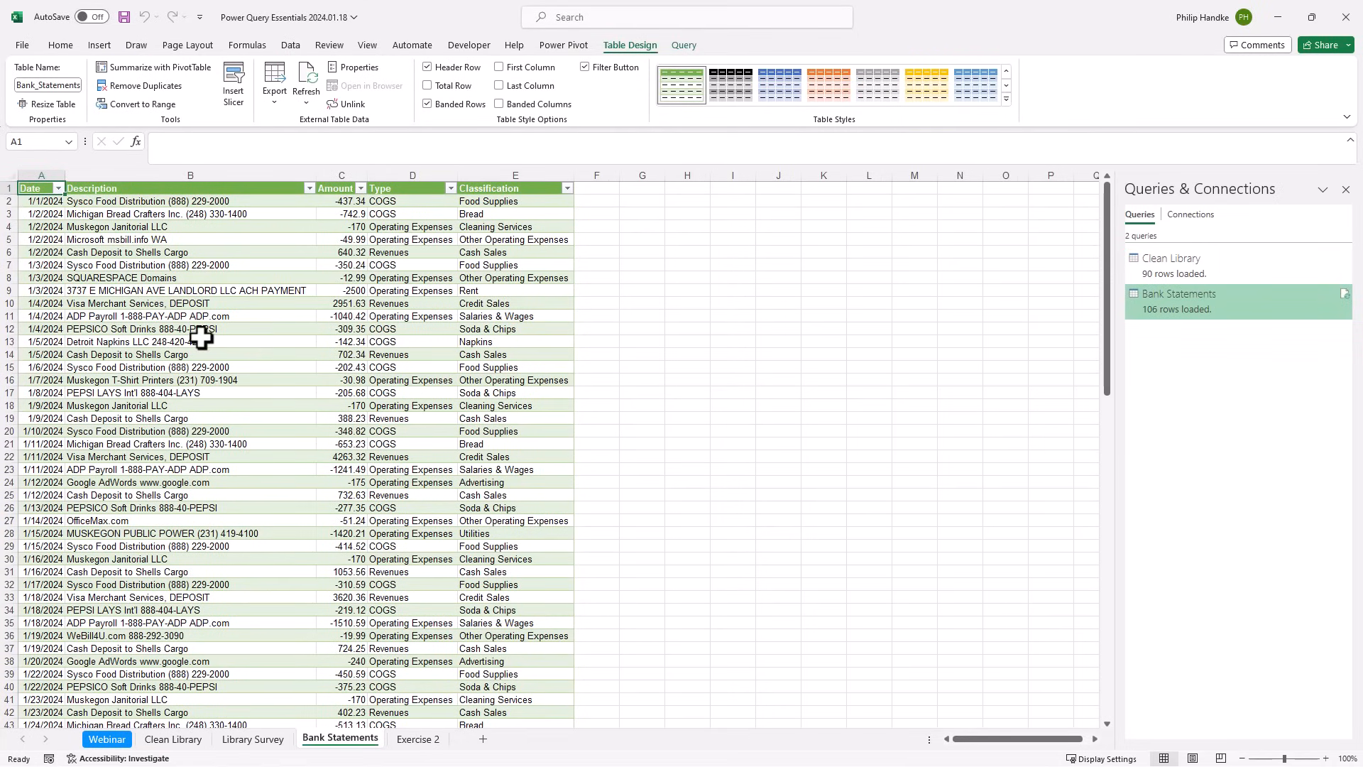
Examine the loaded Bank Statements table from its first to its last row, checking the date range and classifications.
{"action": "scroll", "coordinate": [184, 349], "scroll_direction": "down", "scroll_amount": 10}
{"action": "scroll", "coordinate": [184, 349], "scroll_direction": "down", "scroll_amount": 14}
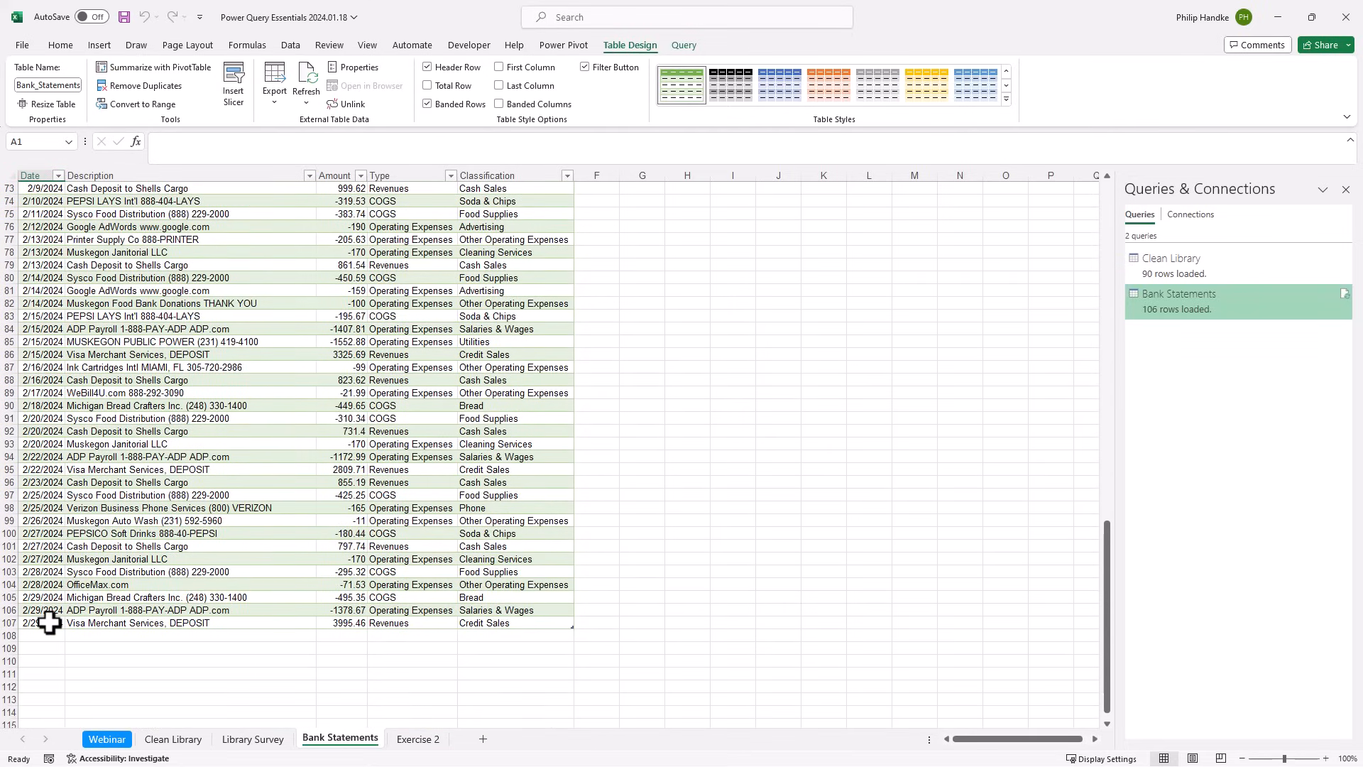
{"action": "scroll", "coordinate": [98, 366], "scroll_direction": "up", "scroll_amount": 6}
{"action": "scroll", "coordinate": [53, 385], "scroll_direction": "up", "scroll_amount": 11}
{"action": "scroll", "coordinate": [53, 355], "scroll_direction": "up", "scroll_amount": 7}
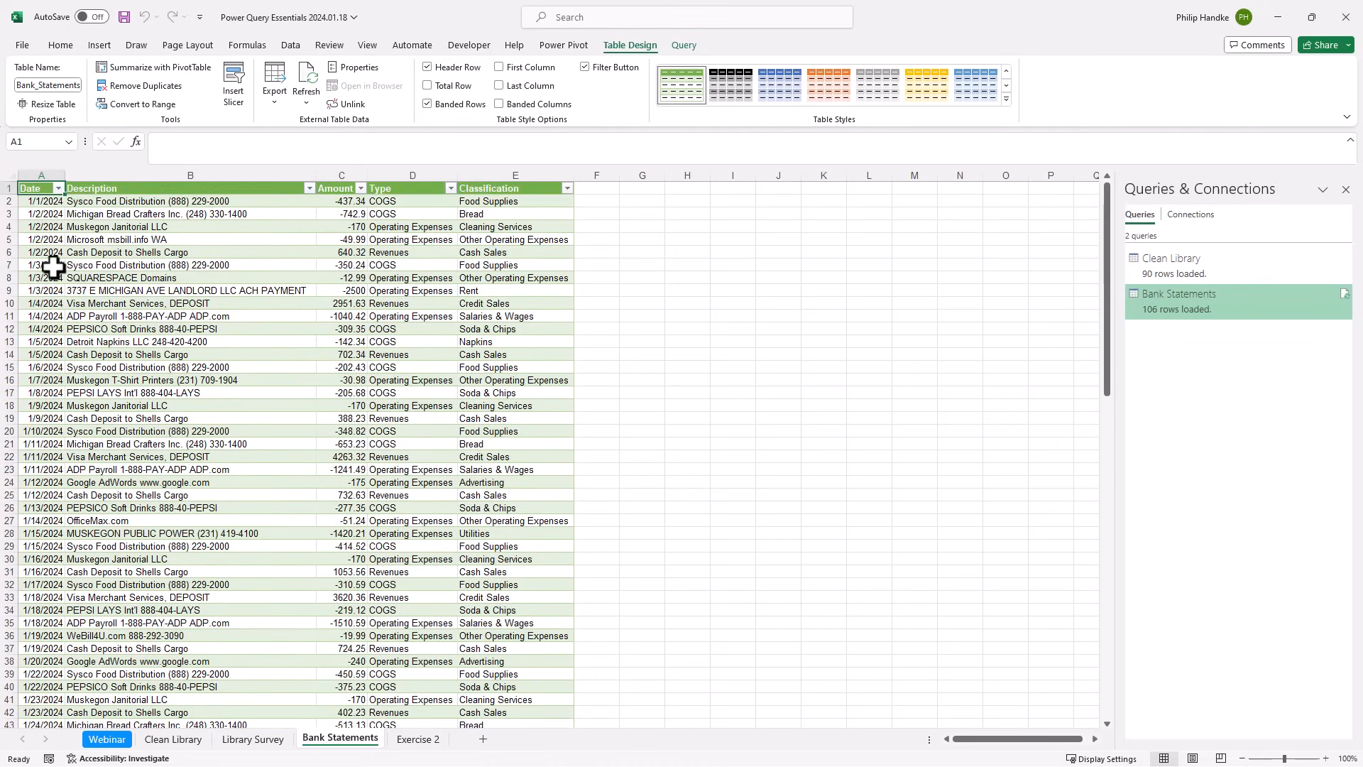
{"action": "scroll", "coordinate": [67, 497], "scroll_direction": "down", "scroll_amount": 11}
{"action": "scroll", "coordinate": [43, 625], "scroll_direction": "down", "scroll_amount": 12}
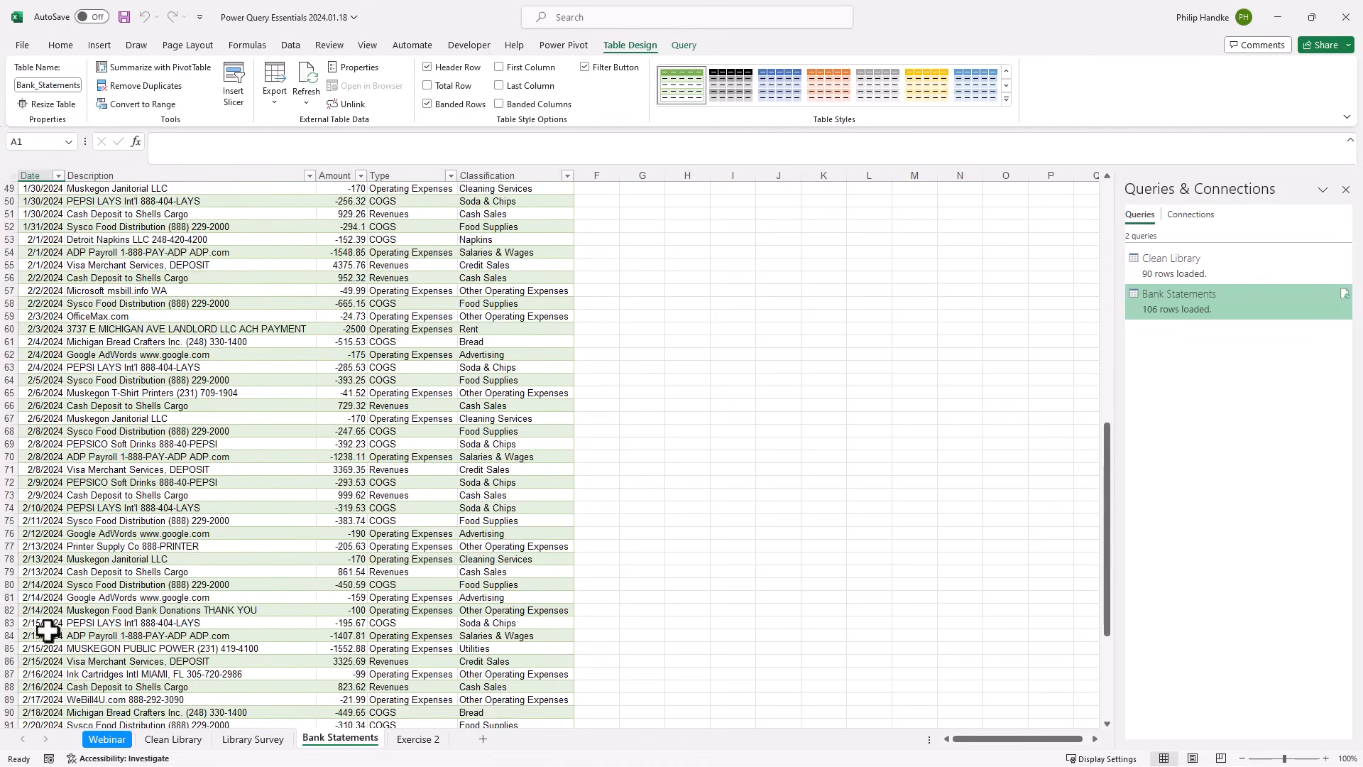
{"action": "scroll", "coordinate": [135, 220], "scroll_direction": "up", "scroll_amount": 20}
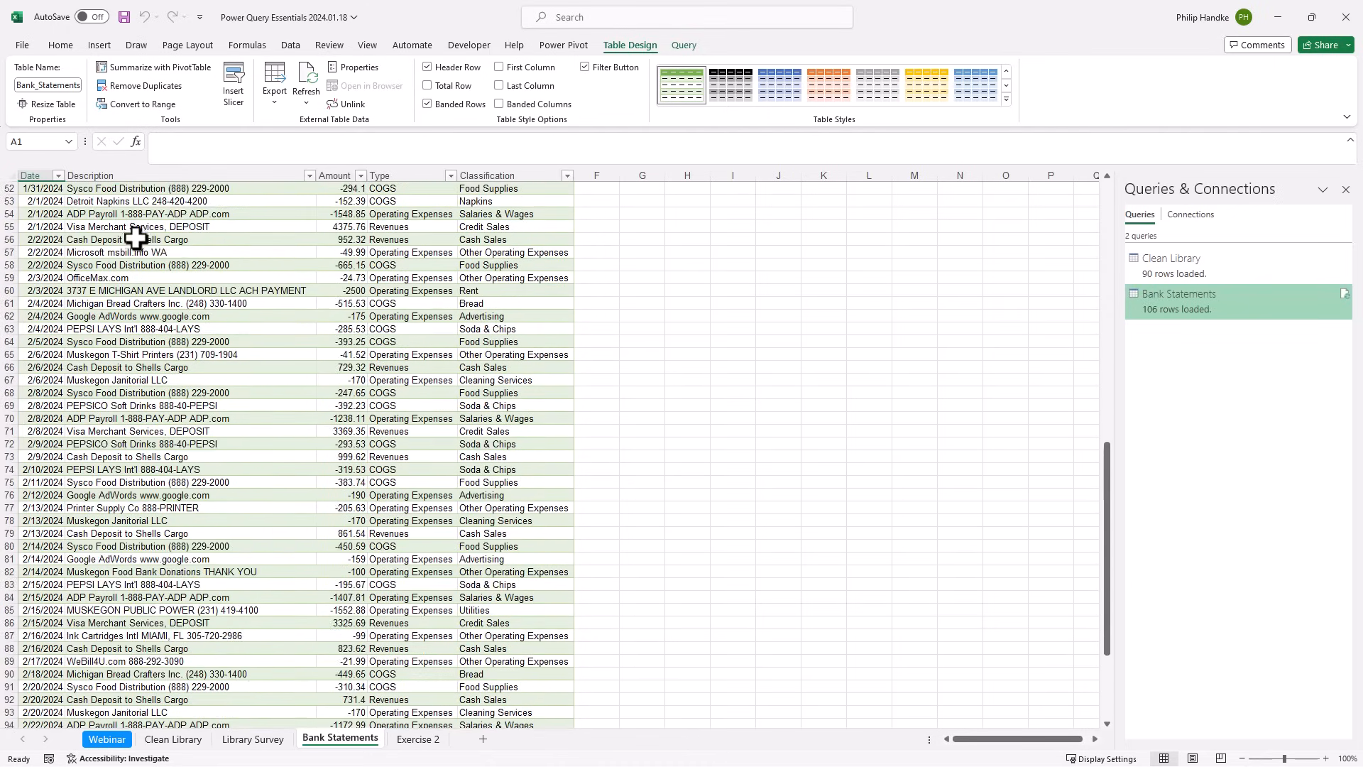
Summarize the Bank_Statements table with a PivotTable on a new worksheet.
{"action": "left_click", "coordinate": [40, 202]}
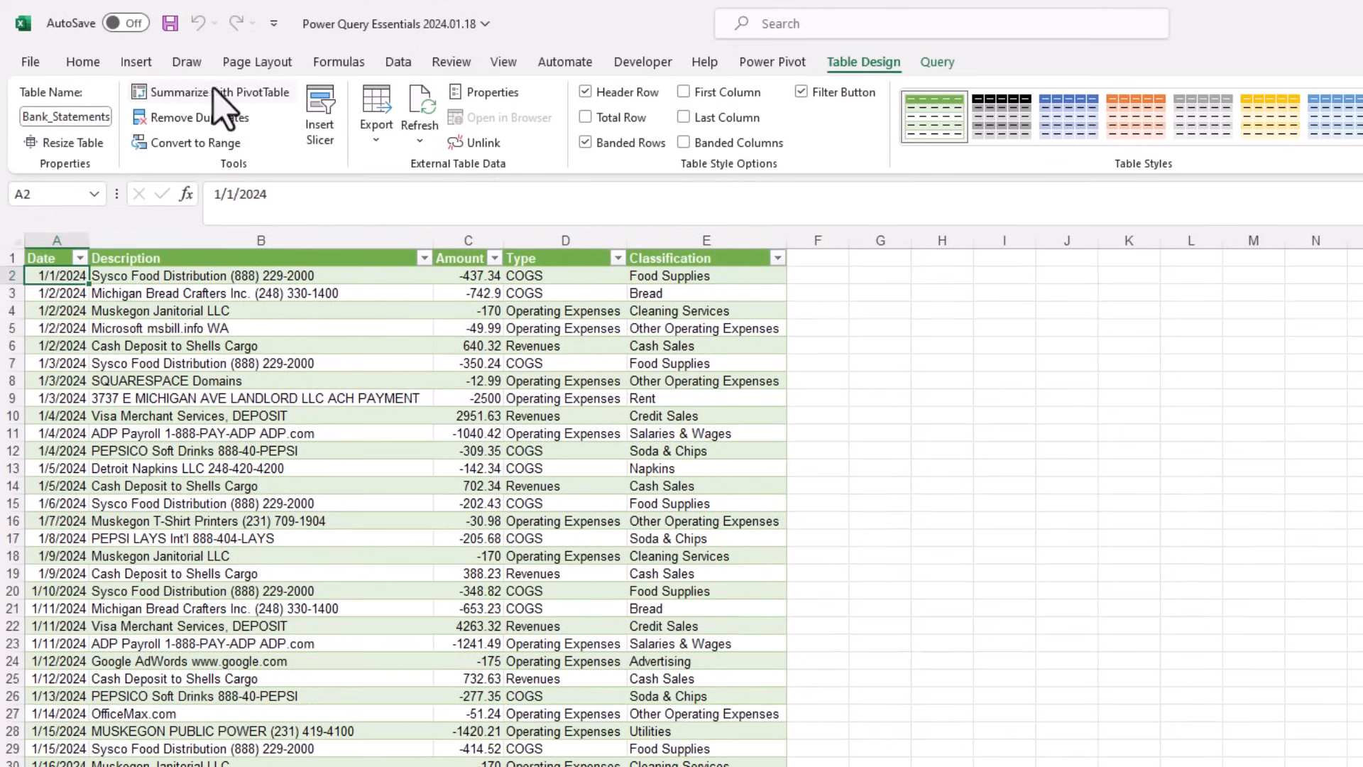
{"action": "left_click", "coordinate": [228, 99]}
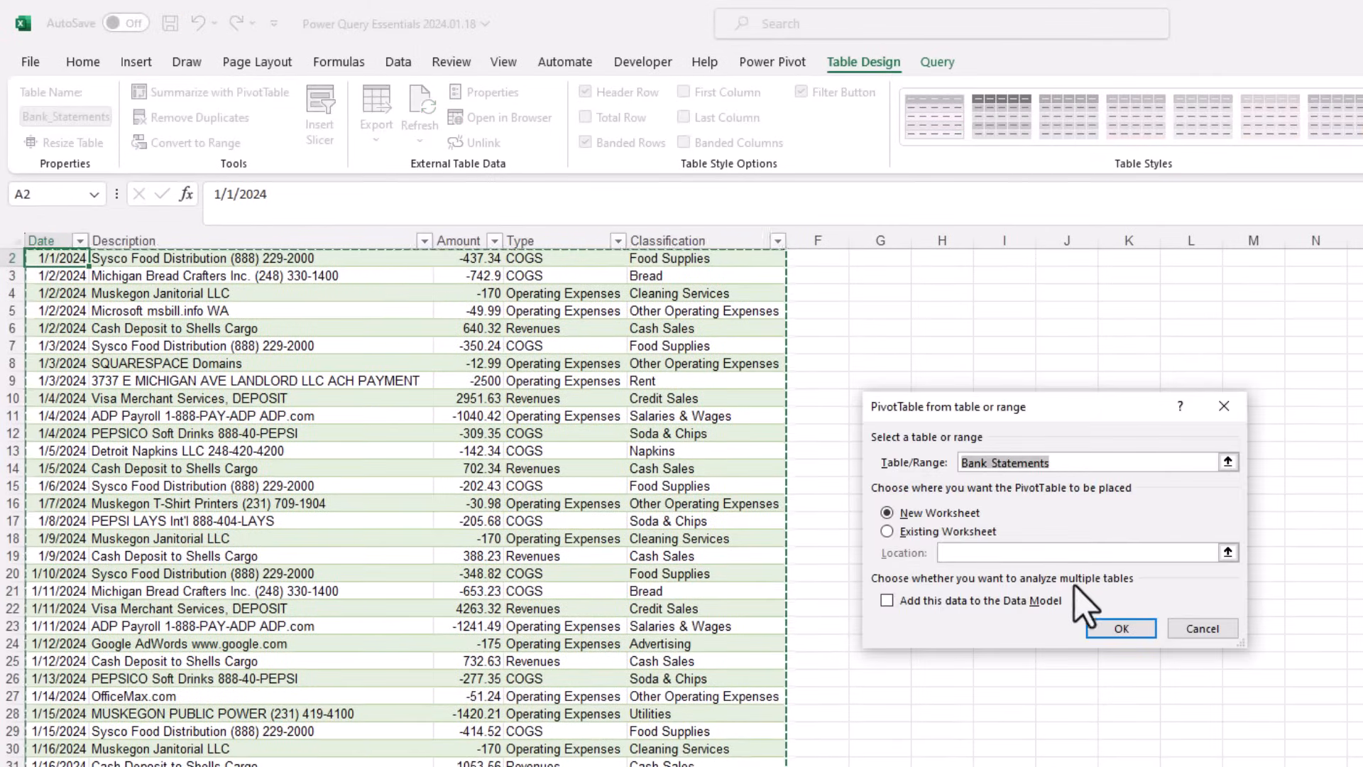
{"action": "left_click", "coordinate": [1140, 629]}
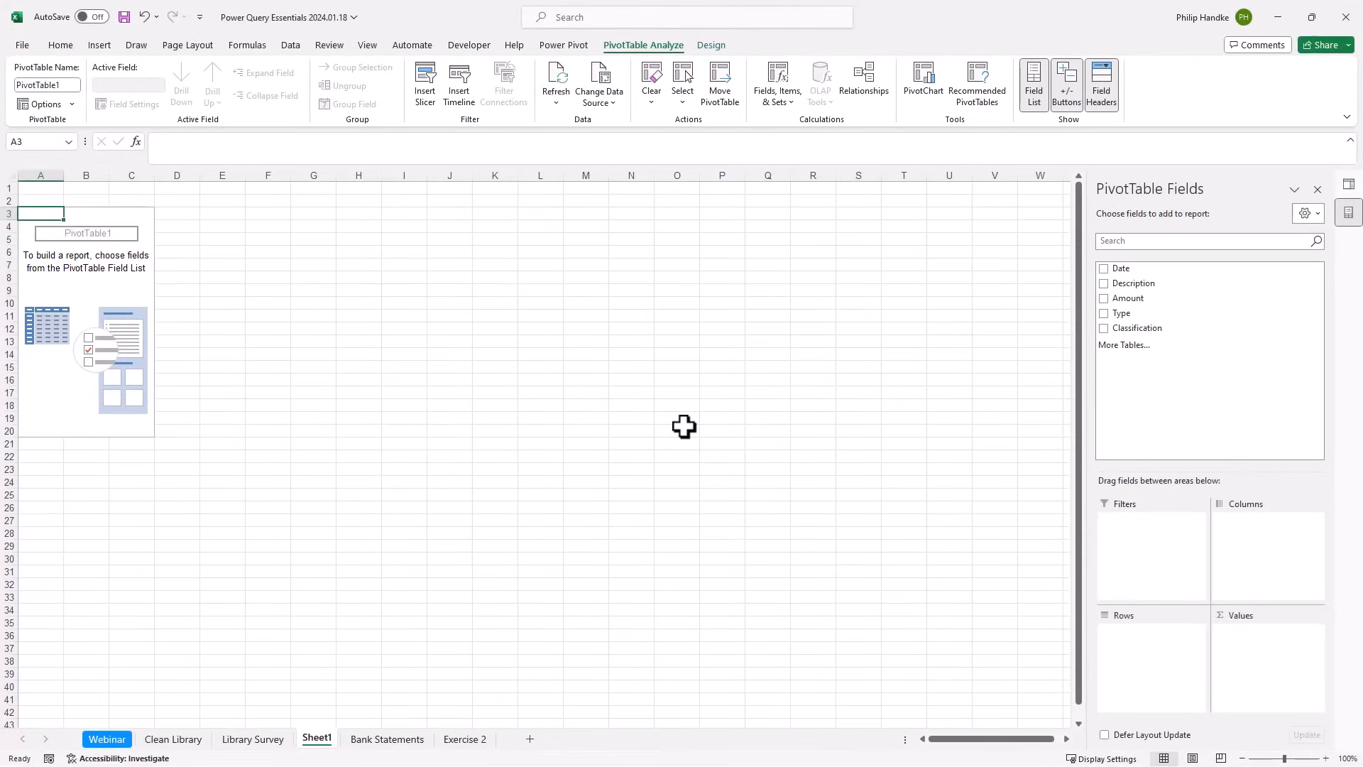
Add Type and Classification as the PivotTable's rows and Amount as its summed values.
{"action": "left_click_drag", "start_coordinate": [1151, 315], "coordinate": [1184, 639]}
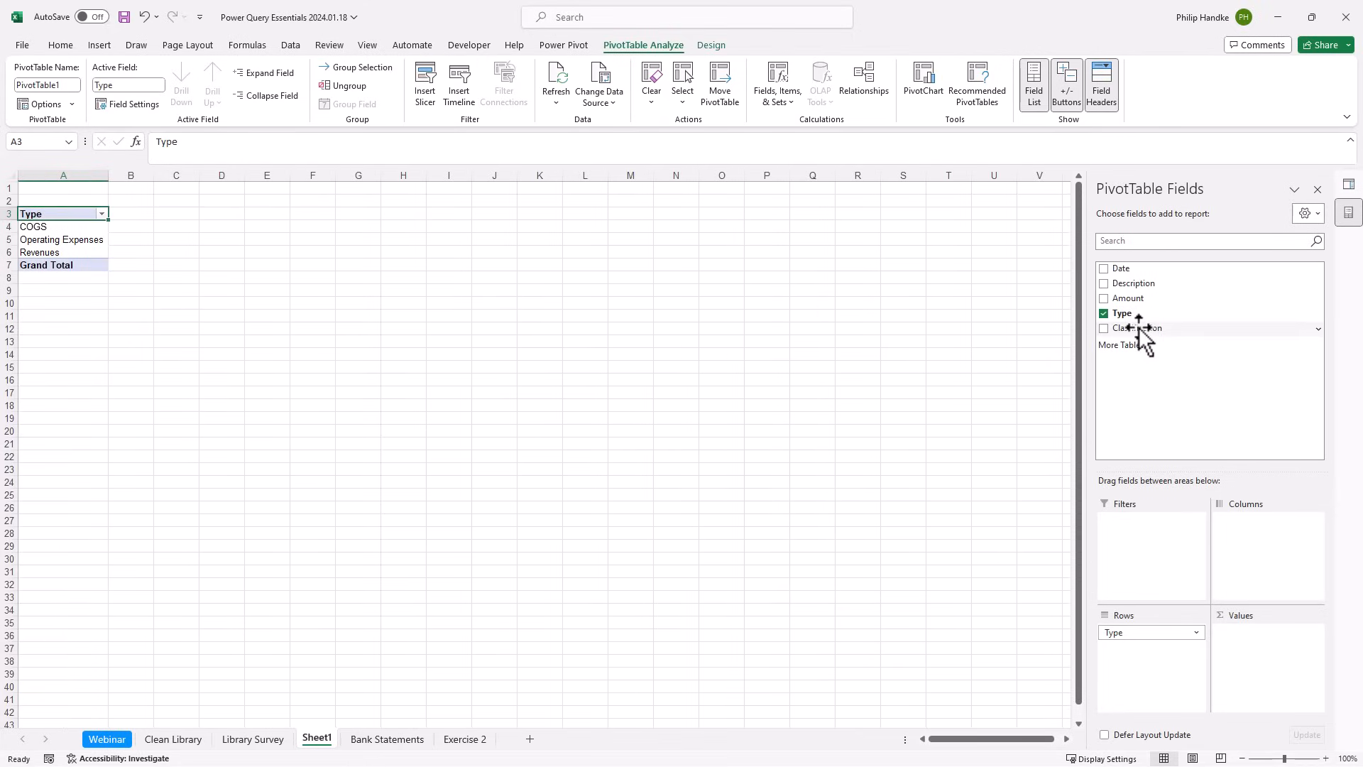
{"action": "left_click_drag", "start_coordinate": [1140, 329], "coordinate": [1151, 688]}
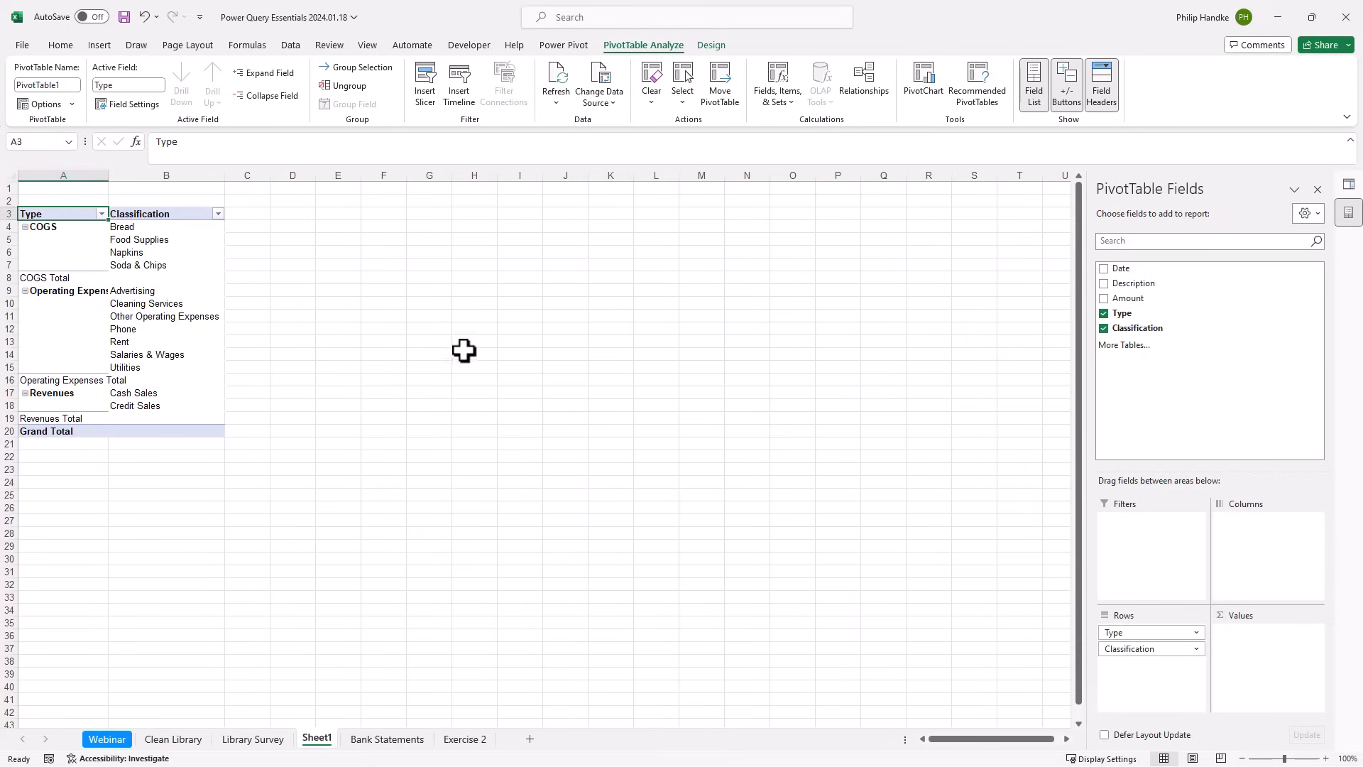
{"action": "left_click_drag", "start_coordinate": [1122, 301], "coordinate": [1243, 643]}
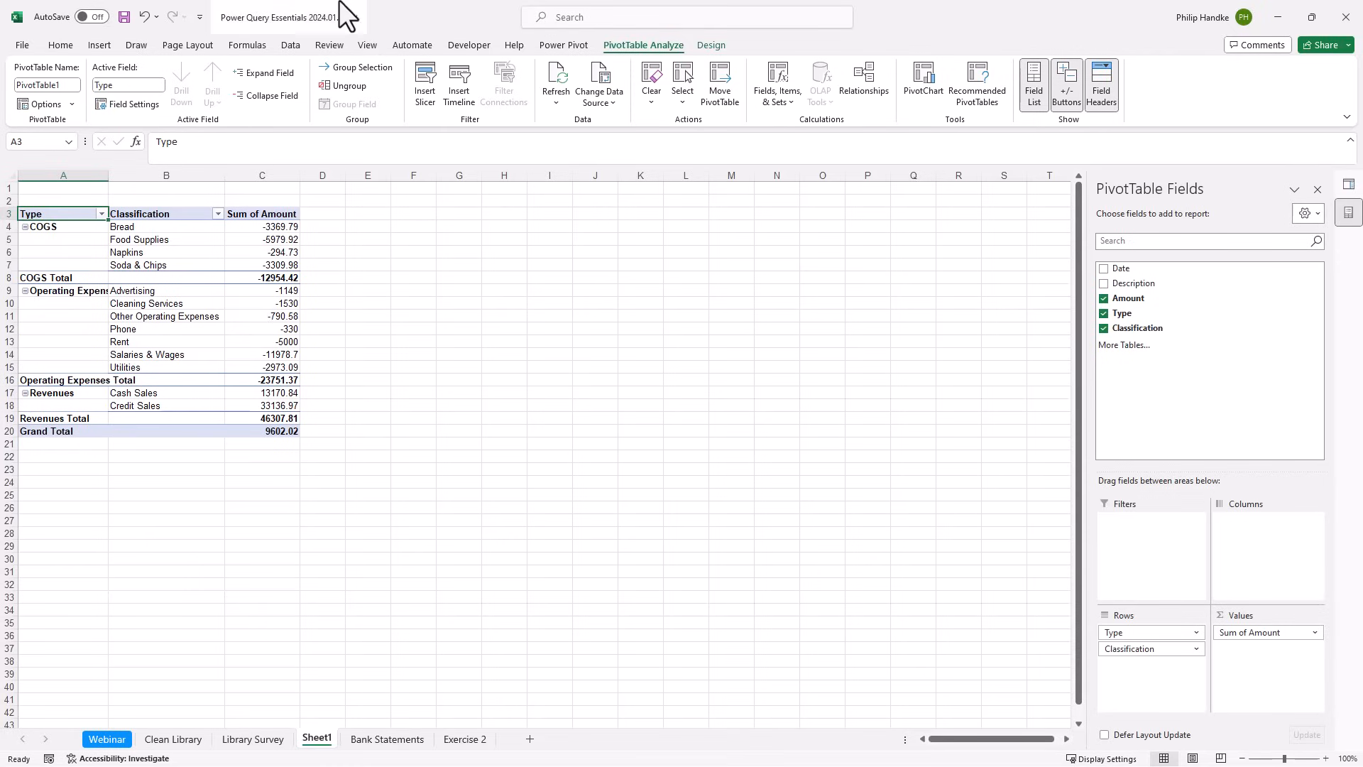
Show the PivotTable in compact form with all subtotals at the bottom of each group.
{"action": "left_click", "coordinate": [710, 45]}
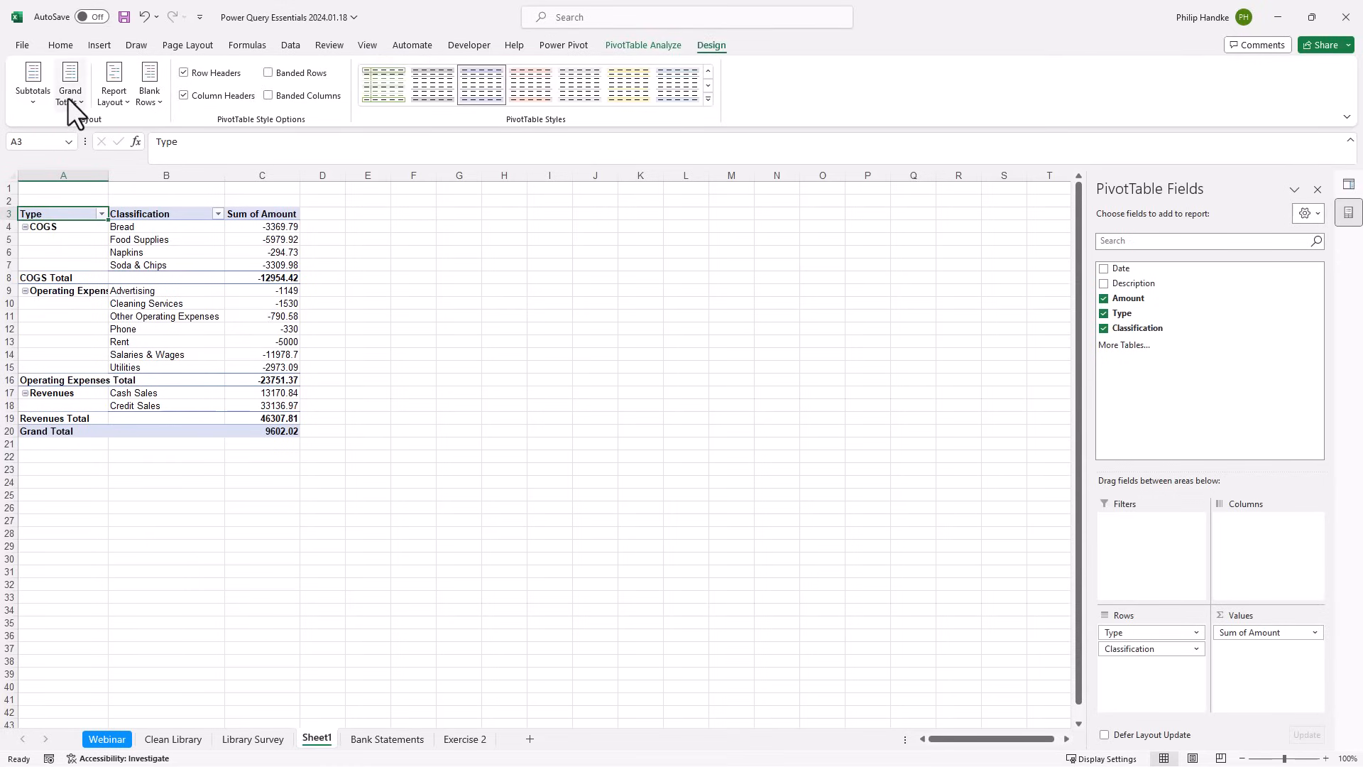
{"action": "left_click", "coordinate": [118, 96]}
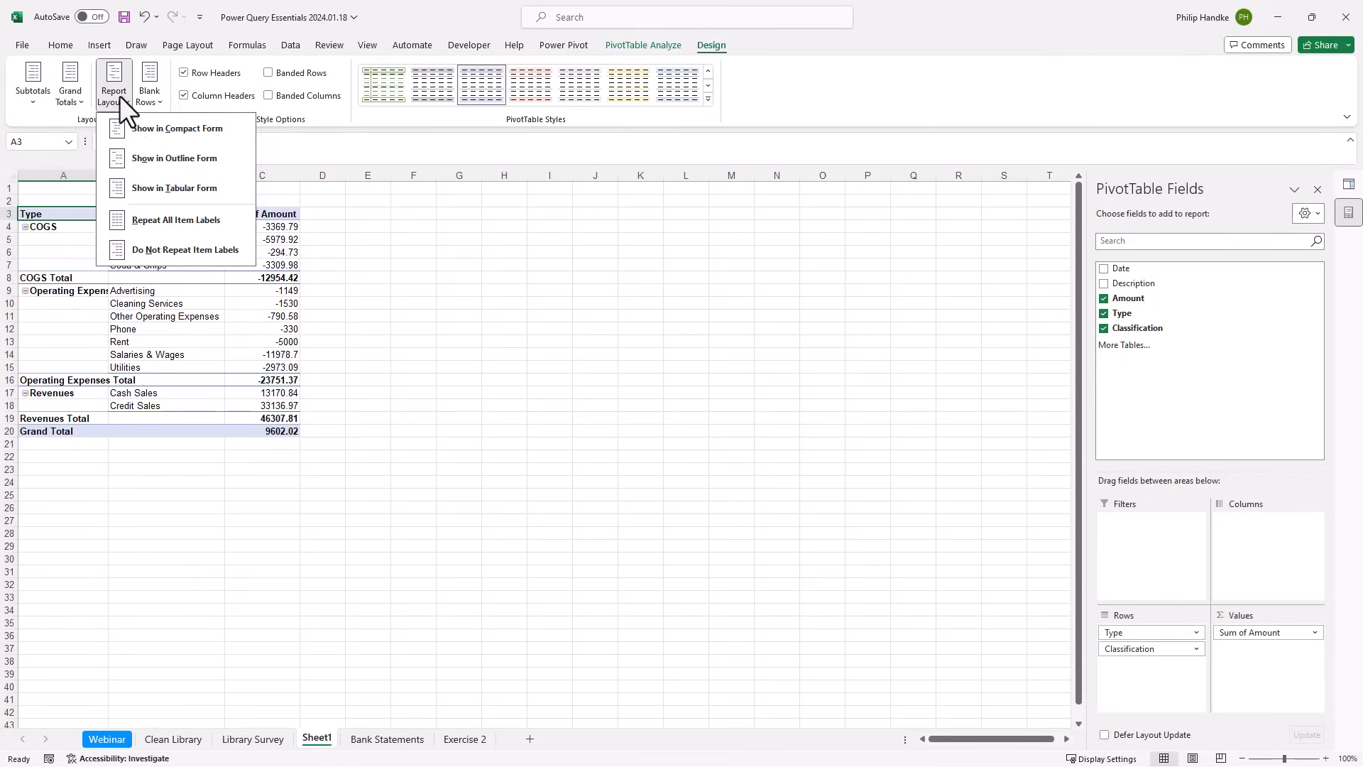
{"action": "left_click", "coordinate": [177, 129]}
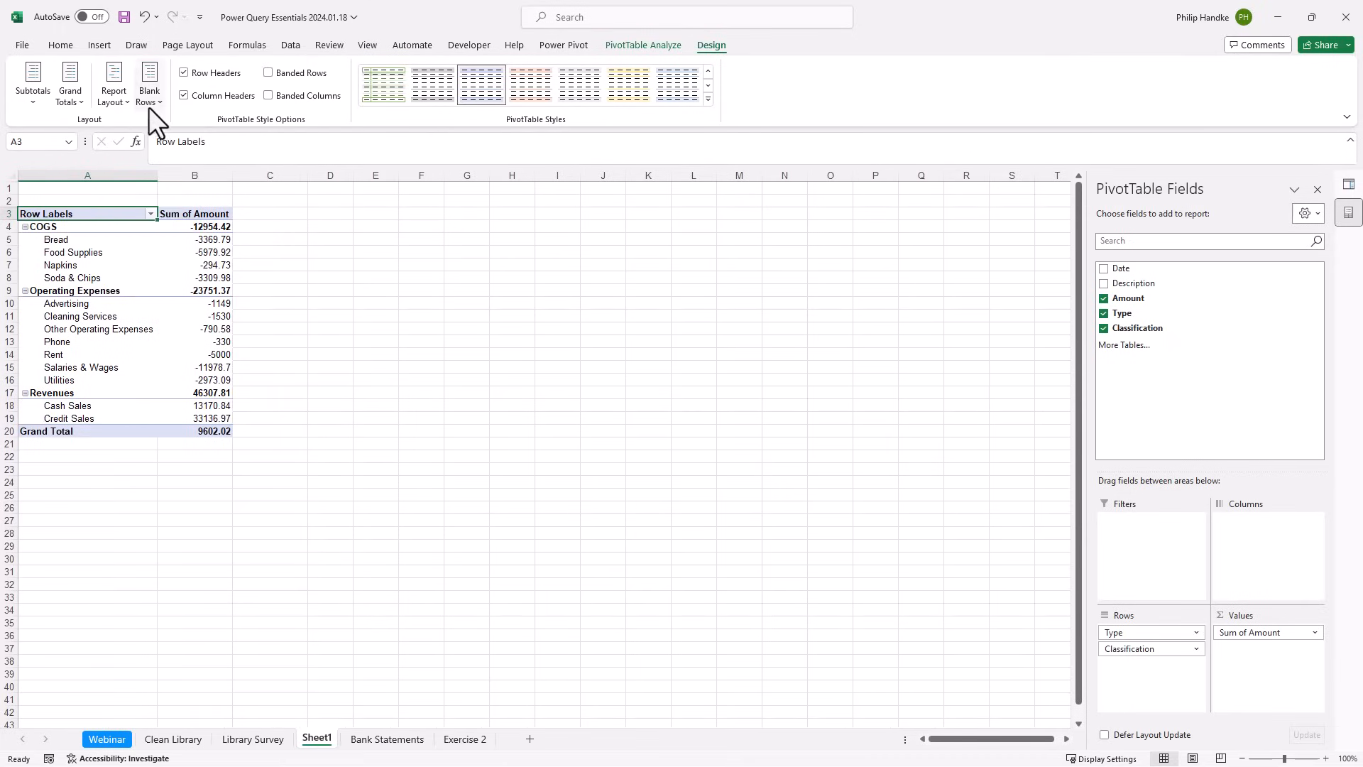
{"action": "left_click", "coordinate": [41, 95]}
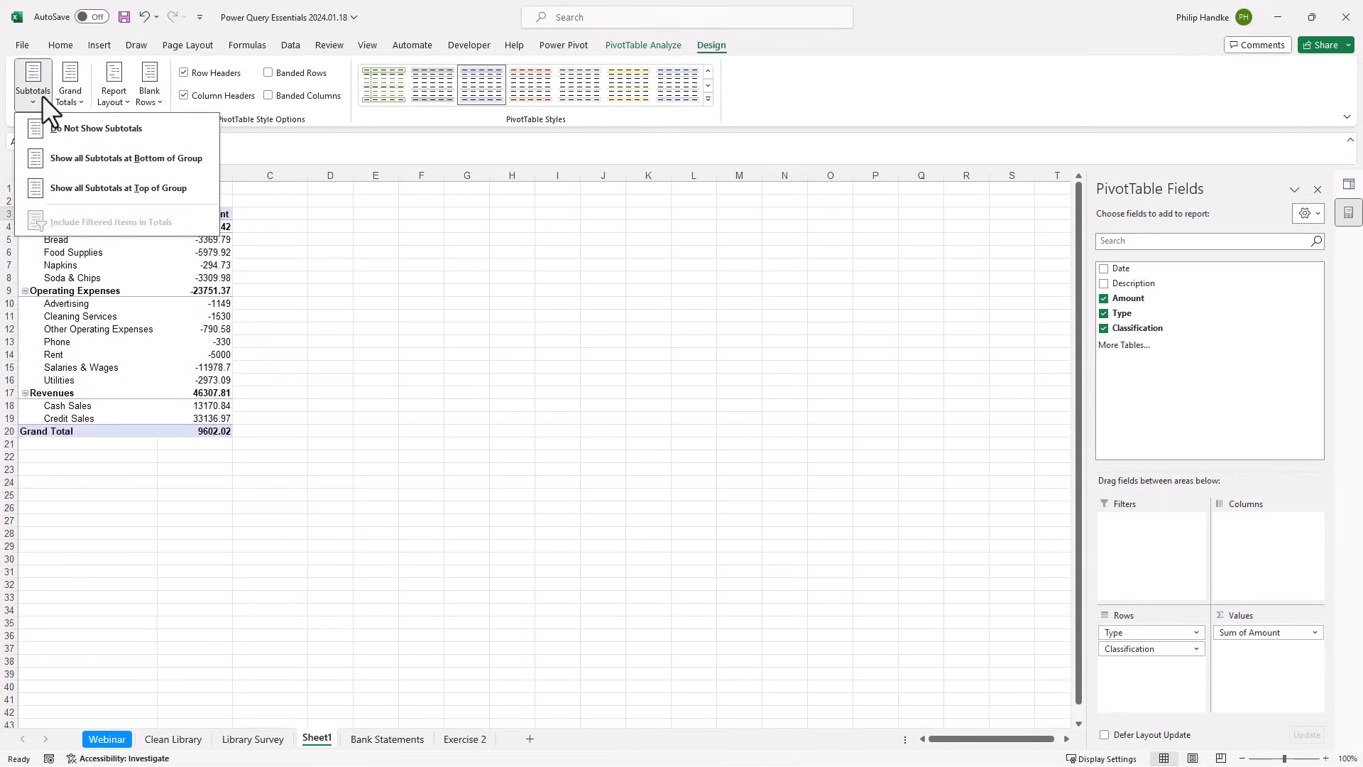
{"action": "left_click", "coordinate": [80, 159]}
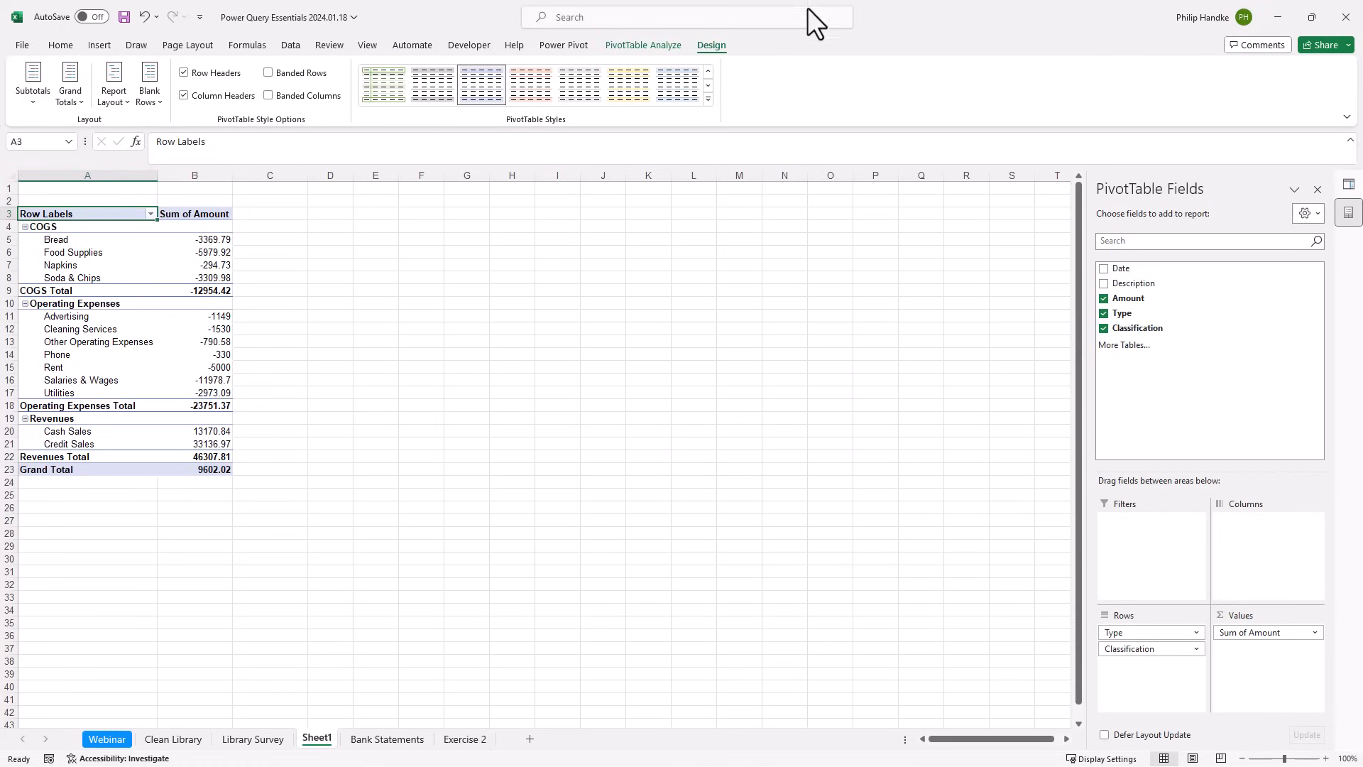
{"action": "left_click", "coordinate": [653, 45]}
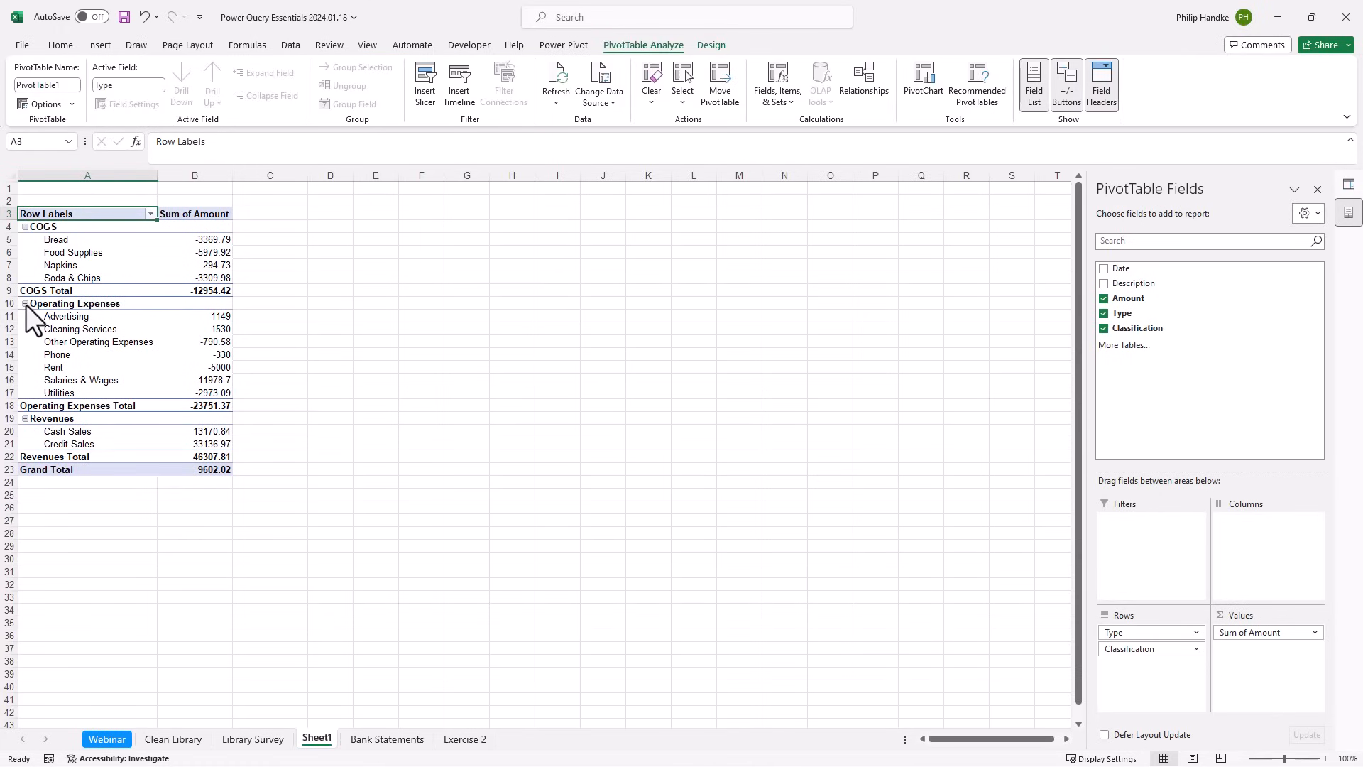
Hide the PivotTable's expand/collapse buttons and field headers, and insert a blank line after each item.
{"action": "left_click", "coordinate": [1068, 94]}
{"action": "left_click", "coordinate": [1099, 79]}
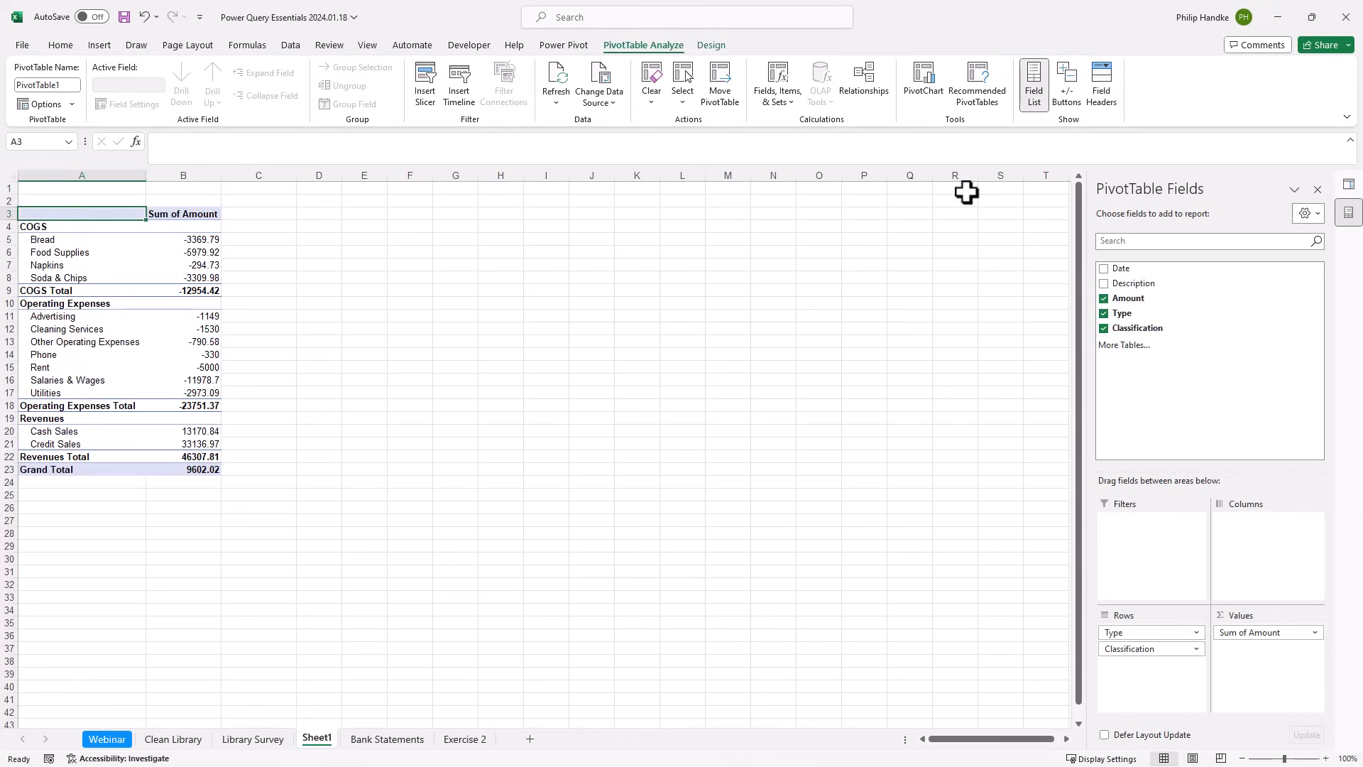
{"action": "left_click", "coordinate": [717, 44]}
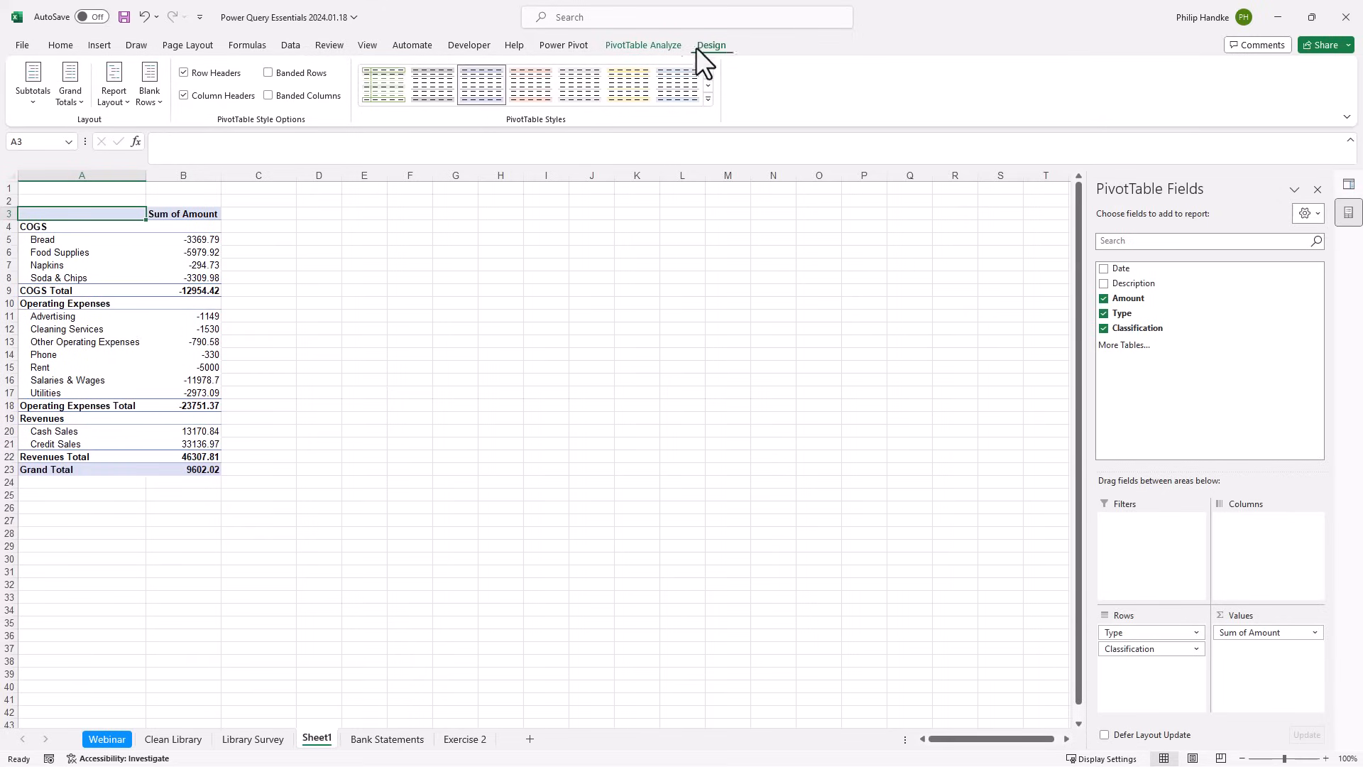
{"action": "left_click", "coordinate": [154, 99]}
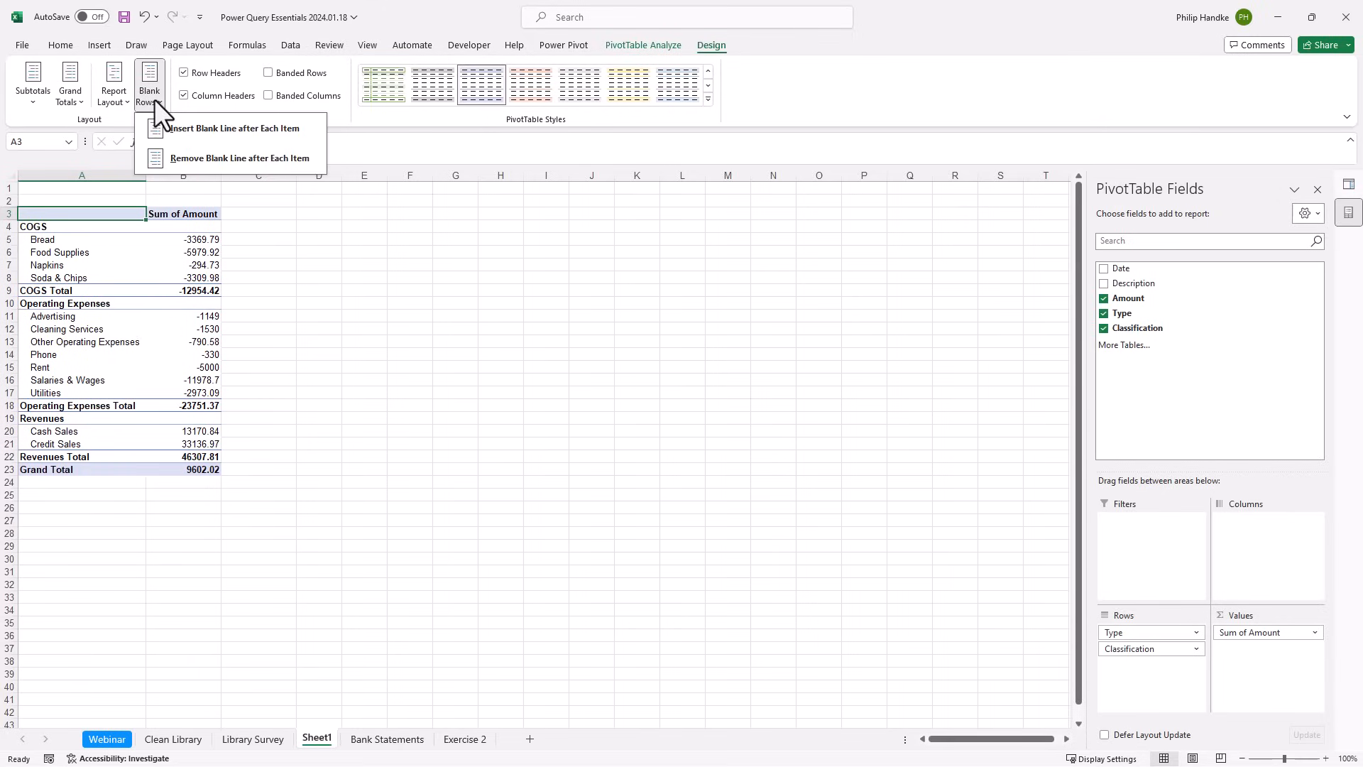
{"action": "left_click", "coordinate": [190, 128]}
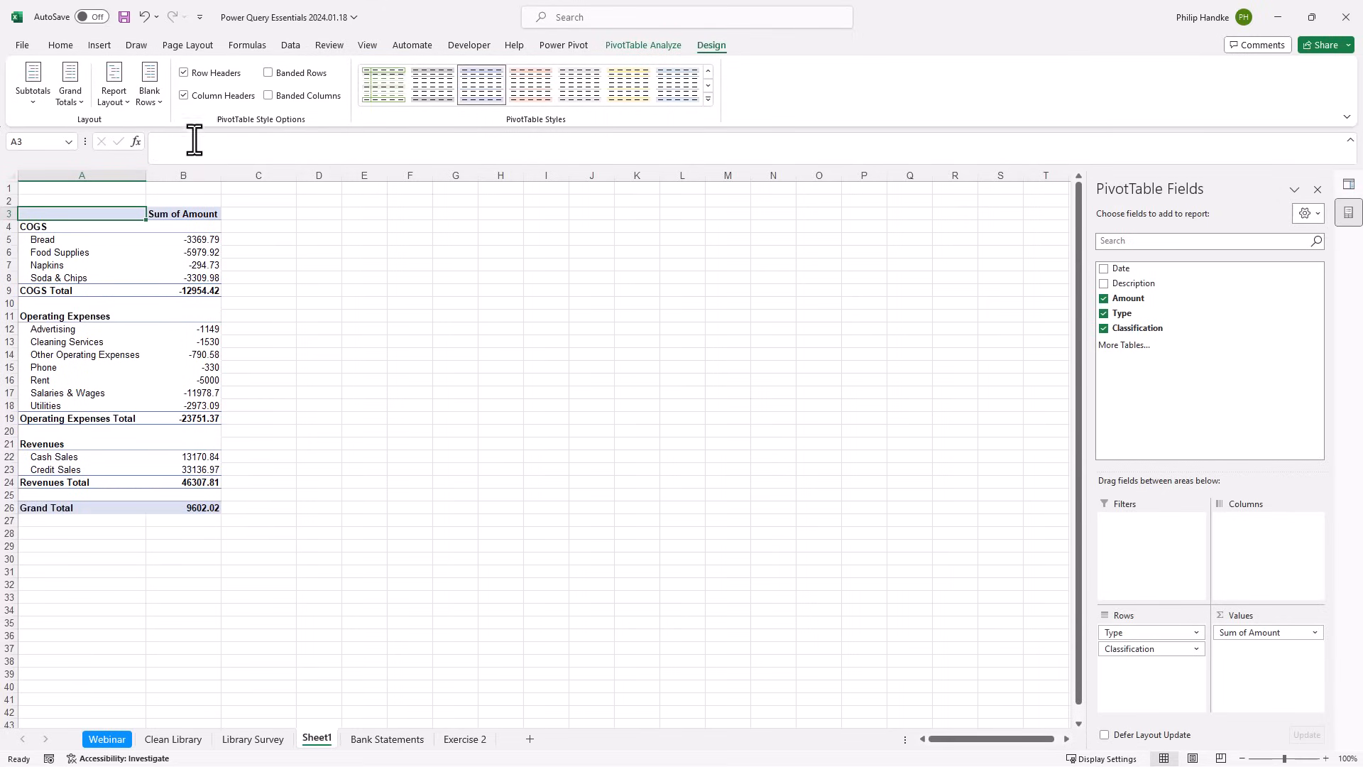
Rename the PivotTable's Sum of Amount header to YTD Sales and its Grand Total label to Net Income.
{"action": "left_click", "coordinate": [174, 217]}
{"action": "type", "text": "Y"}
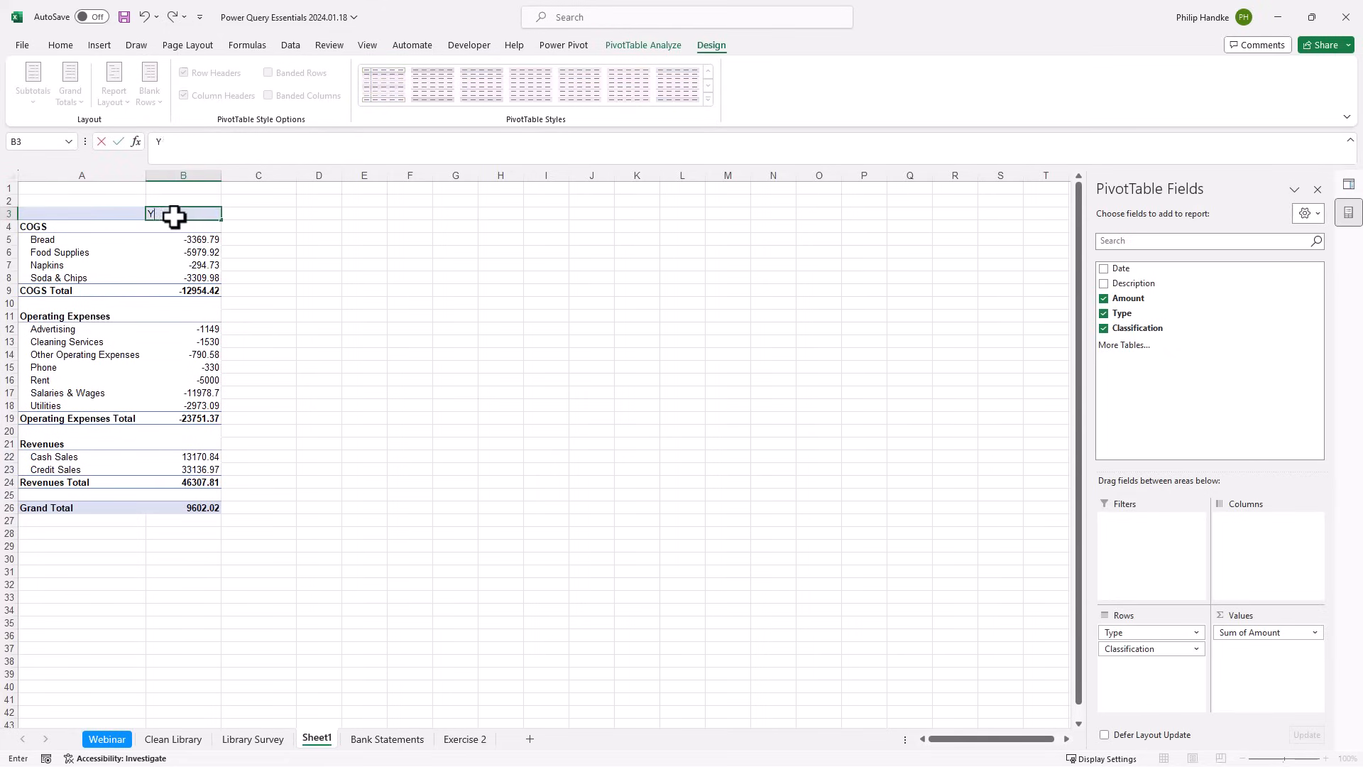
{"action": "type", "text": "TD Sales"}
{"action": "key", "text": "Return"}
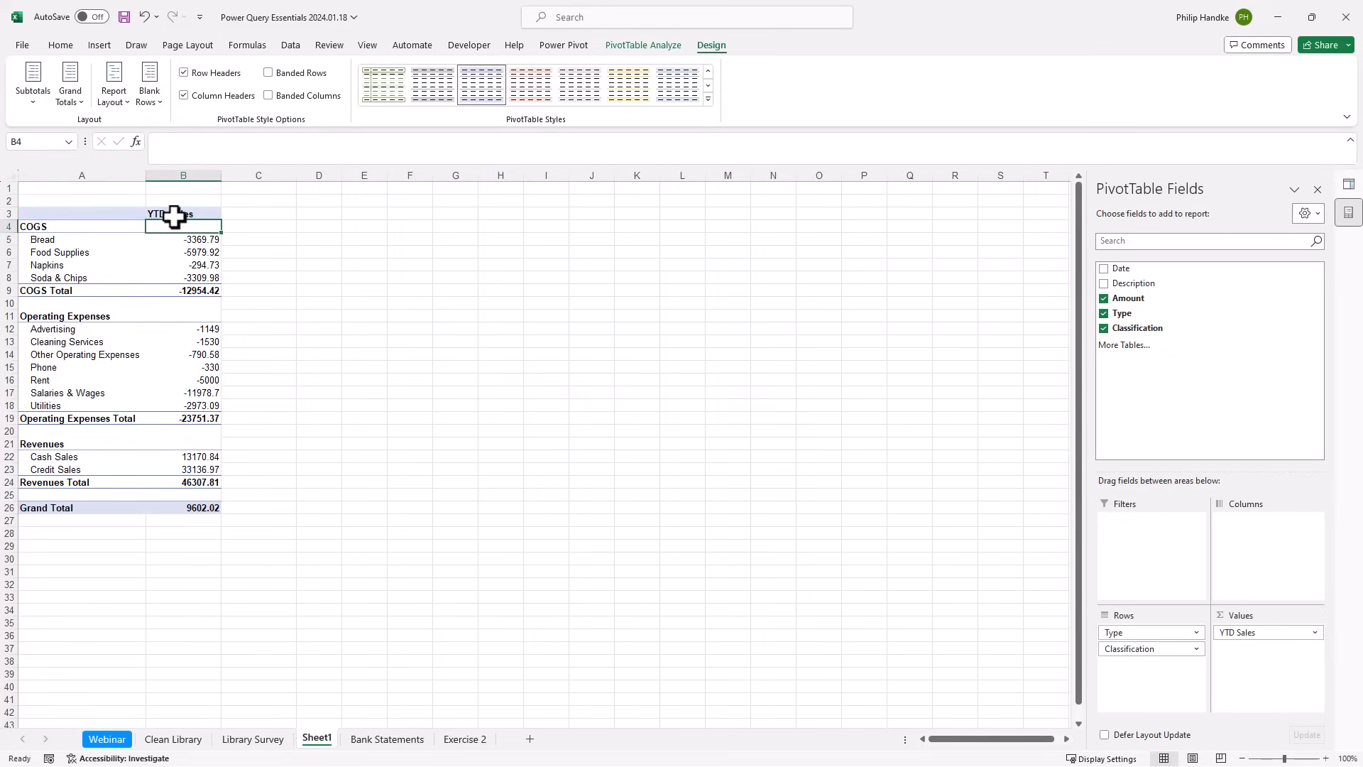
{"action": "left_click", "coordinate": [56, 506]}
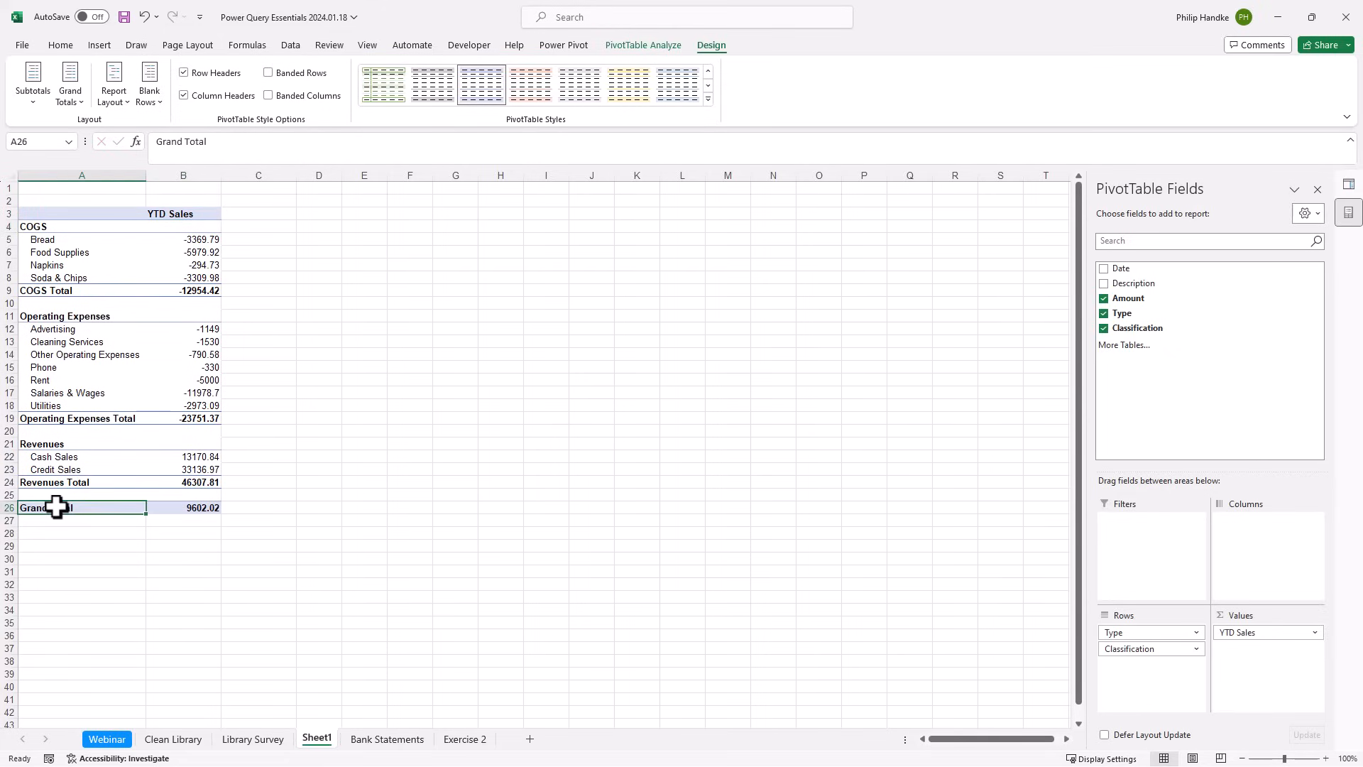
{"action": "type", "text": "Net Income"}
{"action": "key", "text": "Return"}
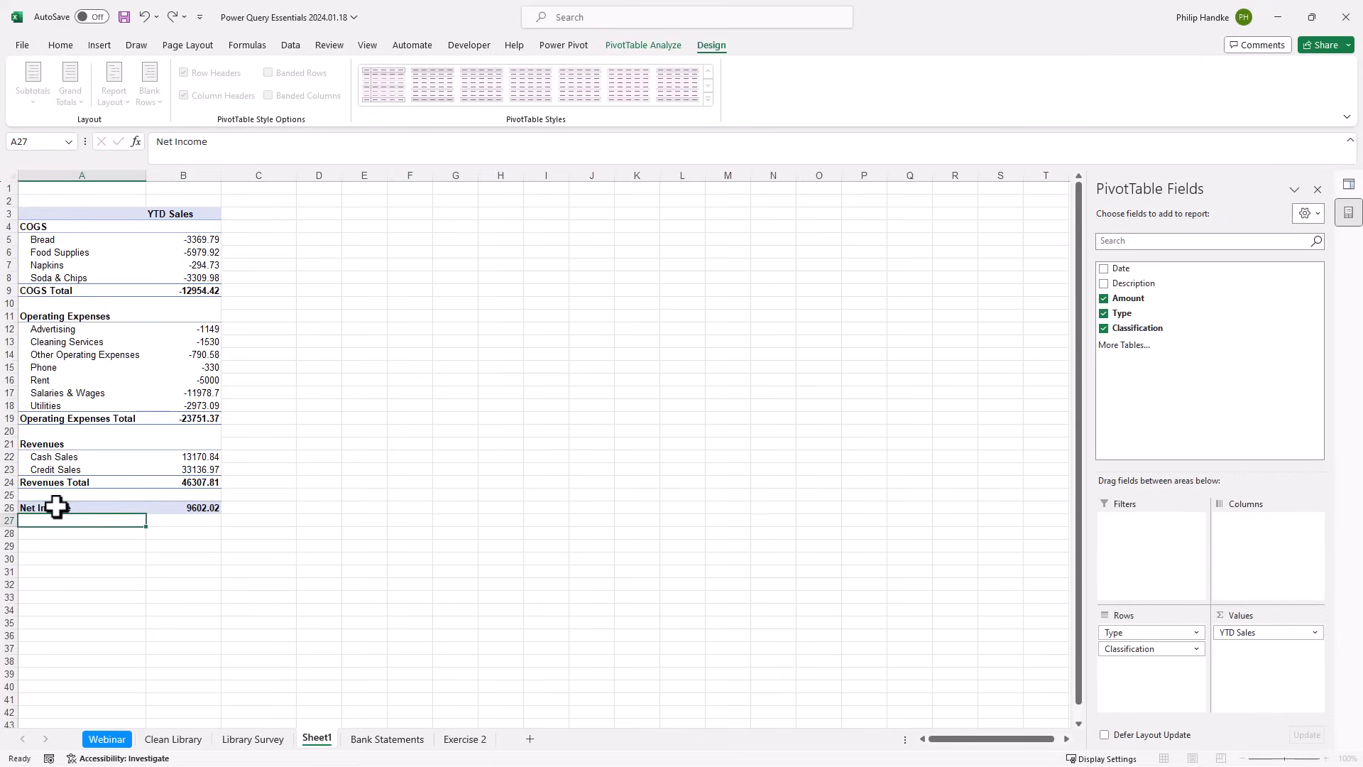
Move the Revenues group above COGS in the PivotTable and widen the YTD Sales column.
{"action": "left_click", "coordinate": [34, 441]}
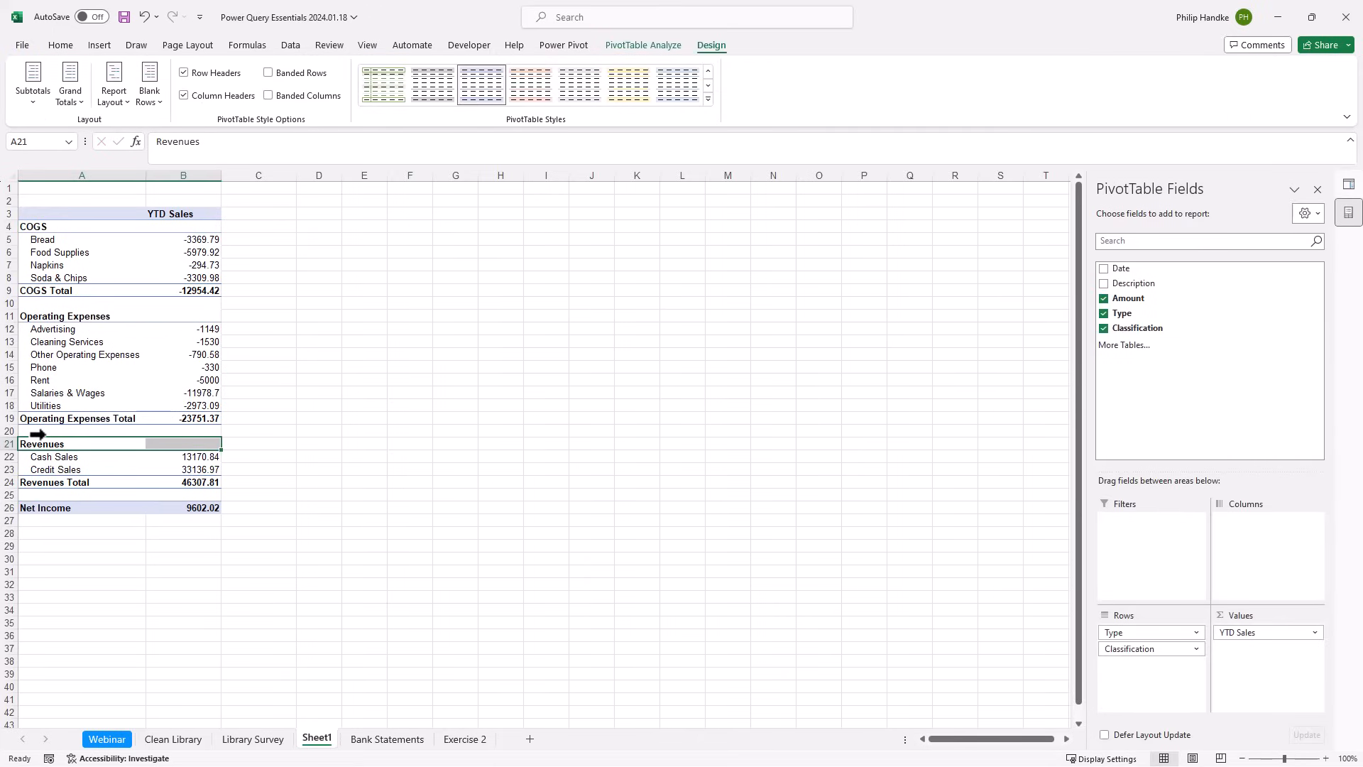
{"action": "left_click", "coordinate": [25, 457]}
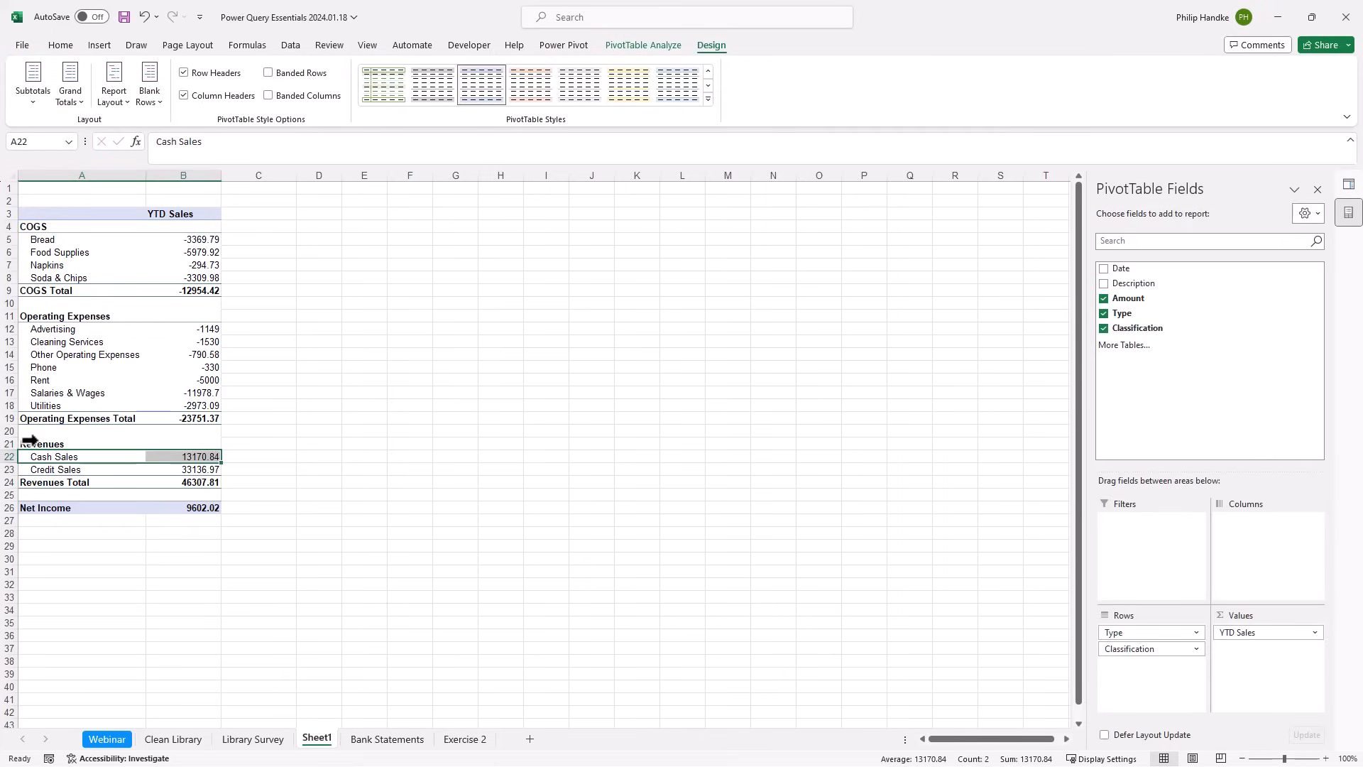
{"action": "left_click", "coordinate": [23, 440]}
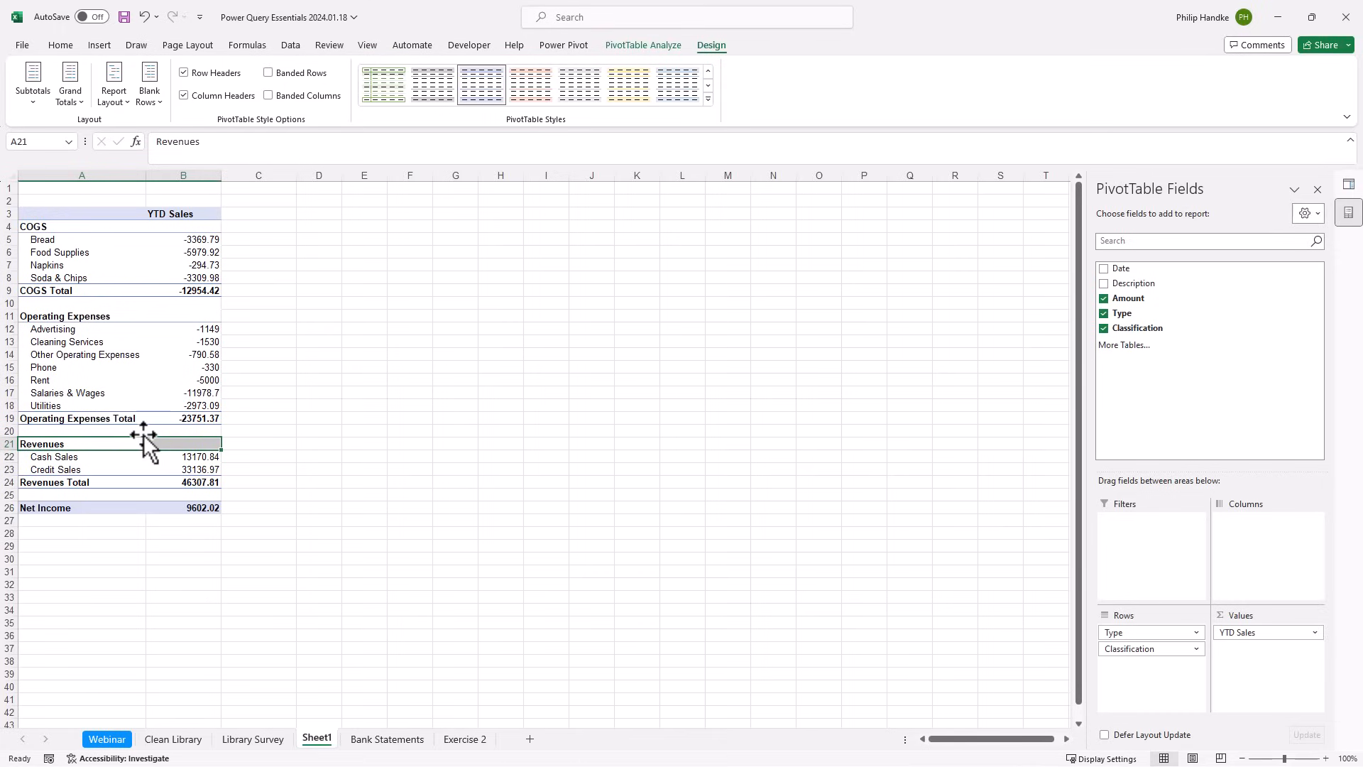
{"action": "left_click_drag", "start_coordinate": [142, 436], "coordinate": [142, 344]}
{"action": "left_click_drag", "start_coordinate": [139, 270], "coordinate": [139, 249]}
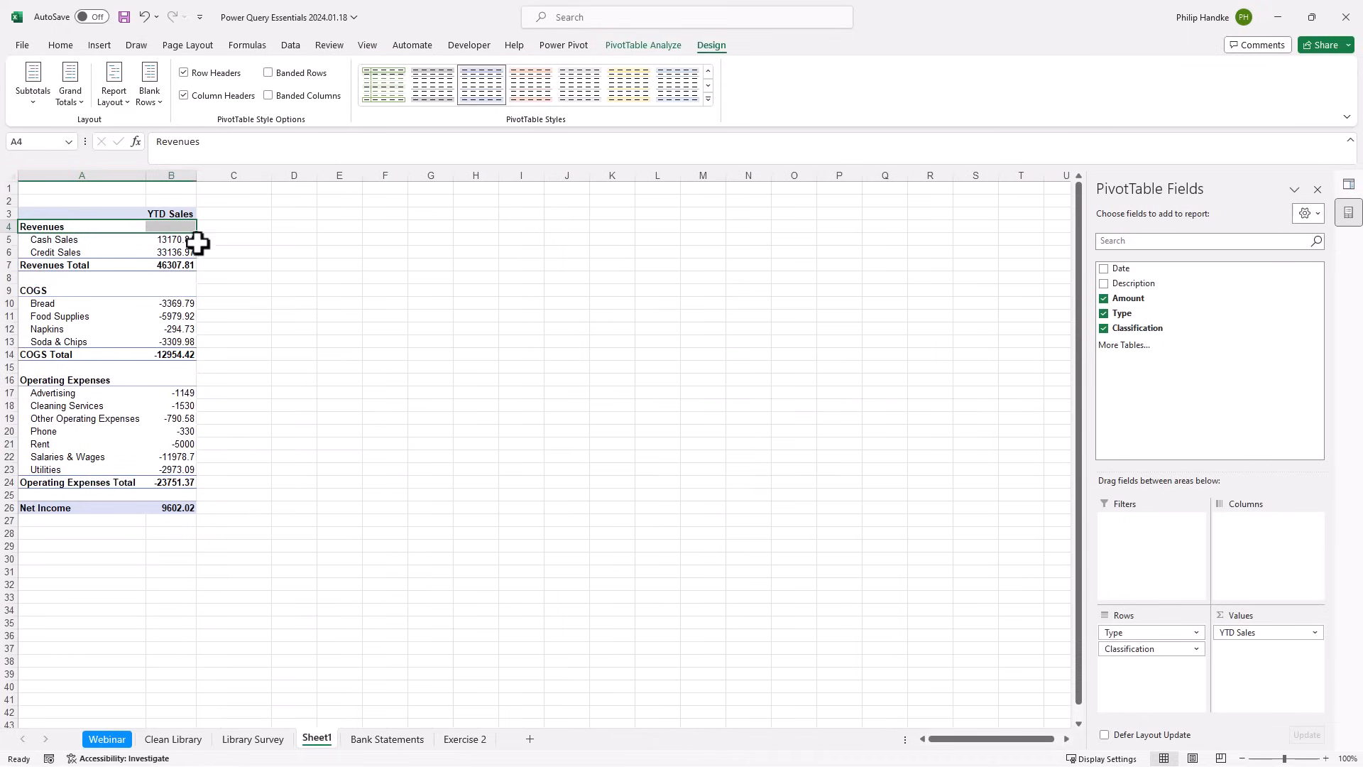
{"action": "left_click_drag", "start_coordinate": [196, 174], "coordinate": [221, 176]}
Format the YTD Sales values as $ currency with two decimals and black parenthesized negatives, and widen their column.
{"action": "left_click", "coordinate": [181, 288]}
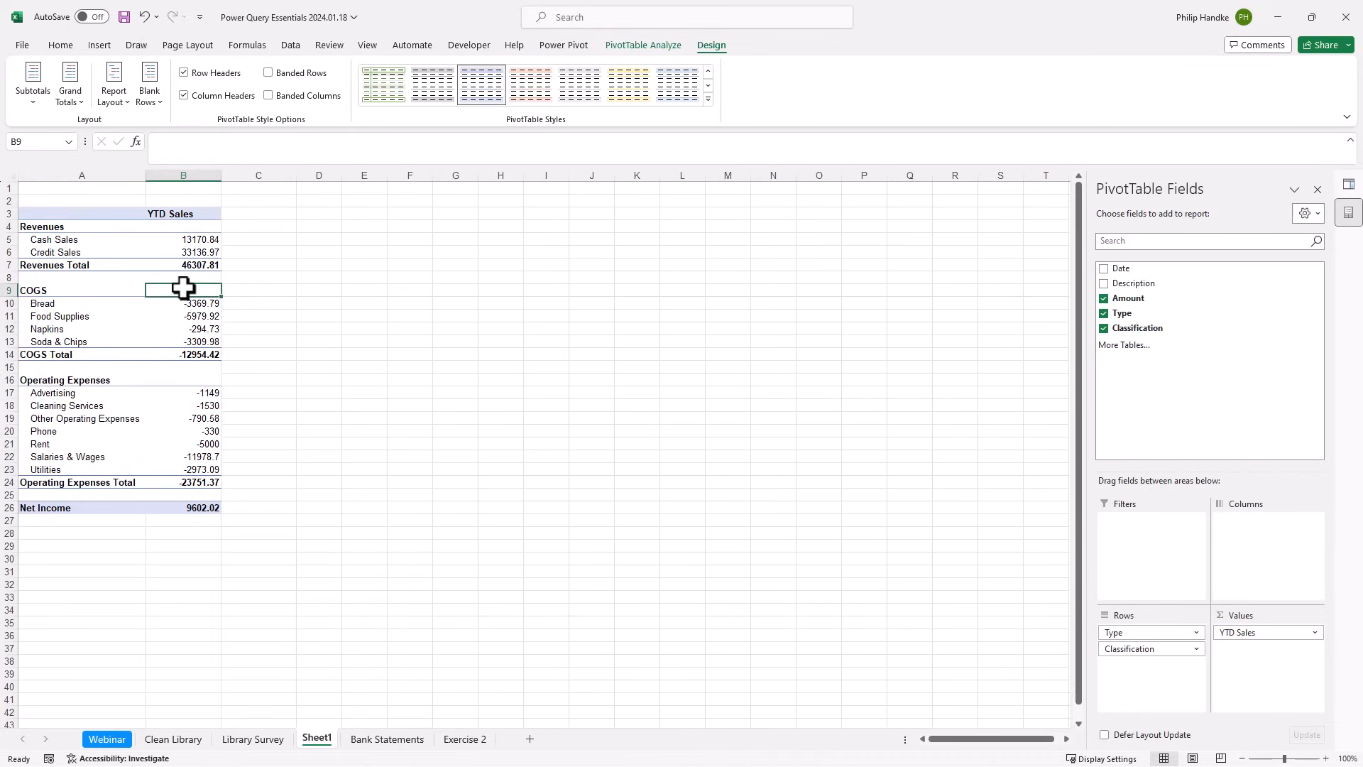
{"action": "right_click", "coordinate": [186, 289]}
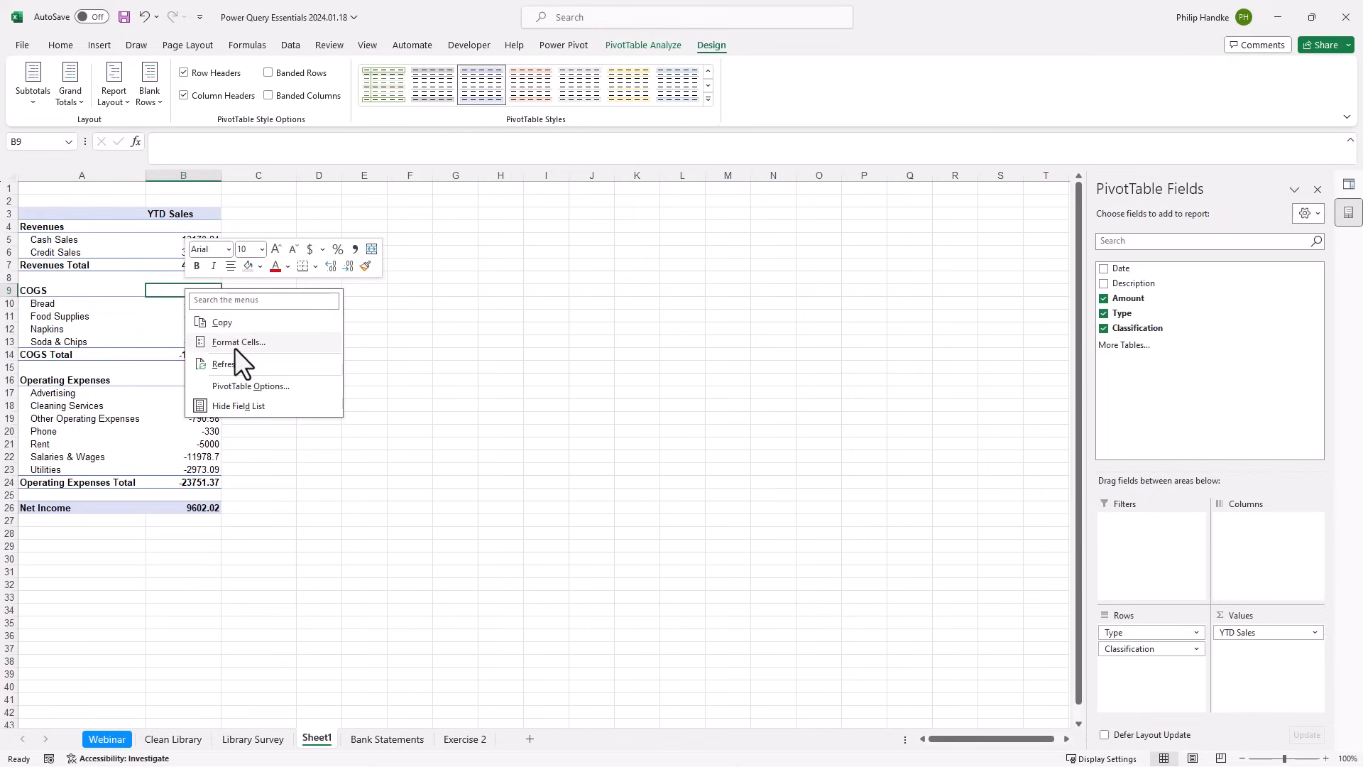
{"action": "key", "text": "Escape"}
{"action": "left_click", "coordinate": [162, 304]}
{"action": "right_click", "coordinate": [170, 301]}
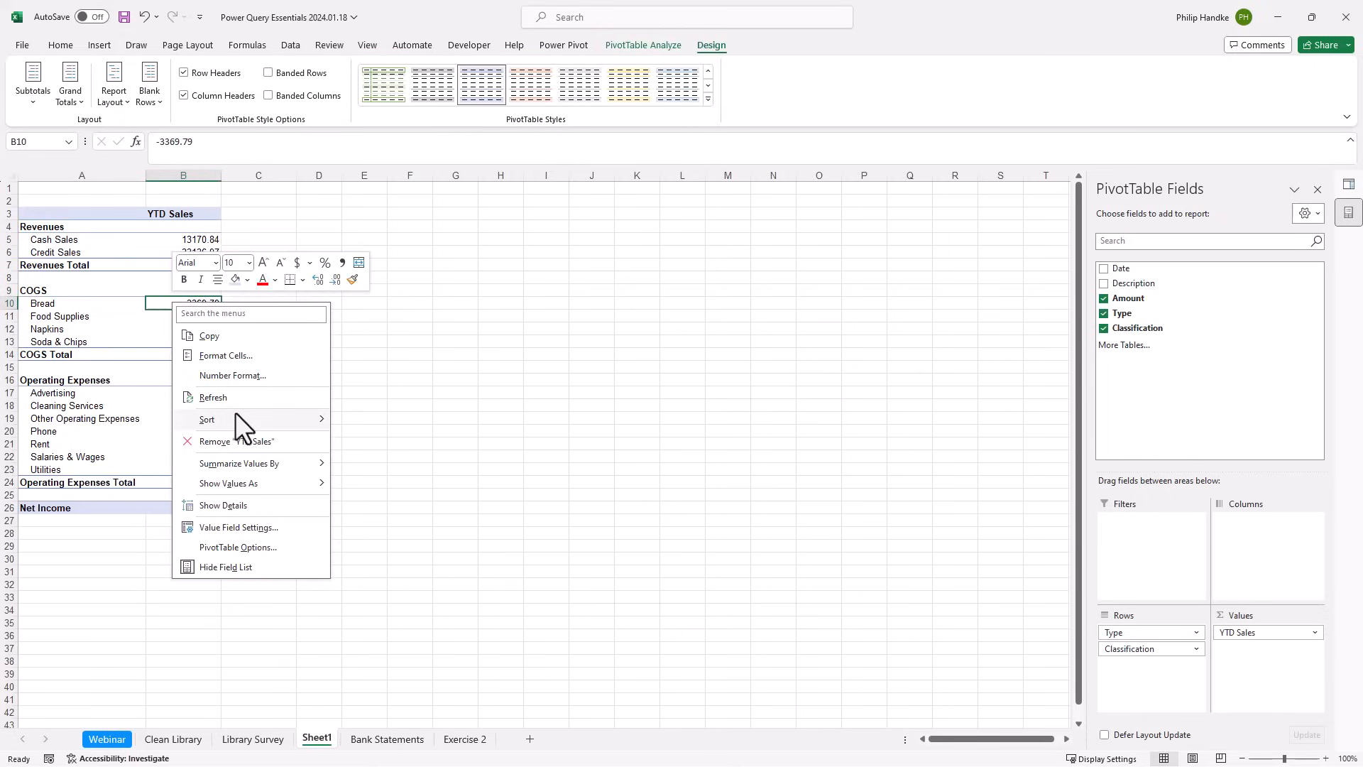
{"action": "left_click", "coordinate": [228, 375]}
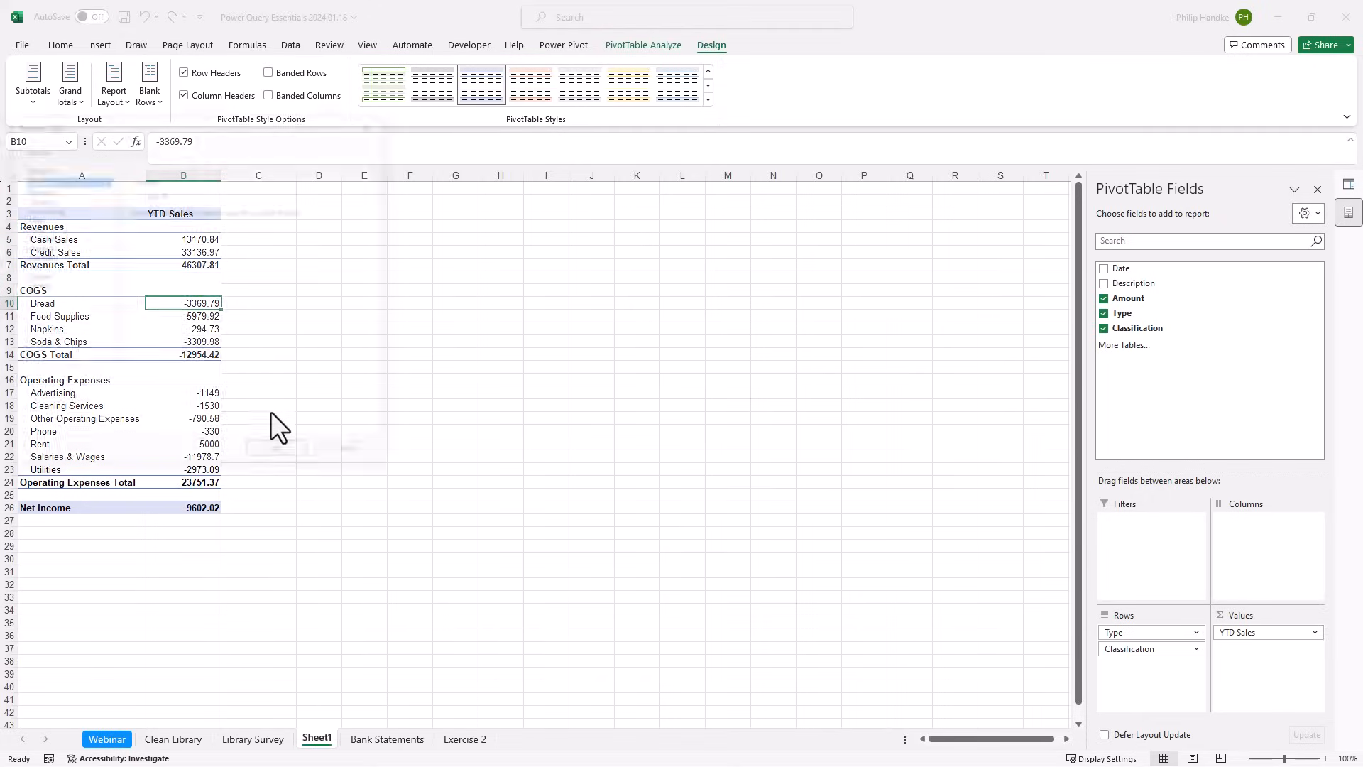
{"action": "left_click", "coordinate": [70, 198]}
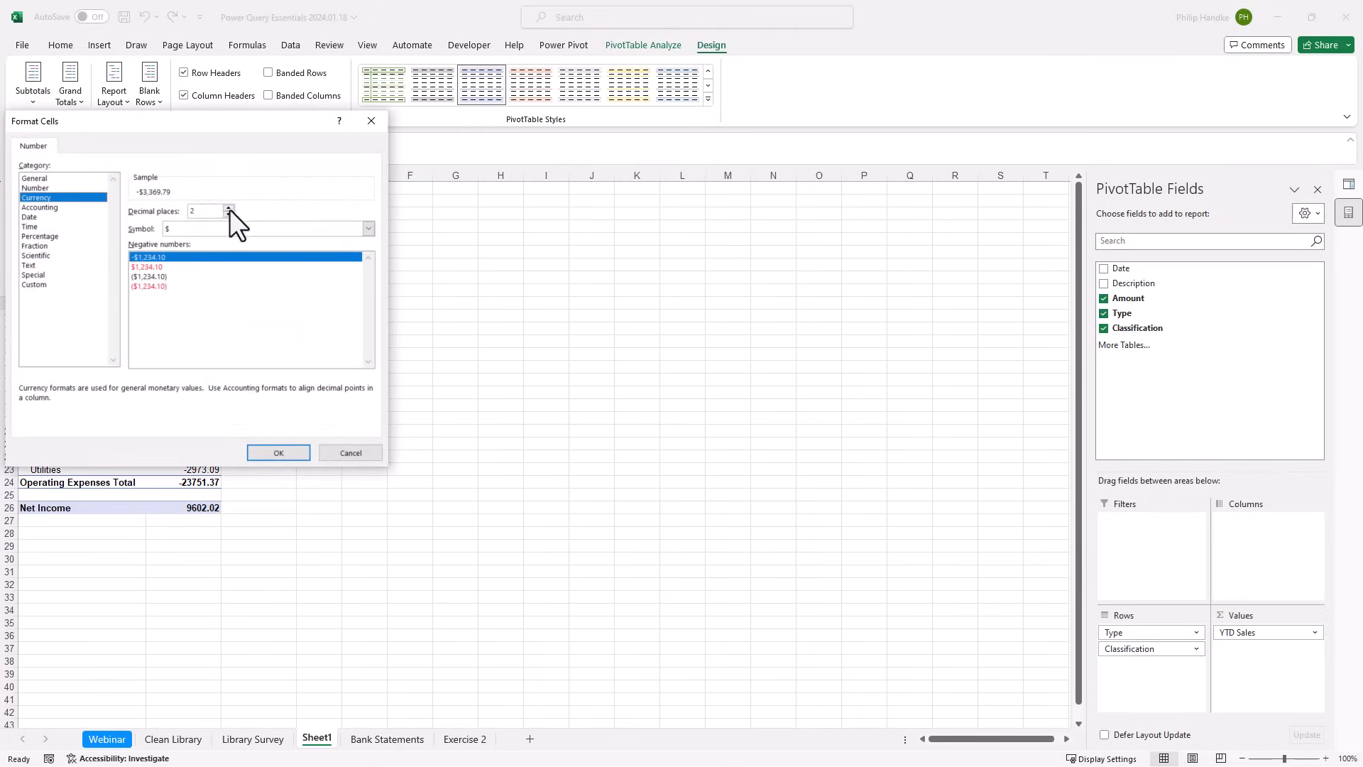
{"action": "left_click", "coordinate": [168, 275]}
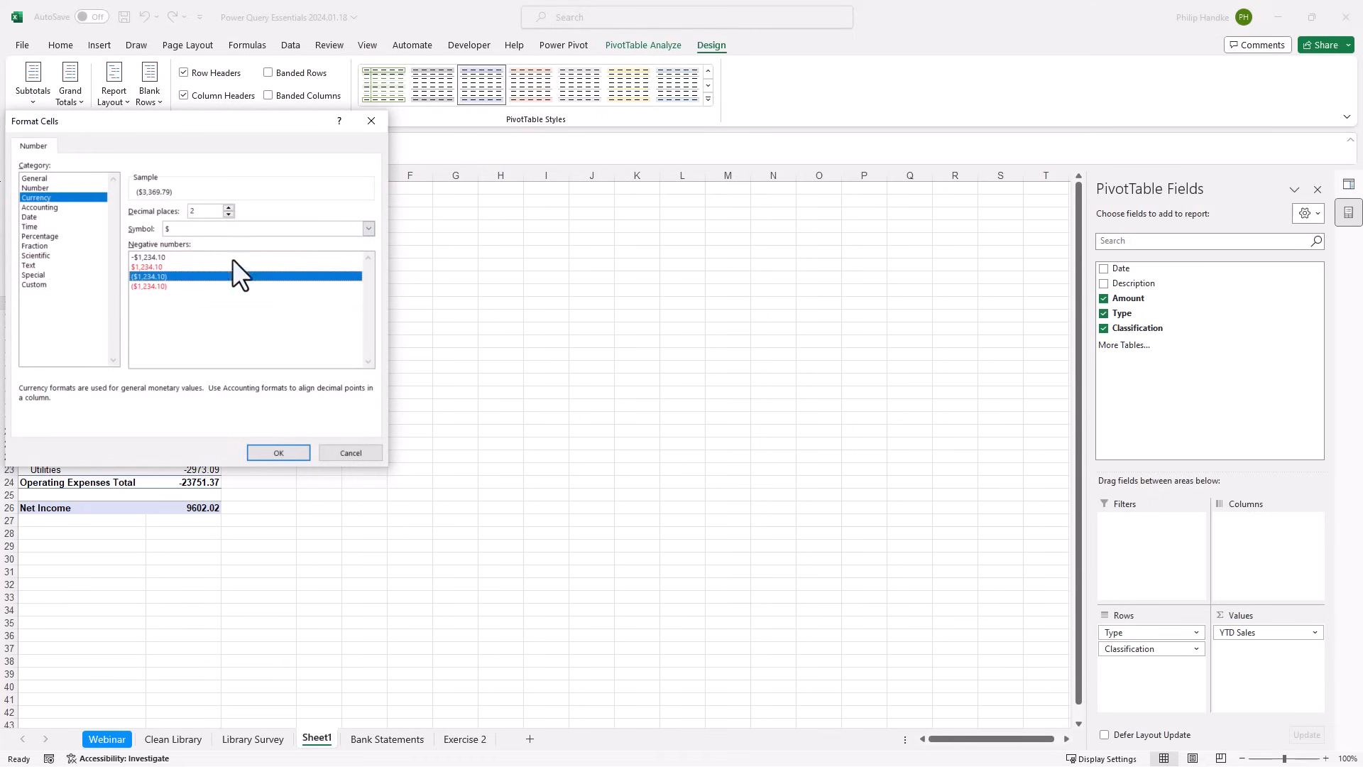
{"action": "left_click", "coordinate": [293, 452]}
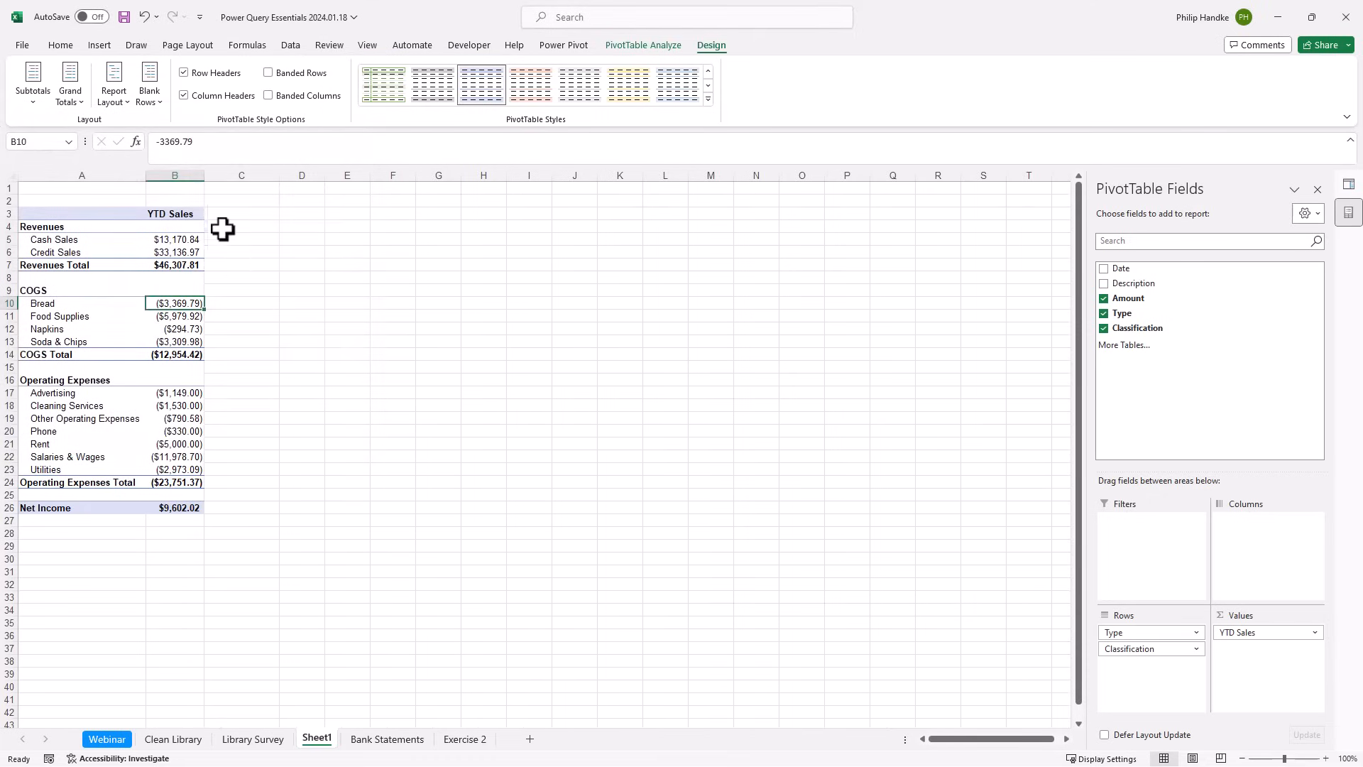
{"action": "left_click_drag", "start_coordinate": [205, 174], "coordinate": [216, 175]}
{"action": "left_click_drag", "start_coordinate": [216, 175], "coordinate": [220, 174]}
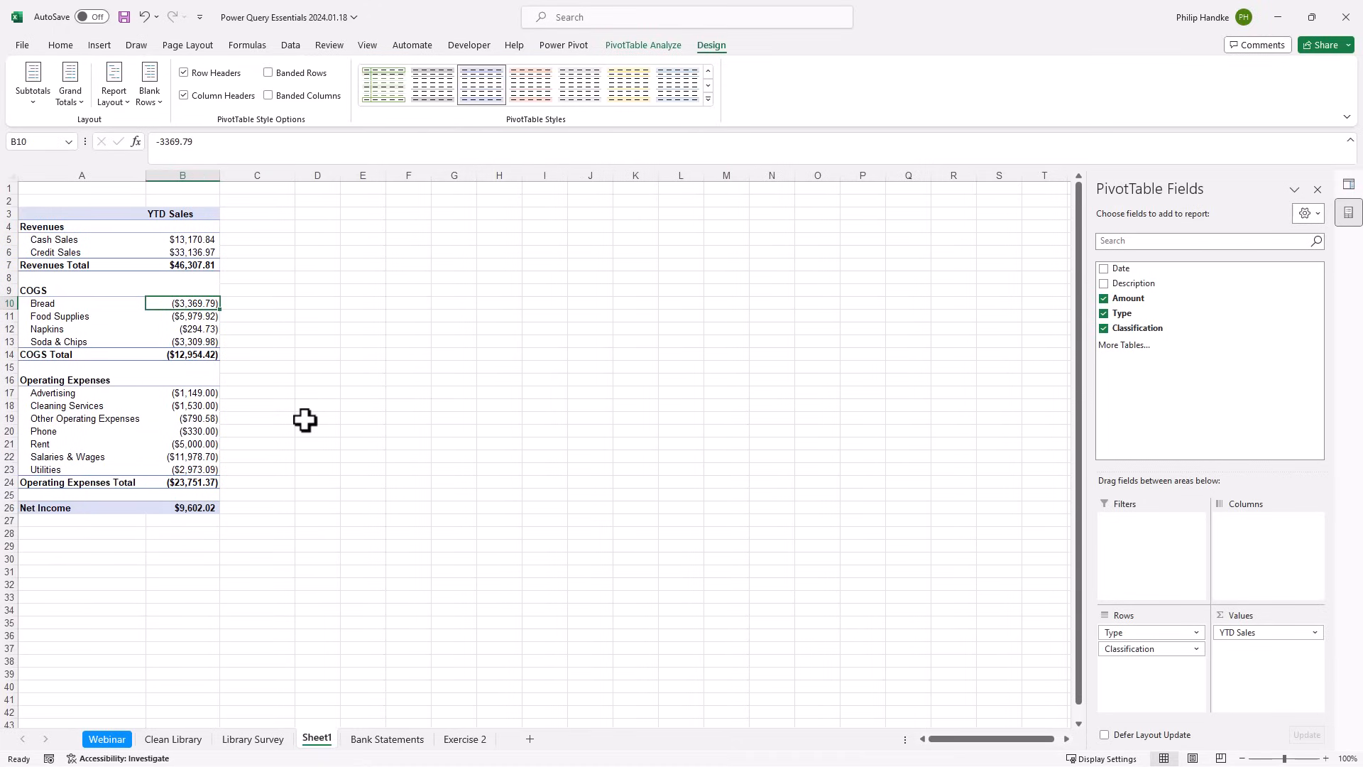
Move Salaries & Wages to the top of Operating Expenses and Credit Sales above Cash Sales, rewidening the values column.
{"action": "left_click", "coordinate": [99, 454]}
{"action": "left_click_drag", "start_coordinate": [106, 443], "coordinate": [110, 394]}
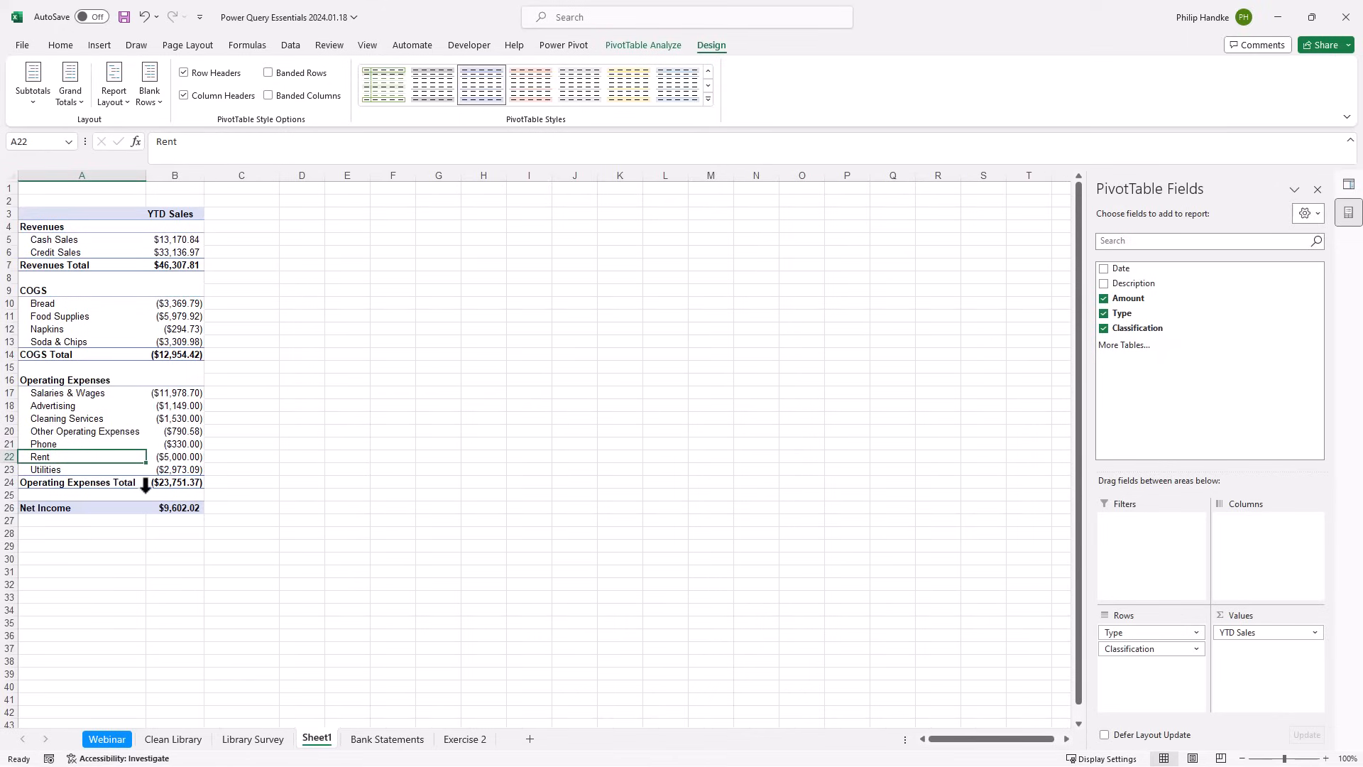
{"action": "left_click_drag", "start_coordinate": [204, 175], "coordinate": [222, 175]}
{"action": "left_click", "coordinate": [124, 249]}
{"action": "left_click_drag", "start_coordinate": [102, 246], "coordinate": [105, 242]}
{"action": "left_click_drag", "start_coordinate": [203, 176], "coordinate": [216, 179]}
Right-align the YTD Sales header cell above the PivotTable's amounts.
{"action": "left_click", "coordinate": [189, 212]}
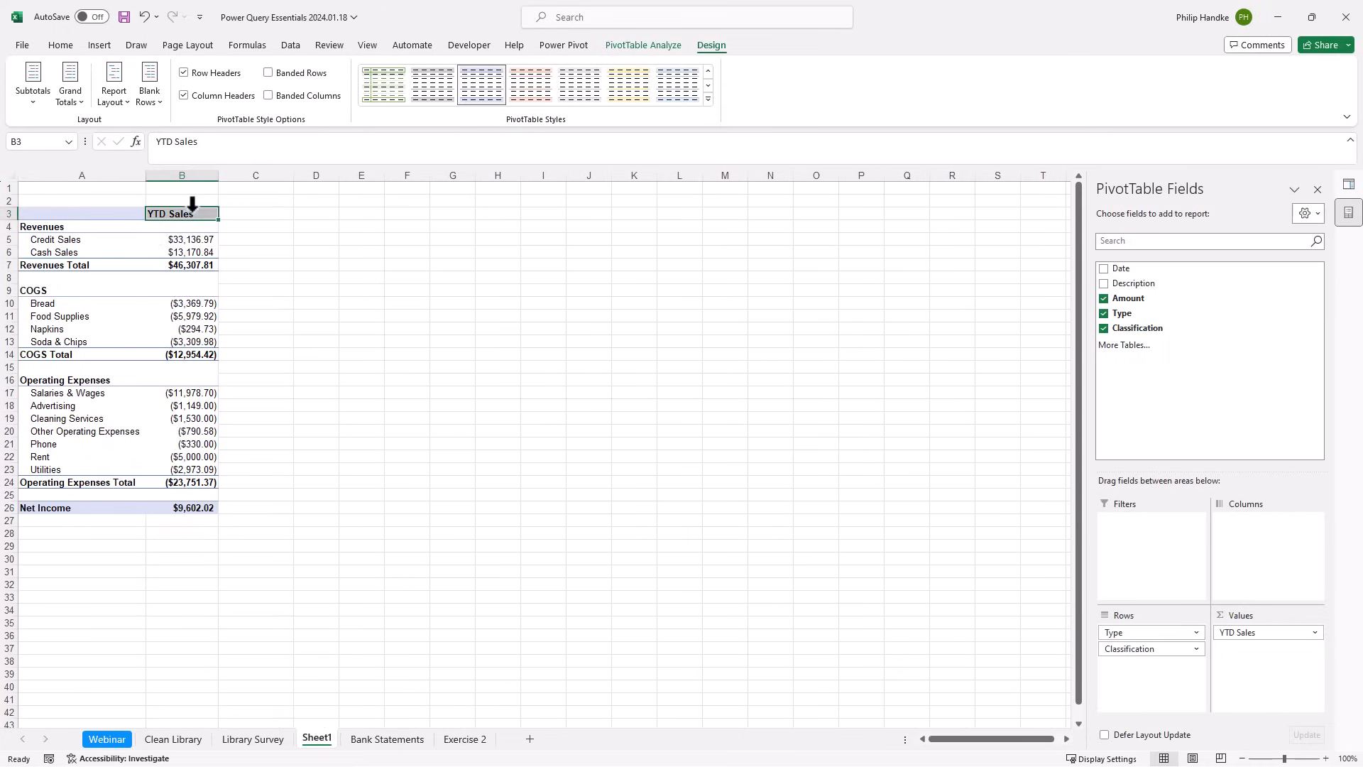
{"action": "left_click", "coordinate": [61, 44]}
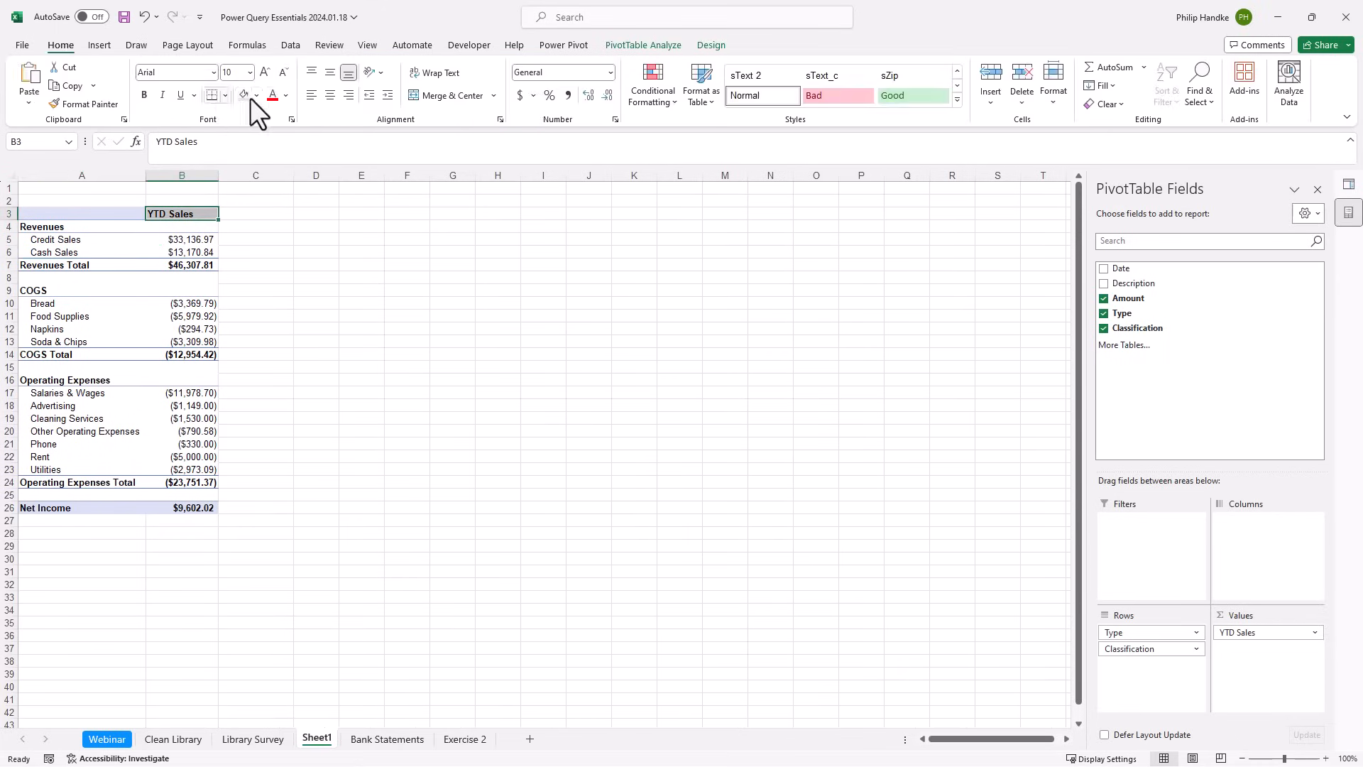
{"action": "left_click", "coordinate": [349, 95]}
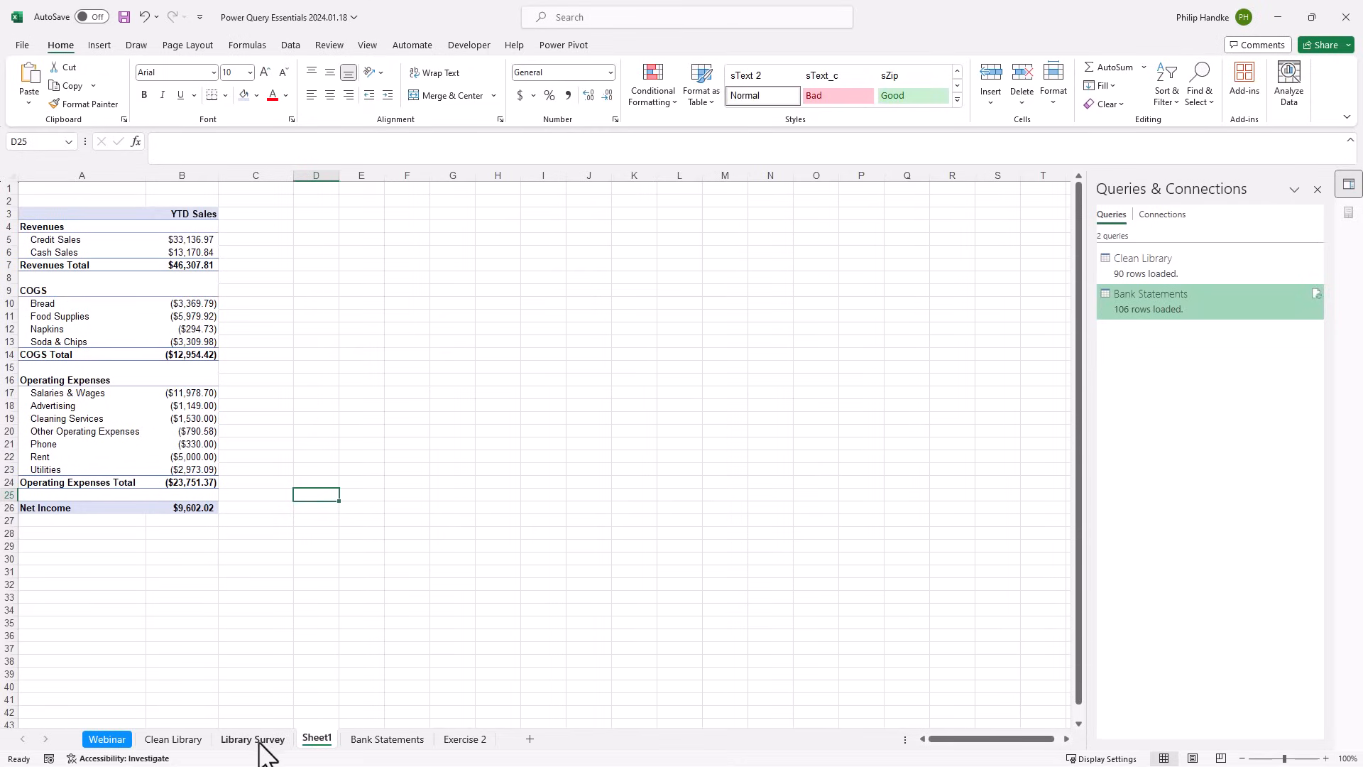
Check the Bank Statements table down to its last row for the latest transaction date.
{"action": "left_click", "coordinate": [387, 740]}
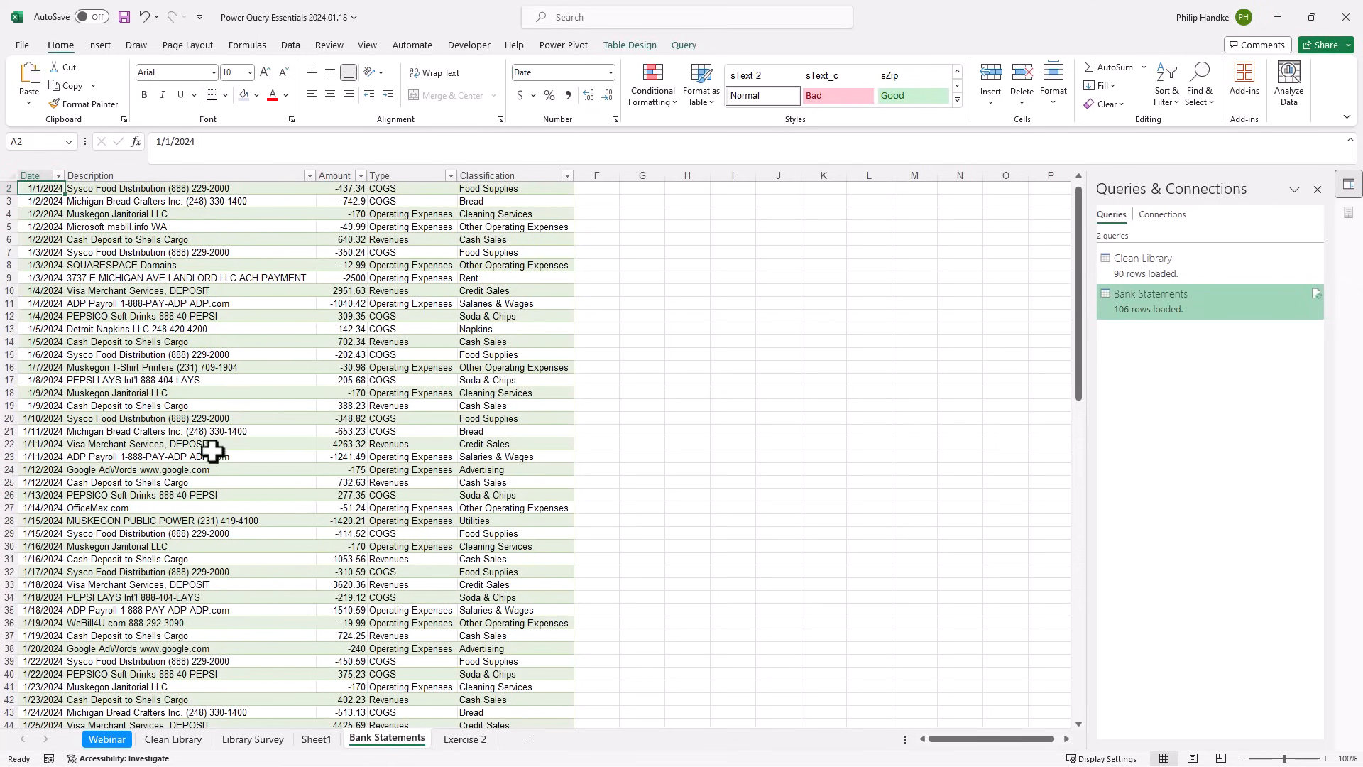
{"action": "scroll", "coordinate": [210, 426], "scroll_direction": "down", "scroll_amount": 10}
{"action": "scroll", "coordinate": [89, 438], "scroll_direction": "down", "scroll_amount": 17}
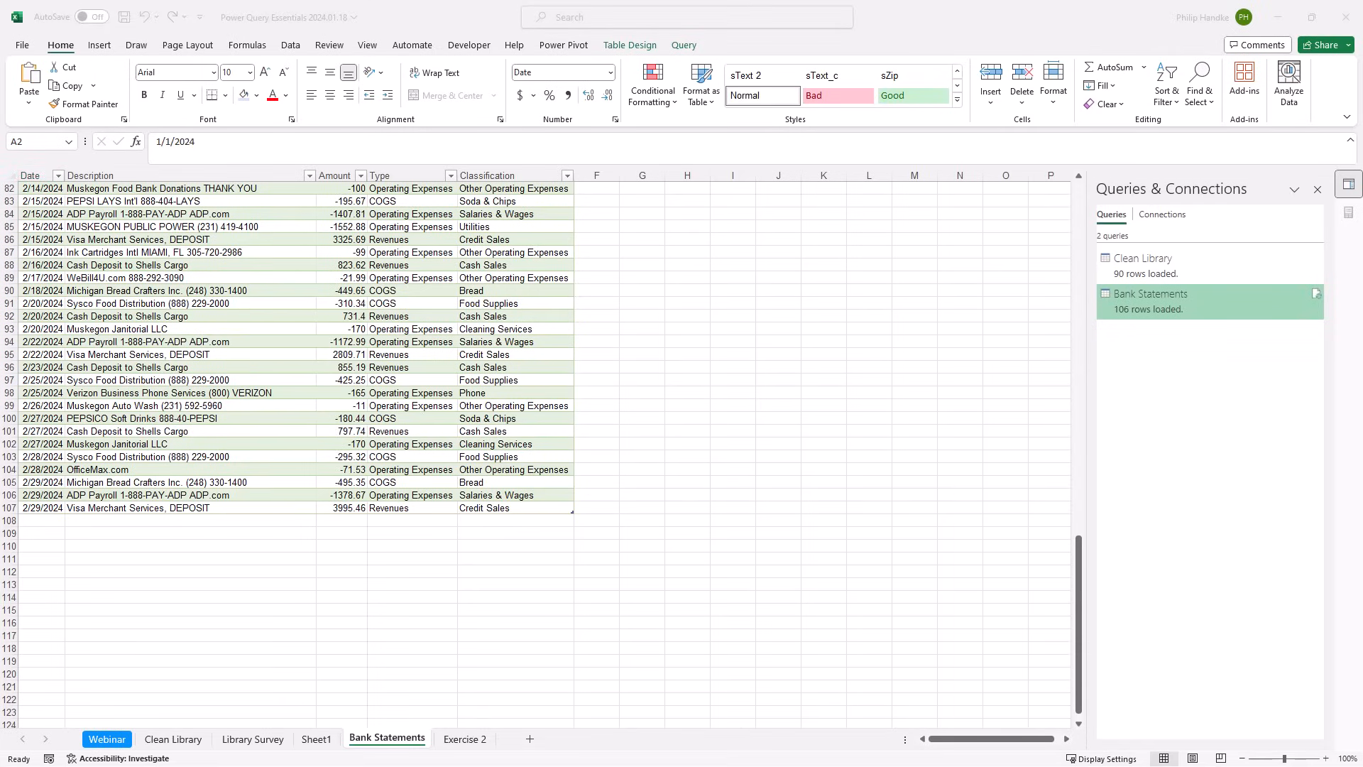
In File Explorer, move Shells Cargo Statement 2024.03.31 from PQ Webinar 1-18 into the Bank Statements folder, and return to Excel.
{"action": "key", "text": "alt+Tab"}
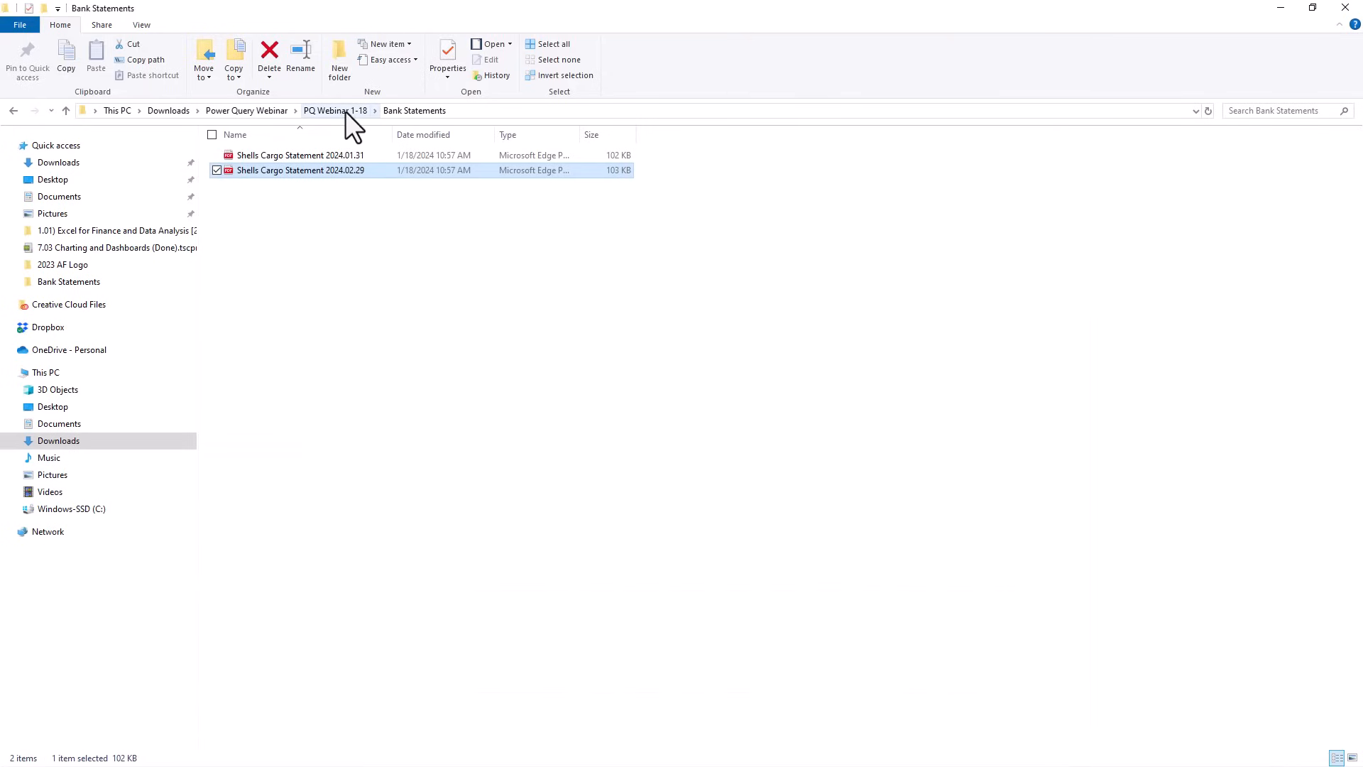
{"action": "left_click", "coordinate": [345, 111]}
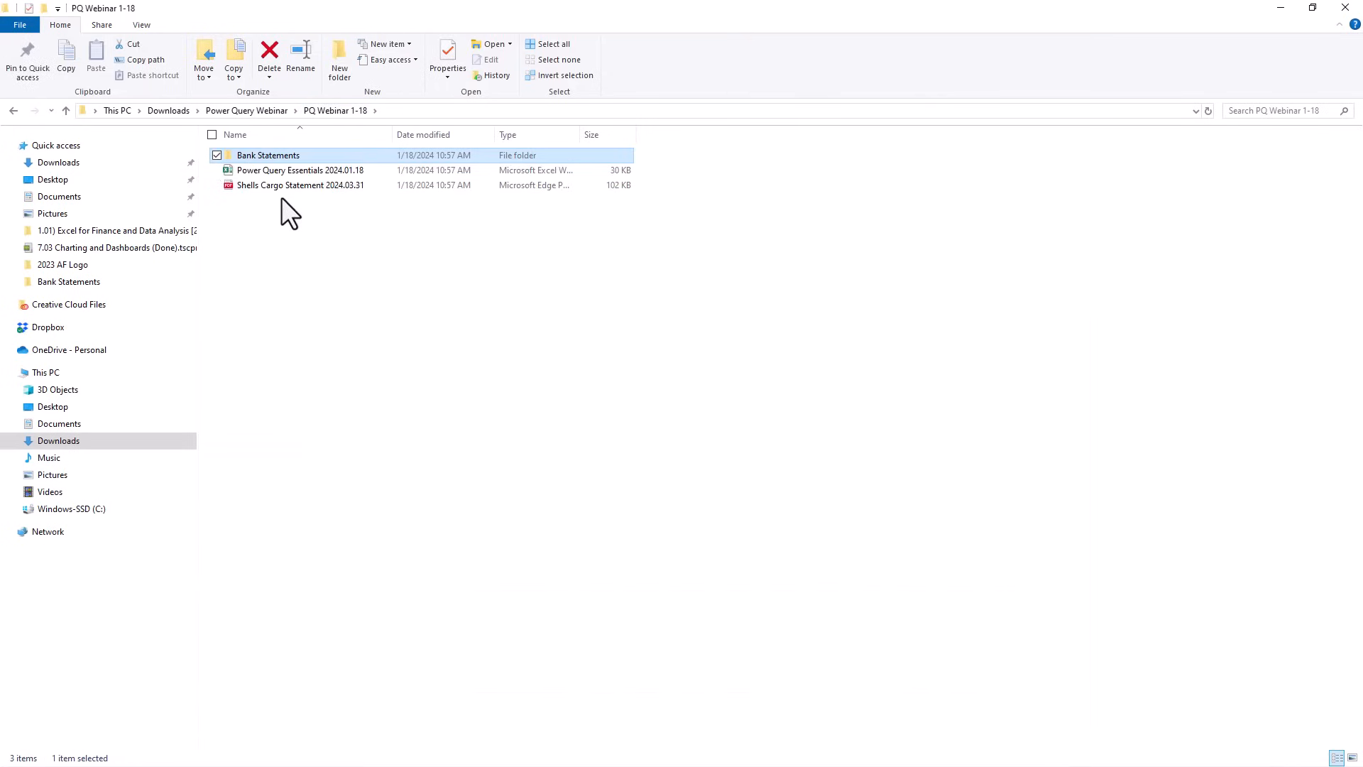
{"action": "left_click_drag", "start_coordinate": [285, 187], "coordinate": [281, 151]}
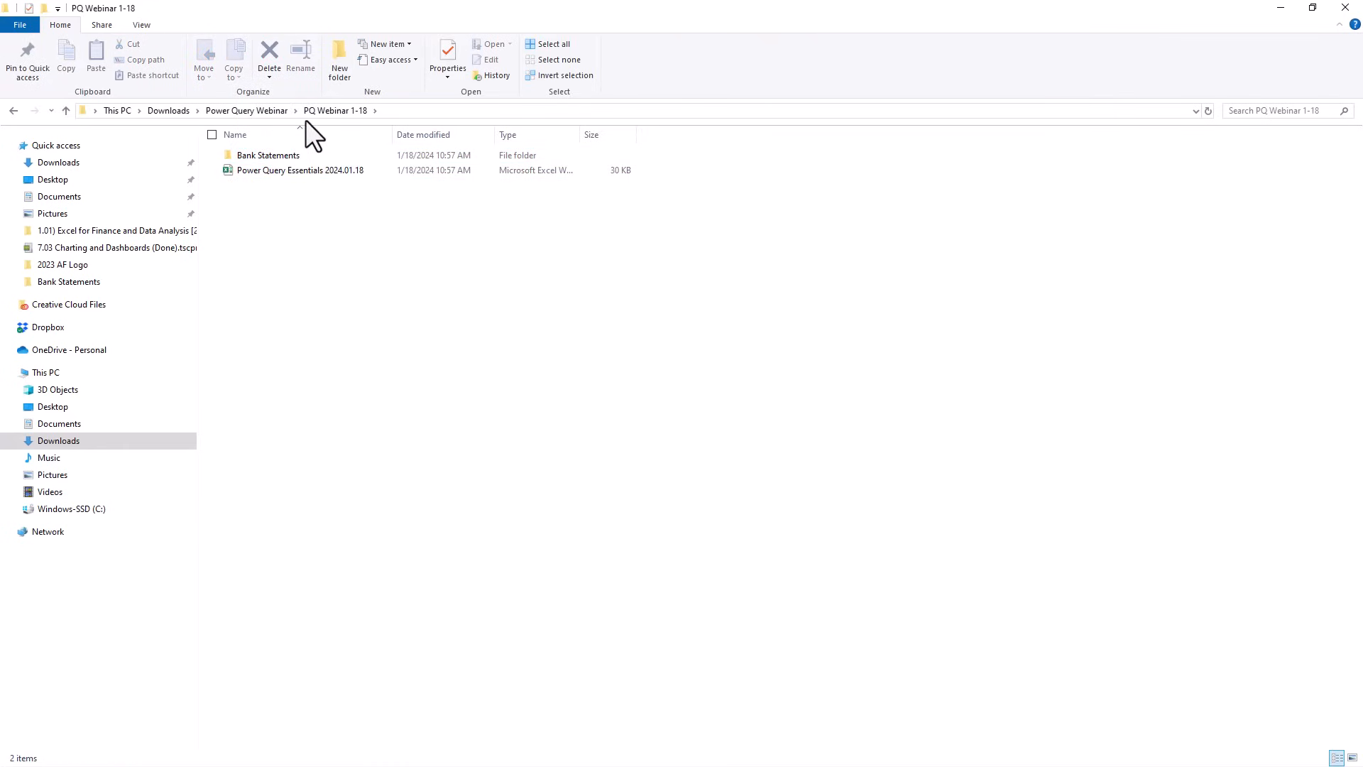
{"action": "double_click", "coordinate": [299, 155]}
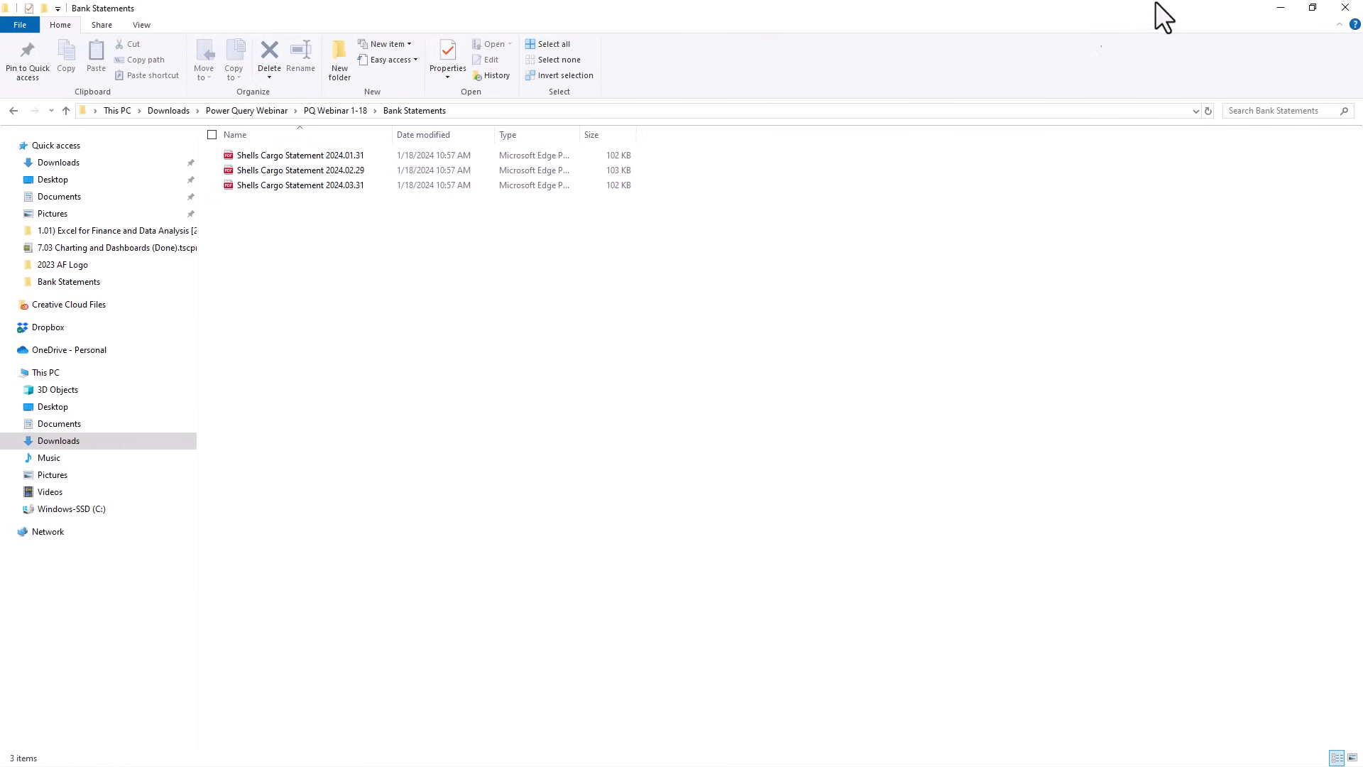
{"action": "left_click", "coordinate": [1283, 9]}
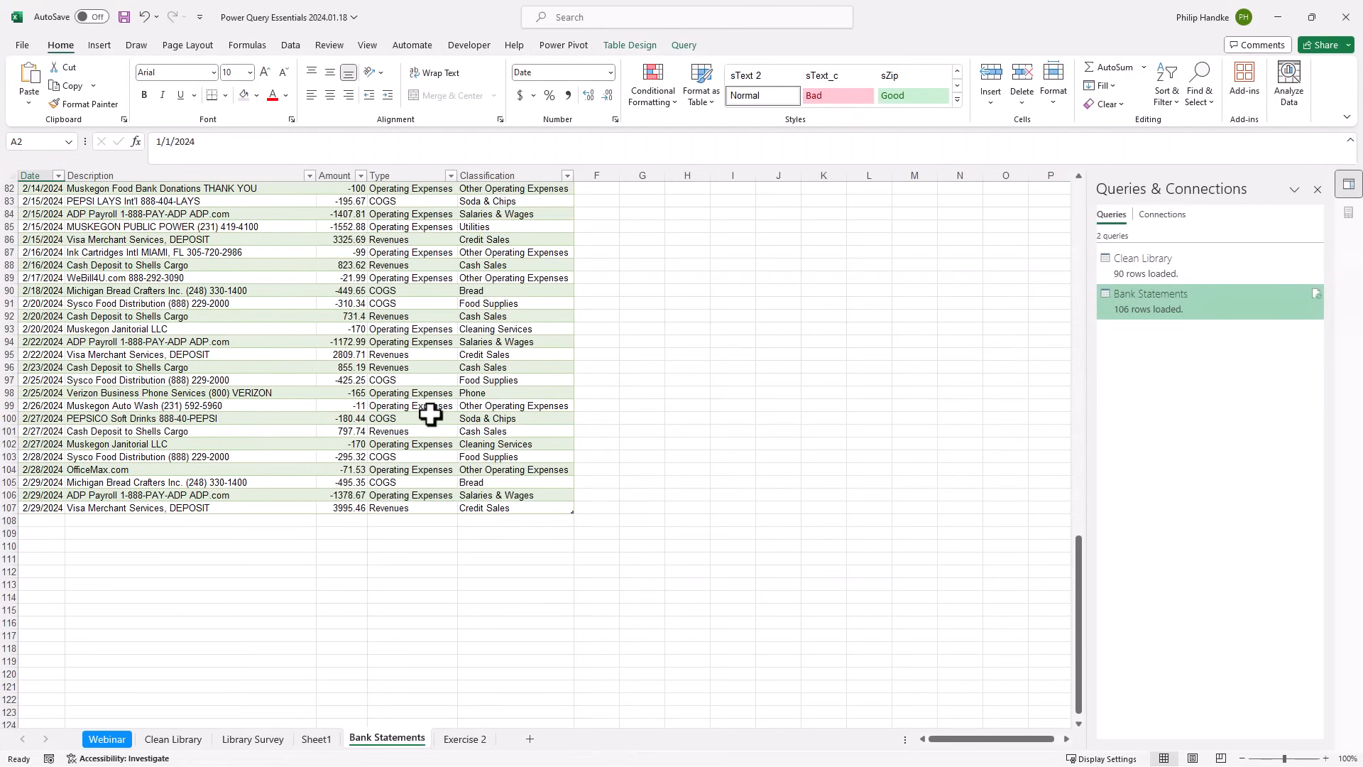
Refresh all the workbook's queries to load the added March statement into the Bank Statements table.
{"action": "scroll", "coordinate": [453, 414], "scroll_direction": "up", "scroll_amount": 20}
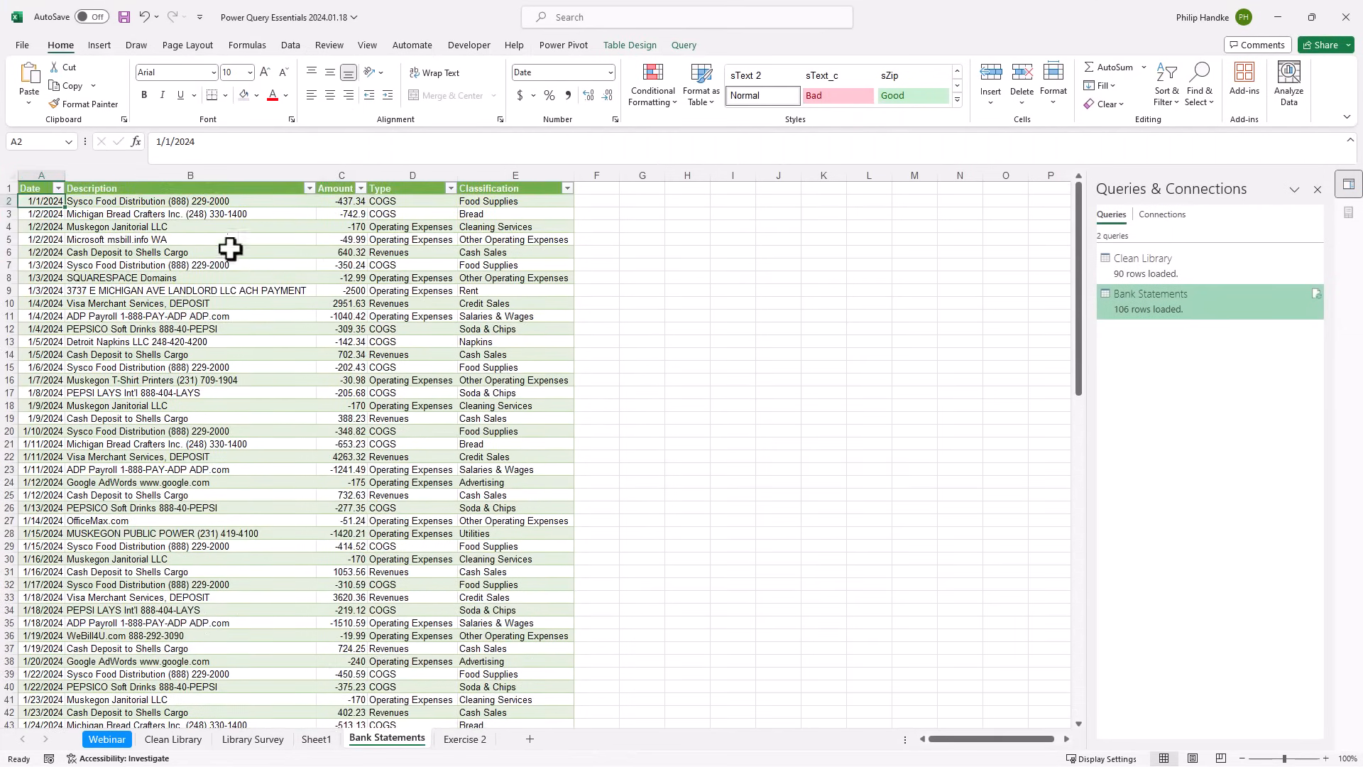
{"action": "left_click", "coordinate": [299, 45]}
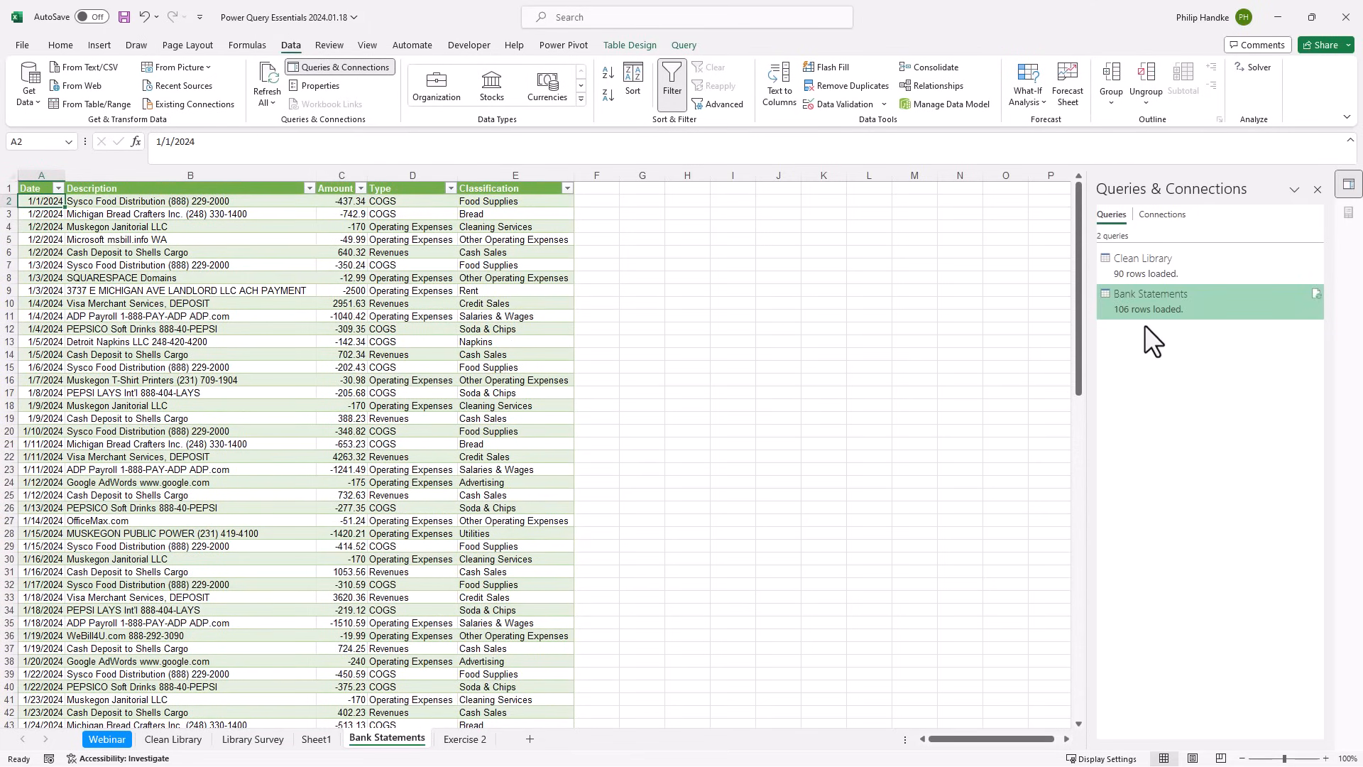
{"action": "mouse_move", "coordinate": [1125, 313]}
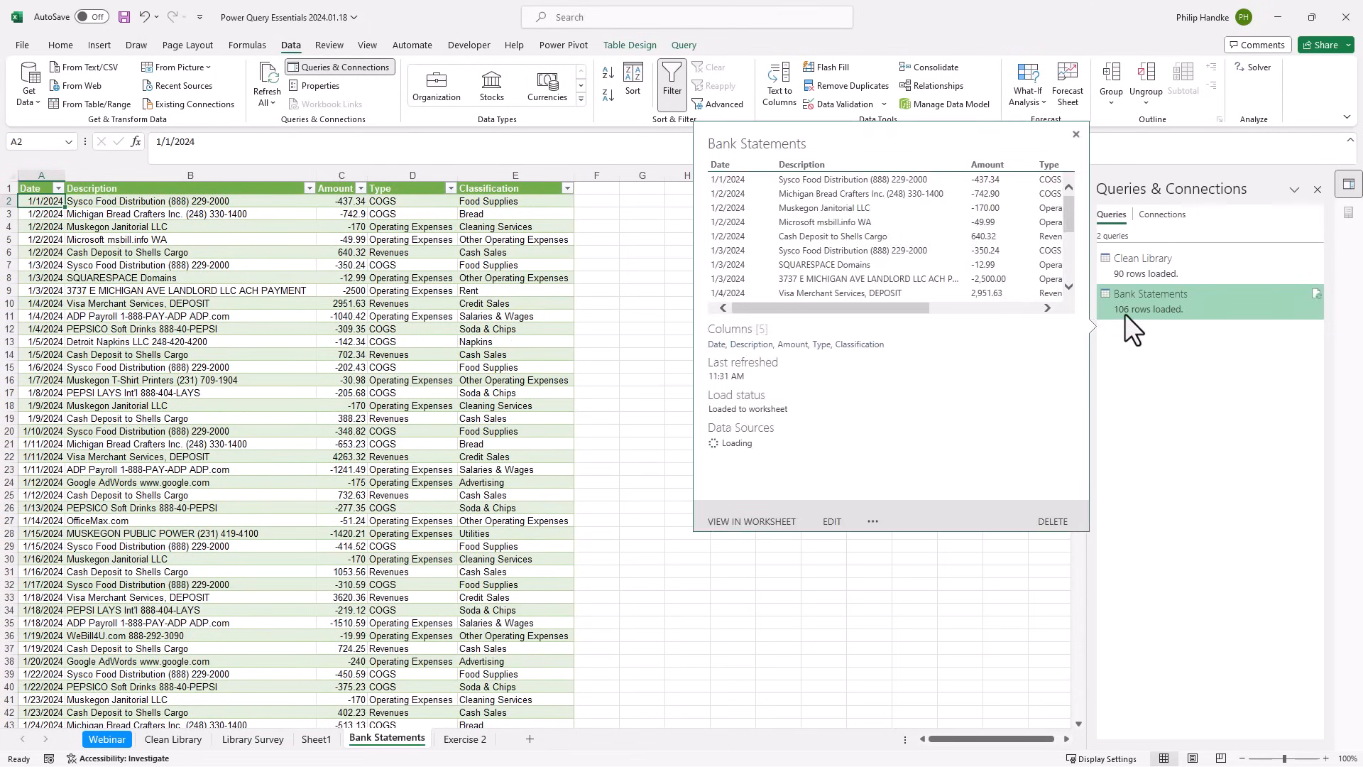
{"action": "left_click", "coordinate": [262, 74]}
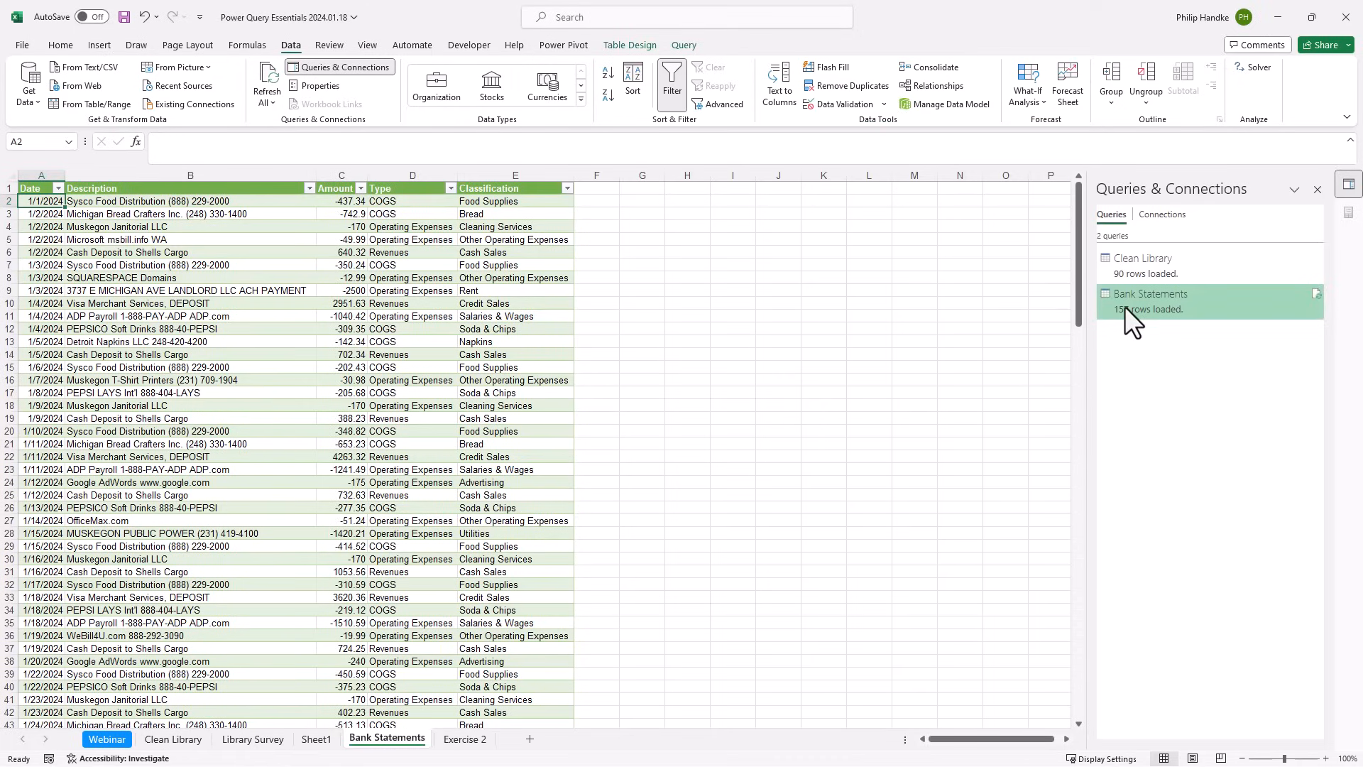
Check the Bank Statements table for the added March 2024 transactions and select their dates from 3/1/2024 through 3/31/2024.
{"action": "scroll", "coordinate": [370, 401], "scroll_direction": "down", "scroll_amount": 7}
{"action": "scroll", "coordinate": [370, 402], "scroll_direction": "down", "scroll_amount": 19}
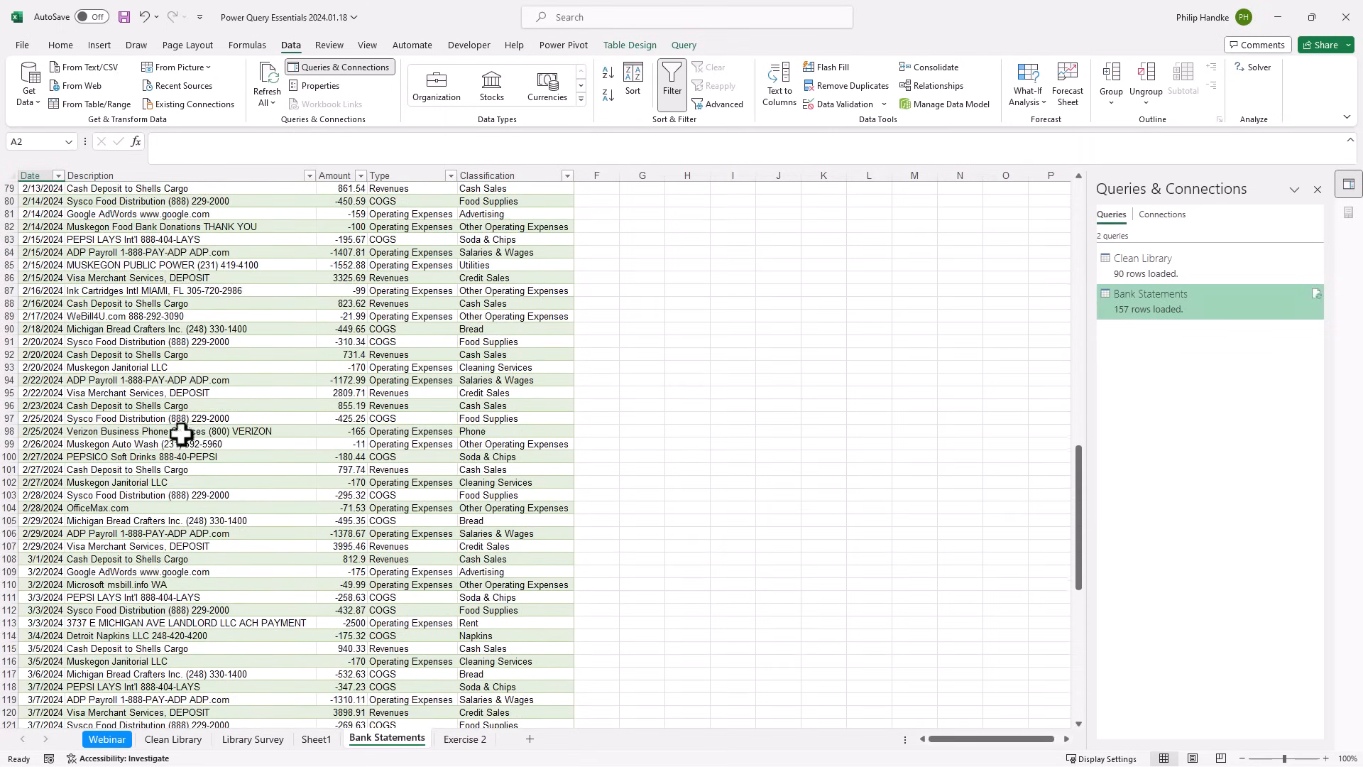
{"action": "scroll", "coordinate": [204, 421], "scroll_direction": "down", "scroll_amount": 5}
{"action": "scroll", "coordinate": [32, 483], "scroll_direction": "down", "scroll_amount": 3}
{"action": "scroll", "coordinate": [32, 446], "scroll_direction": "down", "scroll_amount": 7}
{"action": "left_click_drag", "start_coordinate": [51, 627], "coordinate": [38, 279]}
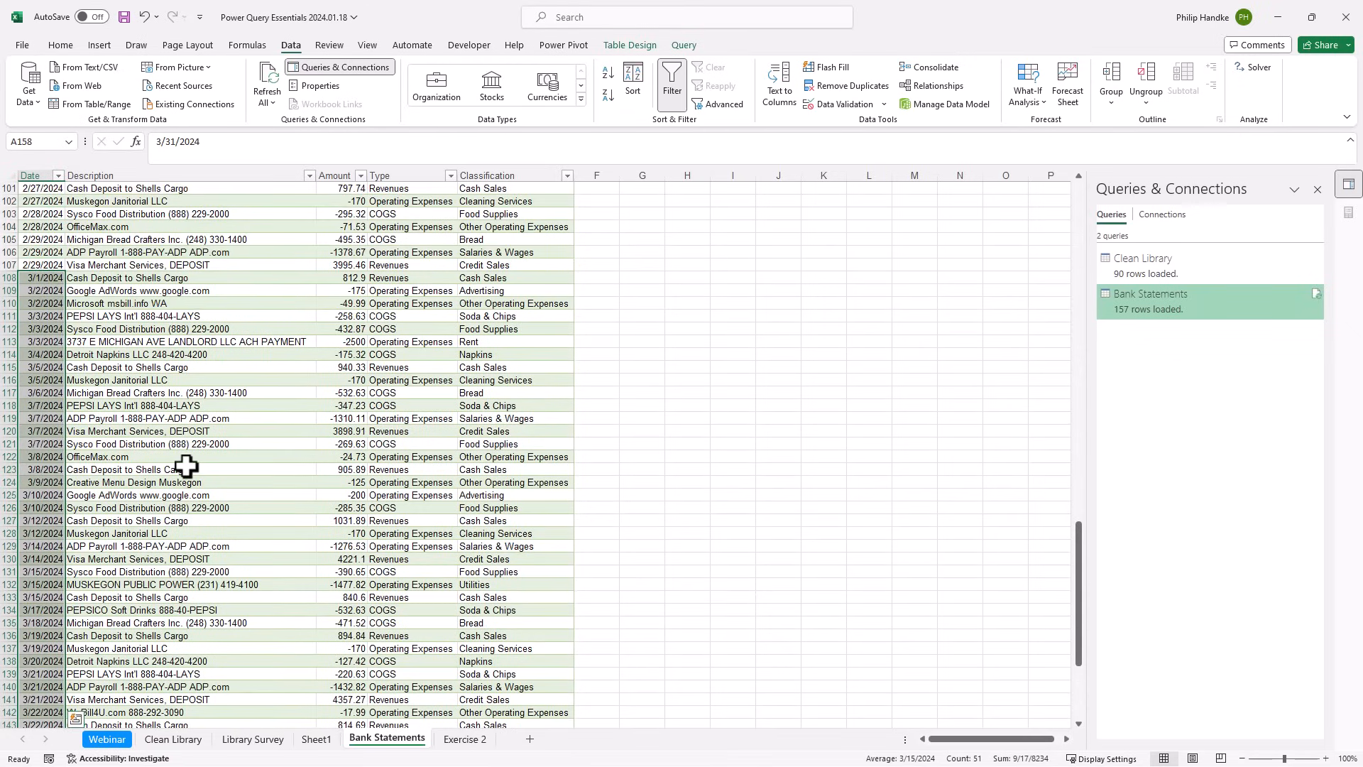
Refresh the PivotTable income statement on Sheet1 to include the March transactions, and go to the Webinar sheet.
{"action": "left_click", "coordinate": [316, 740]}
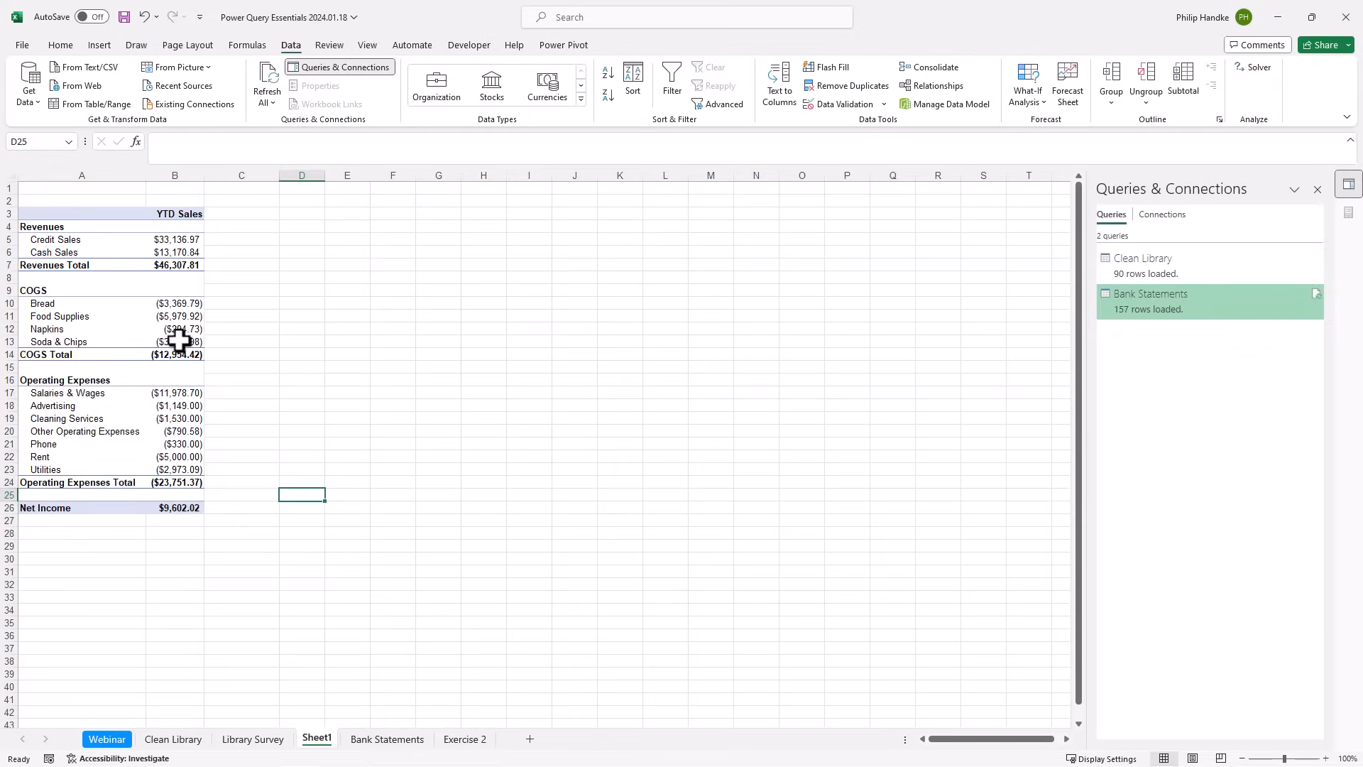
{"action": "left_click", "coordinate": [179, 239]}
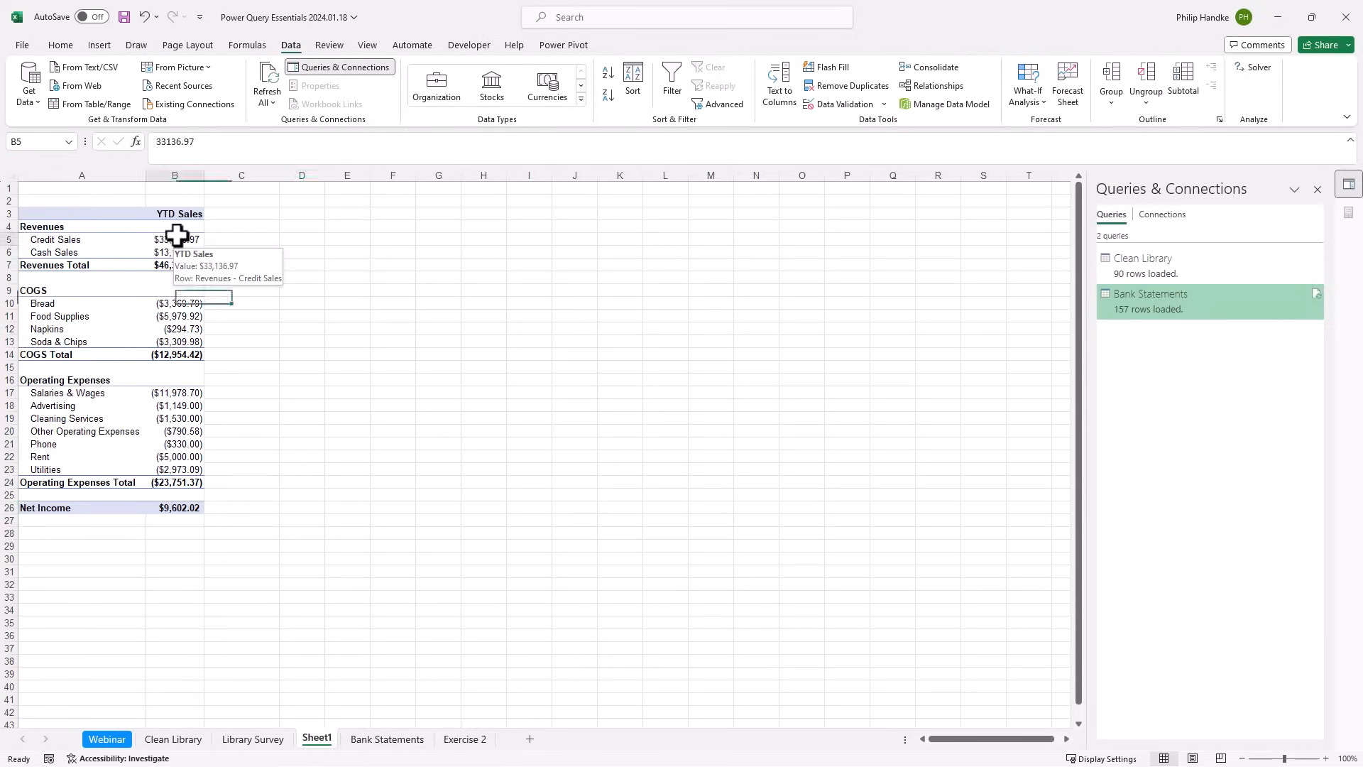
{"action": "left_click", "coordinate": [264, 76]}
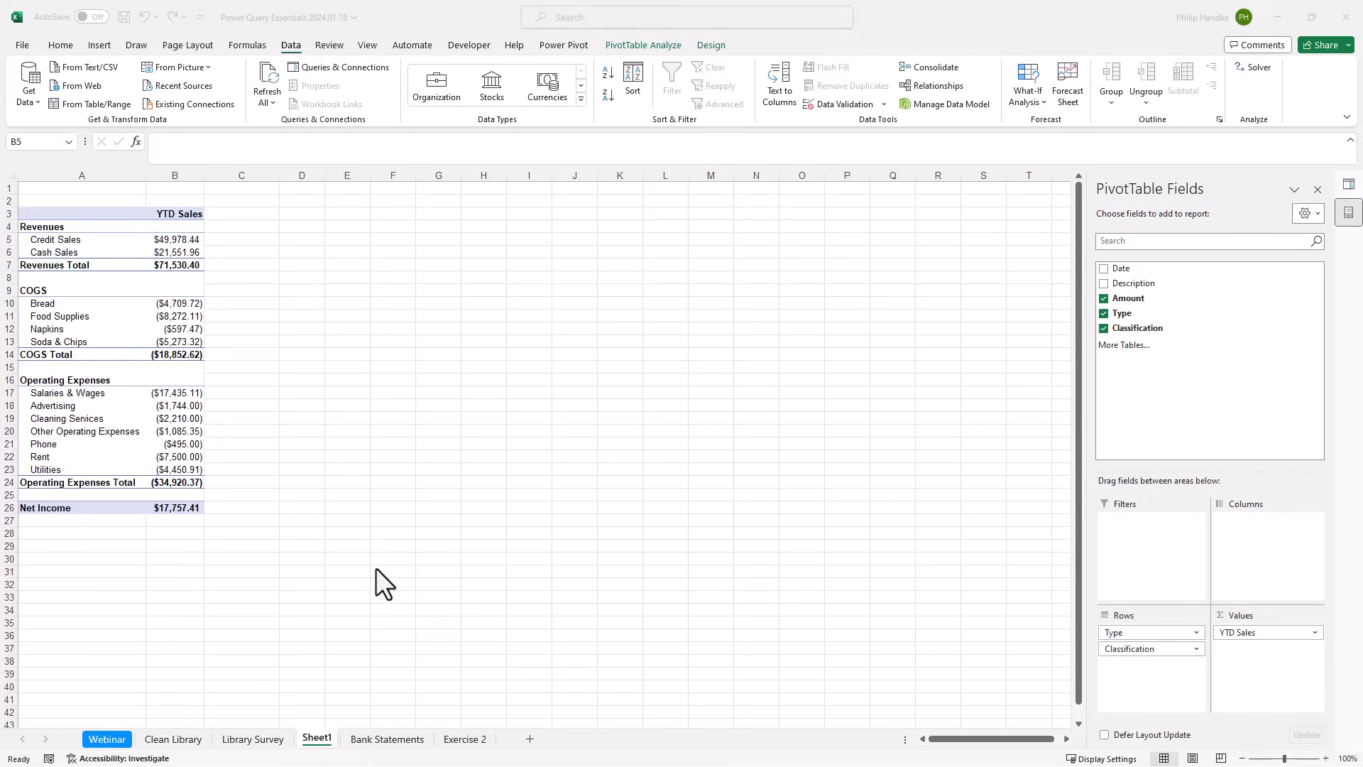
{"action": "left_click", "coordinate": [117, 742]}
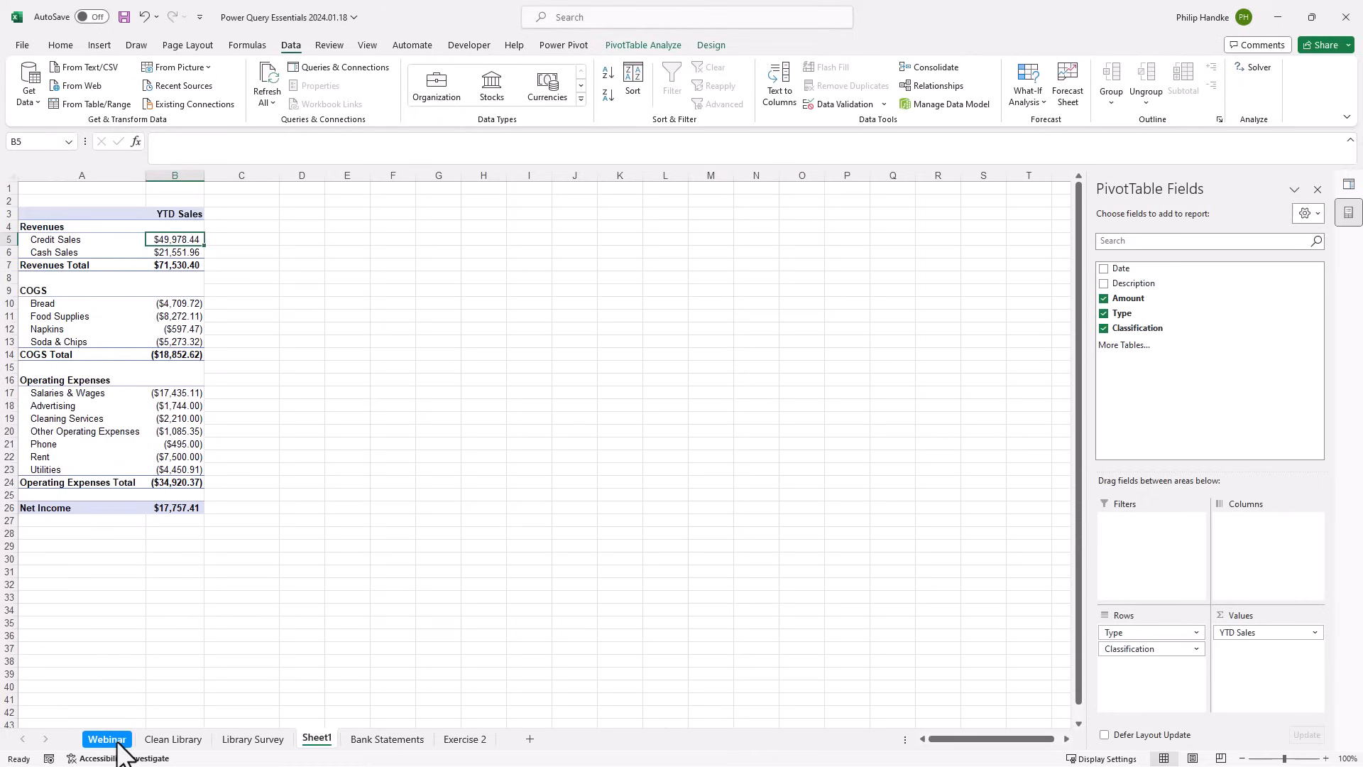
{"action": "left_click", "coordinate": [106, 739]}
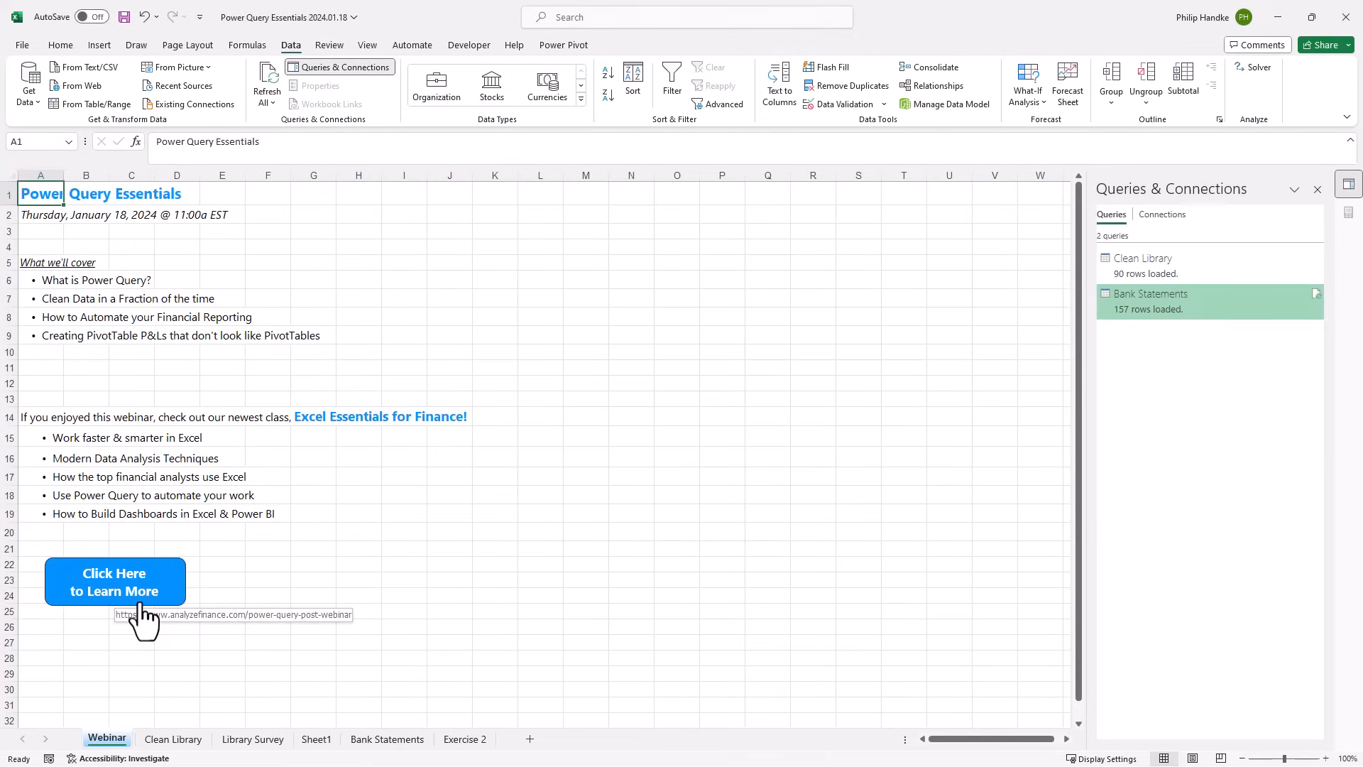